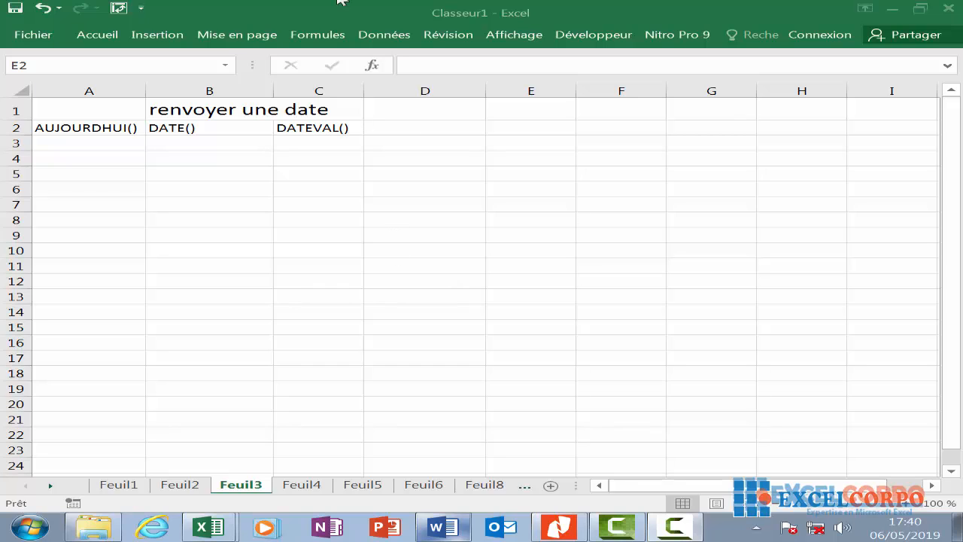
Browse the descriptions of the Date & Heure functions from ANNEE through JOURS in the function inserter, and close it without inserting anything
click(373, 67)
click(373, 67)
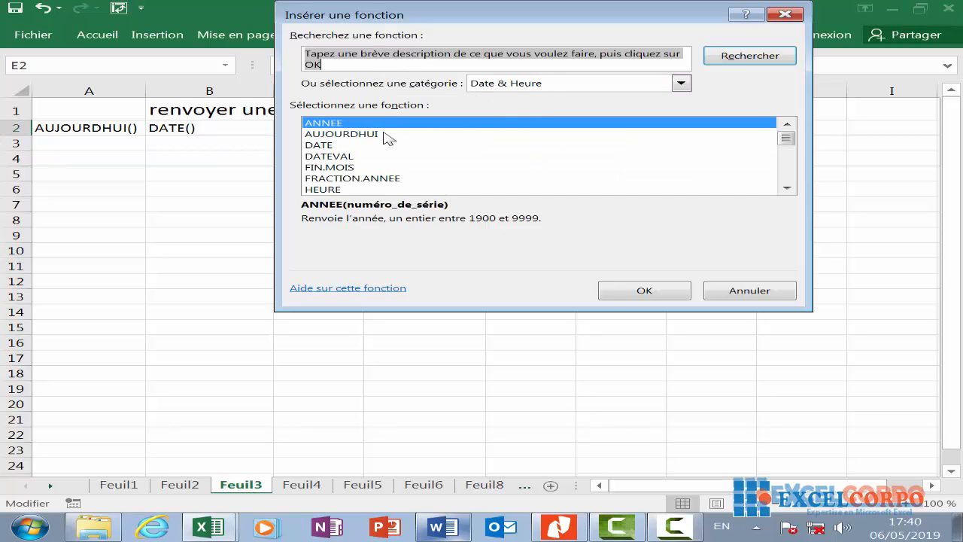
click(361, 126)
click(362, 134)
click(363, 123)
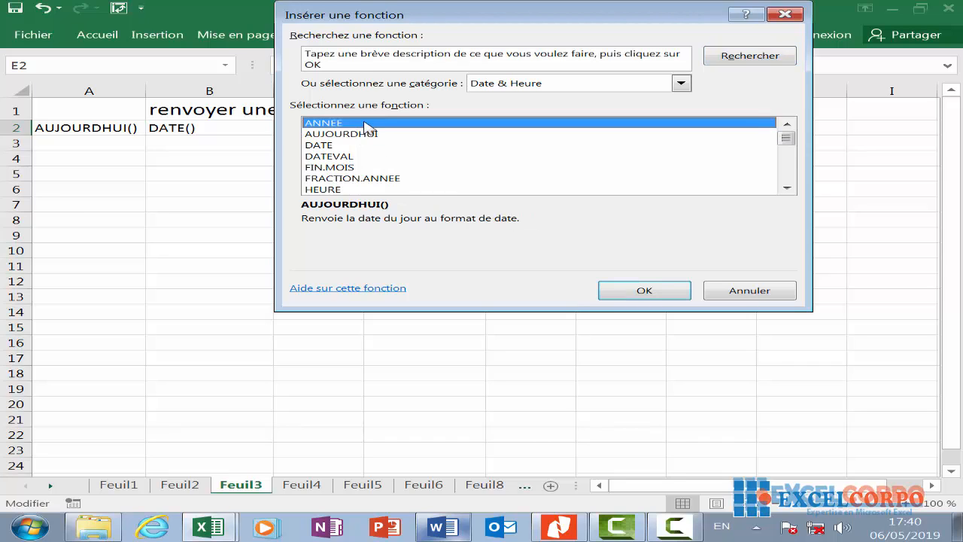
click(370, 135)
click(365, 144)
click(364, 156)
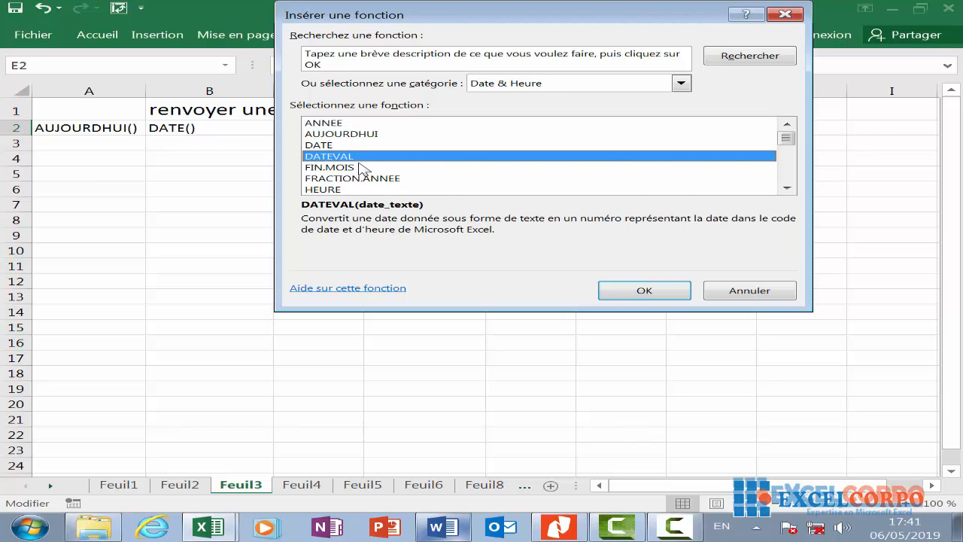
click(362, 167)
click(368, 179)
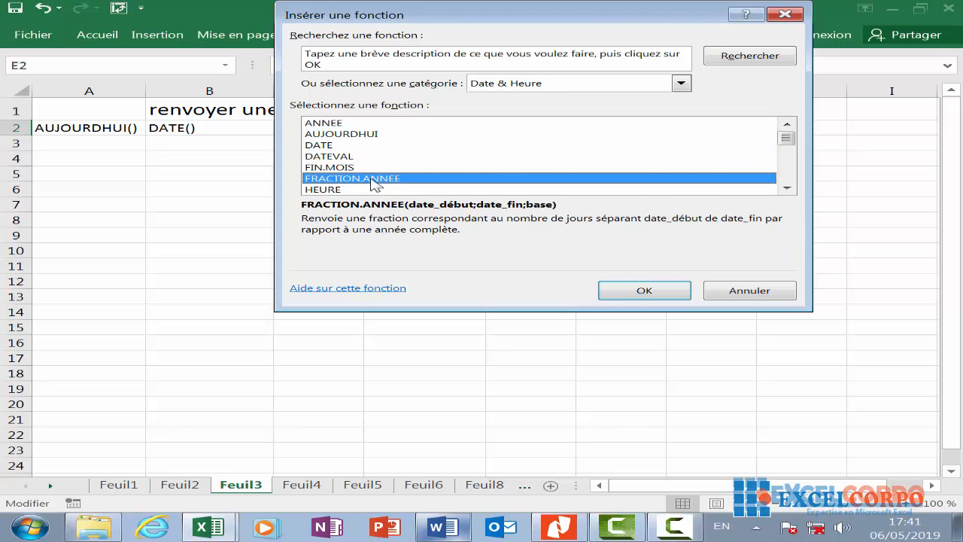
key(Down)
key(Down)
key(Down)
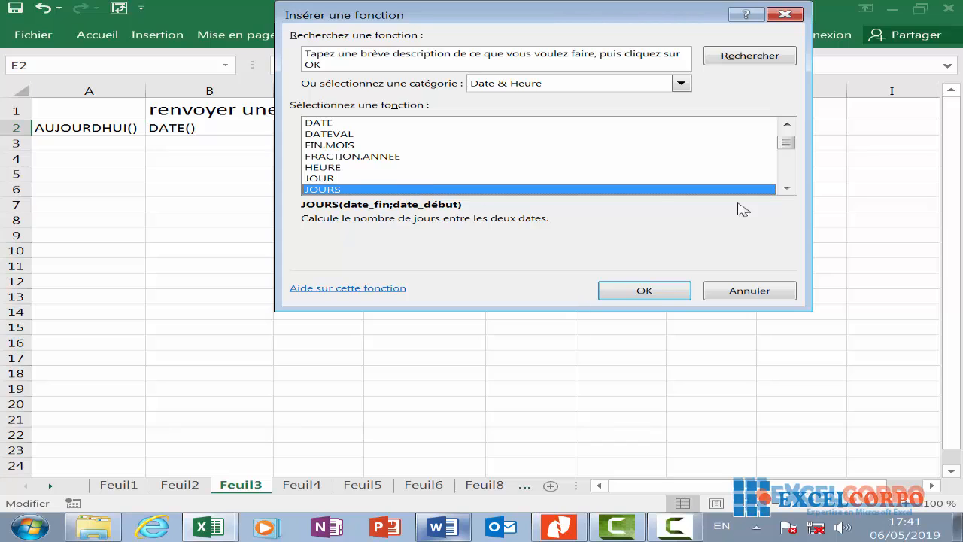
click(786, 187)
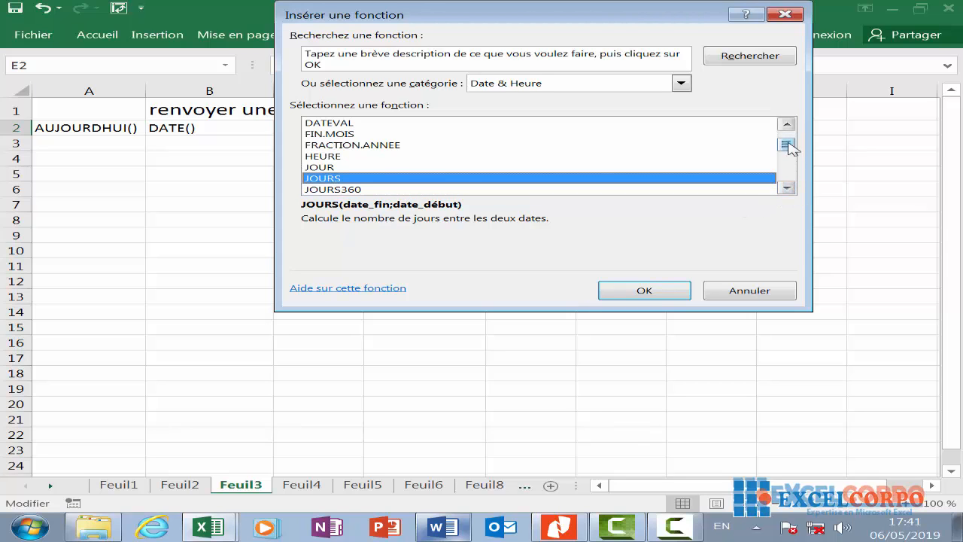
mouse_move(787, 145)
mouse_down()
mouse_move(787, 176)
mouse_move(787, 141)
mouse_up()
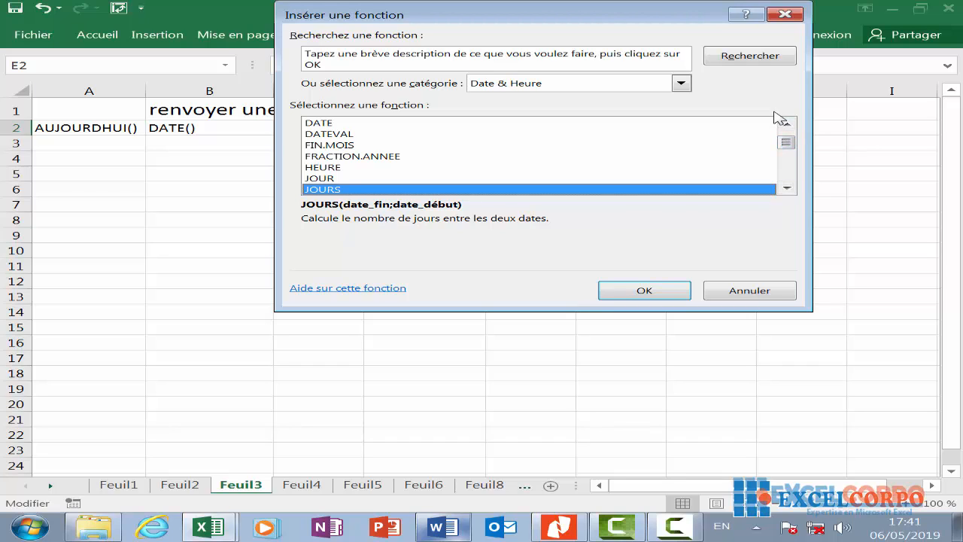
key(Escape)
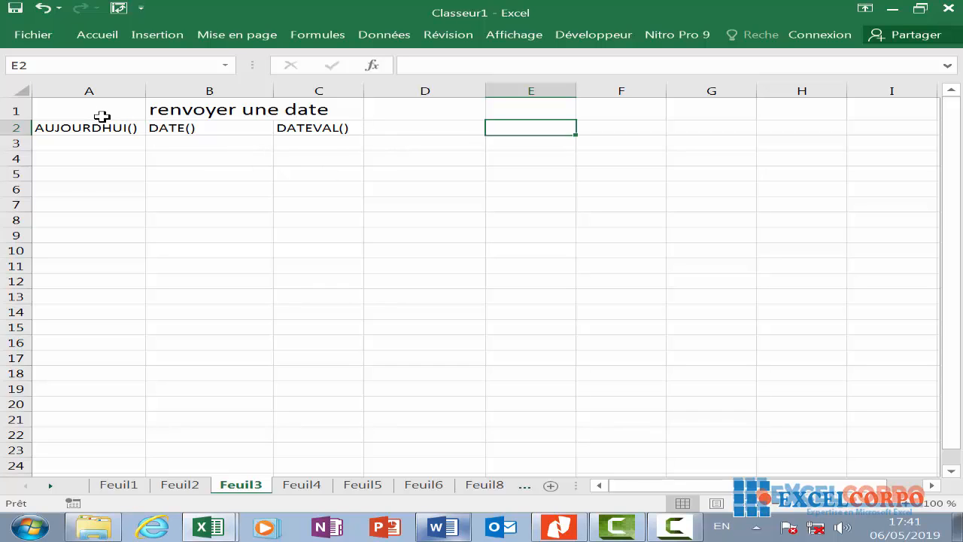
Read the description of the AUJOURDHUI function in the function inserter, leaving without inserting it
click(372, 65)
click(382, 136)
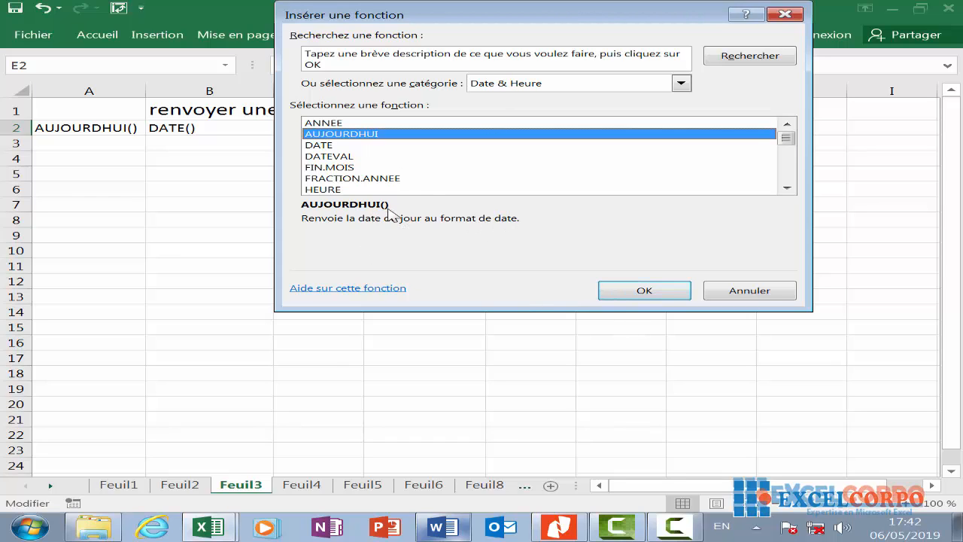
click(784, 15)
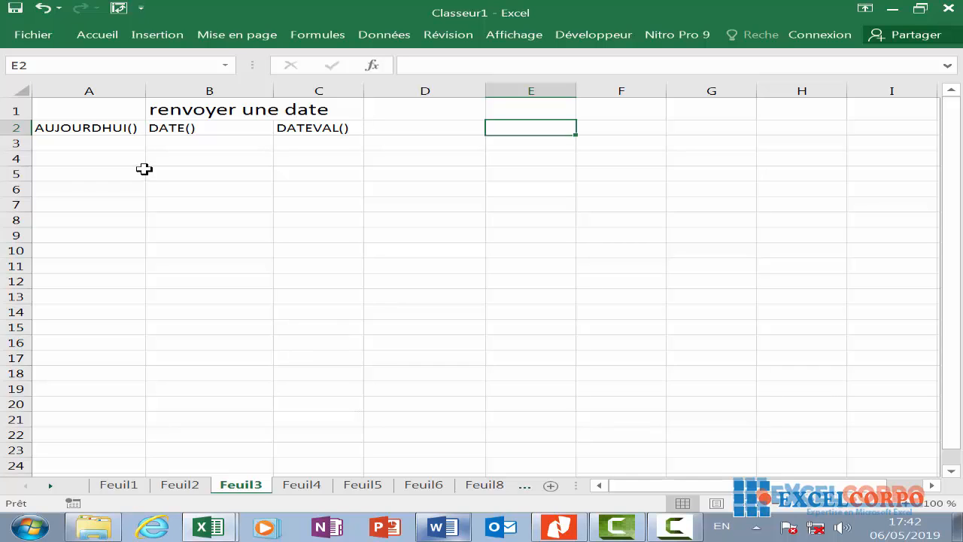
Enter the formula =AUJOURDHUI() in cell A3 and reselect the cell to view its formula
click(106, 147)
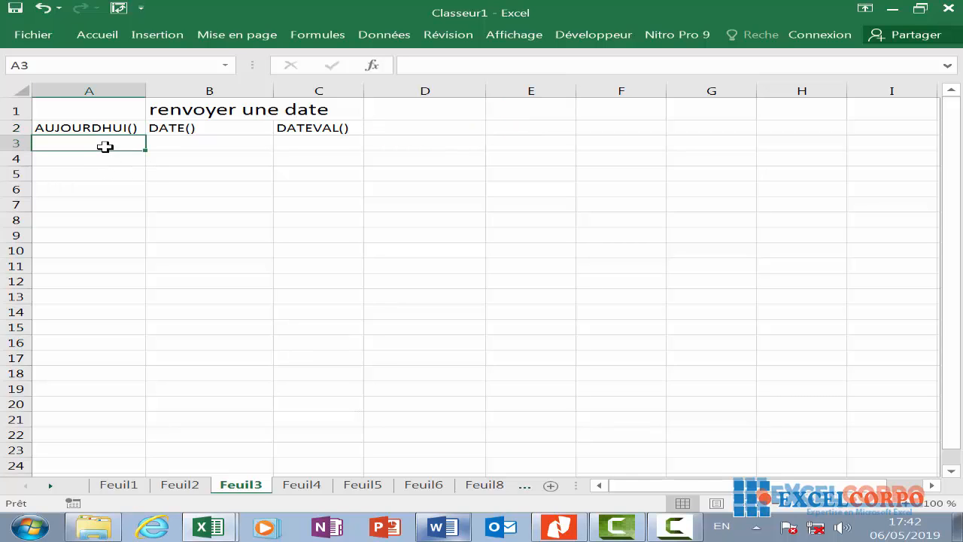
text(=)
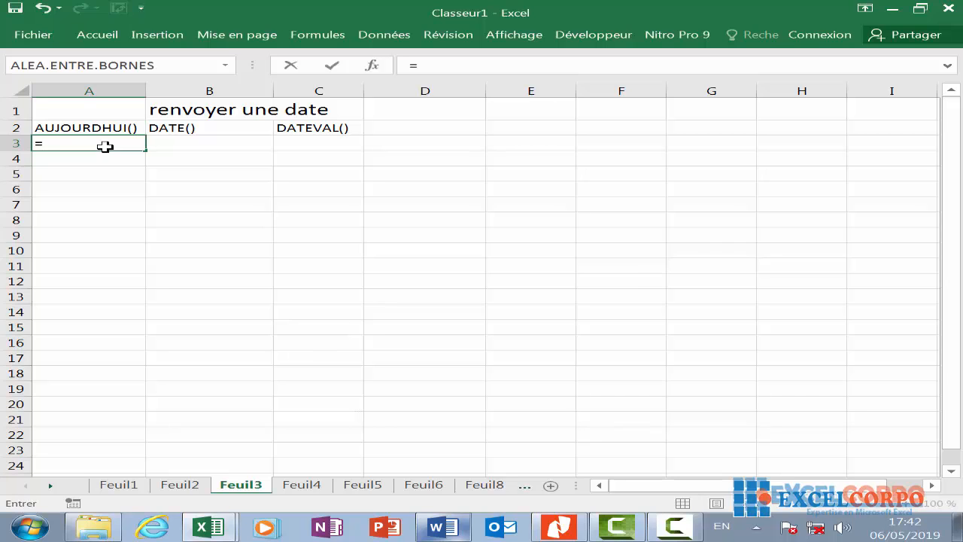
text(au)
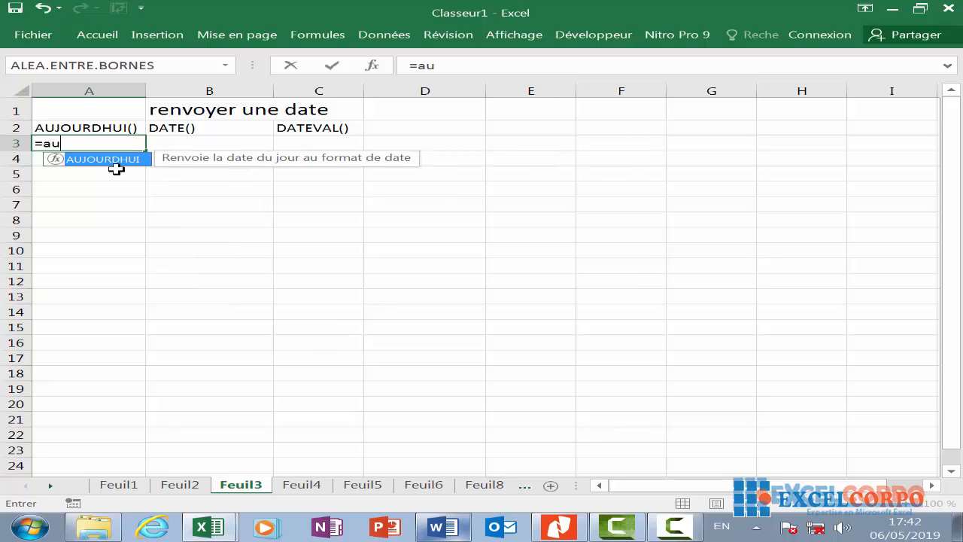
double_click(124, 161)
key(Return)
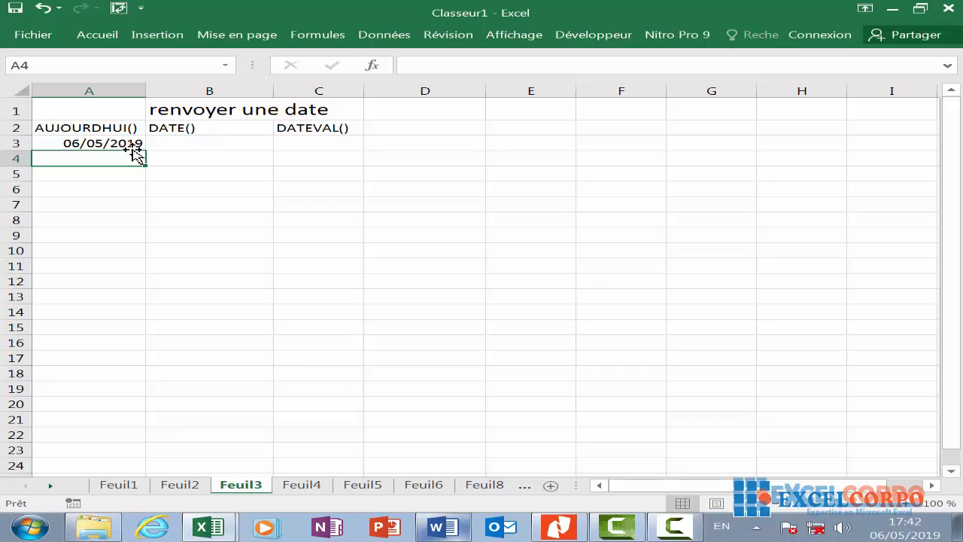
click(73, 145)
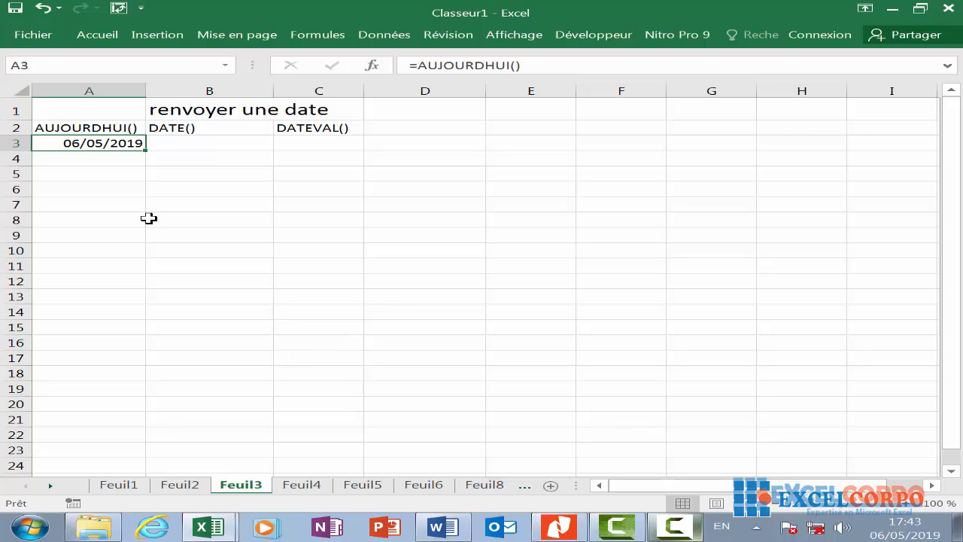
Examine the DATE function's description and its Année, Mois and Jour arguments from cell B2, leaving the cell's heading unchanged
click(202, 128)
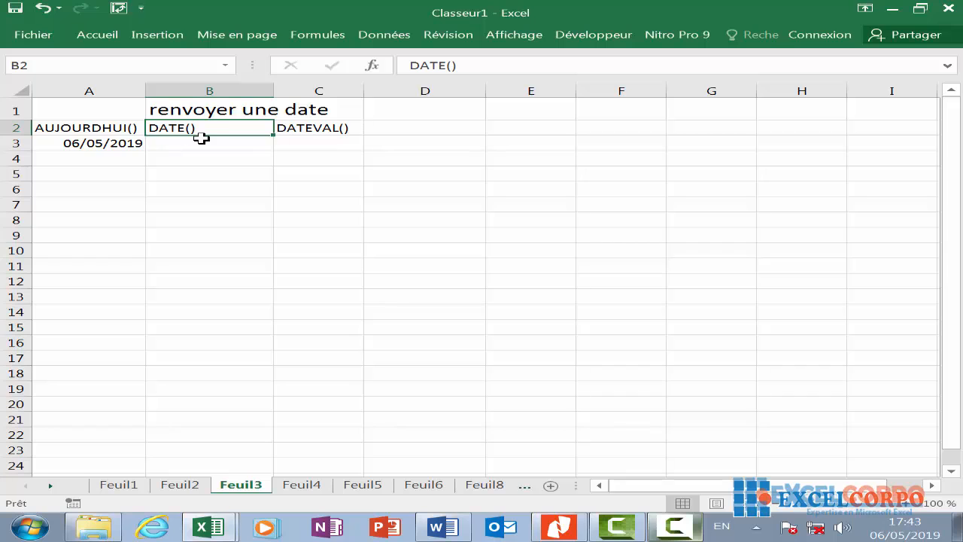
click(379, 69)
click(340, 147)
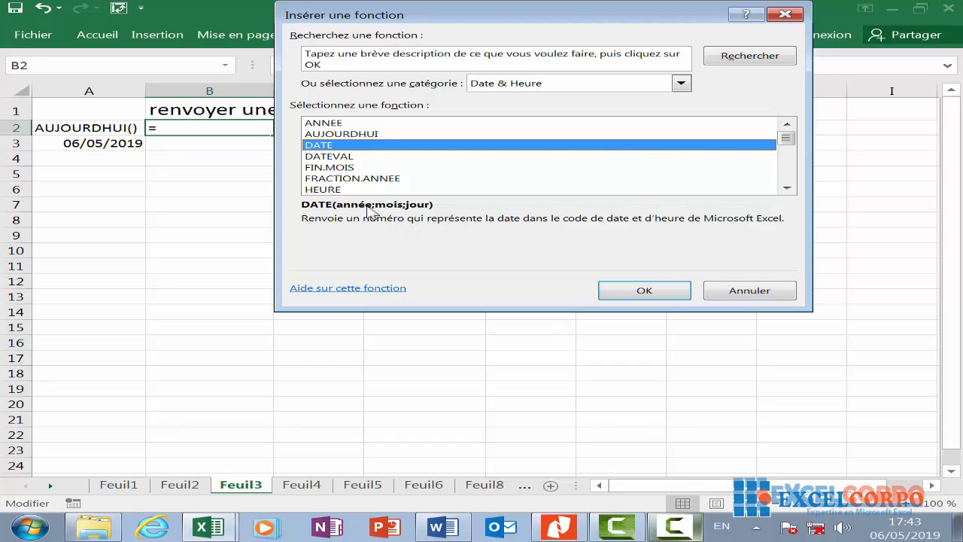
click(664, 290)
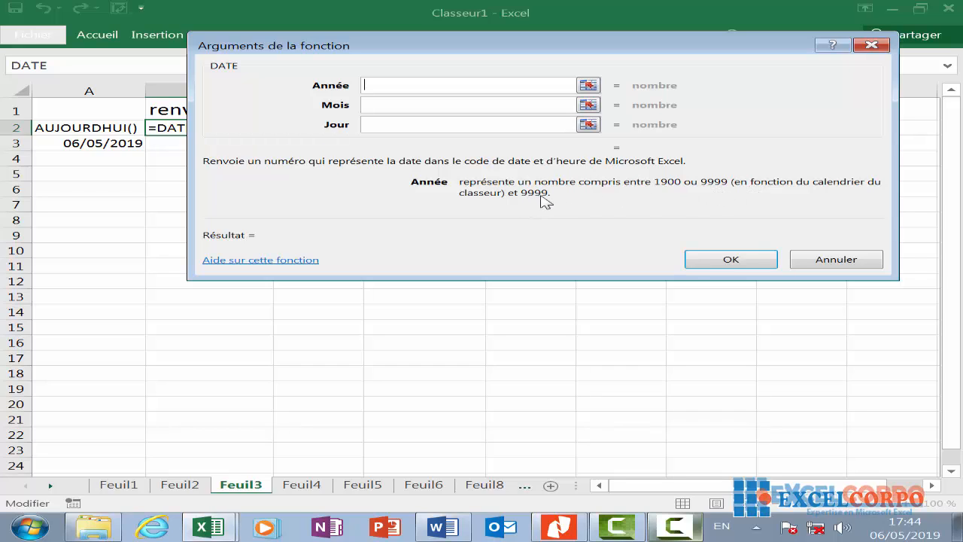
click(407, 108)
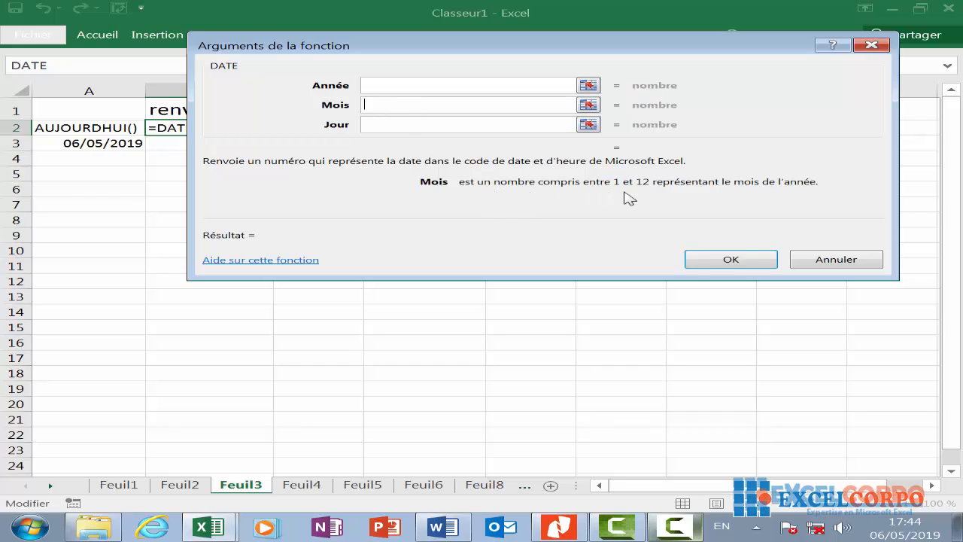
click(378, 122)
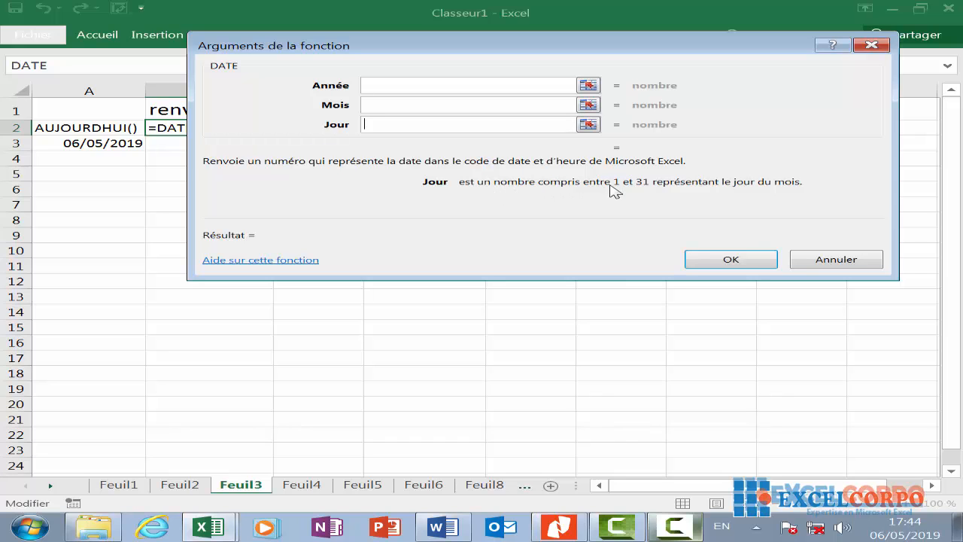
click(726, 259)
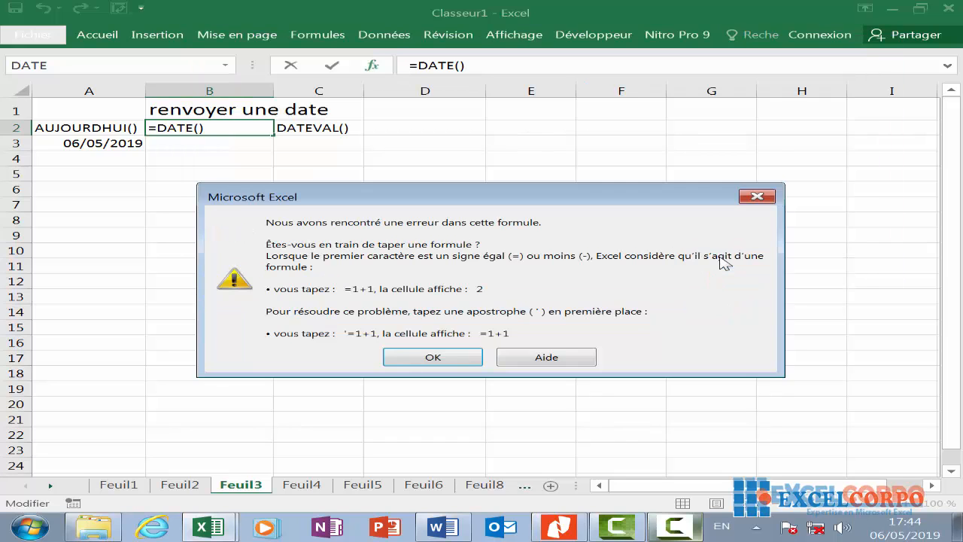
click(889, 471)
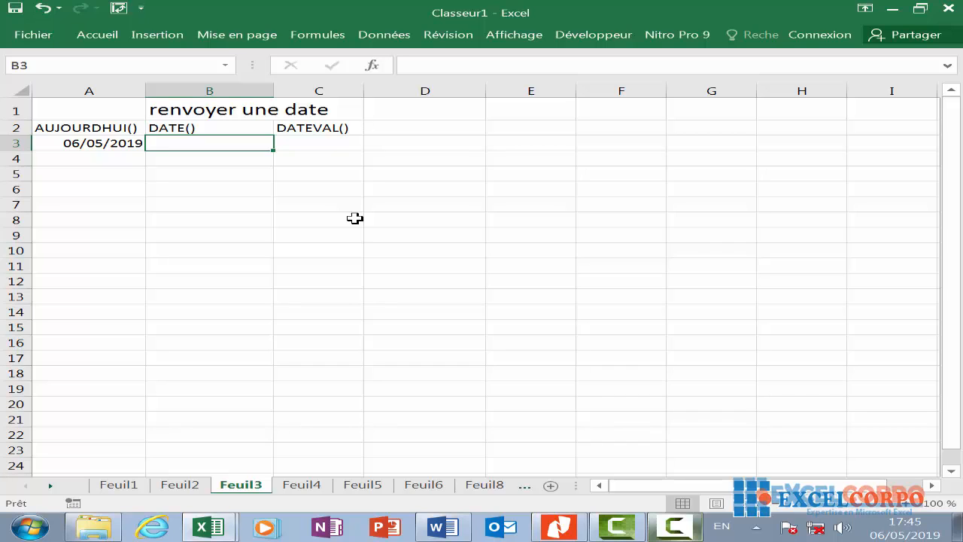
Enter a DATE formula in cell B3 with year 2010, month 12 and day 25
text(=d)
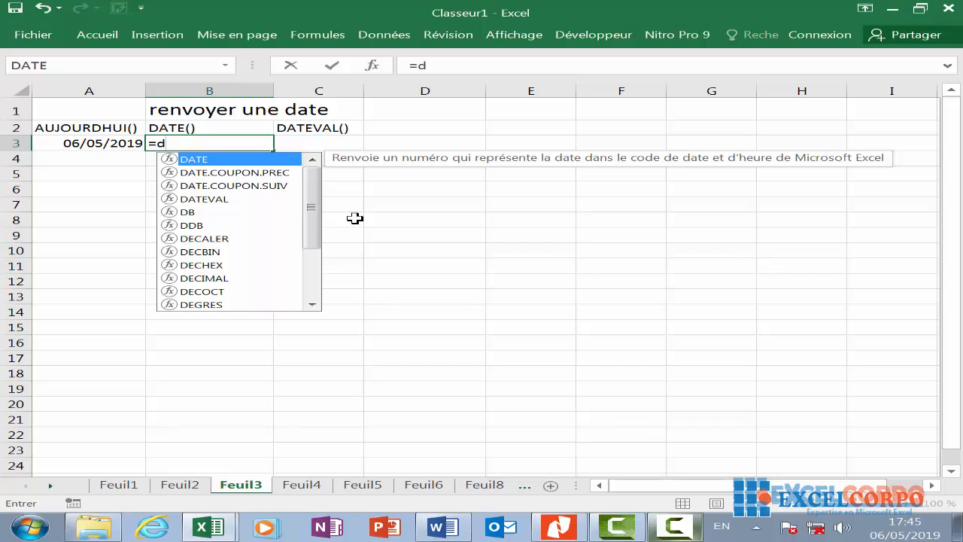
double_click(275, 159)
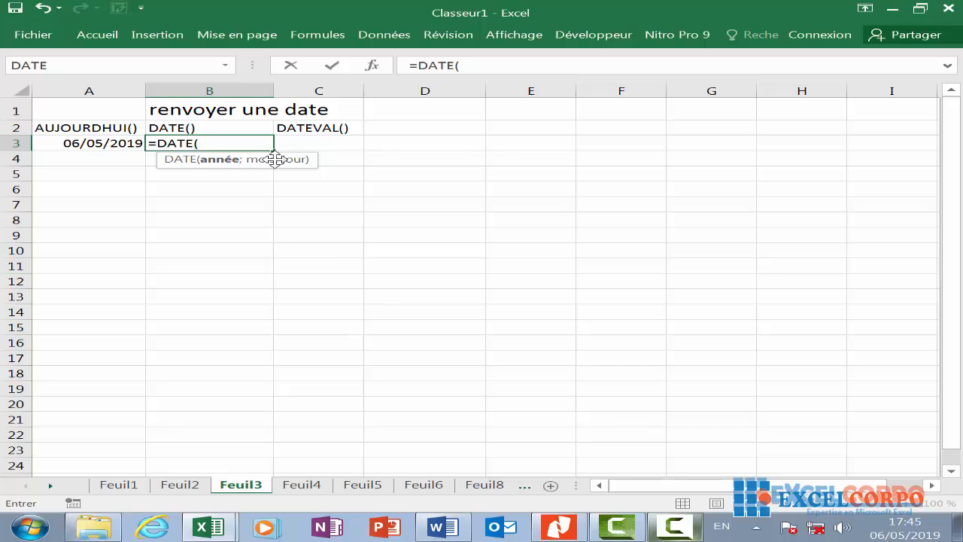
text(2010;)
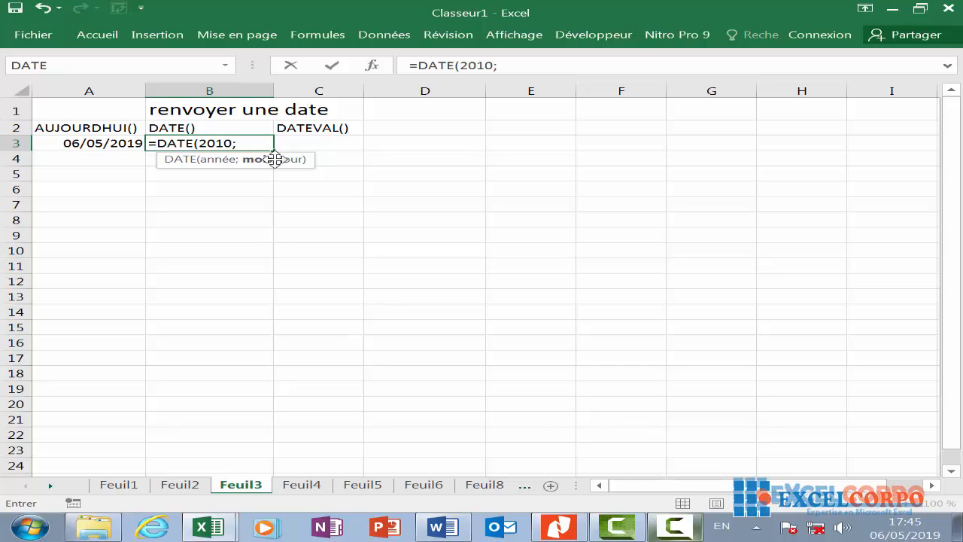
text(1)
text(2)
text(')
text(2)
text(5)
key(BackSpace)
key(BackSpace)
key(BackSpace)
text(;25)
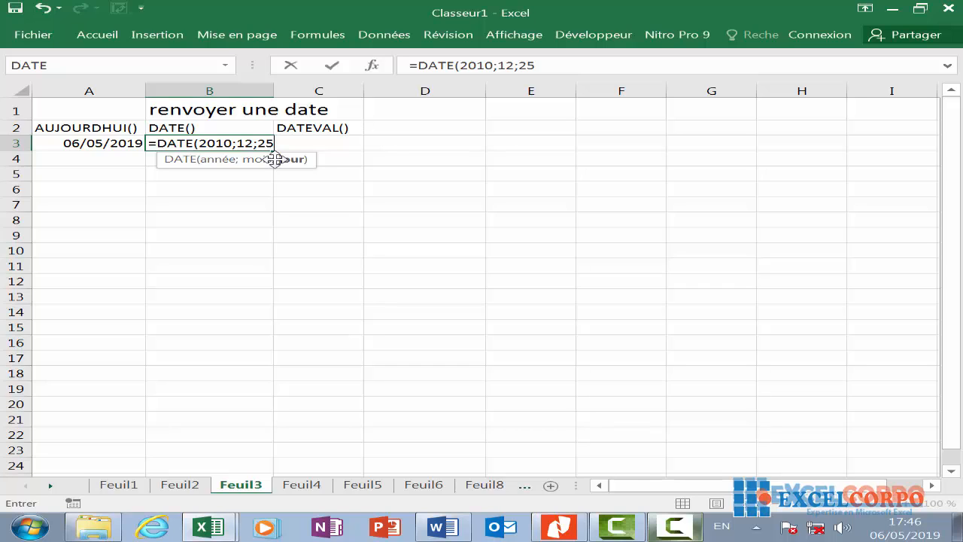
key(Return)
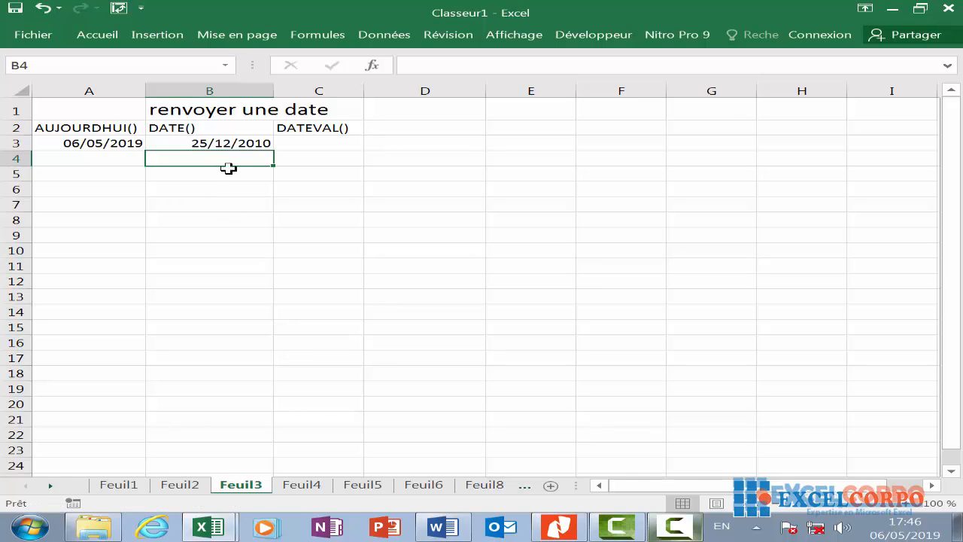
Enter =DATE(2010;12;32) in cell B4 to test an out-of-range day, and check the formula
text(=)
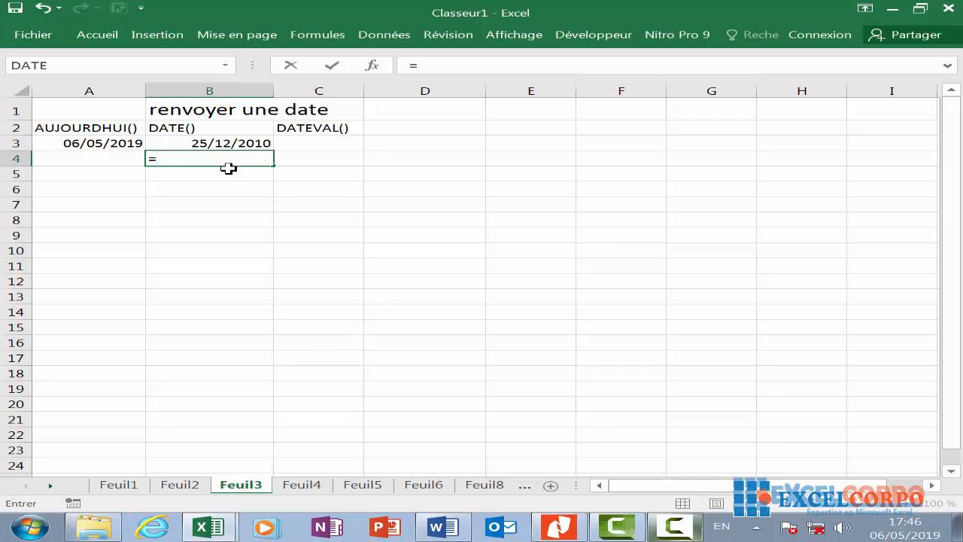
text(da)
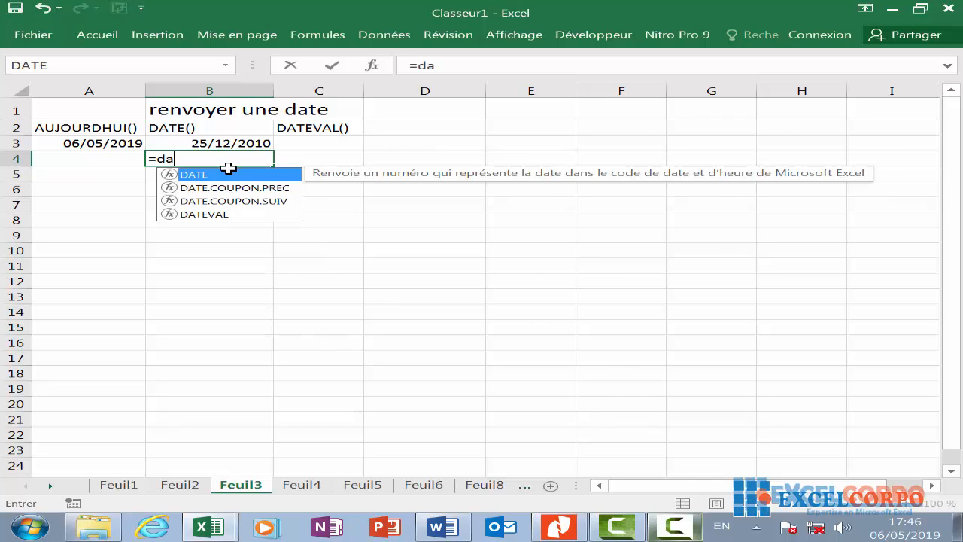
double_click(225, 175)
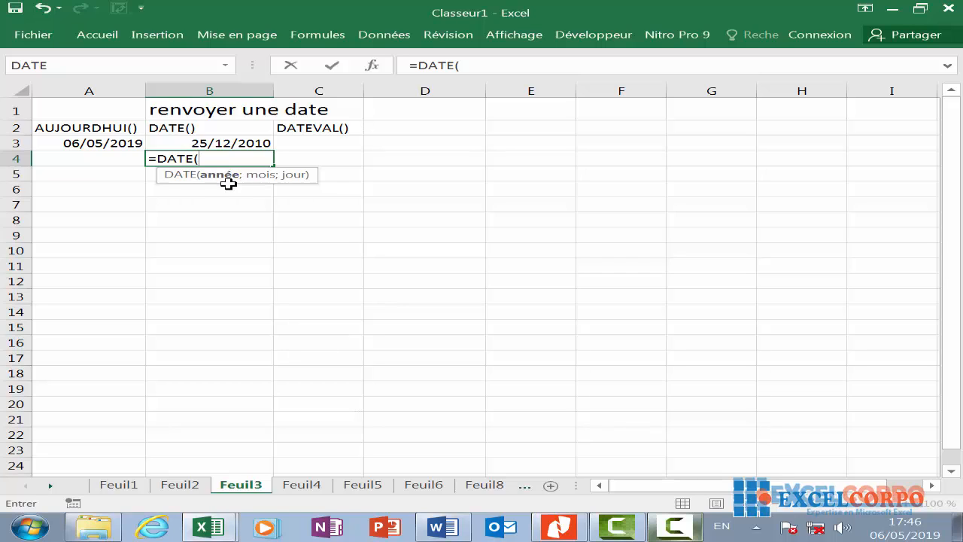
text(2010;)
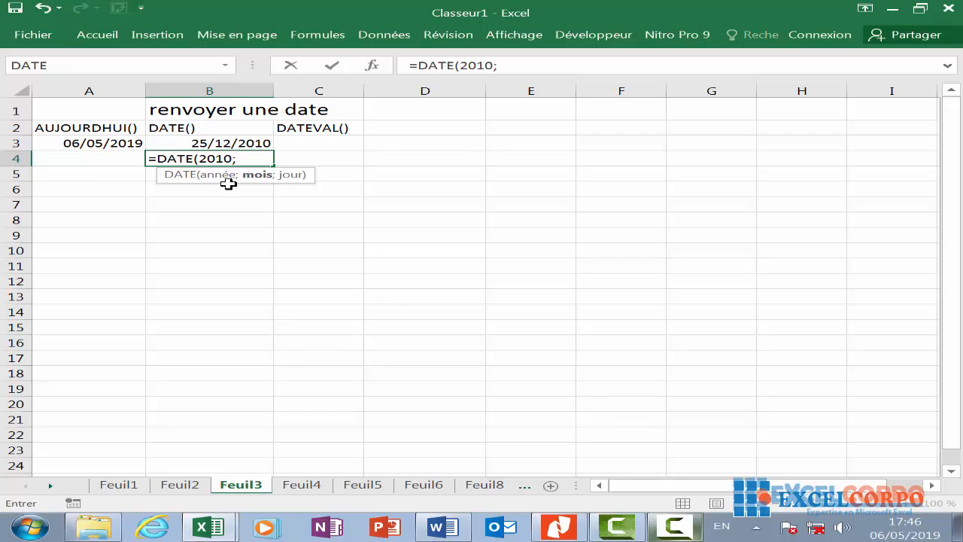
text(12;)
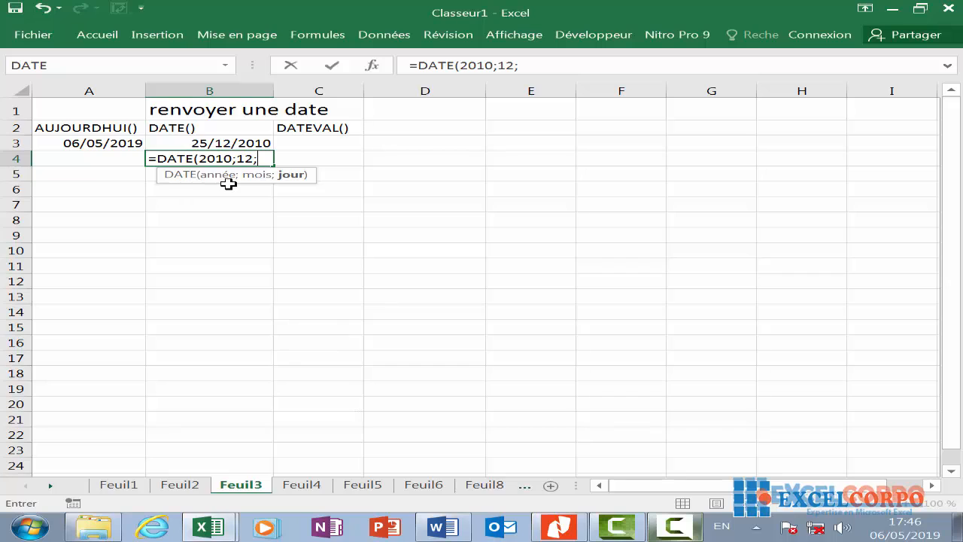
text(32)
key(Return)
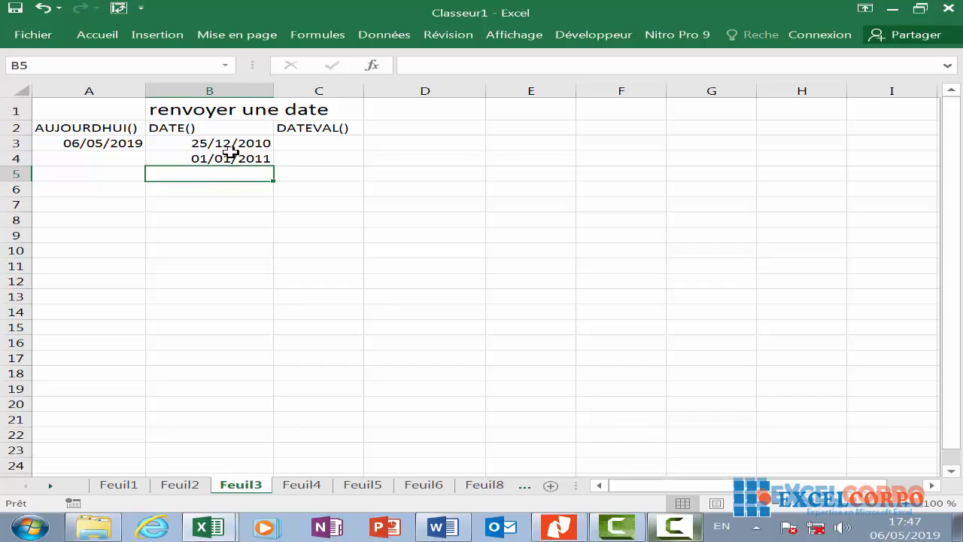
click(269, 159)
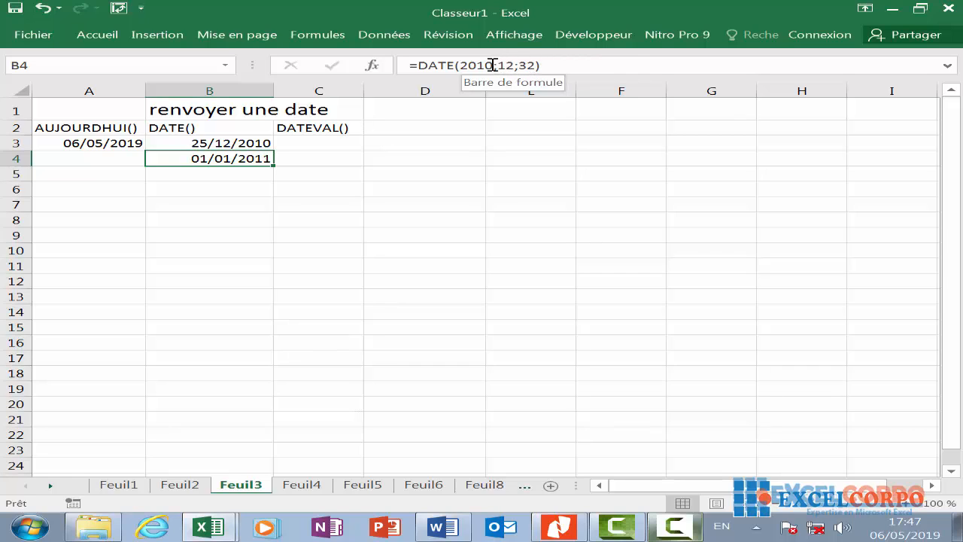
click(258, 173)
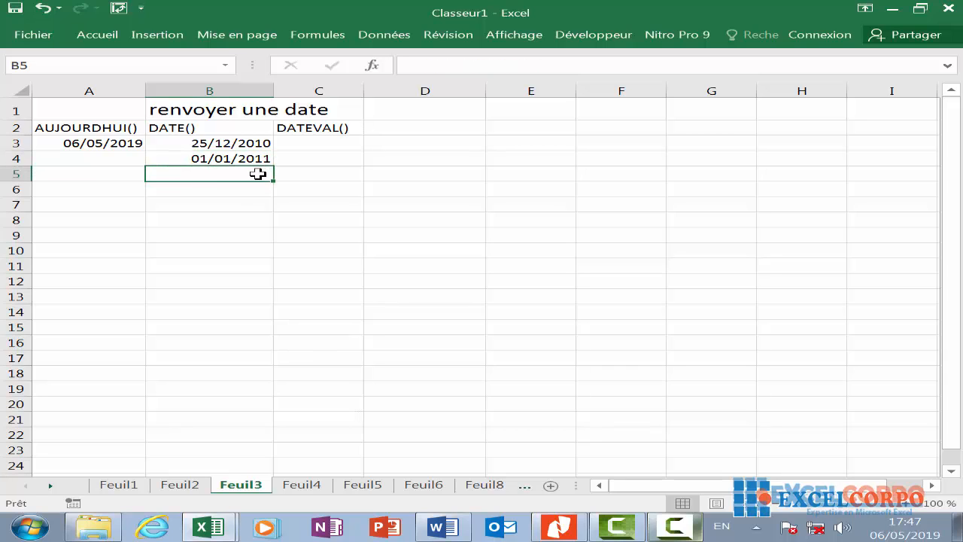
Enter =DATE(2010;13;25) in cell B5 to test an out-of-range month, and check the formula
text(=dat)
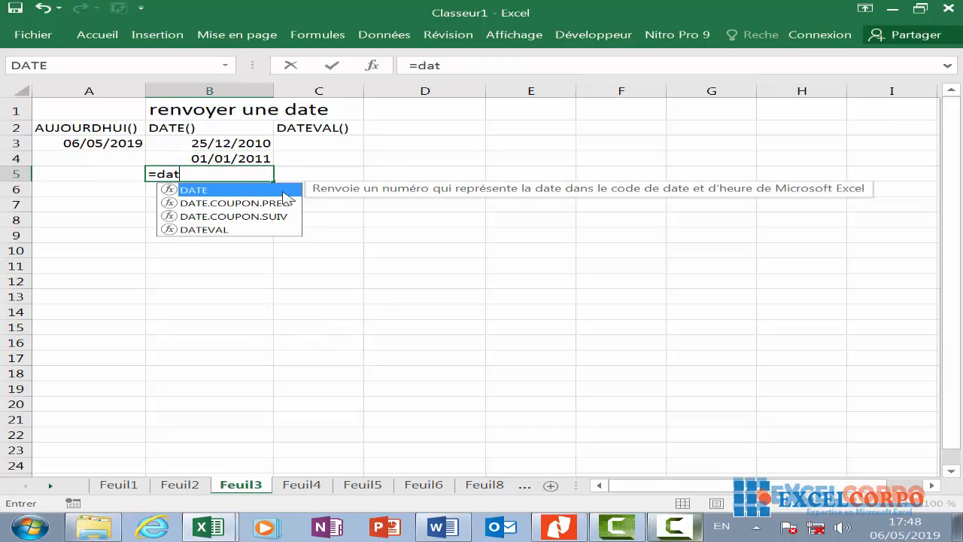
key(Tab)
text(2)
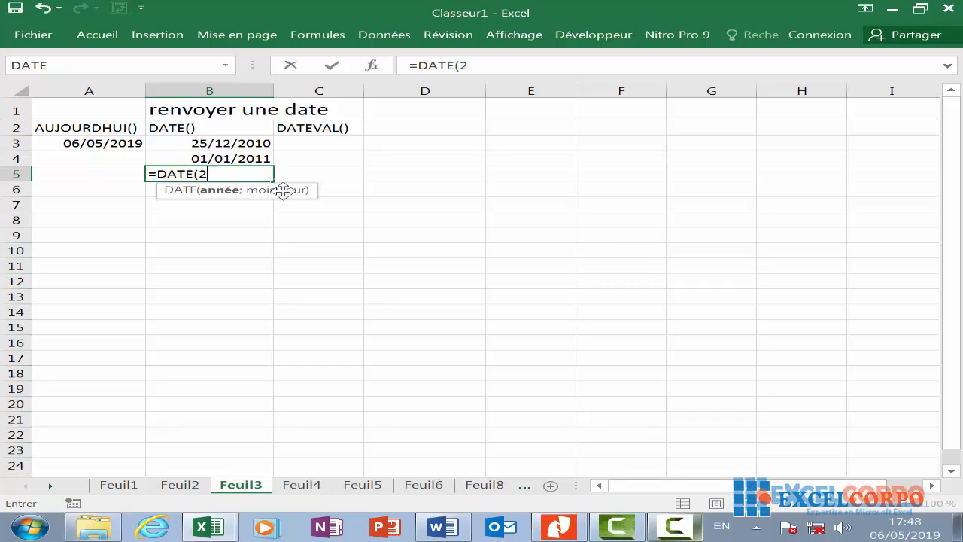
text(010;)
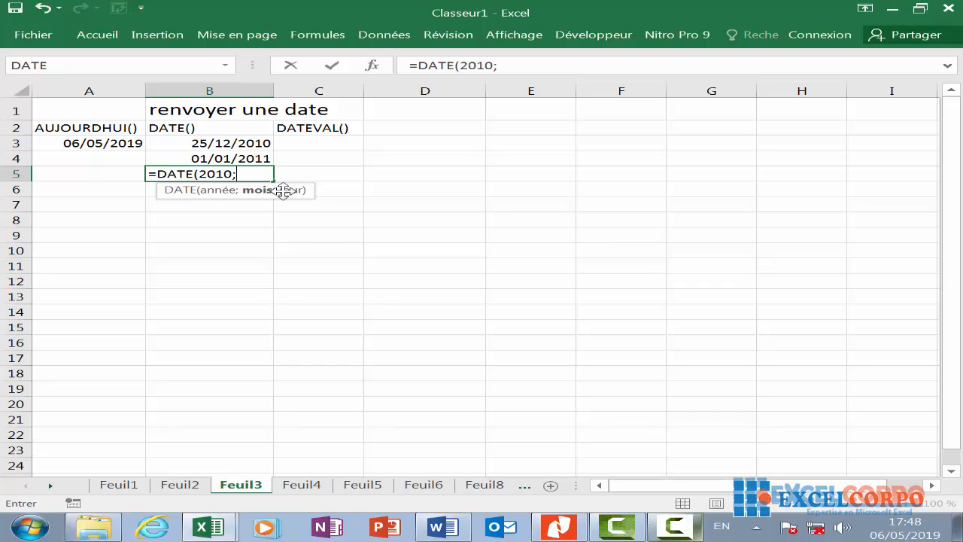
text(13;25)
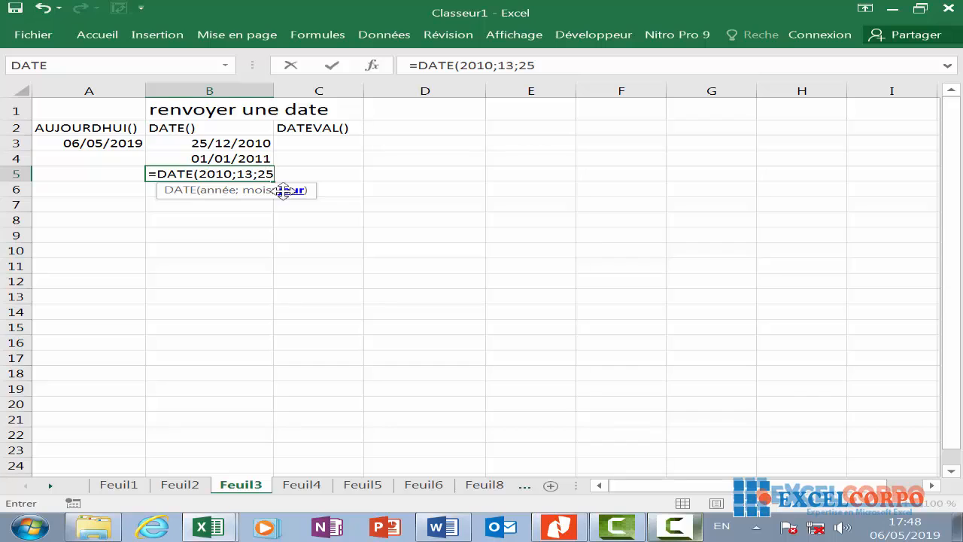
key(Return)
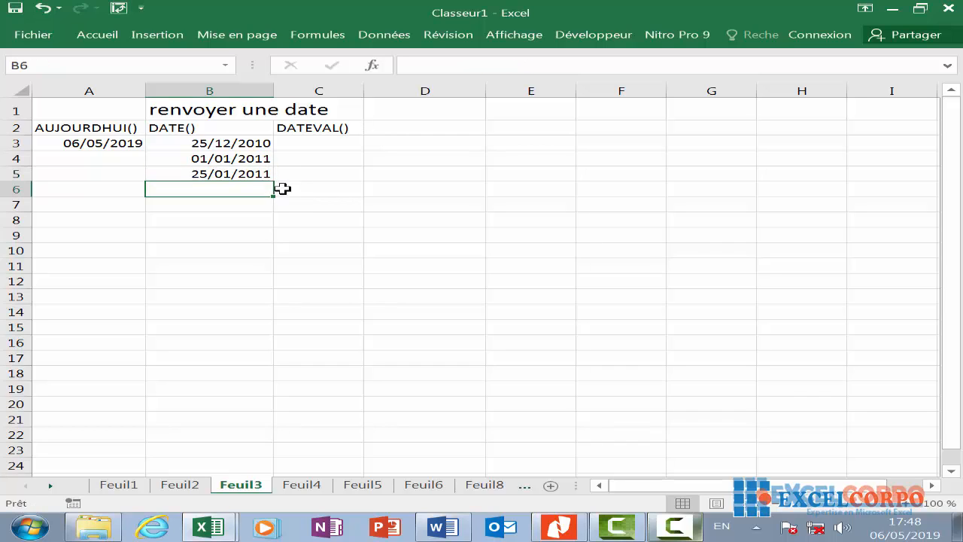
click(239, 173)
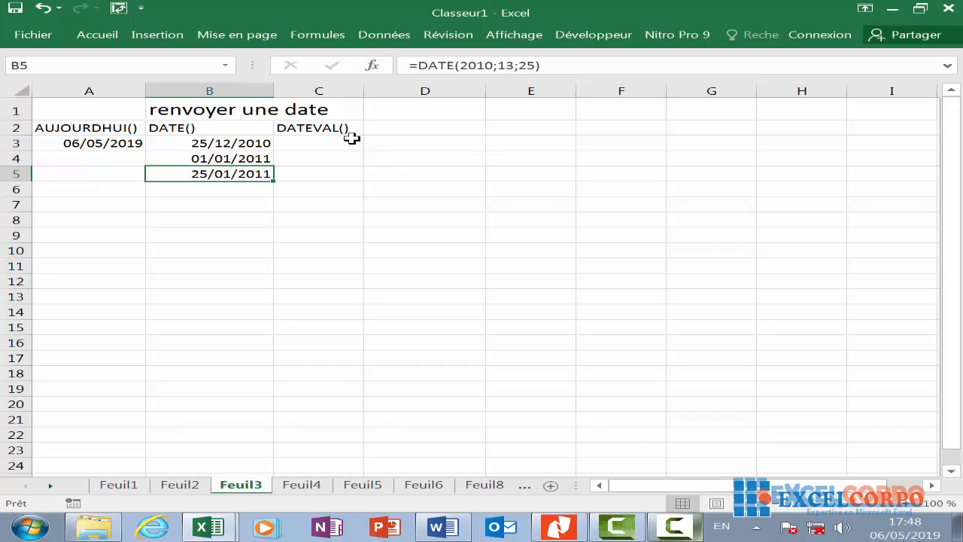
Examine the DATEVAL function's description and its Date_texte argument from cell C2, leaving the cell's heading unchanged
mouse_move(349, 134)
mouse_down()
mouse_move(318, 129)
mouse_move(344, 128)
mouse_up()
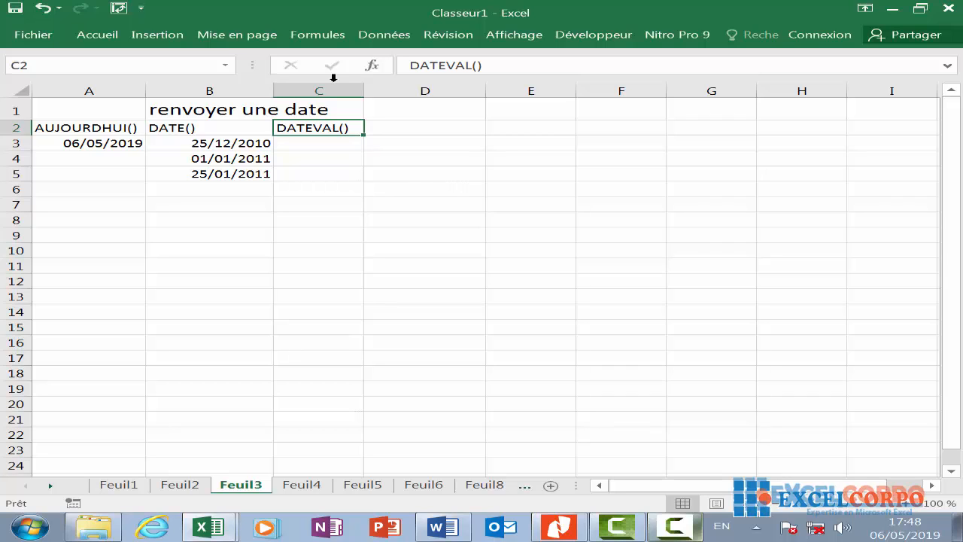
click(372, 66)
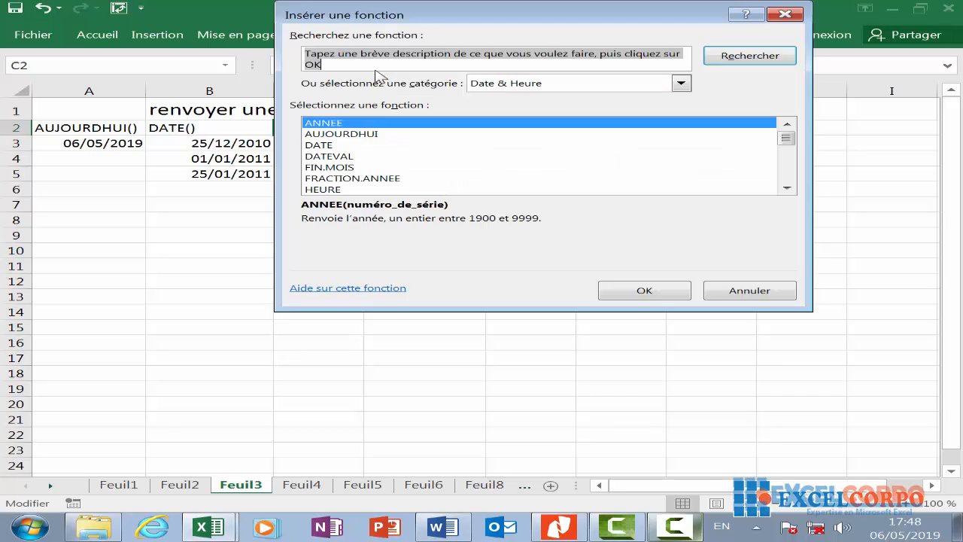
click(363, 156)
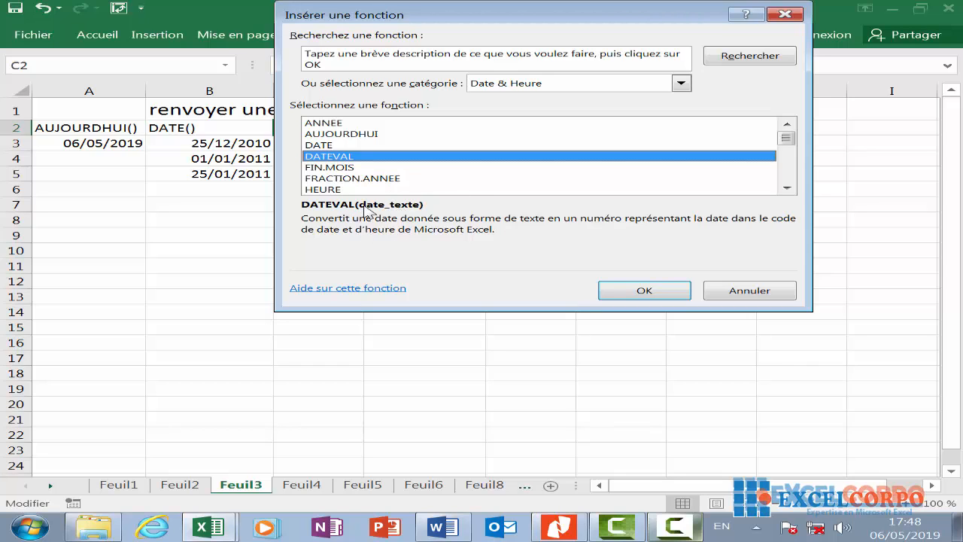
click(626, 284)
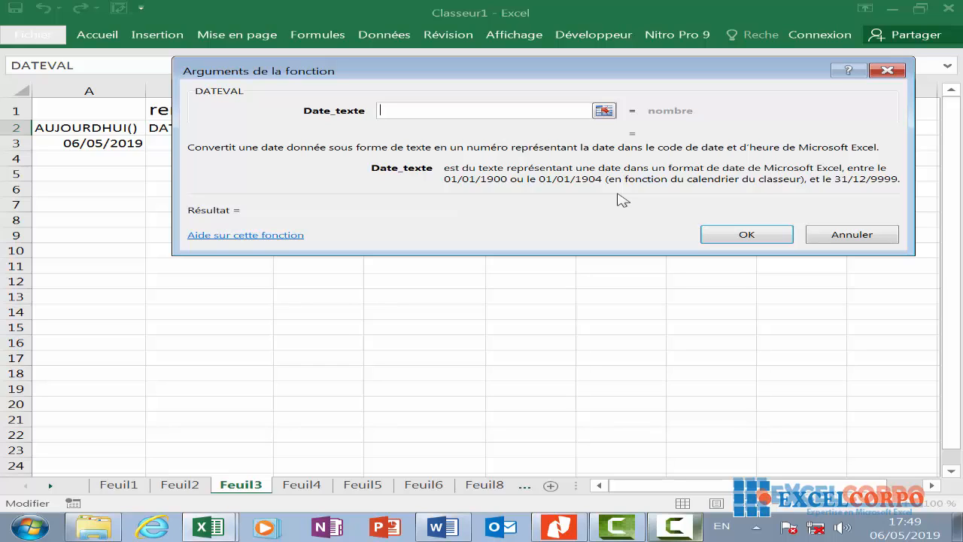
click(746, 234)
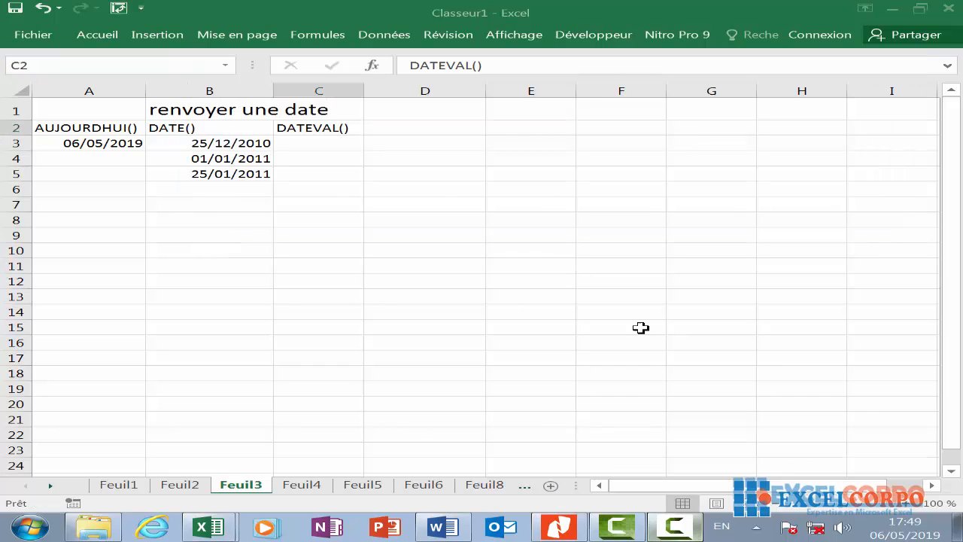
Enter the formula =DATEVAL("23 mai 2010") in cell C3
click(333, 144)
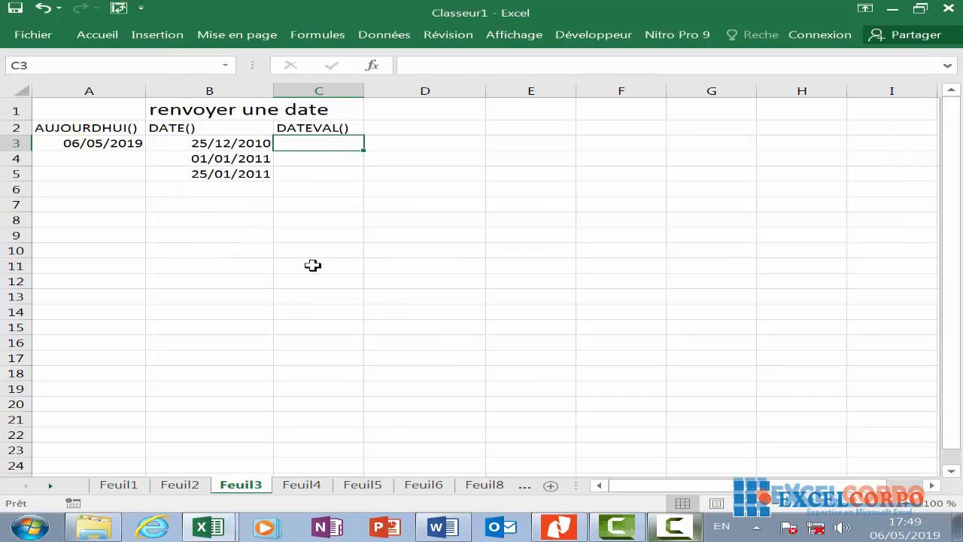
text(=)
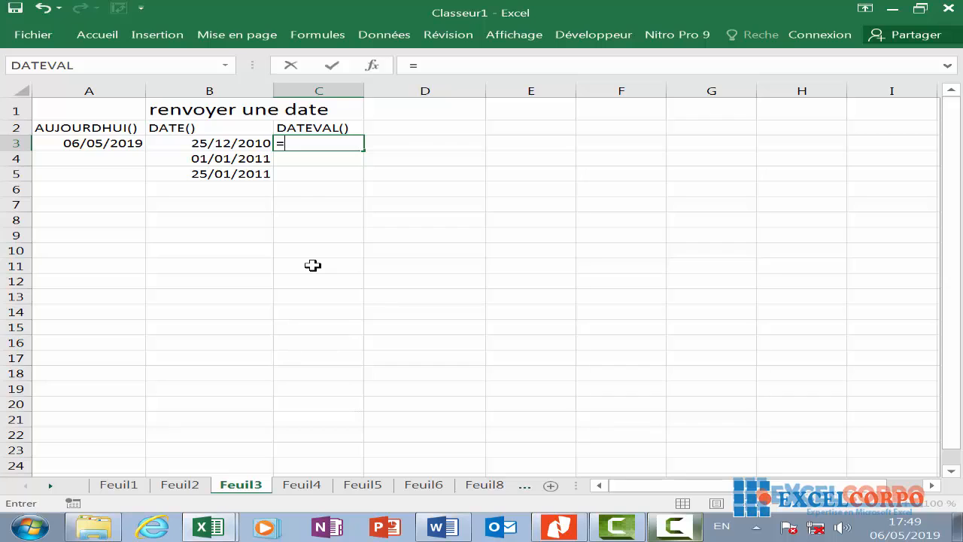
text(dat)
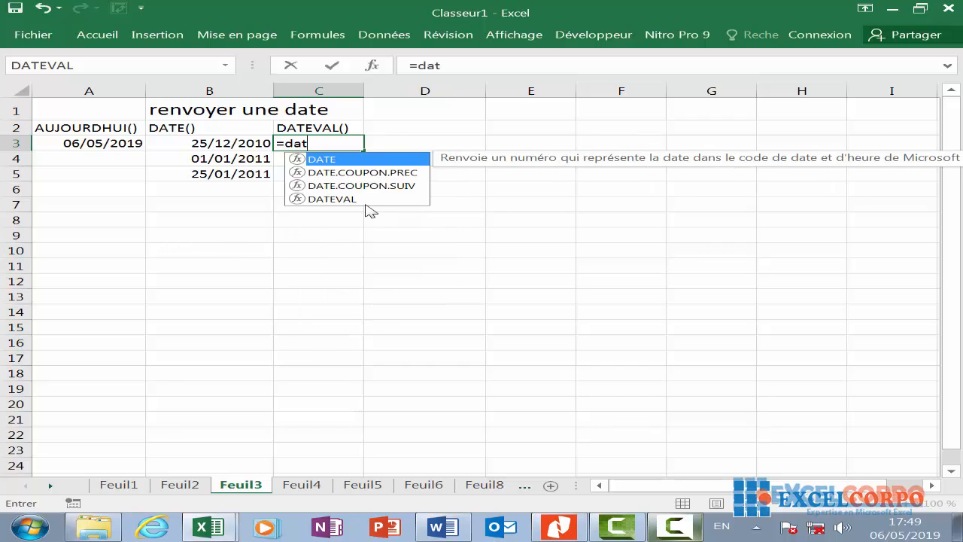
double_click(362, 198)
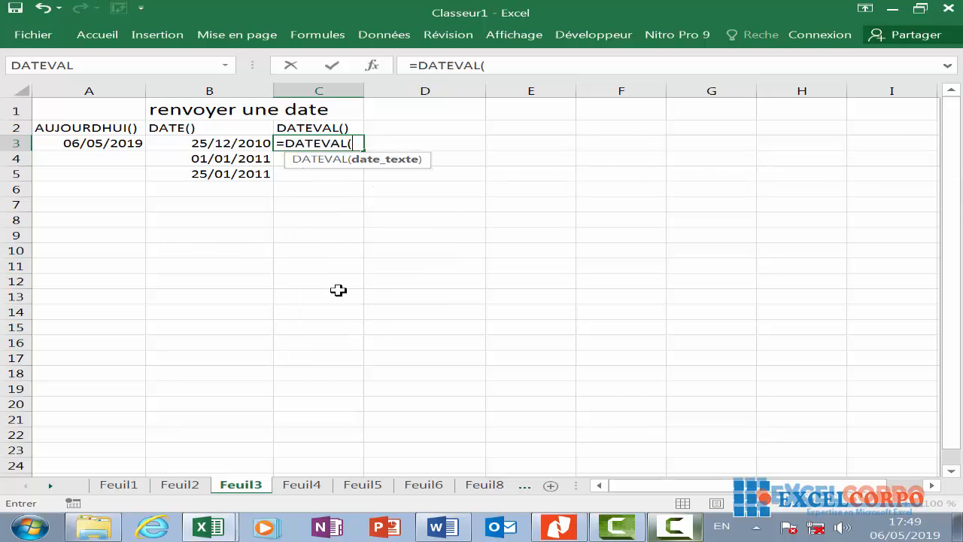
text("23ma)
key(BackSpace)
key(BackSpace)
text(mai 2010)
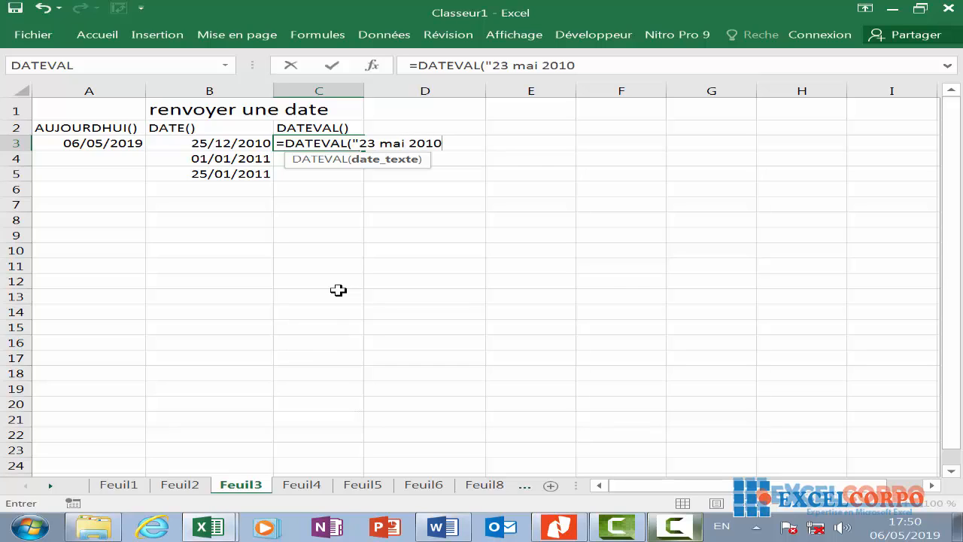
key(Return)
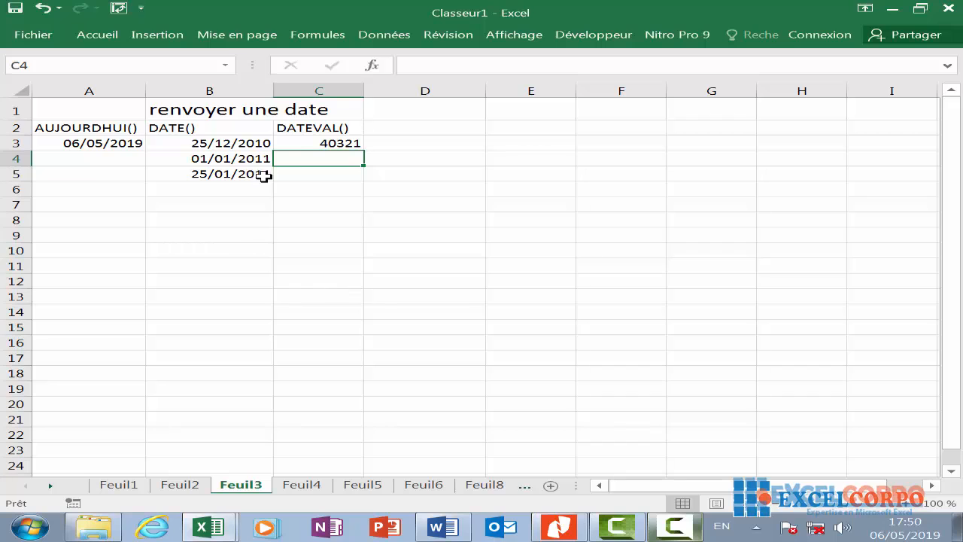
Format cell C3 with the Date category, type *14/03/2012
click(313, 147)
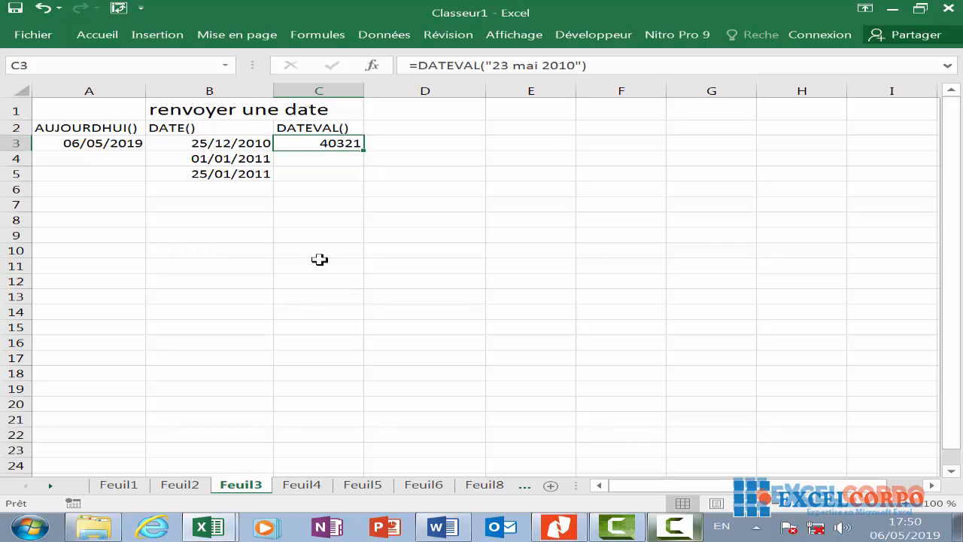
right_click(355, 142)
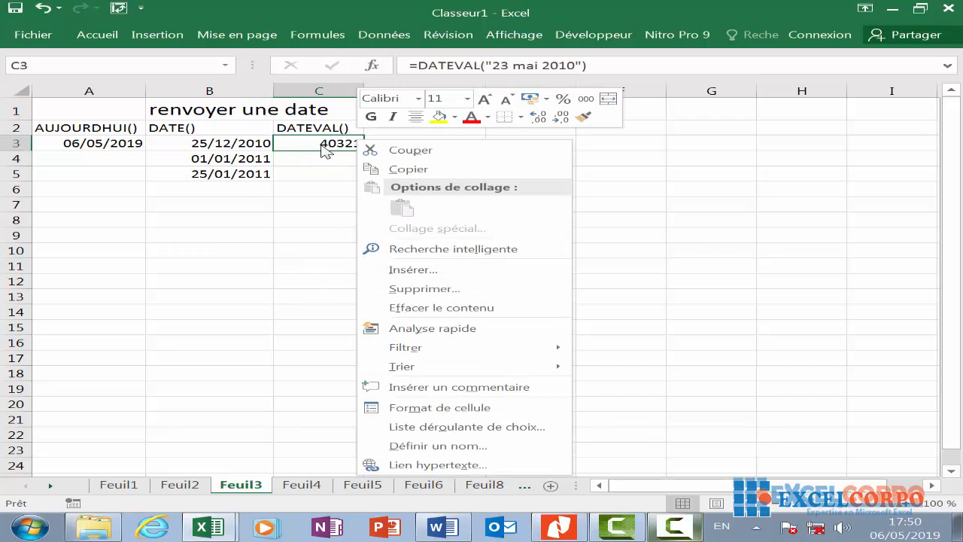
click(462, 407)
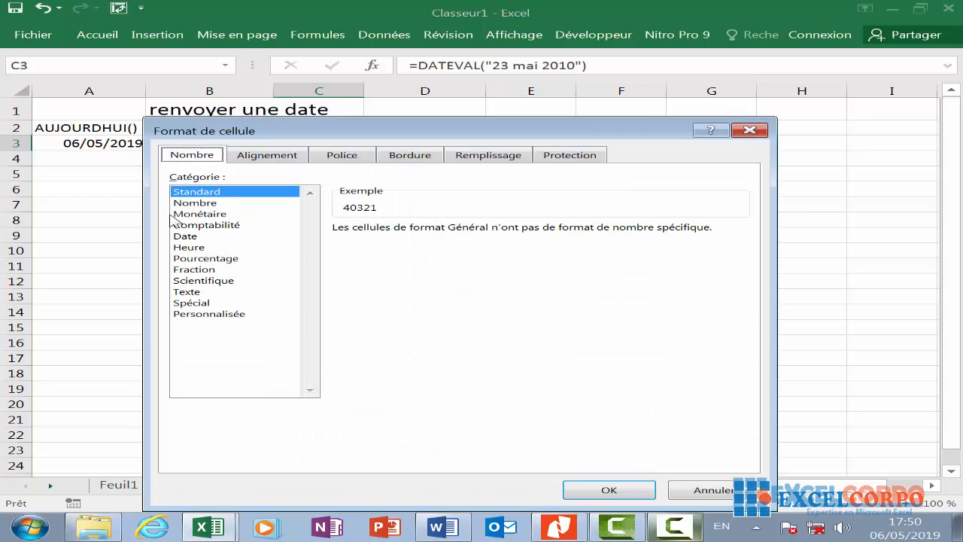
click(197, 236)
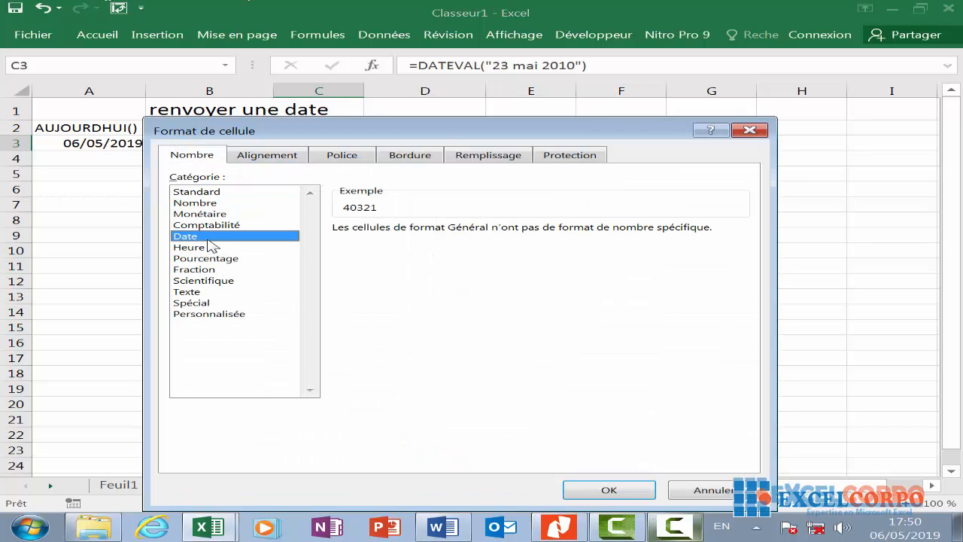
drag(393, 140, 396, 269)
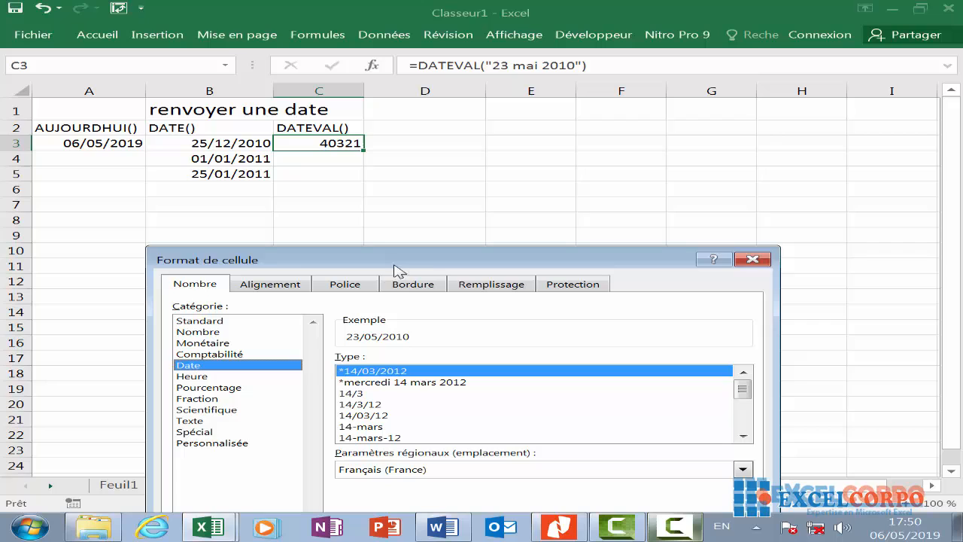
double_click(389, 371)
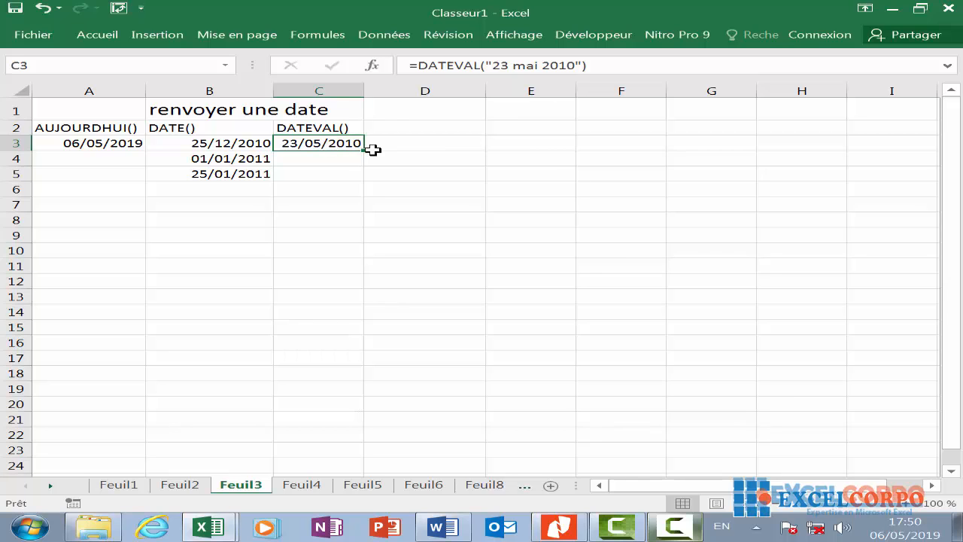
On sheet Feuil4, examine the ANNEE function's description and its Numéro_de_série argument without inserting it
click(301, 485)
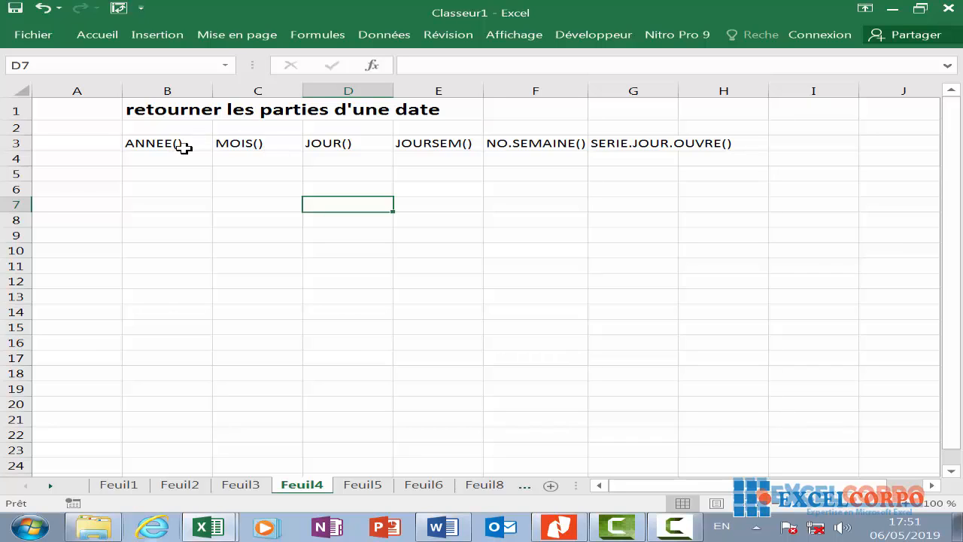
click(373, 66)
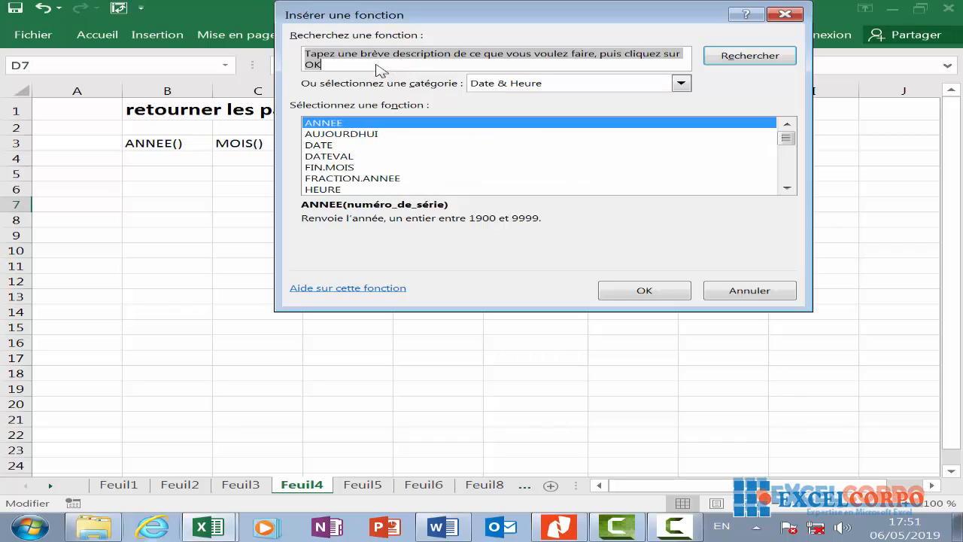
click(360, 167)
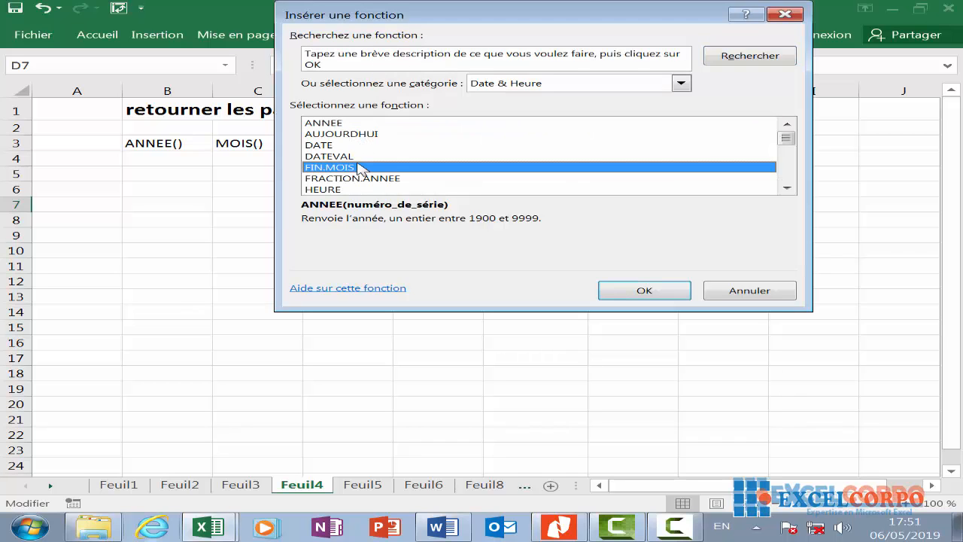
key(Home)
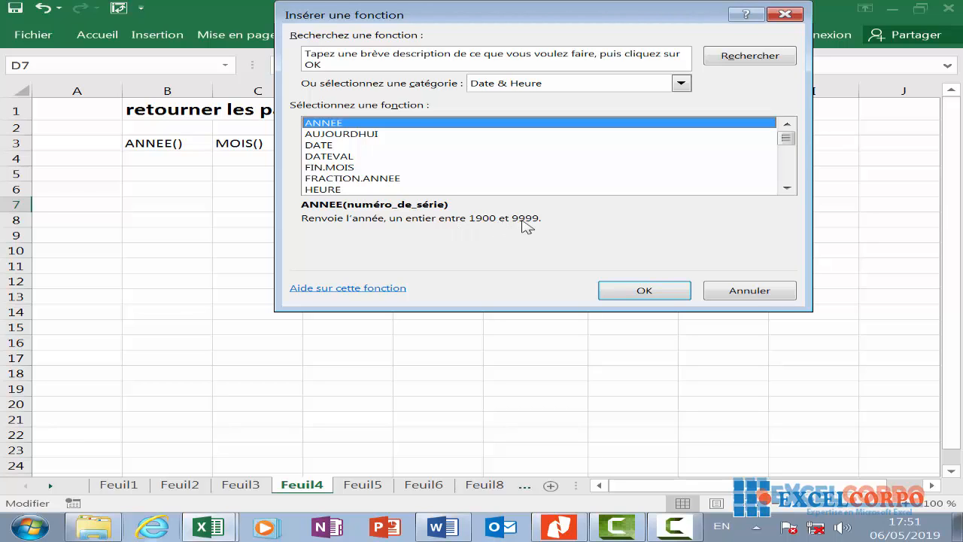
key(alt+r)
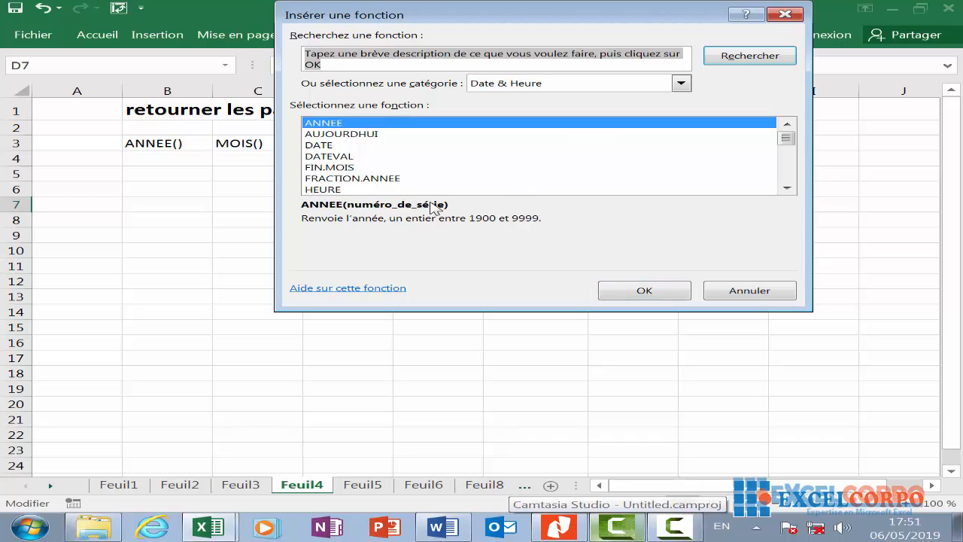
click(669, 286)
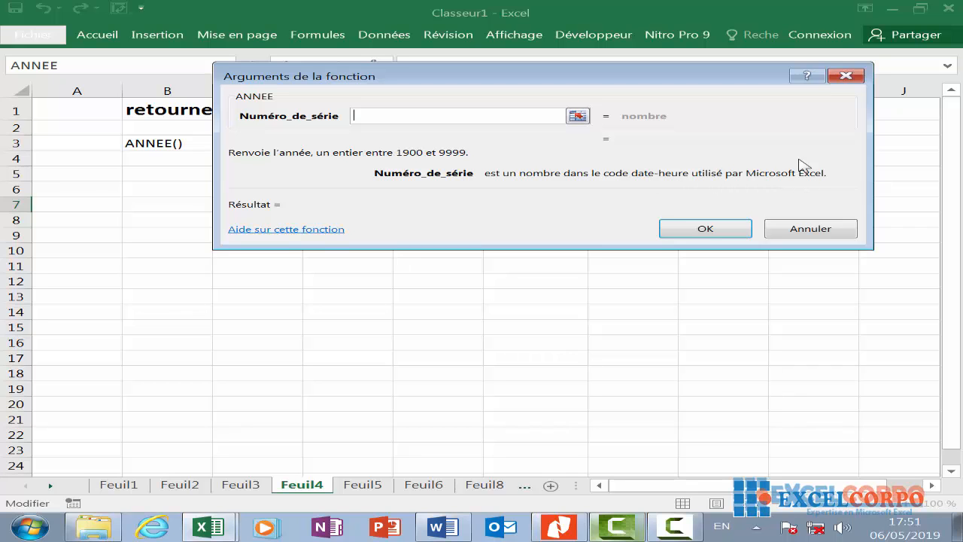
click(846, 75)
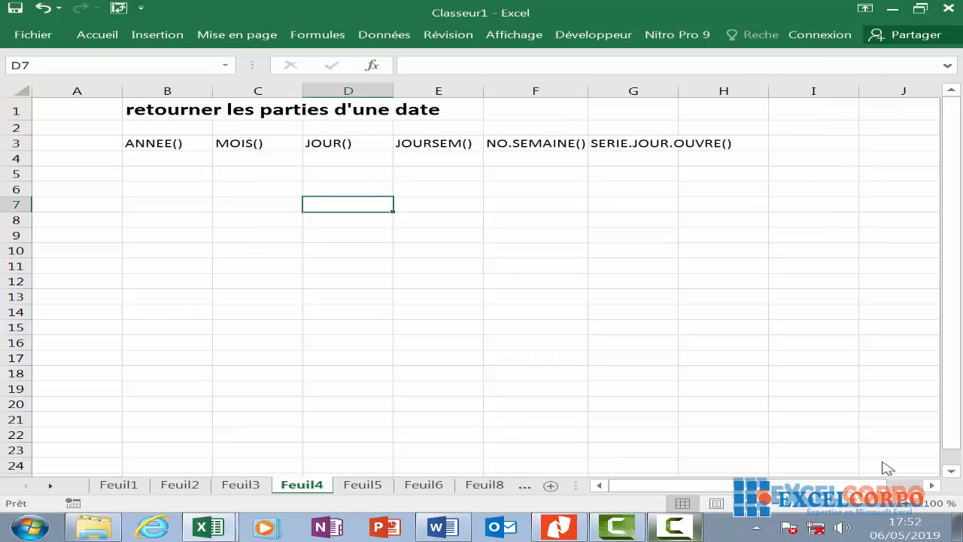
Enter the formula =ANNEE(AUJOURDHUI()) in cell B4
click(179, 159)
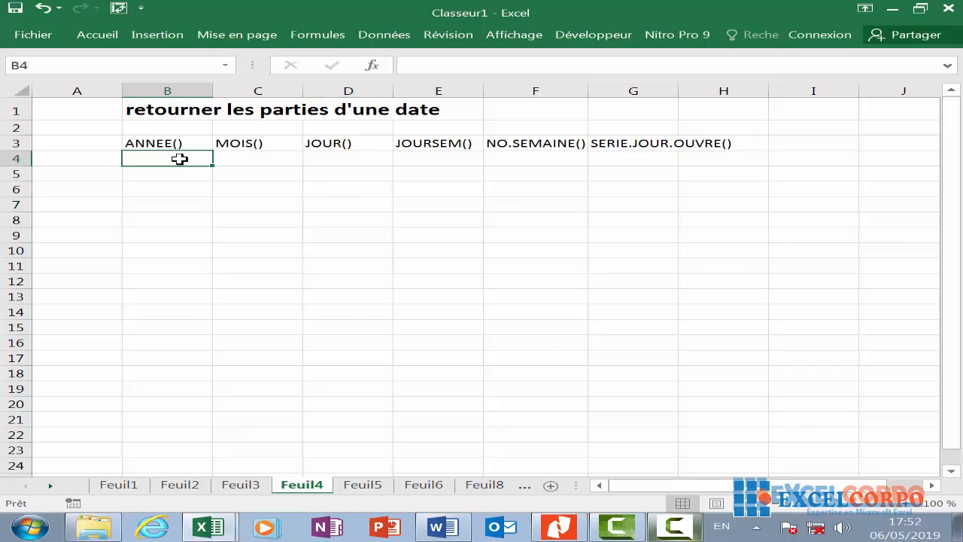
text(=)
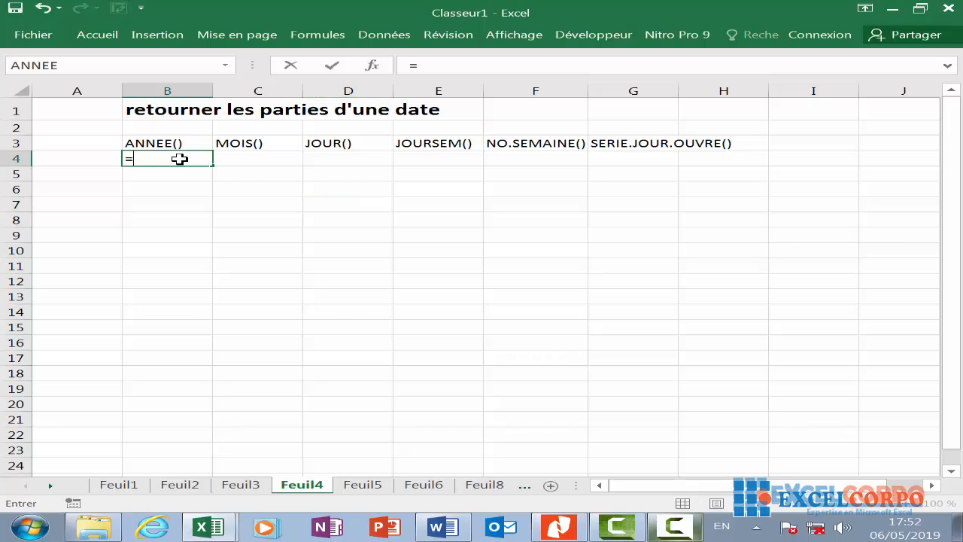
text(a)
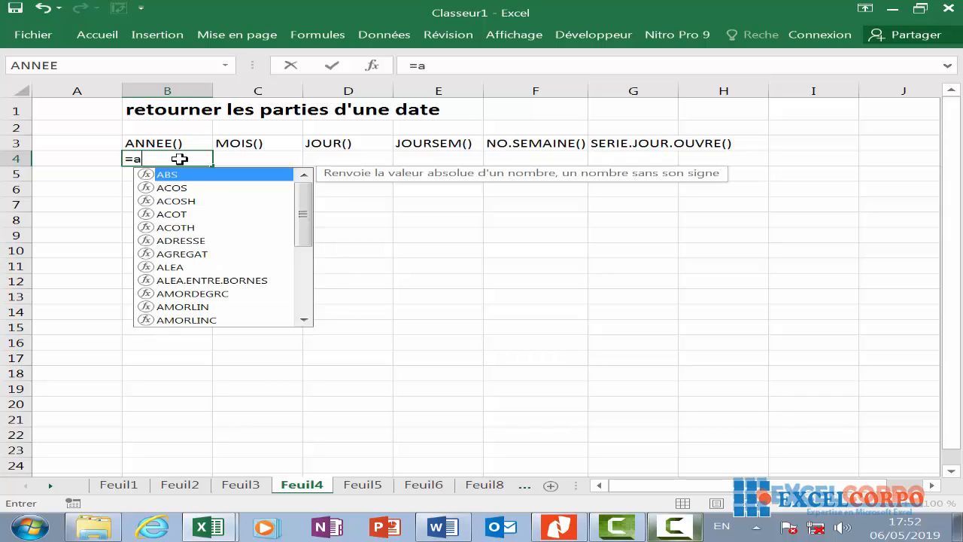
text(nne)
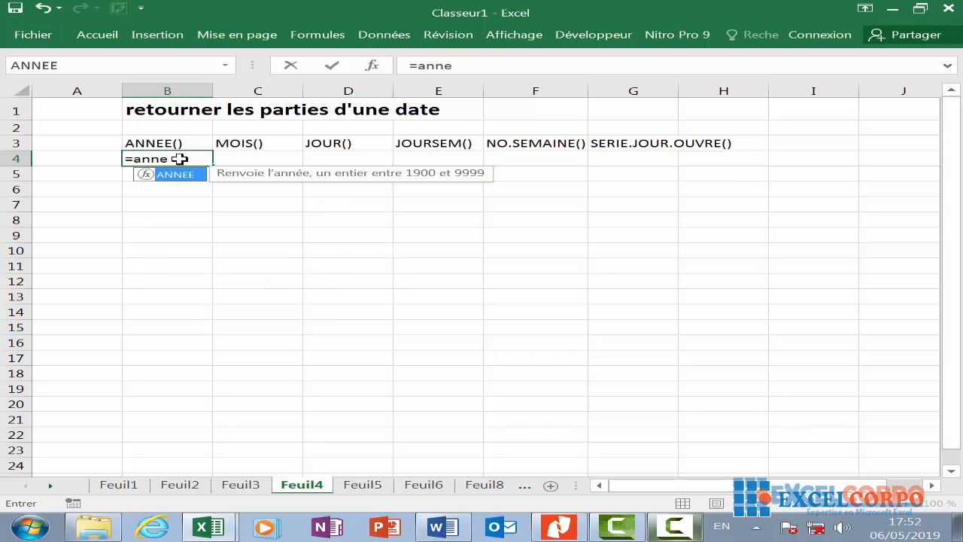
double_click(183, 175)
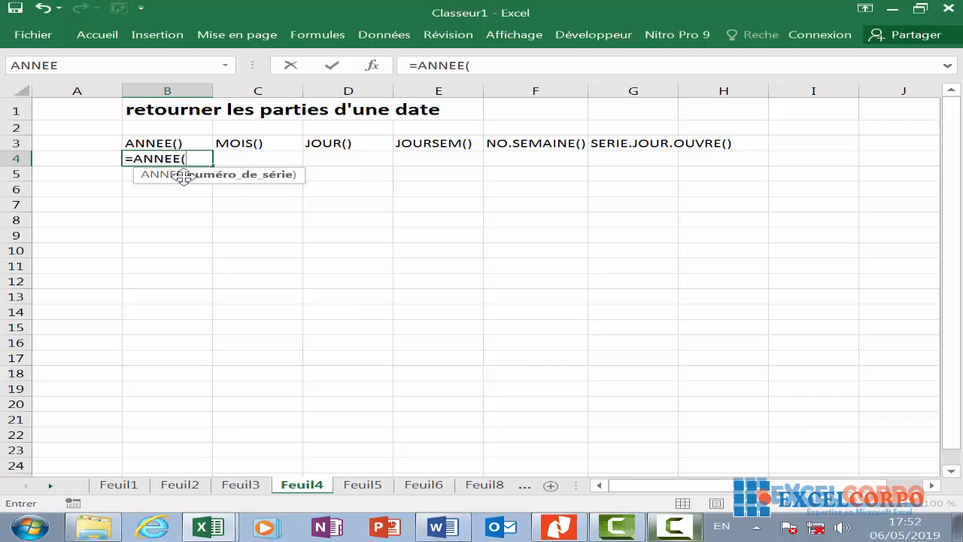
text(au)
double_click(237, 184)
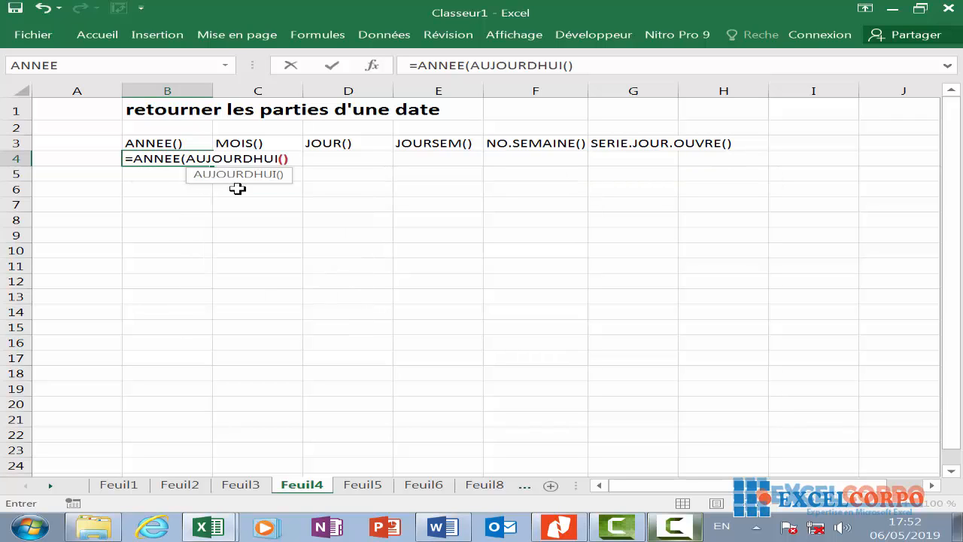
text()))
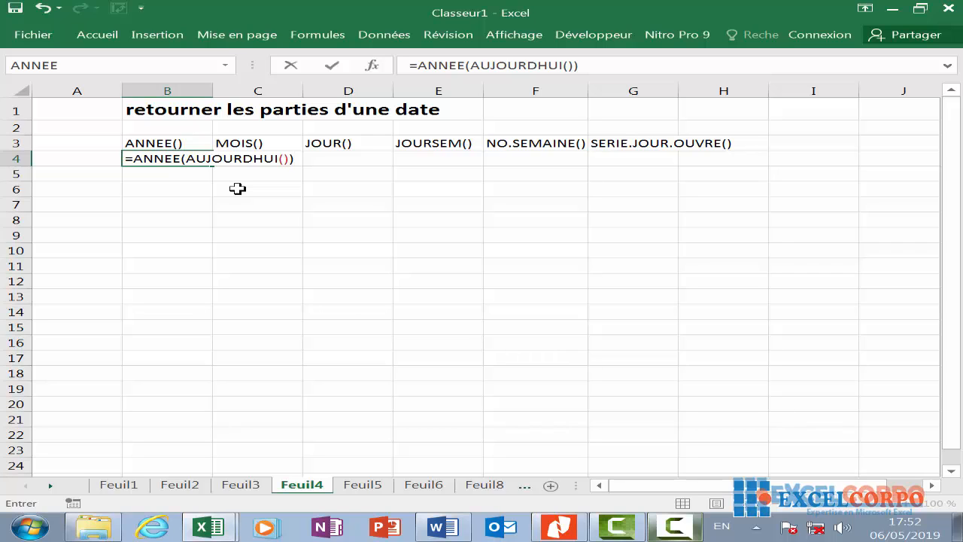
key(Return)
click(188, 158)
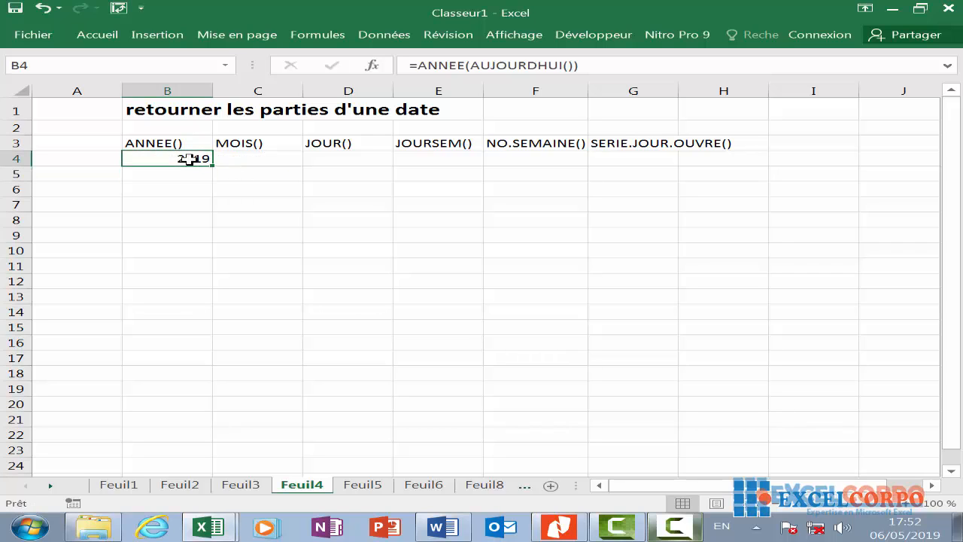
From cell C3, examine the MOIS function's description and its Numéro_de_série argument without inserting it
click(239, 145)
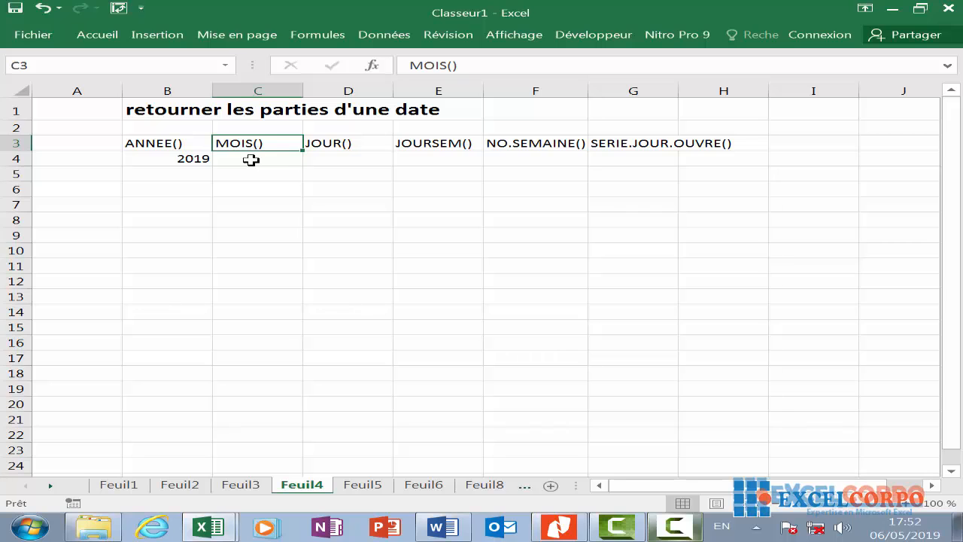
click(372, 65)
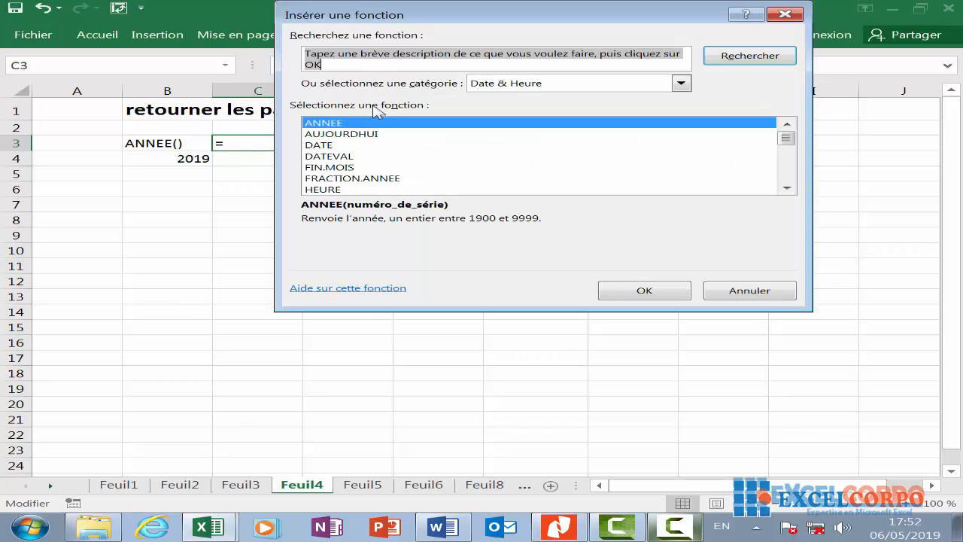
click(342, 160)
key(m)
key(m)
key(m)
key(m)
click(354, 174)
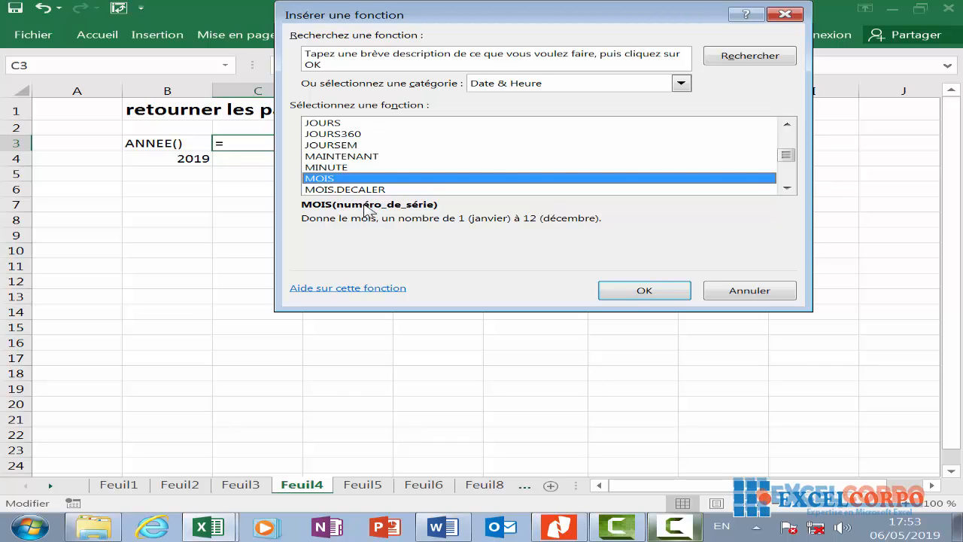
click(638, 291)
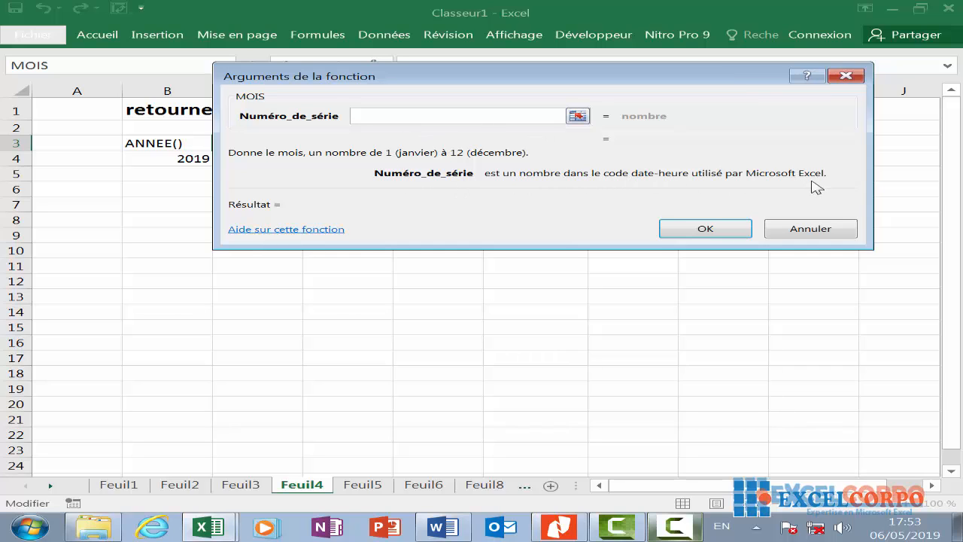
key(Escape)
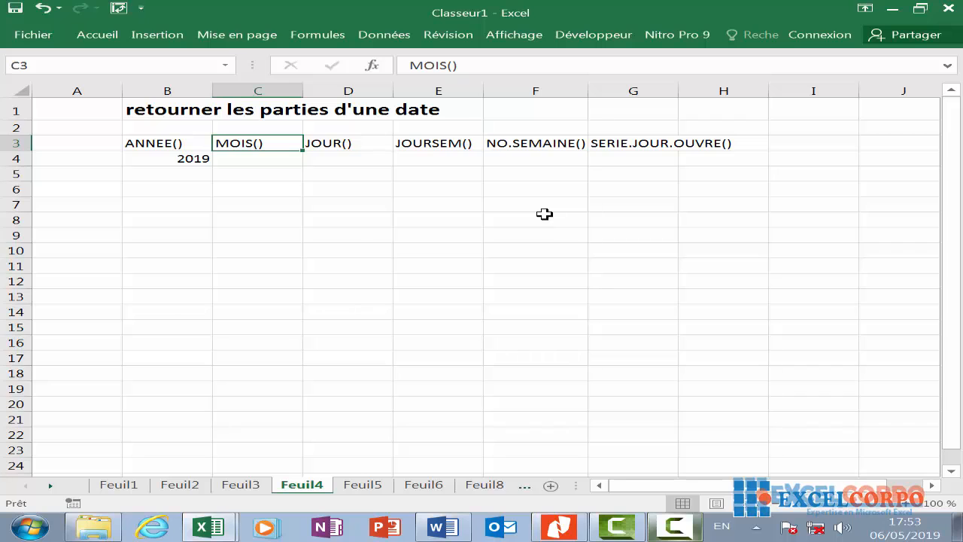
Try to enter a MOIS formula in cell C4 with the unquoted date 23 mars 2010 as its argument
click(281, 154)
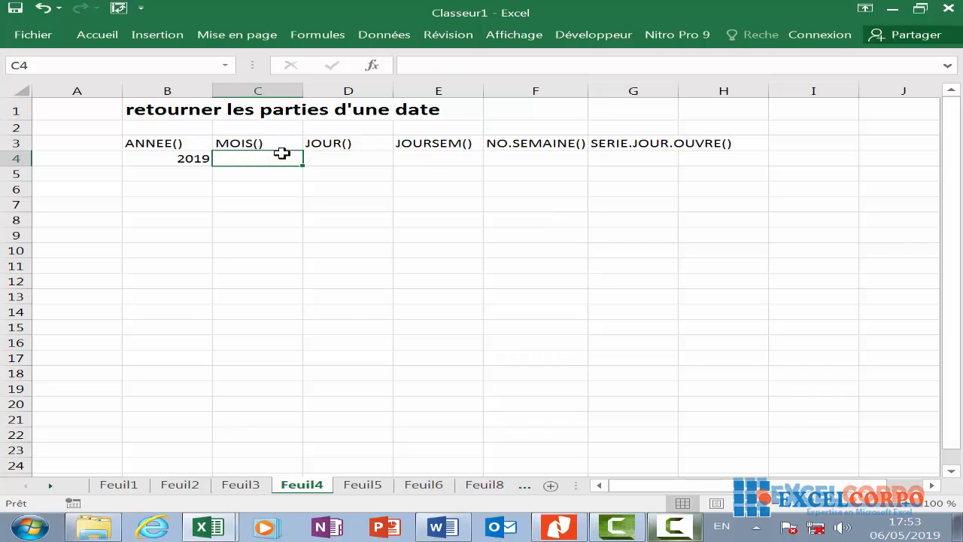
text(=)
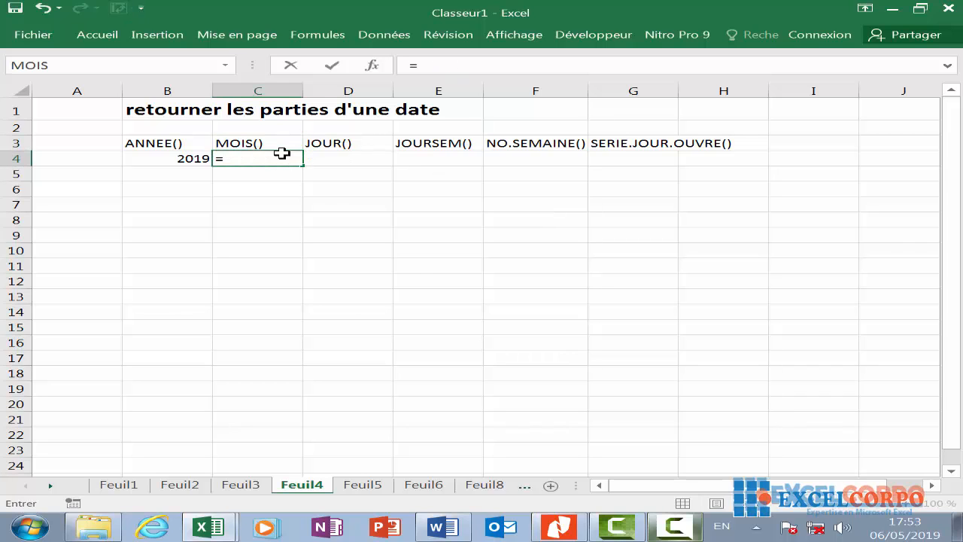
text(ma)
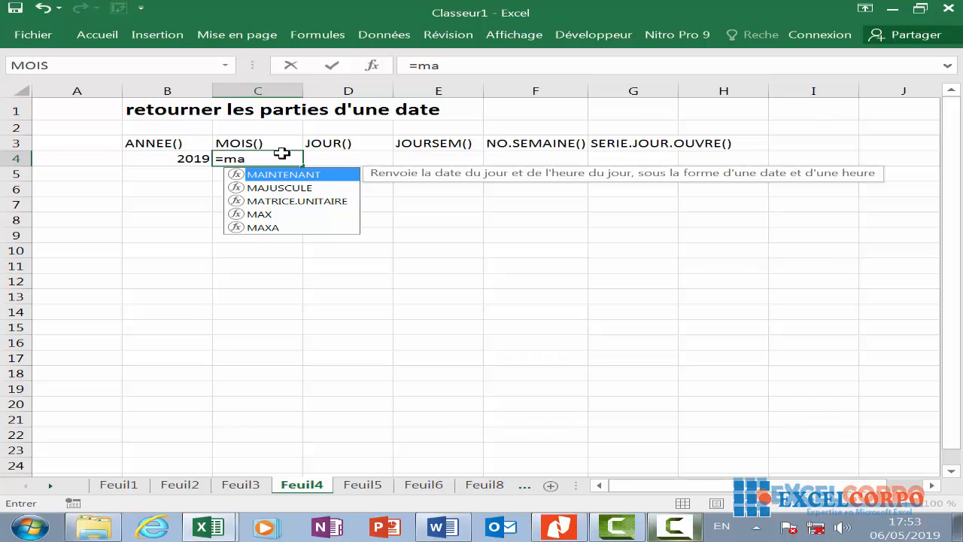
key(BackSpace)
text(o)
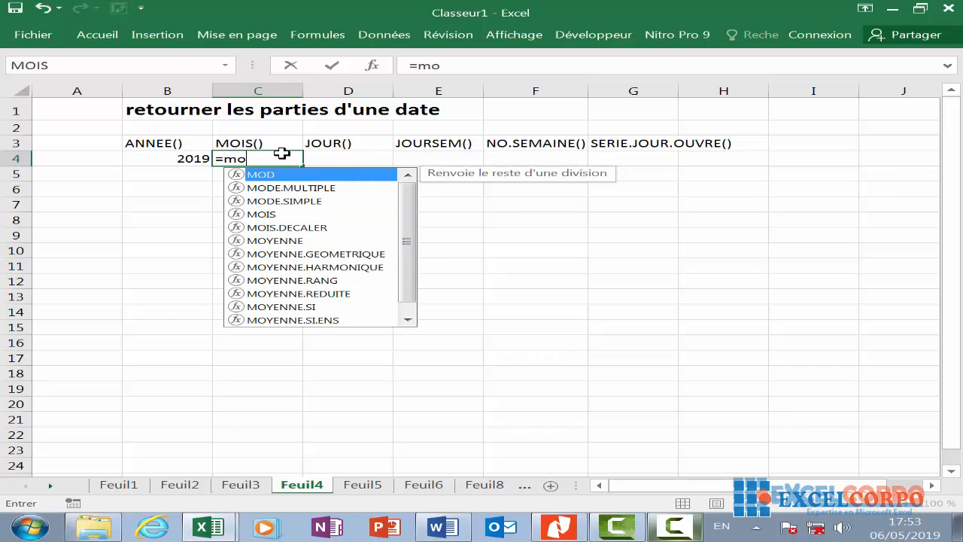
text(i)
key(Tab)
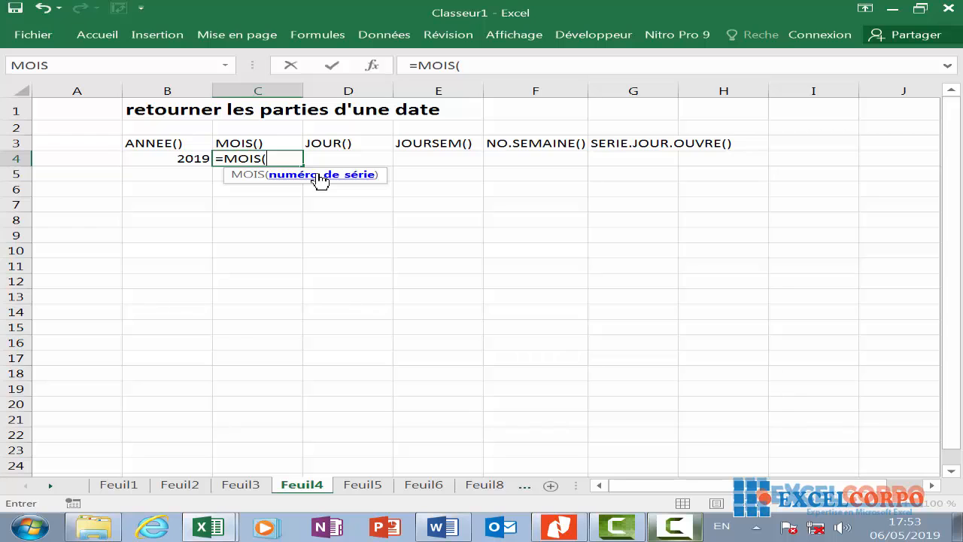
text(23 mars)
key(BackSpace)
key(BackSpace)
key(BackSpace)
key(BackSpace)
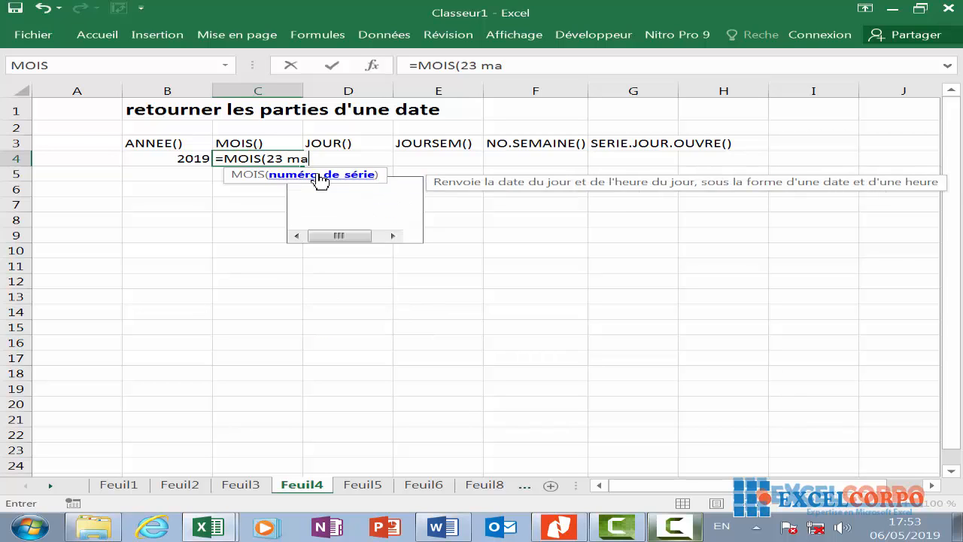
text(mars 2010)
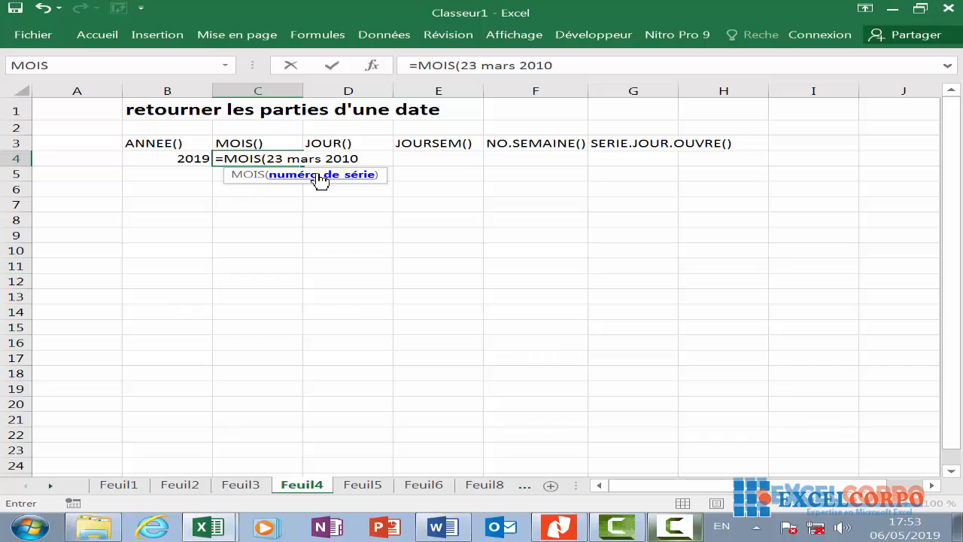
key(Return)
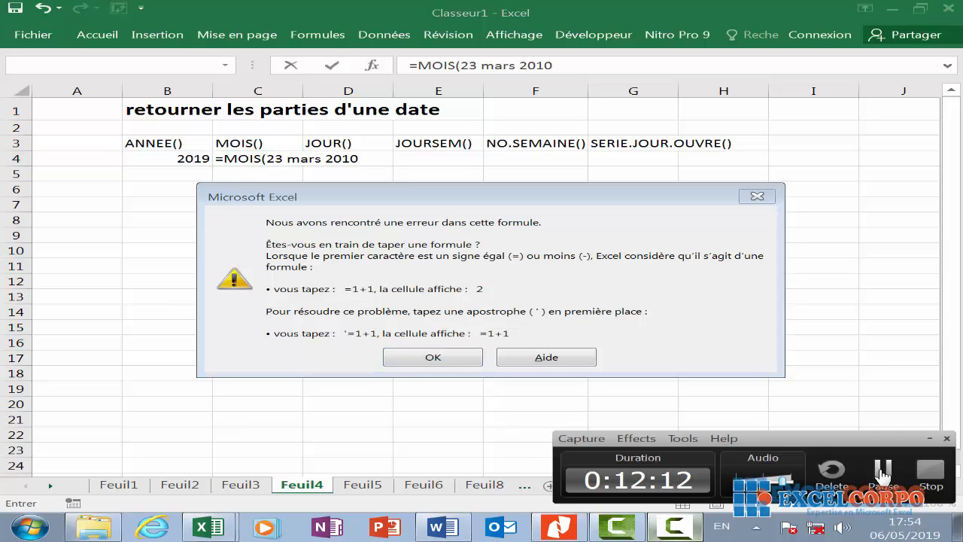
click(441, 356)
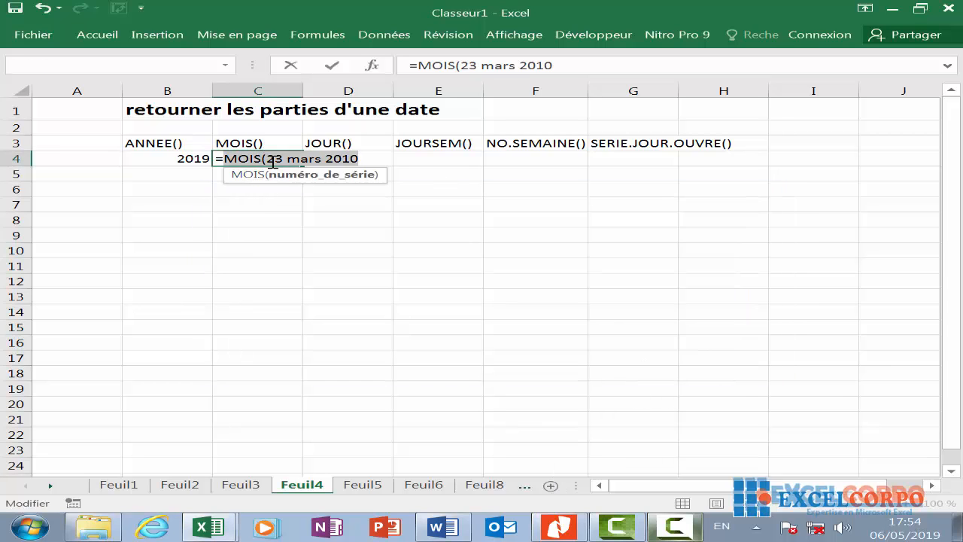
Enclose the date in C4's formula in double quotes to complete =MOIS("23 mars 2010")
click(272, 158)
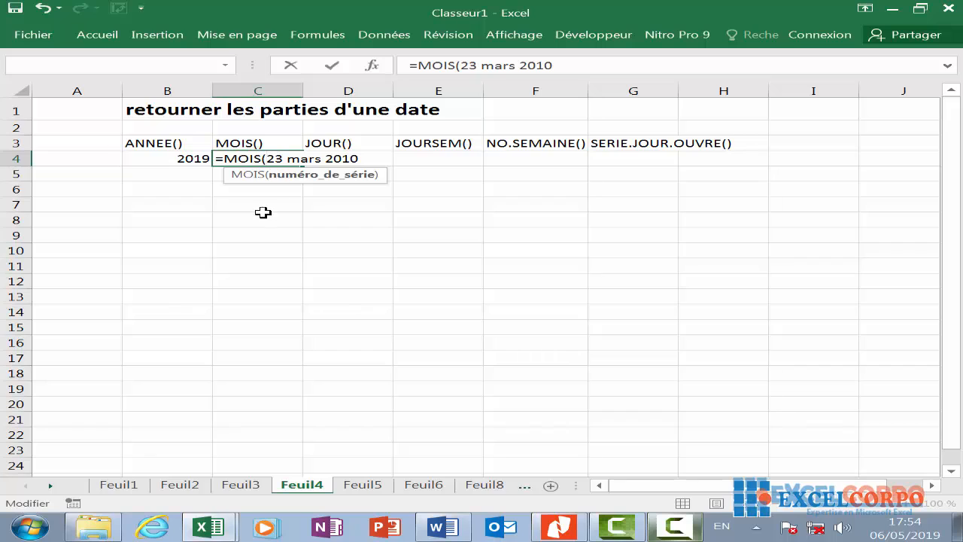
text(")
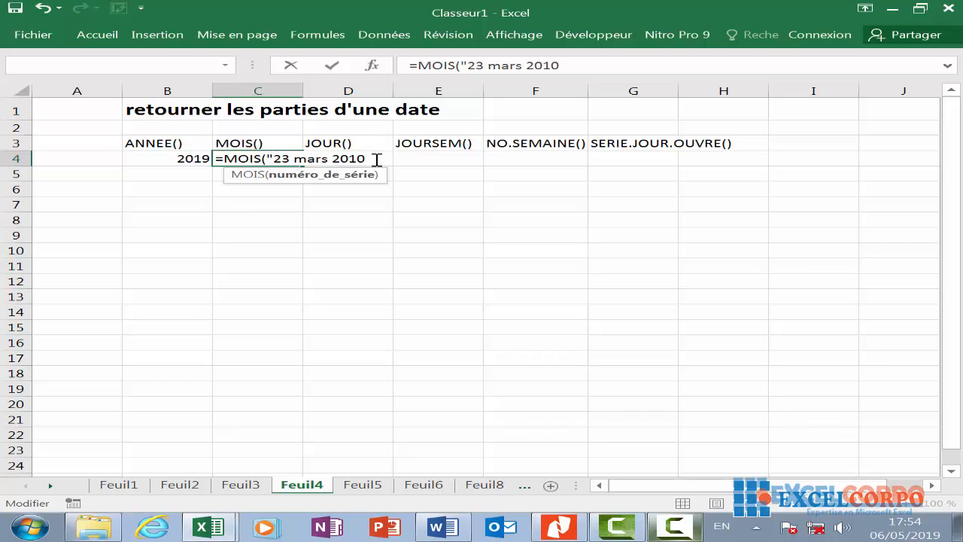
text(")
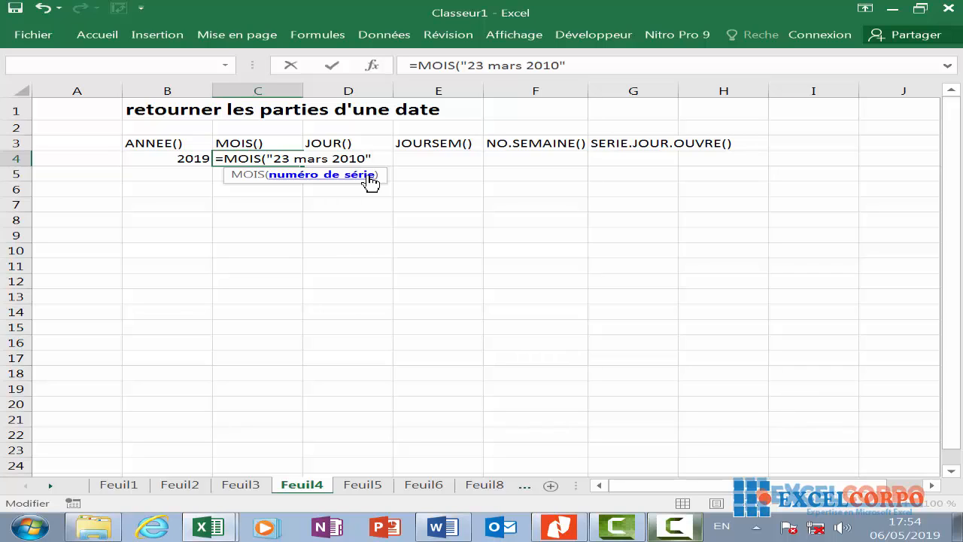
key(Return)
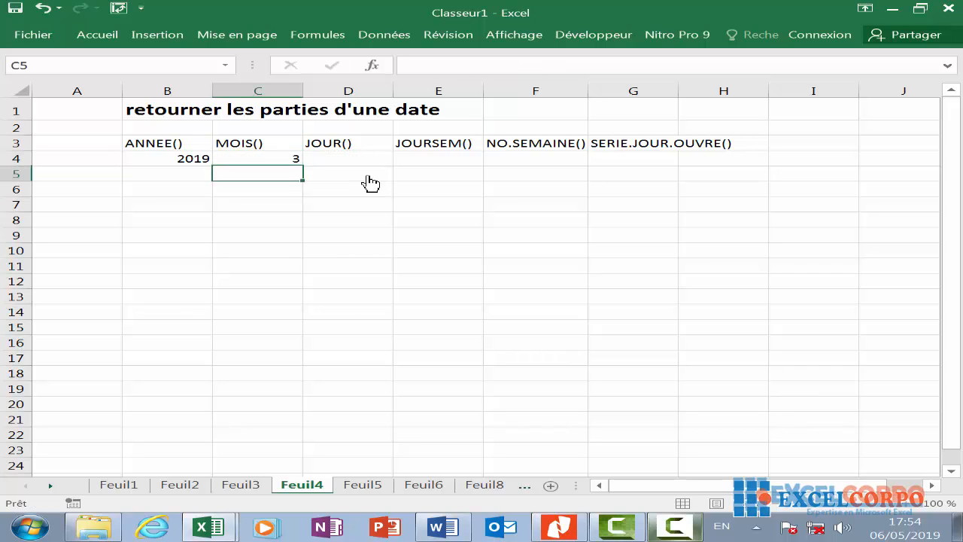
click(278, 159)
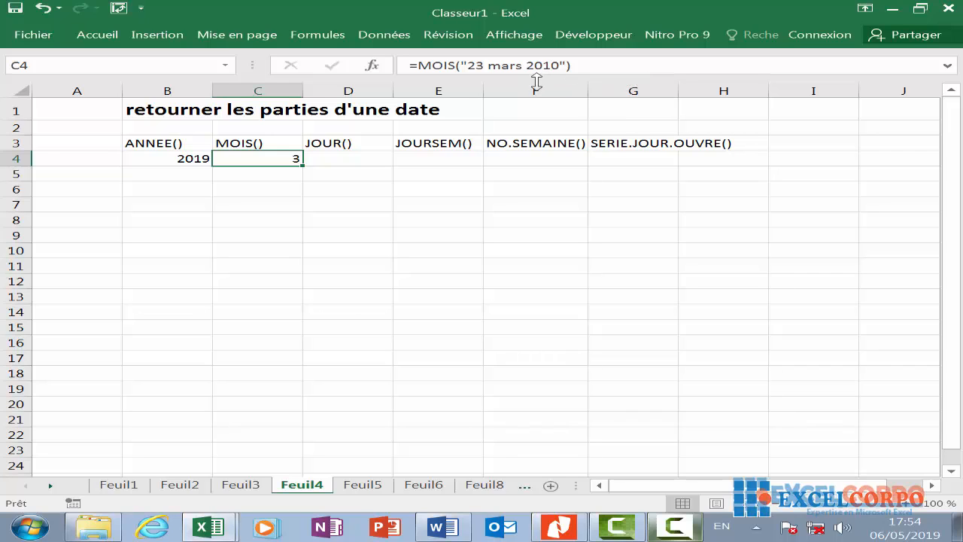
From cell D3, examine the JOUR function's description and its Numéro_de_série argument without inserting it
click(379, 146)
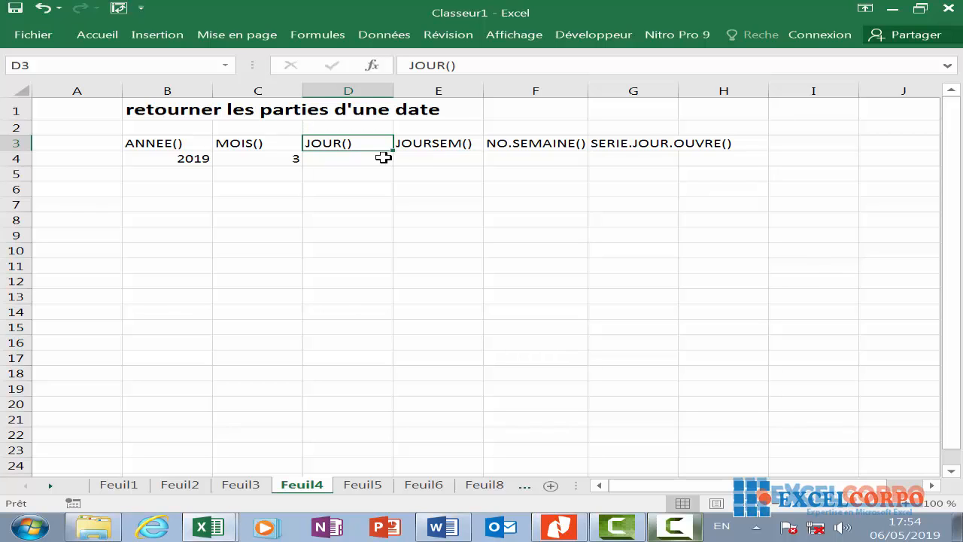
click(382, 71)
click(348, 148)
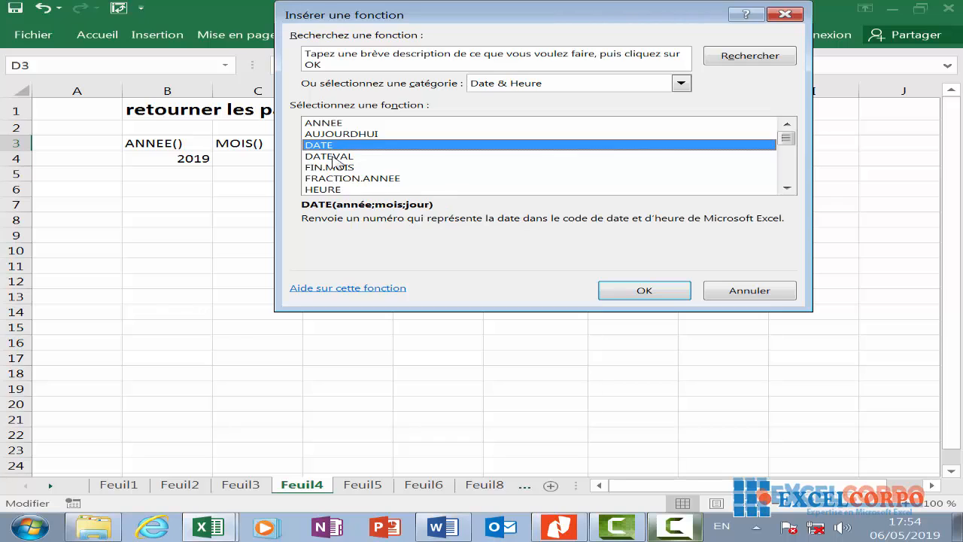
key(j)
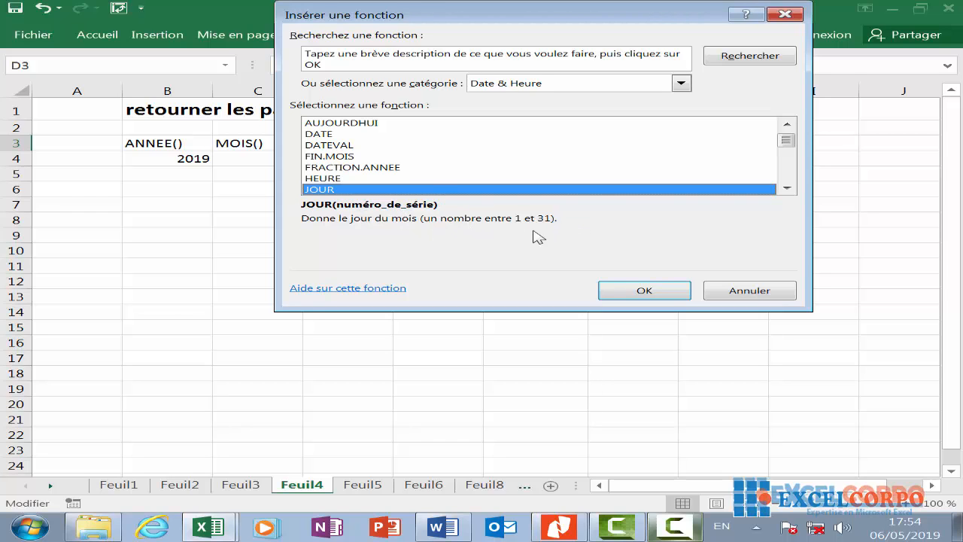
click(645, 290)
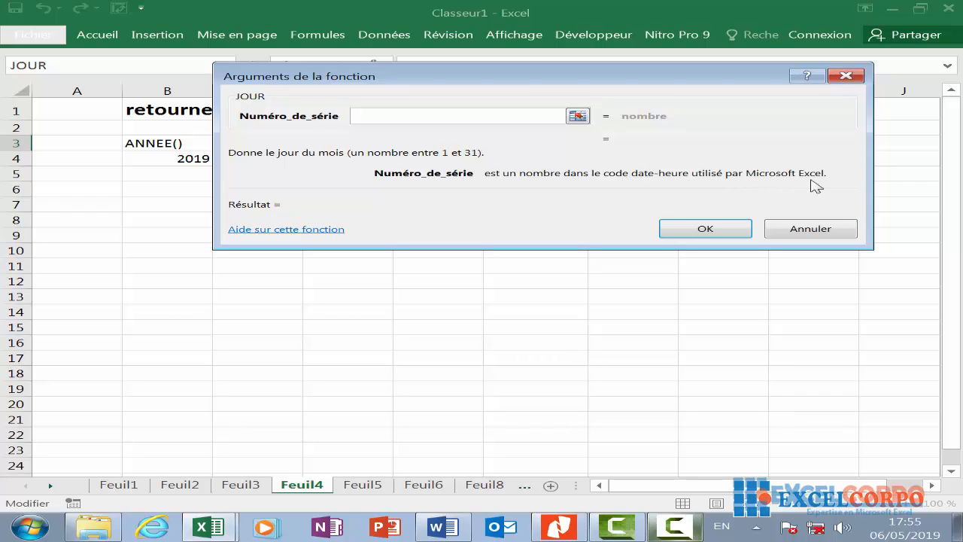
click(705, 229)
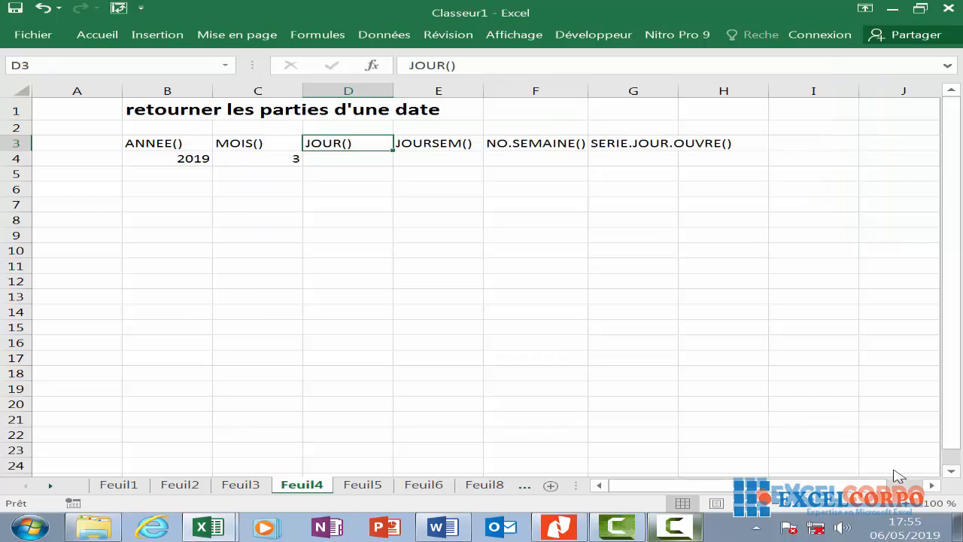
Enter a JOUR formula in cell D4 with the date 23/10/2010, leaving its quote unclosed, and accept the proposed correction
click(266, 163)
click(352, 155)
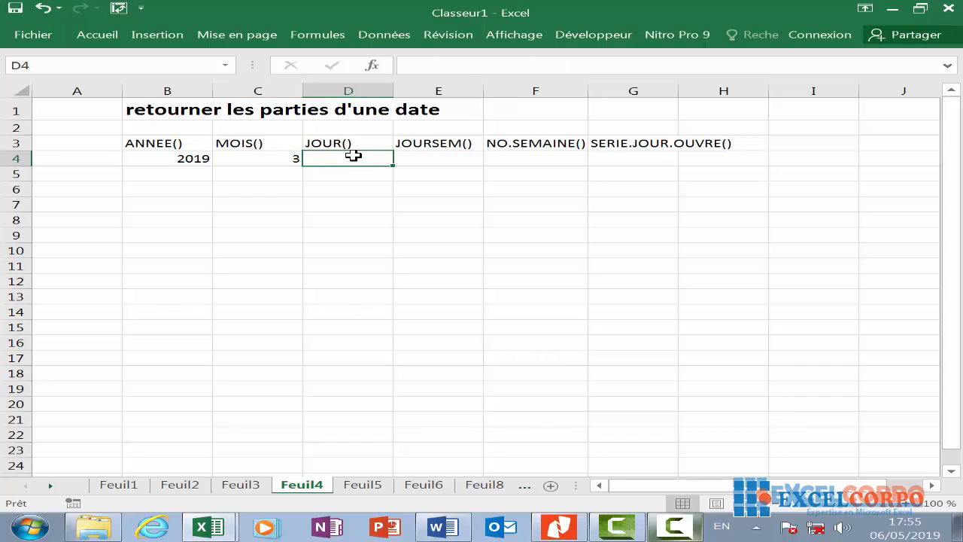
text(=)
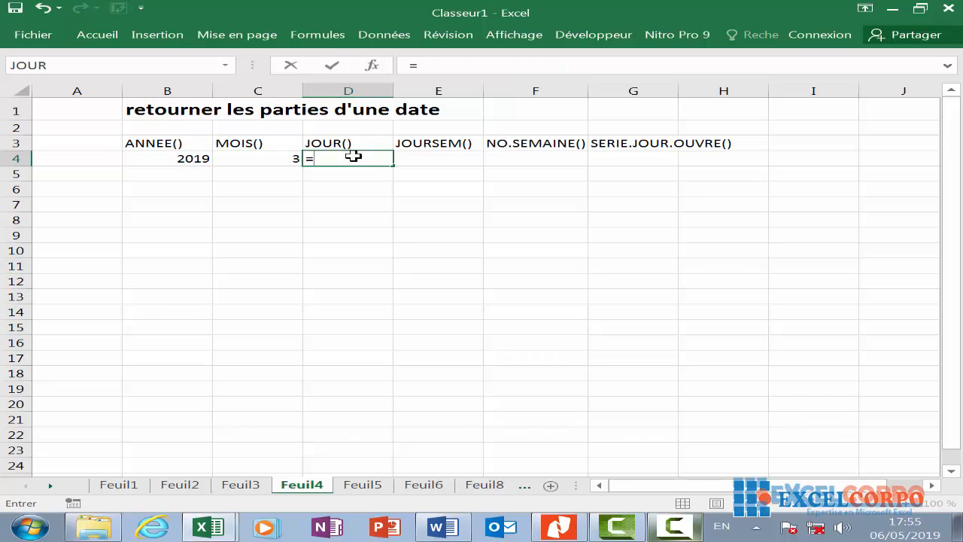
text(jo)
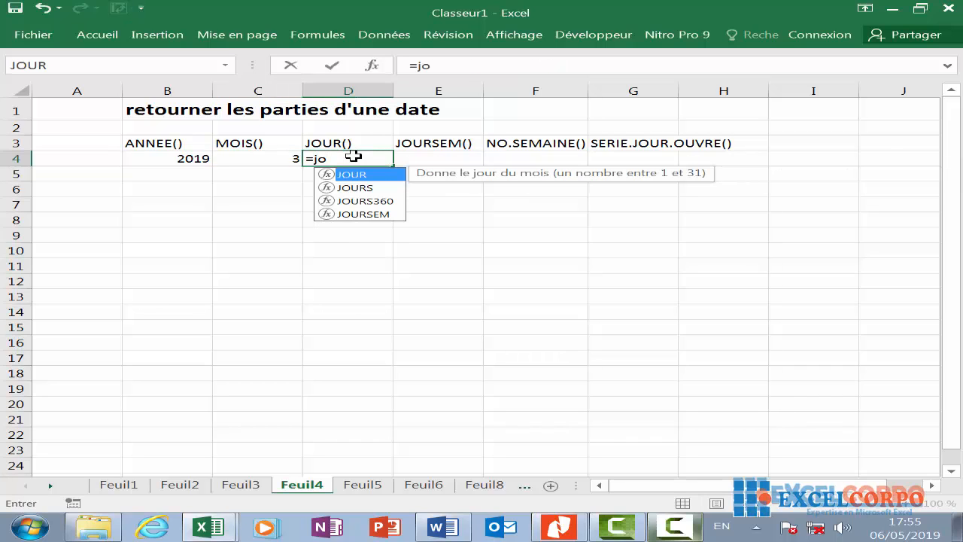
double_click(376, 173)
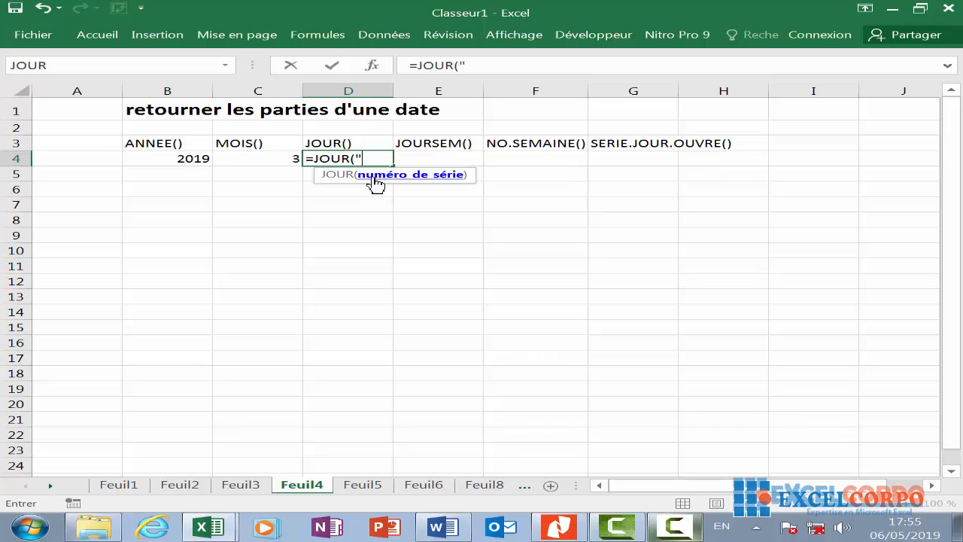
text("23/10/2)
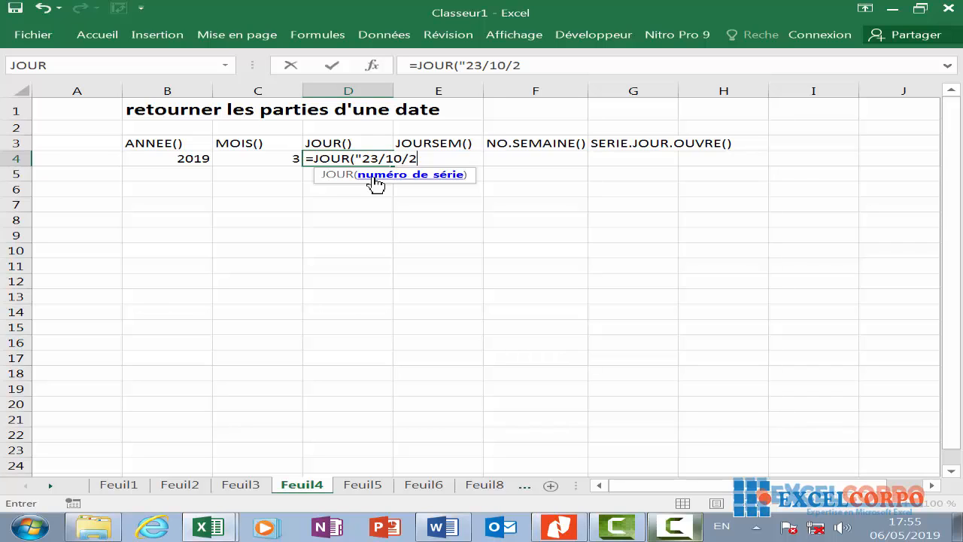
text(010)
key(Return)
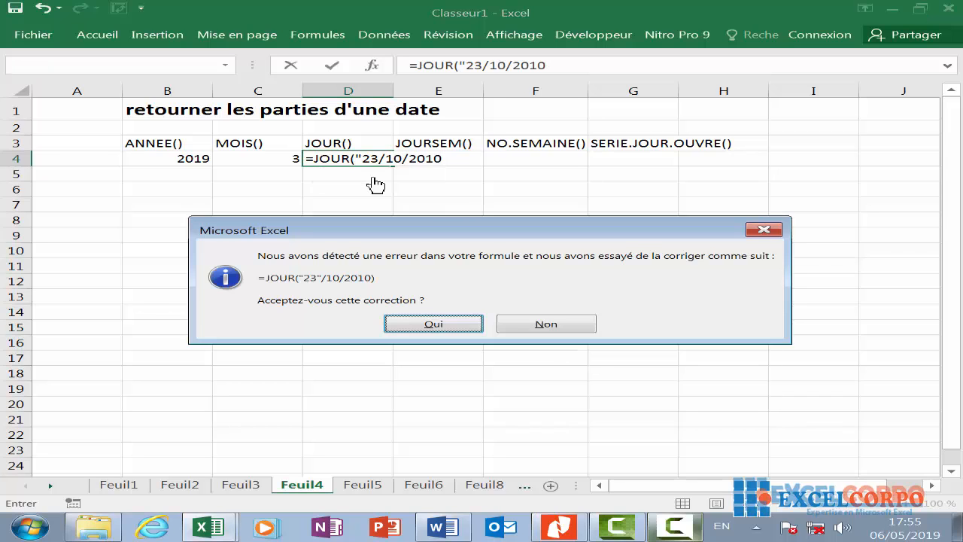
click(444, 329)
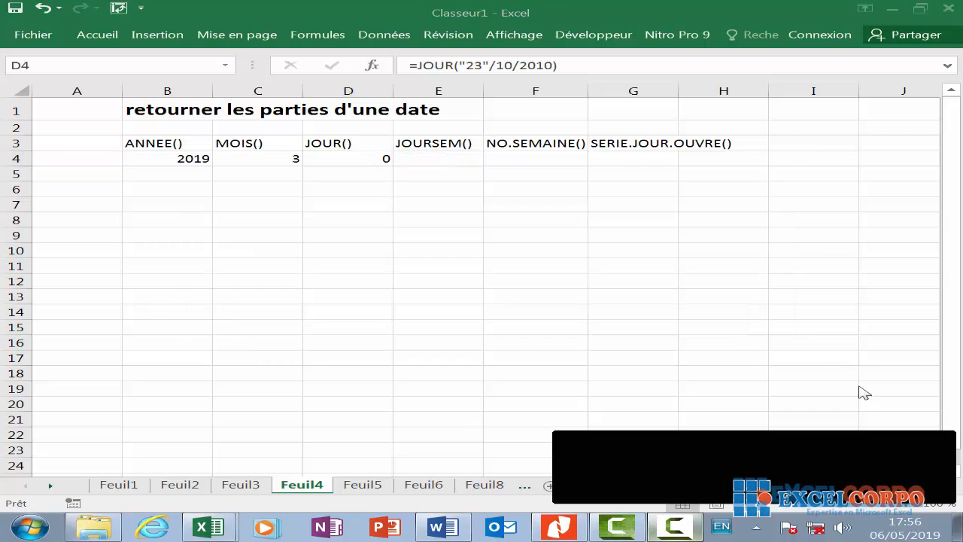
Correct the quotation marks in D4's formula so that it reads =JOUR("23/10/2010")
click(883, 468)
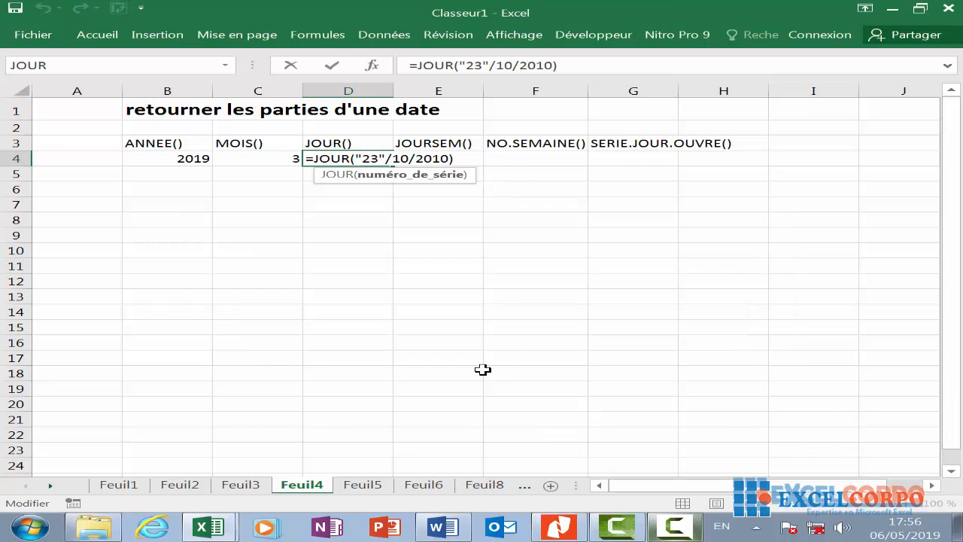
key(BackSpace)
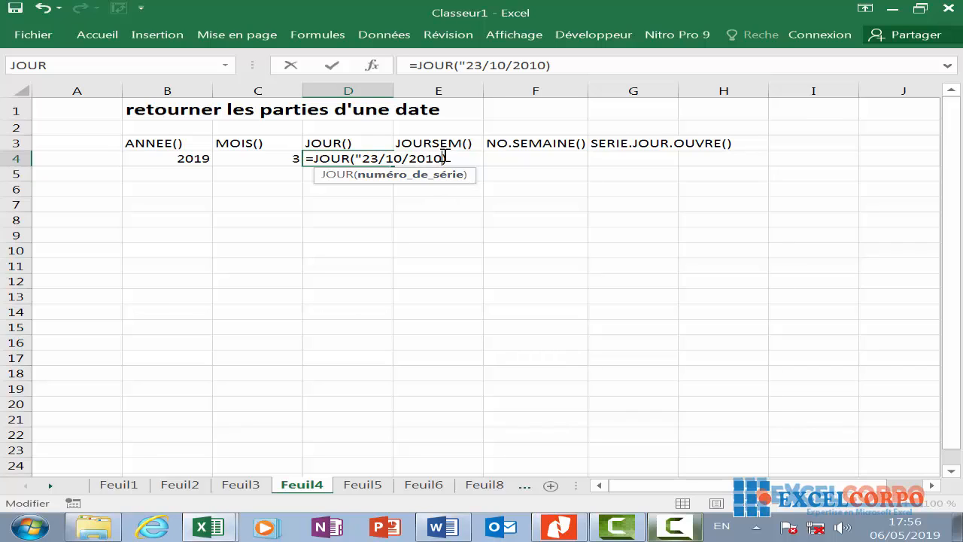
text(")
key(Return)
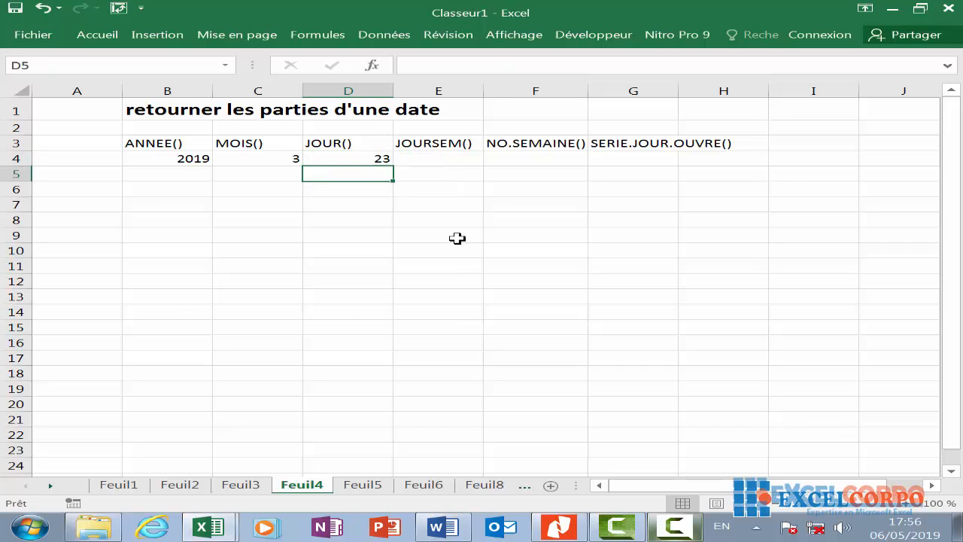
click(365, 156)
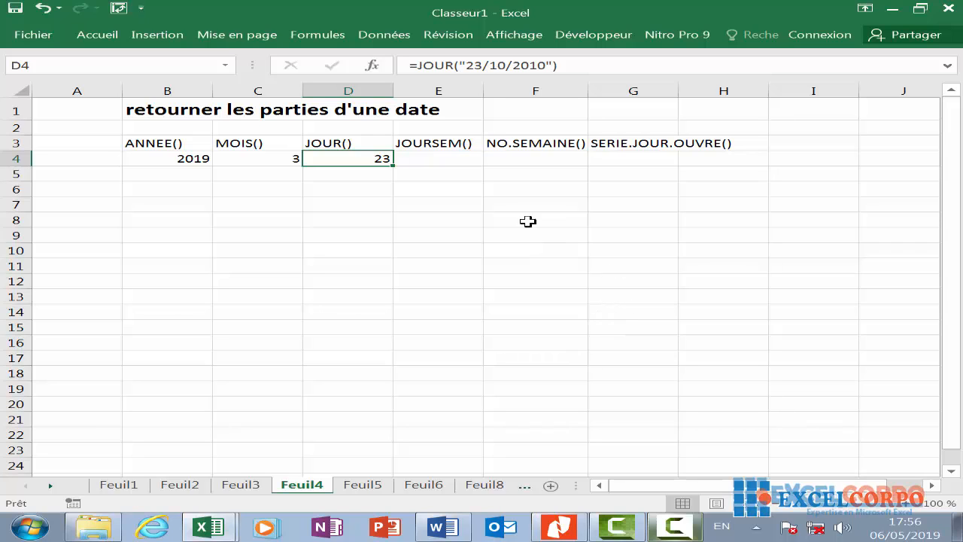
From cell E3, examine the JOURSEM function's description and its Numéro_de_série and Type_retour arguments without inserting it
click(434, 146)
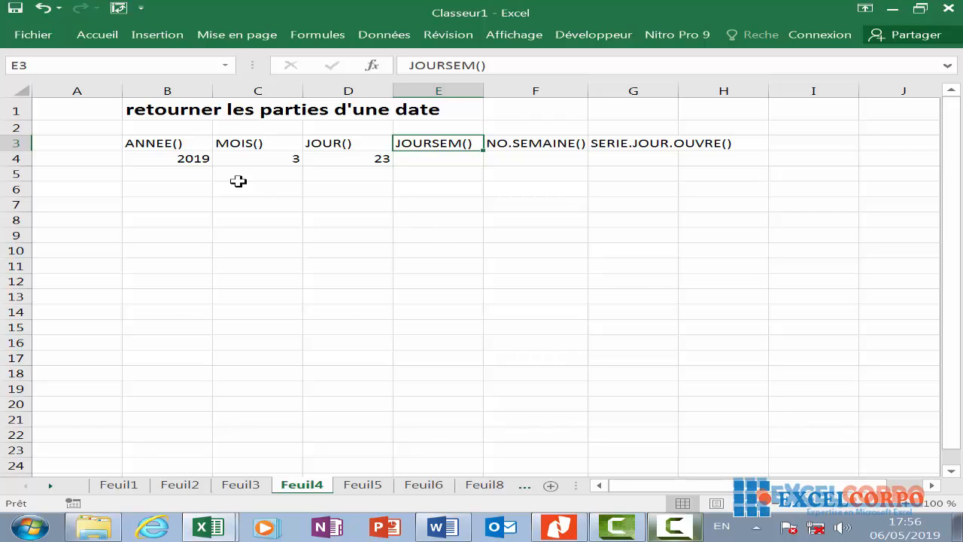
click(373, 66)
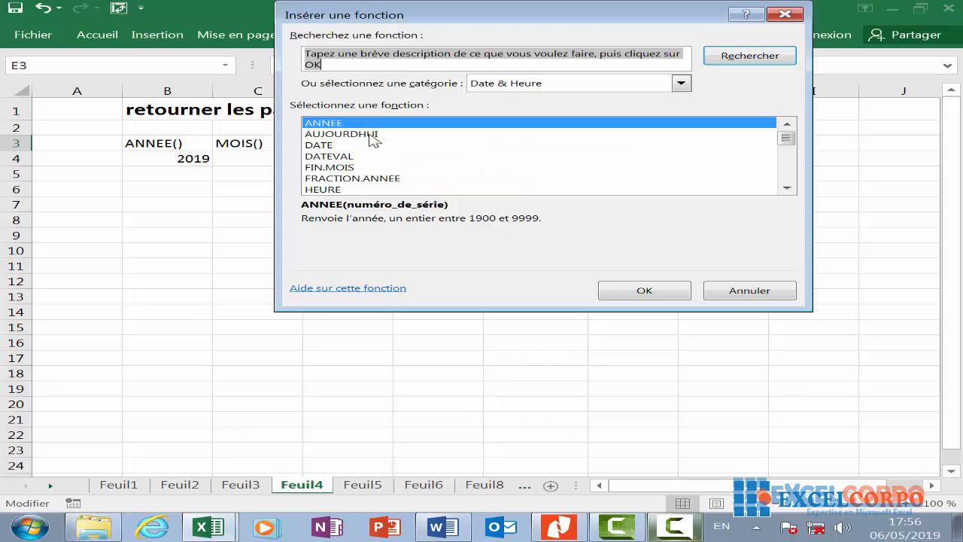
click(342, 156)
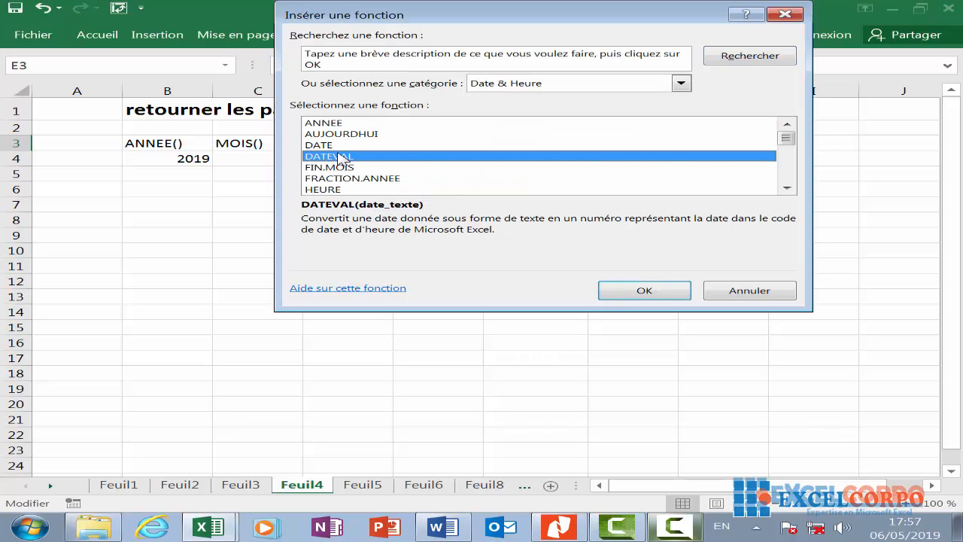
key(j)
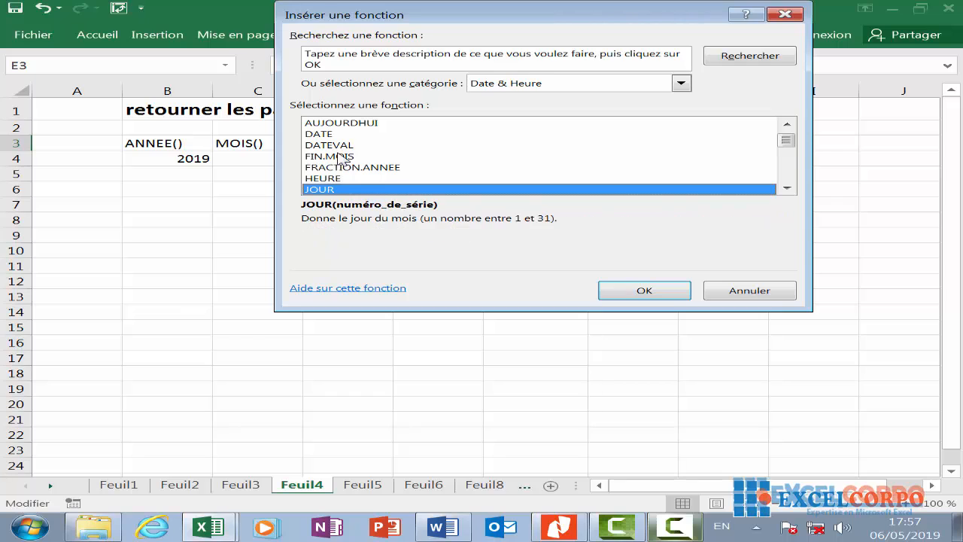
scroll(353, 158, down, 2)
click(371, 156)
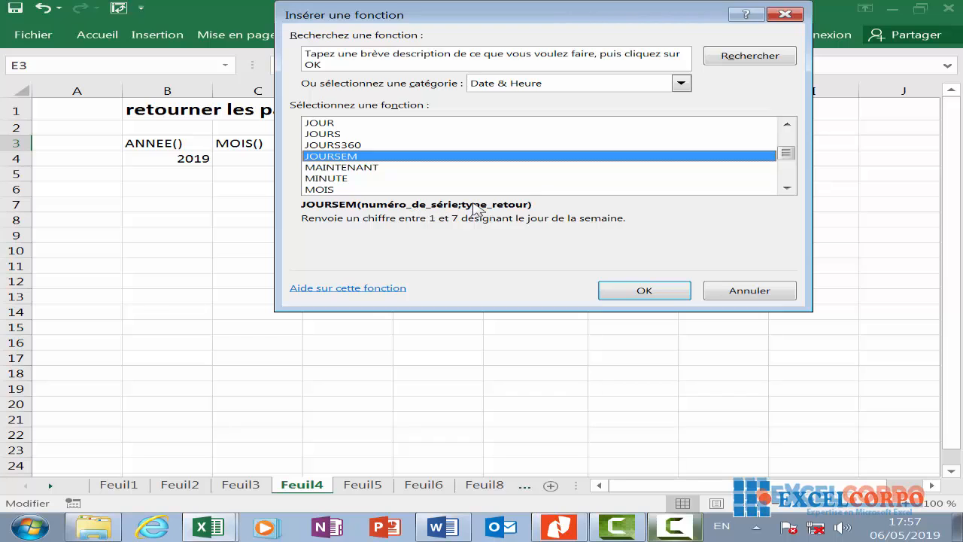
click(636, 294)
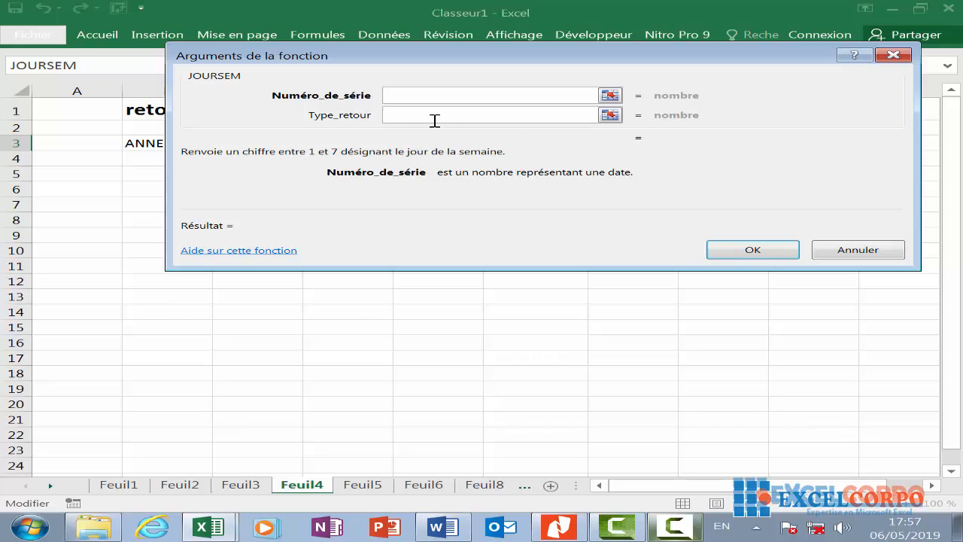
click(401, 119)
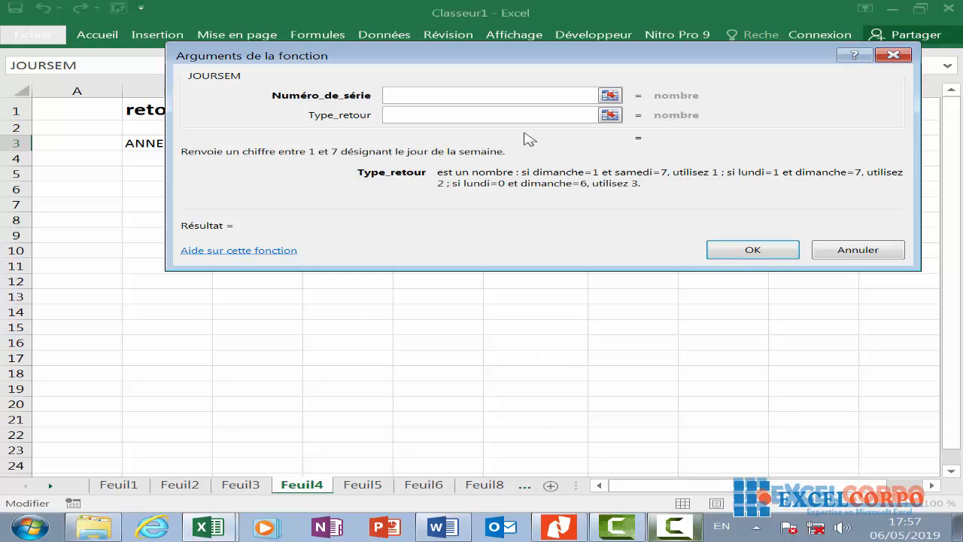
click(893, 55)
Enter the formula =JOURSEM("23/10/2010") in cell E4
click(440, 159)
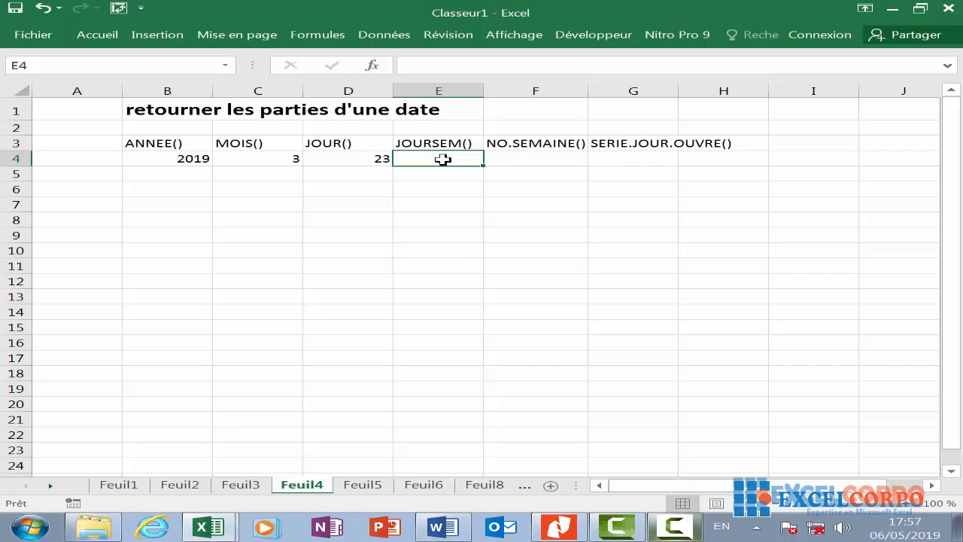
text(=)
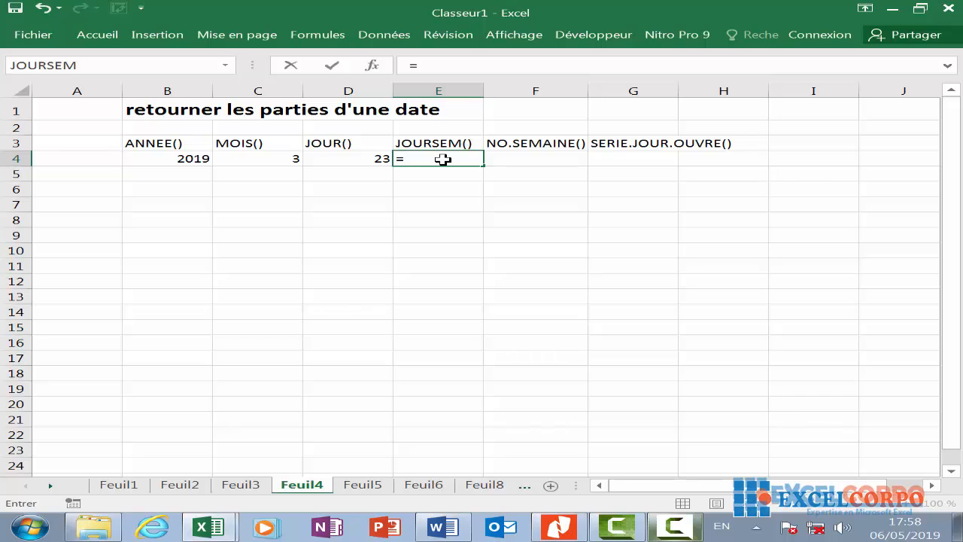
text(jor)
key(BackSpace)
text(u)
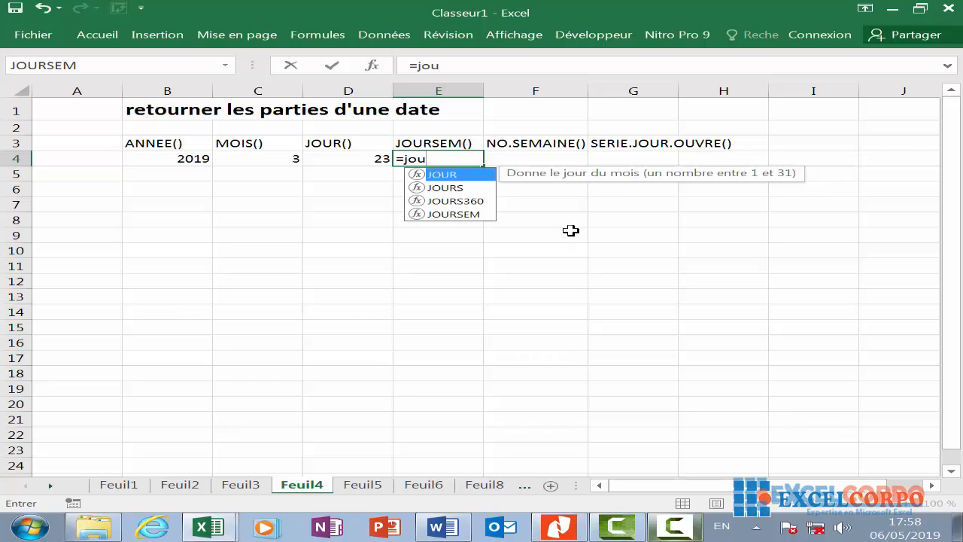
double_click(455, 215)
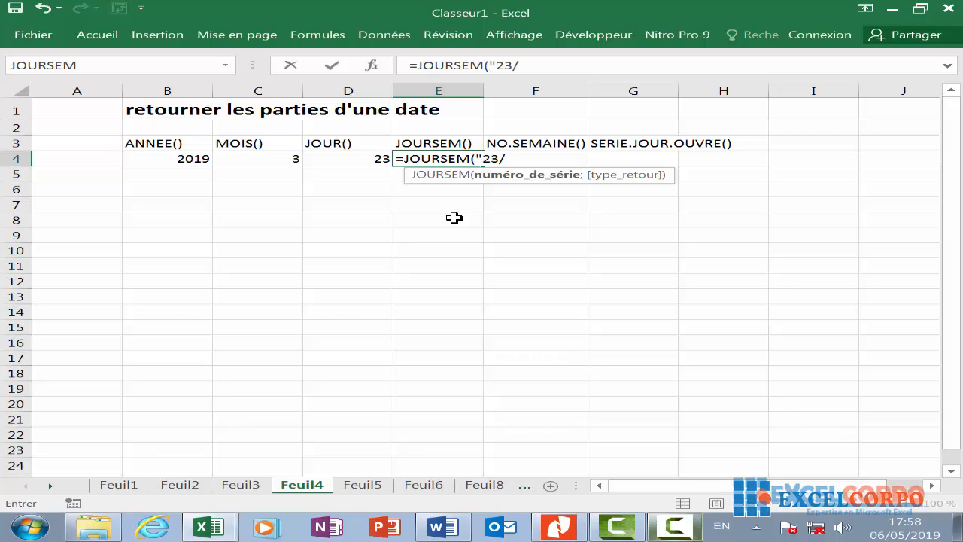
text(10/2010)
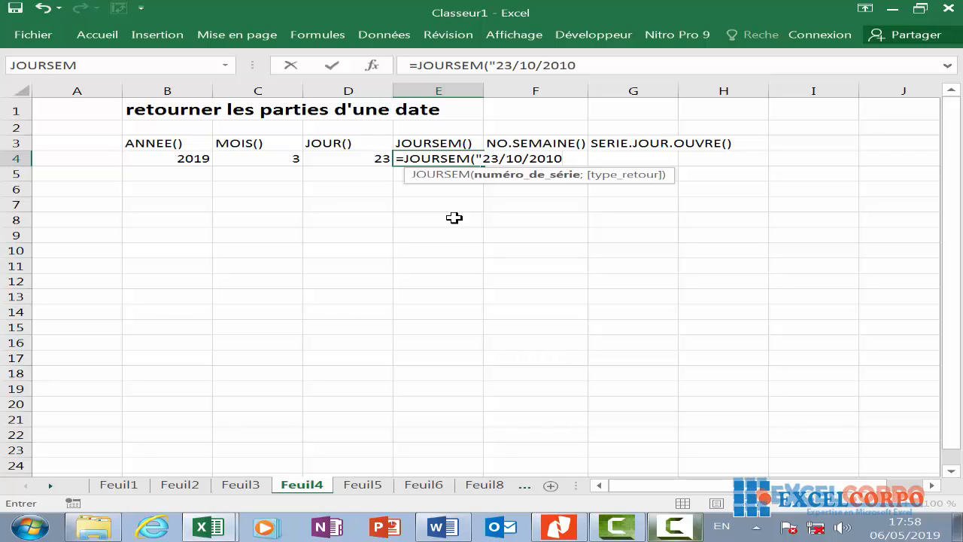
text(")
key(Return)
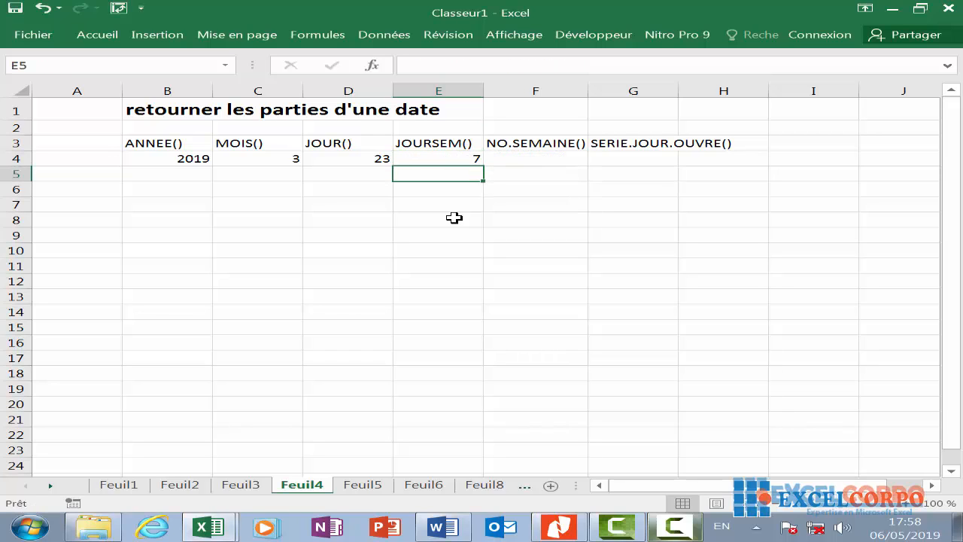
click(468, 159)
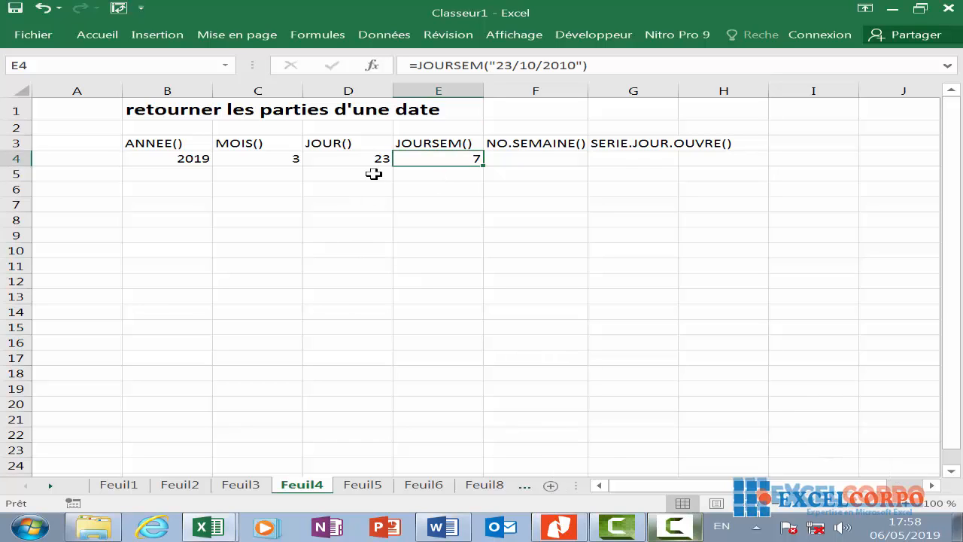
Enter a second weekday example, =JOURSEM("23/08/2010"), in cell E5
click(436, 185)
click(440, 178)
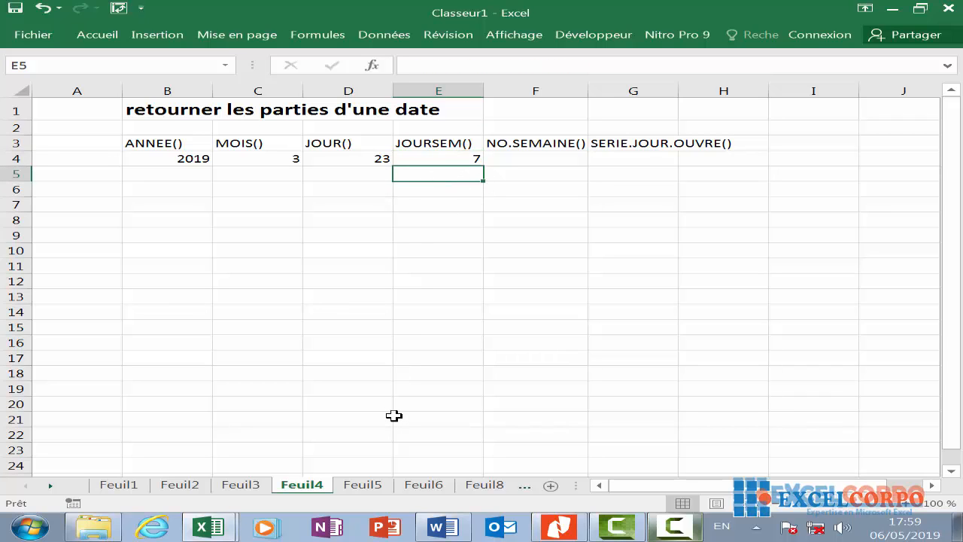
text(=jo)
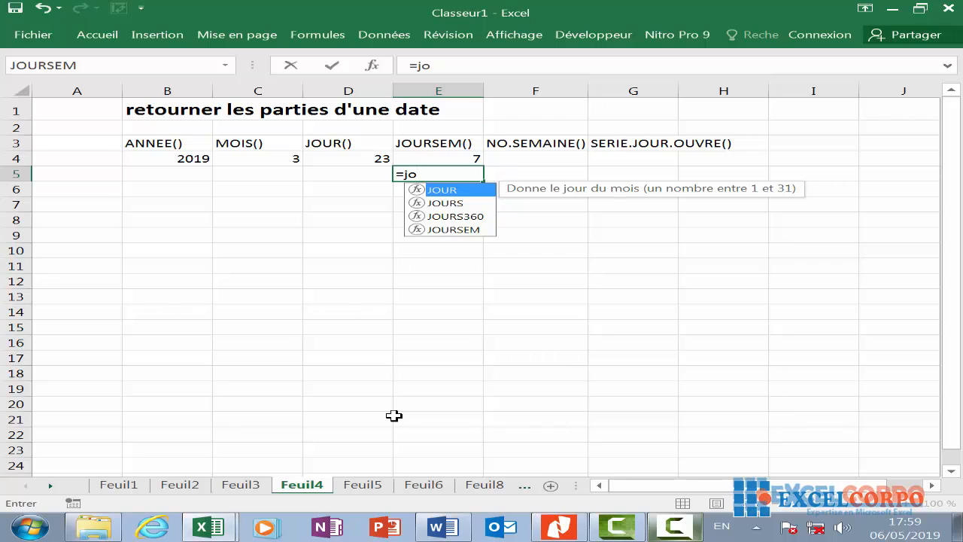
text(u)
double_click(454, 229)
text(")
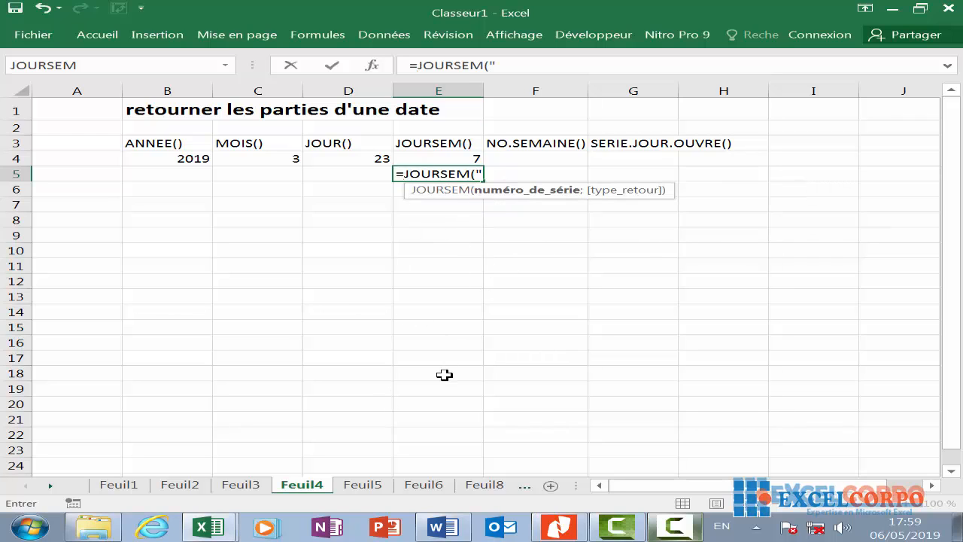
text(23/08/2)
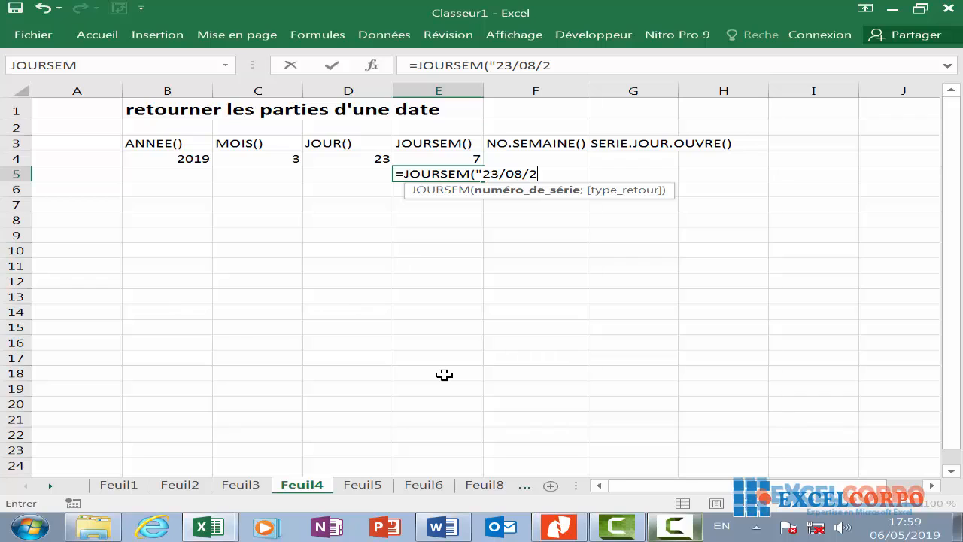
text(019)
key(Return)
click(674, 527)
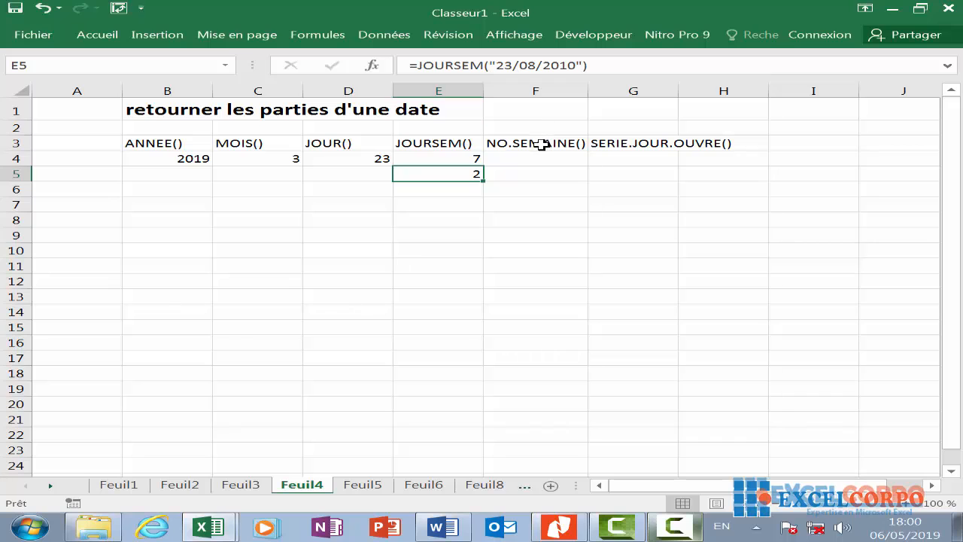
From cell F4, examine the NO.SEMAINE function's description and its Numéro_de_série and Type_renvoi arguments without inserting it
click(543, 142)
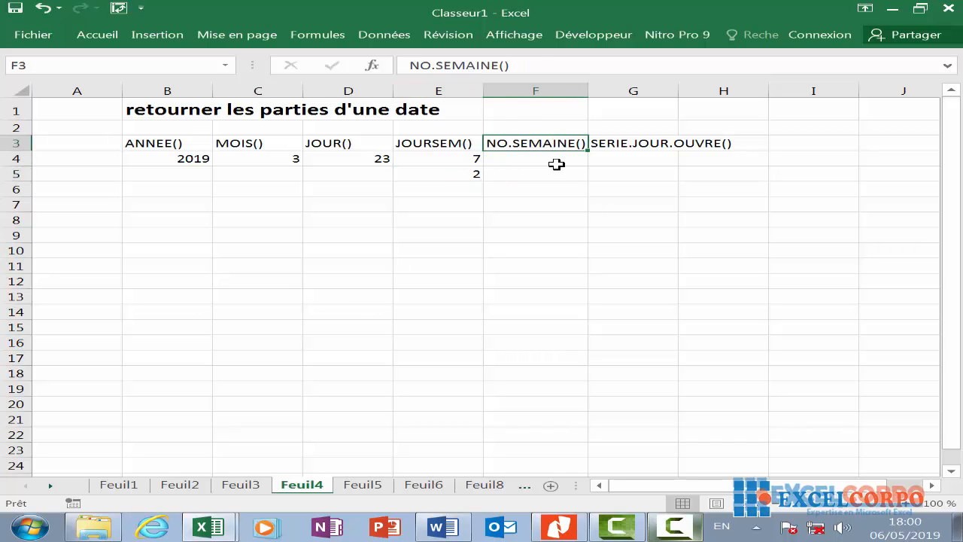
click(554, 159)
click(372, 65)
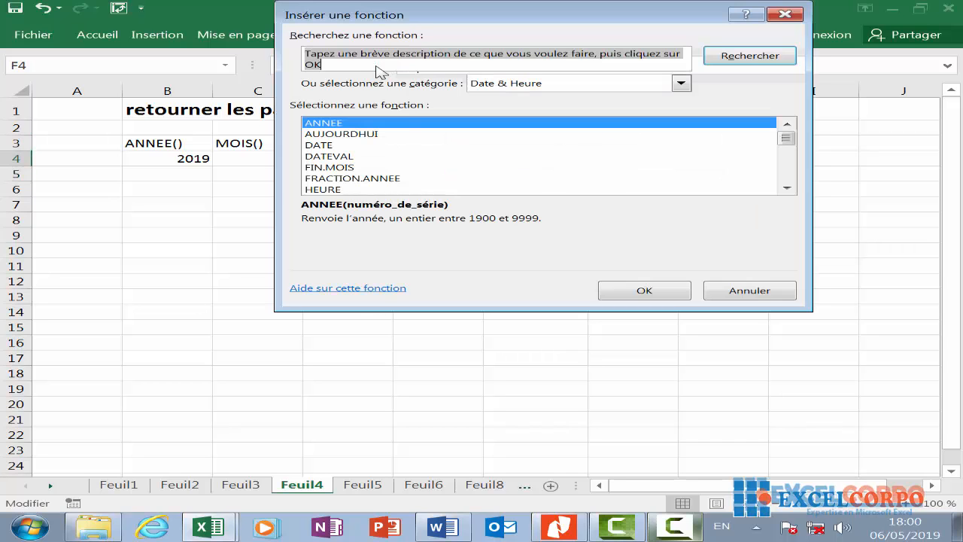
click(402, 157)
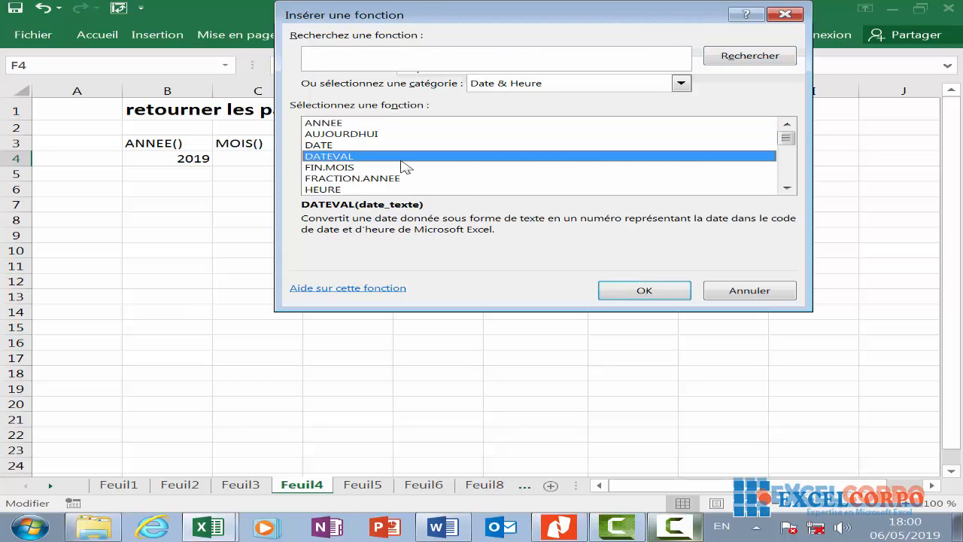
key(n)
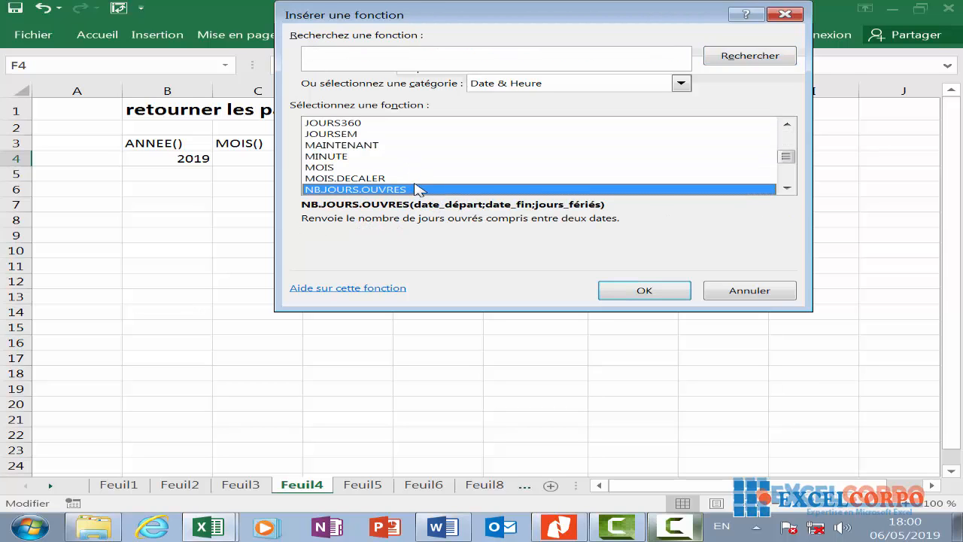
scroll(418, 188, down, 1)
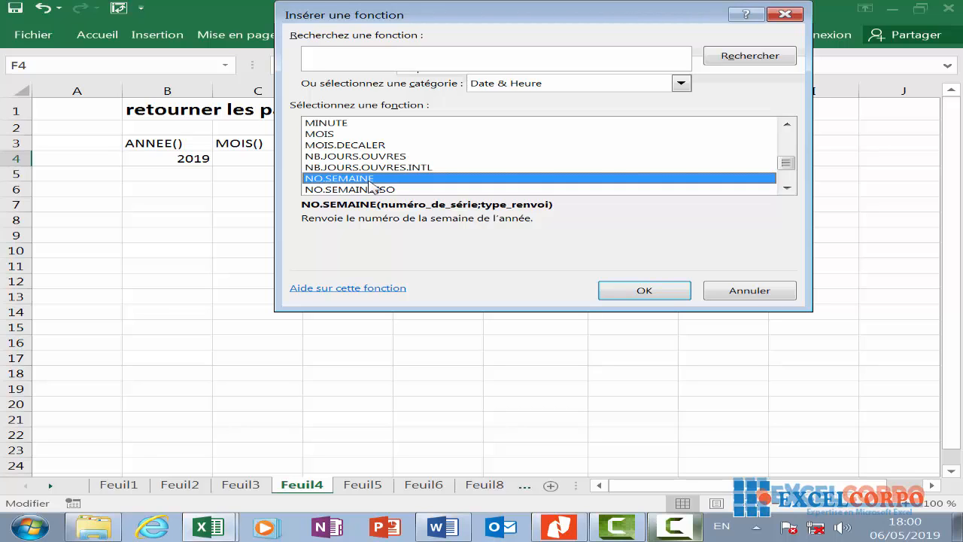
click(641, 294)
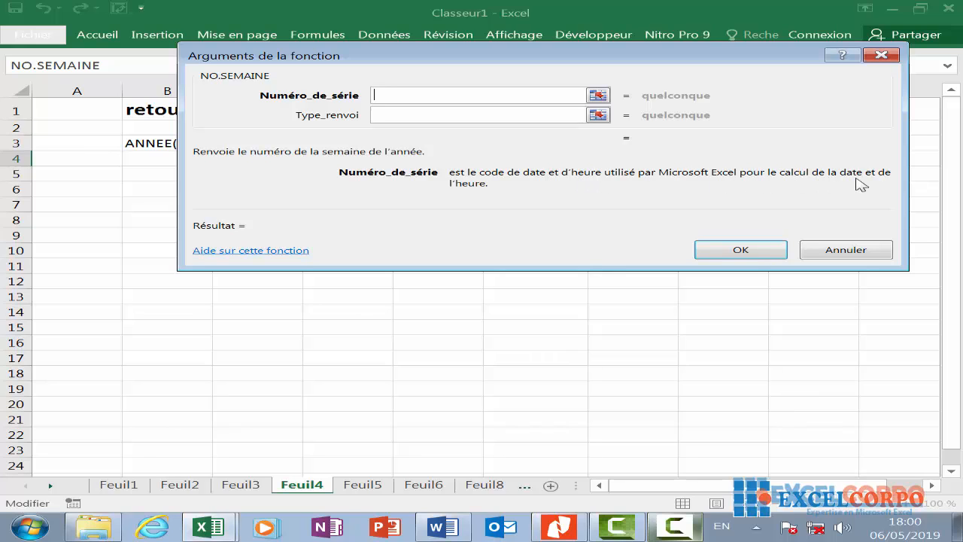
click(392, 114)
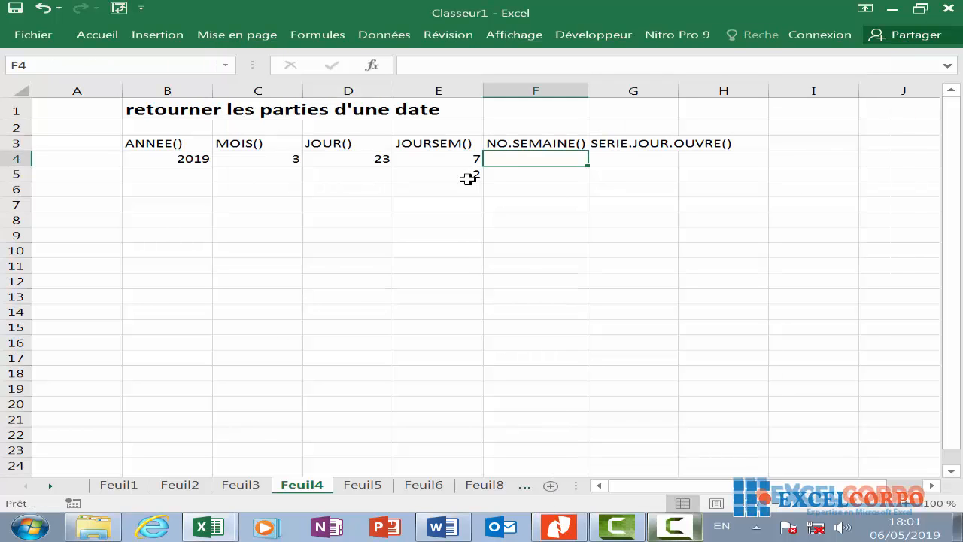
Enter the formula =NO.SEMAINE("23/08/2010") in cell F4 and check it in the cell
text(=)
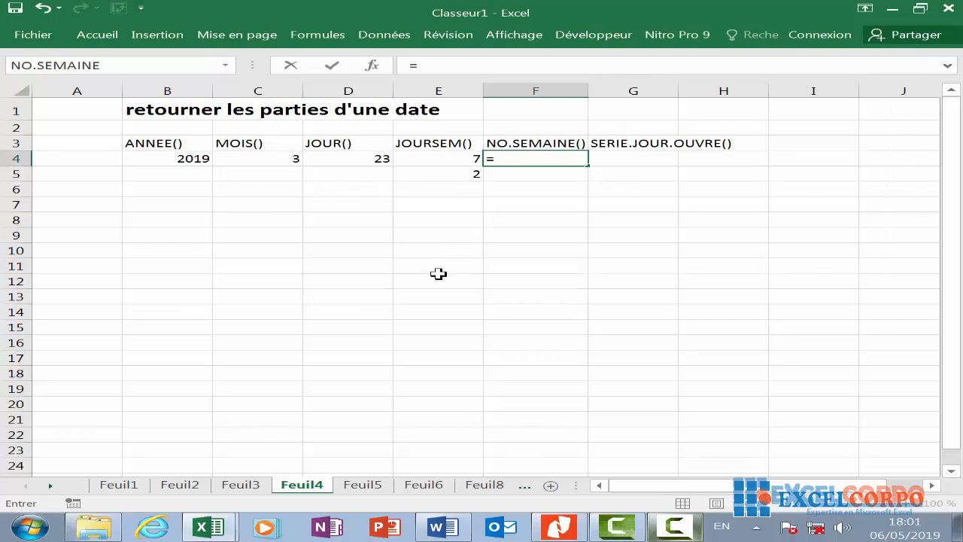
text(no)
double_click(577, 180)
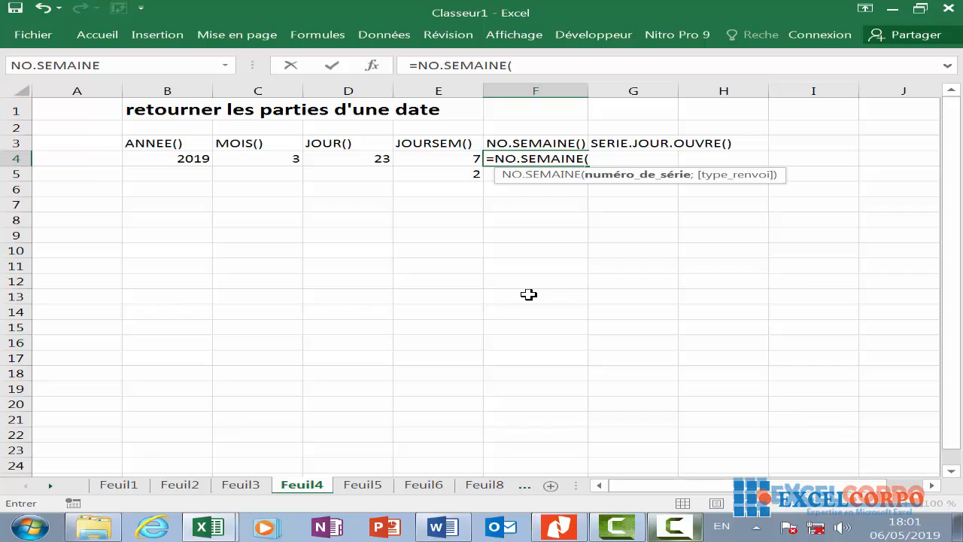
text("23/08/)
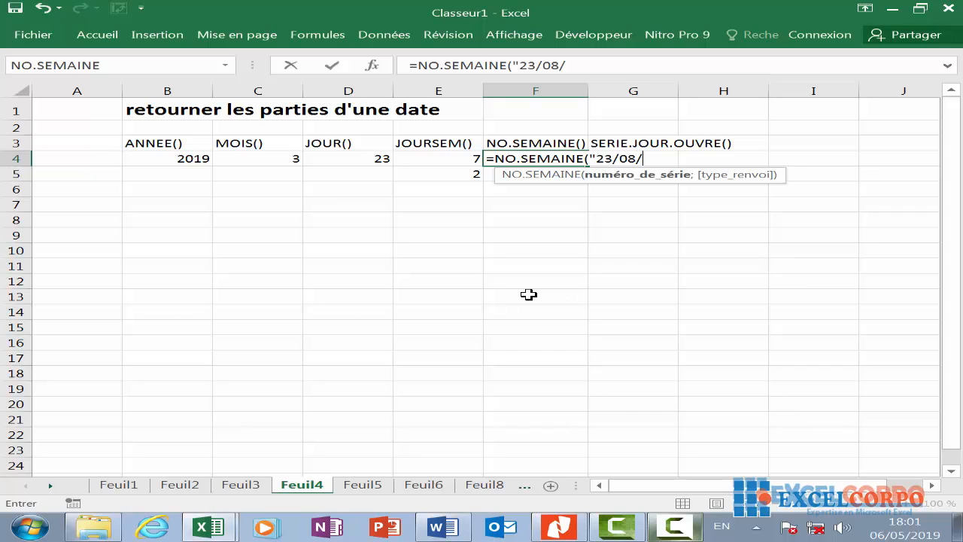
text(2010")
key(Return)
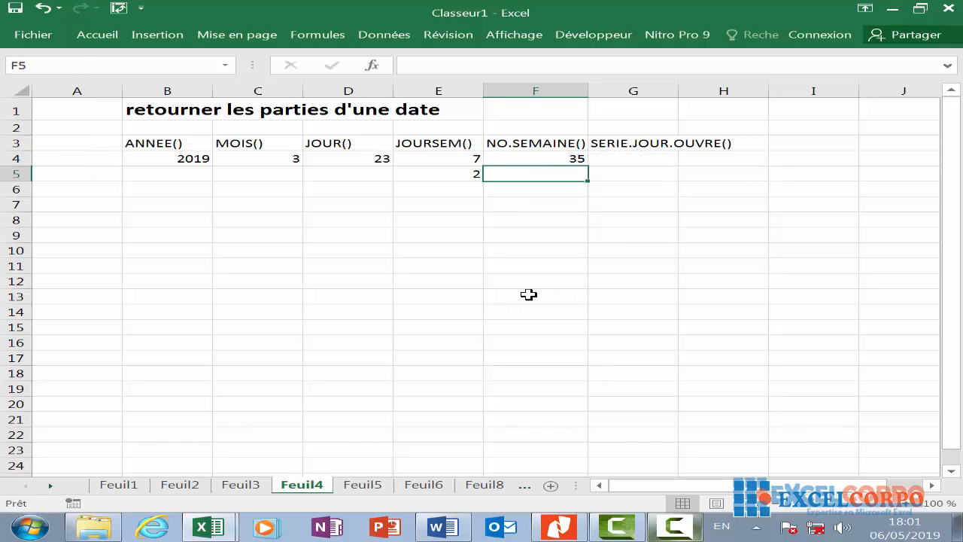
click(578, 159)
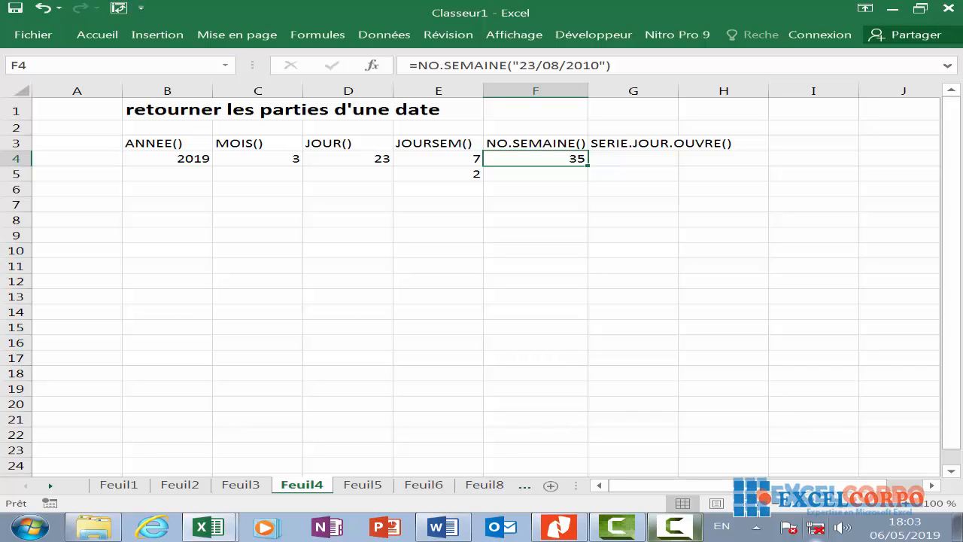
In cell E6, start a formula nesting DATE inside JOURSEM, with ANNEE(AUJOURDHUI())+1 as the year argument
click(524, 175)
click(446, 188)
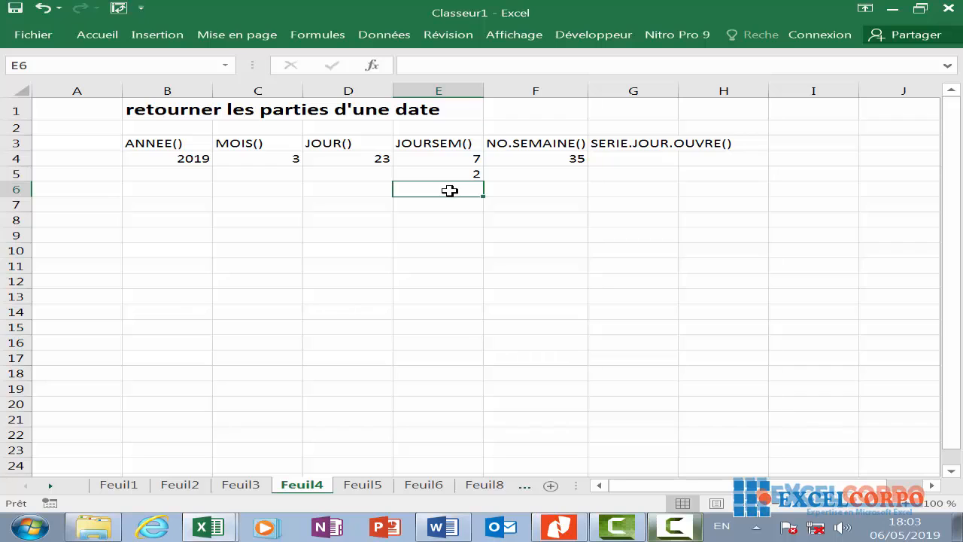
text(=)
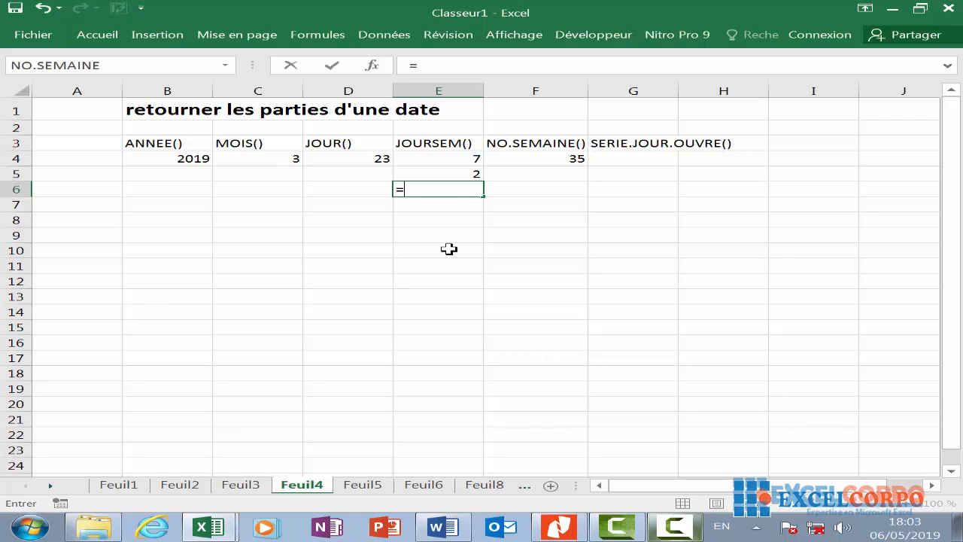
text(jou)
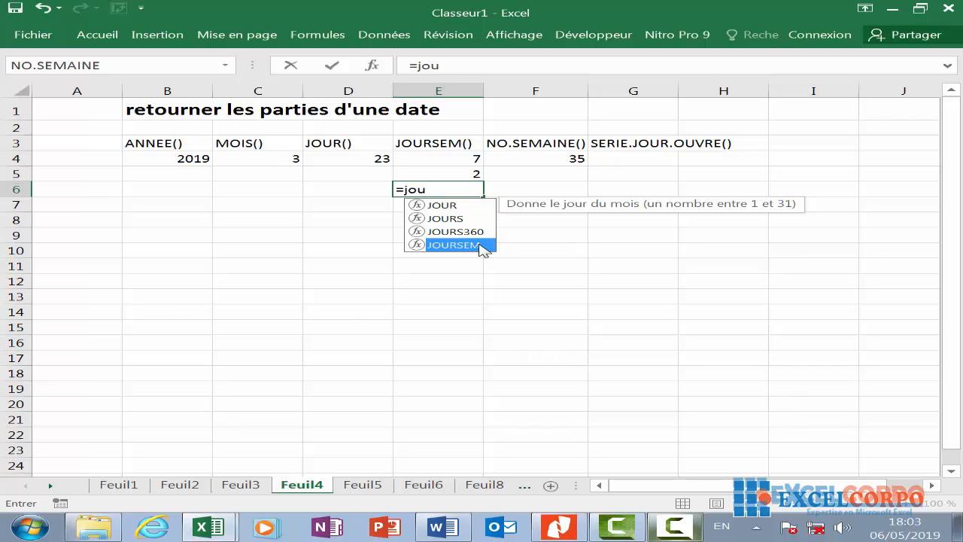
double_click(481, 245)
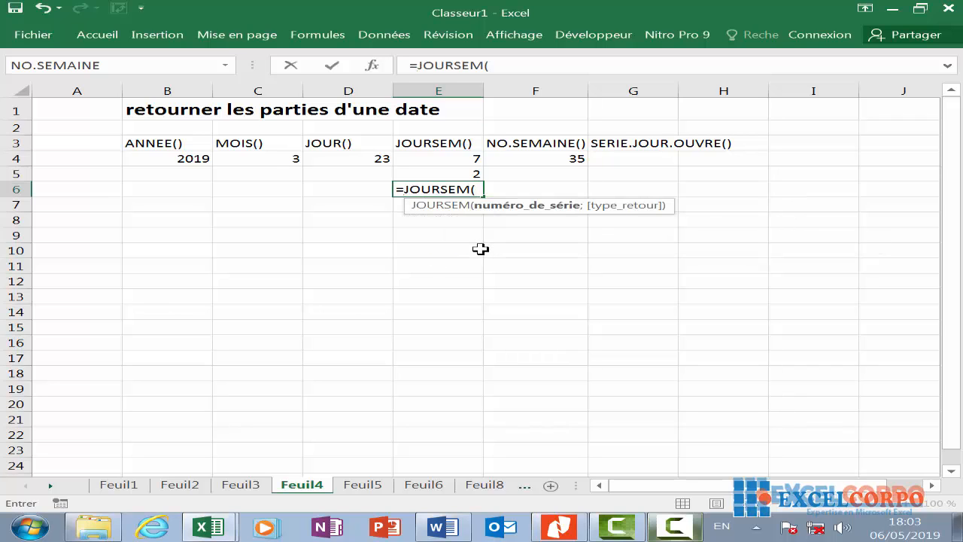
text(da)
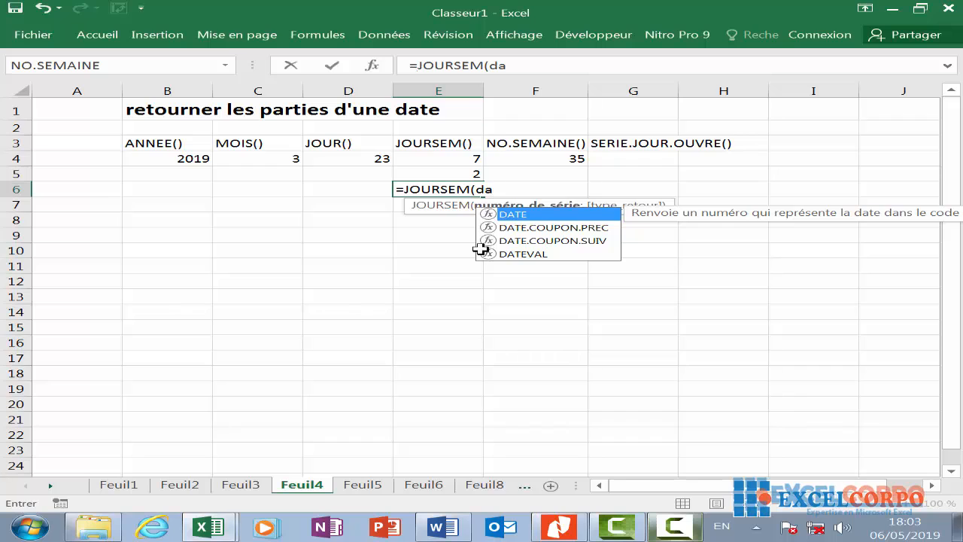
double_click(515, 214)
text(a)
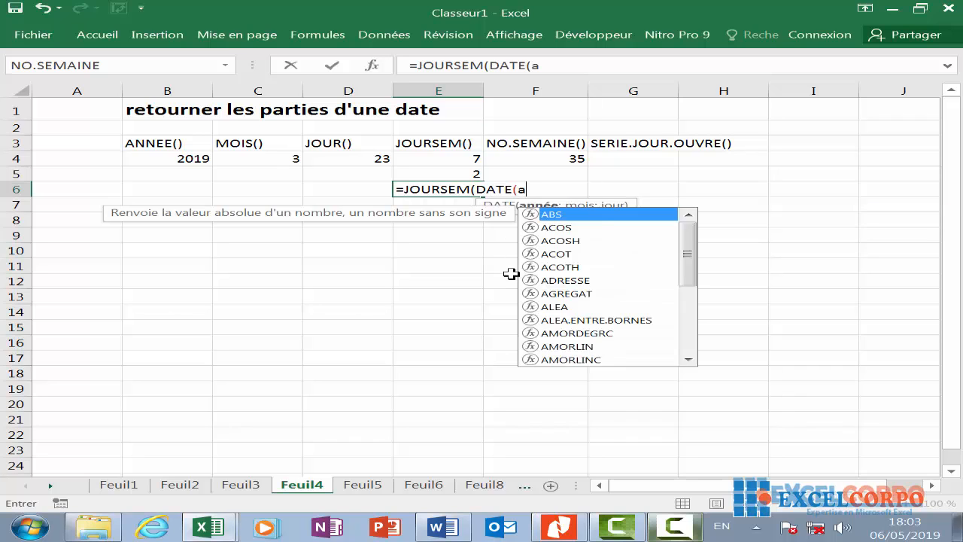
text(n)
double_click(553, 214)
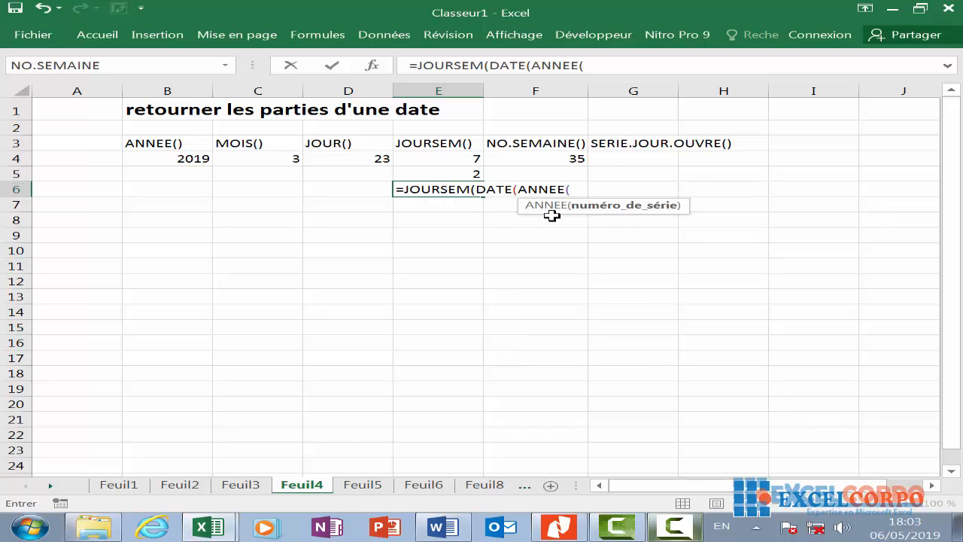
text(au)
double_click(625, 214)
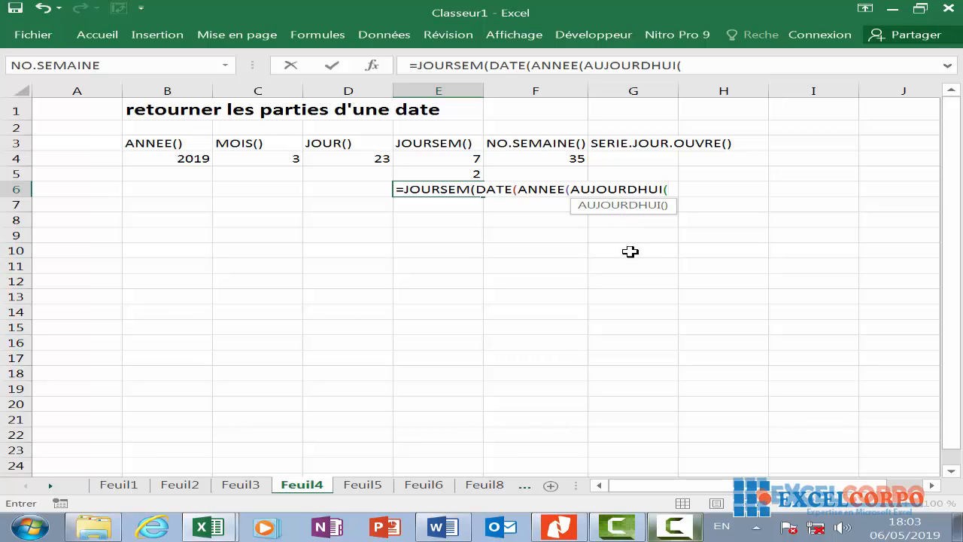
text())+1)
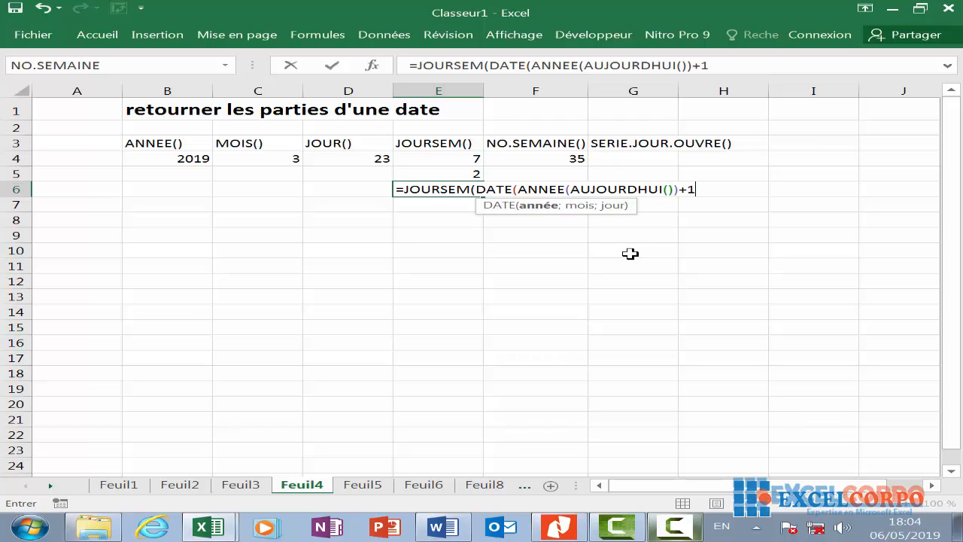
click(626, 189)
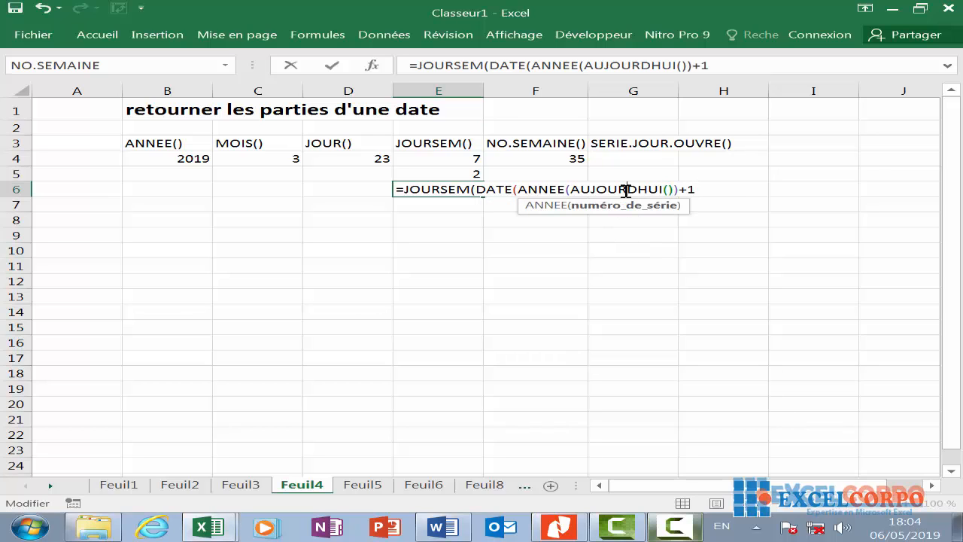
click(694, 190)
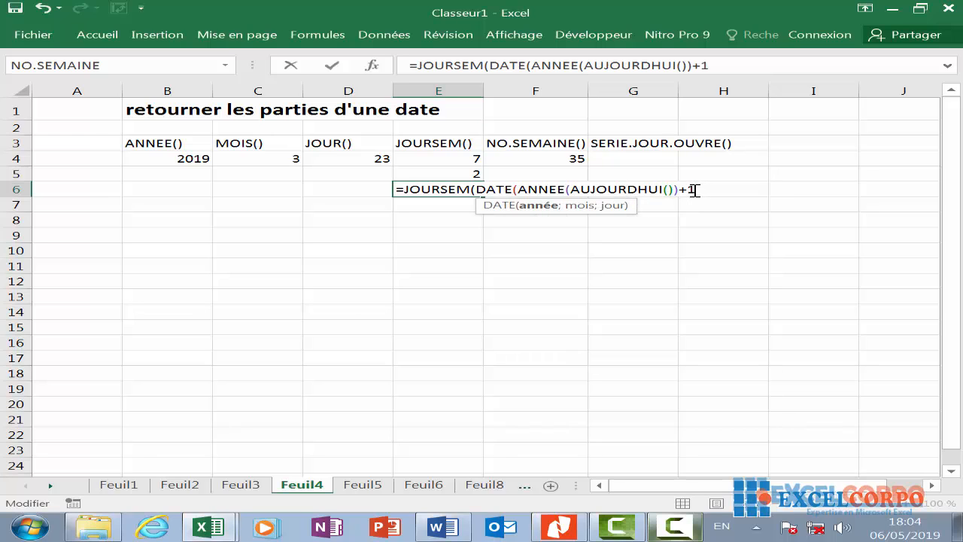
Complete E6's DATE arguments with month 7 and day 4, entering =JOURSEM(DATE(ANNEE(AUJOURDHUI())+1;7;4))
text(;)
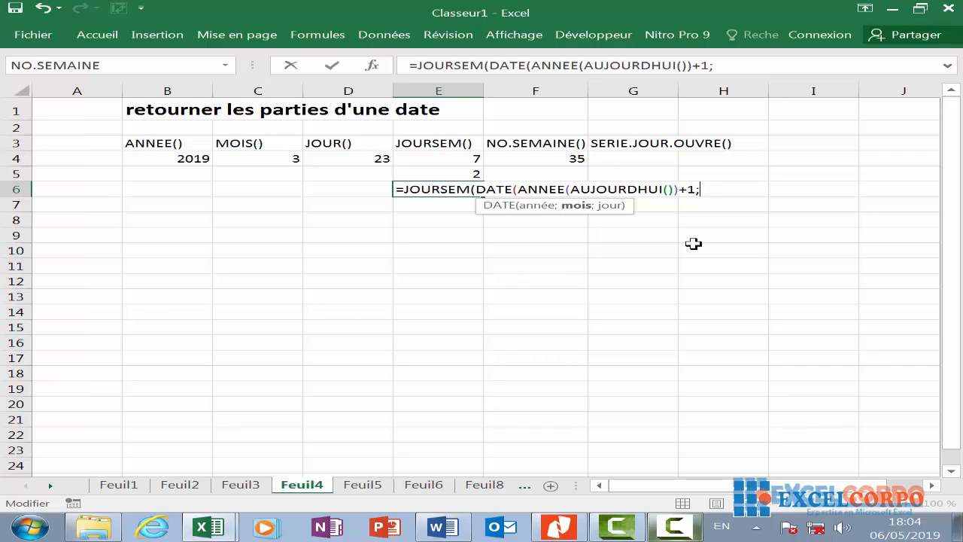
text(7;)
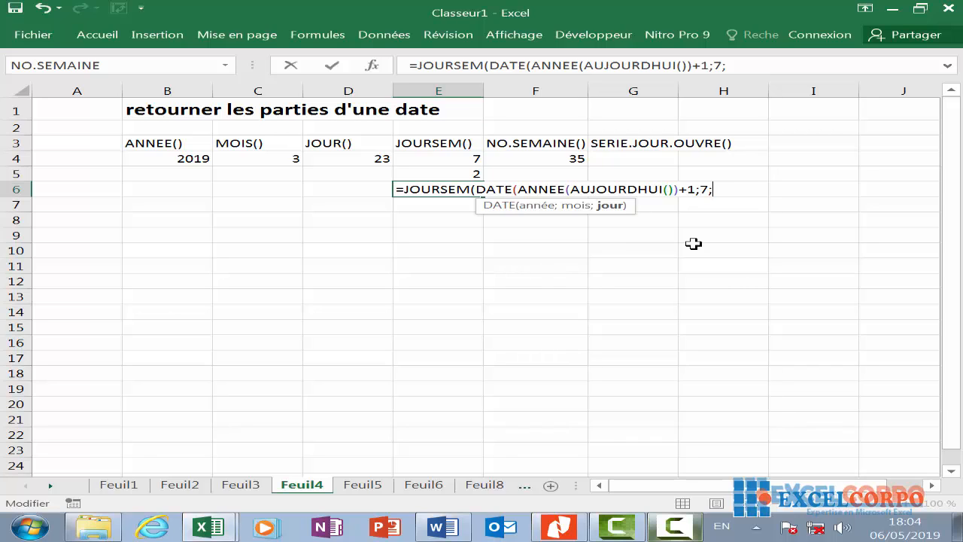
text(4)
text()))
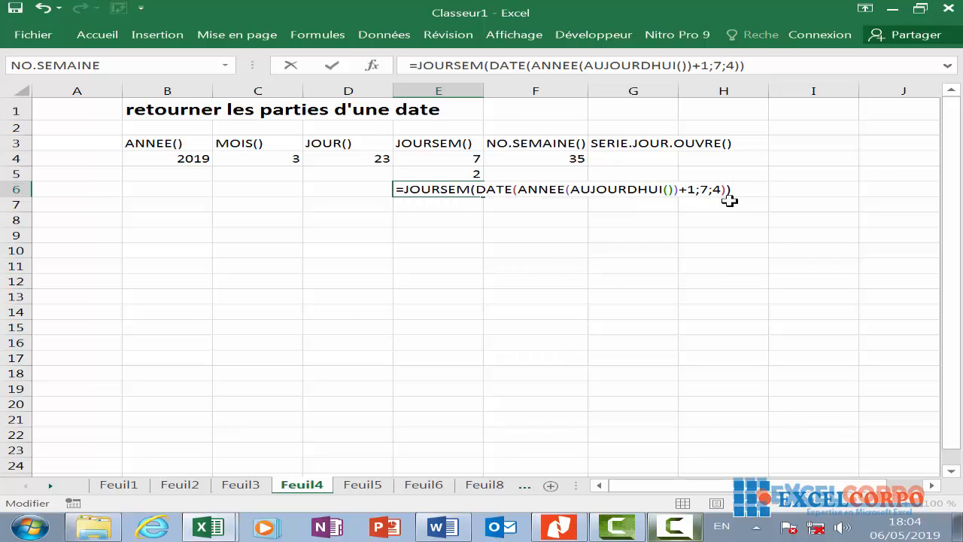
key(Return)
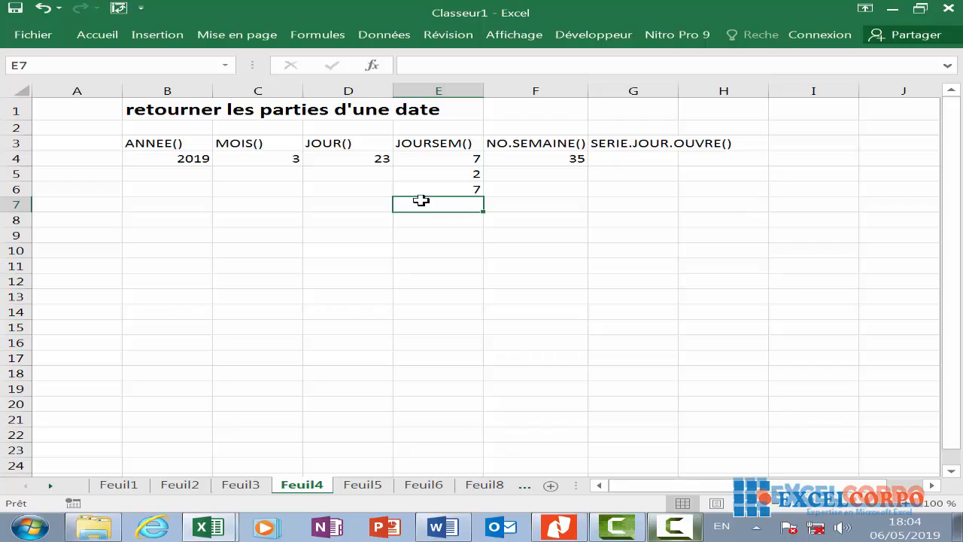
click(463, 189)
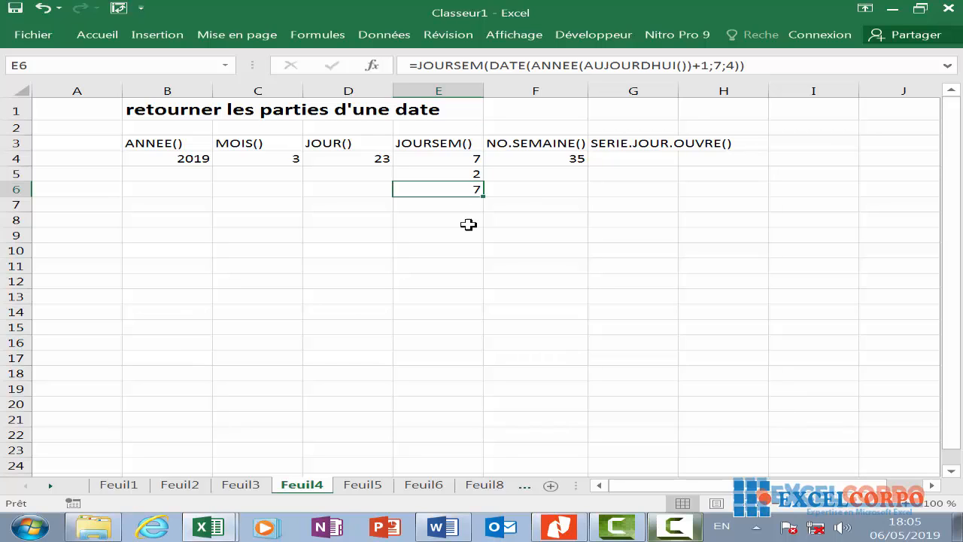
In cell E7, start a DATE formula with ANNEE(AUJOURDHUI()) as the year argument
click(477, 204)
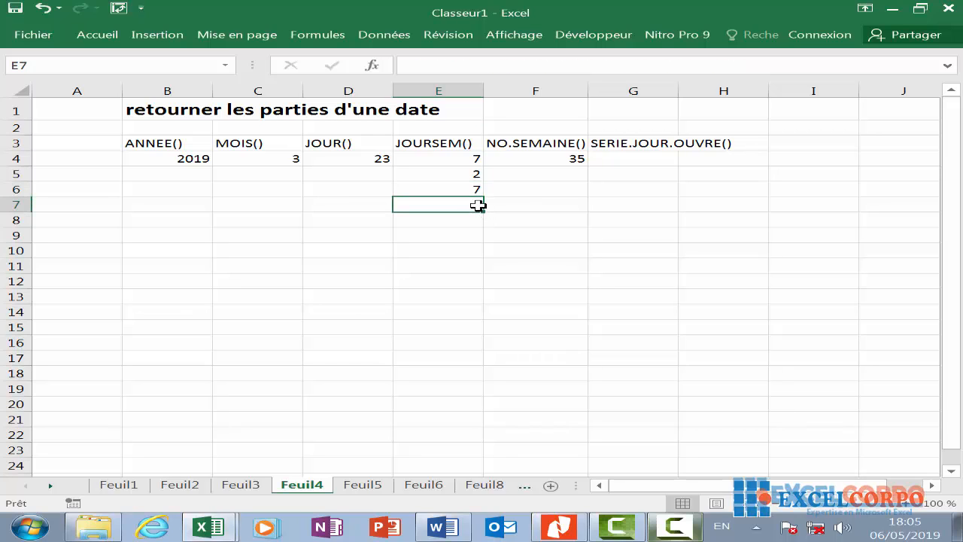
text(=)
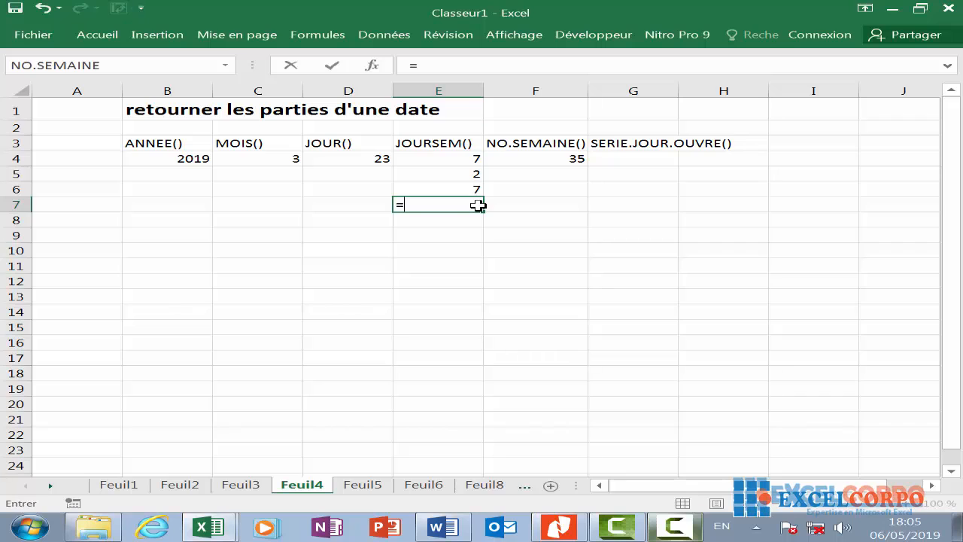
text(date)
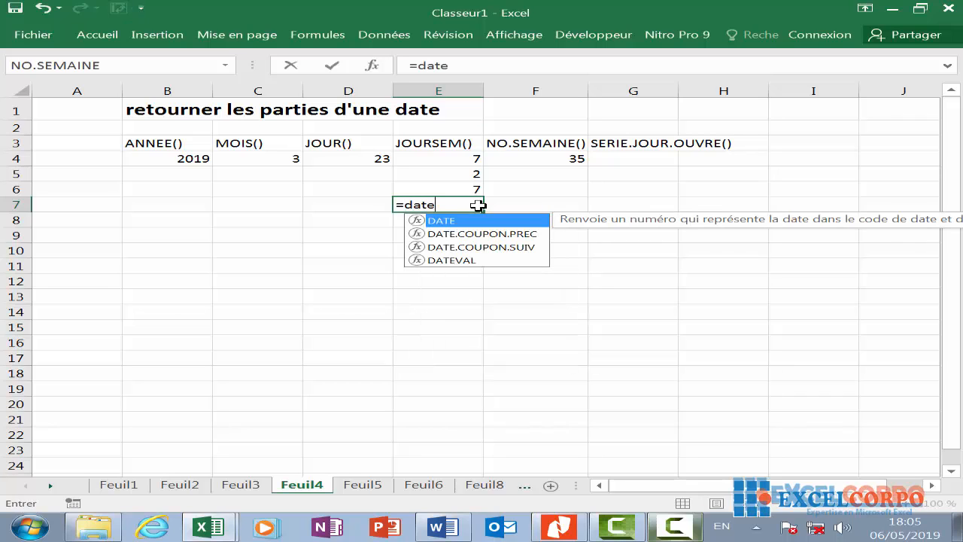
key(Tab)
text(annee)
key(Tab)
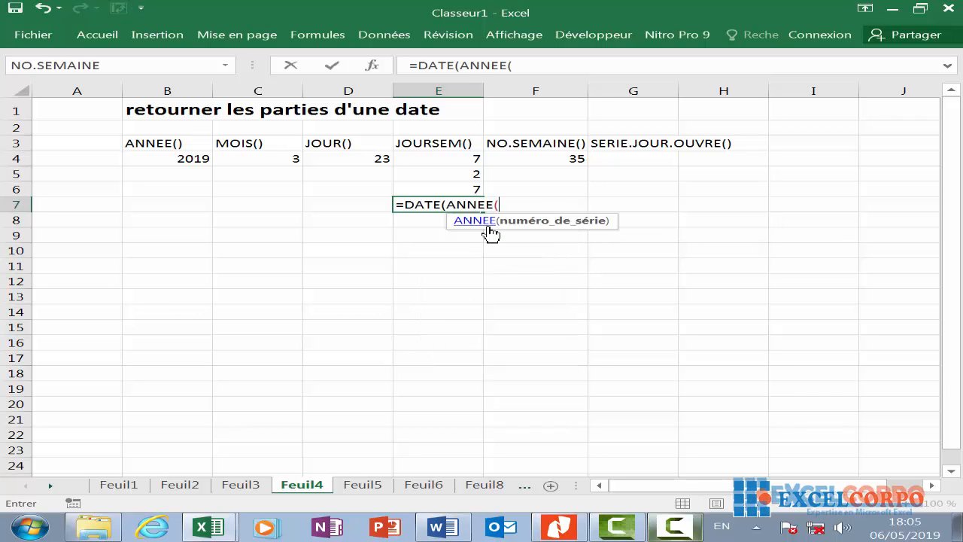
text(auj)
key(Tab)
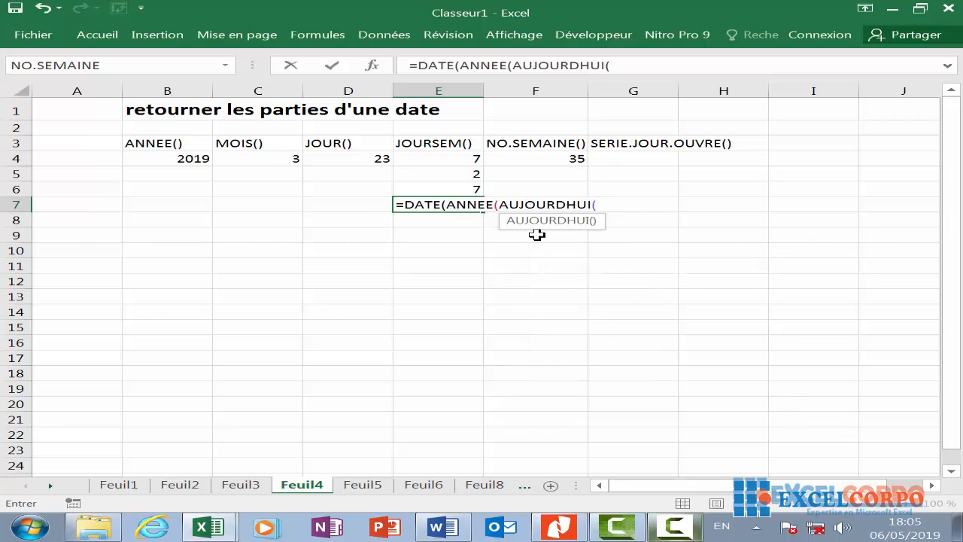
text())
text();)
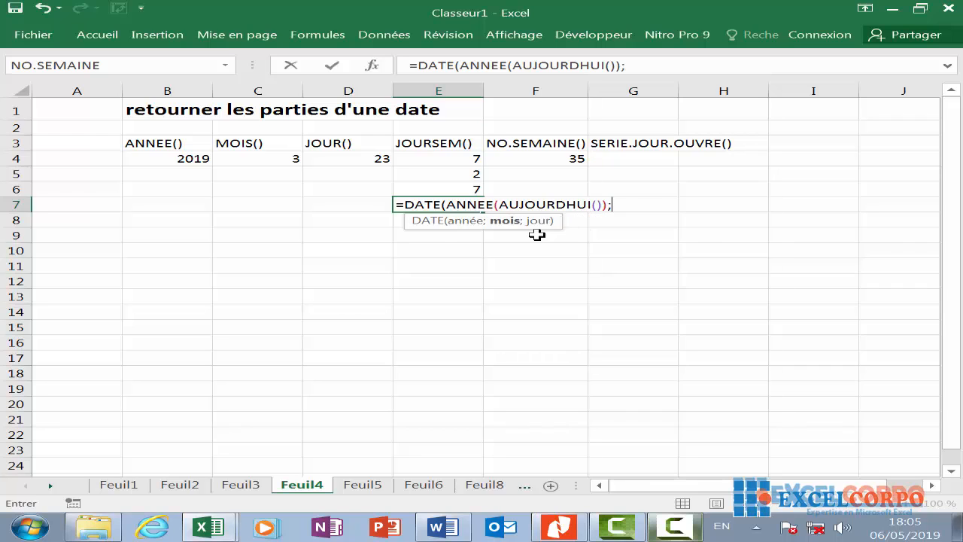
Complete E7's DATE formula with MOIS(AUJOURDHUI())+6 as the month and JOUR(AUJOURDHUI()) as the day, and enter it
text(moi)
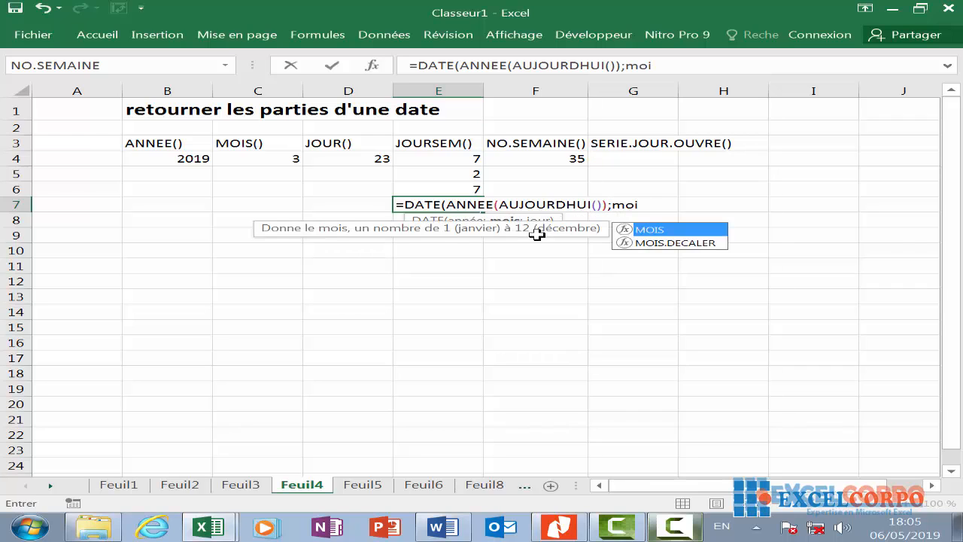
double_click(662, 229)
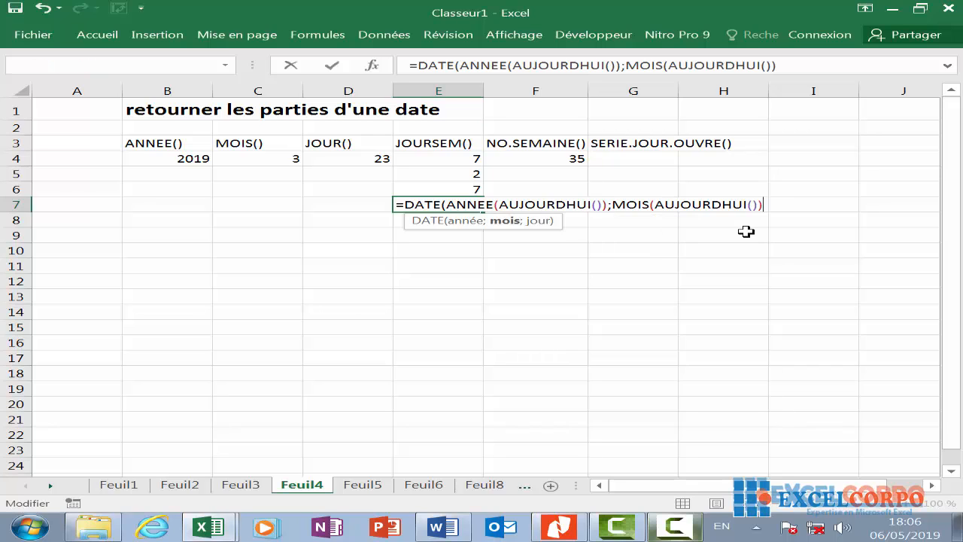
text(+6;)
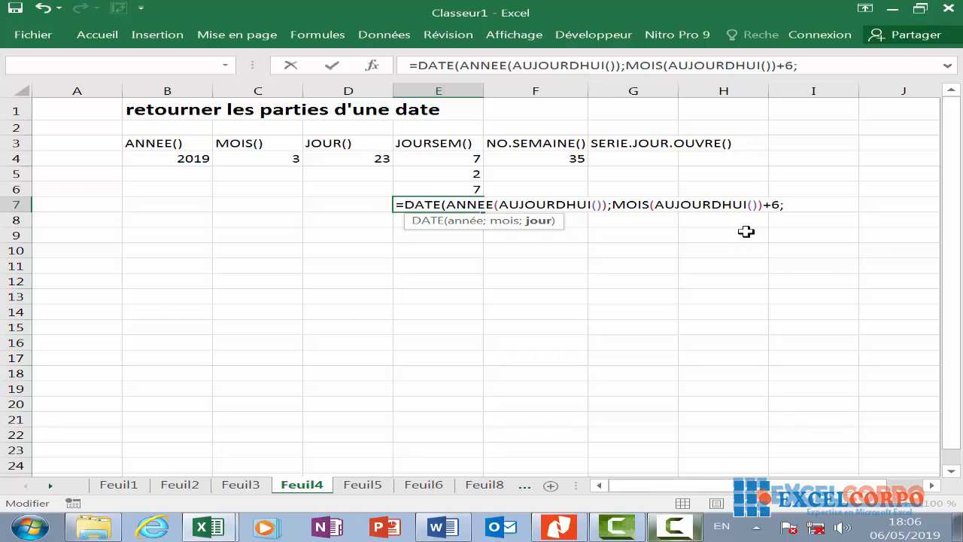
text(JOUR(auj)
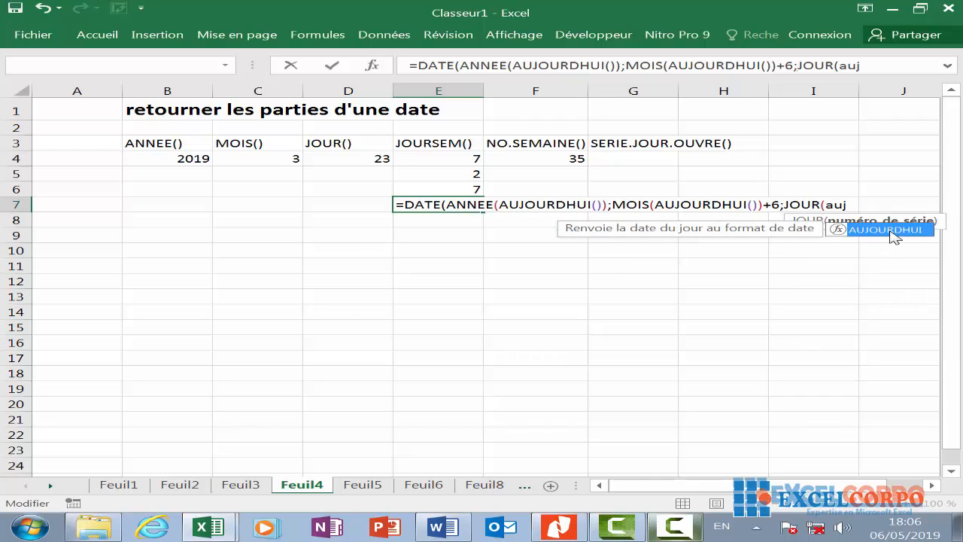
double_click(889, 230)
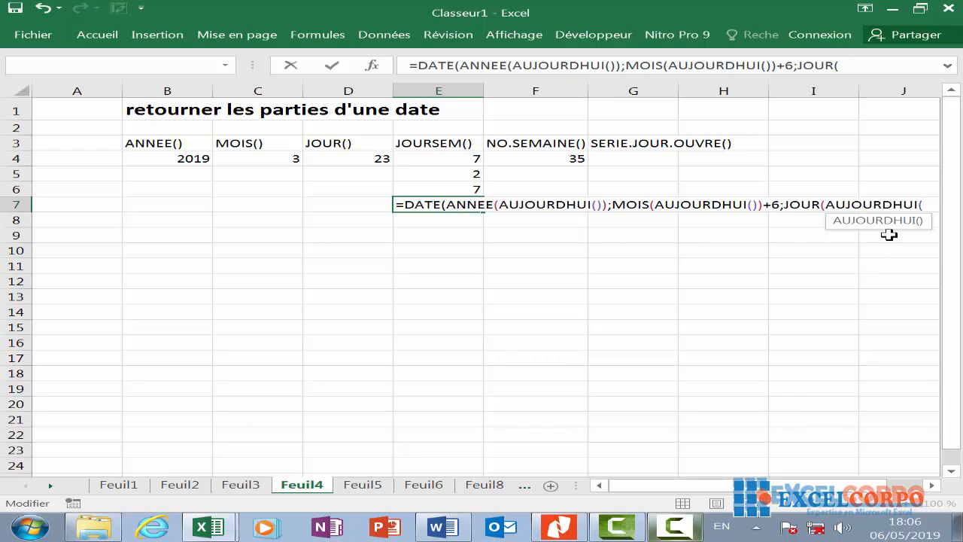
text())
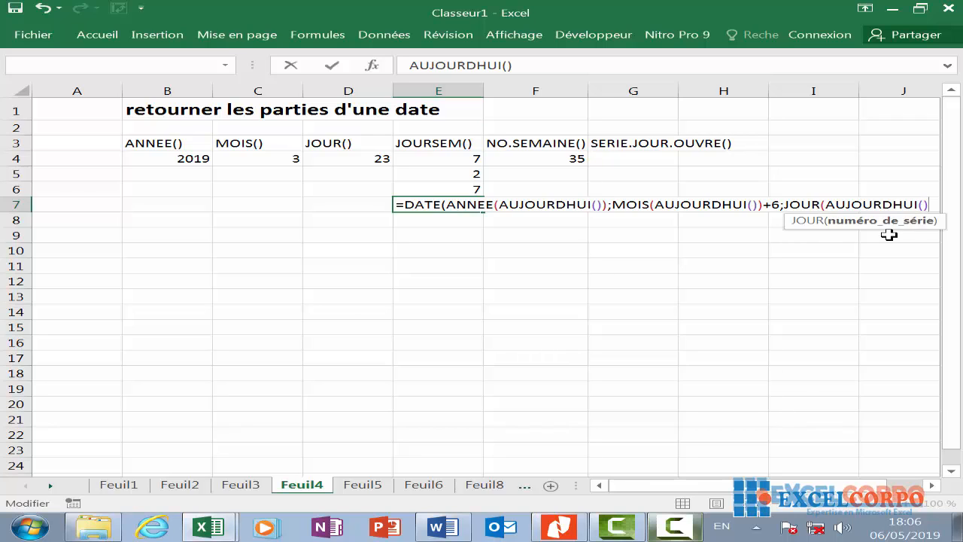
text()))
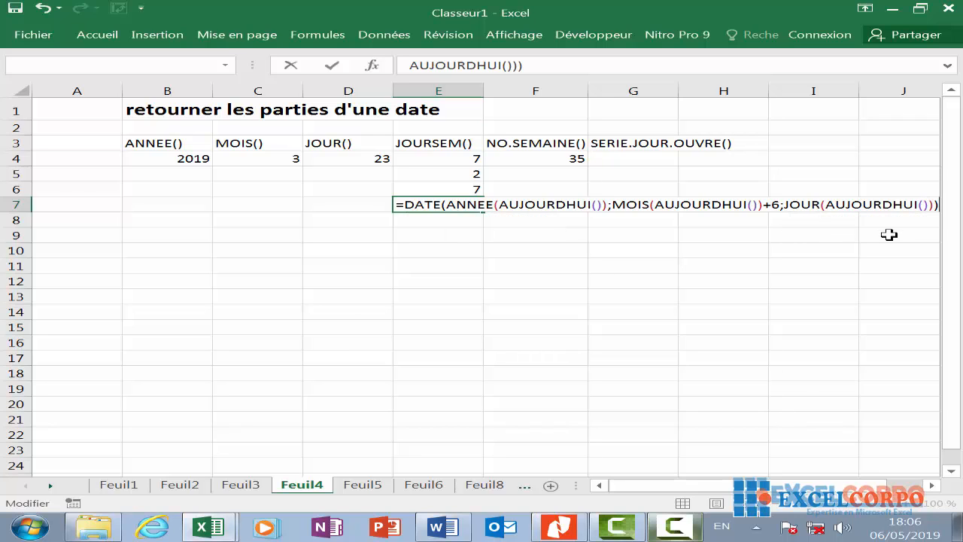
key(Return)
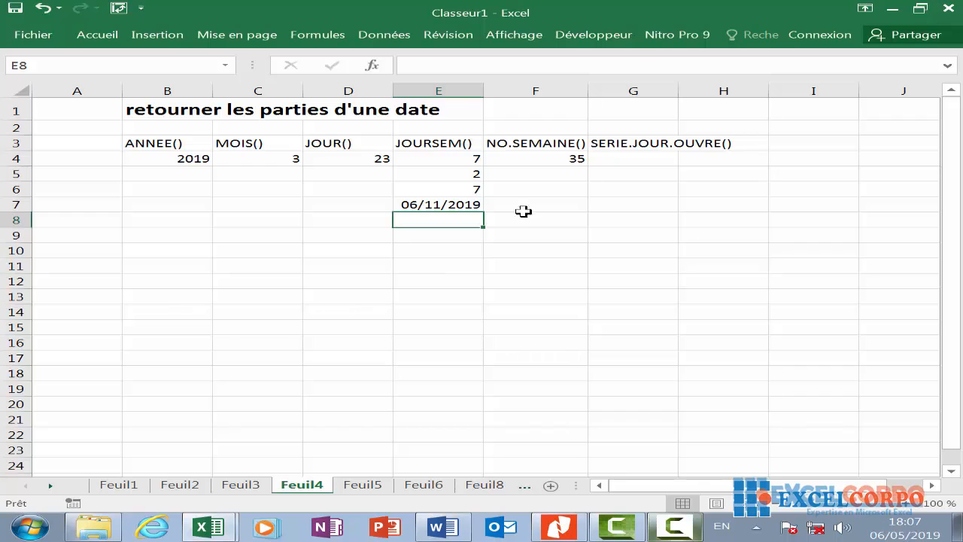
Edit E7's formula to remove +6 from the month argument and add +30 after AUJOURDHUI() inside JOUR
double_click(456, 204)
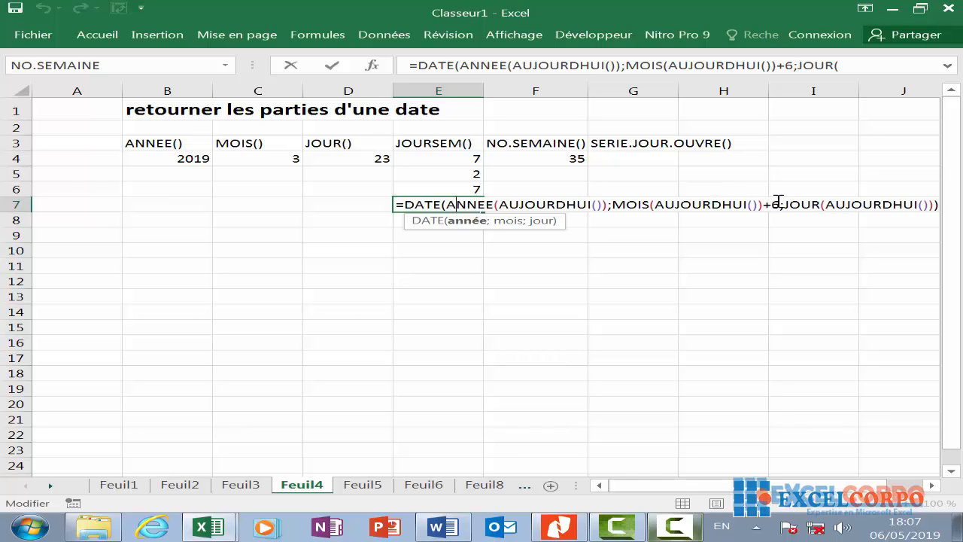
mouse_move(779, 206)
mouse_down()
mouse_move(758, 206)
mouse_move(768, 207)
mouse_up()
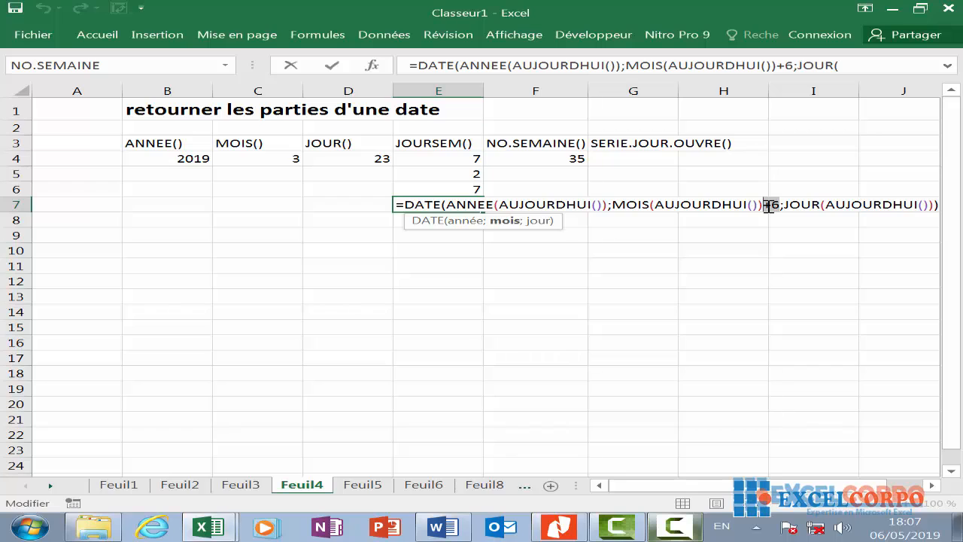
key(Delete)
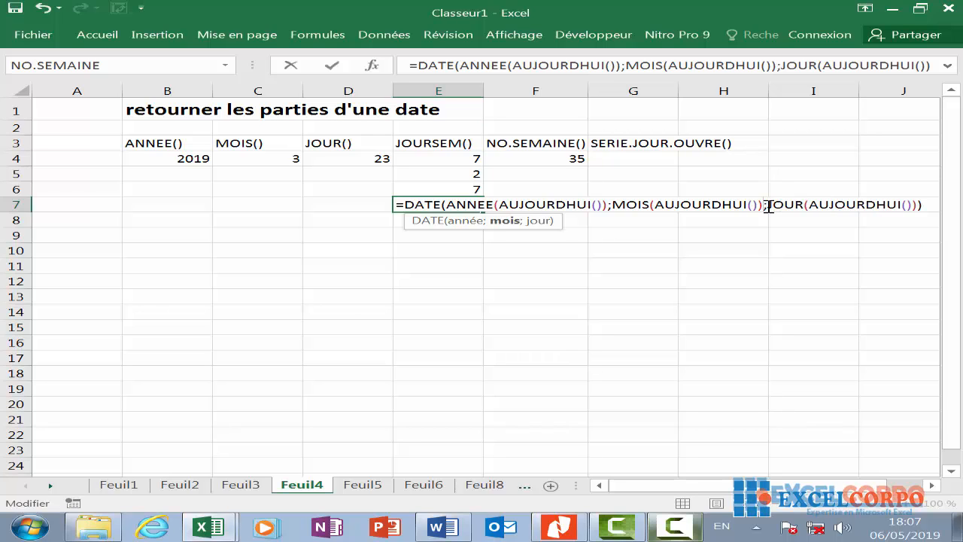
click(913, 205)
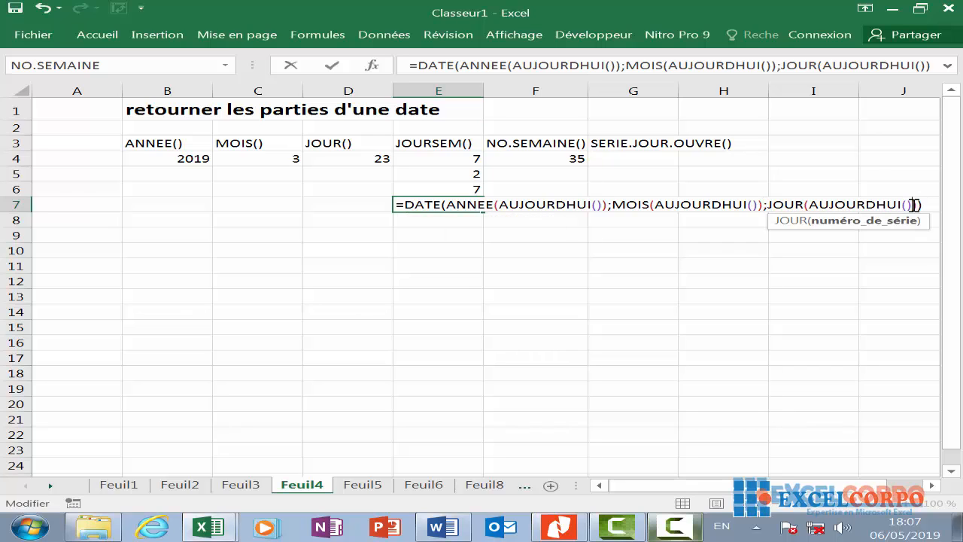
text(+)
text(30)
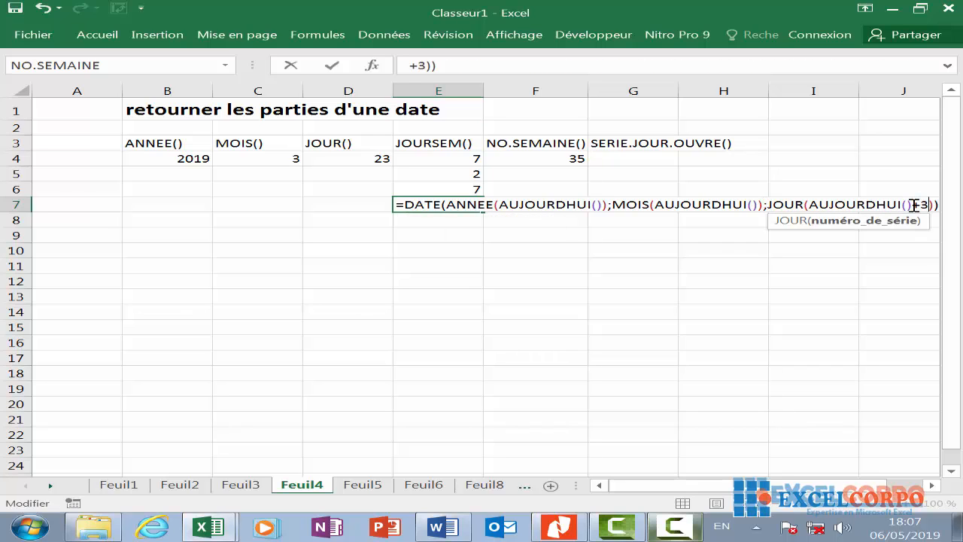
key(Return)
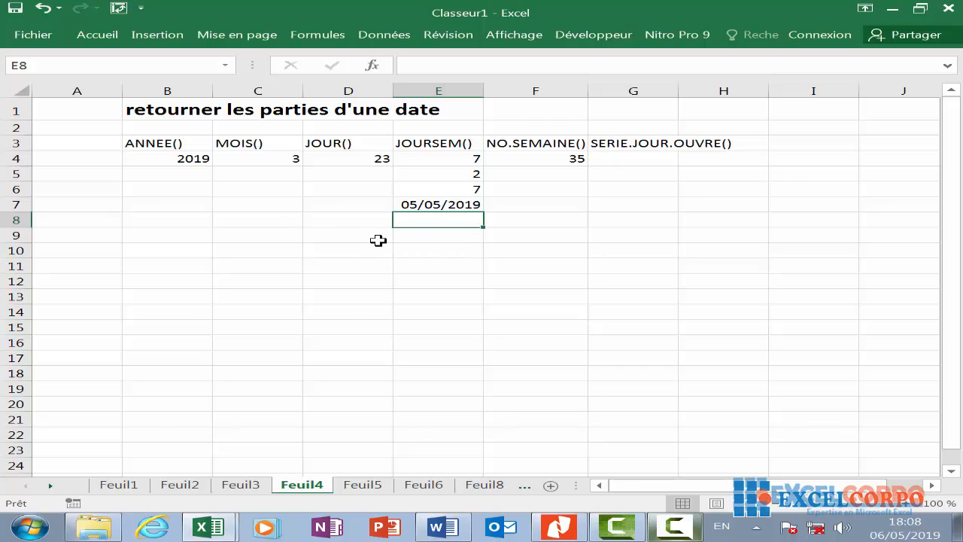
Enter the formula =AUJOURDHUI()+30 in cell E10 and reselect that cell
click(414, 248)
text(=)
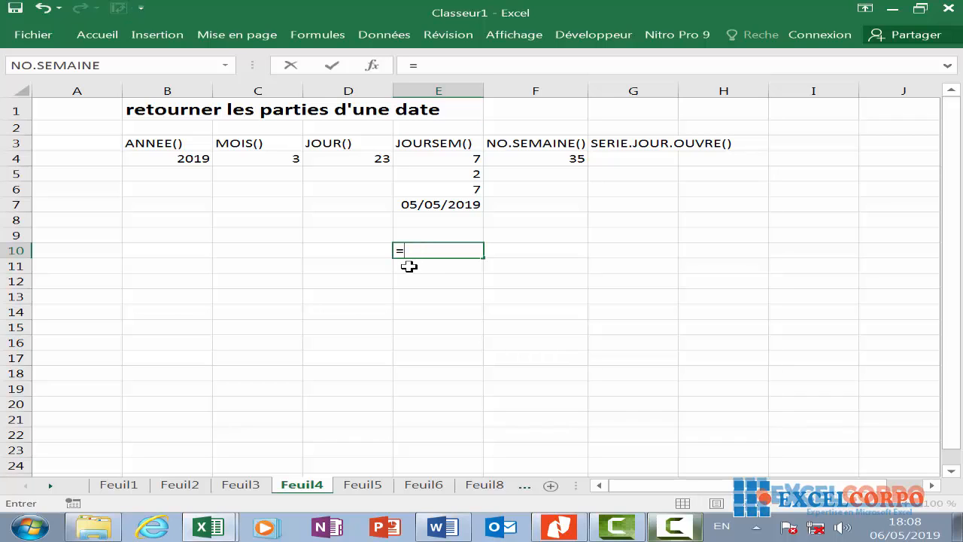
text(au)
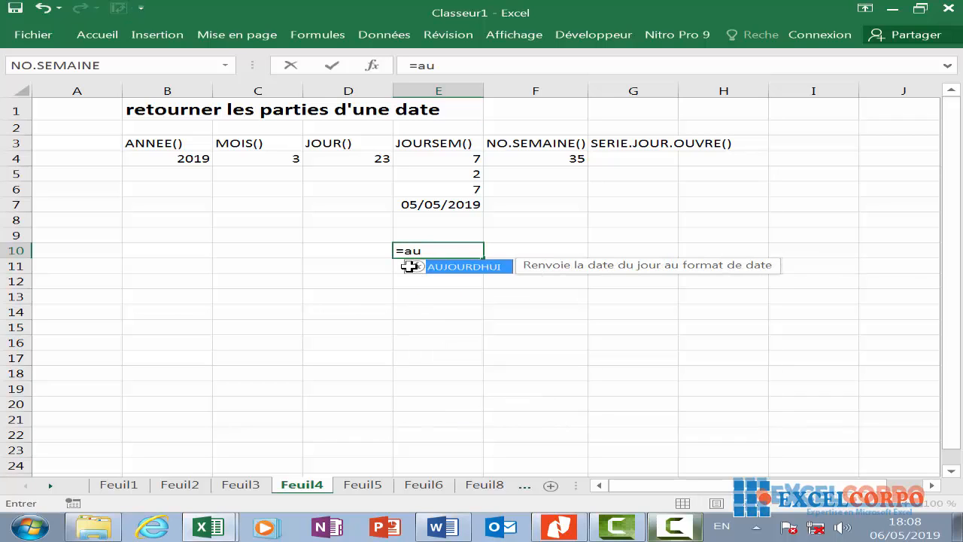
double_click(471, 266)
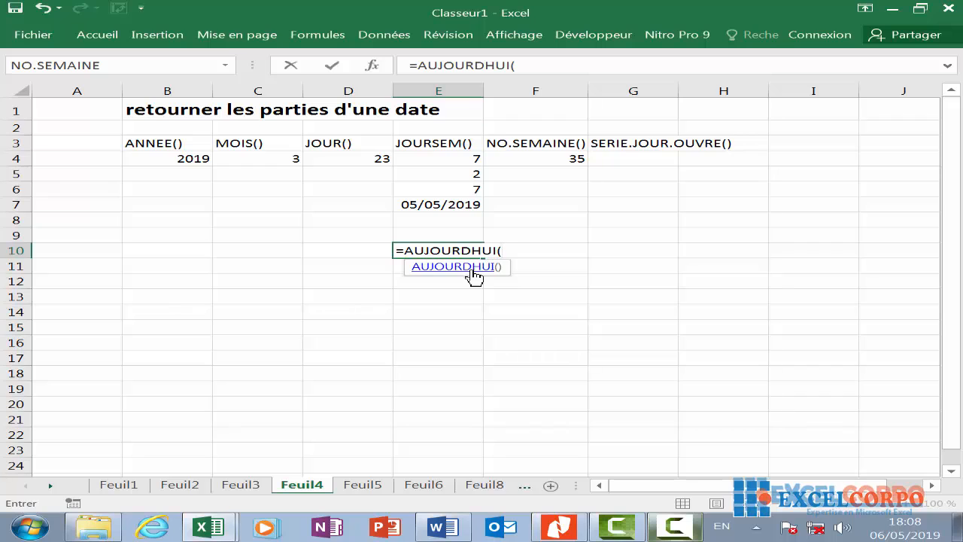
text()+30)
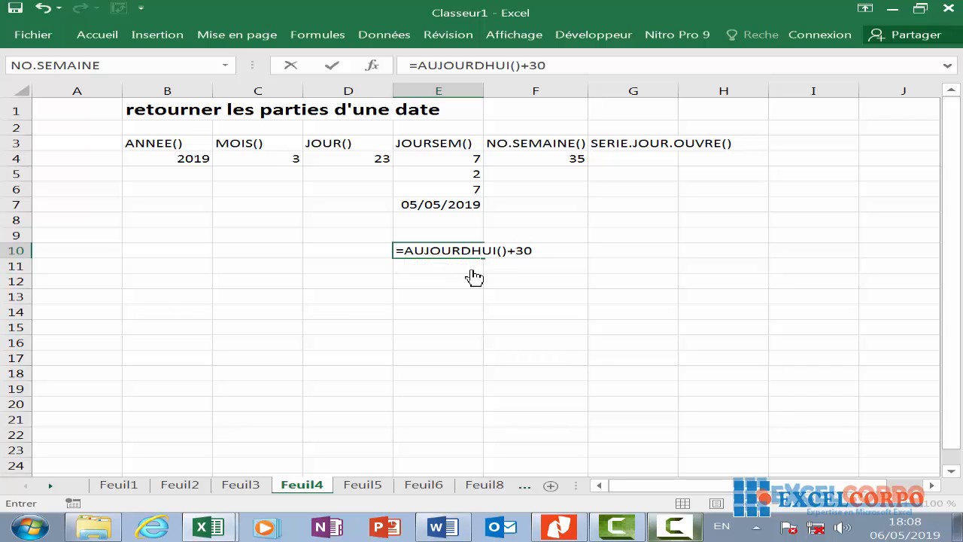
key(Return)
key(Up)
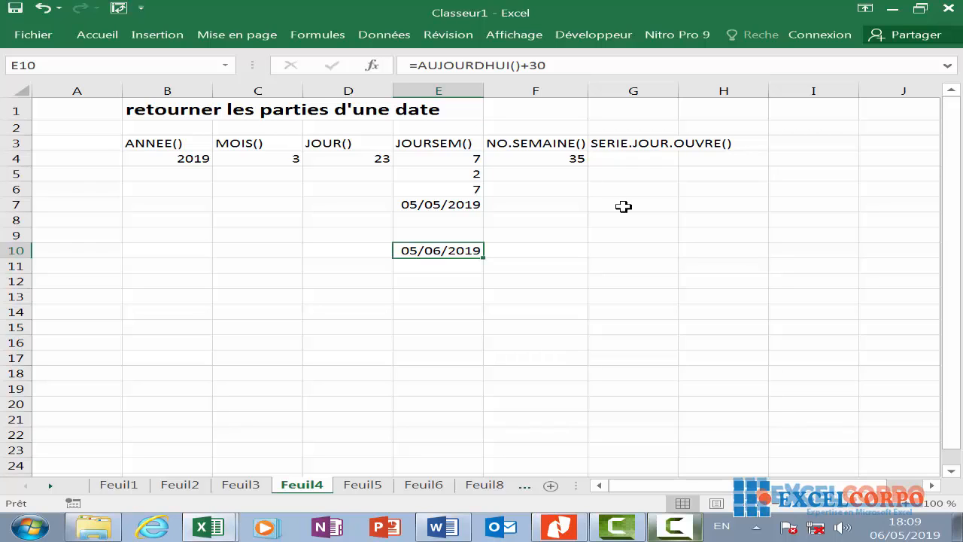
From cell G3, find SERIE.JOUR.OUVRE among the Date & Heure functions and read its description
click(679, 142)
click(639, 141)
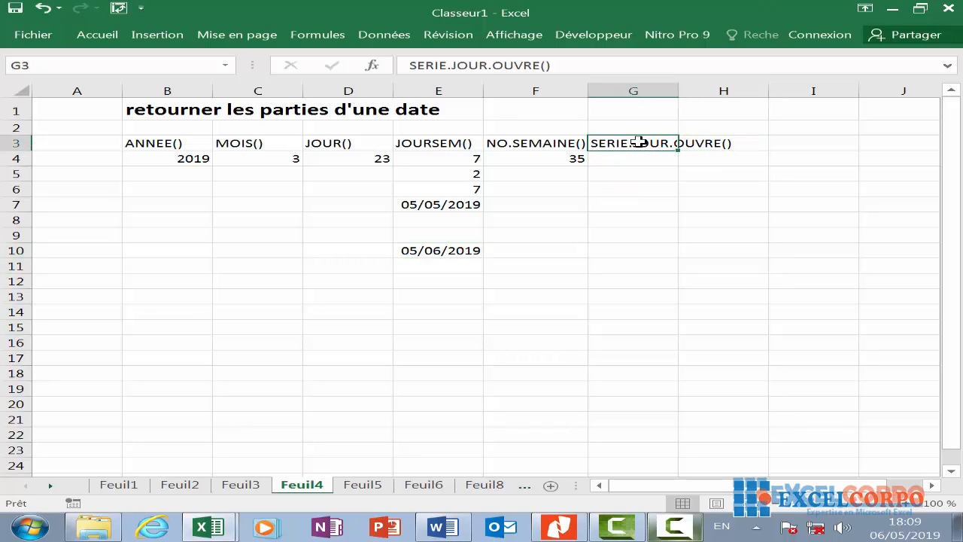
click(370, 67)
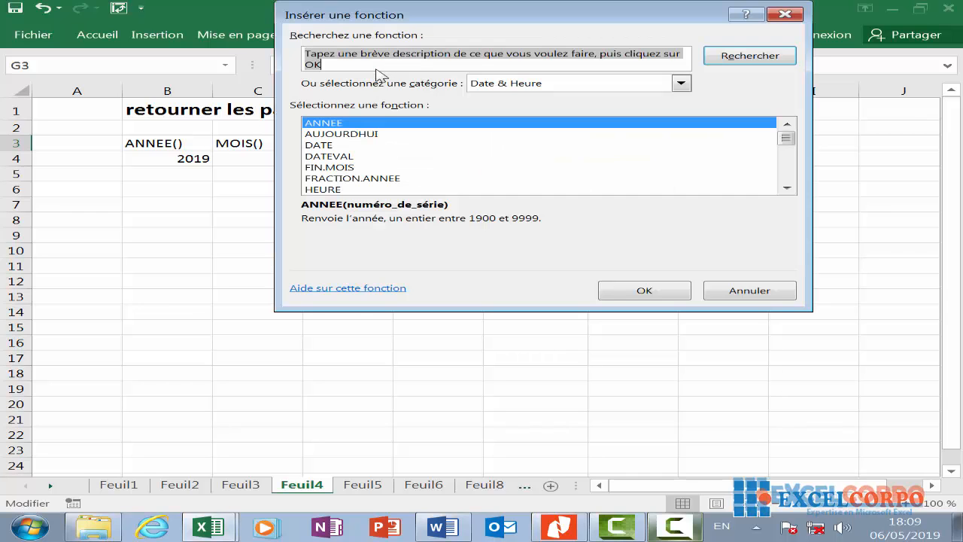
click(351, 145)
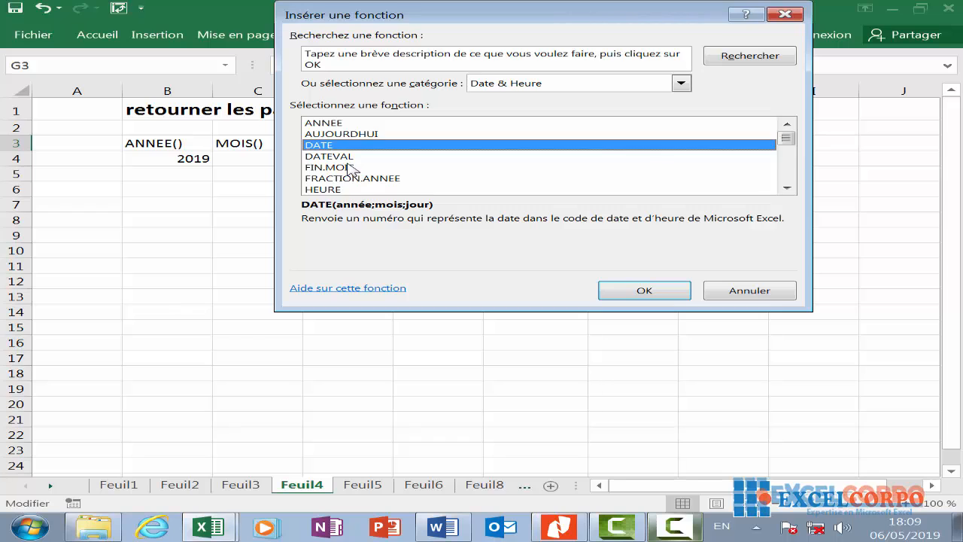
key(s)
key(Down)
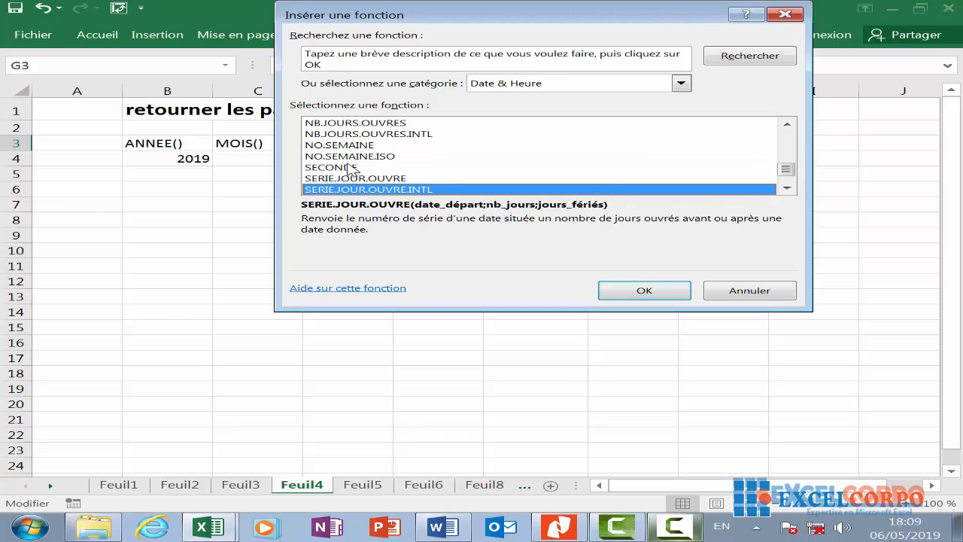
key(Down)
key(Up)
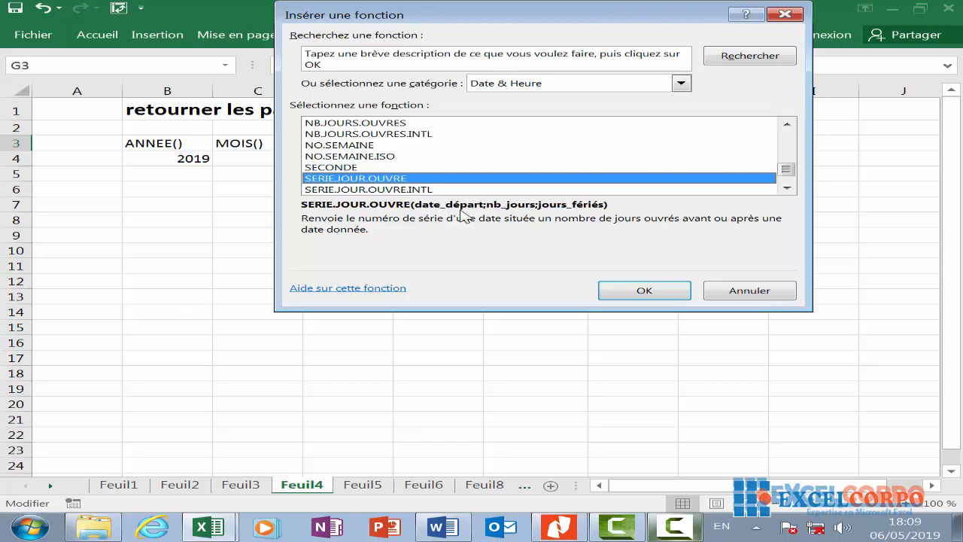
Examine SERIE.JOUR.OUVRE's Date_départ, Nb_jours and Jours_fériés arguments without inserting the function
click(648, 295)
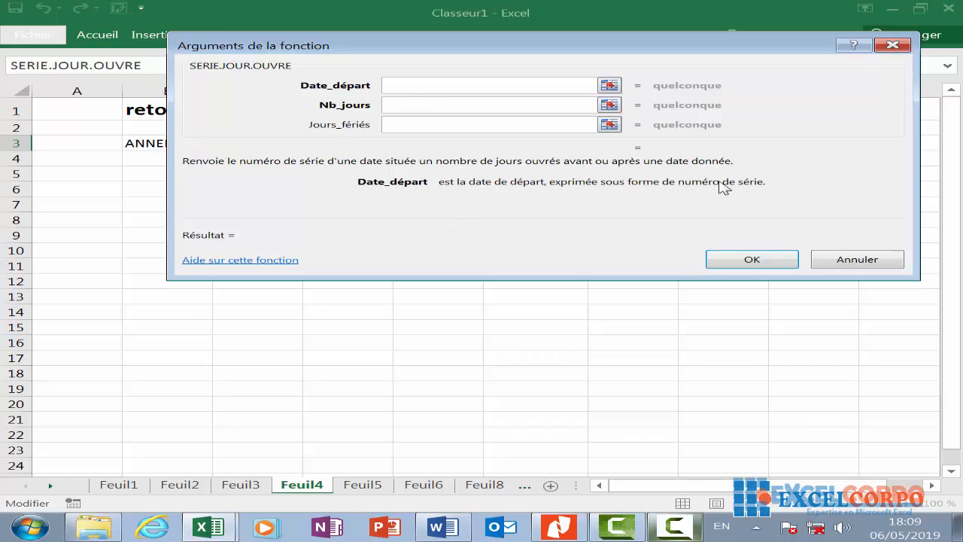
click(443, 105)
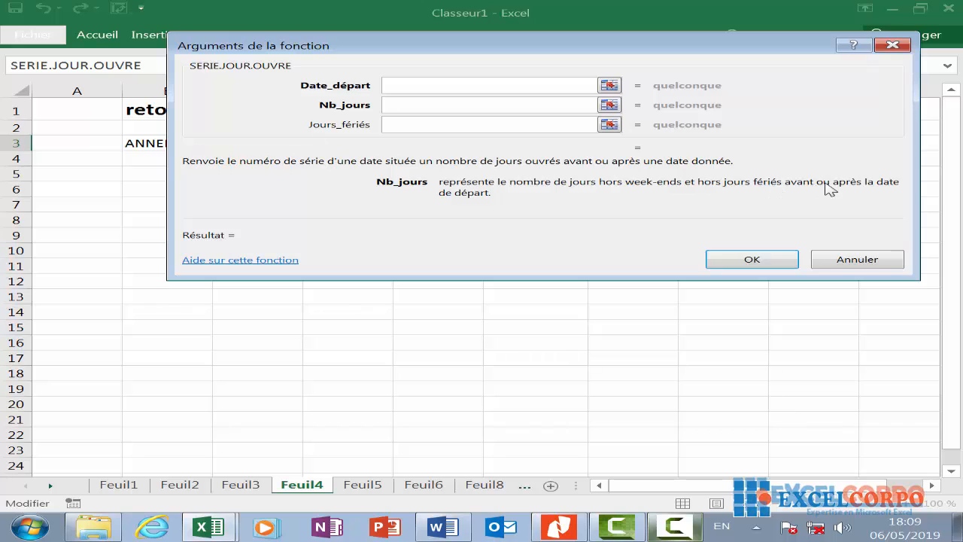
click(440, 125)
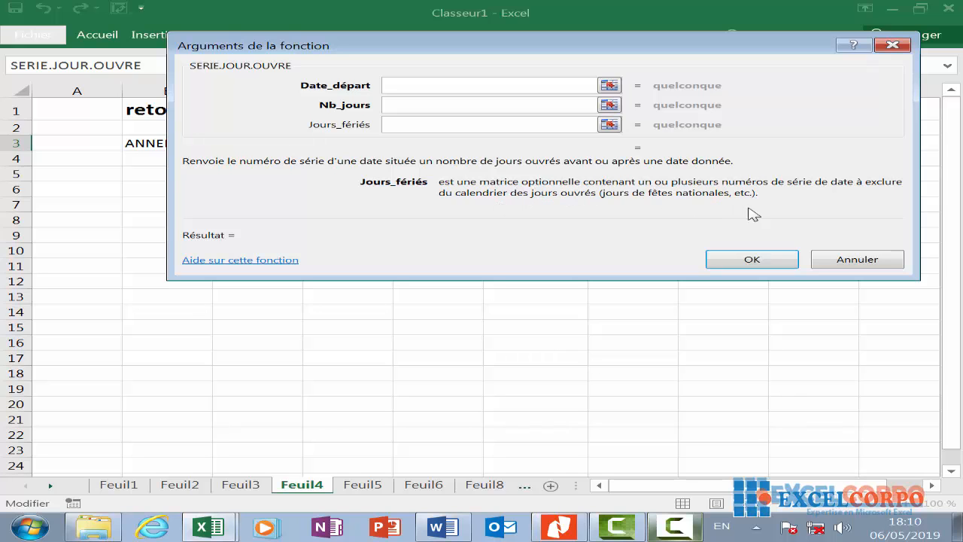
click(790, 263)
key(Escape)
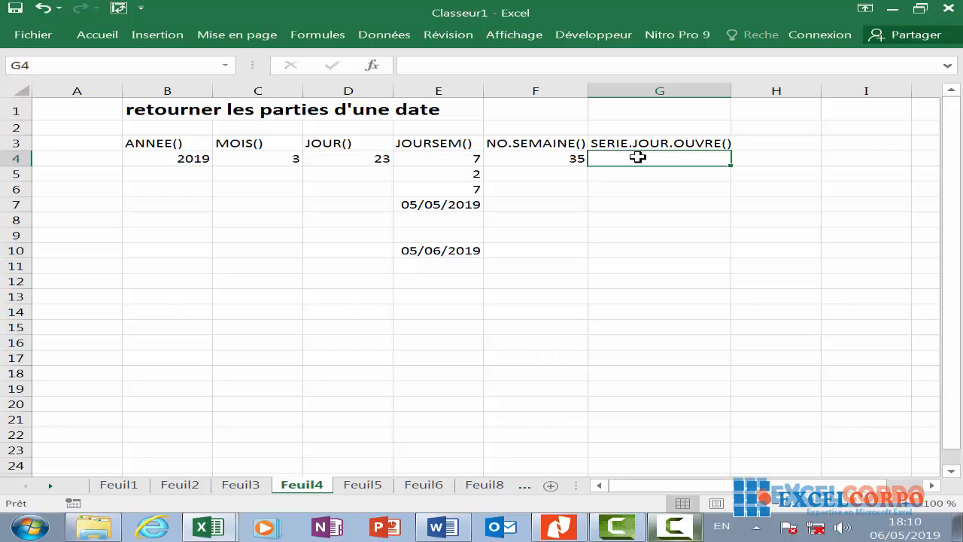
Enter the formula =SERIE.JOUR.OUVRE(AUJOURDHUI();30) in cell G4
text(=)
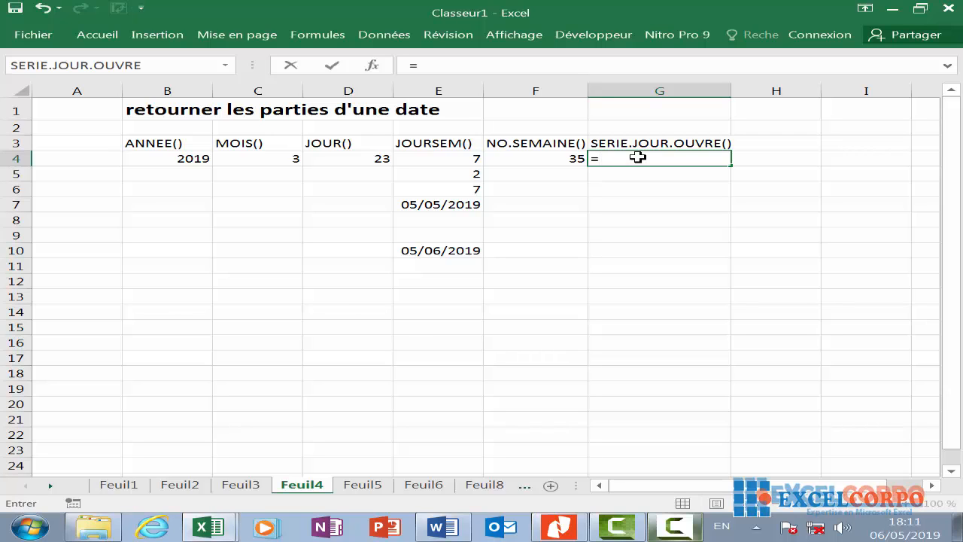
text(ser)
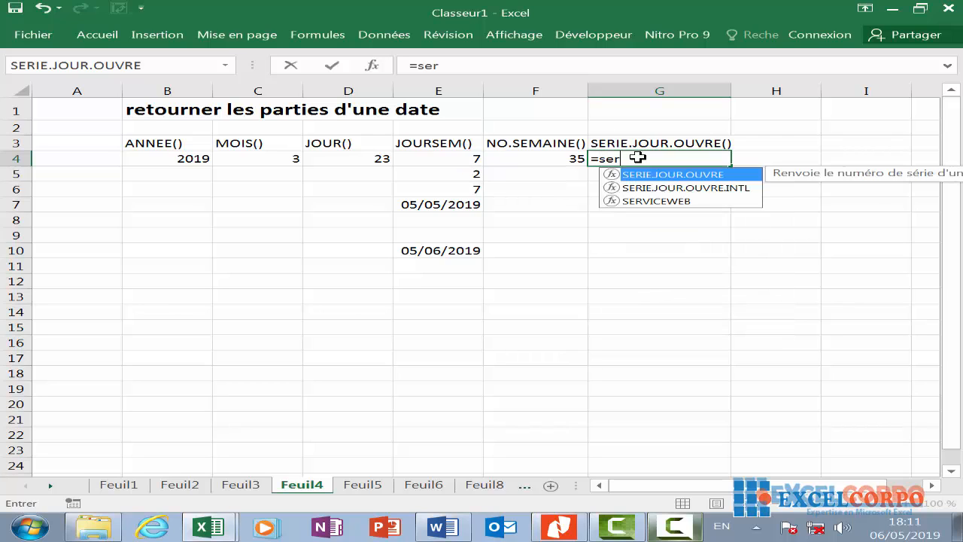
double_click(693, 174)
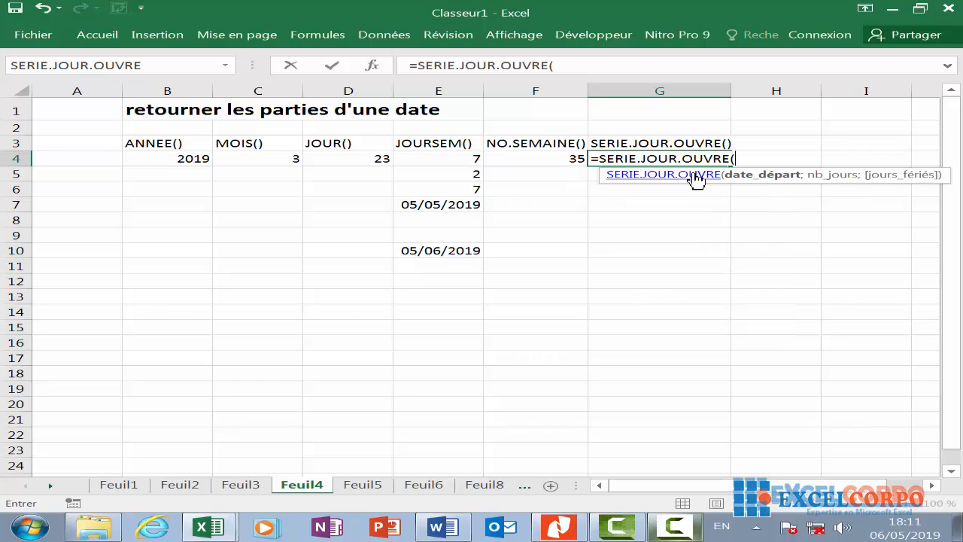
text(au)
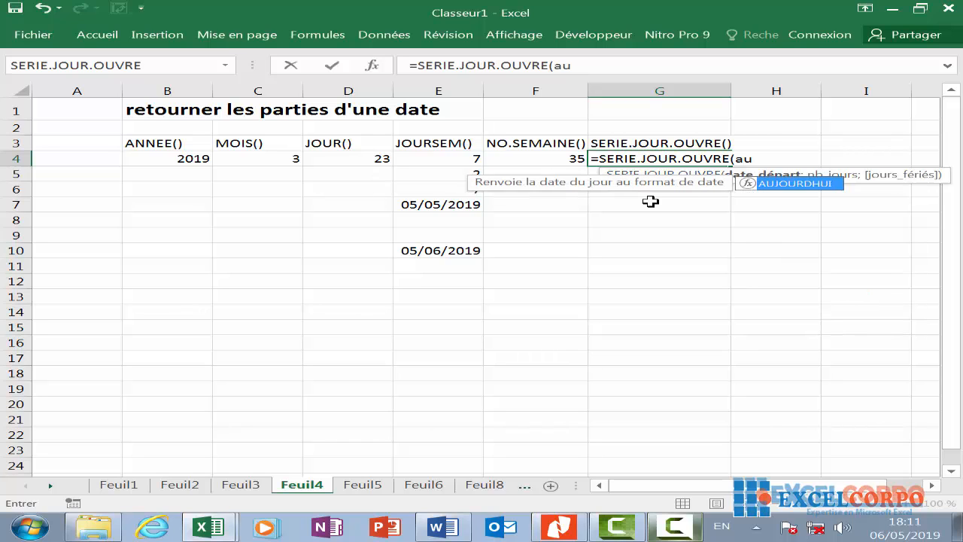
double_click(832, 185)
text())
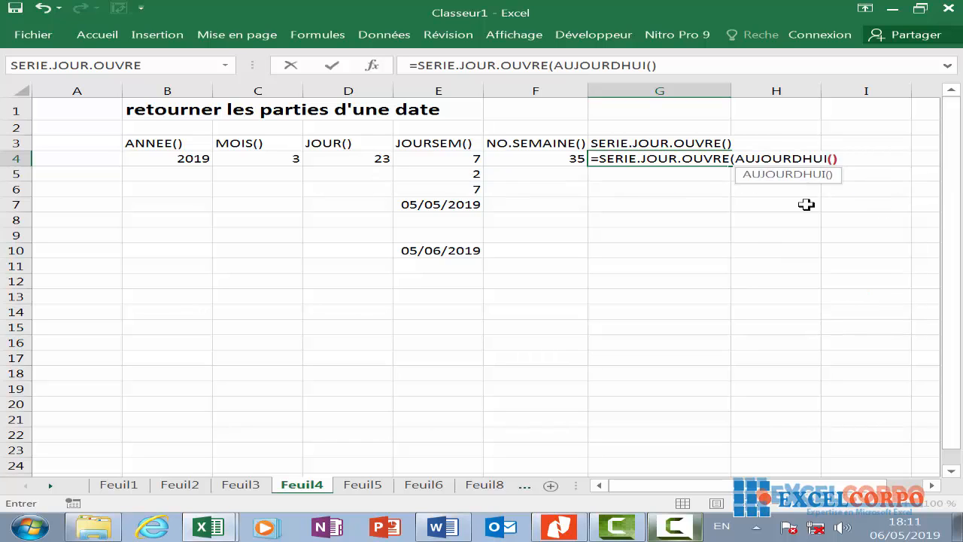
text(;)
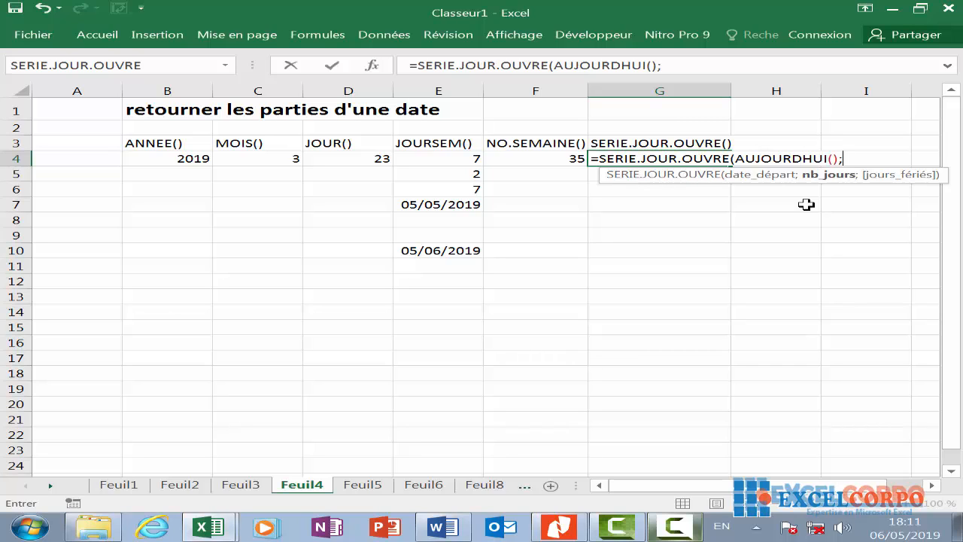
text(30)
key(Return)
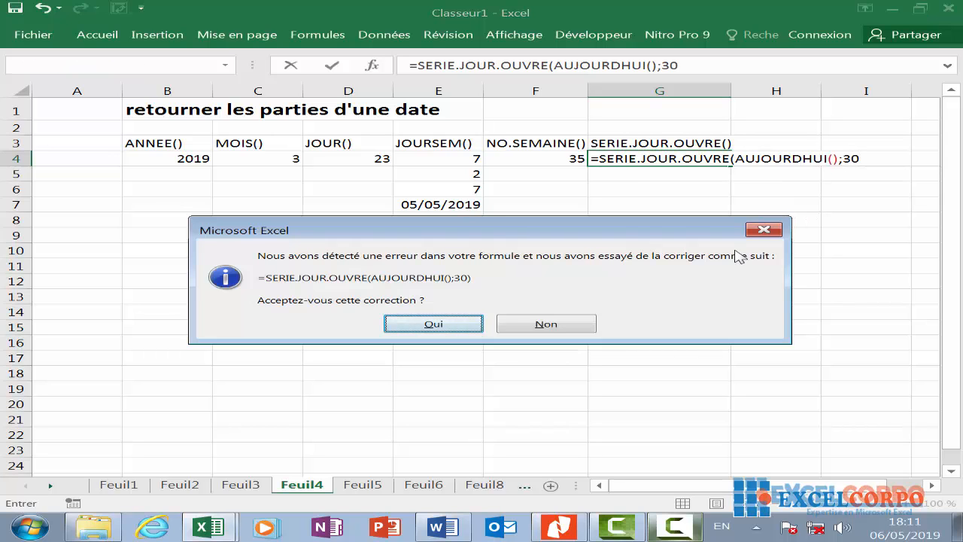
click(426, 323)
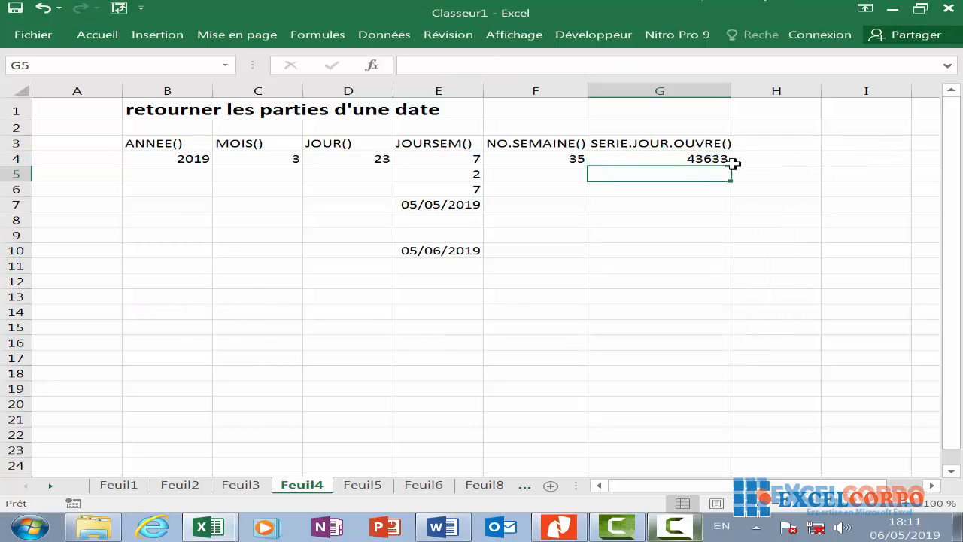
Format cell G4 with the Date number category
click(697, 159)
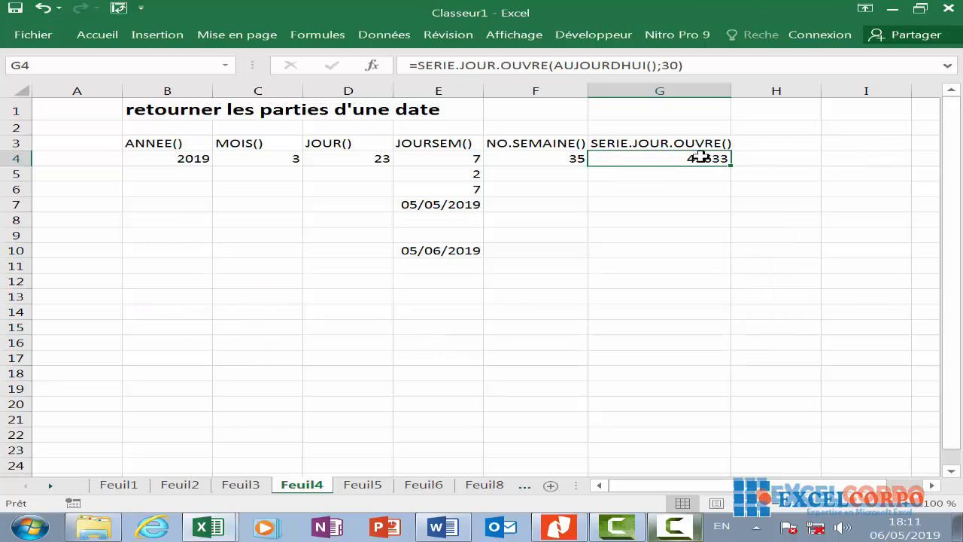
right_click(700, 157)
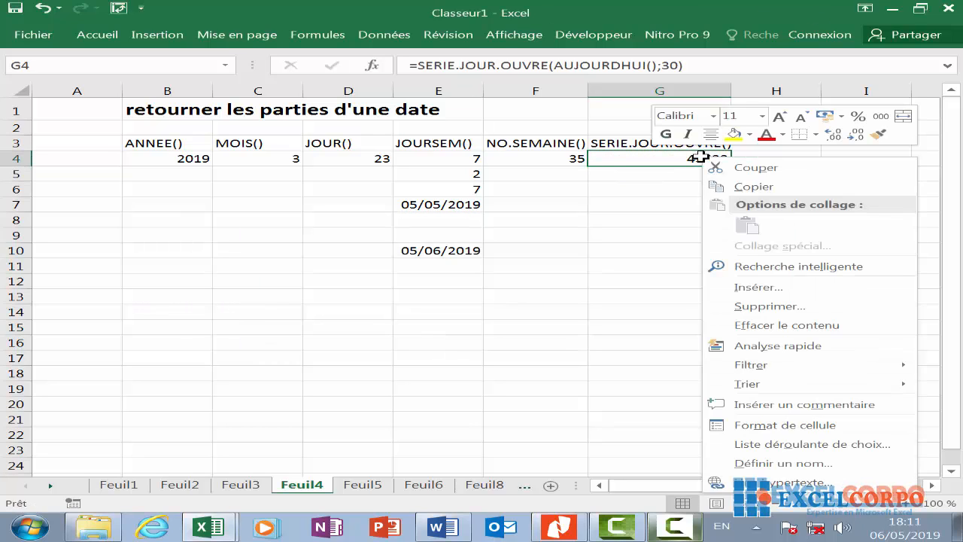
click(782, 425)
click(415, 238)
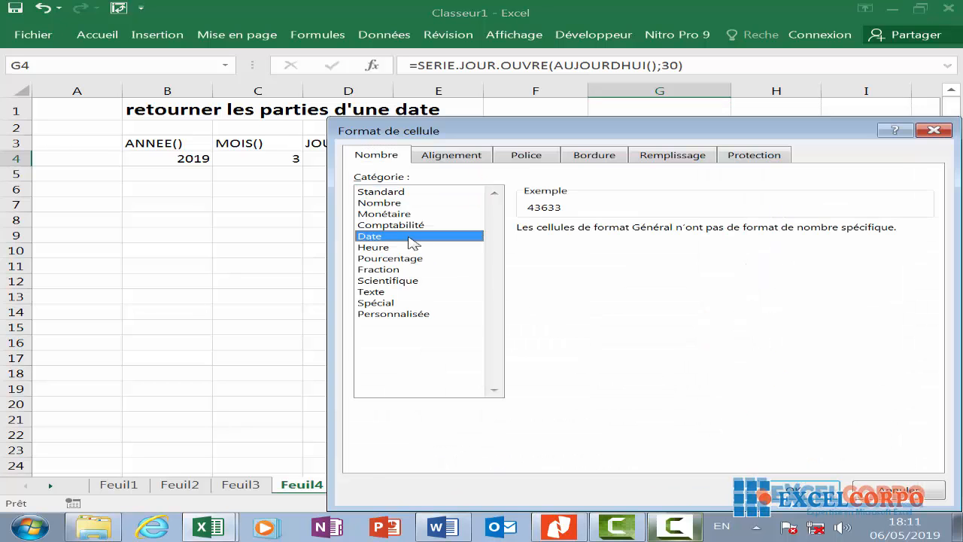
key(Return)
click(879, 474)
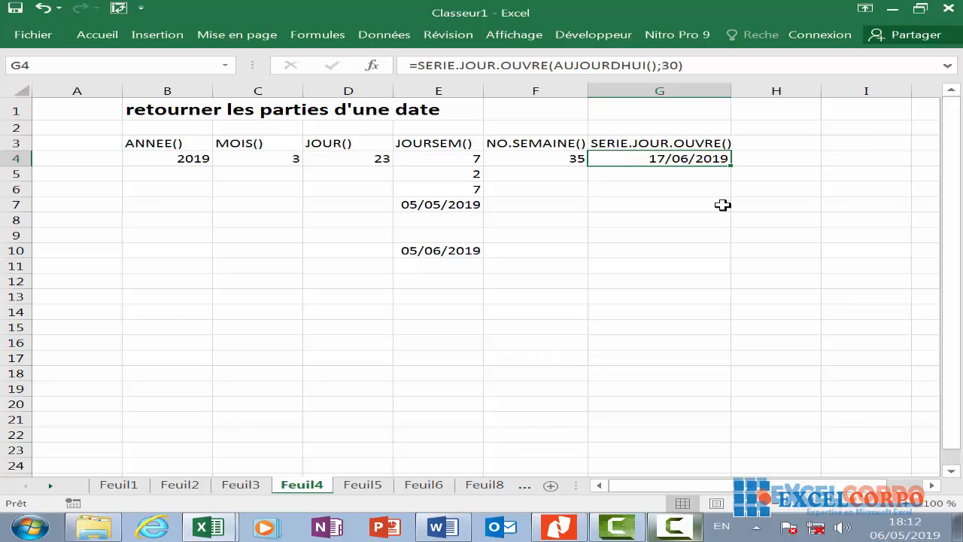
Try to enter the formula =SERIE.JOUR.OUVRE("01/12/2019";{"25/12/2019;"01/01/2020"}) in cell G5
click(662, 179)
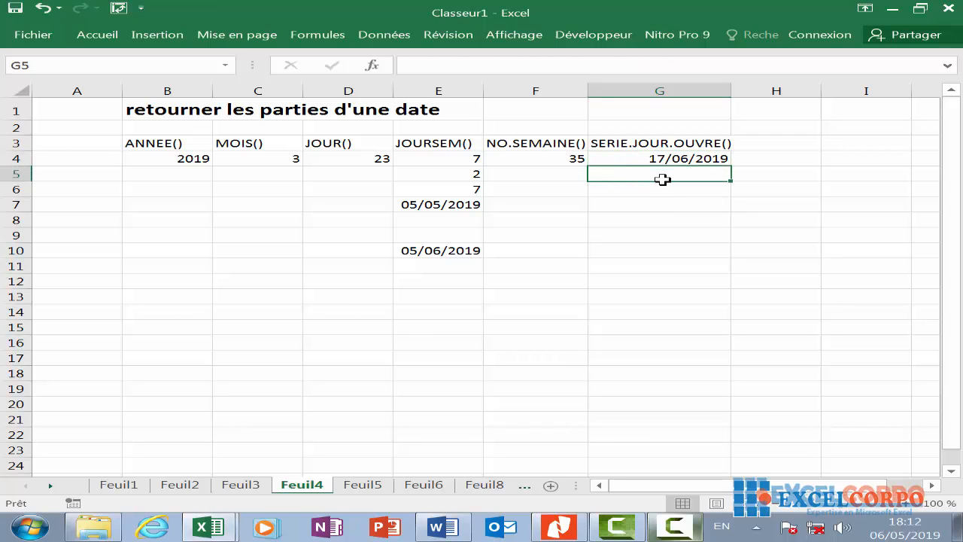
text(=)
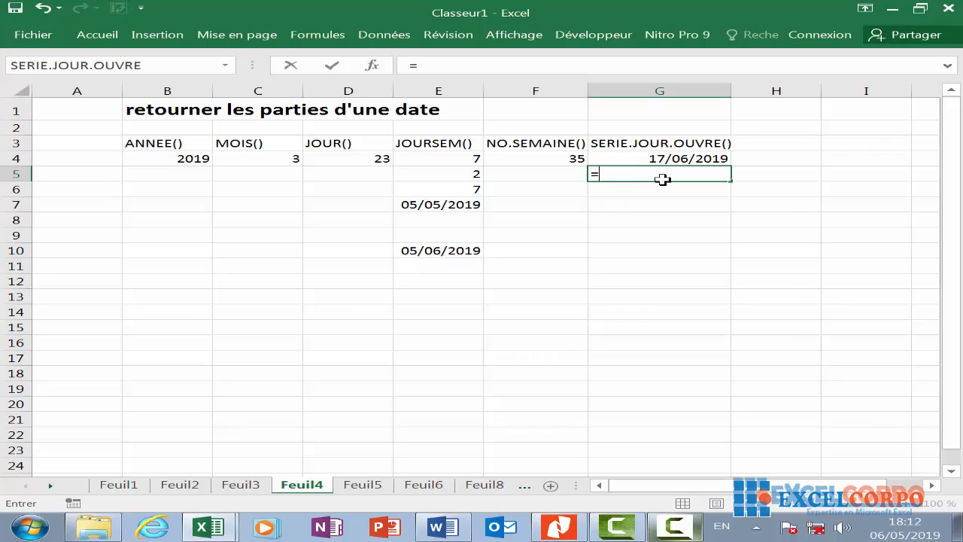
text(ser)
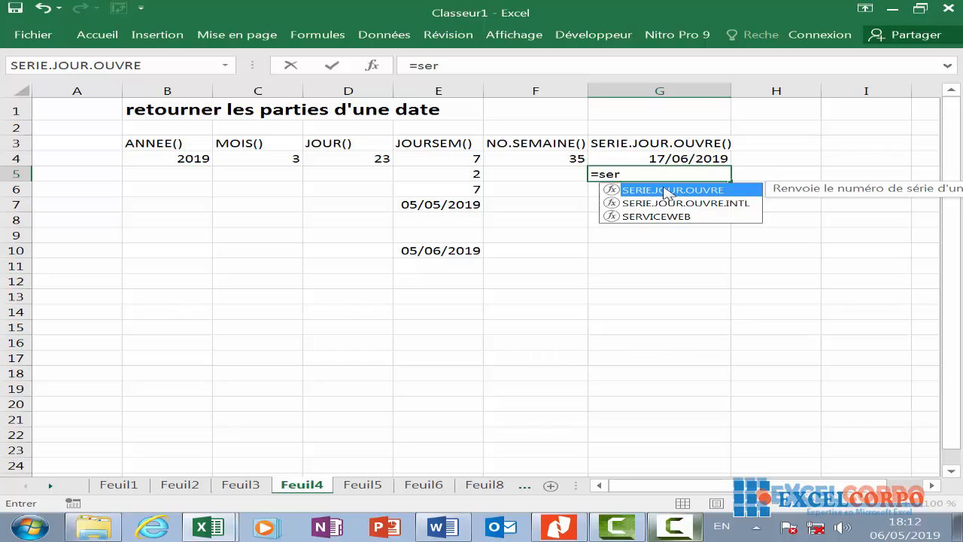
double_click(666, 191)
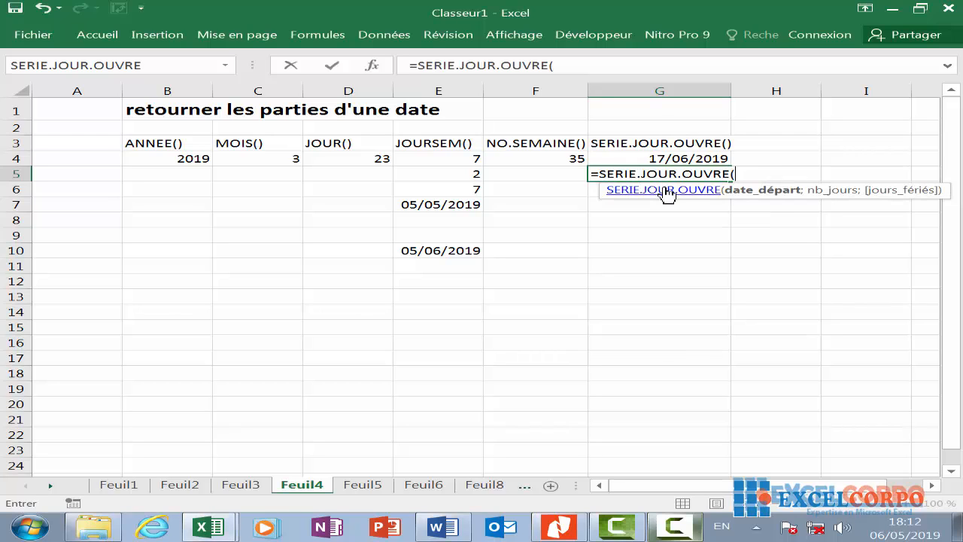
text(:)
key(BackSpace)
text("01/12/2019")
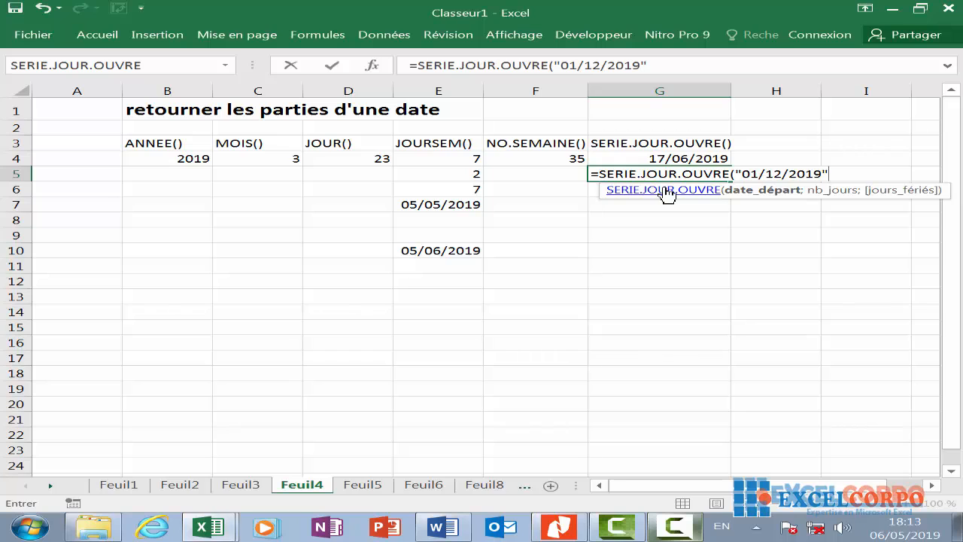
text(;{)
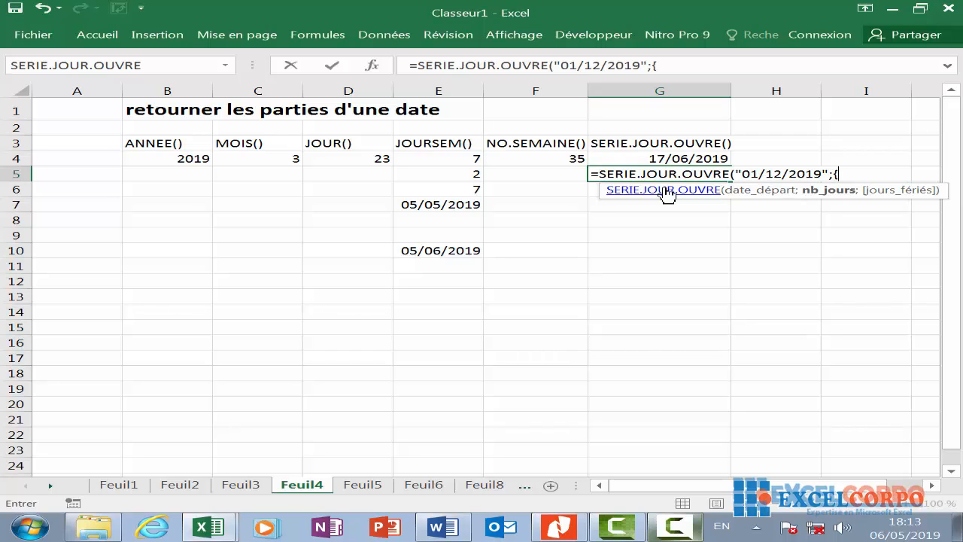
text("25/12/20)
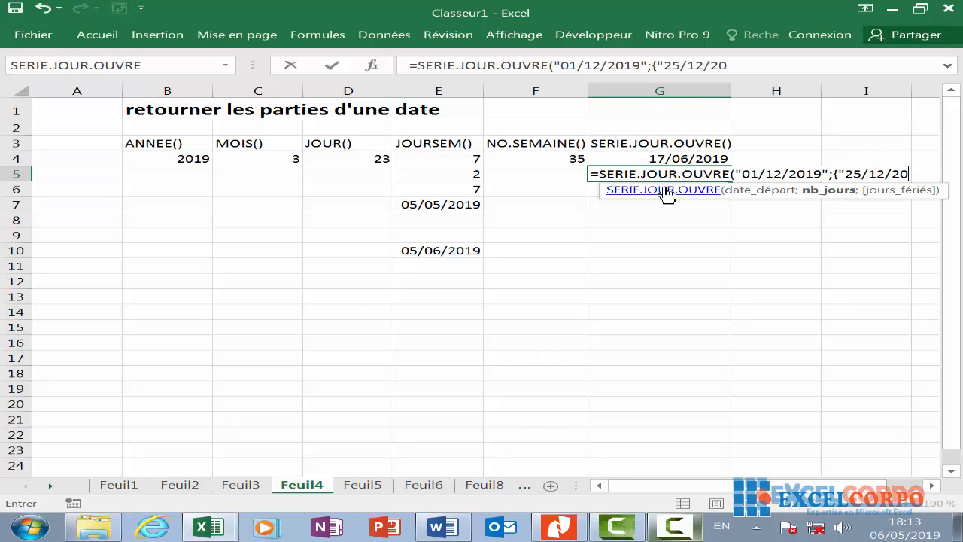
text(19;"01/)
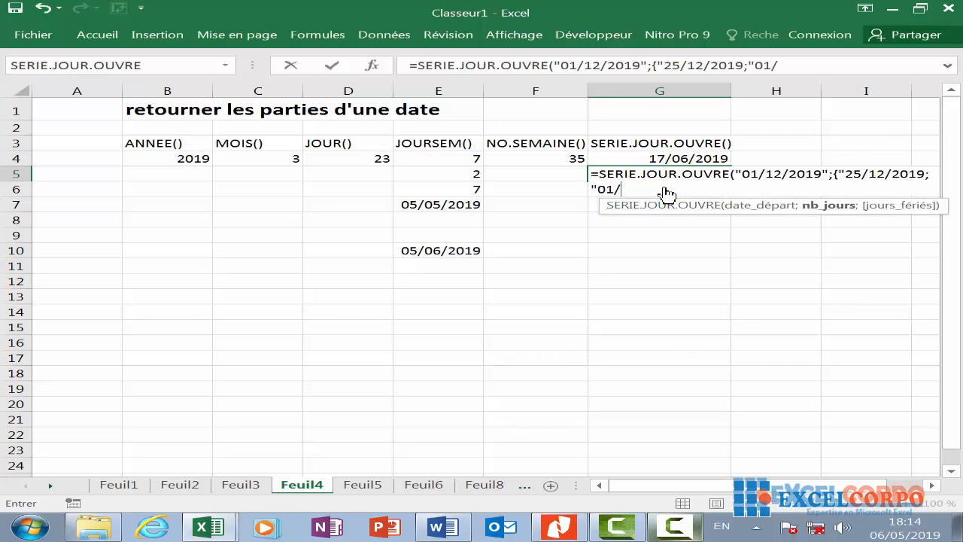
text(01/2020")
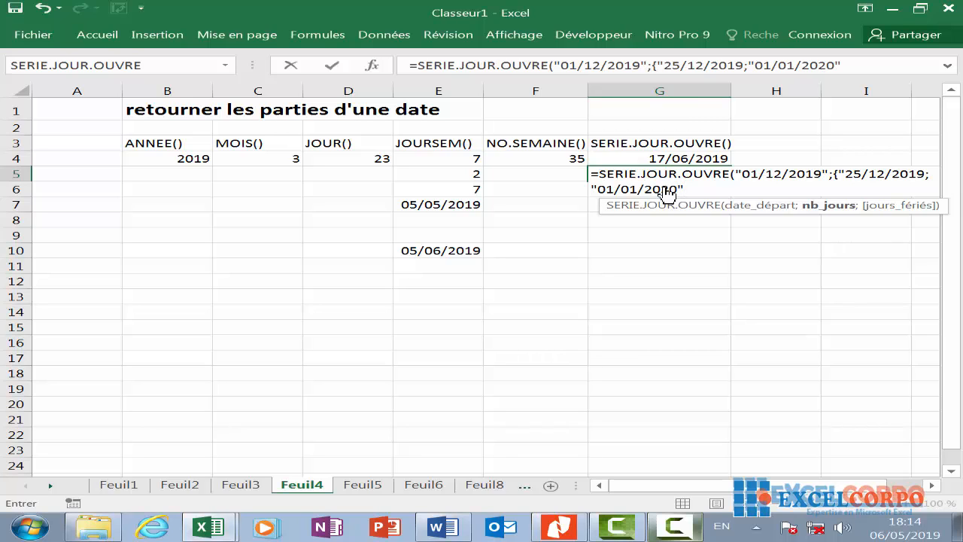
text(}))
key(Return)
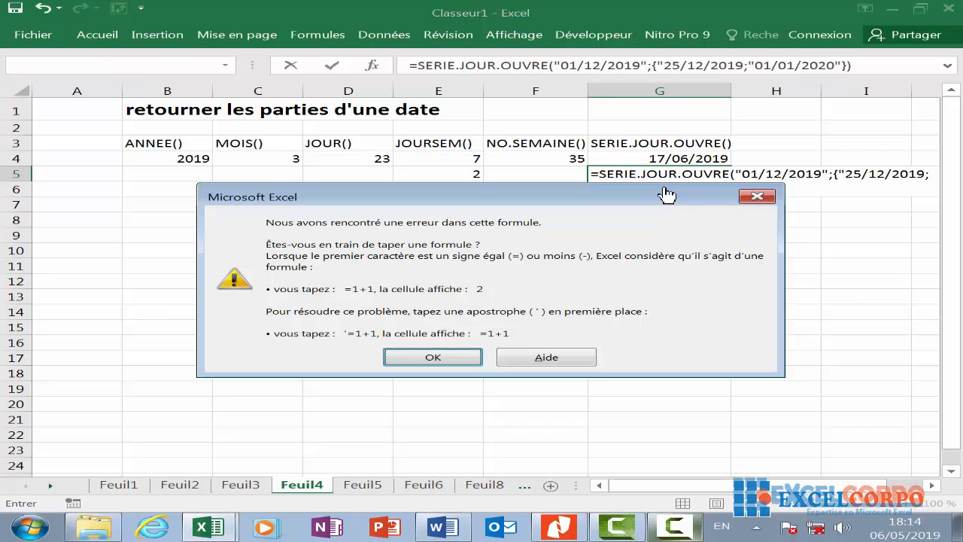
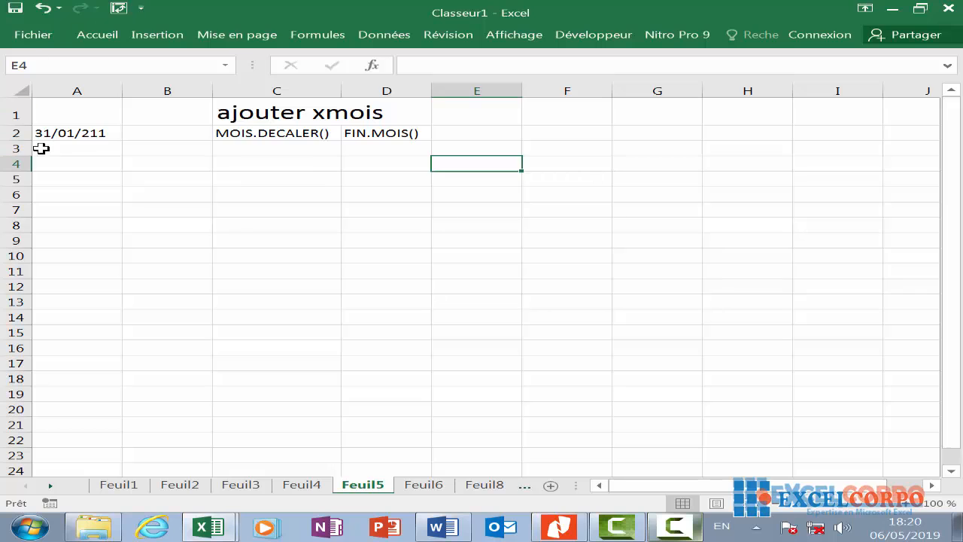
In cell A4 of Feuil5, begin a DATE formula with ANNEE(A2) as the year and MOIS(A2)+3 as the month
right_click(87, 137)
click(88, 133)
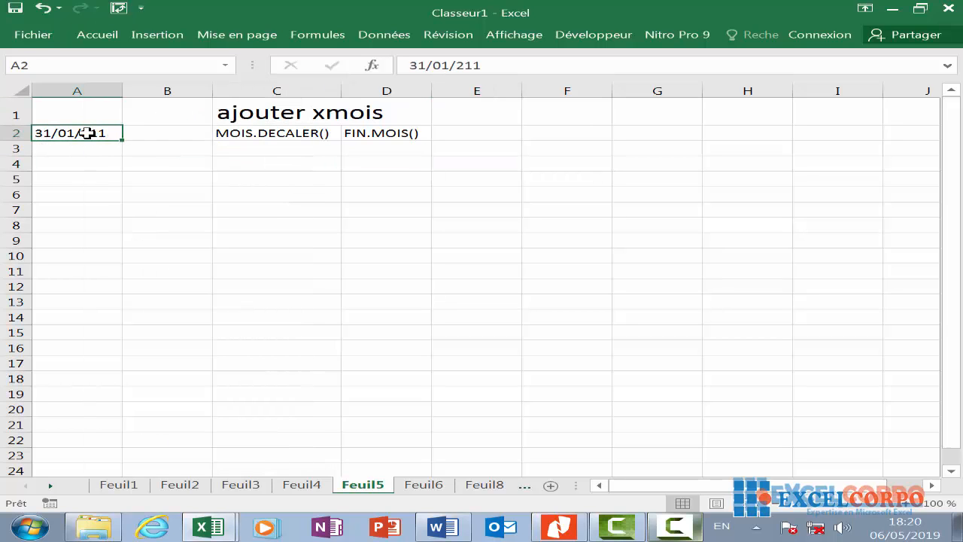
click(100, 166)
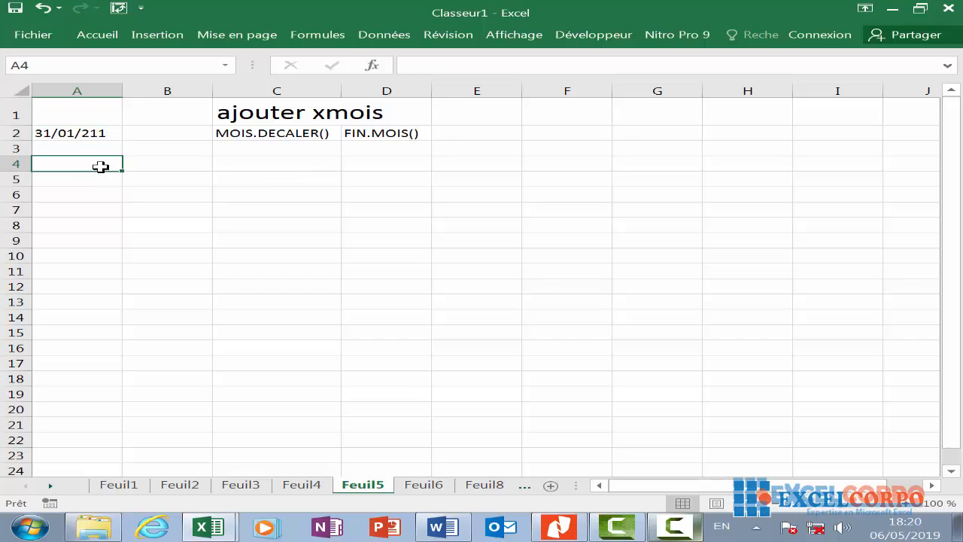
text(=)
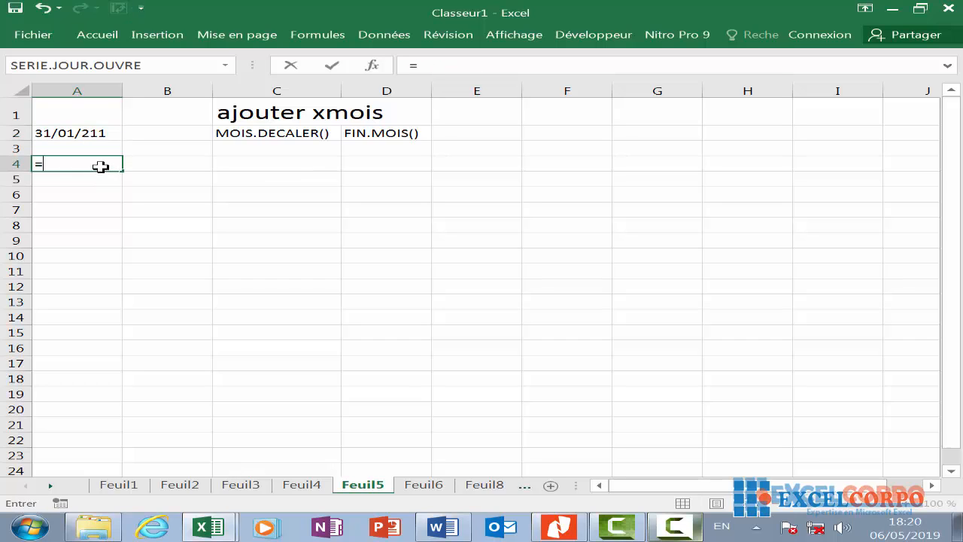
text(DATE(ann)
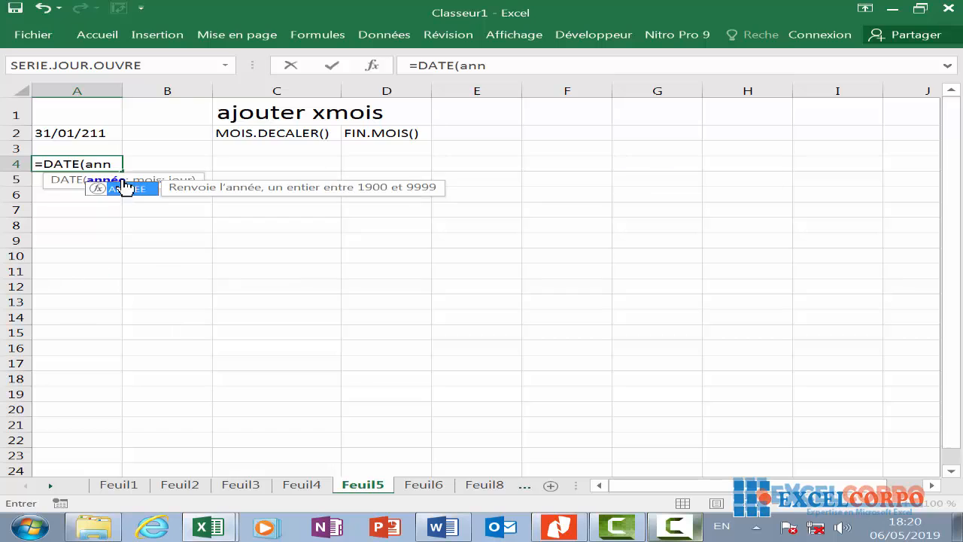
double_click(126, 188)
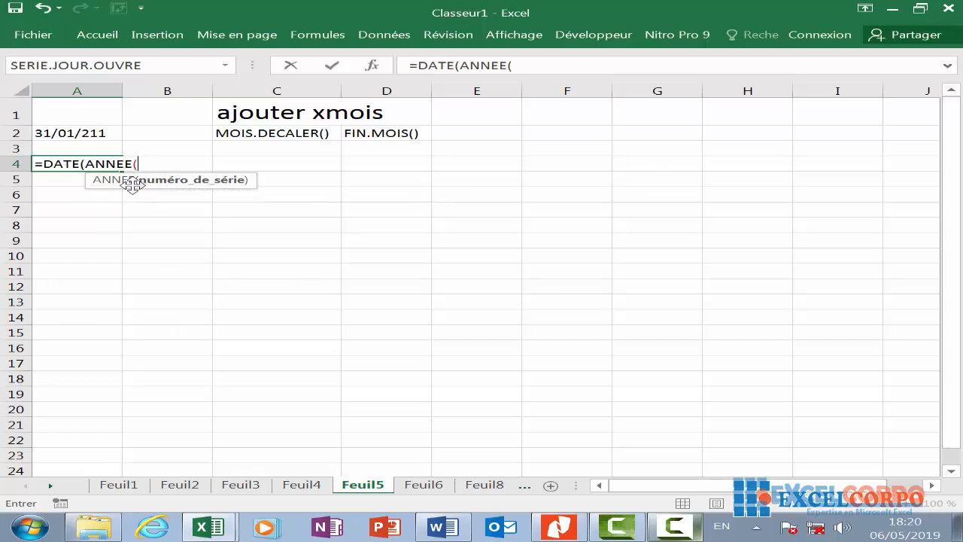
click(110, 132)
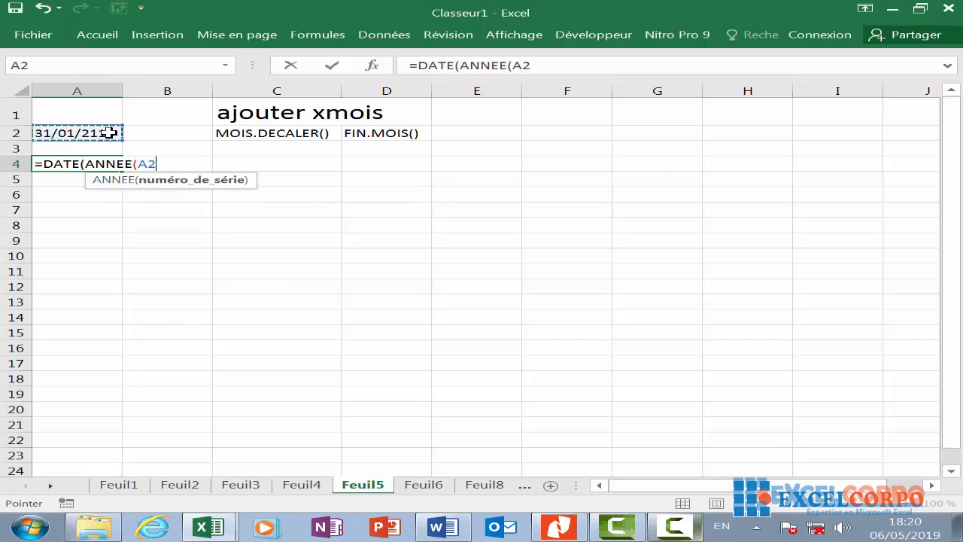
text();moi)
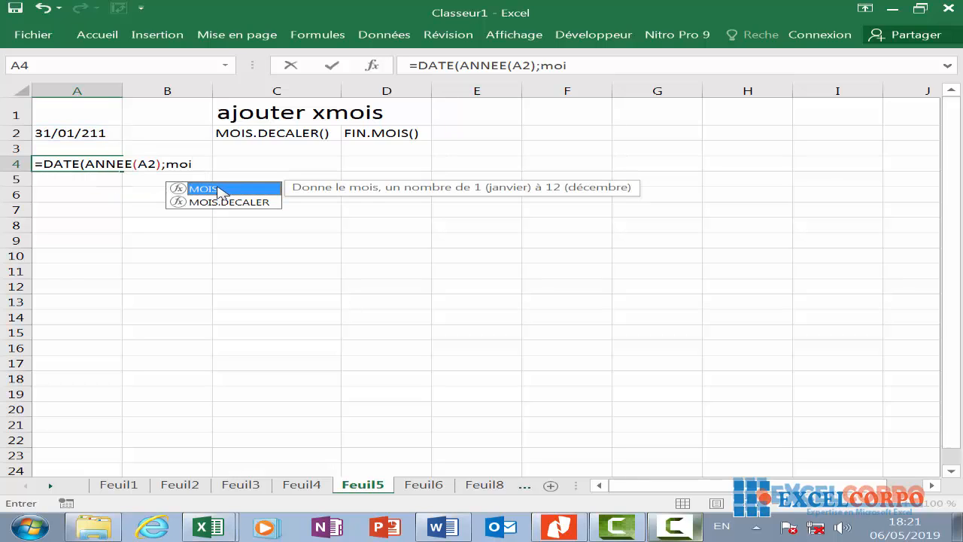
double_click(218, 191)
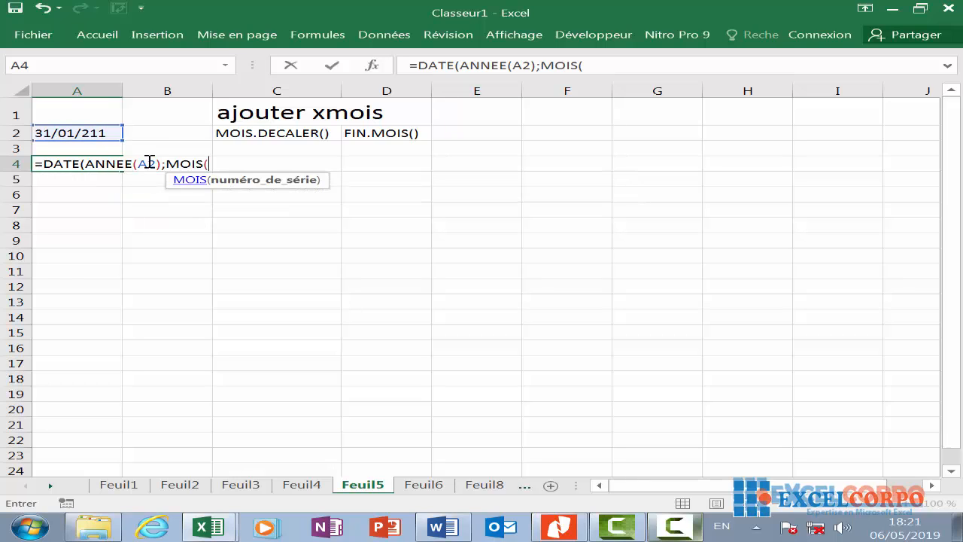
click(104, 132)
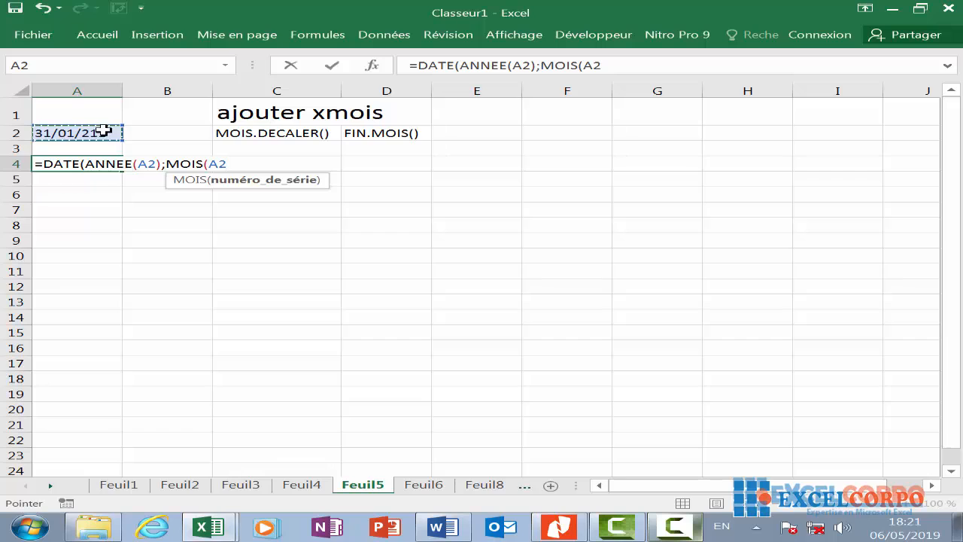
text()+)
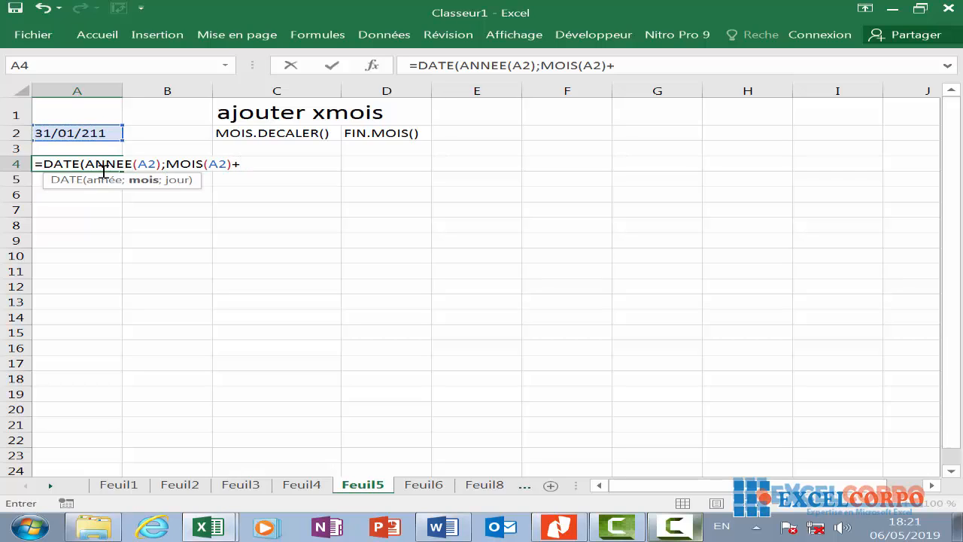
text(3;)
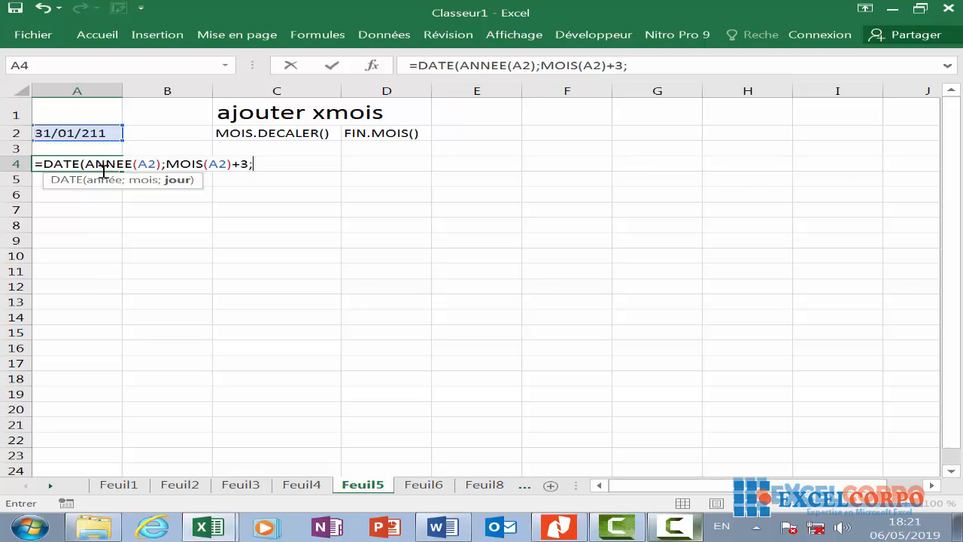
Complete the DATE formula in cell A4 with JOUR(A2) as the day argument and enter it
text(jp)
key(BackSpace)
text(o)
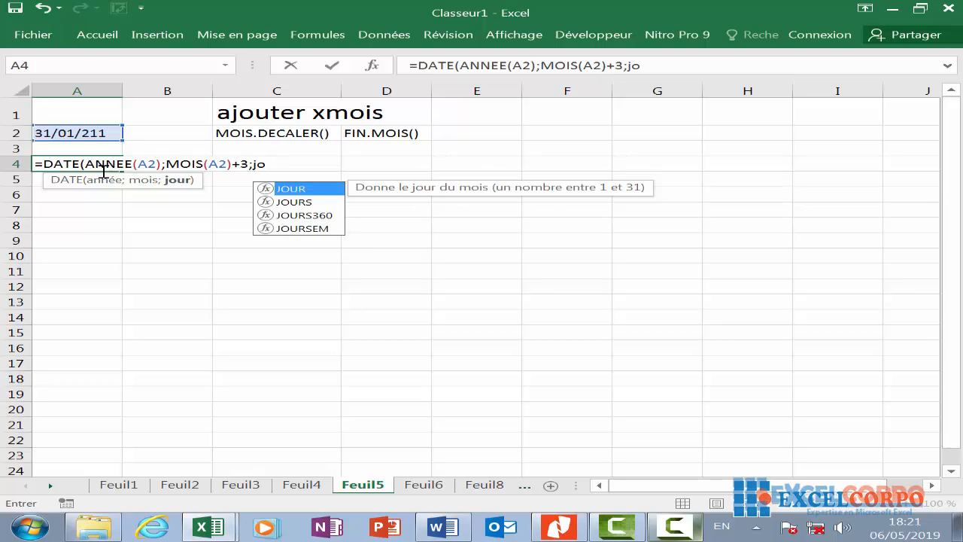
double_click(301, 189)
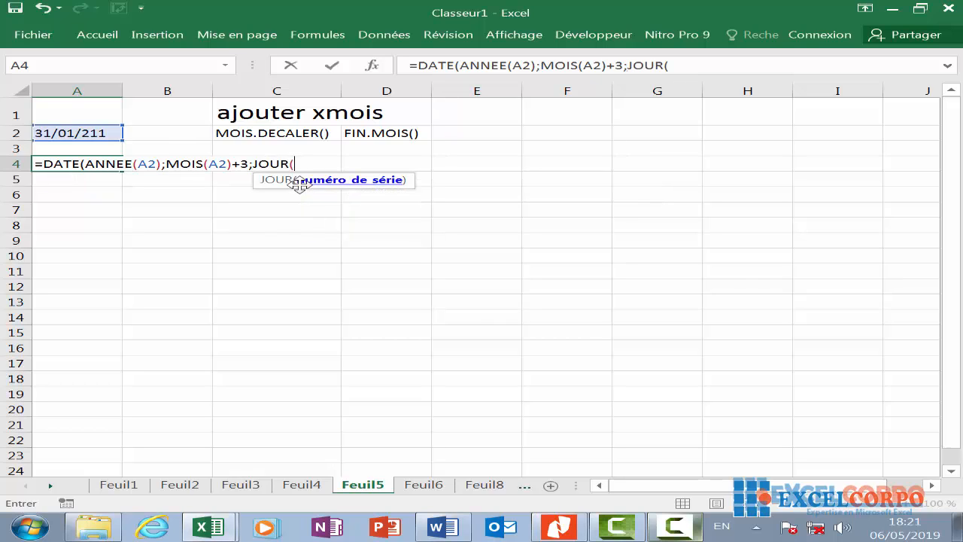
click(80, 134)
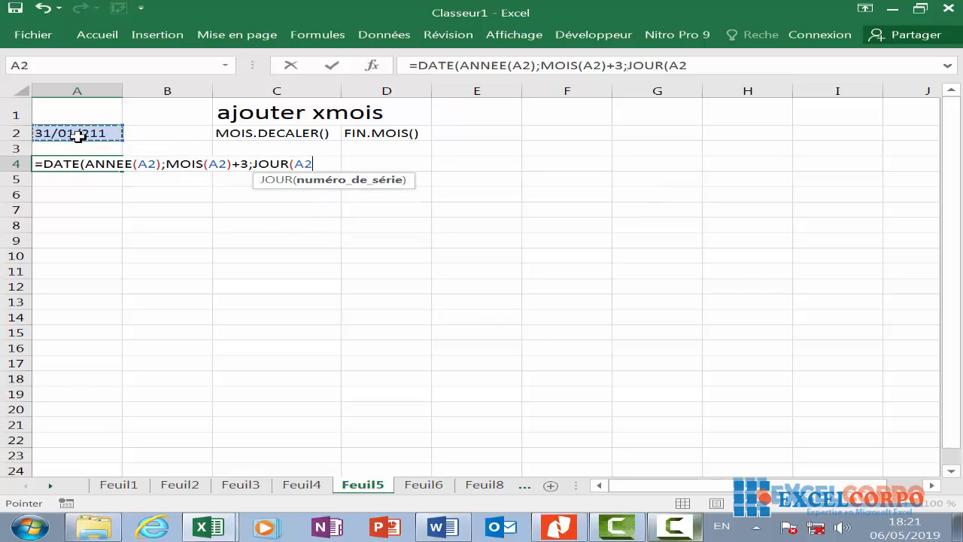
text())
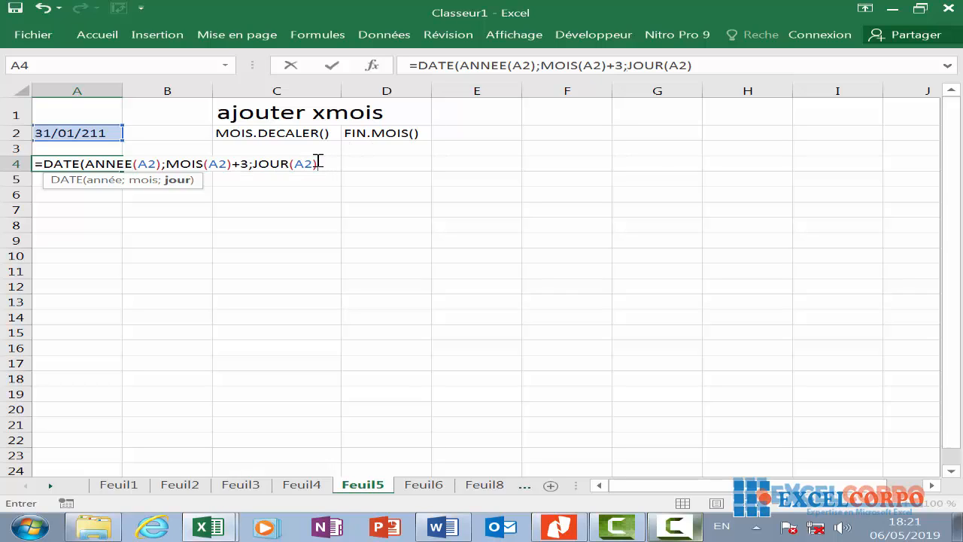
key(Return)
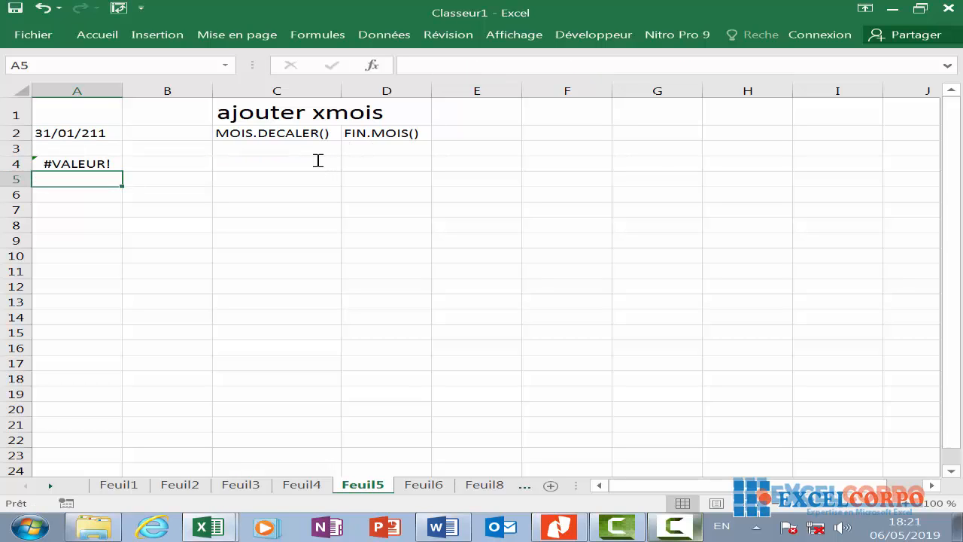
Open the DATE formula in cell A4 to check its arguments, and re-enter it
double_click(110, 163)
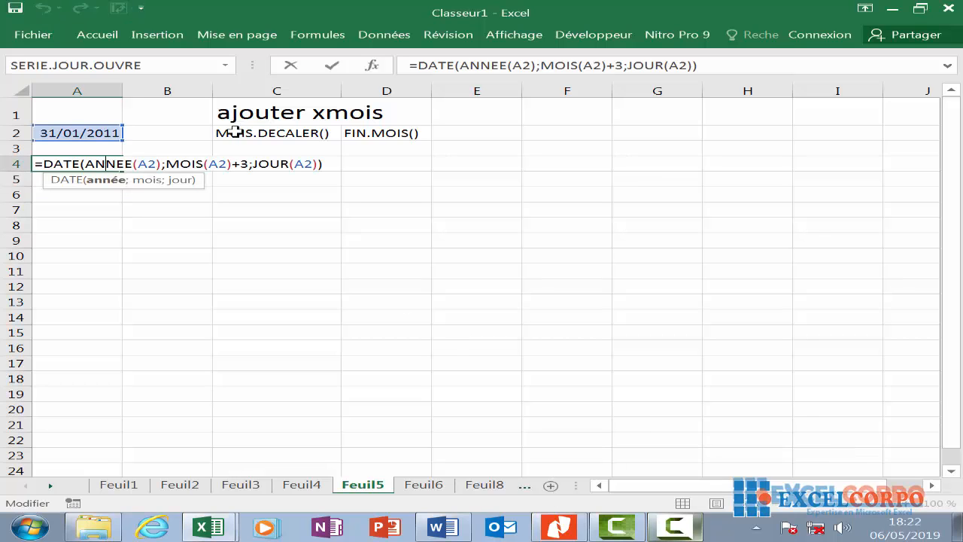
key(Return)
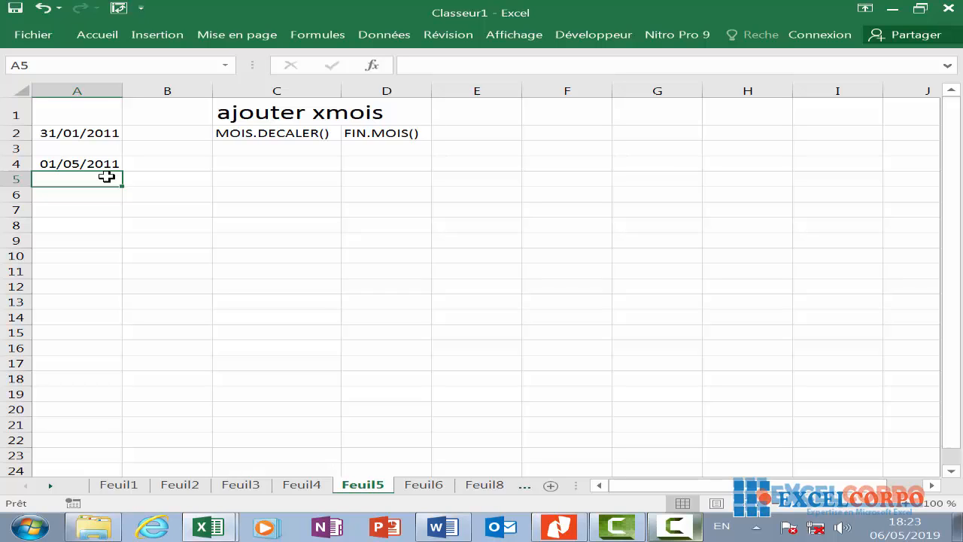
click(87, 164)
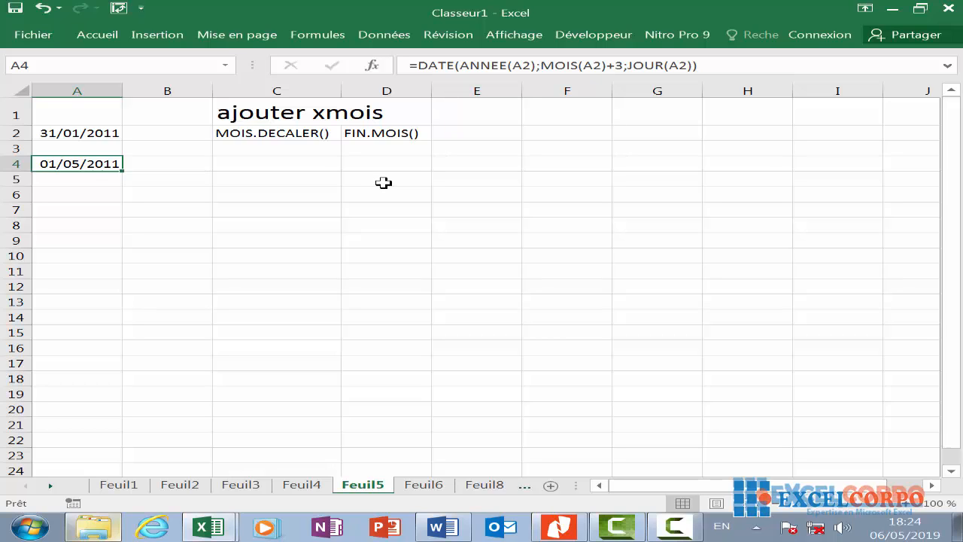
For cell C3, look up MOIS.DECALER among the Date & Heure functions and examine its Date_départ and Mois arguments
click(298, 133)
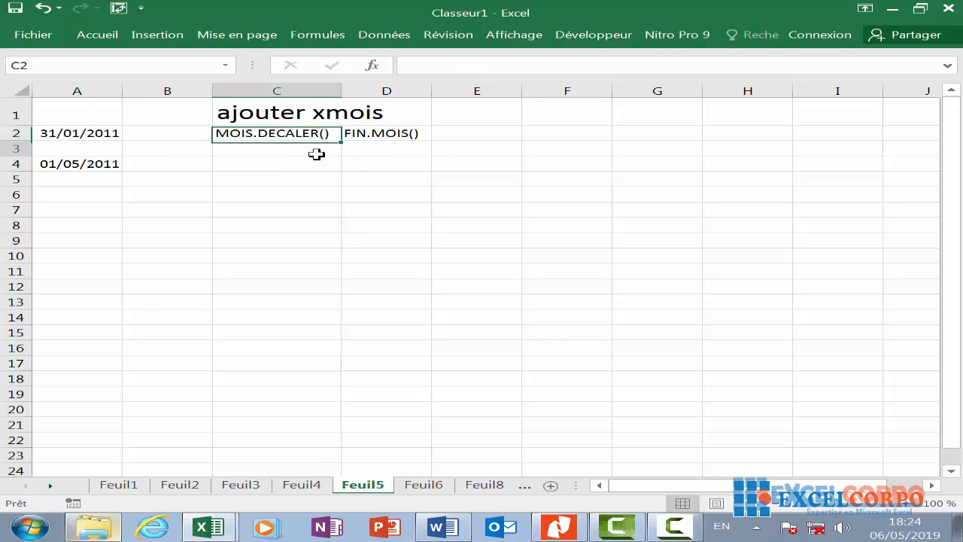
click(316, 151)
click(371, 65)
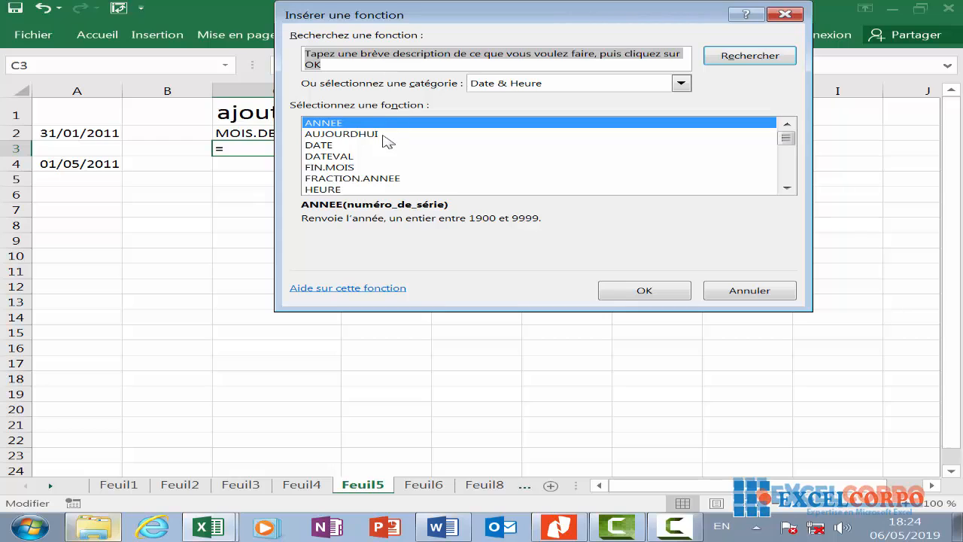
click(379, 147)
scroll(380, 186, down, 2)
click(380, 190)
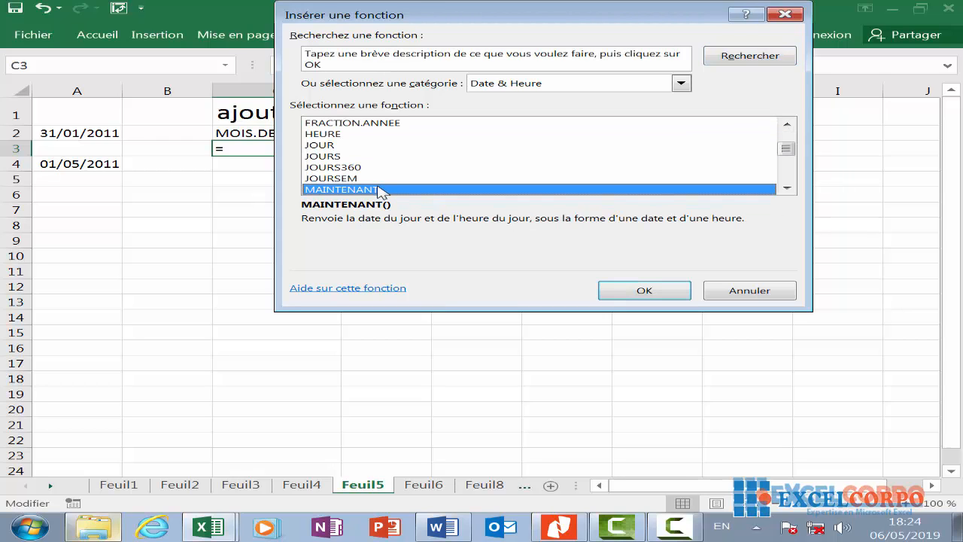
key(Down)
key(Down)
key(Down)
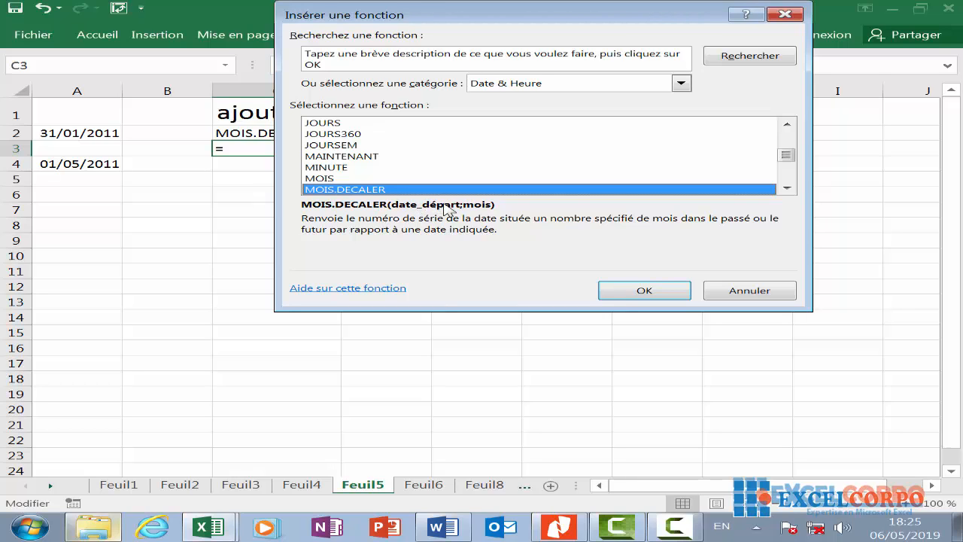
click(604, 296)
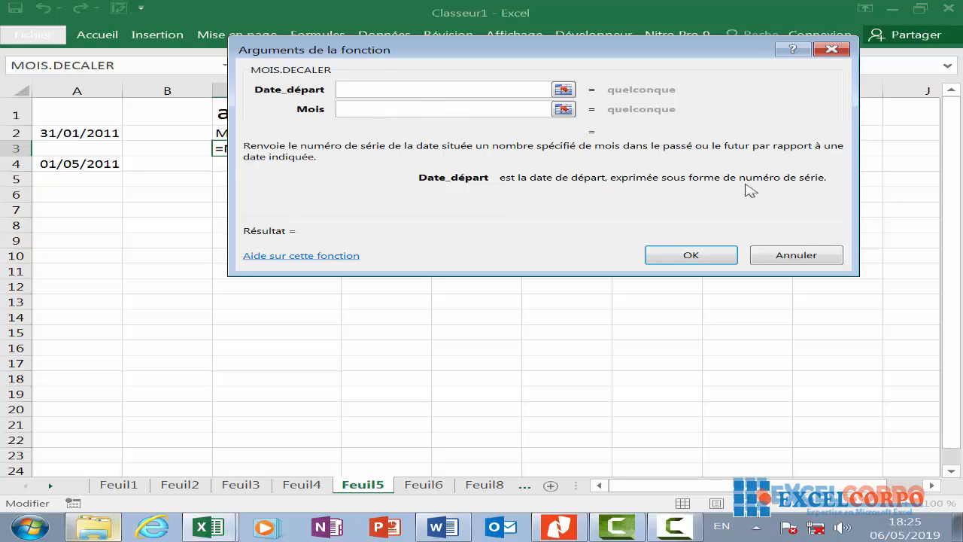
click(374, 109)
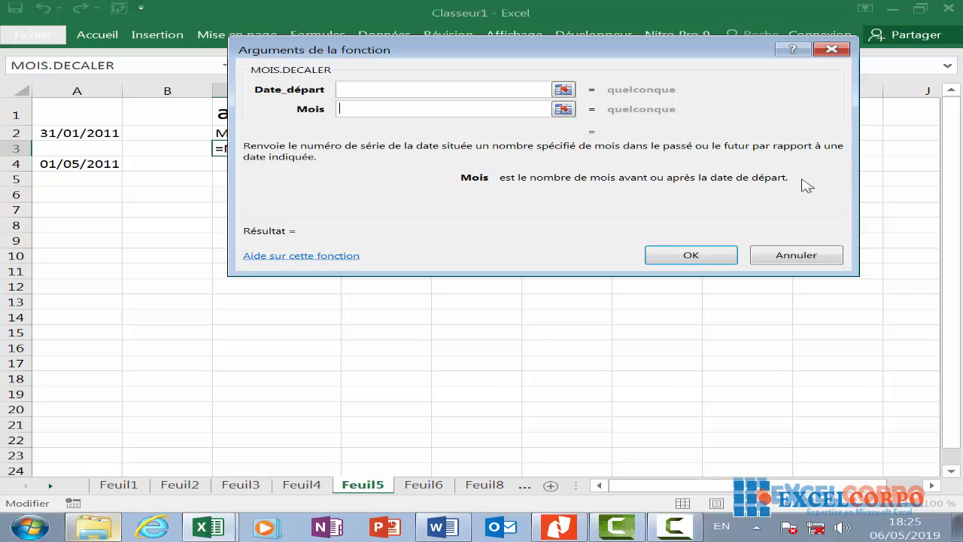
click(832, 49)
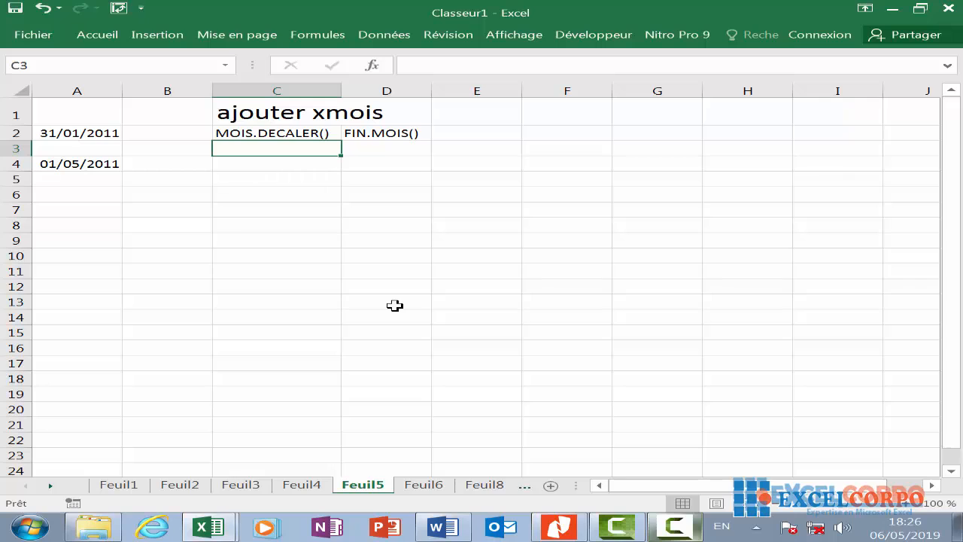
Try to enter the formula =MOIS.DECALER("31 avril" in cell C3
click(236, 159)
click(271, 153)
text(=mois)
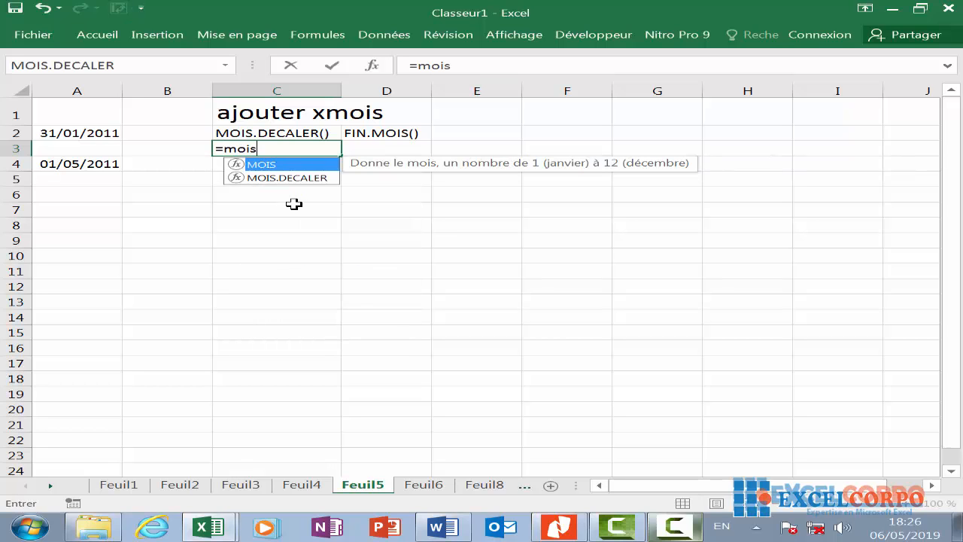
double_click(316, 178)
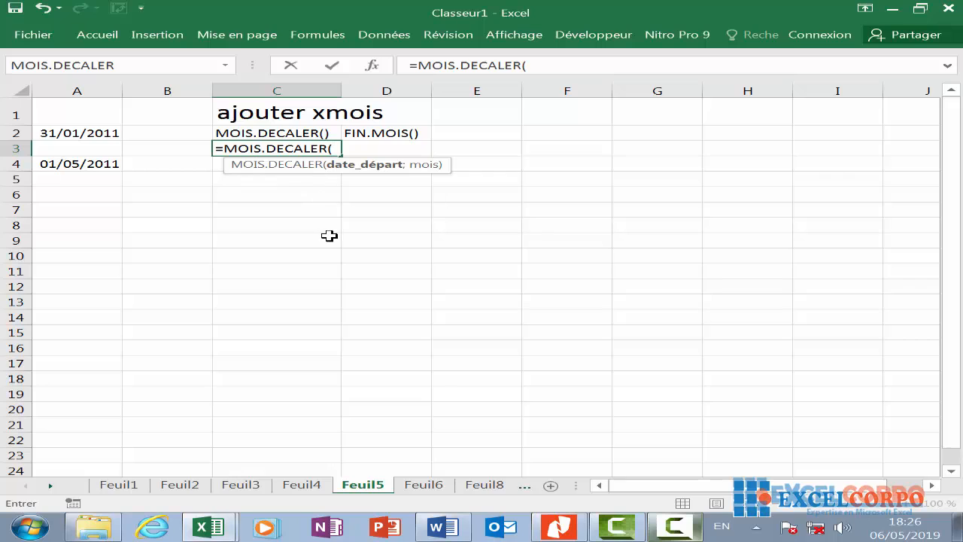
text("31 avril)
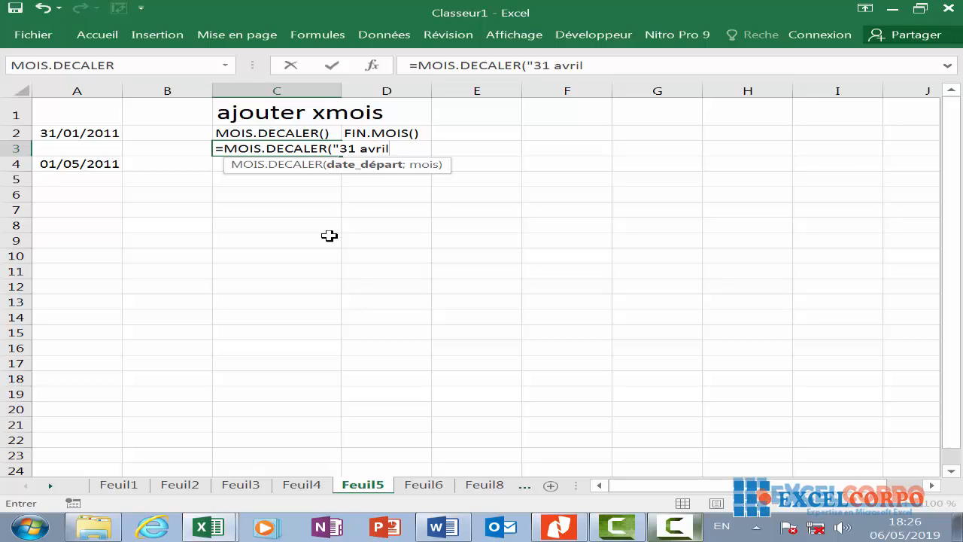
text(")
key(Return)
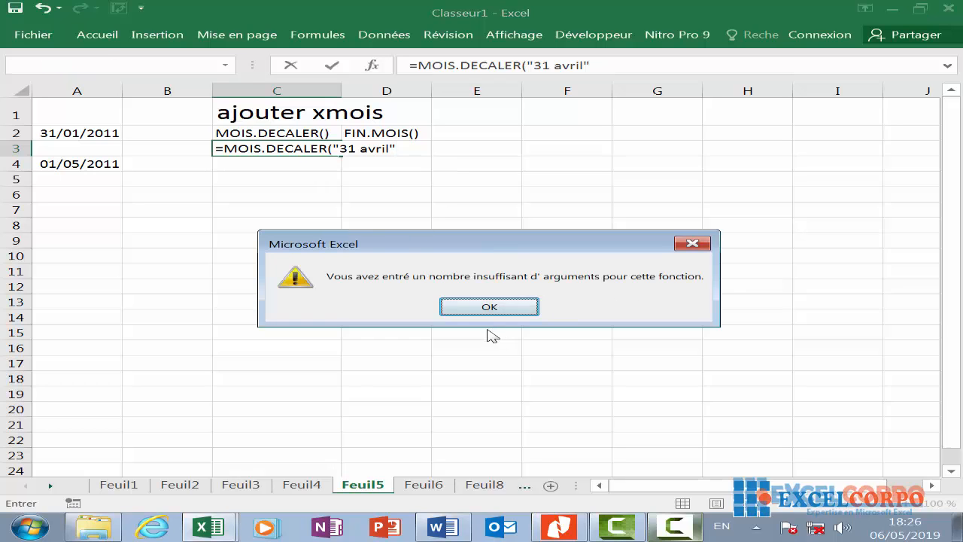
click(487, 308)
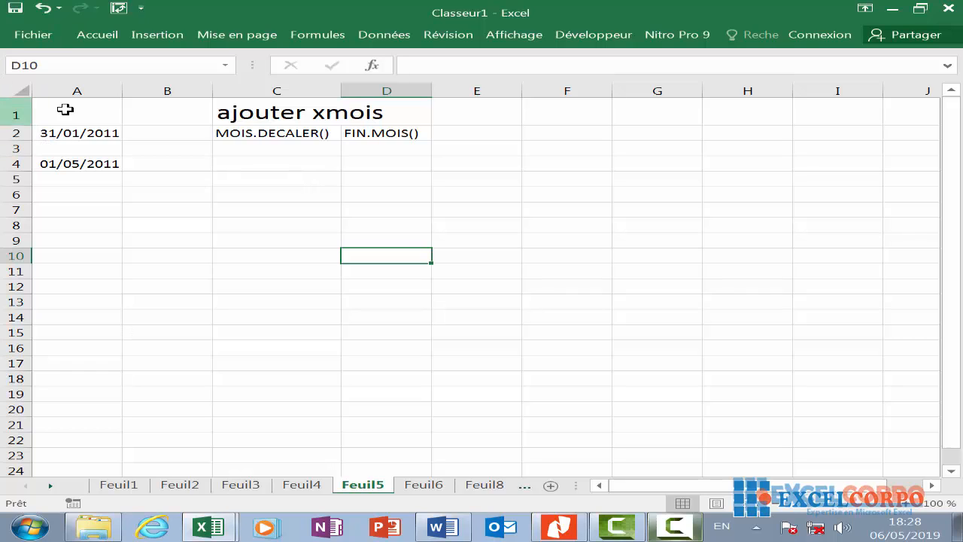
In cell C3, begin a DATE formula with ANNEE(AUJOURDHUI()) as the year argument
click(95, 144)
click(106, 134)
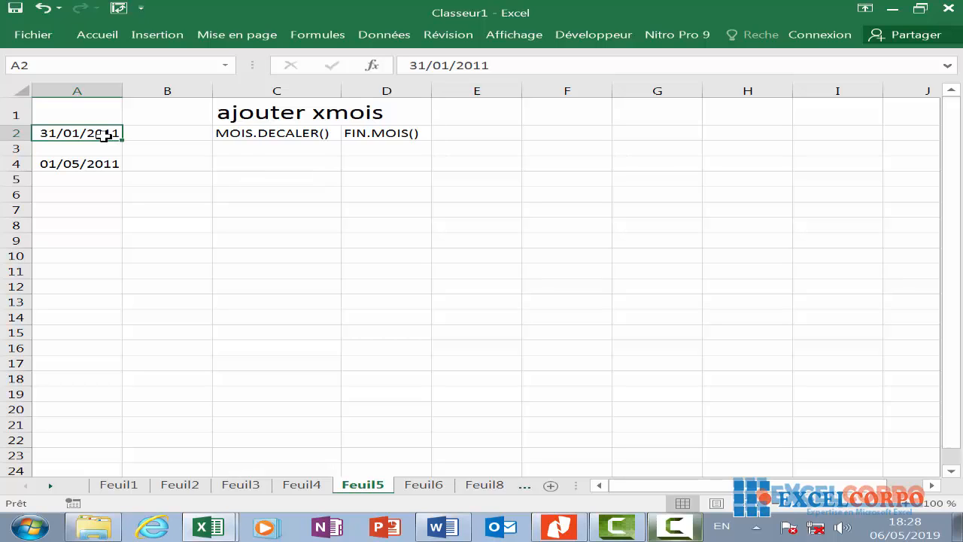
click(279, 150)
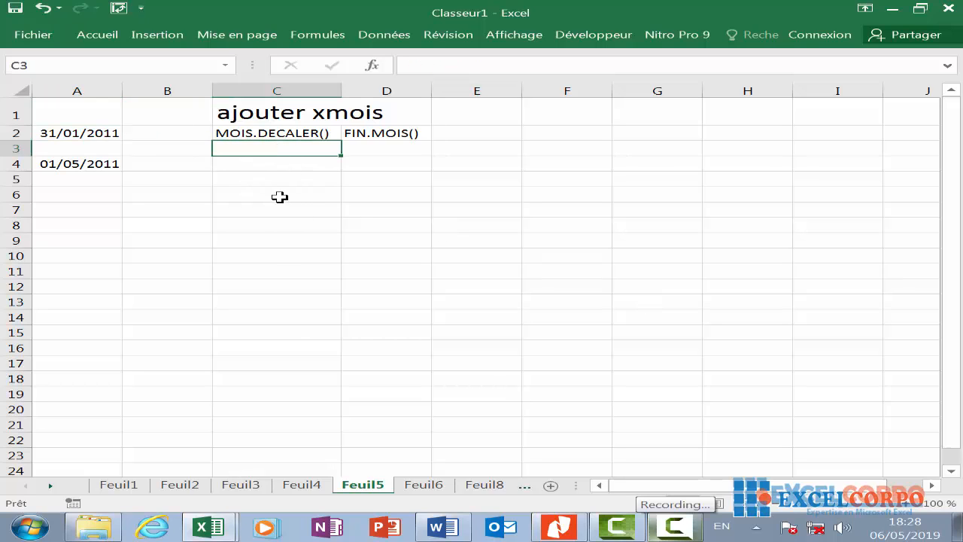
text(=)
text(DATE(an)
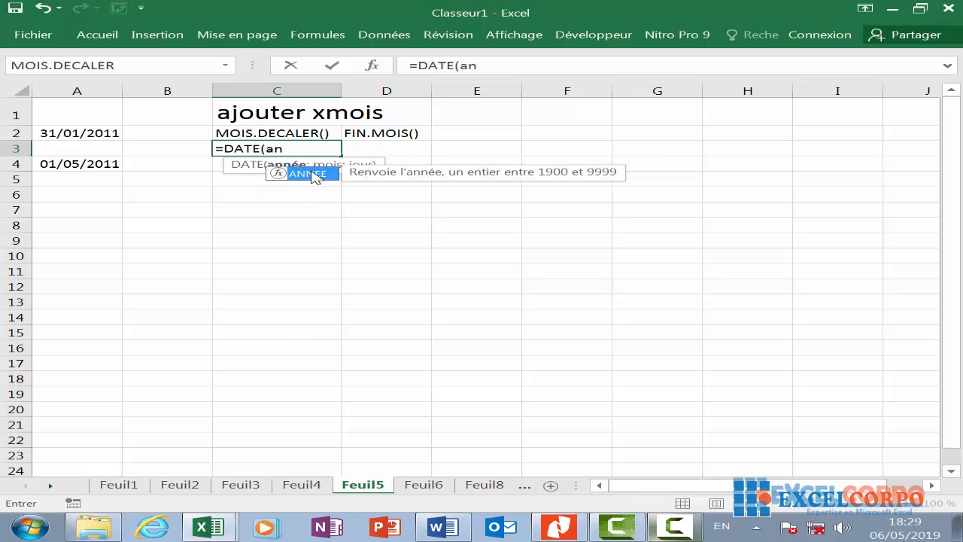
double_click(311, 172)
text(a)
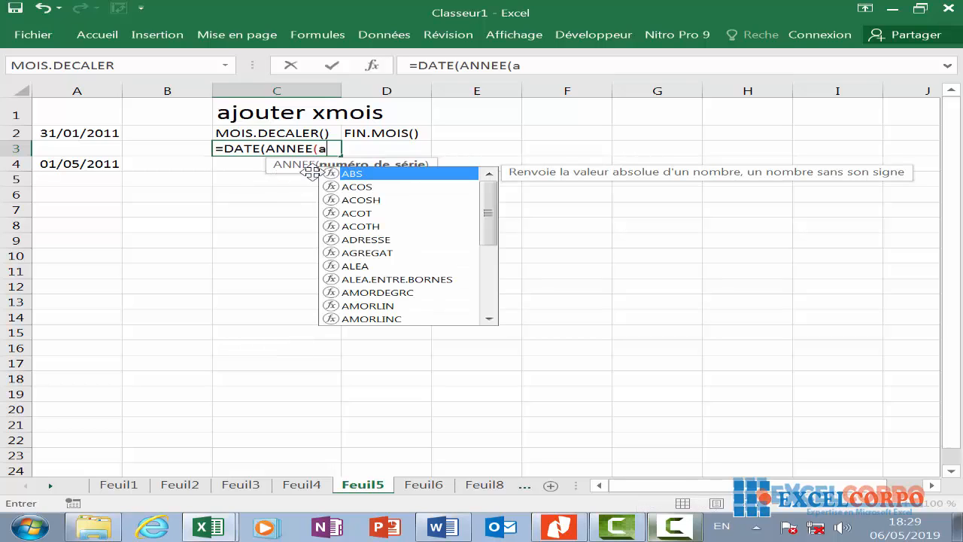
text(u)
double_click(374, 175)
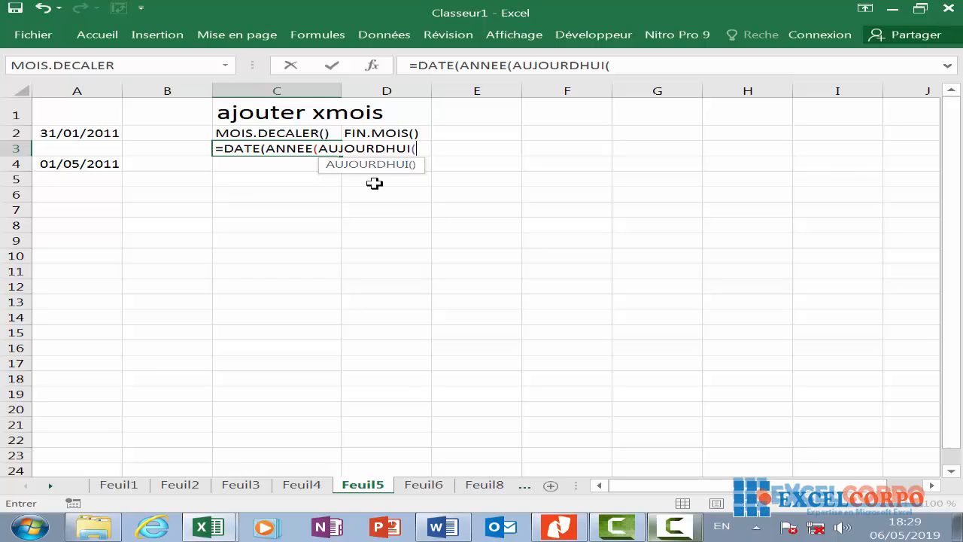
text()))
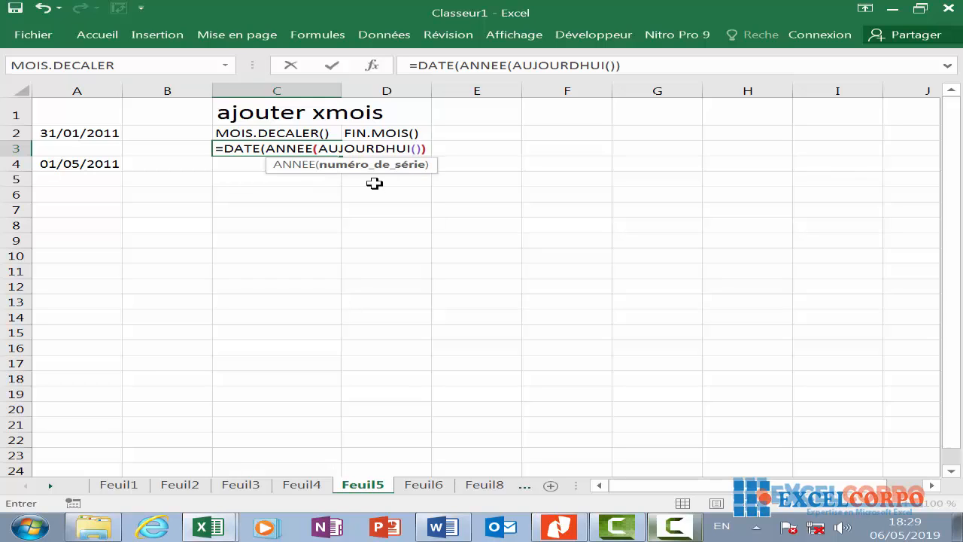
text(;)
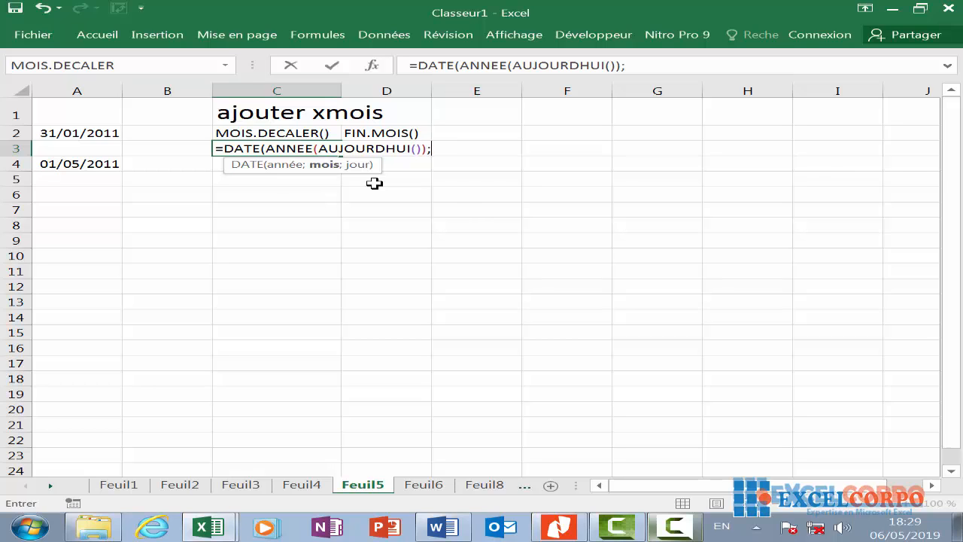
Complete the DATE formula in cell C3 with MOIS(A2) as the month and JOUR(A2) as the day, accepting the proposed parenthesis correction
text(moi)
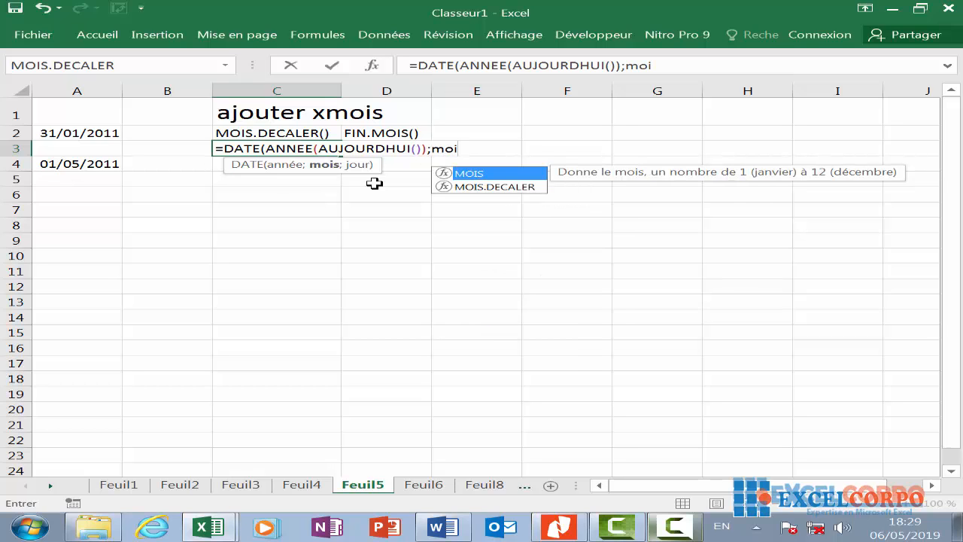
double_click(475, 174)
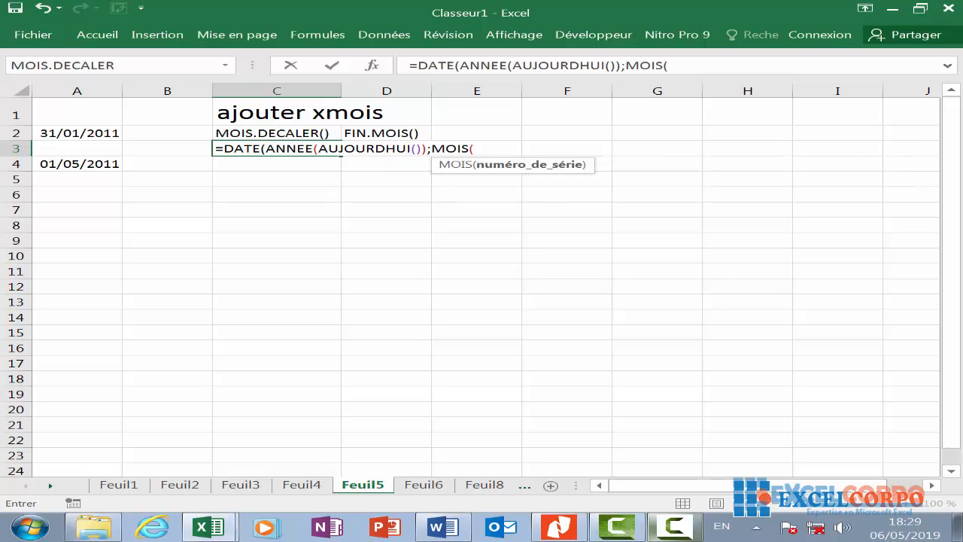
click(92, 133)
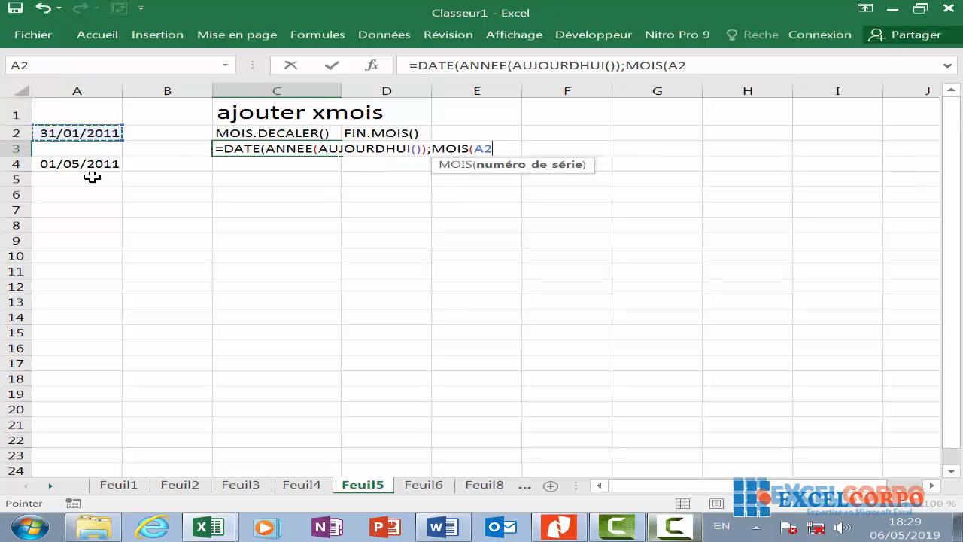
text();)
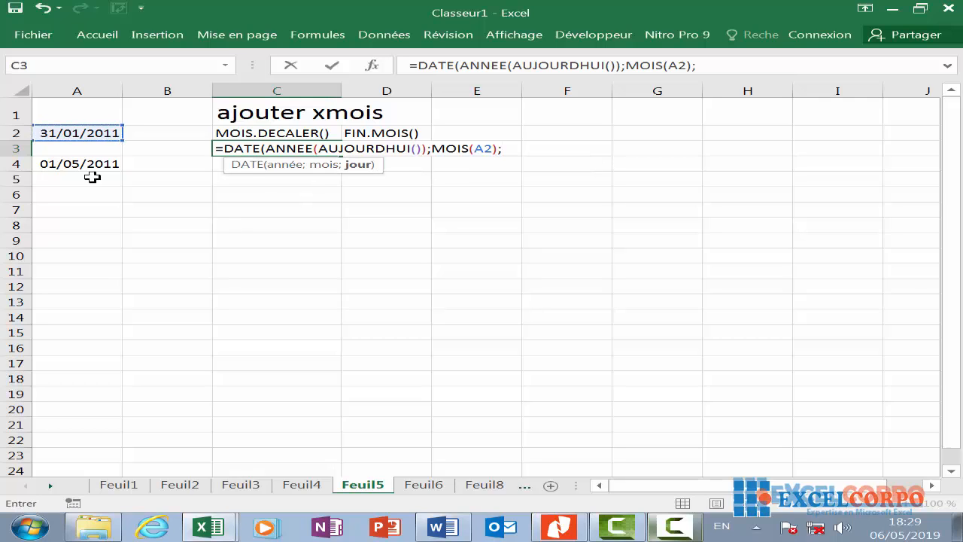
text(jo)
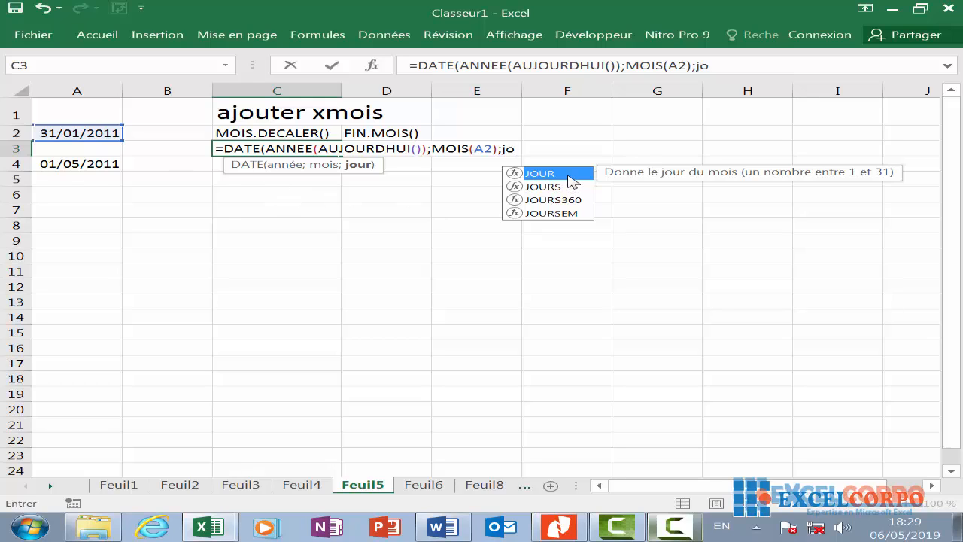
double_click(567, 173)
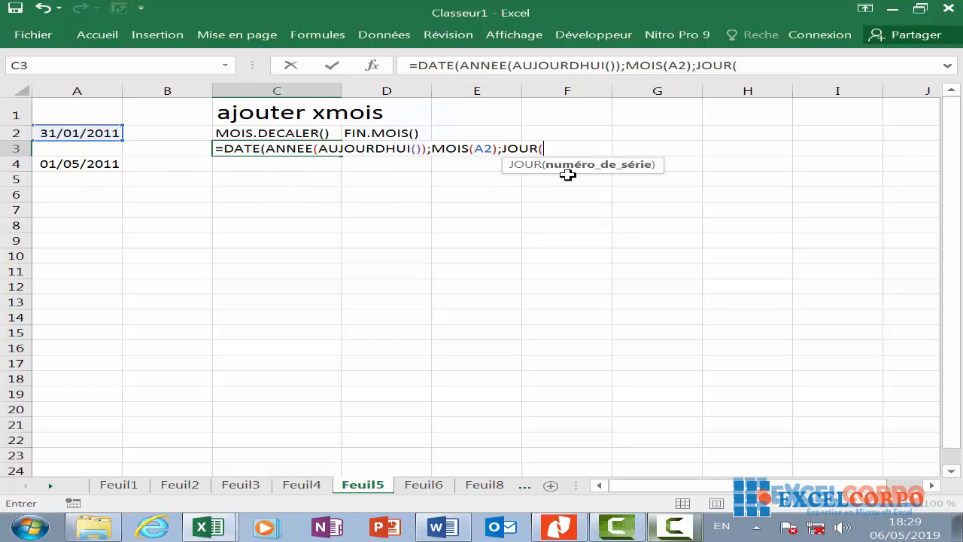
click(78, 133)
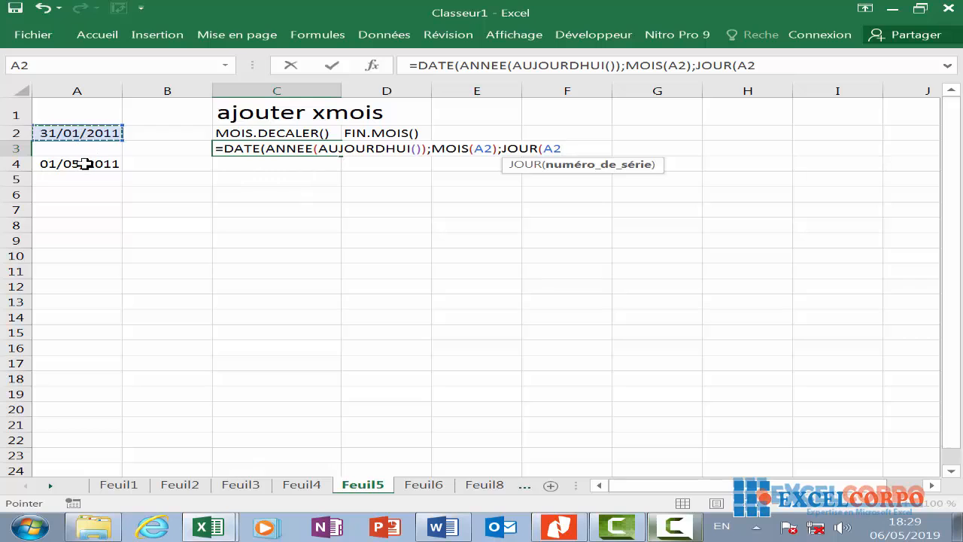
text())
key(Return)
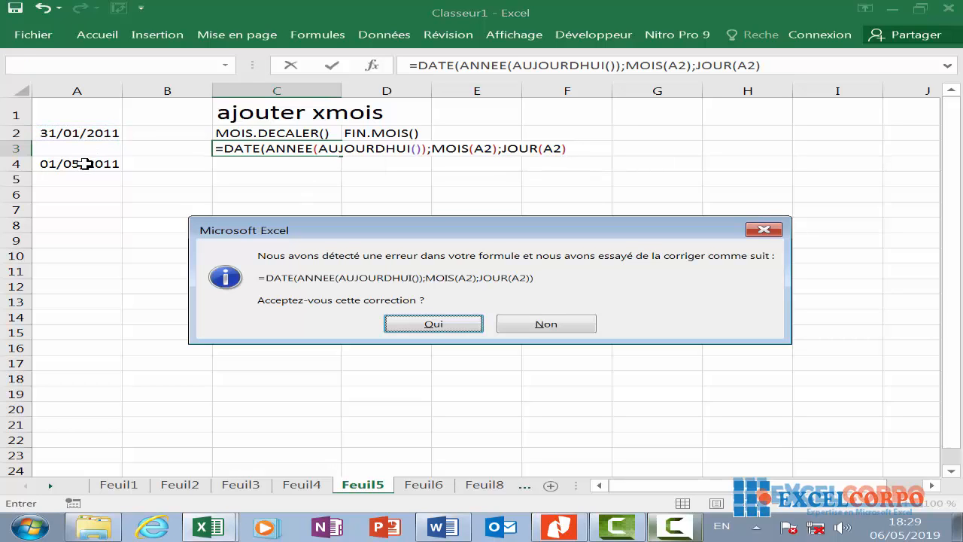
click(452, 323)
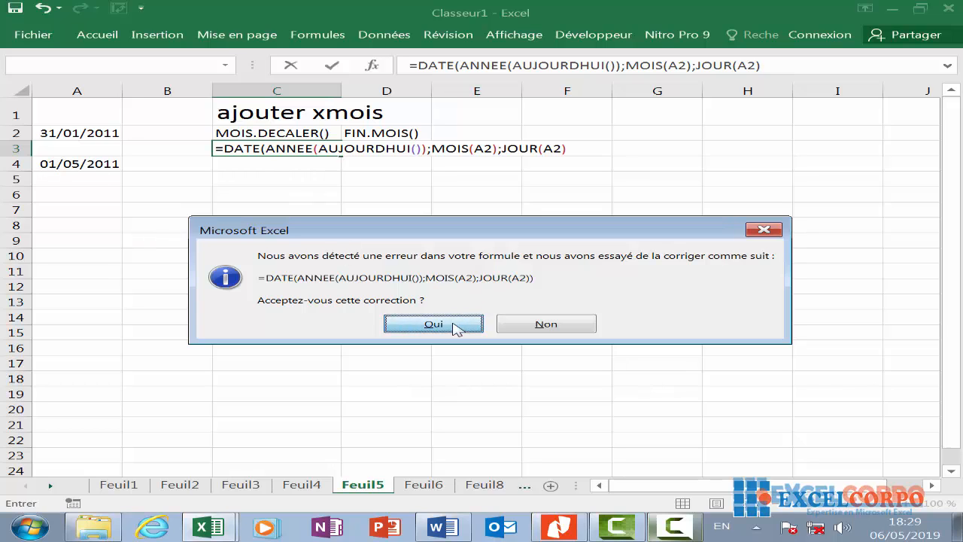
Format the DATE result in cell C3 as a short day/month/year date
click(305, 148)
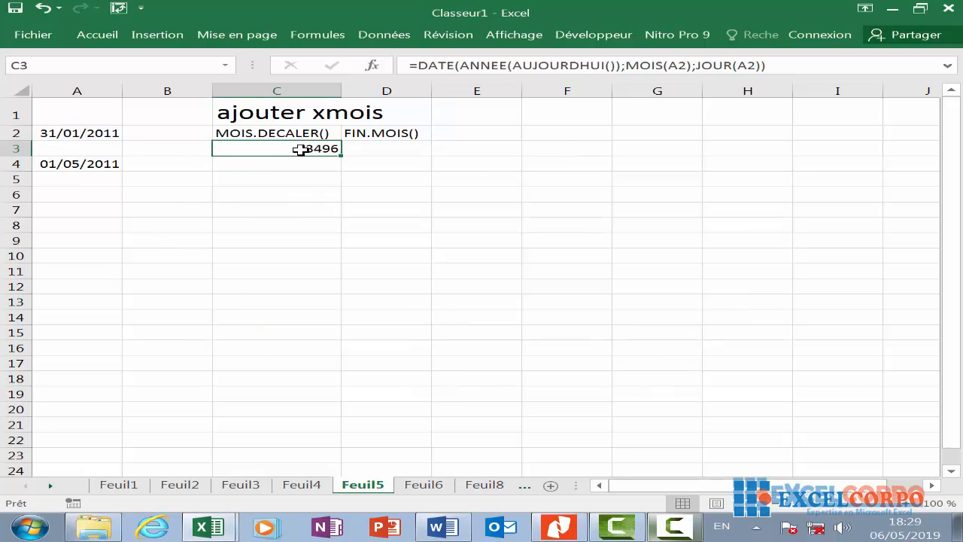
right_click(311, 145)
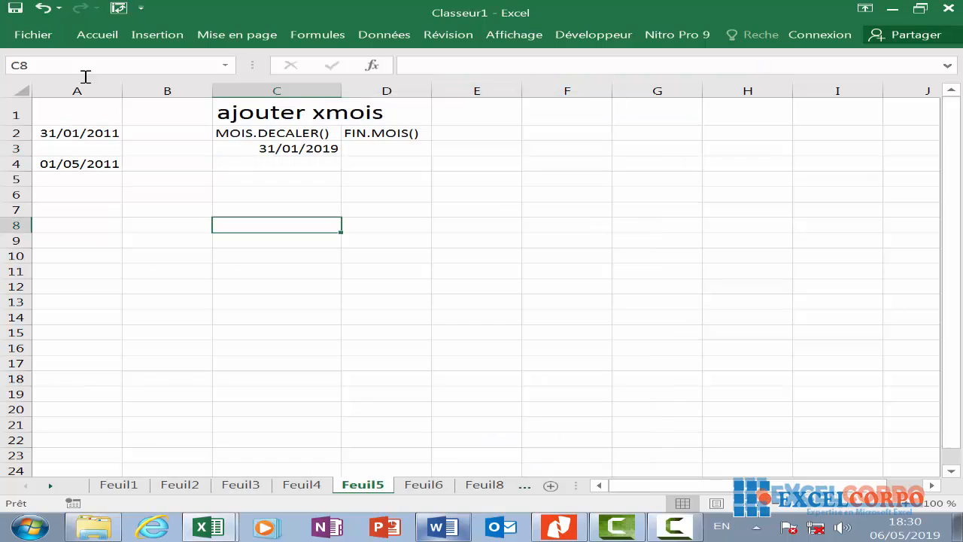
click(272, 148)
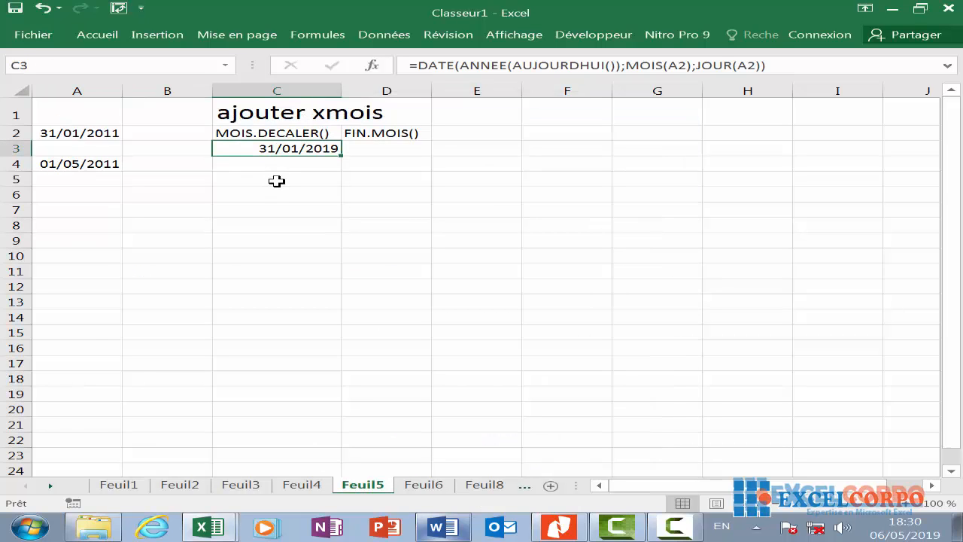
Enter a MOIS.DECALER formula in cell C5 that adds 6 months to the date in C3
click(283, 178)
text(=)
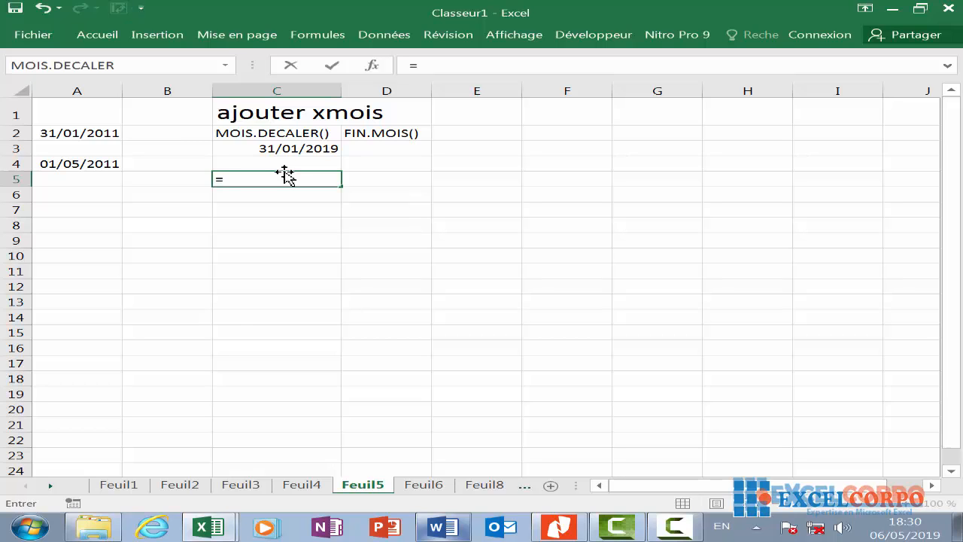
text(moi)
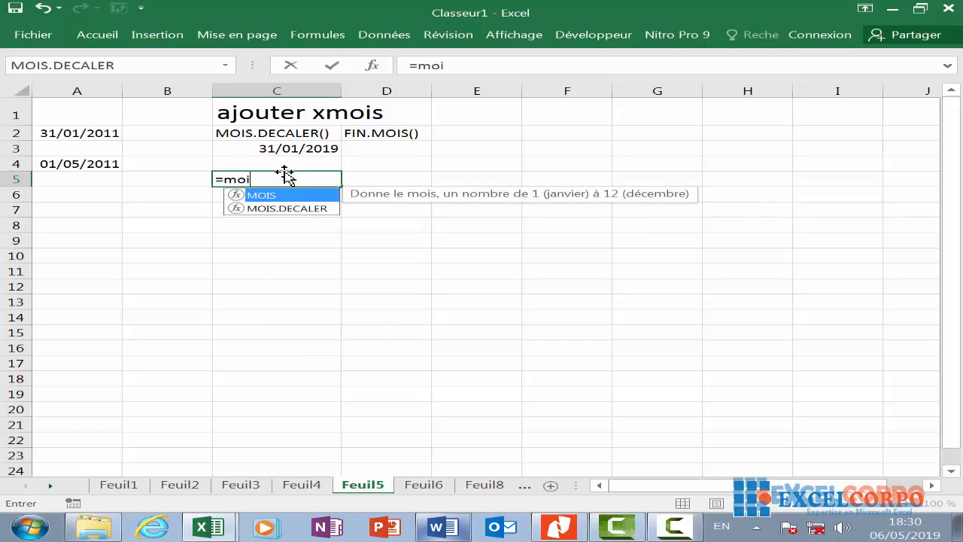
double_click(304, 211)
click(274, 149)
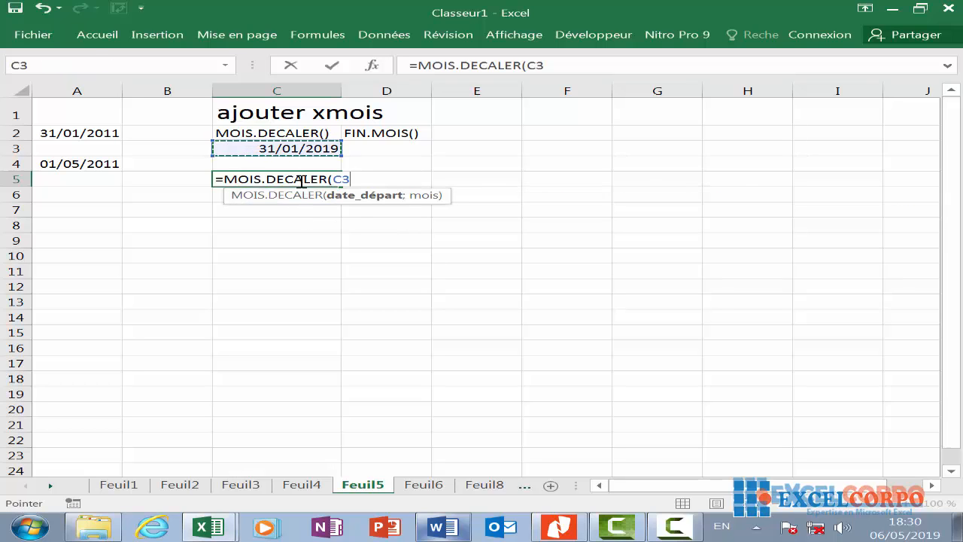
text(;)
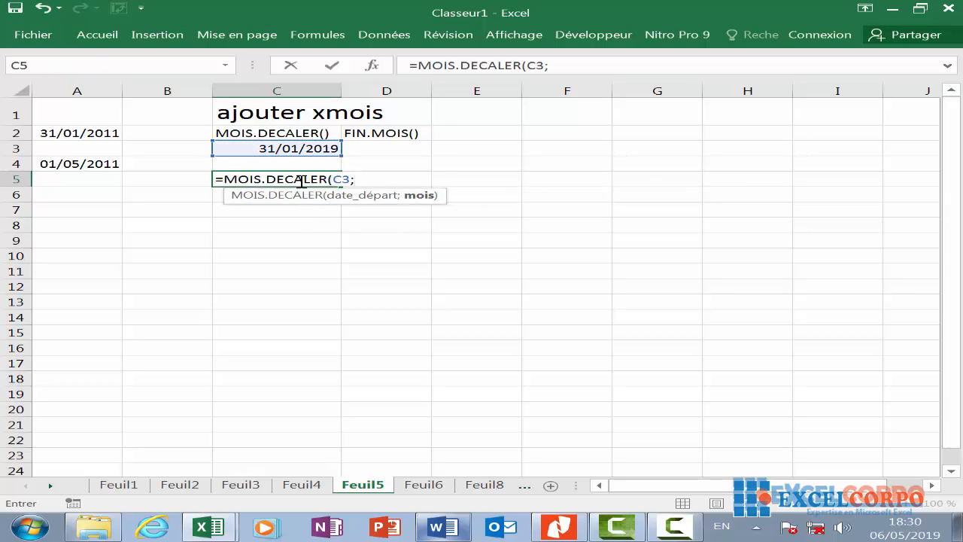
text(6)
key(Return)
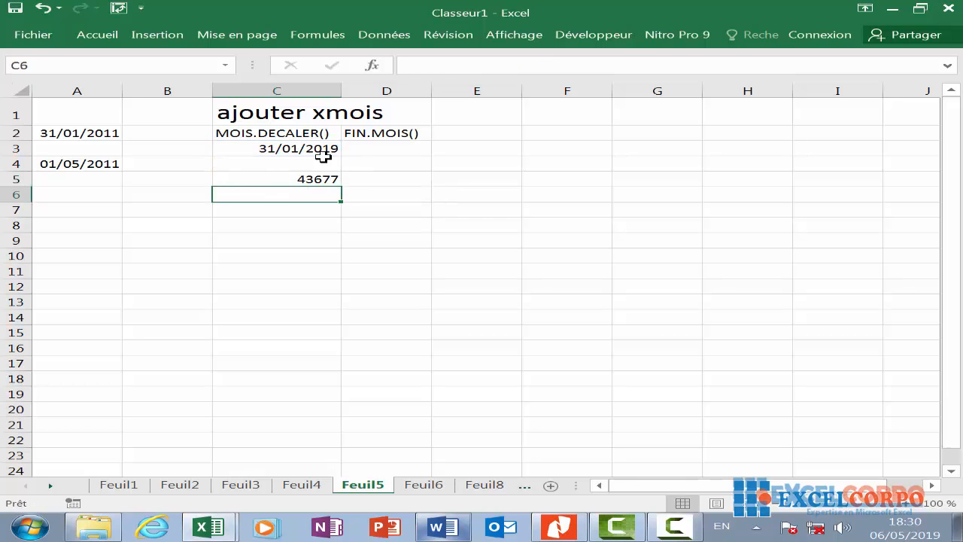
Format cell C5 with the Date category, using the *14/03/2012 type
click(319, 181)
right_click(320, 179)
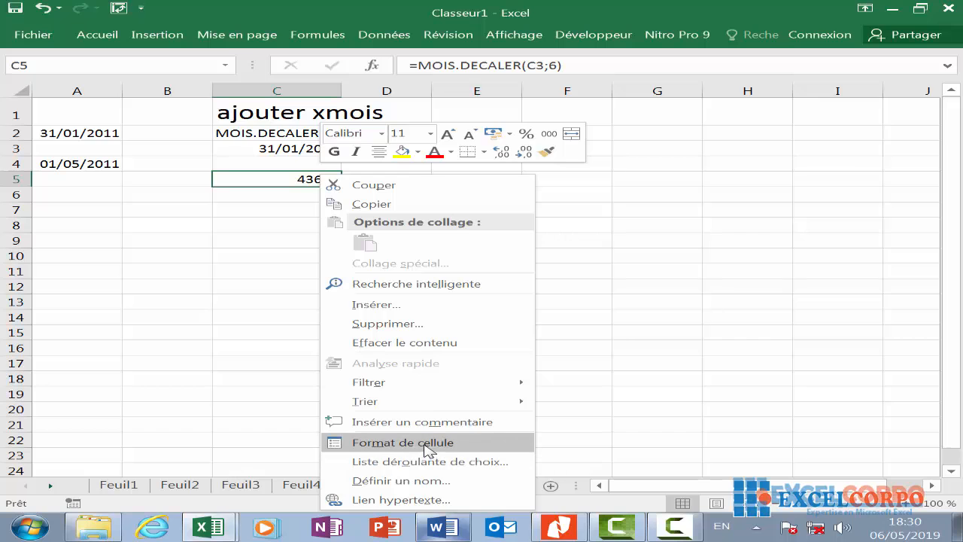
click(421, 444)
click(175, 236)
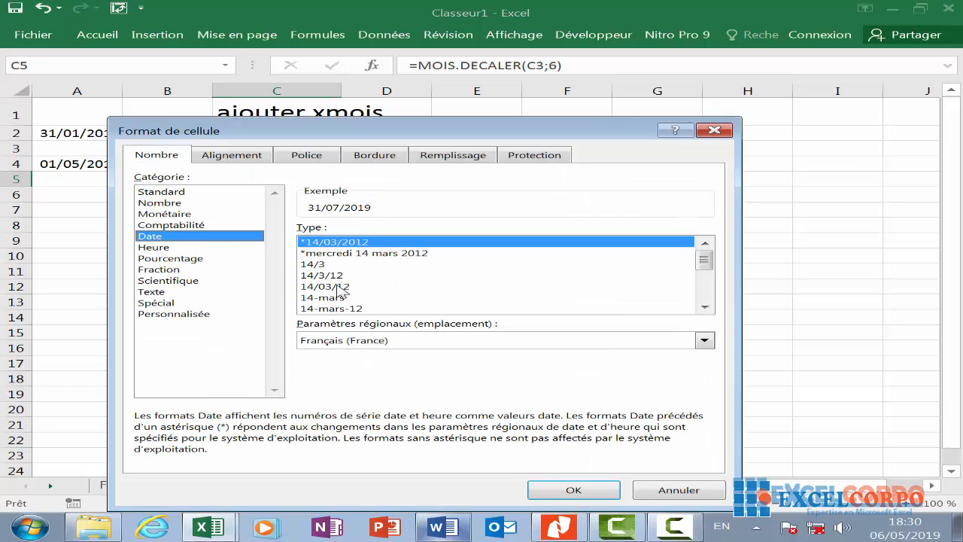
click(585, 487)
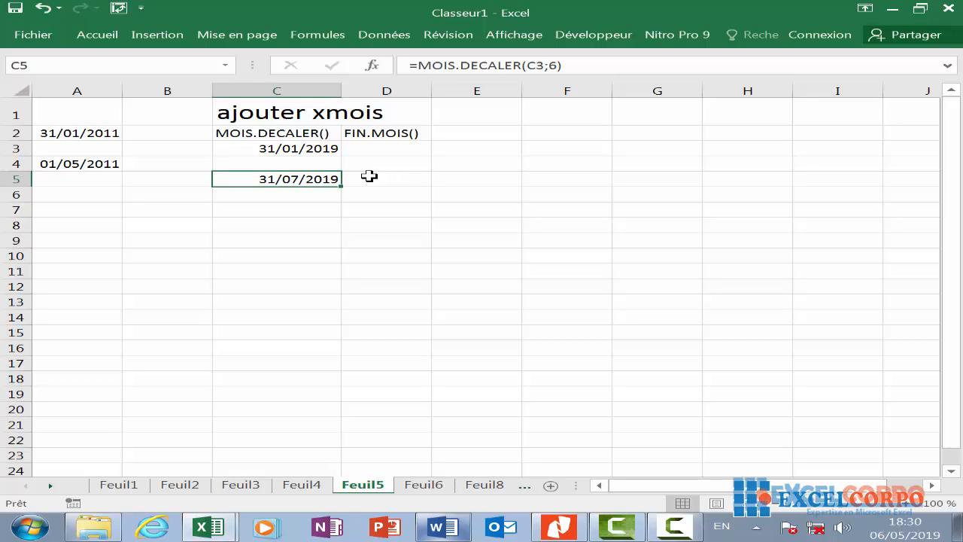
Look up FIN.MOIS among the Date & Heure functions and examine its description and its Date_départ and Mois arguments
click(382, 133)
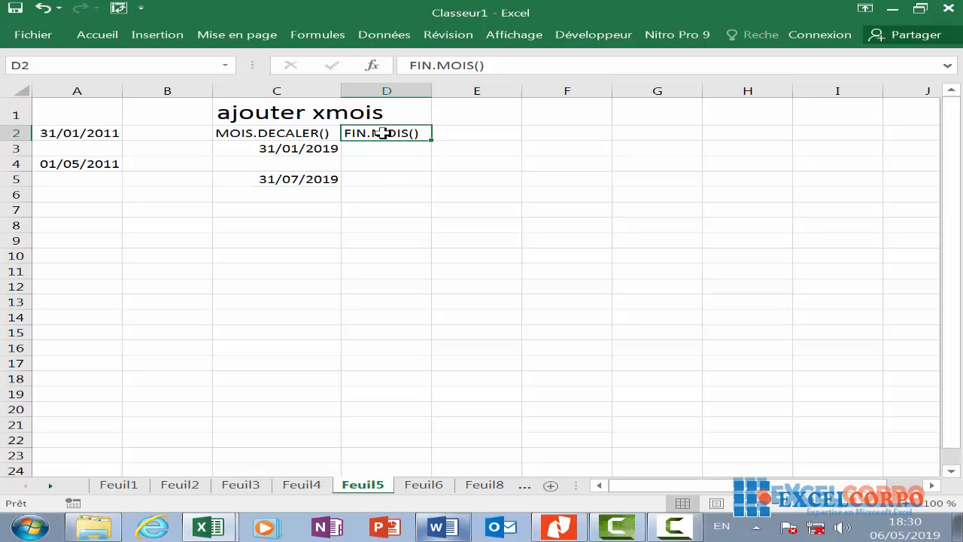
click(371, 66)
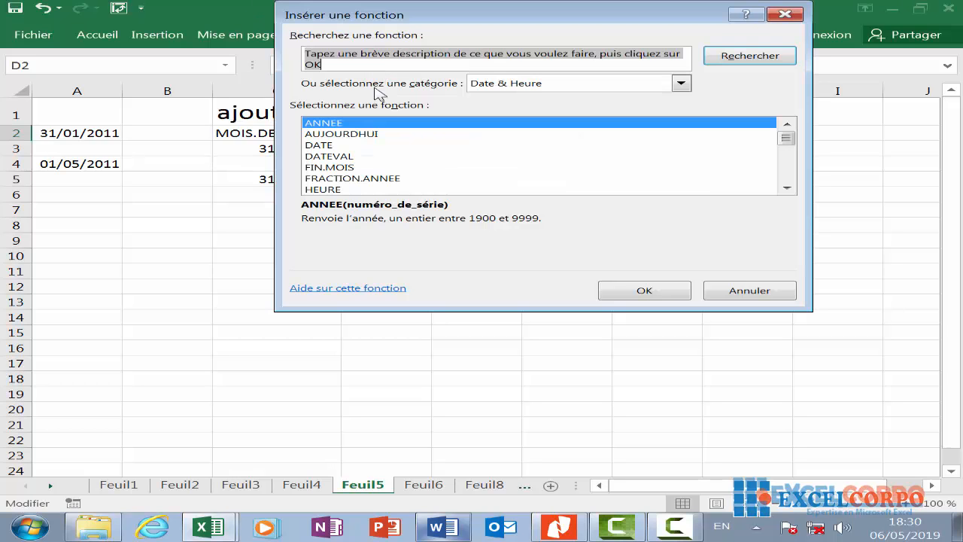
click(378, 157)
click(377, 166)
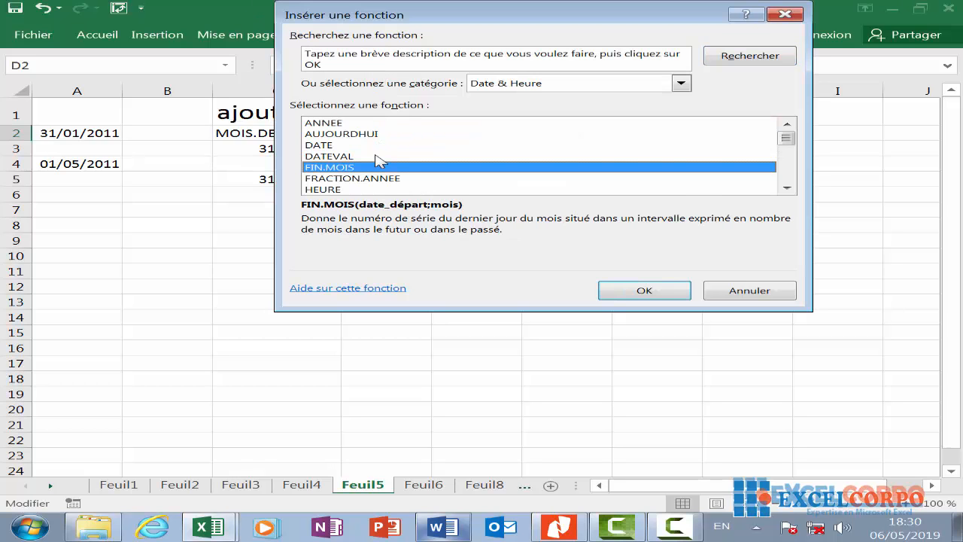
click(375, 157)
click(379, 167)
click(659, 297)
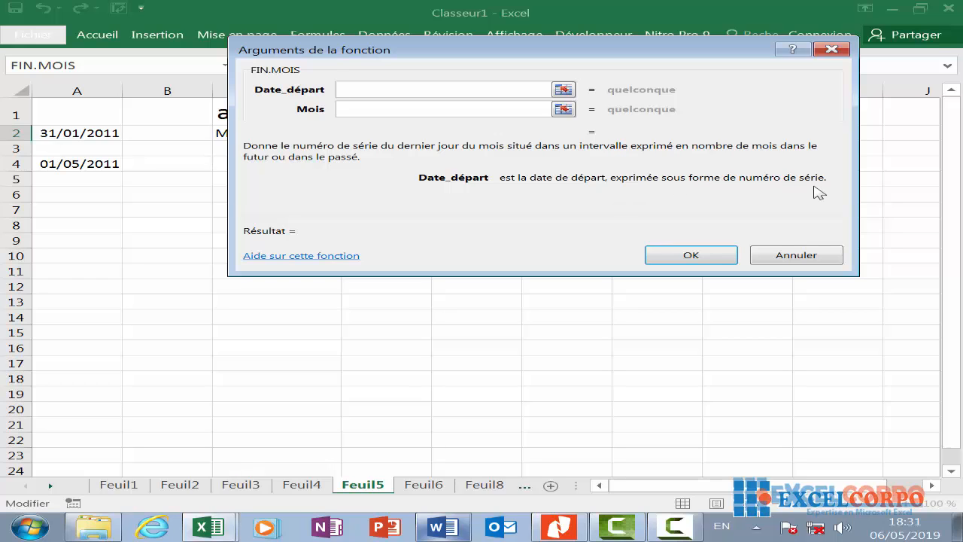
click(339, 110)
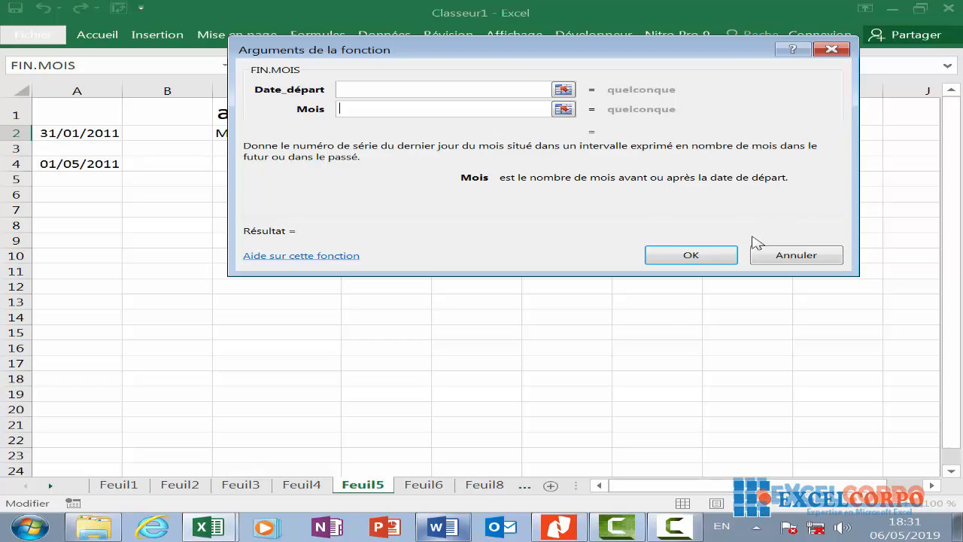
click(683, 254)
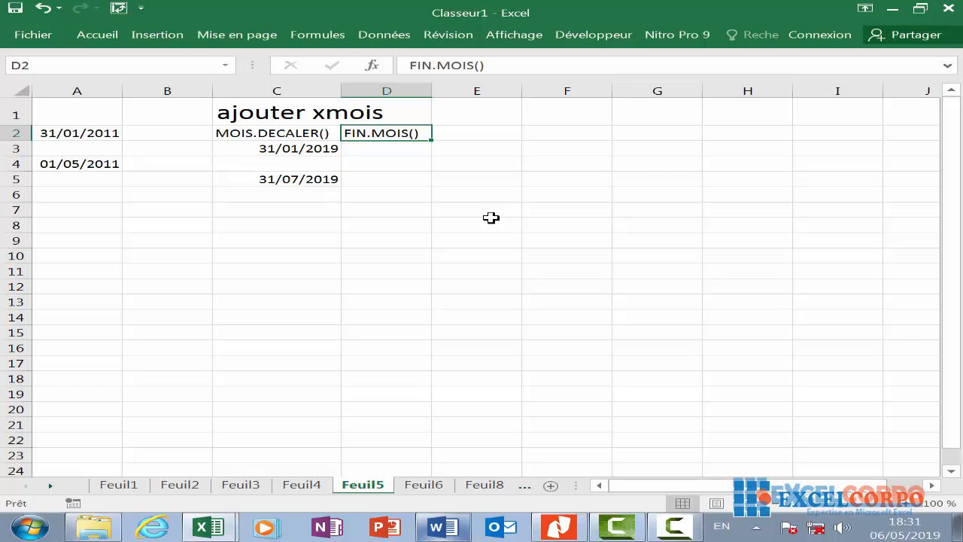
right_click(320, 138)
click(595, 154)
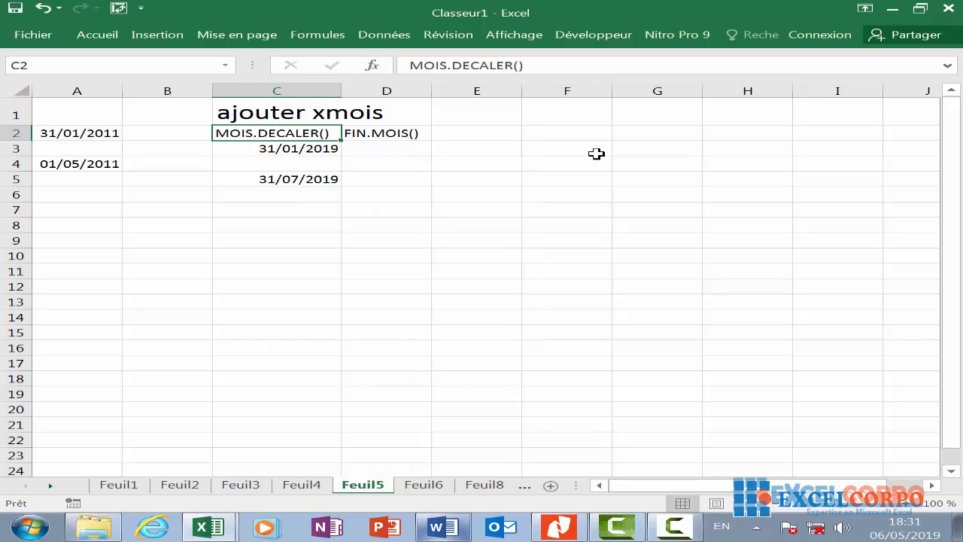
Enter the formula =FIN.MOIS(AUJOURDHUI();3) in cell D3, under the FIN.MOIS() heading
click(404, 148)
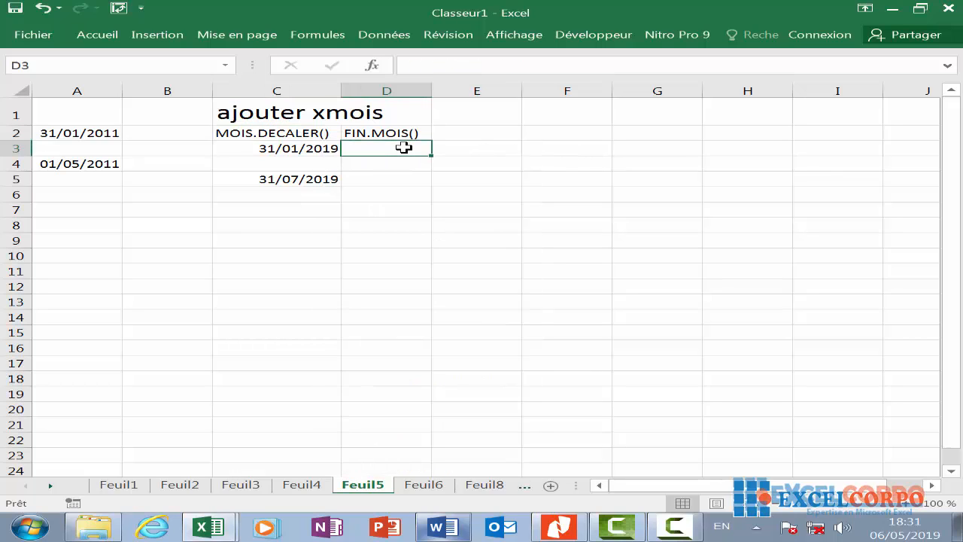
text(=)
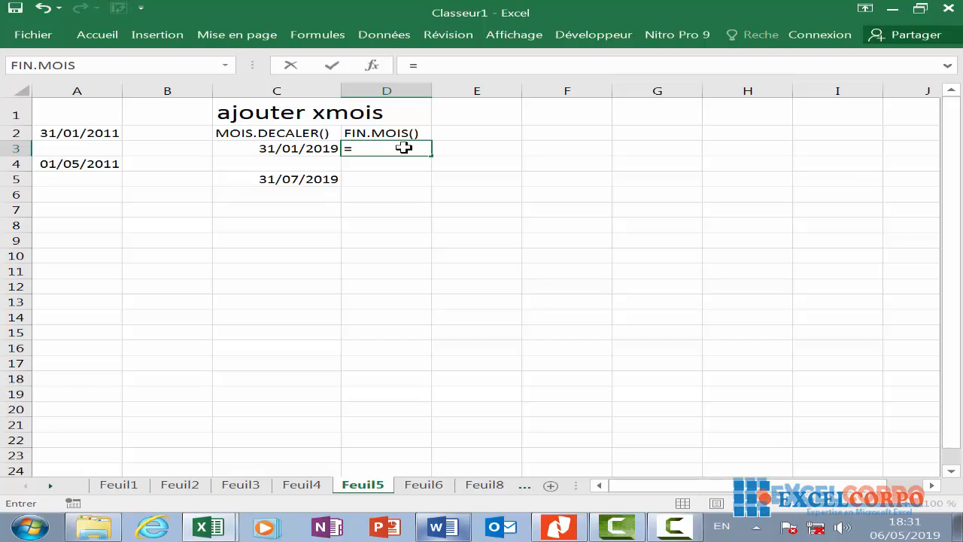
text(fi)
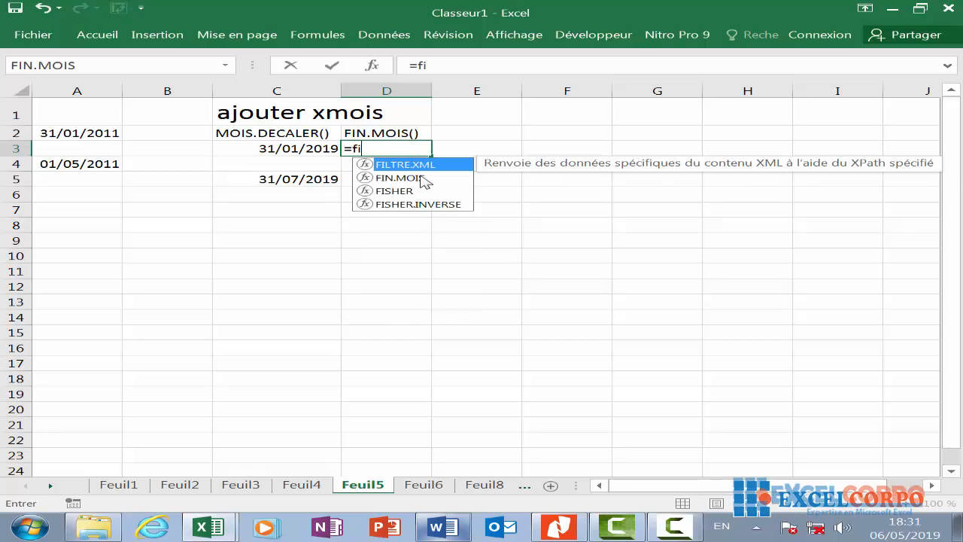
click(425, 179)
double_click(423, 179)
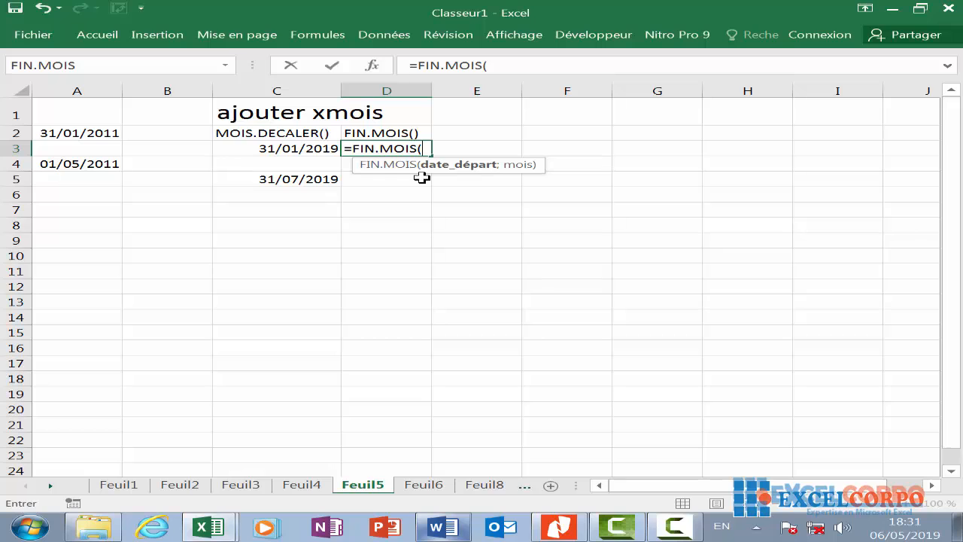
text(au)
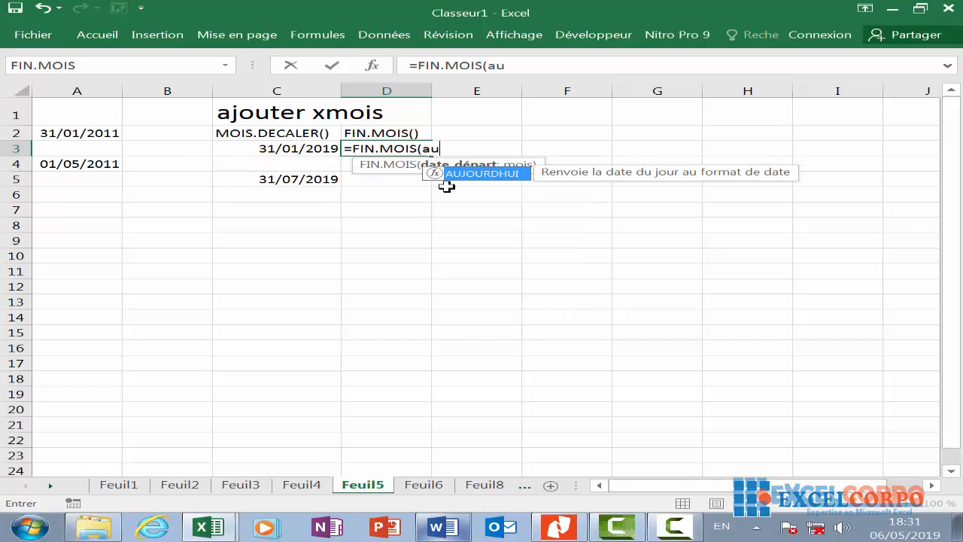
double_click(478, 174)
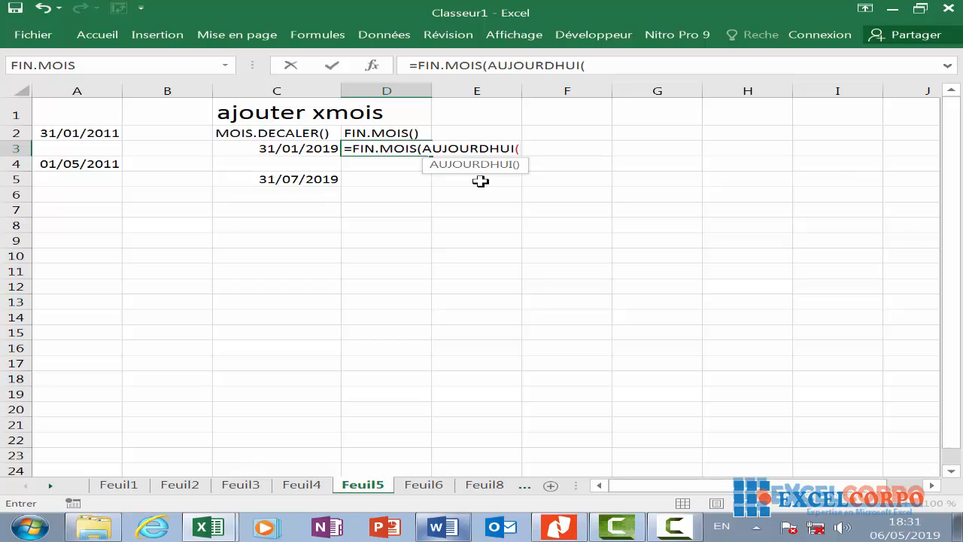
text();)
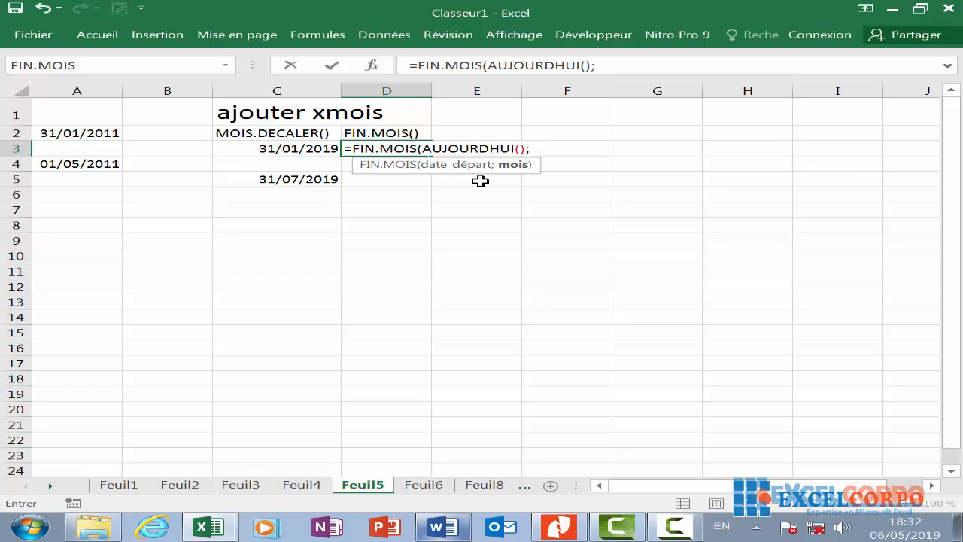
text(3))
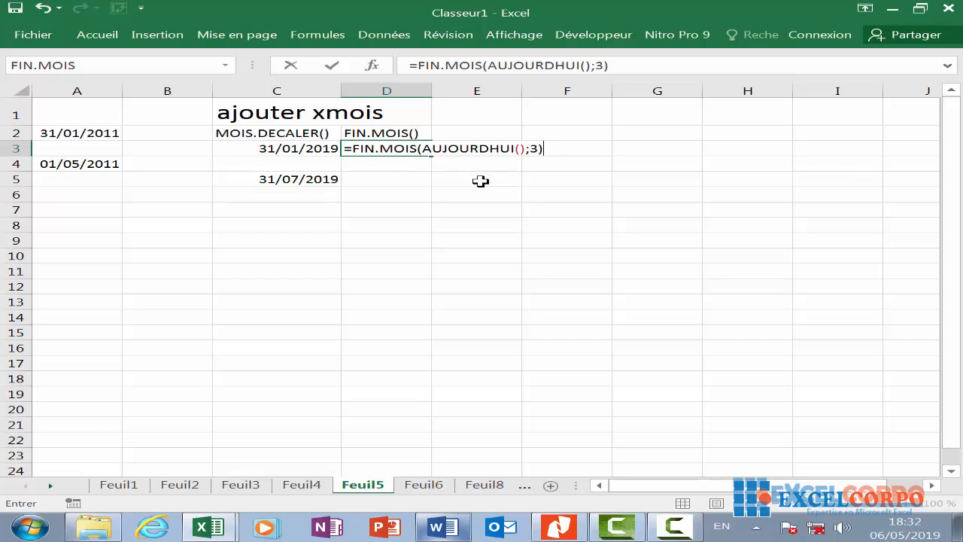
key(Return)
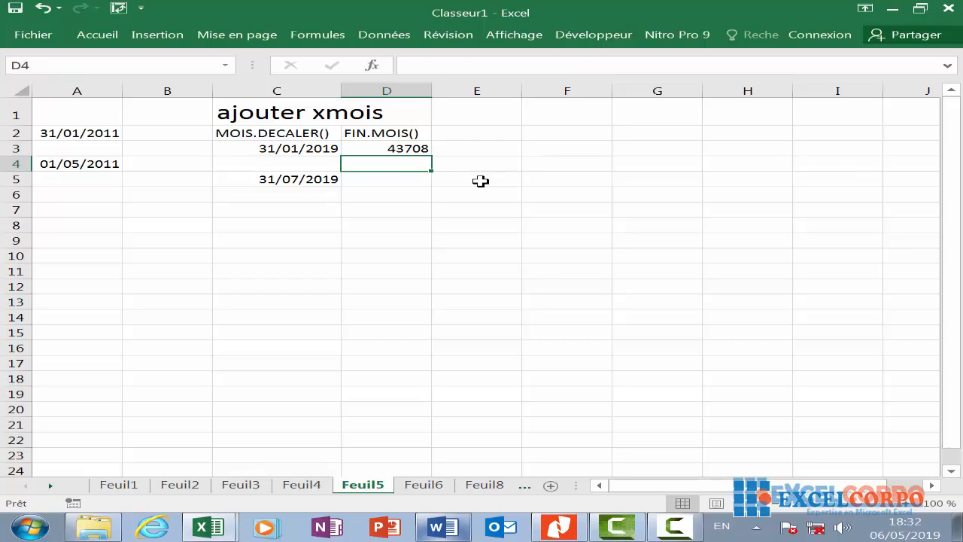
Format cell D3 with the Date category, using the *14/03/2012 type
click(396, 149)
right_click(397, 148)
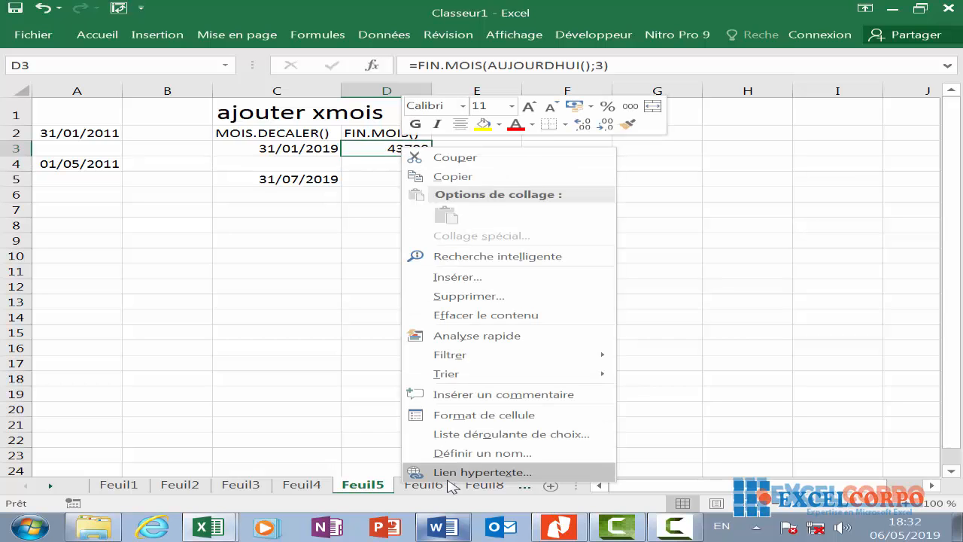
click(480, 418)
click(242, 236)
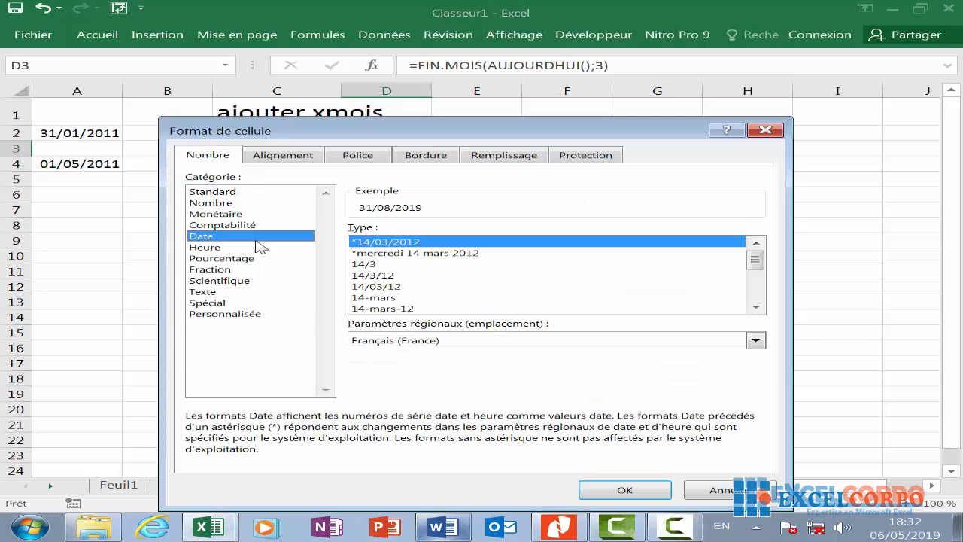
click(613, 487)
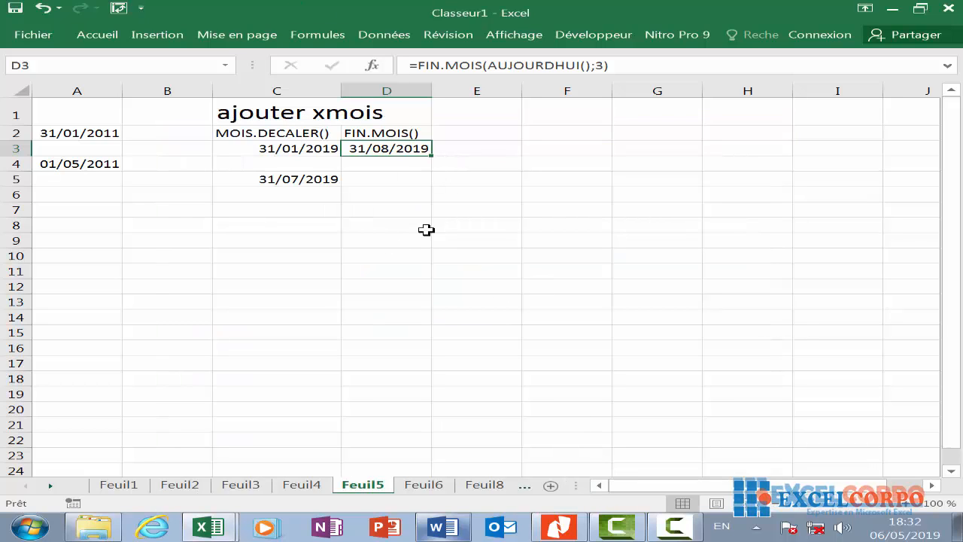
click(361, 281)
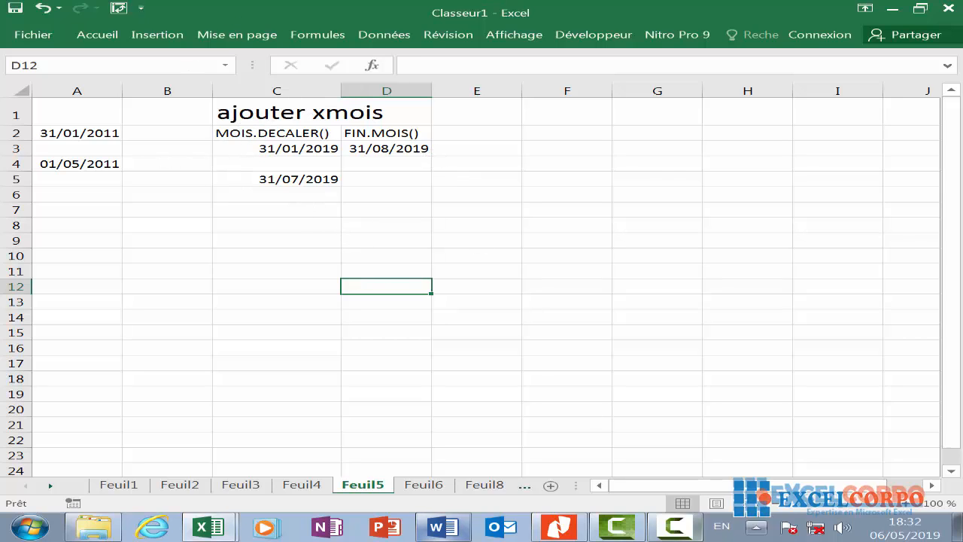
click(681, 527)
click(881, 475)
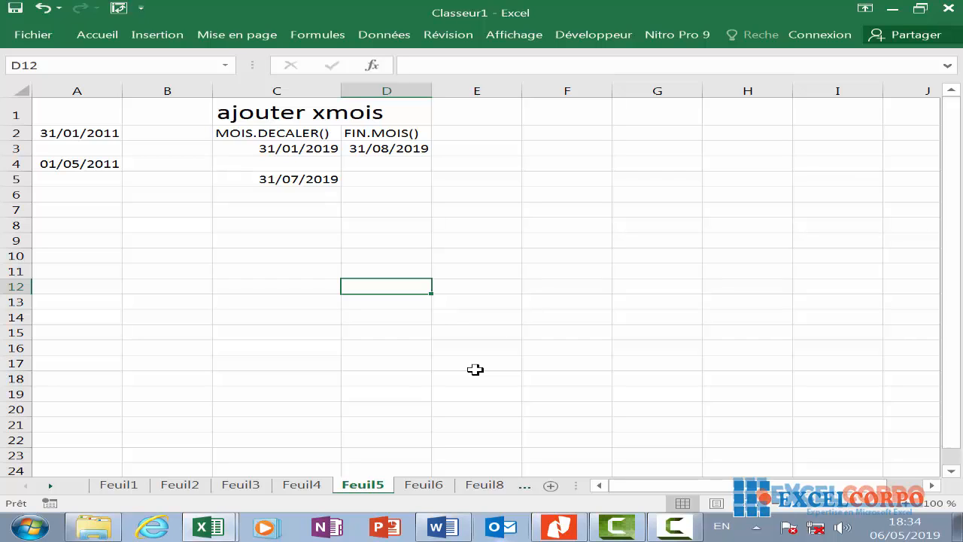
Begin a DATE formula in cell C9 that takes its year from ANNEE of cell A2
click(322, 241)
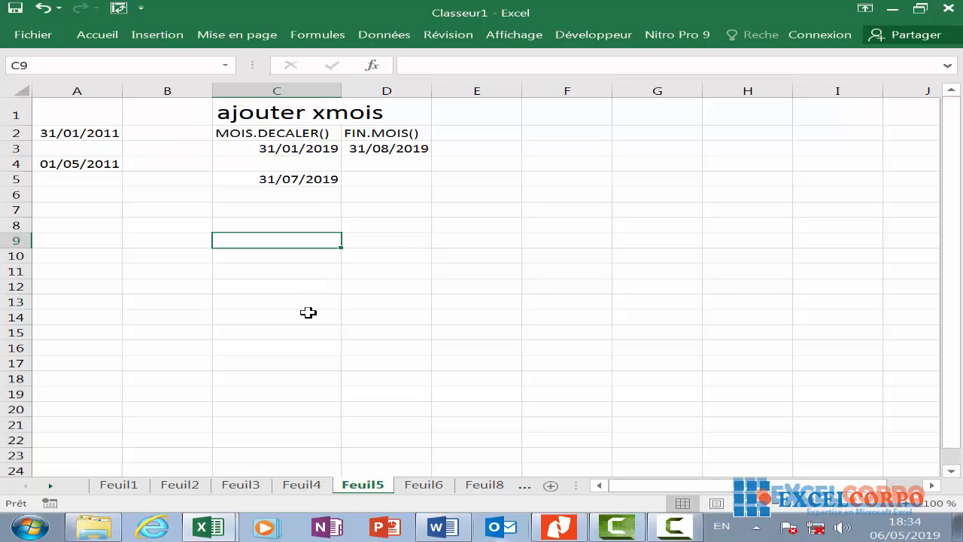
text(=at)
key(BackSpace)
key(BackSpace)
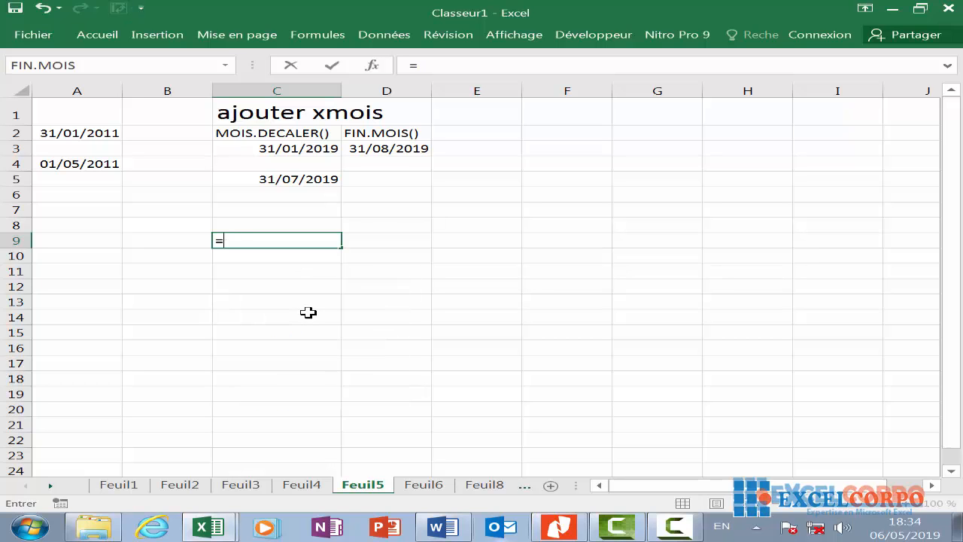
text(date)
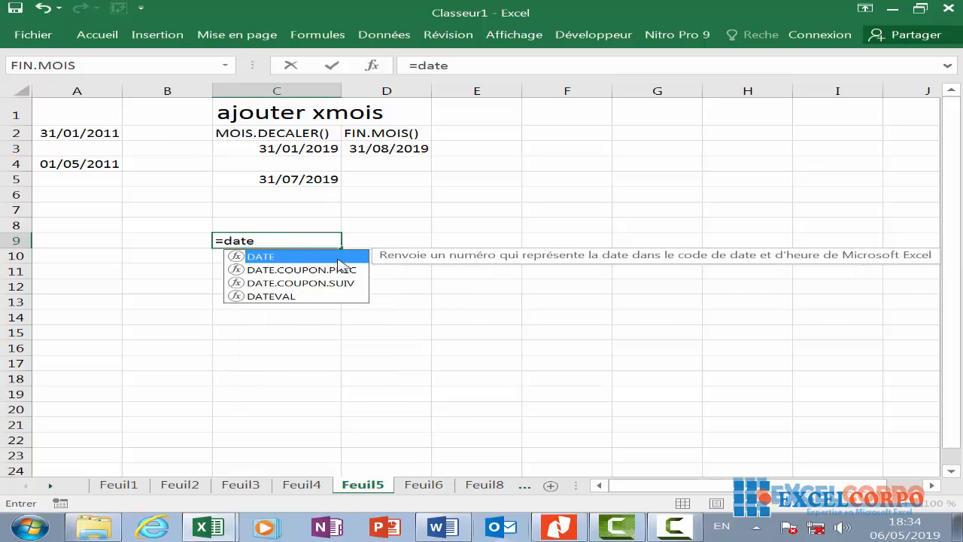
key(Tab)
text(a)
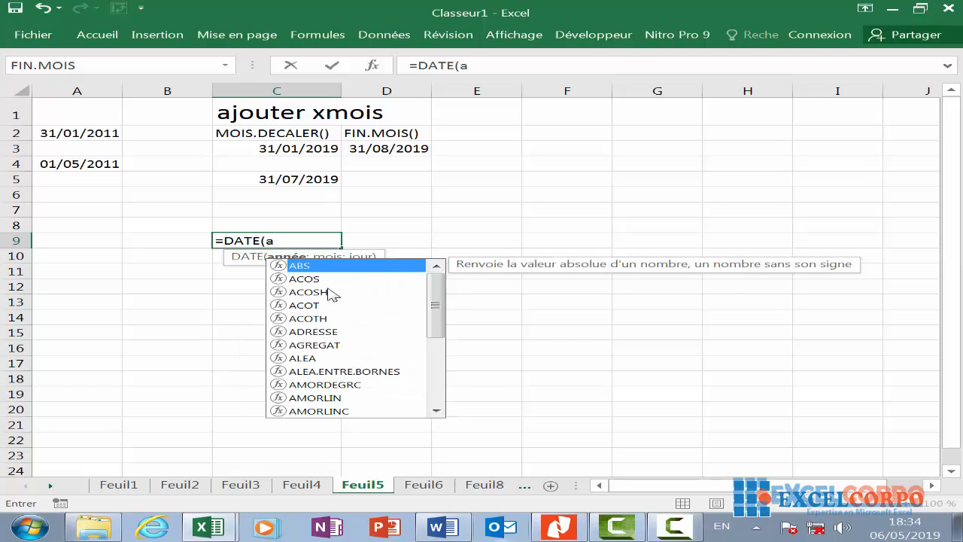
text(n)
key(Tab)
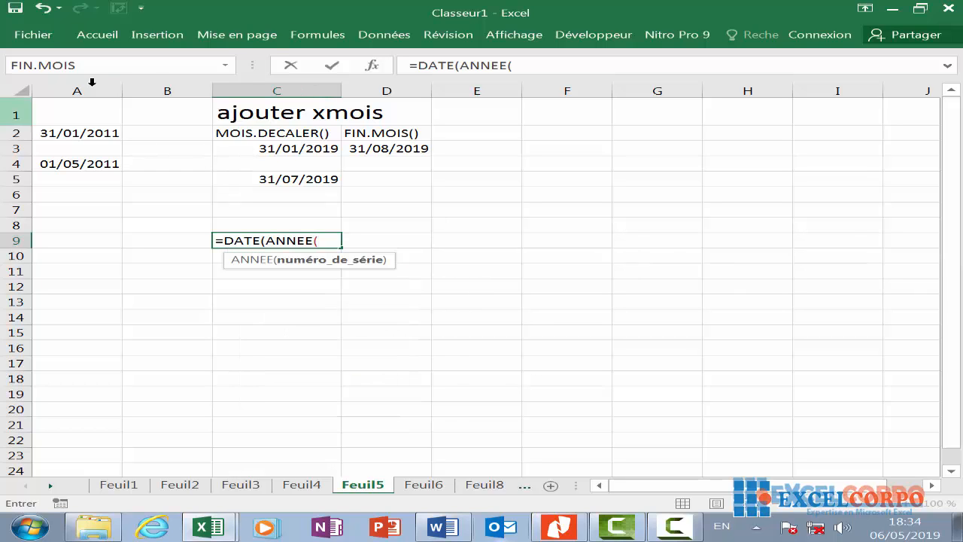
click(100, 136)
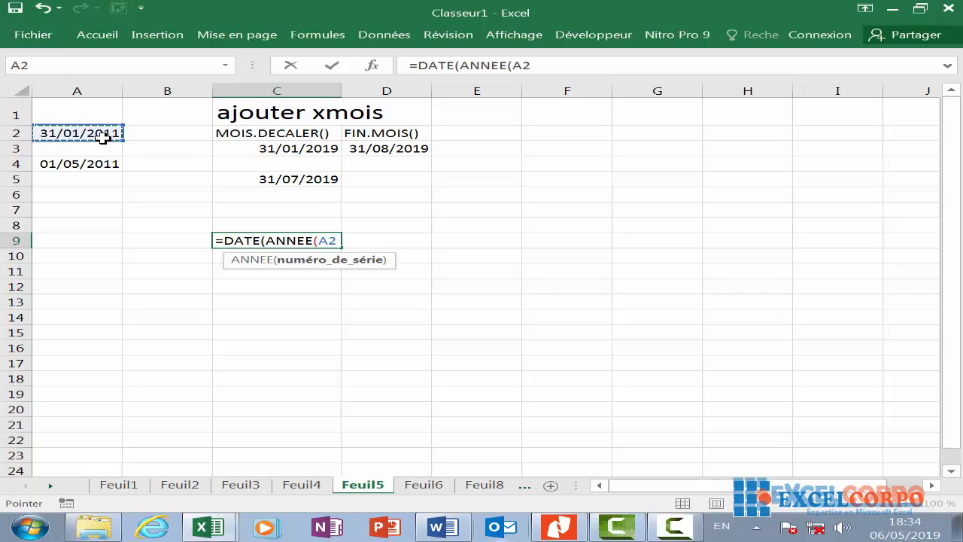
Complete the DATE formula in C9 with MOIS(A2)+1 as the month and 0 as the day
text();m)
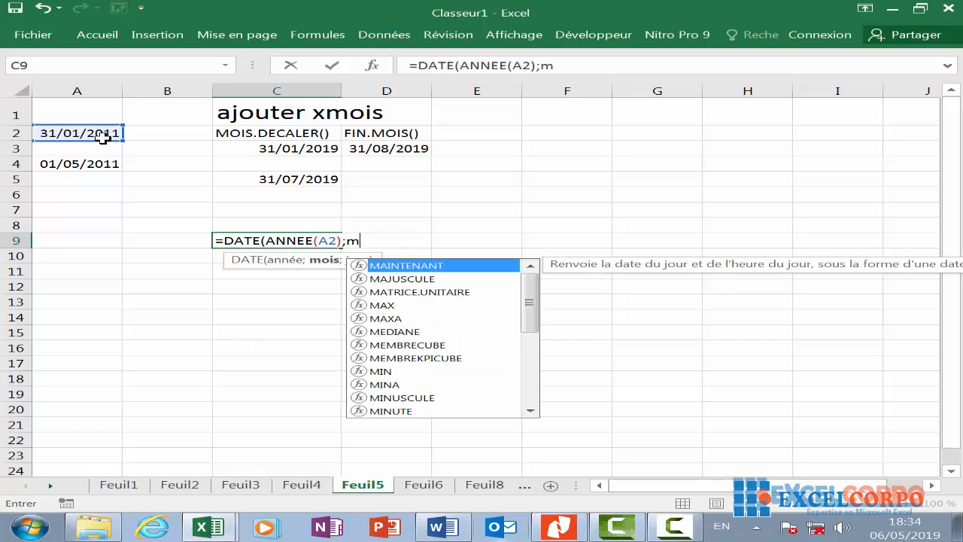
text(oi)
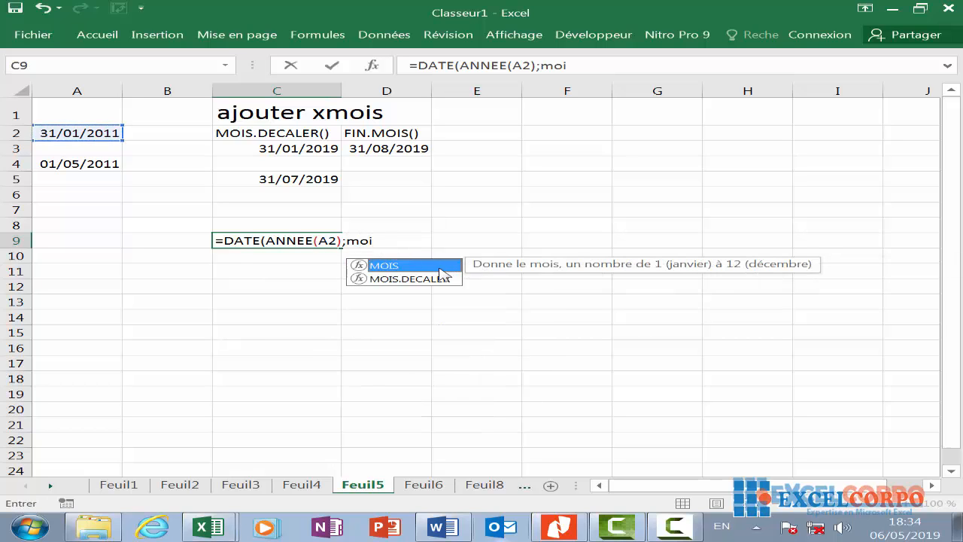
double_click(439, 267)
click(99, 132)
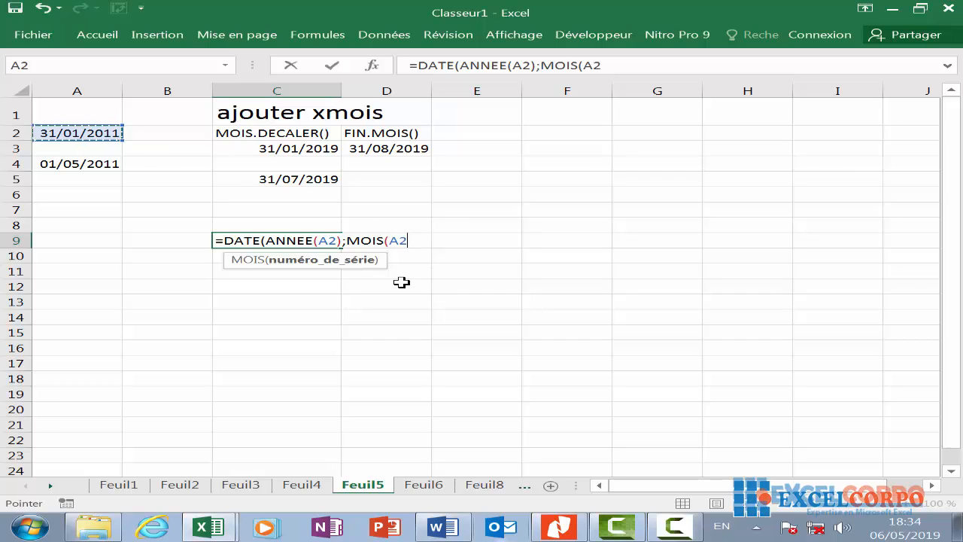
text())
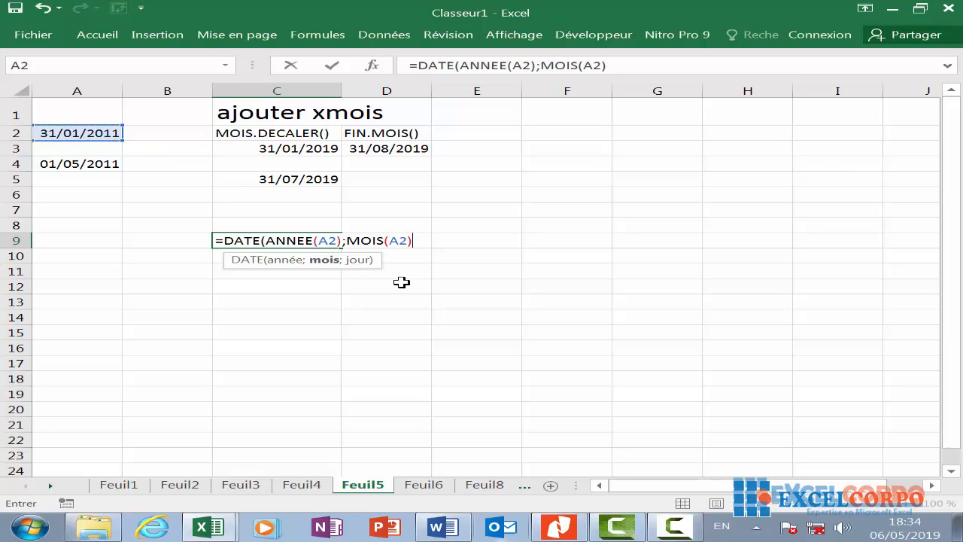
text(+1;)
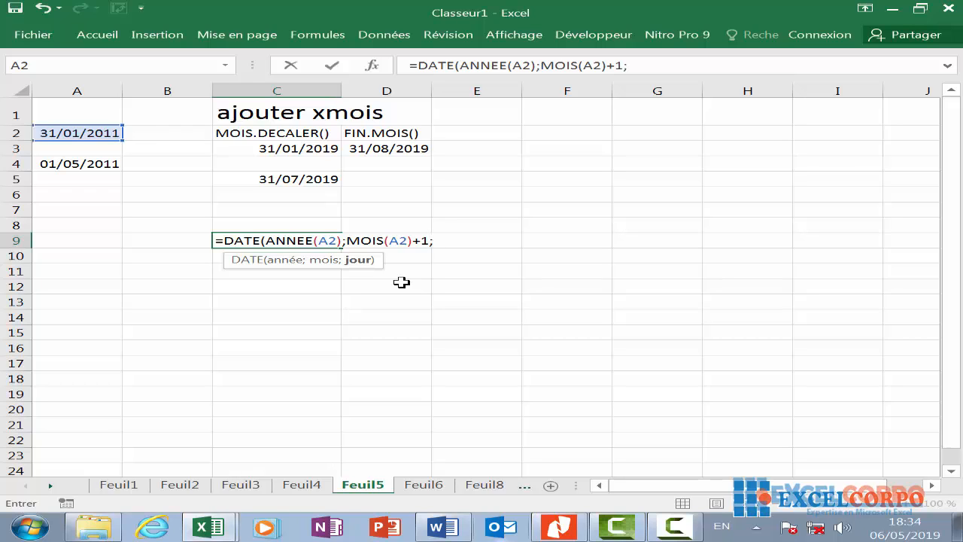
text(0))
key(Return)
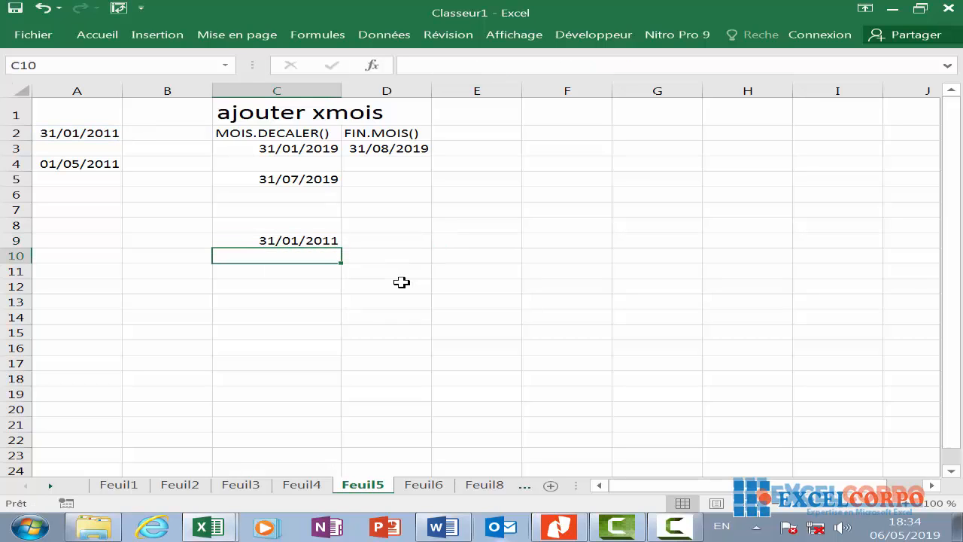
Change the date in cell A2 to 21/01/2011 and check the end-of-month formula in C9 against it
click(298, 240)
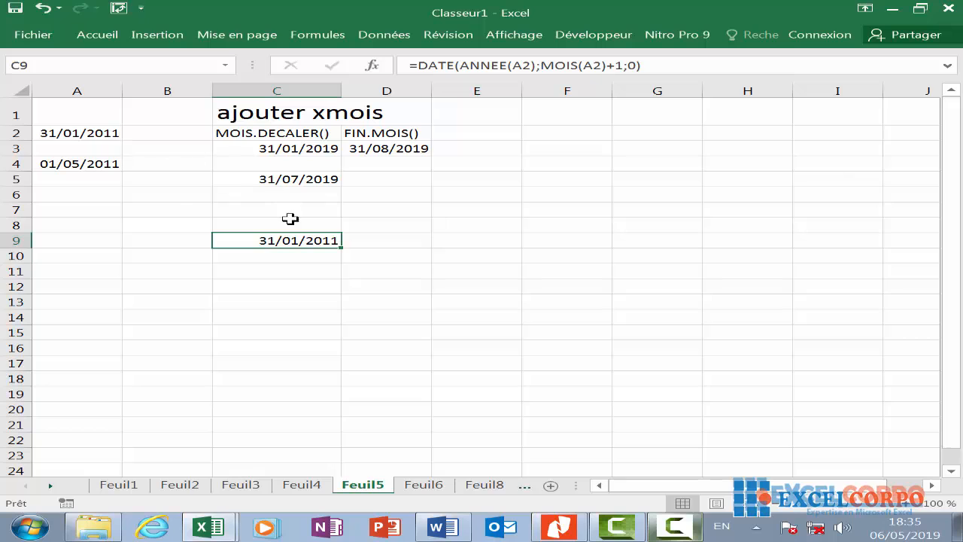
click(52, 133)
click(336, 241)
click(52, 132)
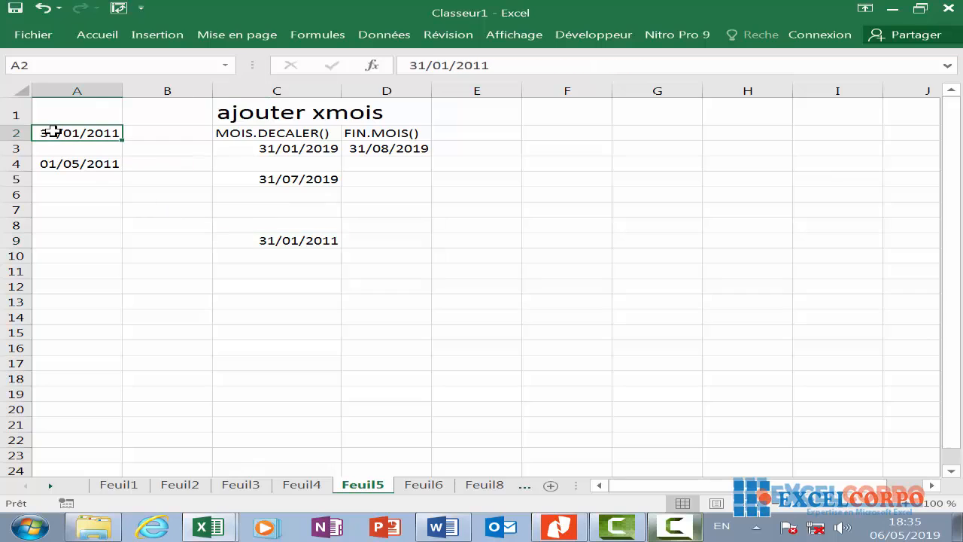
click(421, 66)
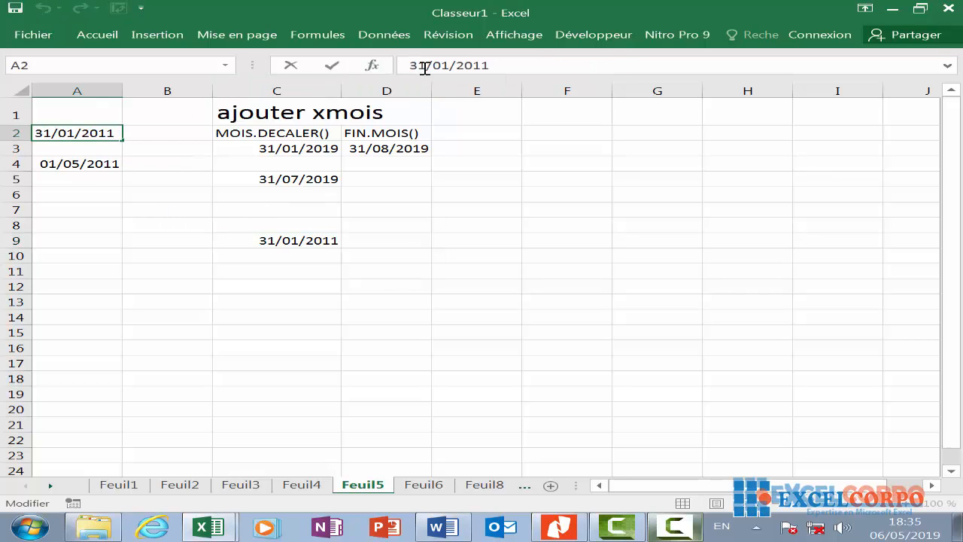
key(BackSpace)
key(BackSpace)
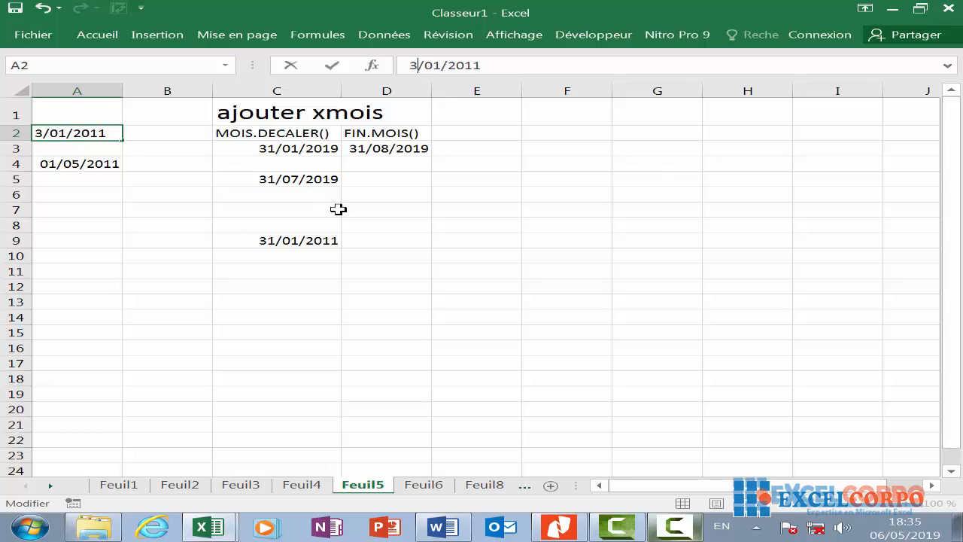
text(21)
click(343, 236)
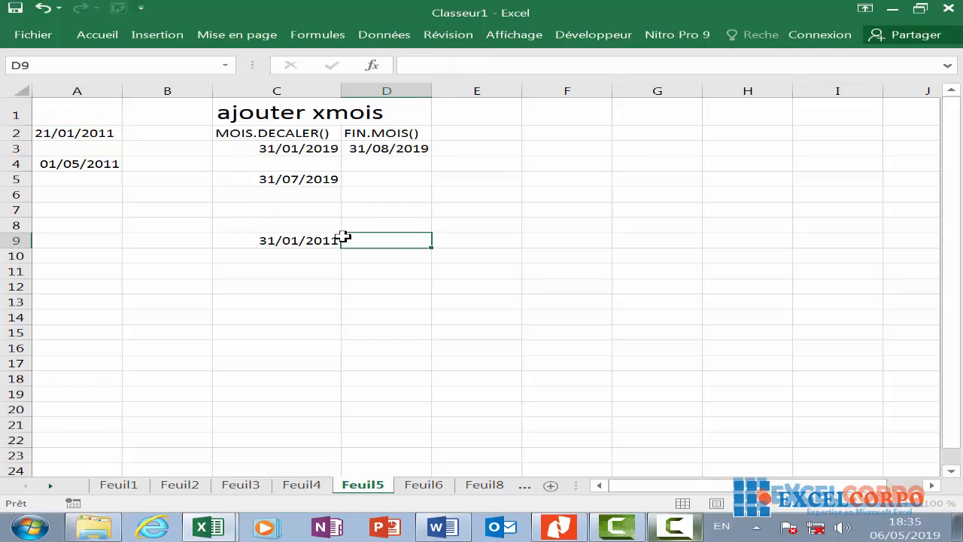
key(Left)
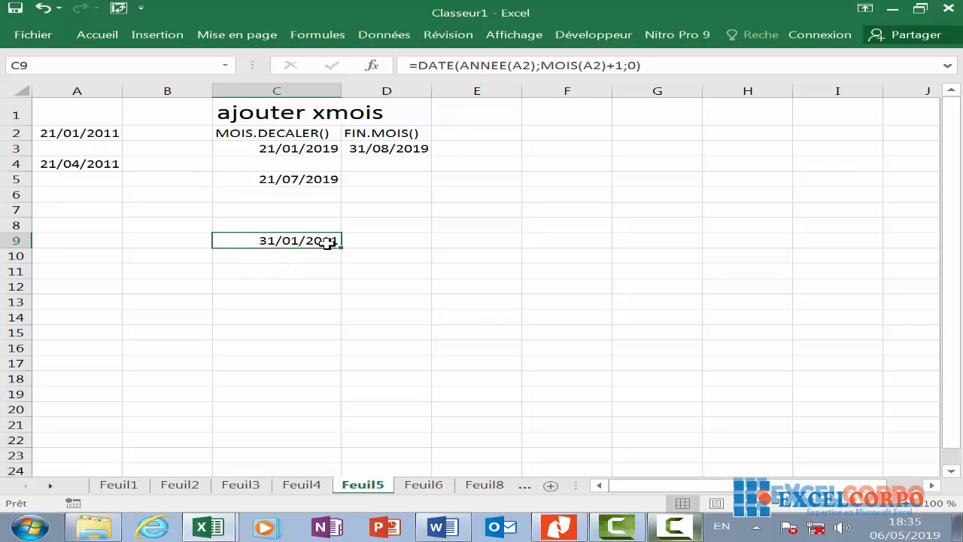
On sheet Feuil6, begin a DATE formula in cell C3 with ANNEE(MAINTENANT()) as the year
click(424, 485)
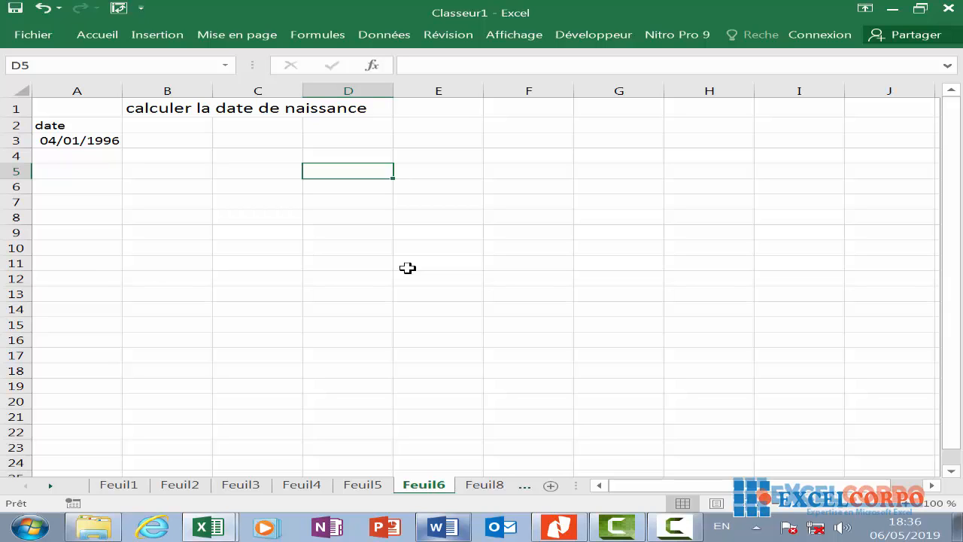
click(248, 143)
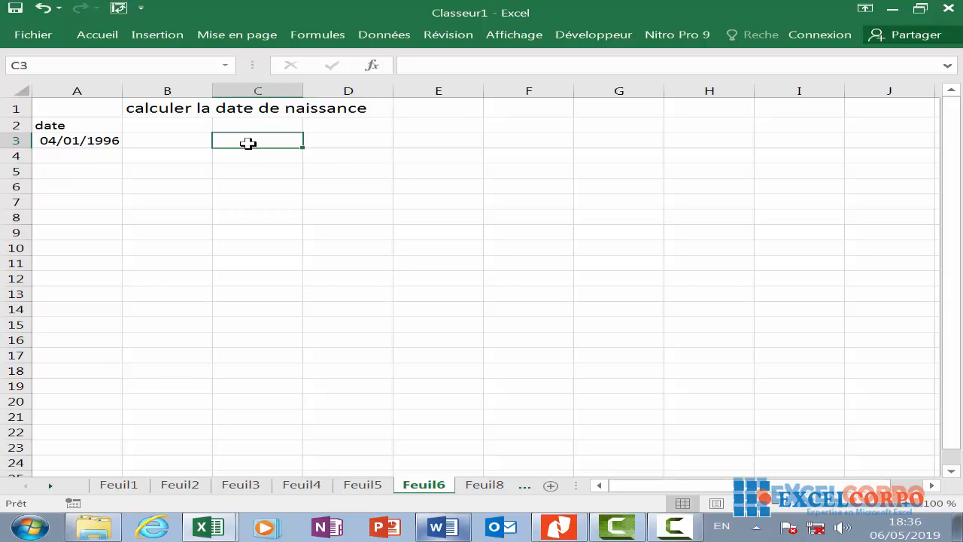
text(=)
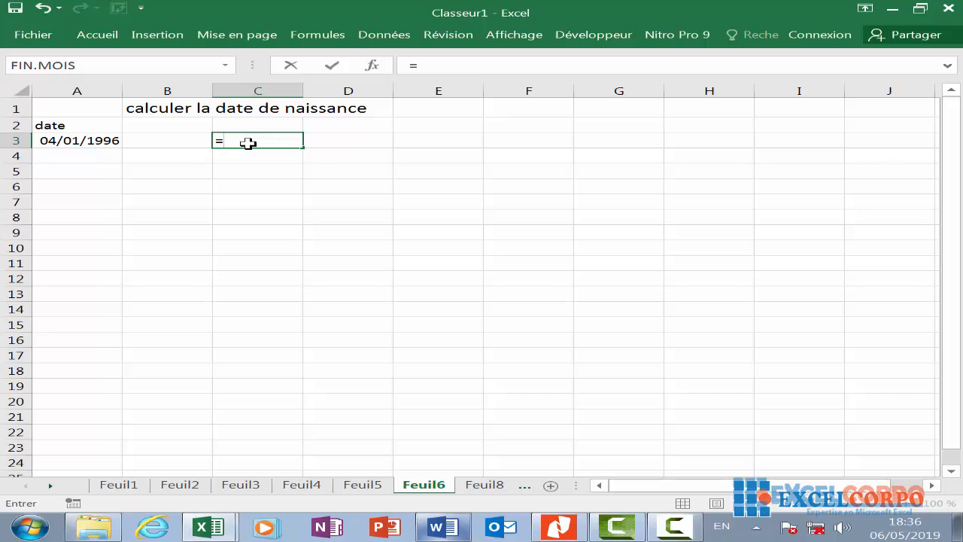
text(da)
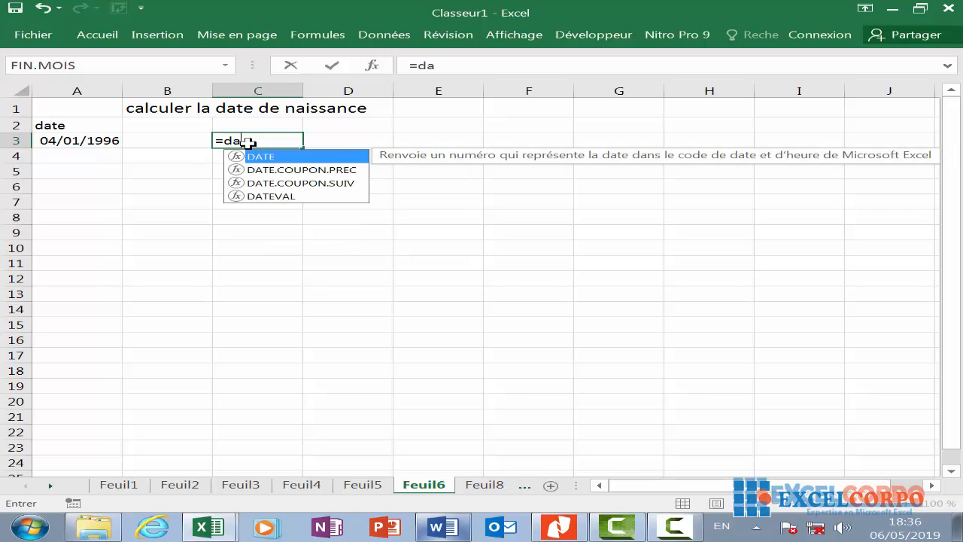
double_click(335, 158)
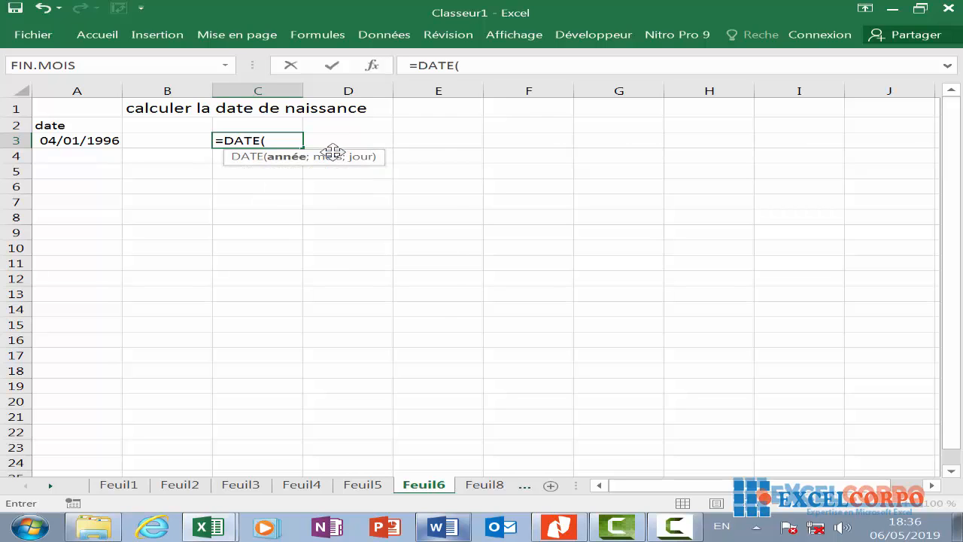
text(a)
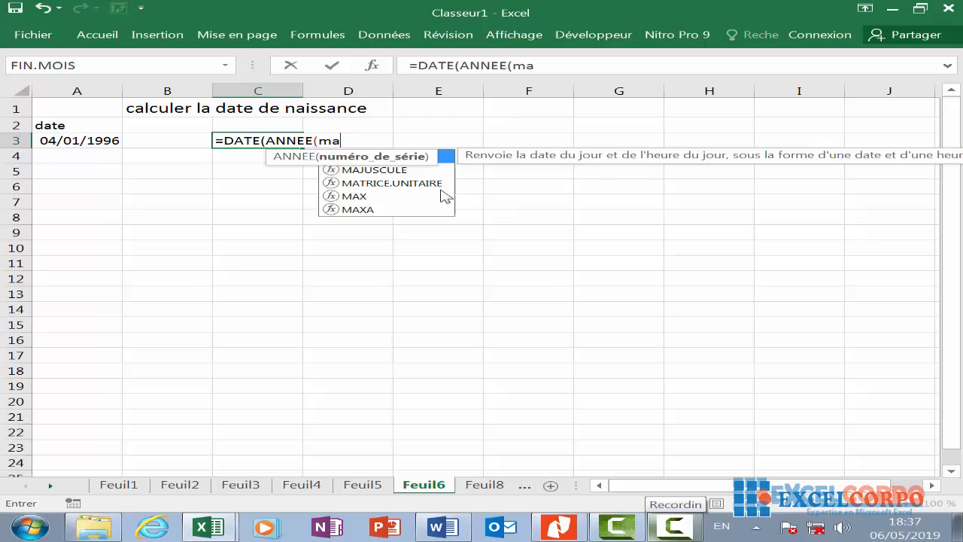
text(in)
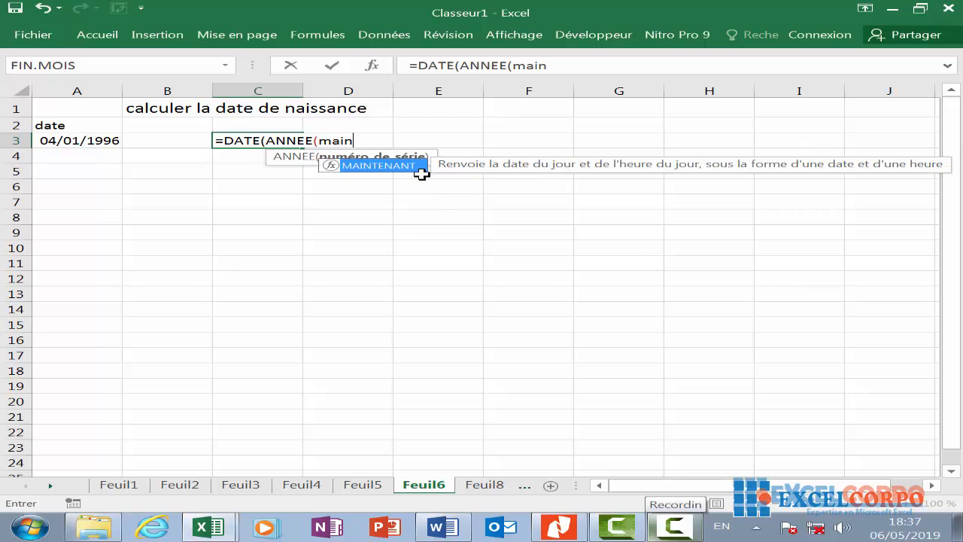
double_click(416, 173)
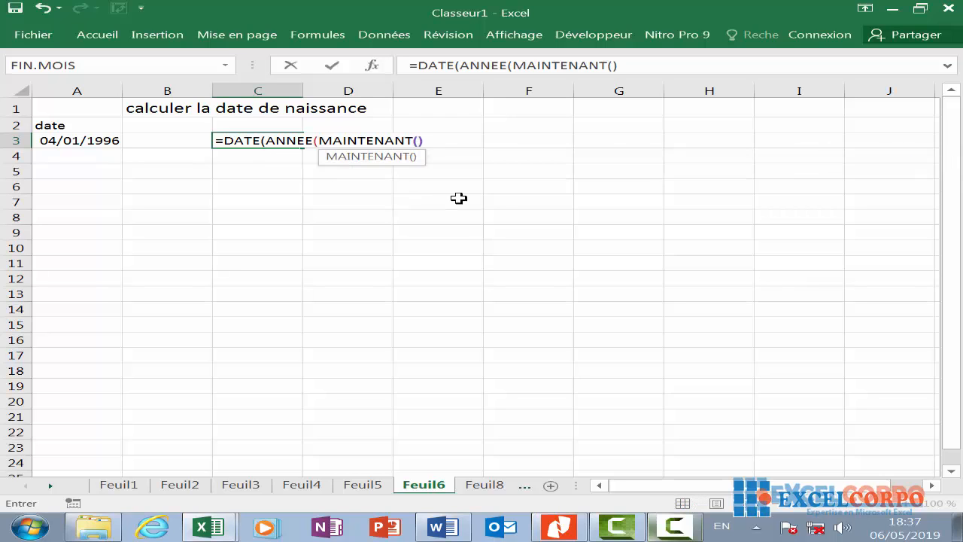
text()))
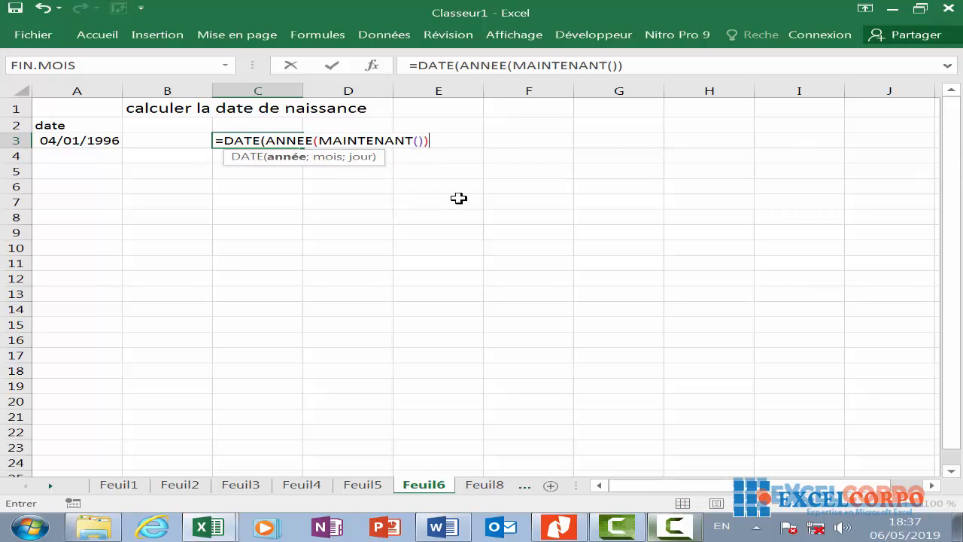
Complete the DATE formula in C3 with MOIS(A3) as the month and JOUR(A3) as the day
text(;moi)
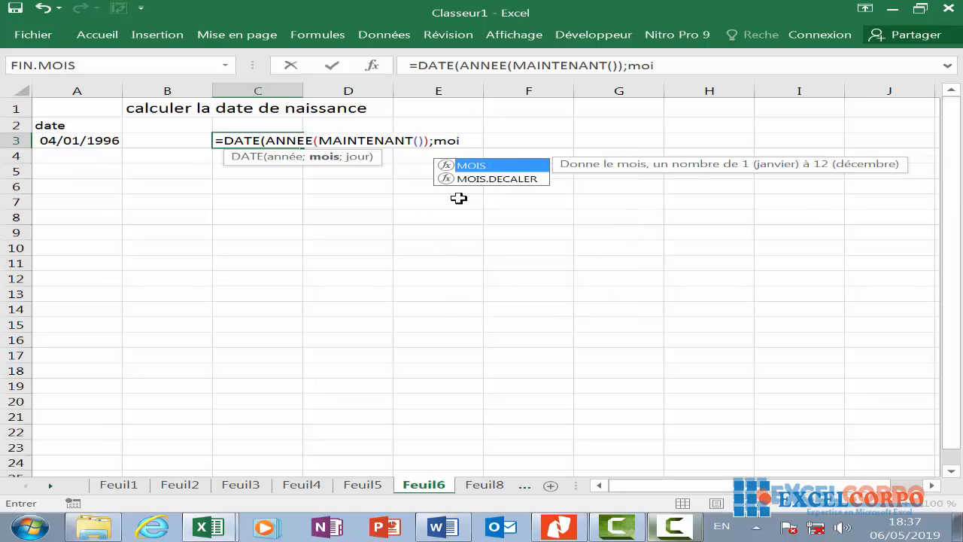
double_click(508, 167)
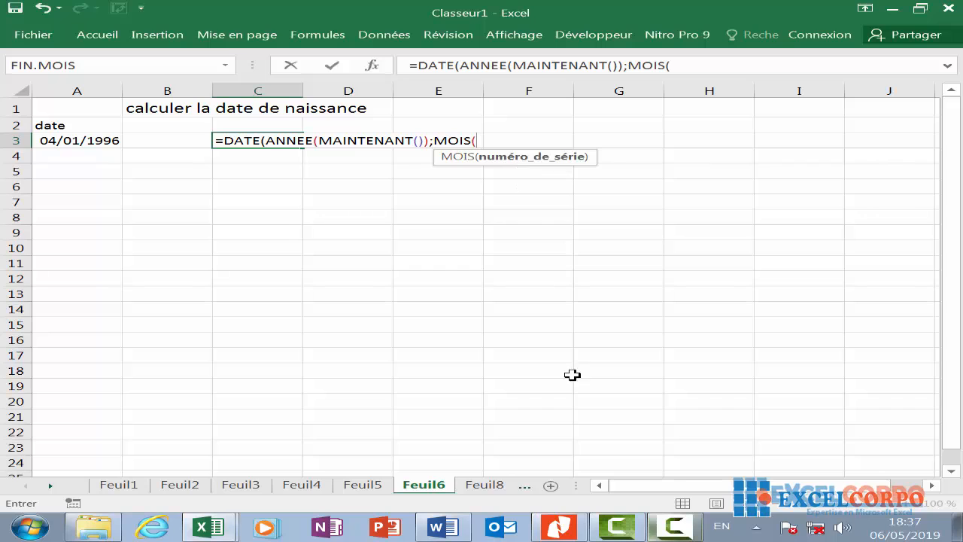
click(100, 142)
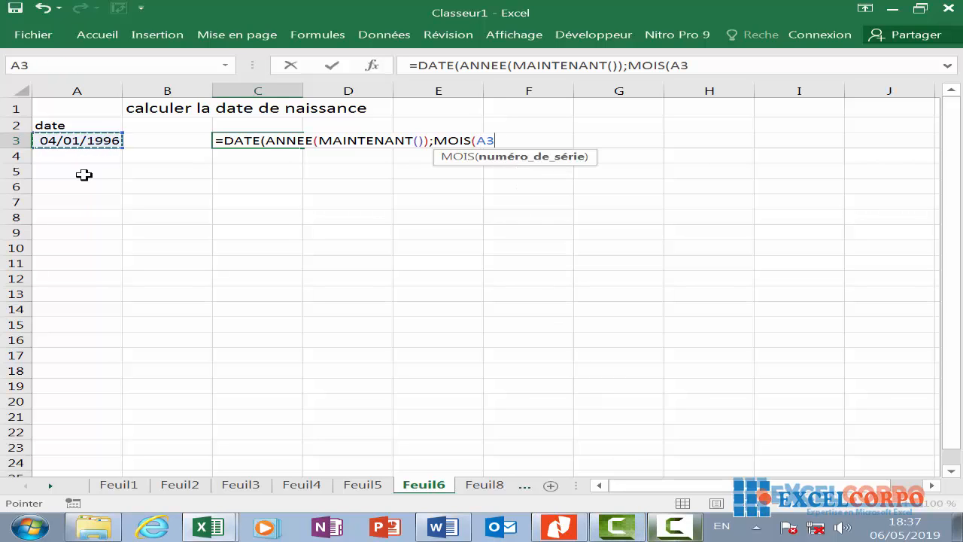
text())
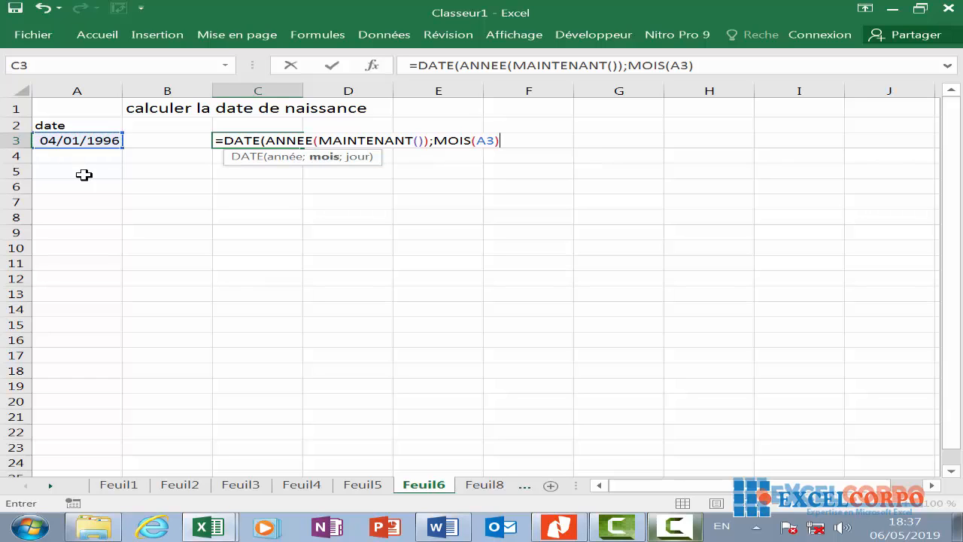
text(;jou)
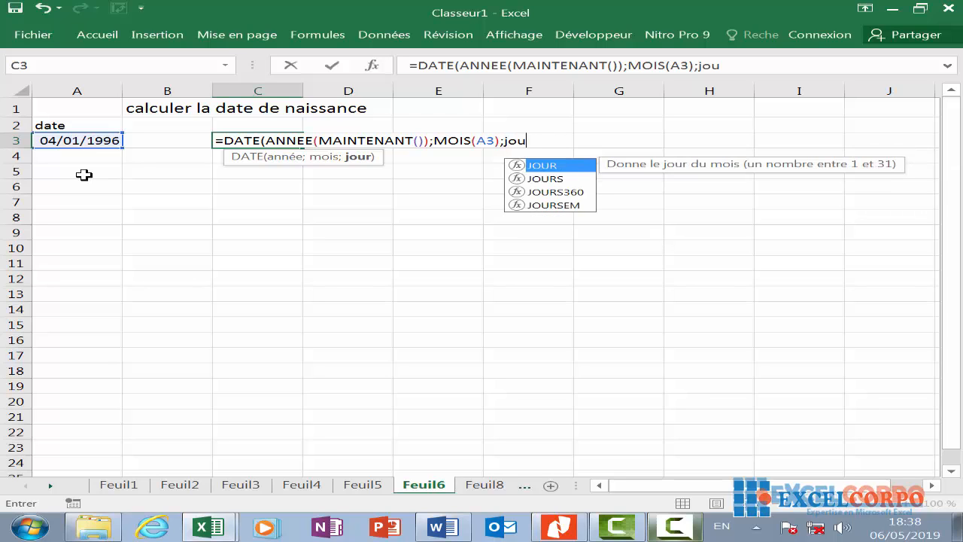
key(Tab)
click(87, 141)
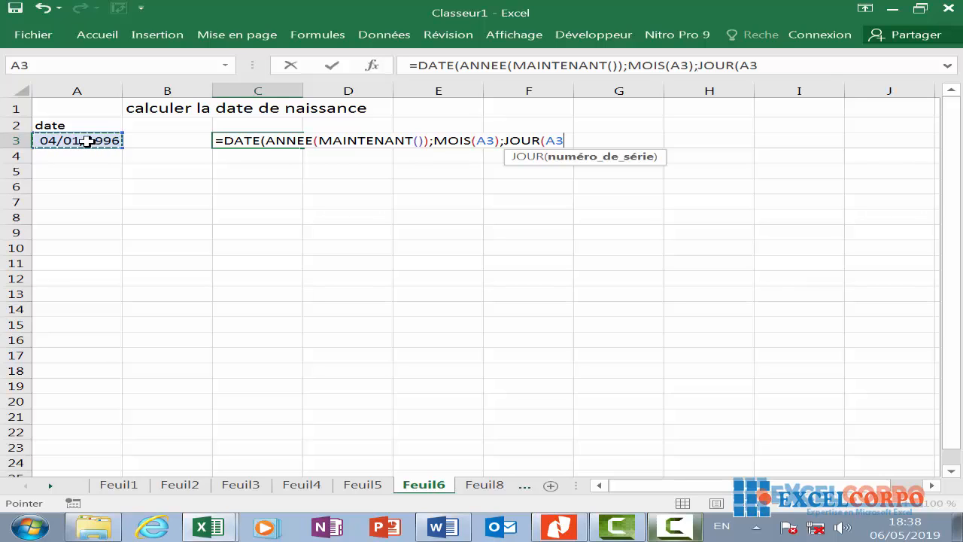
text()))
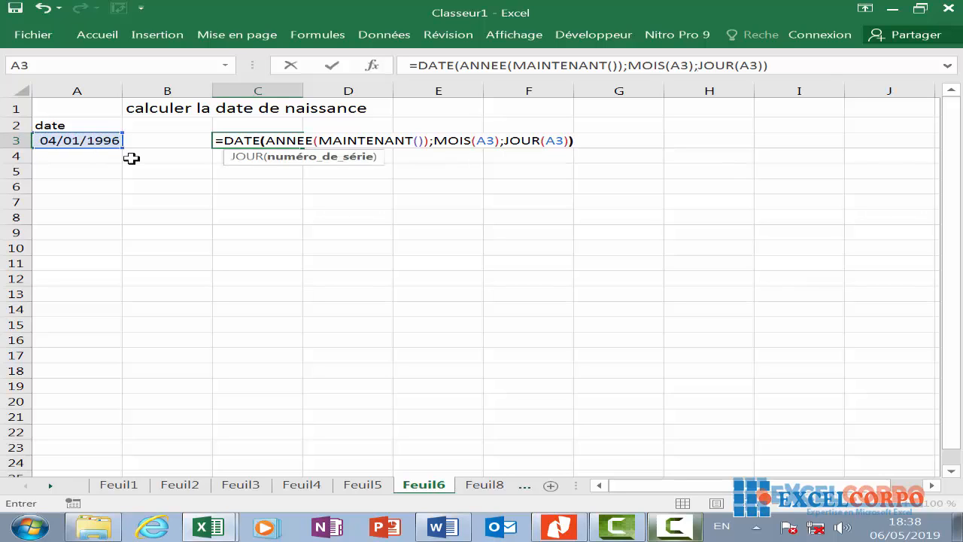
key(Return)
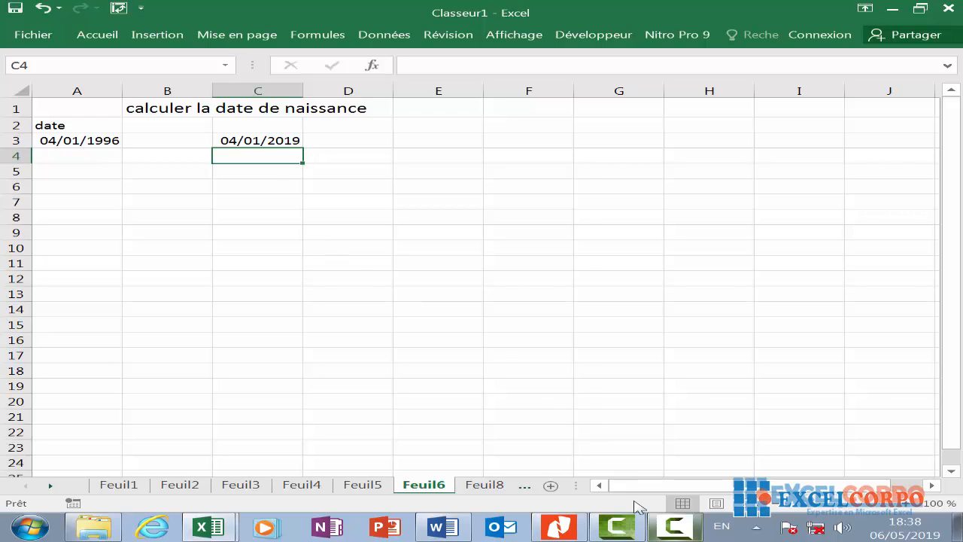
Review the arguments of the DATE formula in cell C3
double_click(248, 143)
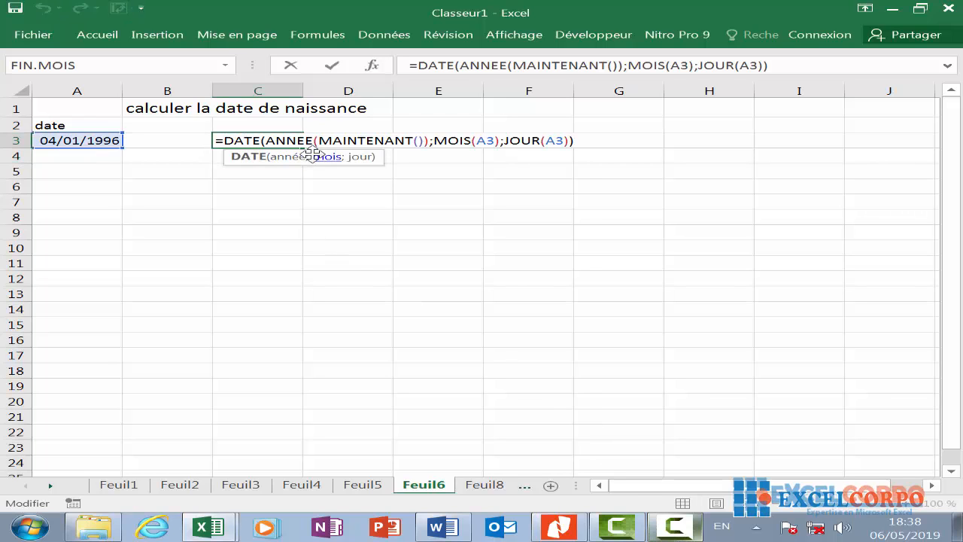
click(261, 142)
click(323, 168)
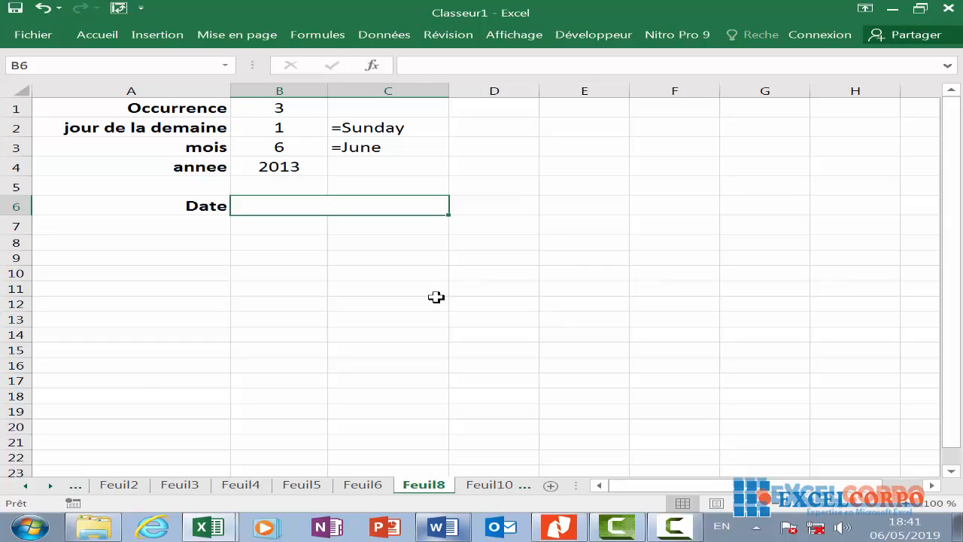
Begin a formula in cell C14 of Feuil8 with DATE(2010;05;1) followed by a plus sign
click(363, 339)
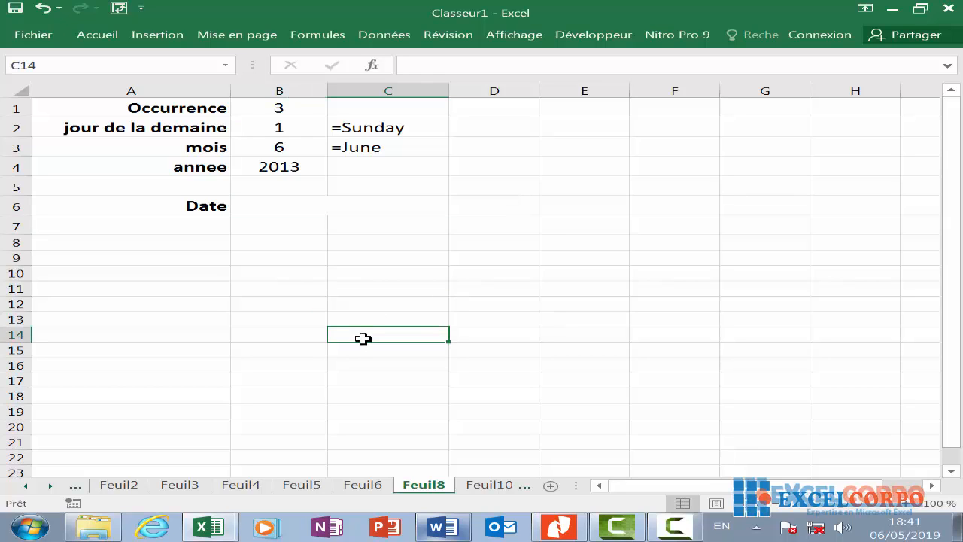
text(=date)
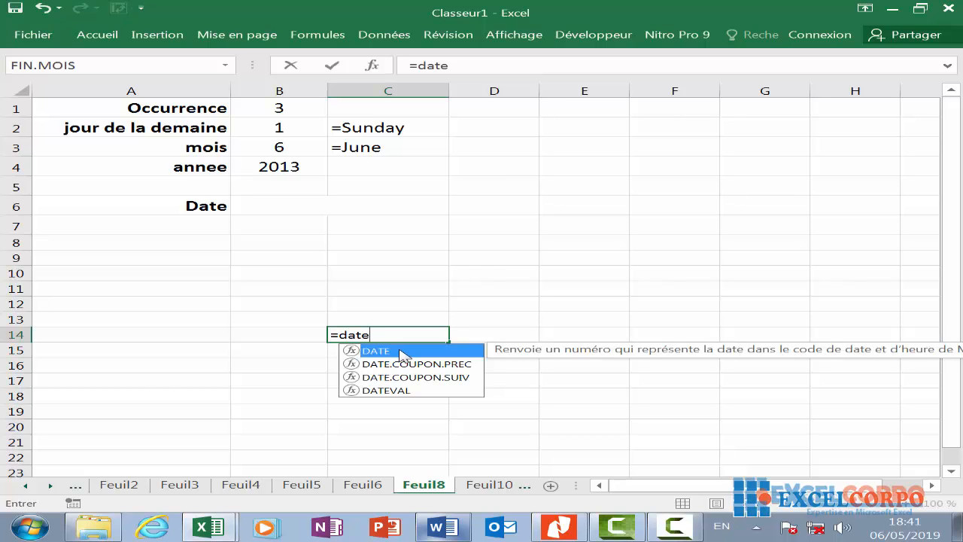
double_click(398, 351)
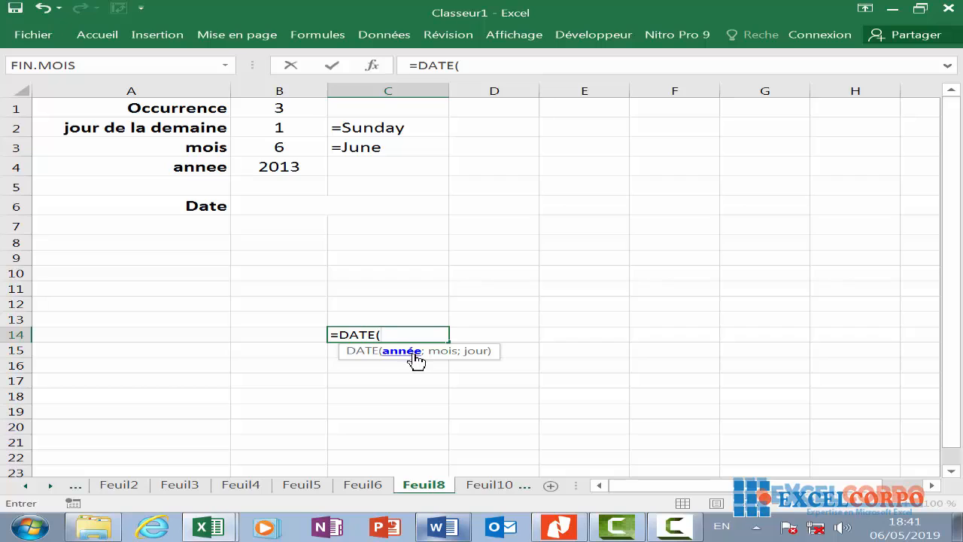
text(2010;)
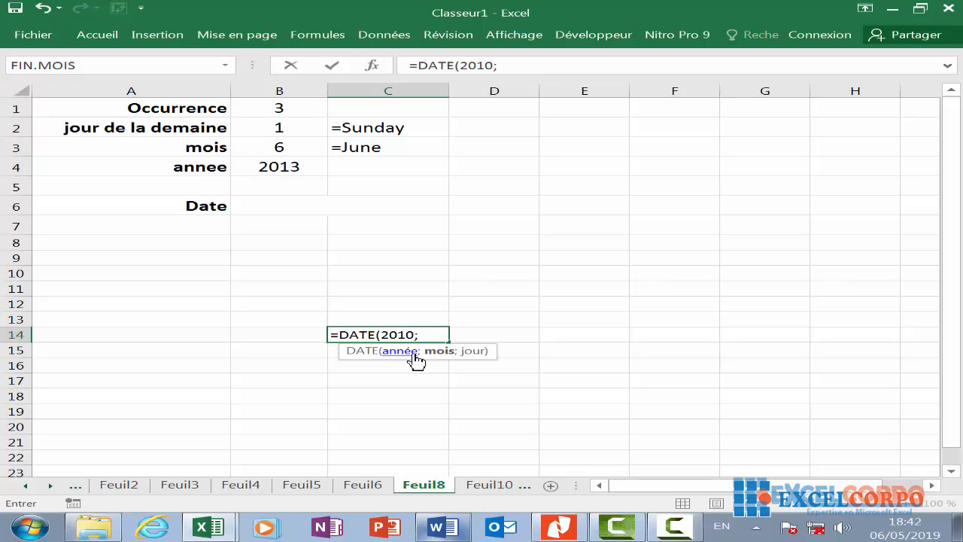
text(05;1)
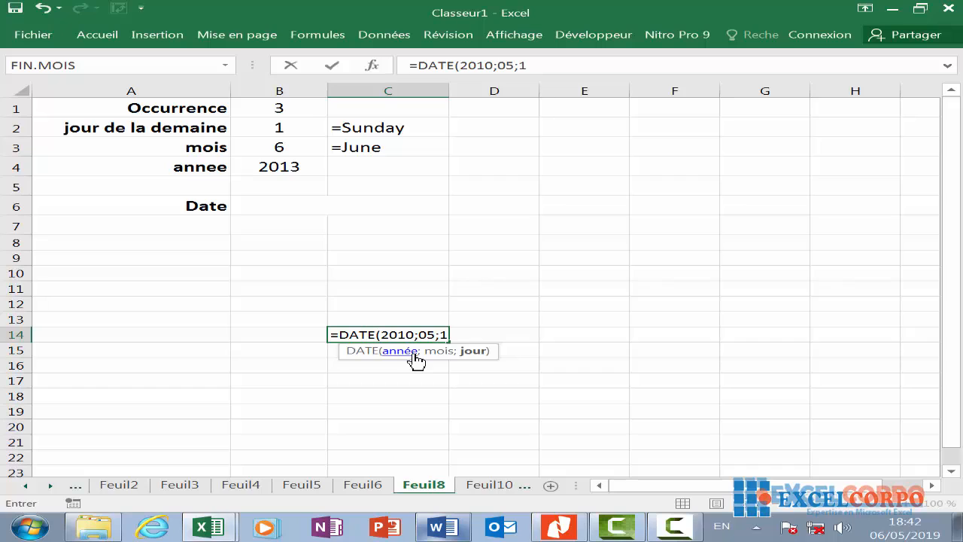
text())
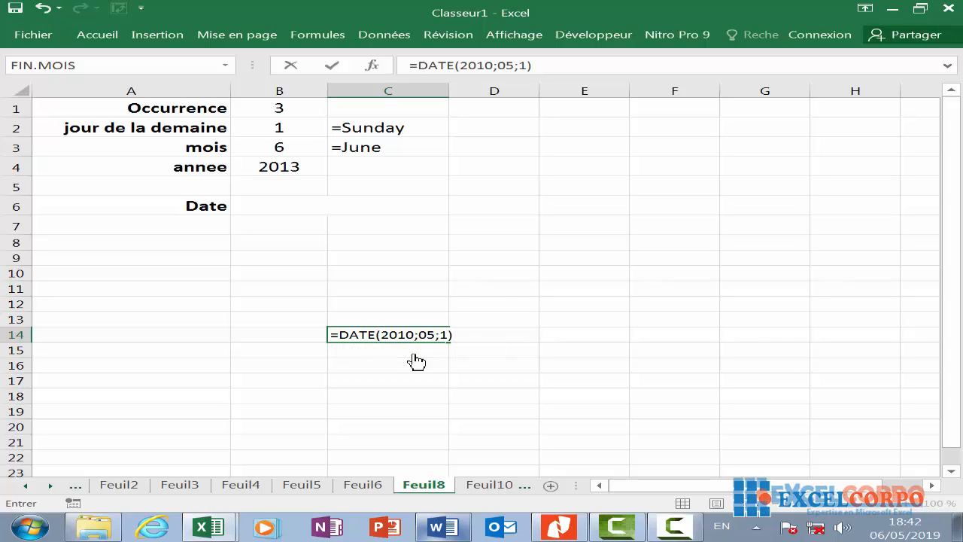
text(+)
Change the year in C14's DATE expression to 2020 and add the function name jours after the plus sign
click(416, 336)
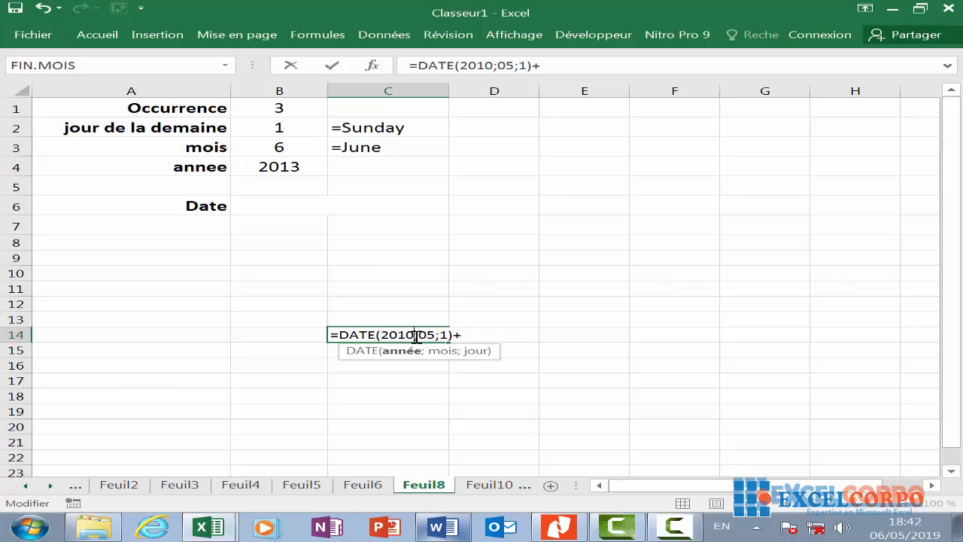
key(BackSpace)
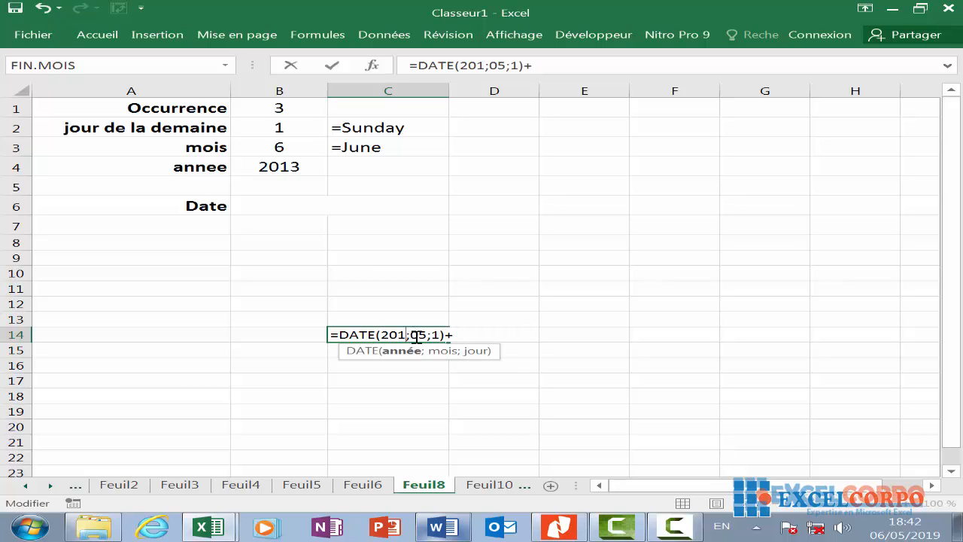
key(BackSpace)
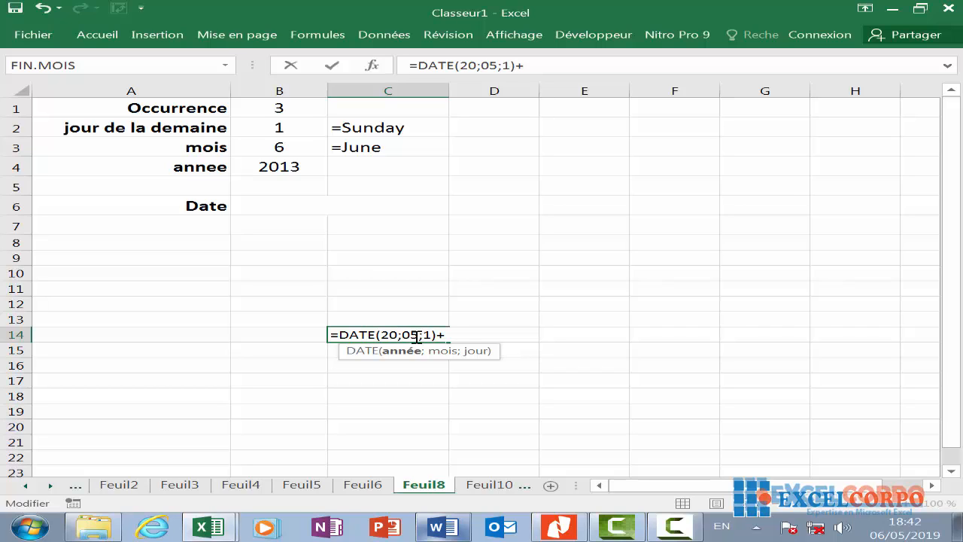
text(20)
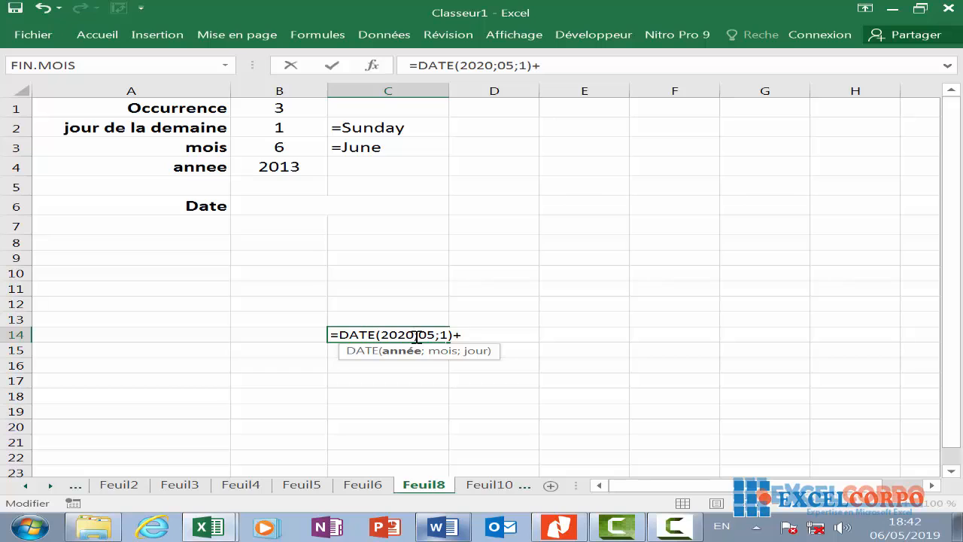
click(479, 338)
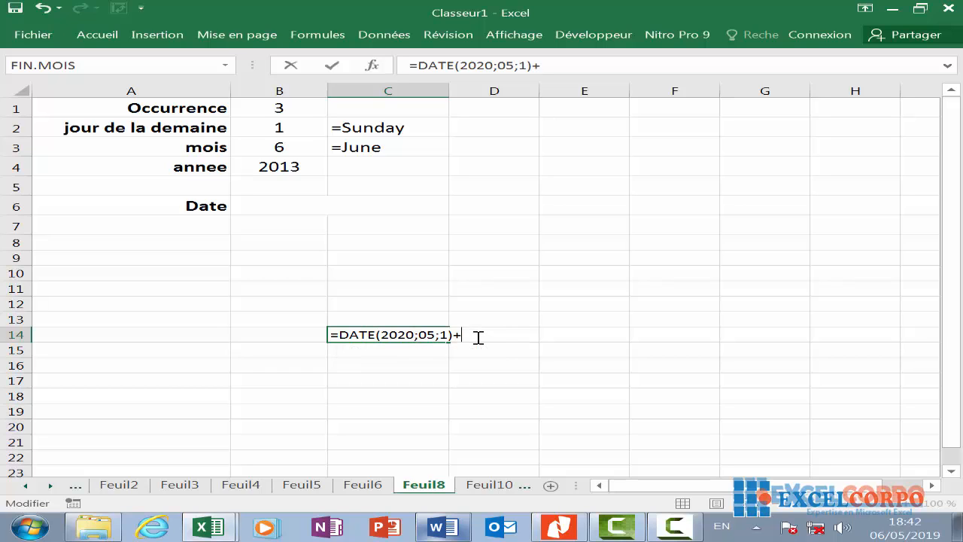
text(jours)
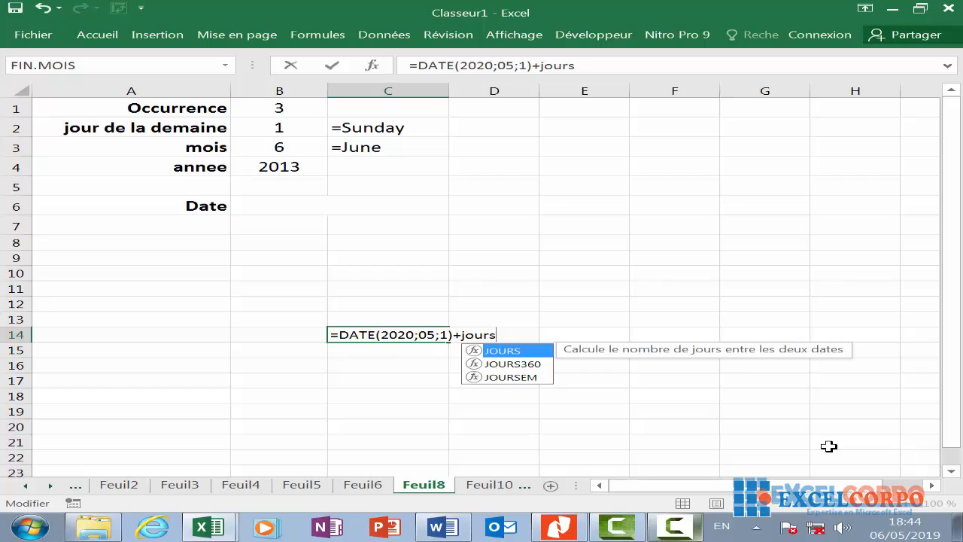
Replace the expression after the equals sign in C14 with 7- followed by the JOURSEM function
click(339, 334)
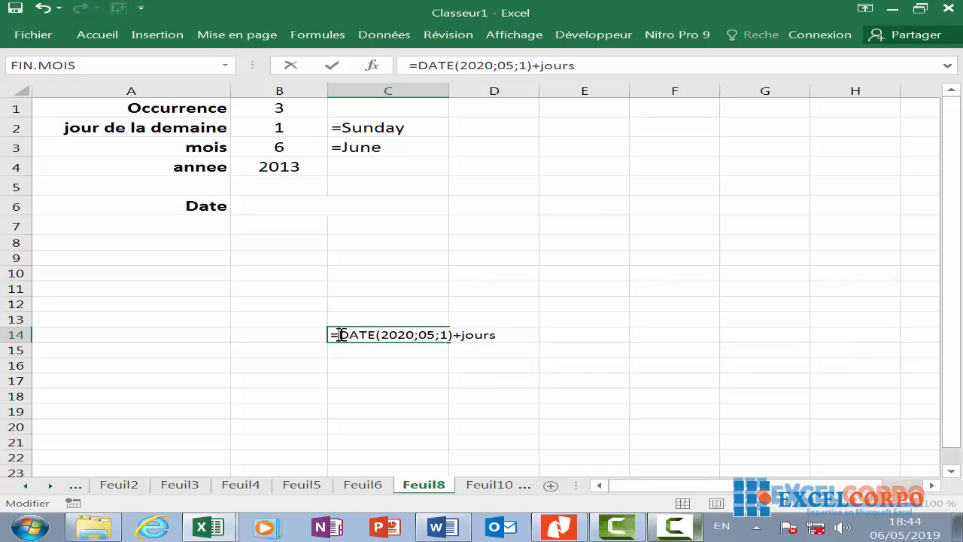
drag(498, 334, 339, 335)
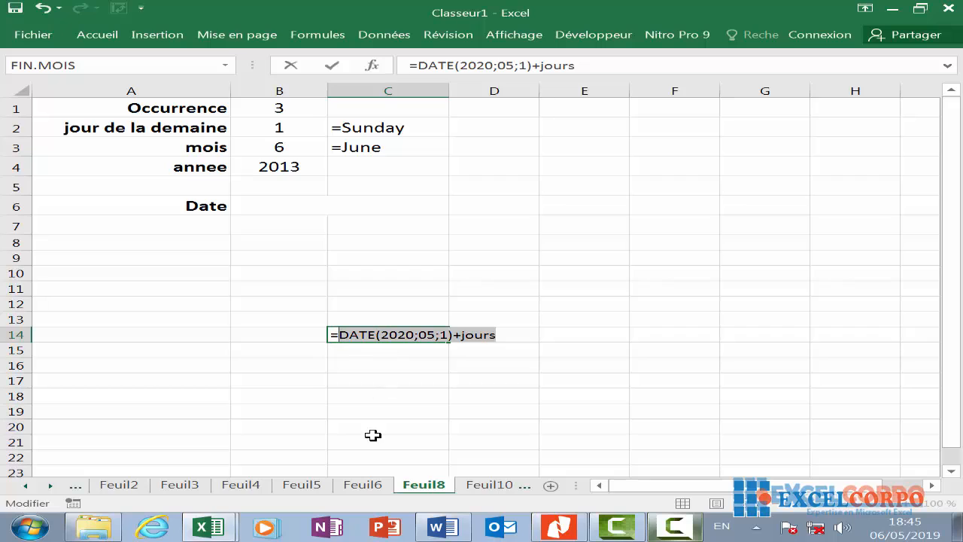
key(Delete)
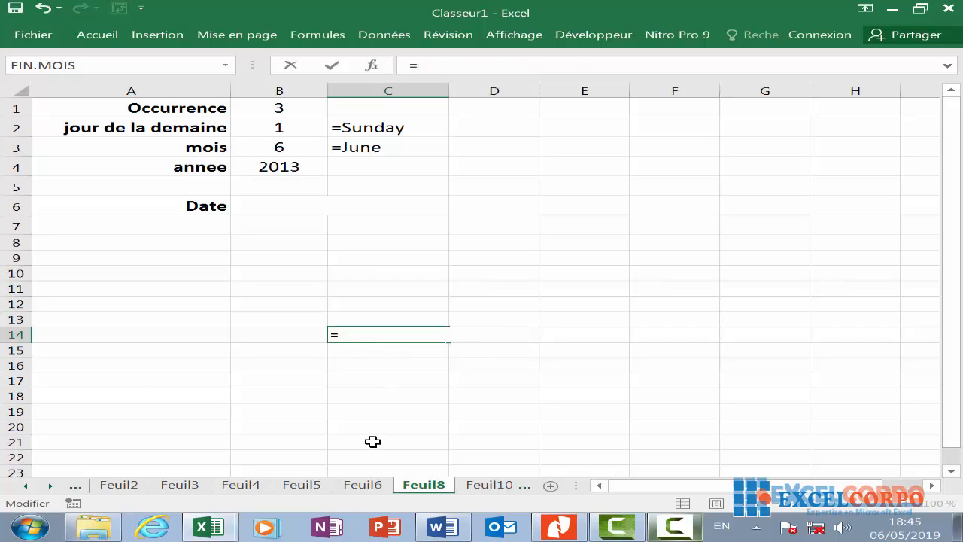
text(7-jou)
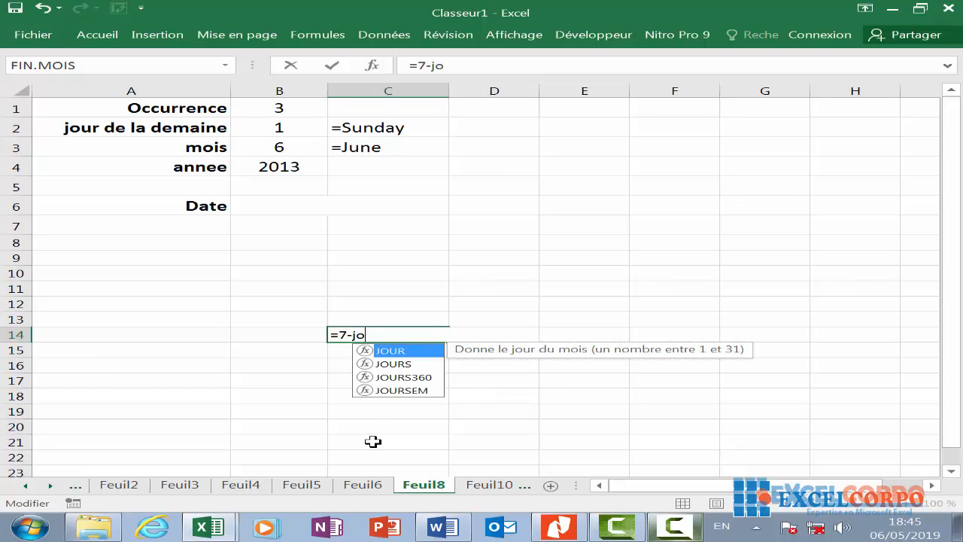
click(408, 397)
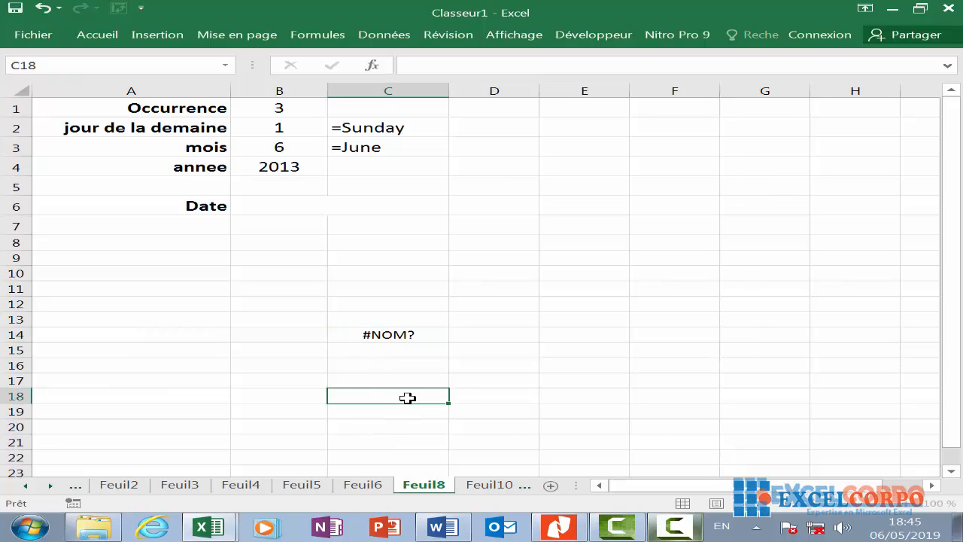
click(411, 331)
double_click(413, 334)
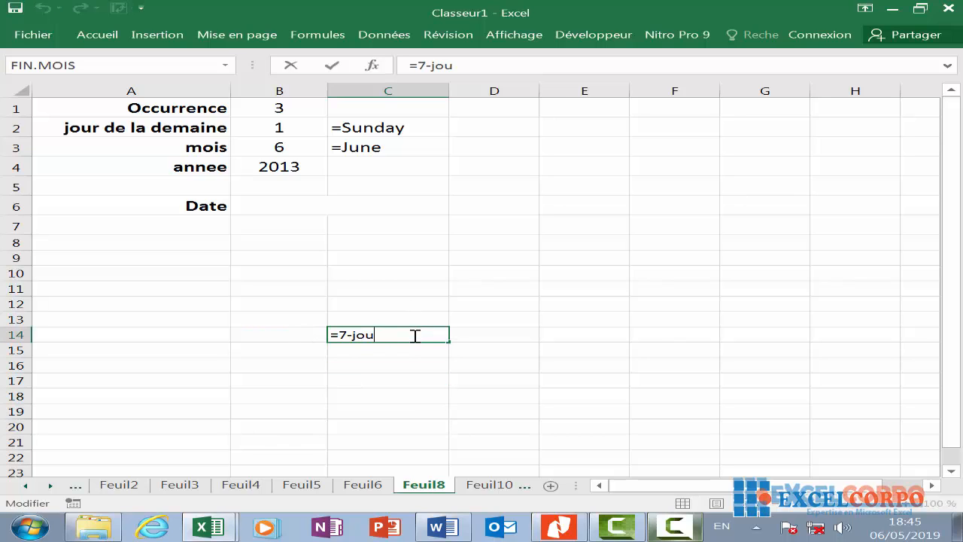
text(r)
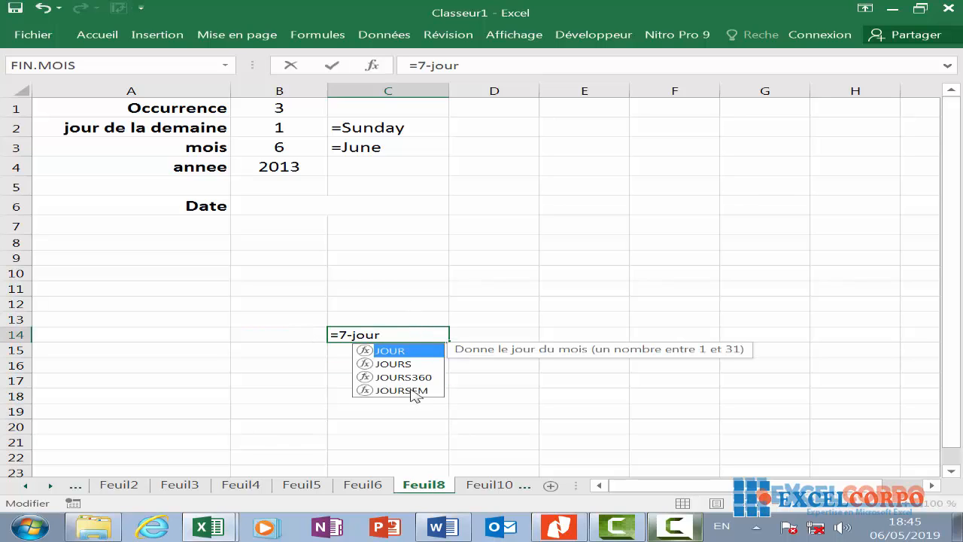
double_click(412, 391)
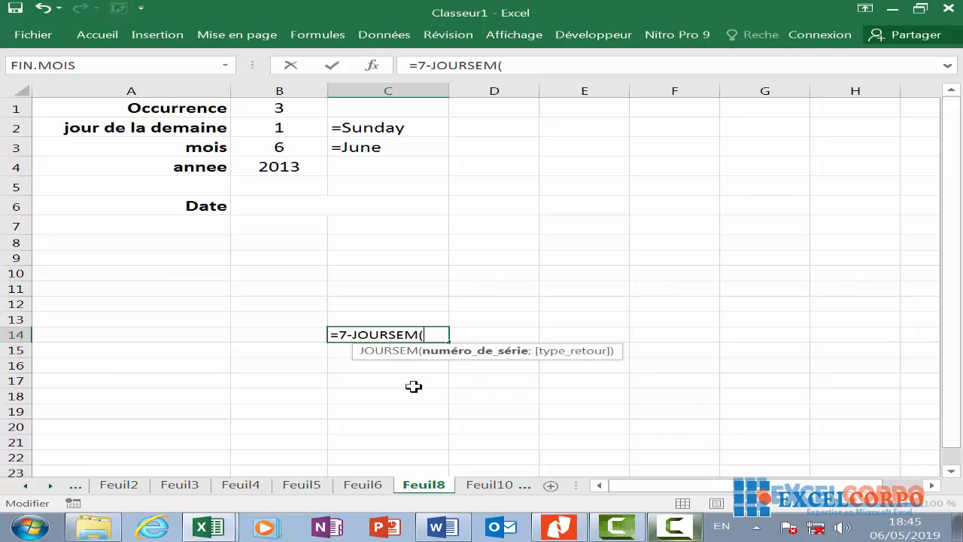
Complete the C14 formula with DATE(2019;5;1) as JOURSEM's serial number and add 2 to the result
text(date)
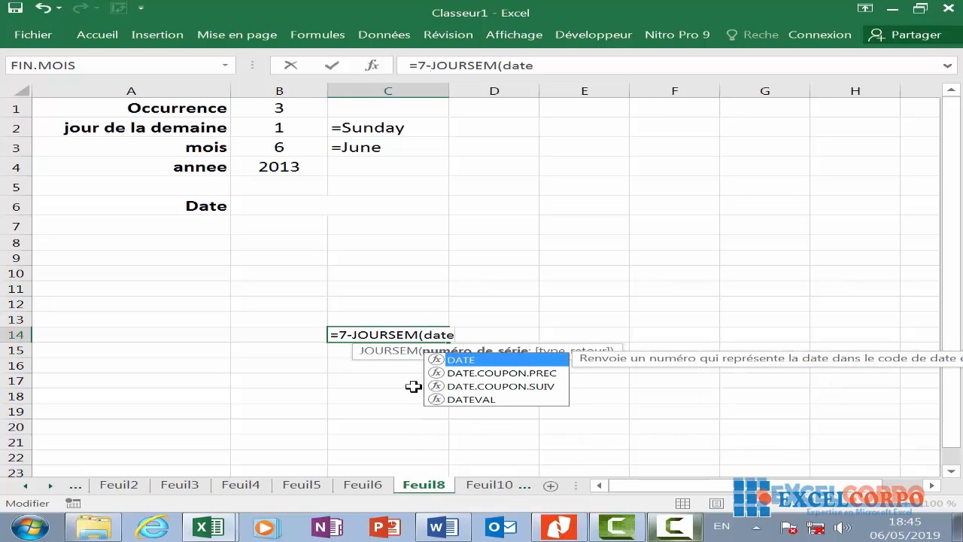
double_click(506, 359)
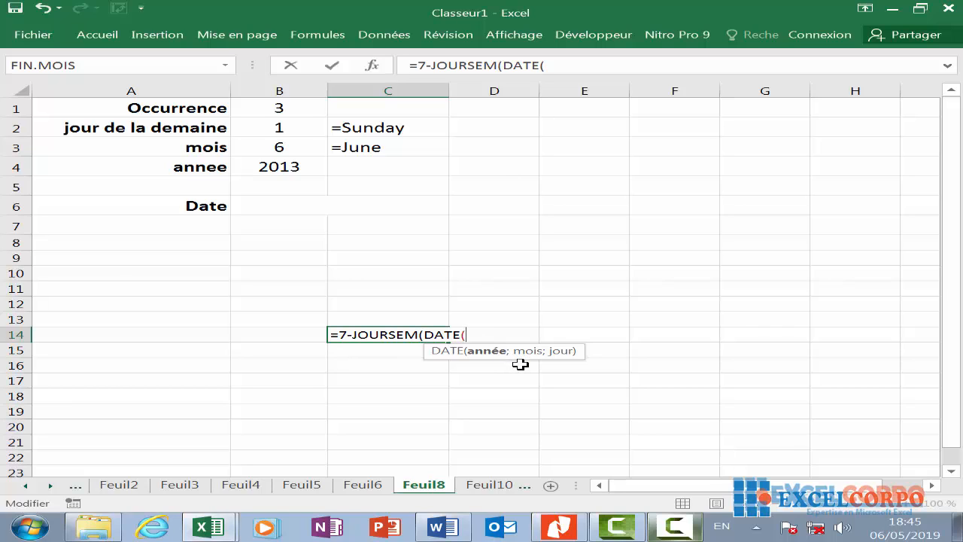
text(2019;)
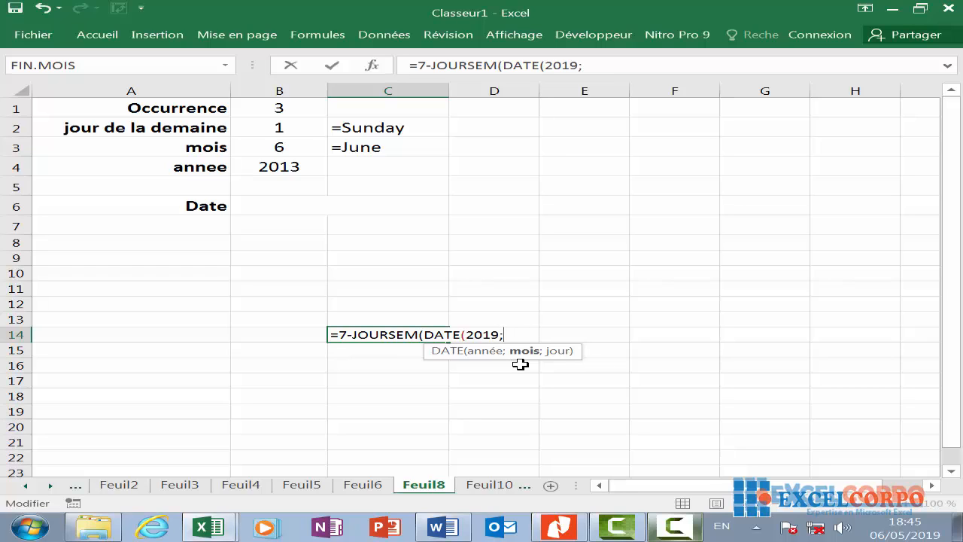
text(5;)
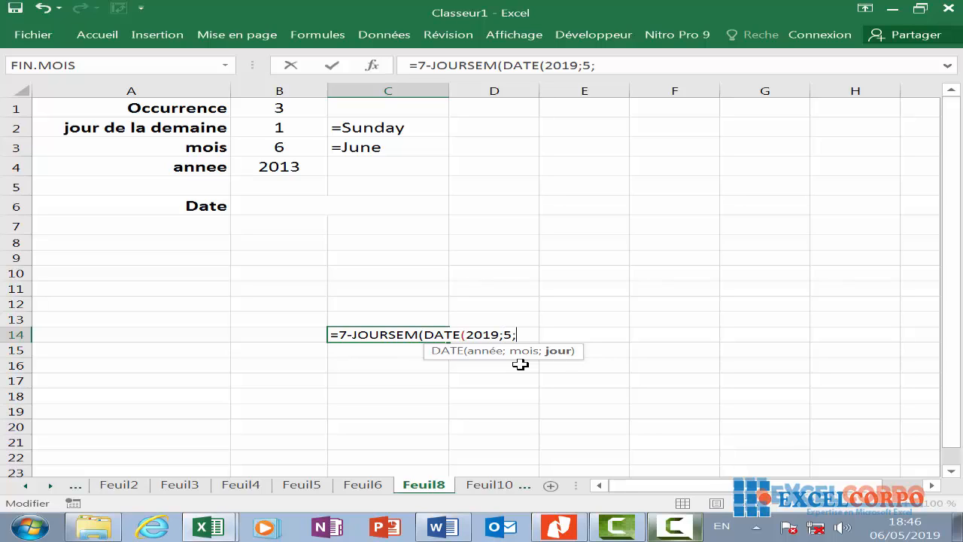
text(1)0)
key(BackSpace)
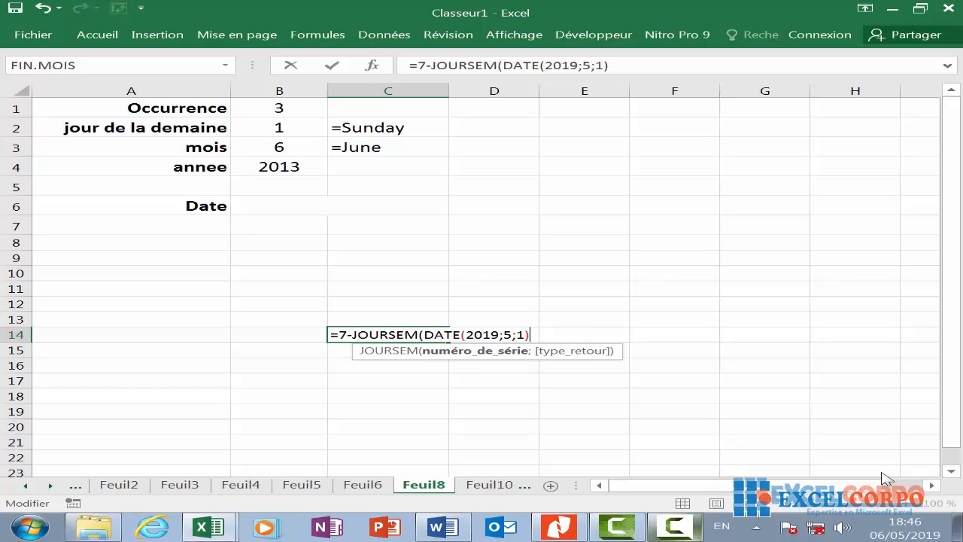
text())
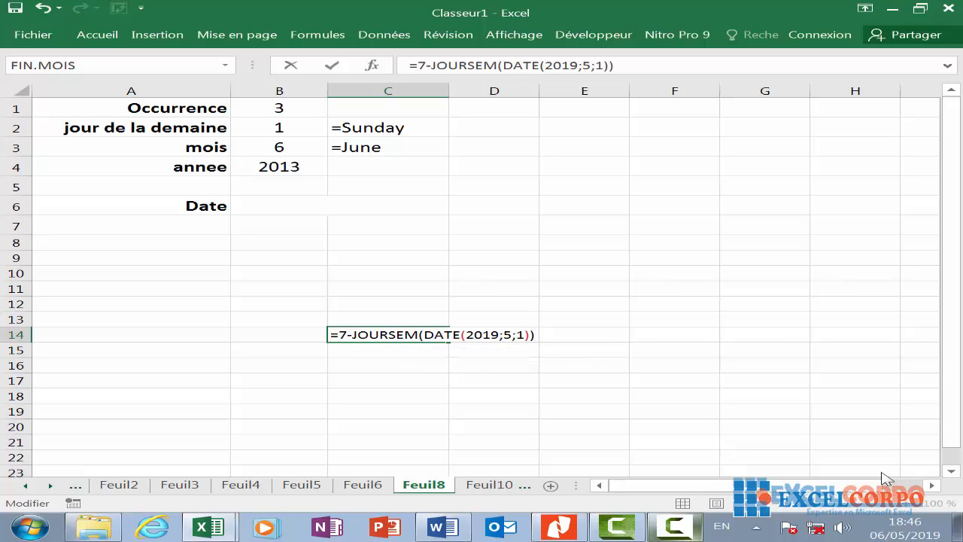
text(+2)
key(Return)
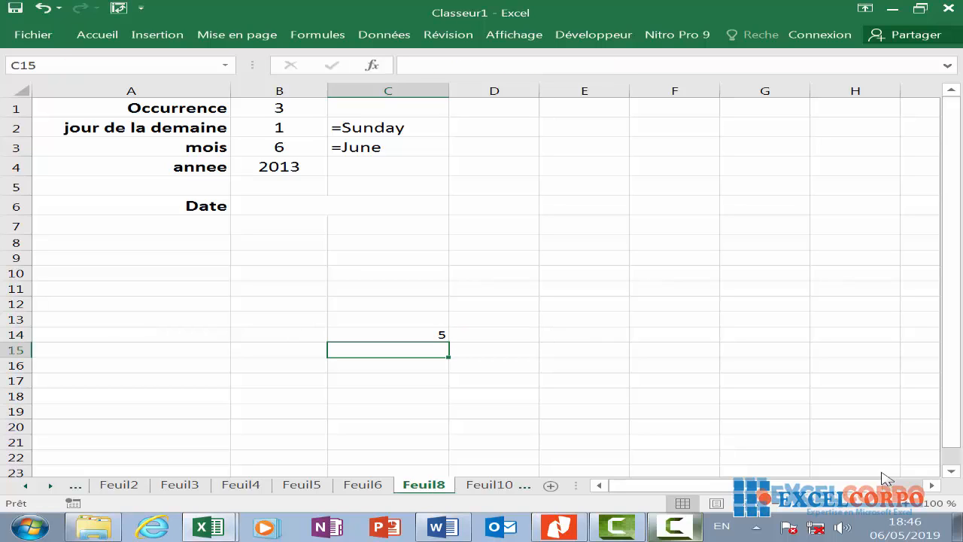
Edit the C14 formula to =2-JOURSEM(DATE(2019;5;1)), removing the trailing +2 and replacing the leading 7 with 2
click(438, 334)
double_click(436, 333)
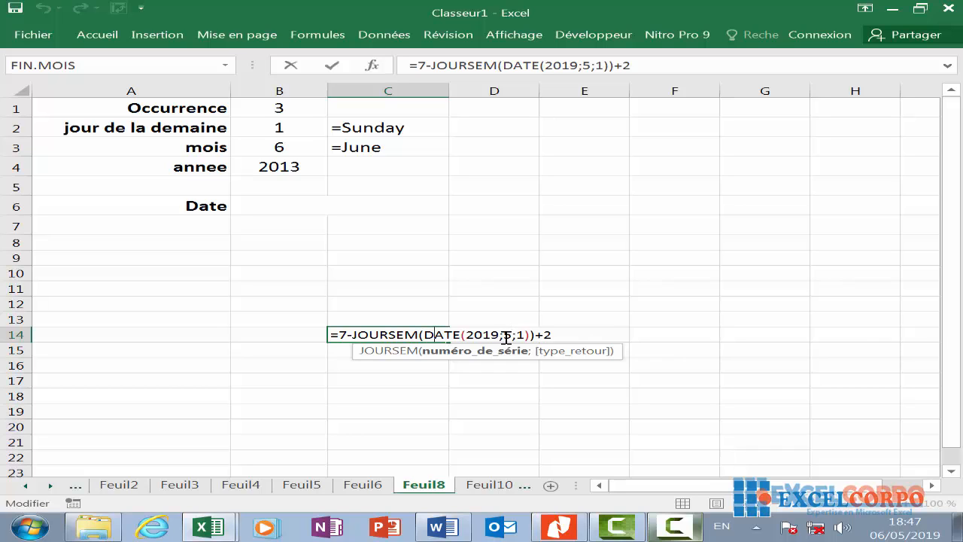
click(675, 527)
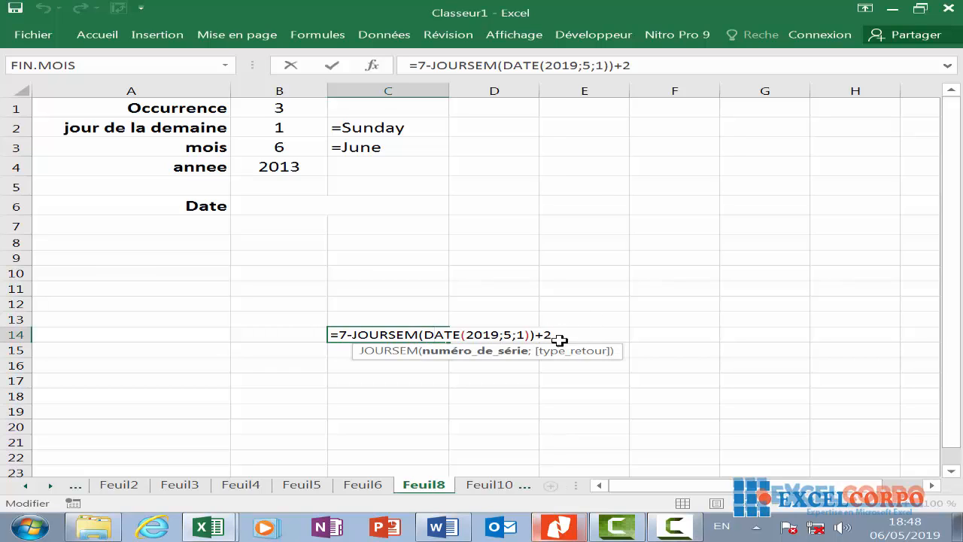
click(554, 334)
key(BackSpace)
key(BackSpace)
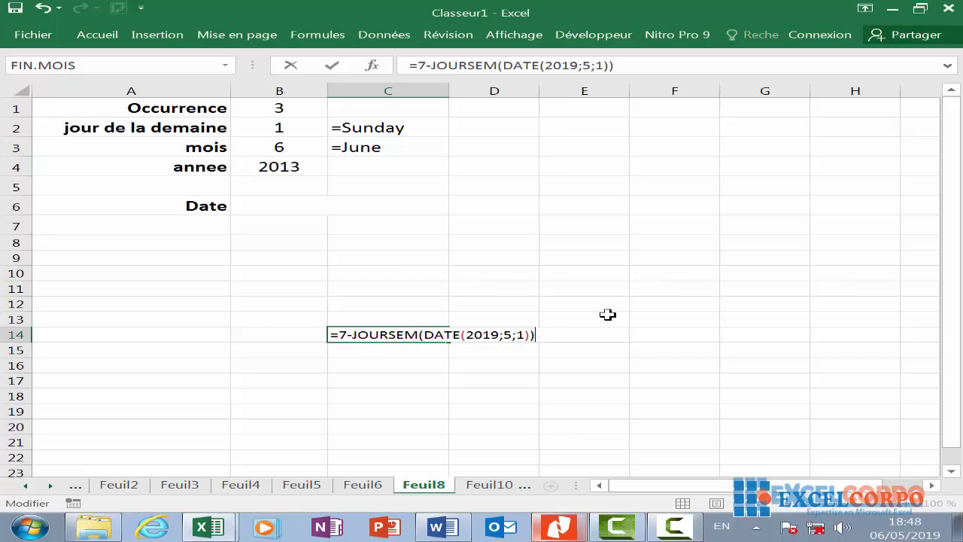
click(348, 334)
key(BackSpace)
text(2)
key(Return)
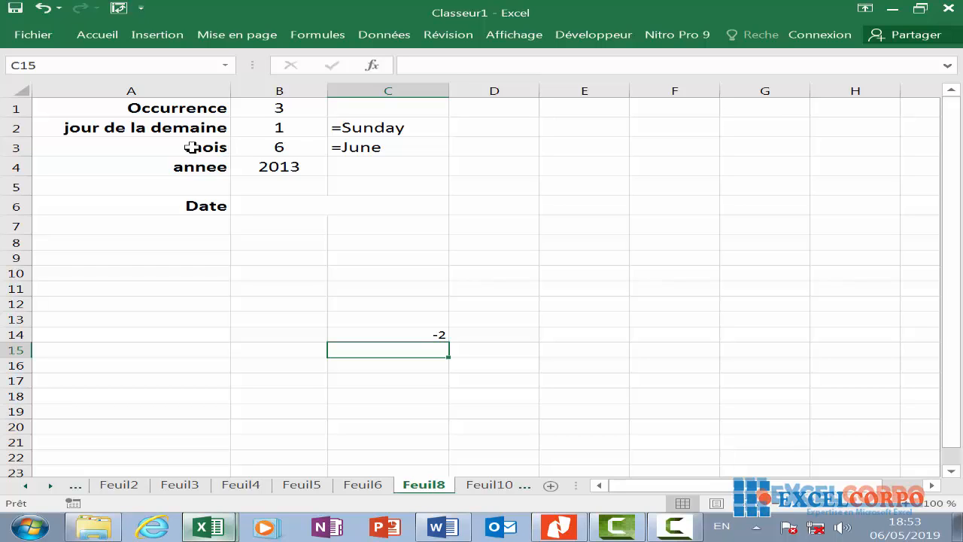
Start a formula in the Date cell B6 with DATE(B4;B3;1) for the first day of the month
click(300, 204)
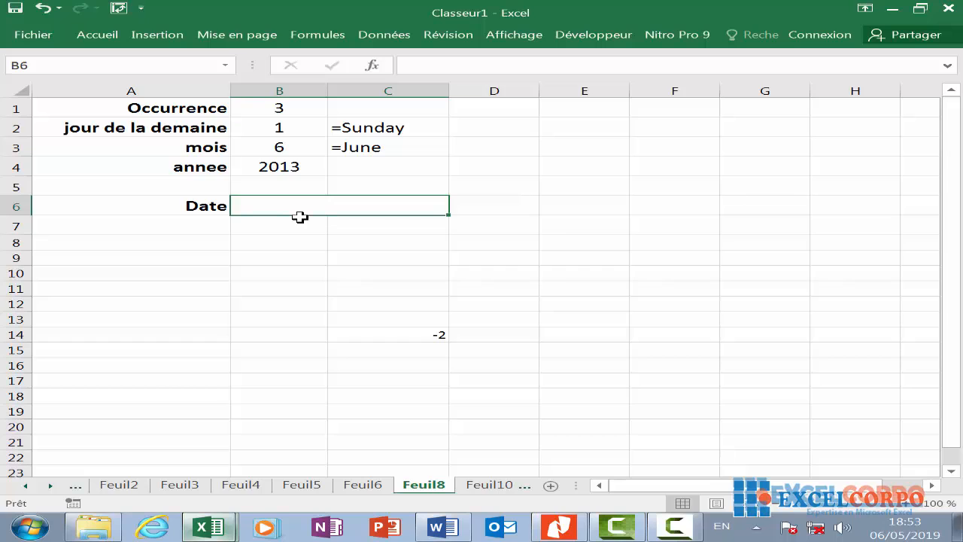
text(=)
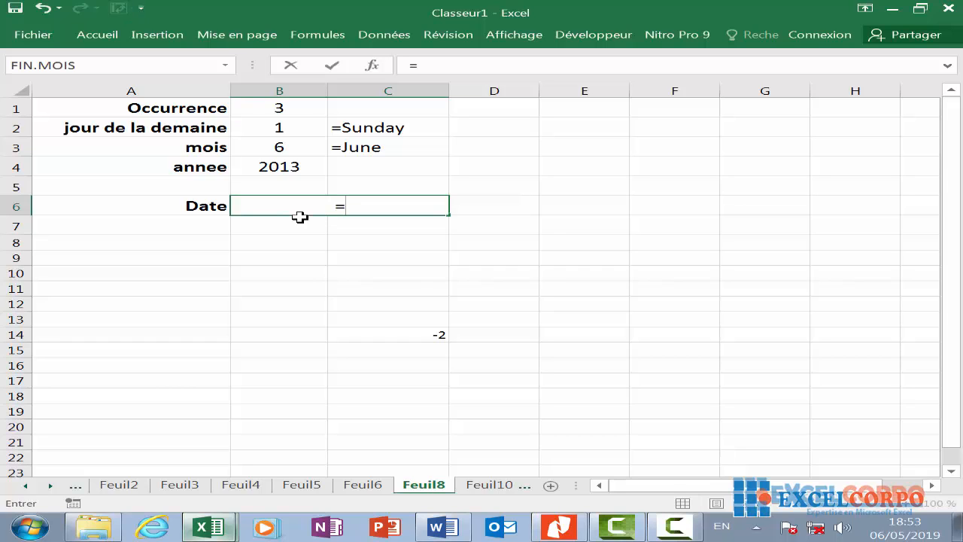
text(date)
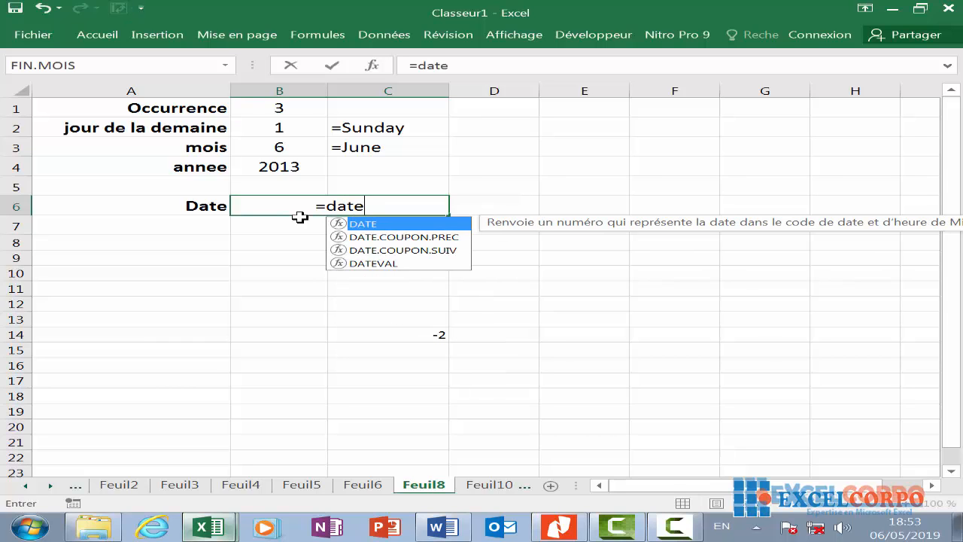
double_click(388, 223)
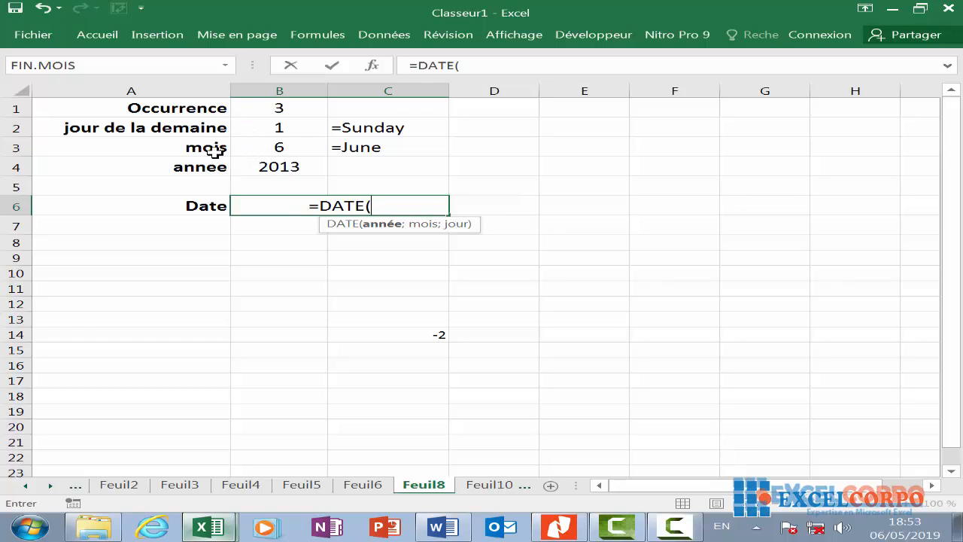
click(272, 166)
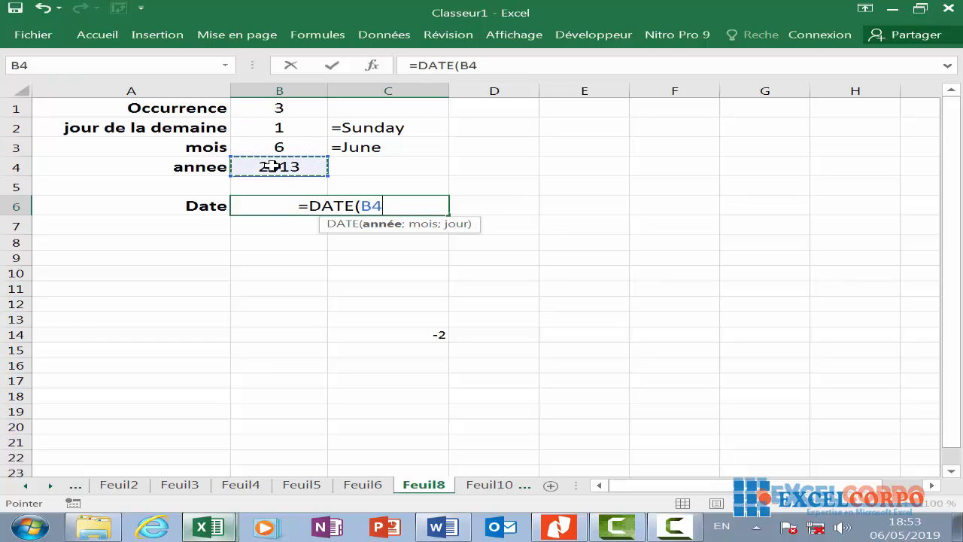
text(;)
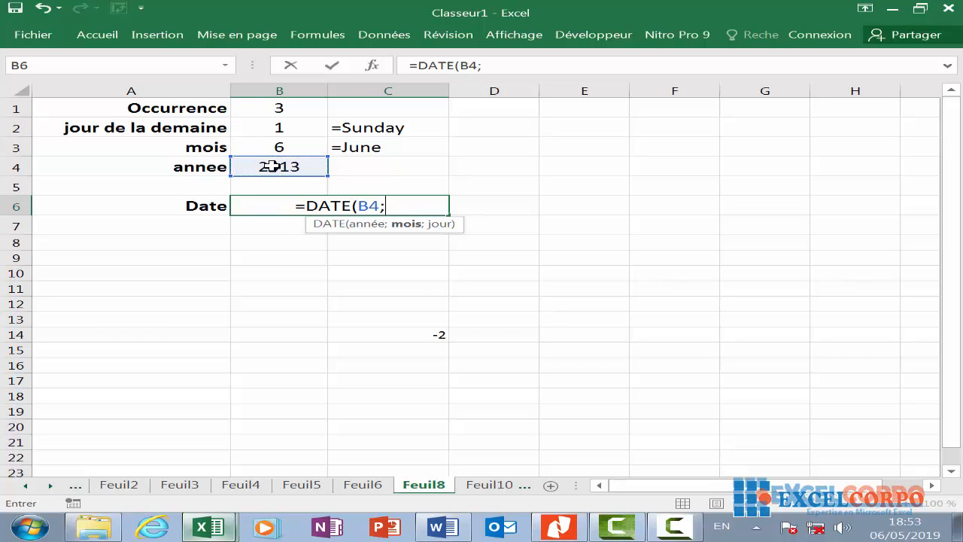
click(261, 150)
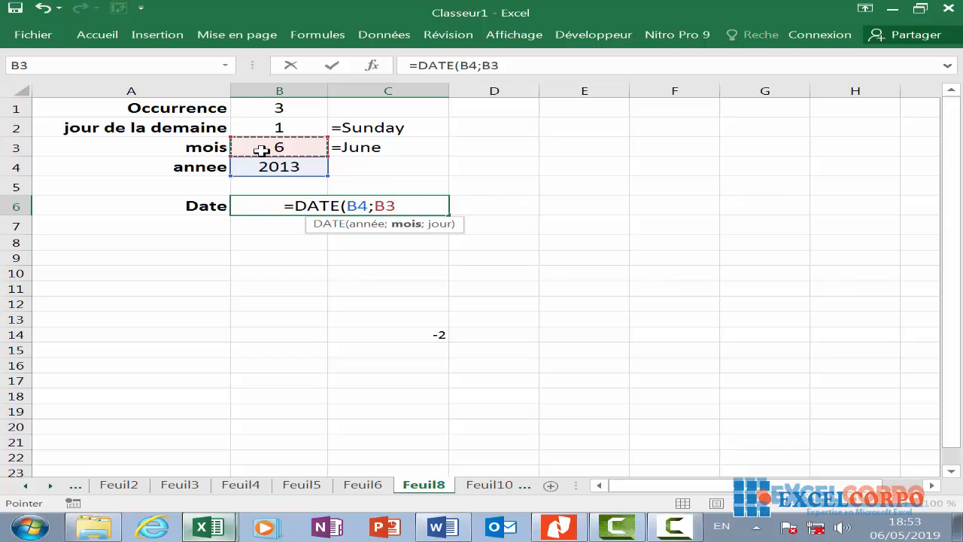
text(;1)
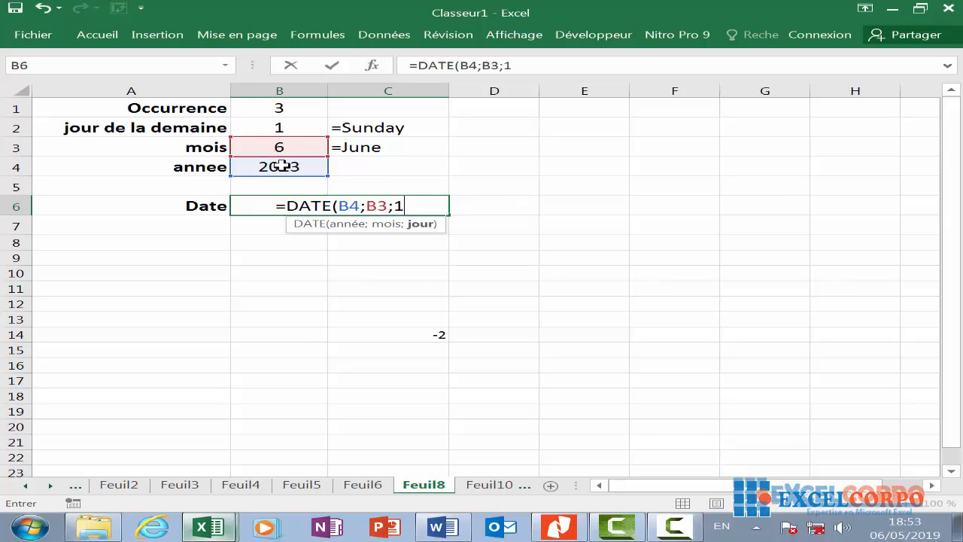
text())
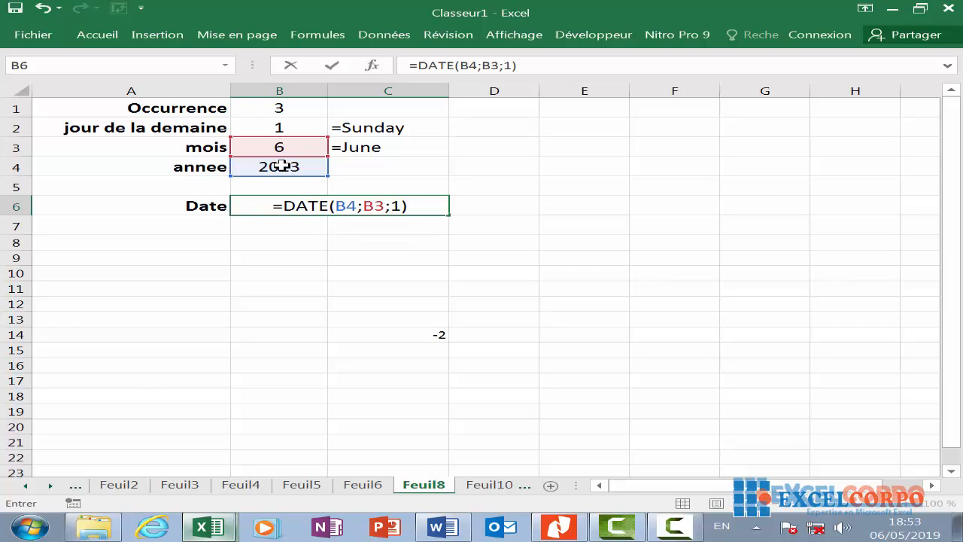
Add a SI function to the B6 date, with a logical test comparing B2 as less than JOURSEM
text(+)
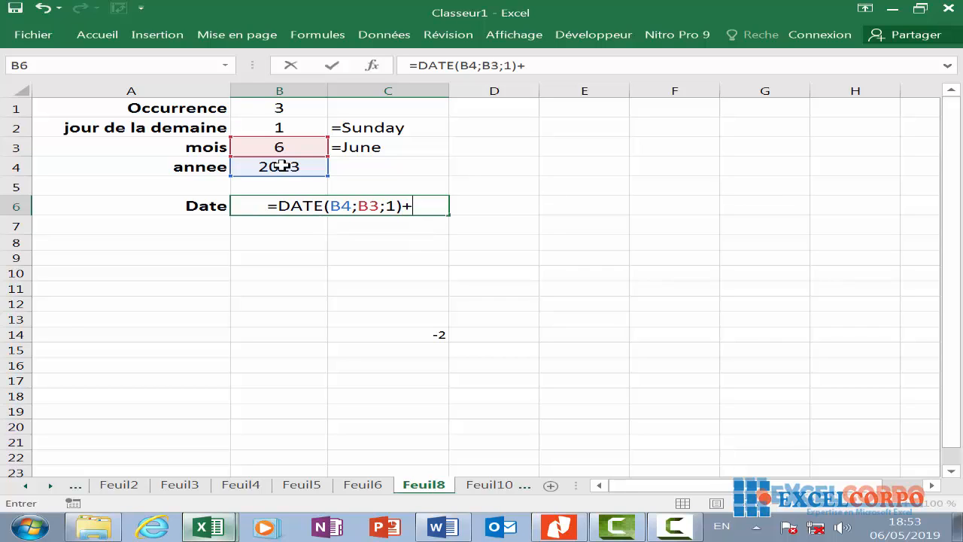
text(si)
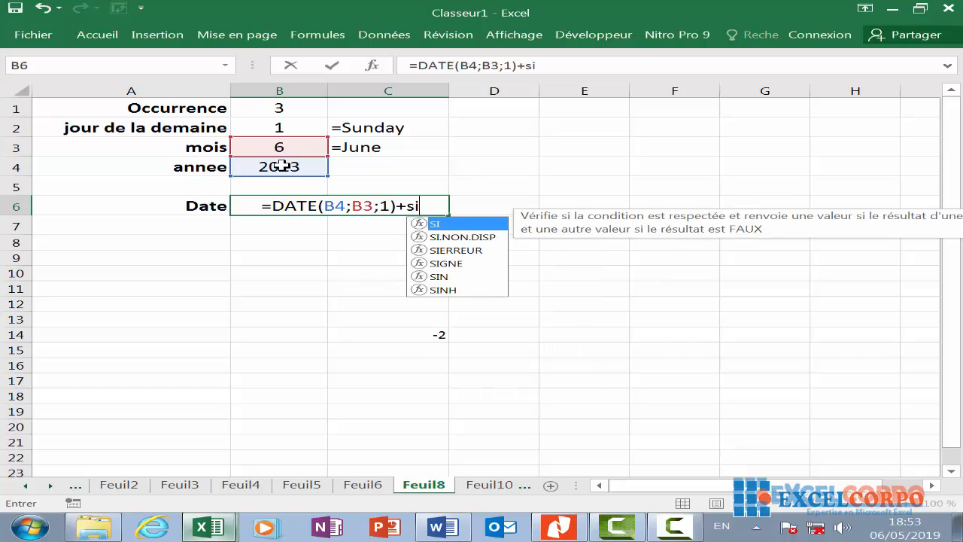
text(()
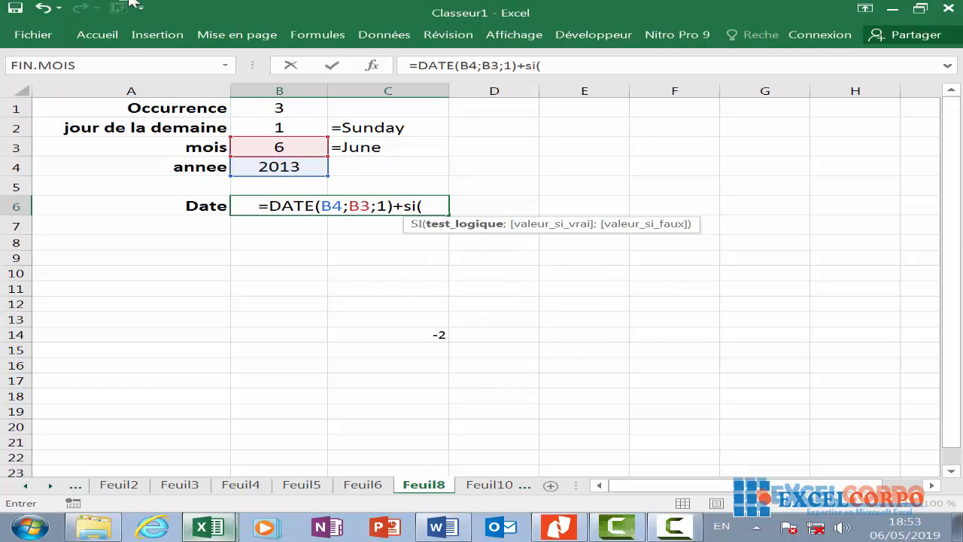
click(277, 125)
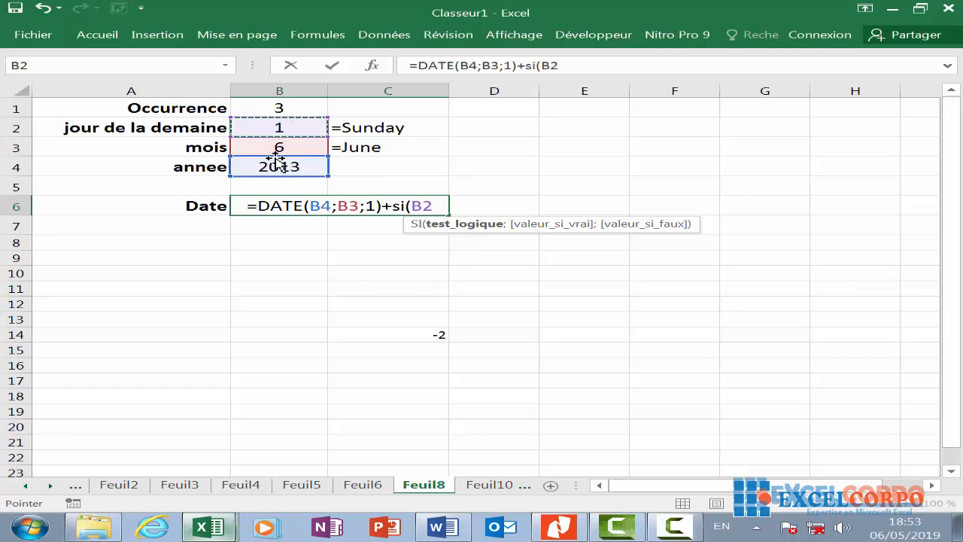
text(<)
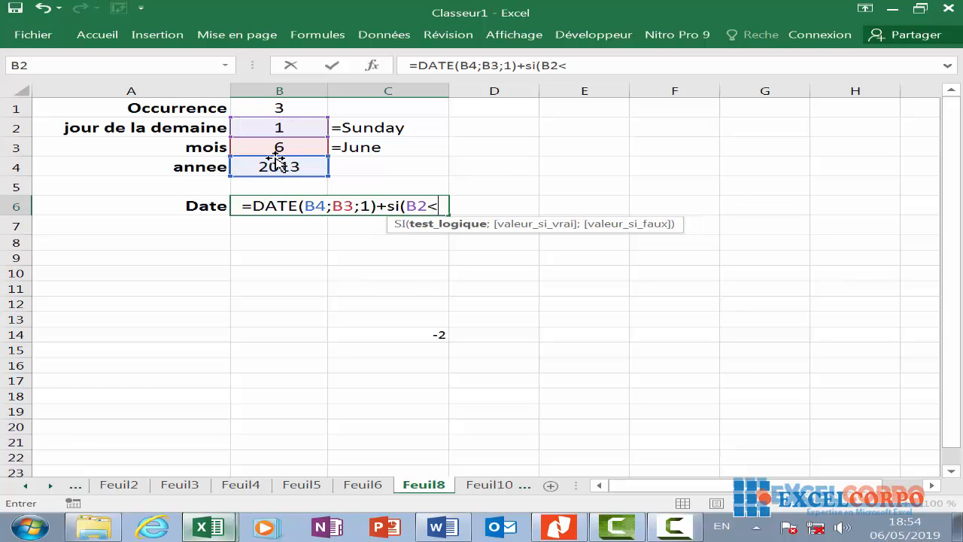
text(jou)
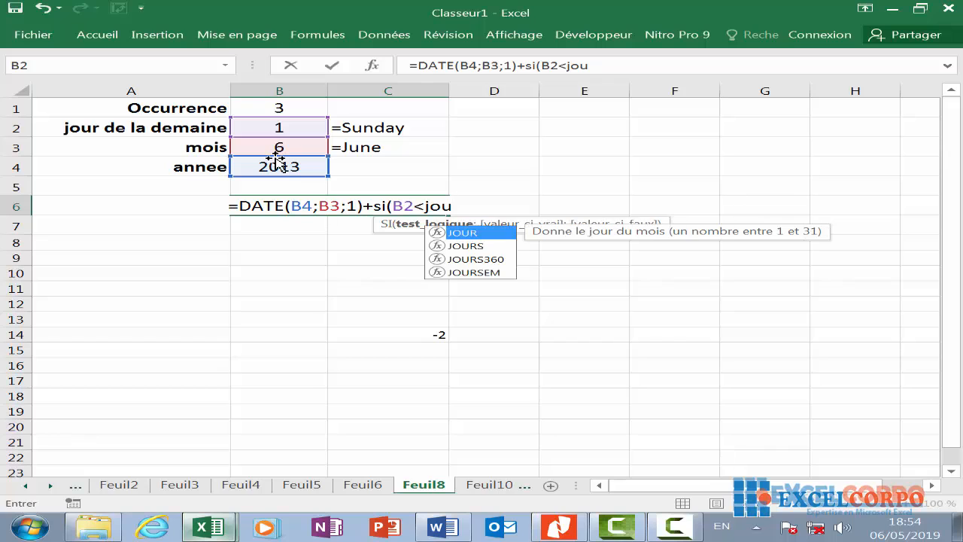
double_click(474, 272)
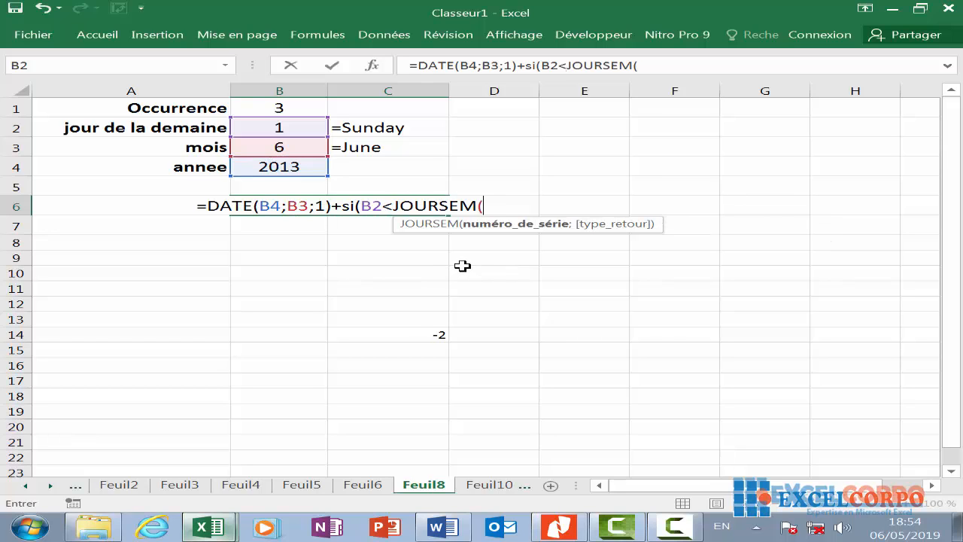
Nest a DATE function inside JOURSEM in B6, with B4 as year, B3 as month and 1 as day
text(date)
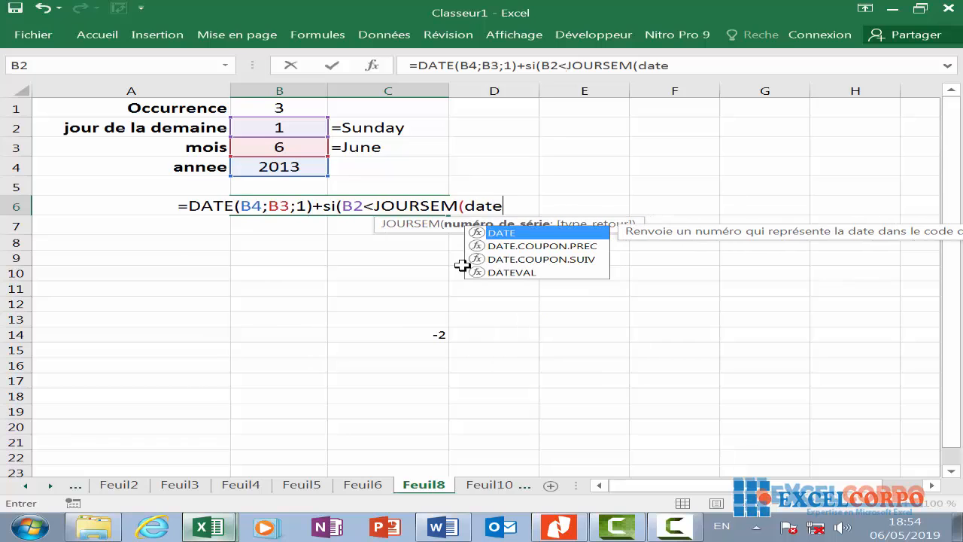
double_click(600, 234)
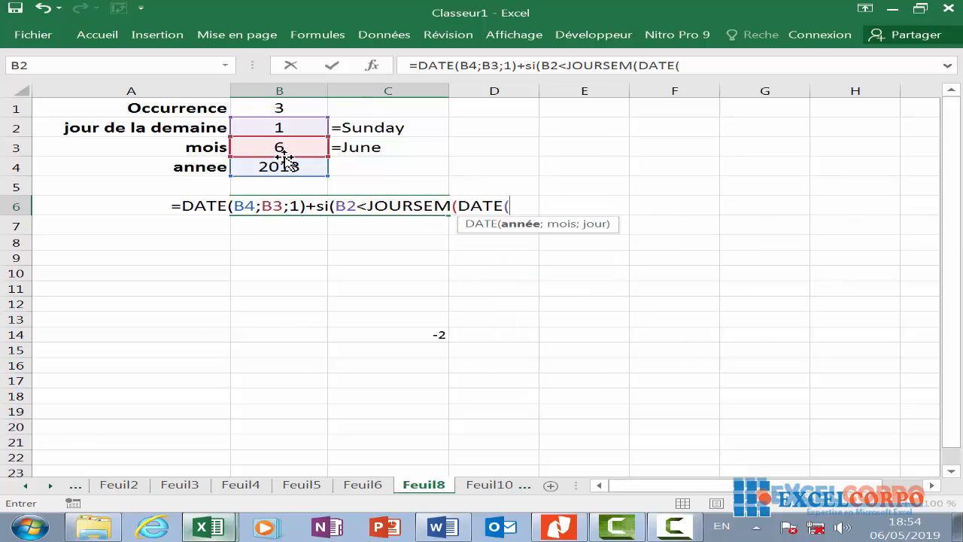
click(266, 171)
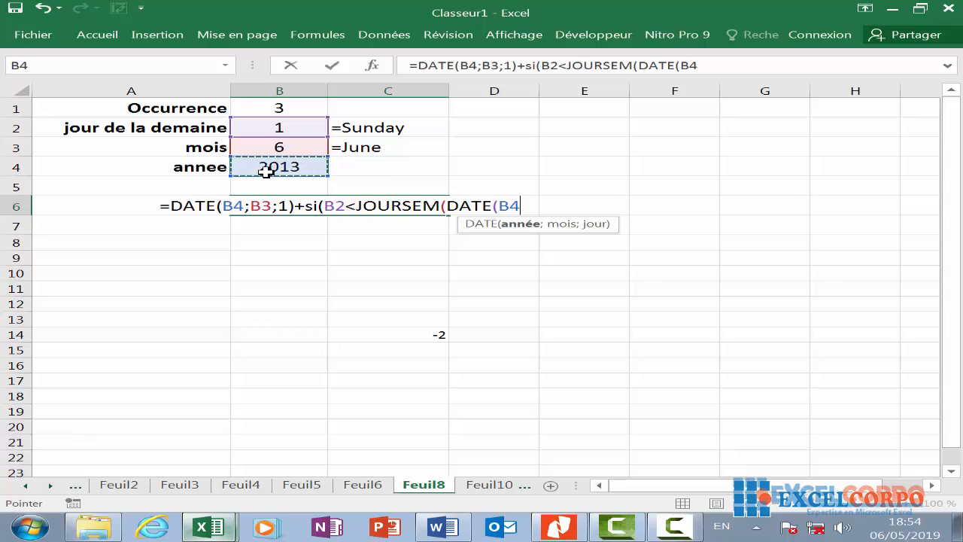
text(;)
click(274, 146)
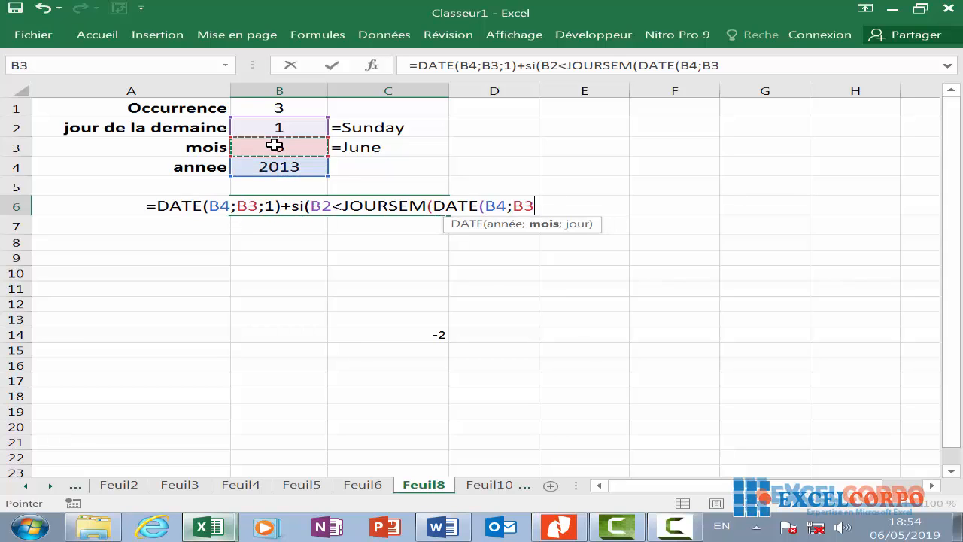
text(;1)
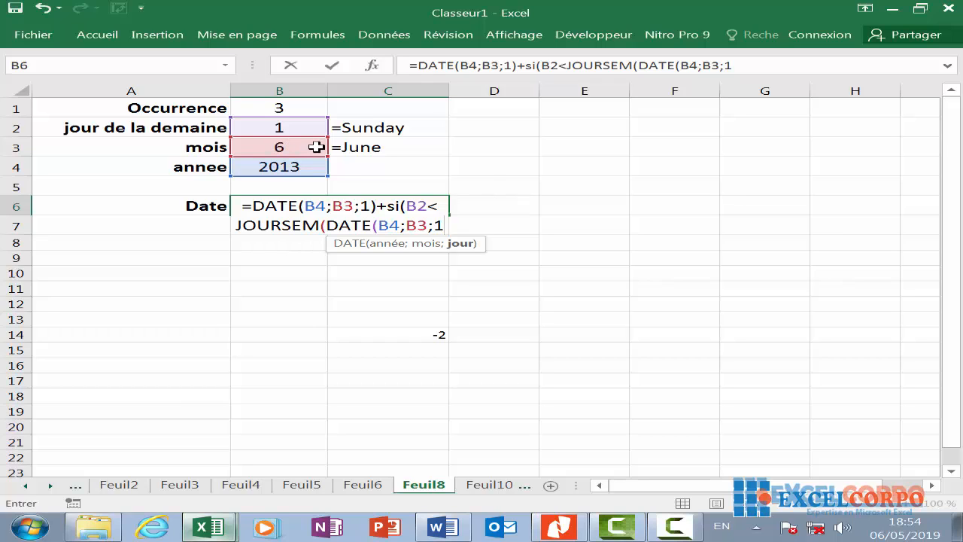
Complete the SI logical test in the B6 formula as B2<JOURSEM(DATE(B4;B3;1)), followed by the argument separator
text()0)
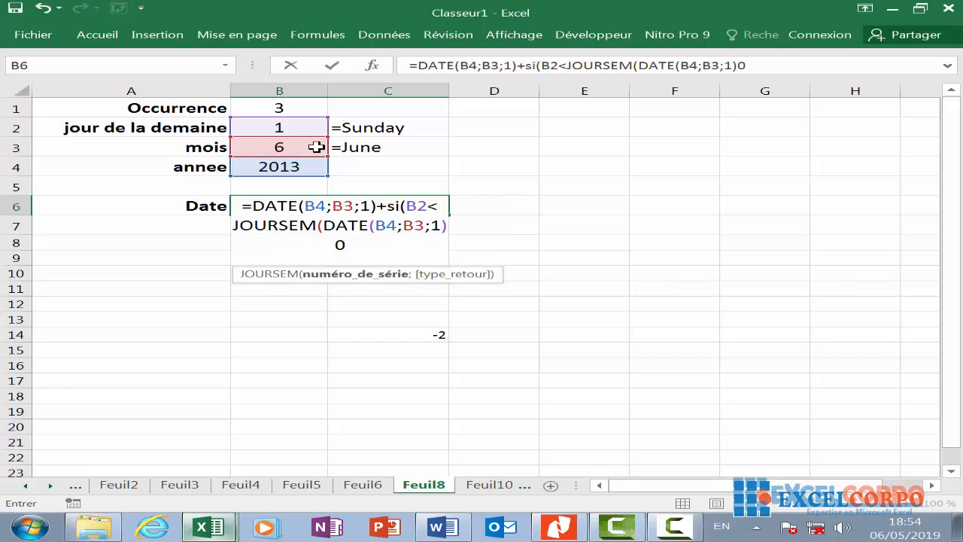
key(BackSpace)
text())
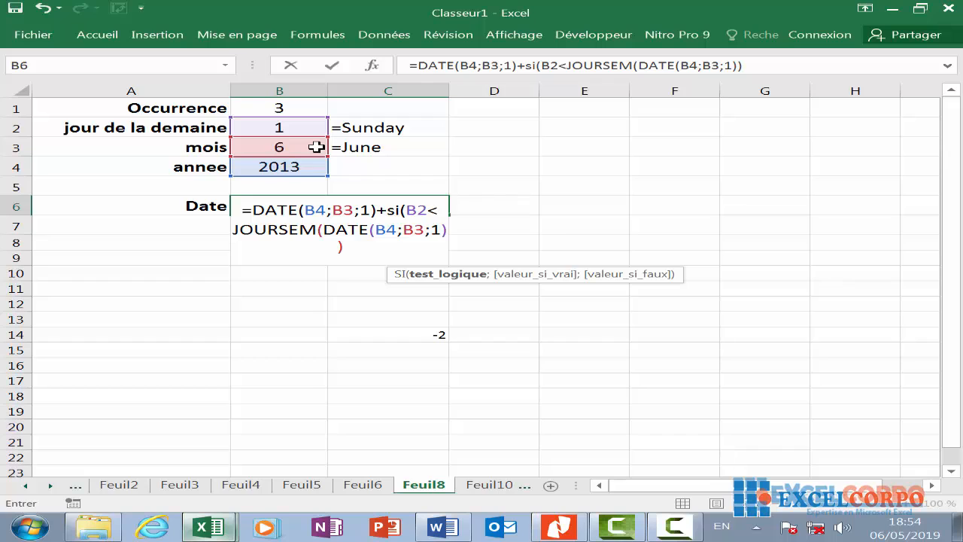
text(;)
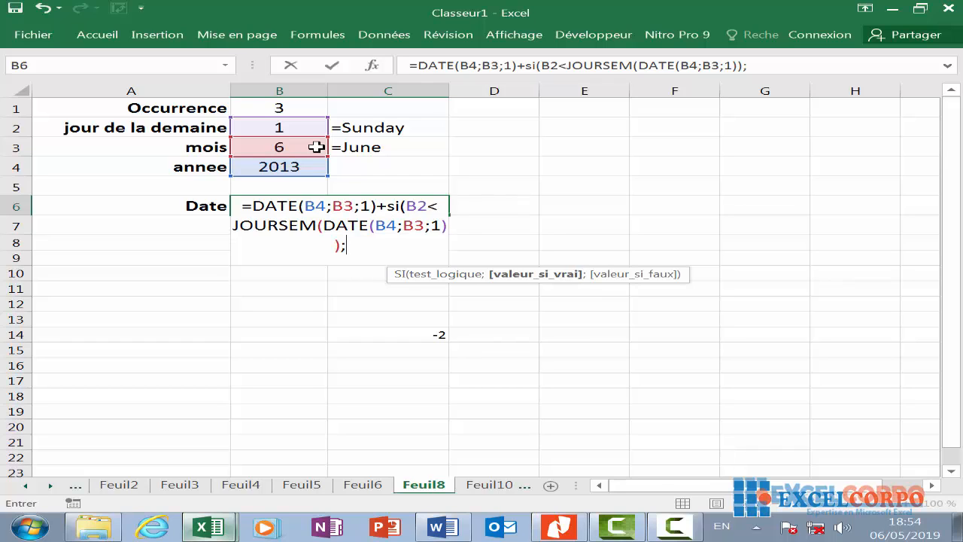
Enter 7-JOURSEM(DATE(B4;B3;1))+B2 as the value-if-true argument of the SI function in B6
text(7-jo)
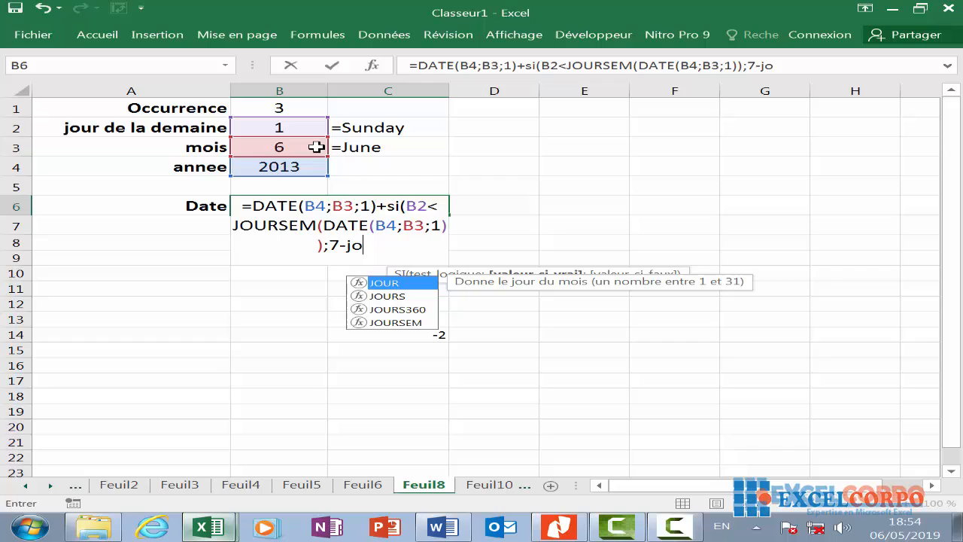
double_click(429, 323)
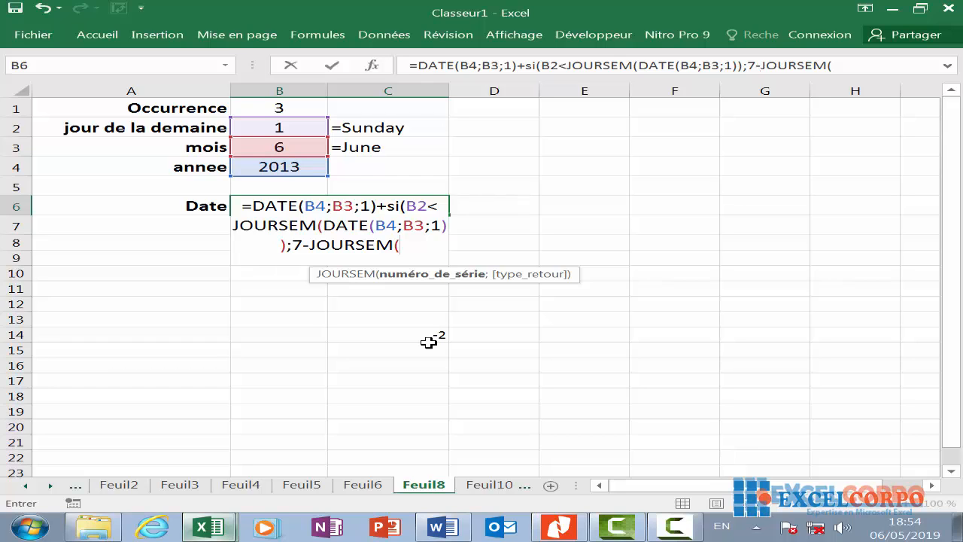
text(dat)
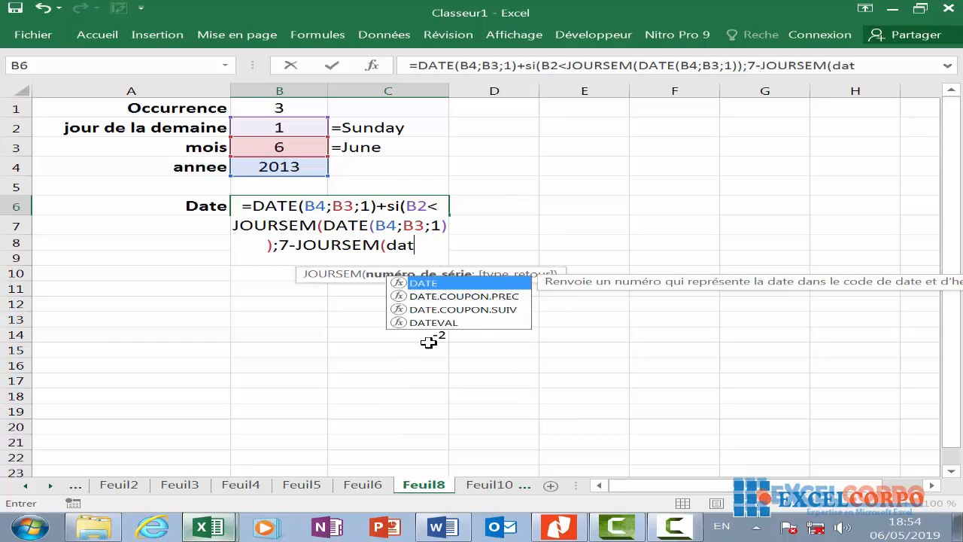
text(e()
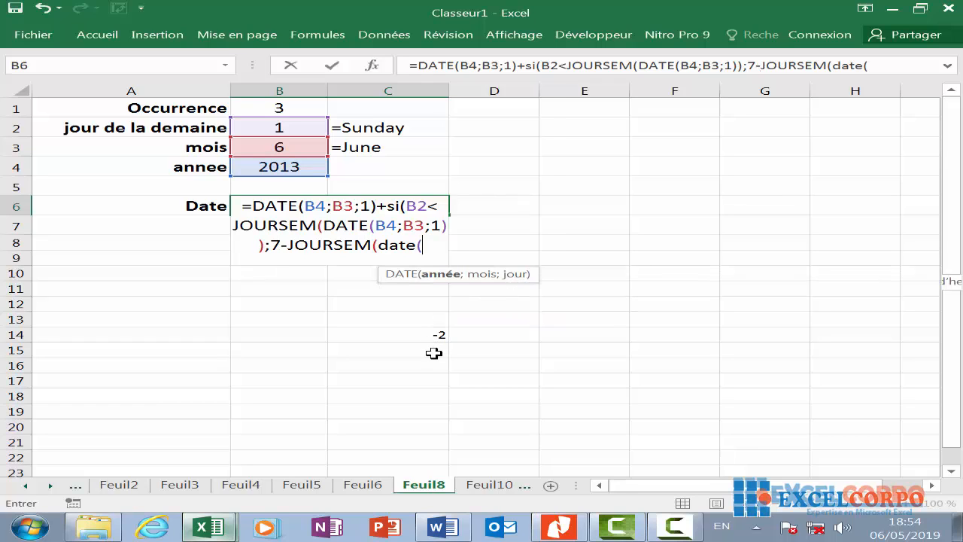
click(275, 170)
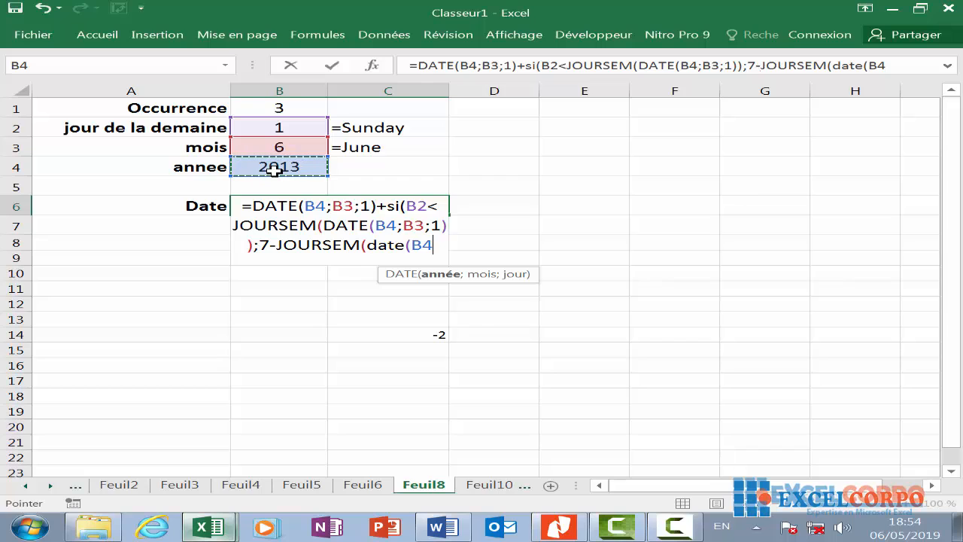
text(;)
click(291, 149)
text(;)
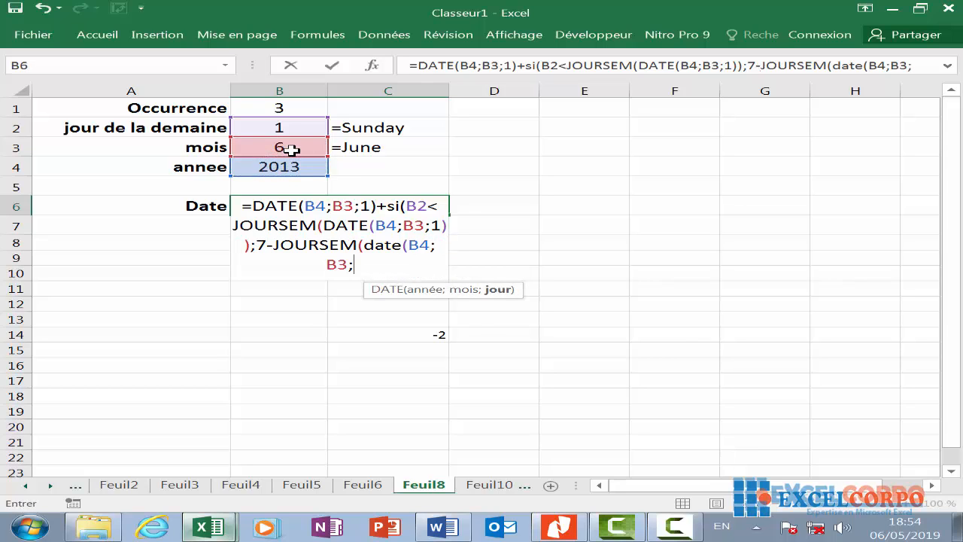
text(1)
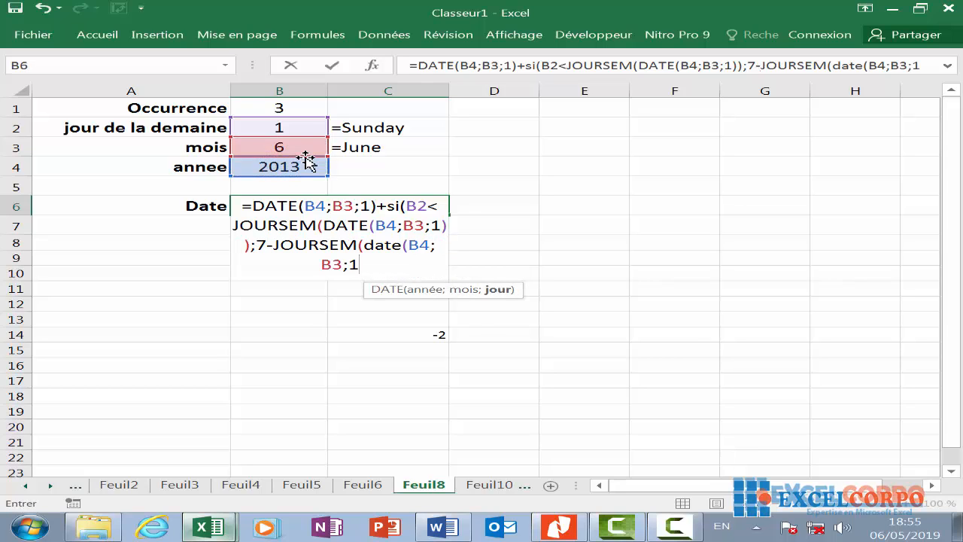
text()))
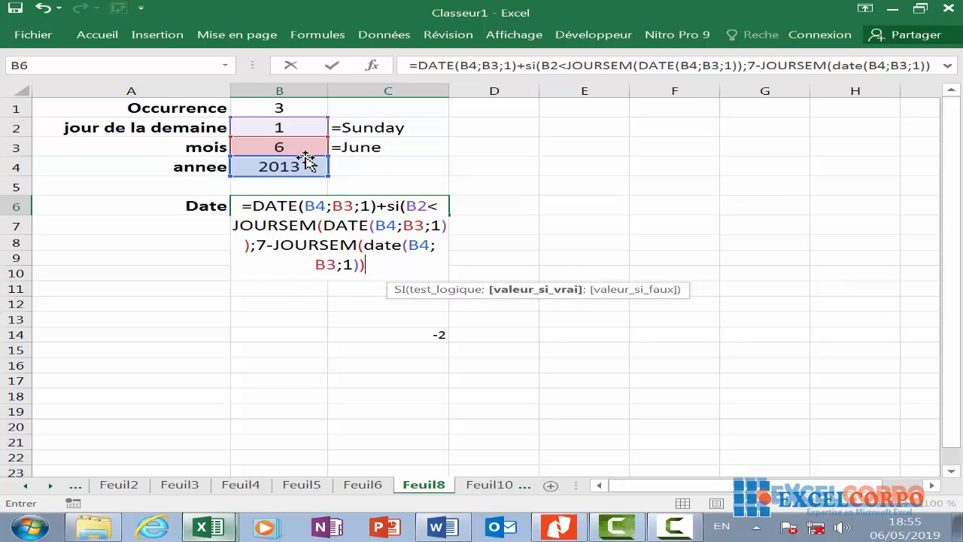
text(+)
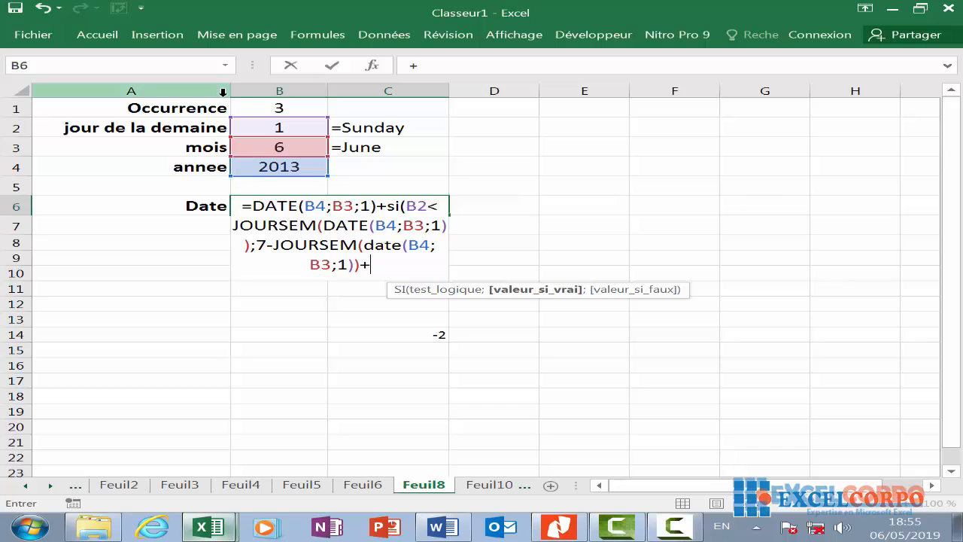
click(315, 129)
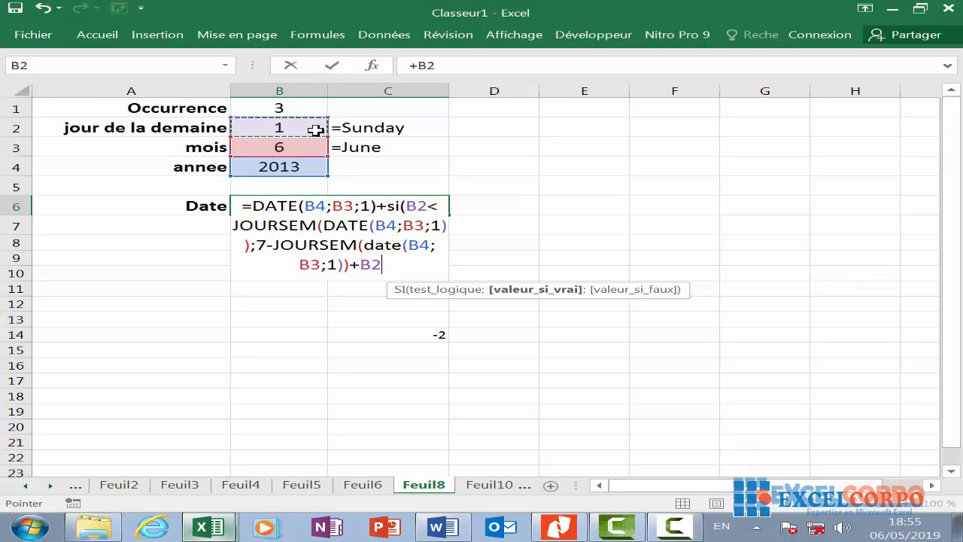
Add B2-JOURSEM(DATE(B4;B3;1)) as the value-if-false argument in B6 and close the SI function
text(;)
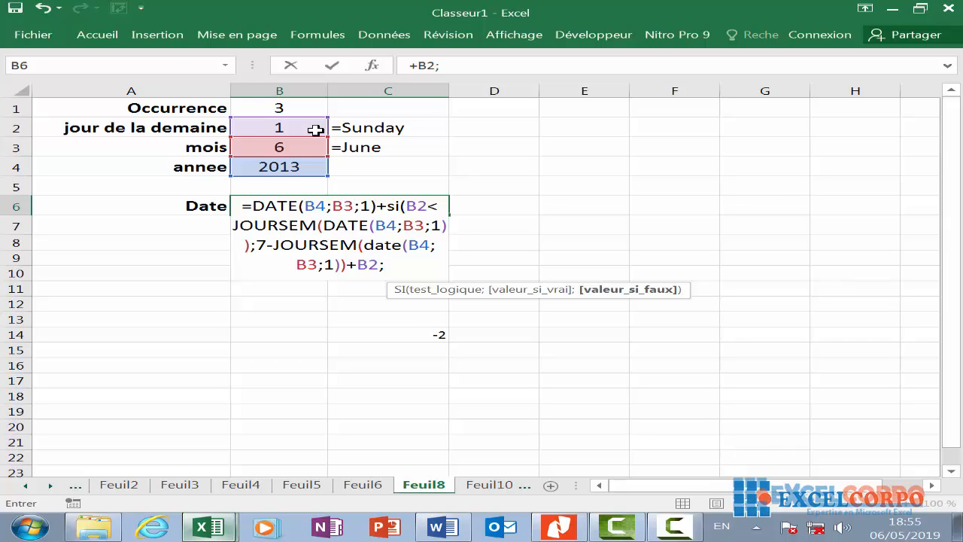
click(316, 126)
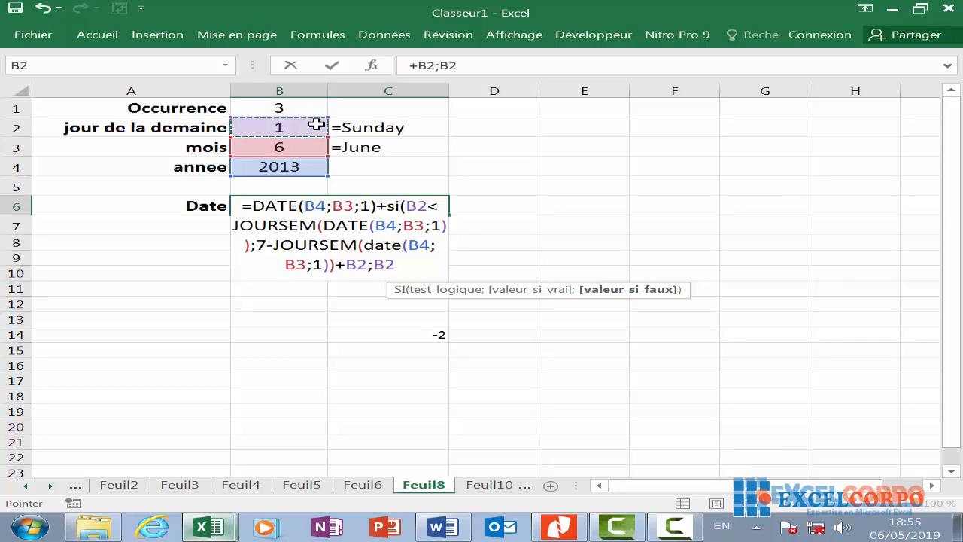
text(-)
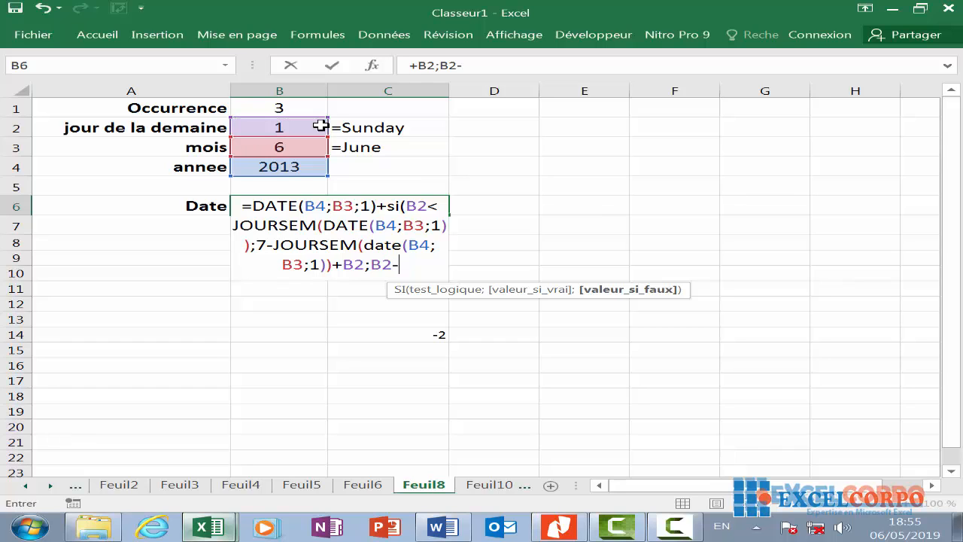
text(jou)
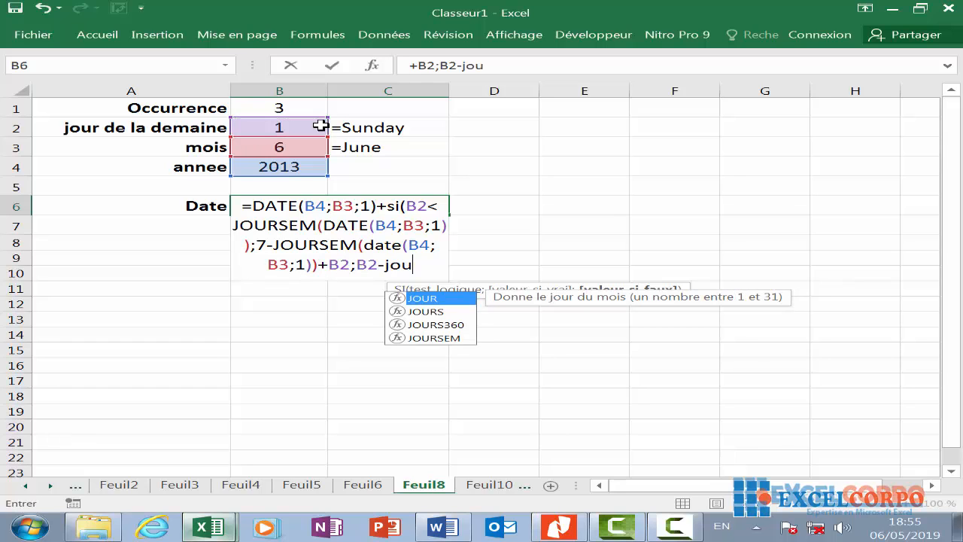
double_click(434, 339)
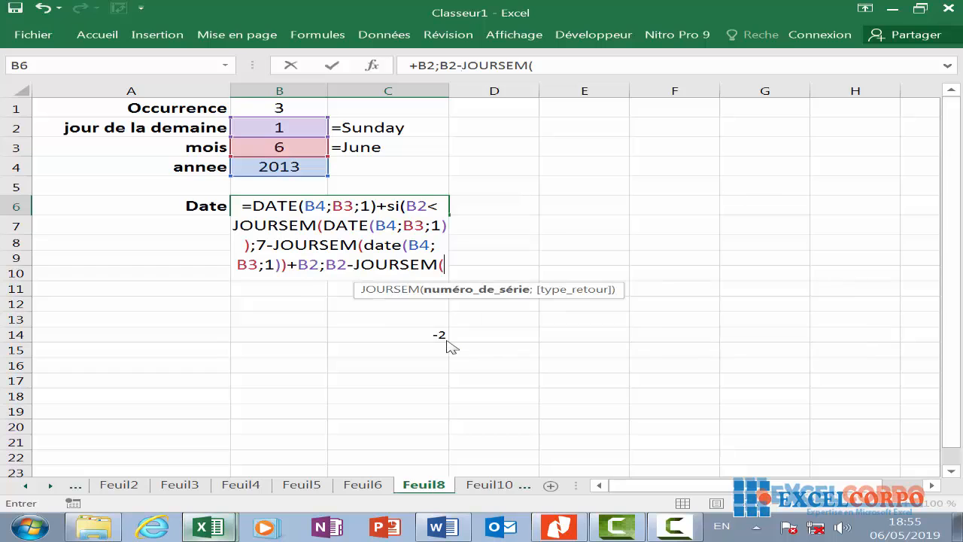
text(datr)
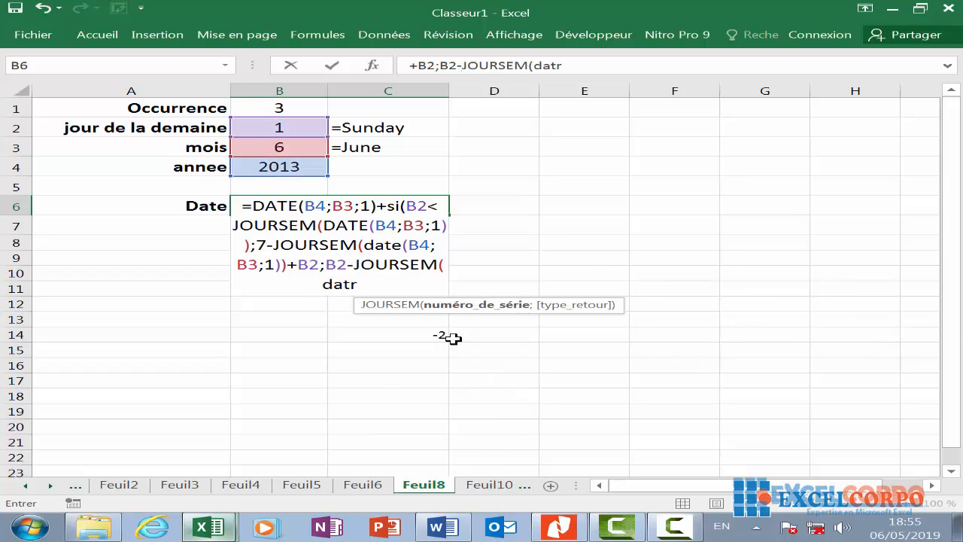
key(BackSpace)
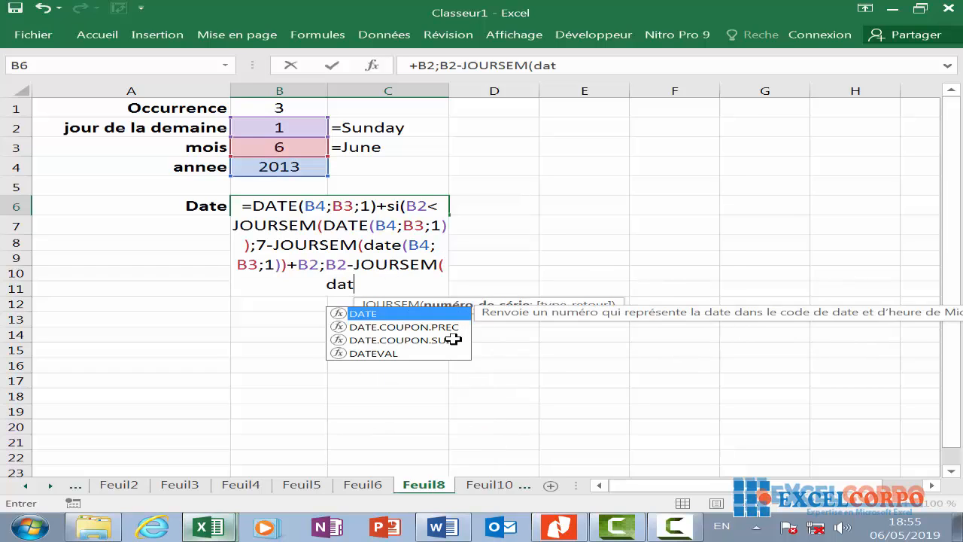
text(e)
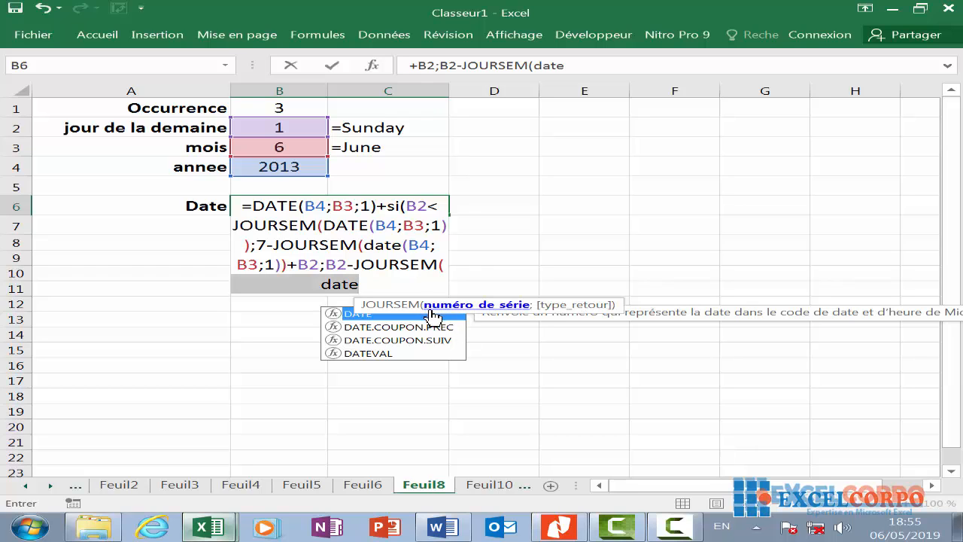
key(Tab)
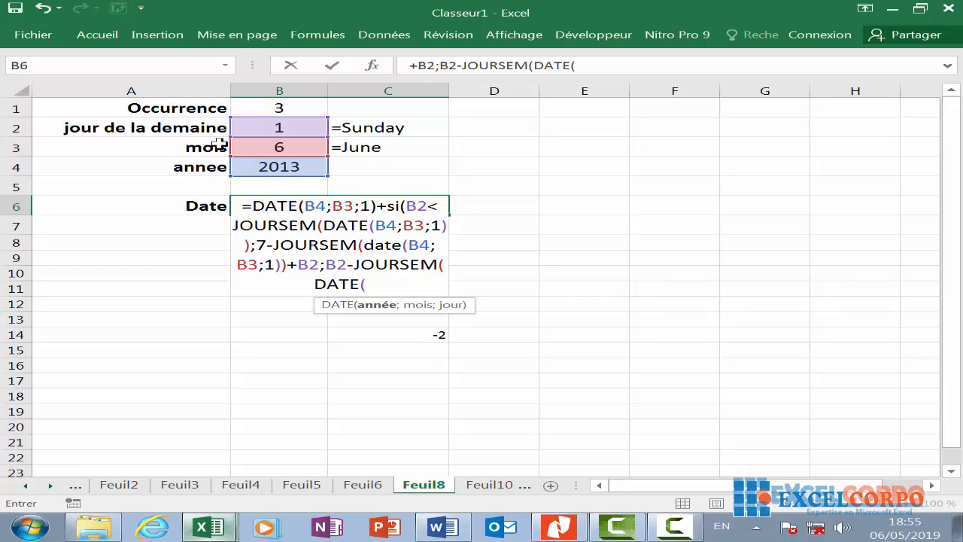
click(306, 166)
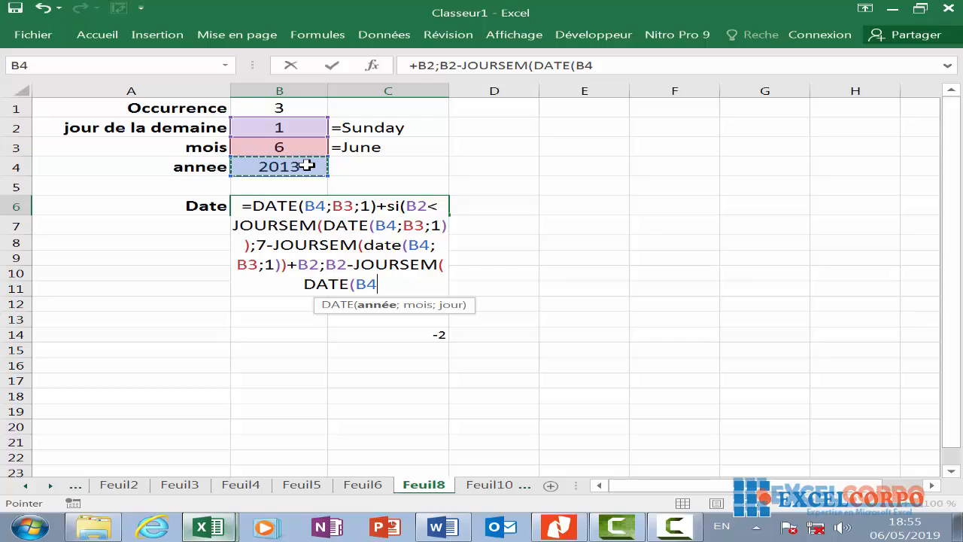
text(;)
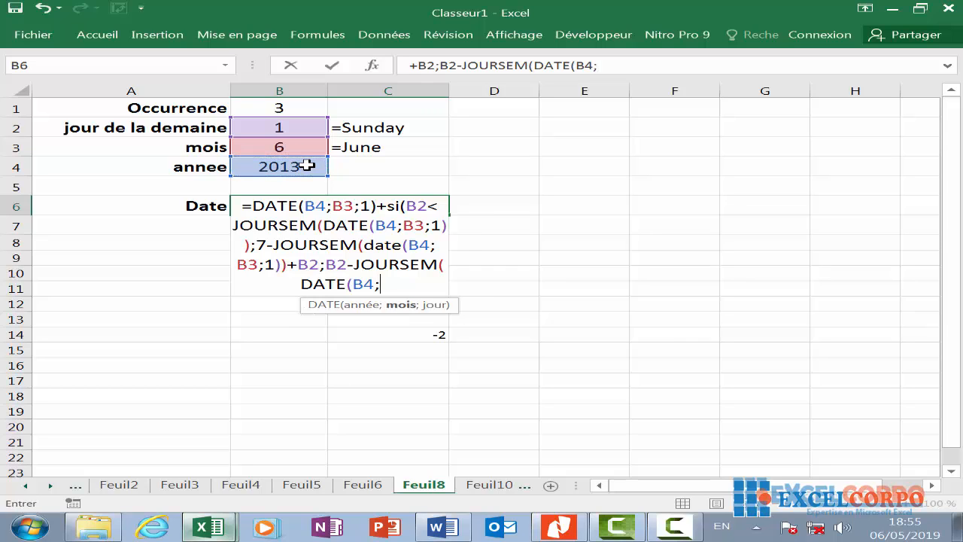
click(286, 146)
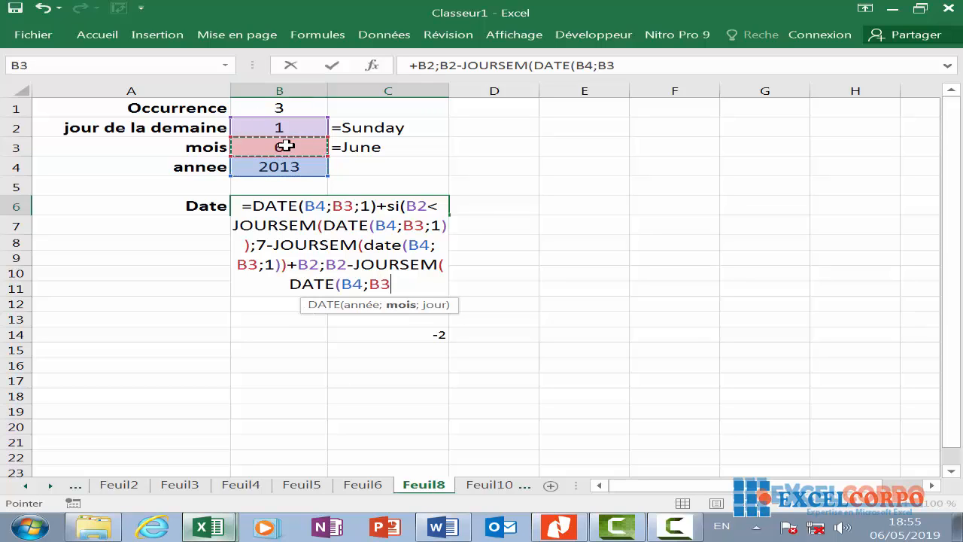
text(;1)
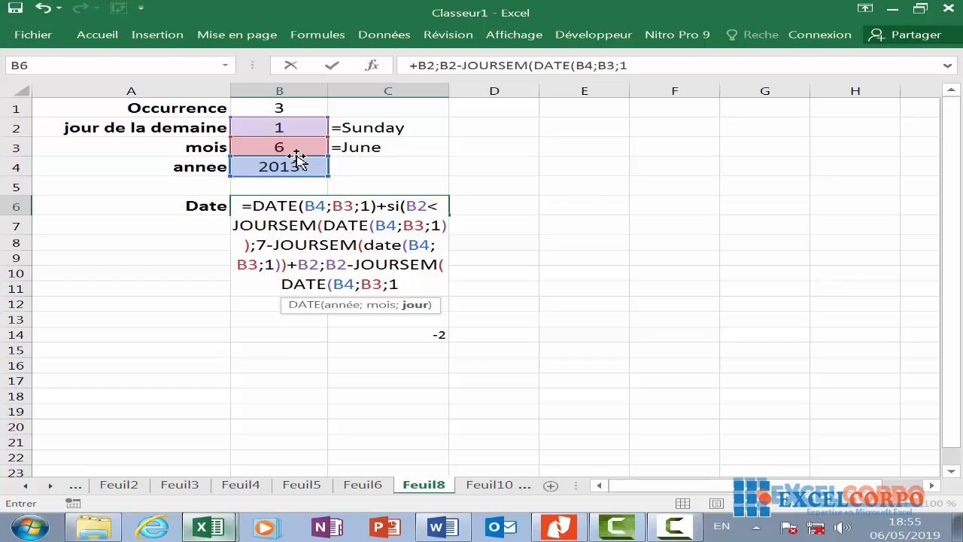
text())
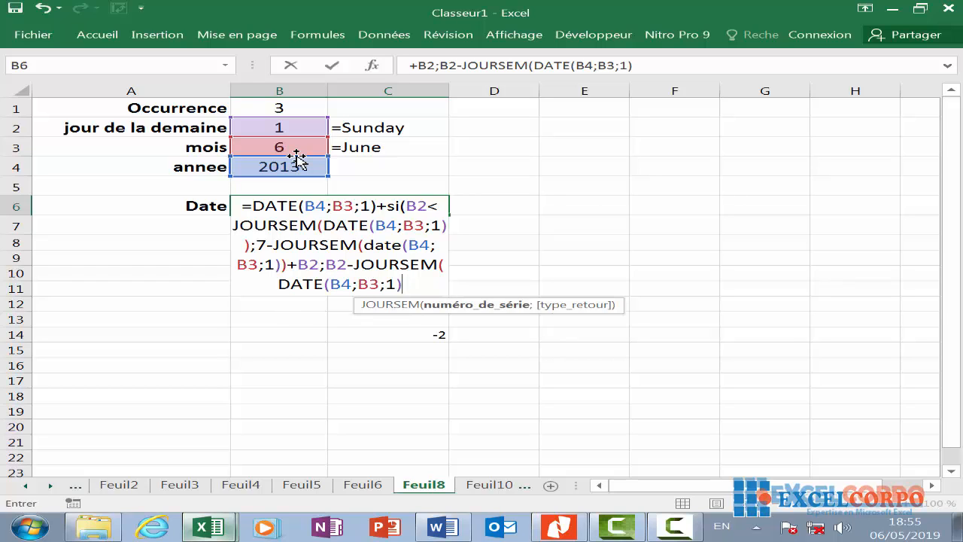
text()))
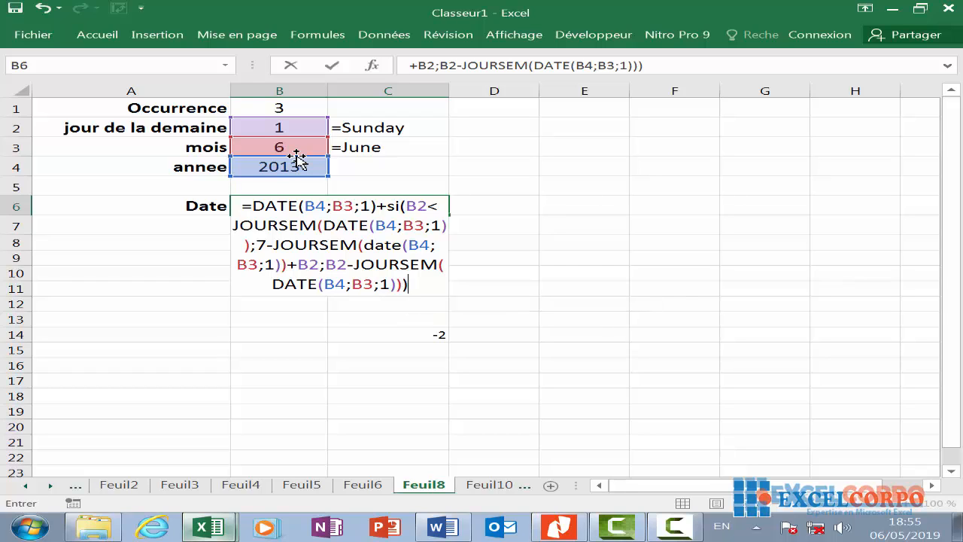
Append the occurrence offset +(B1-1)*7 to the end of the date formula in B6
text(+)
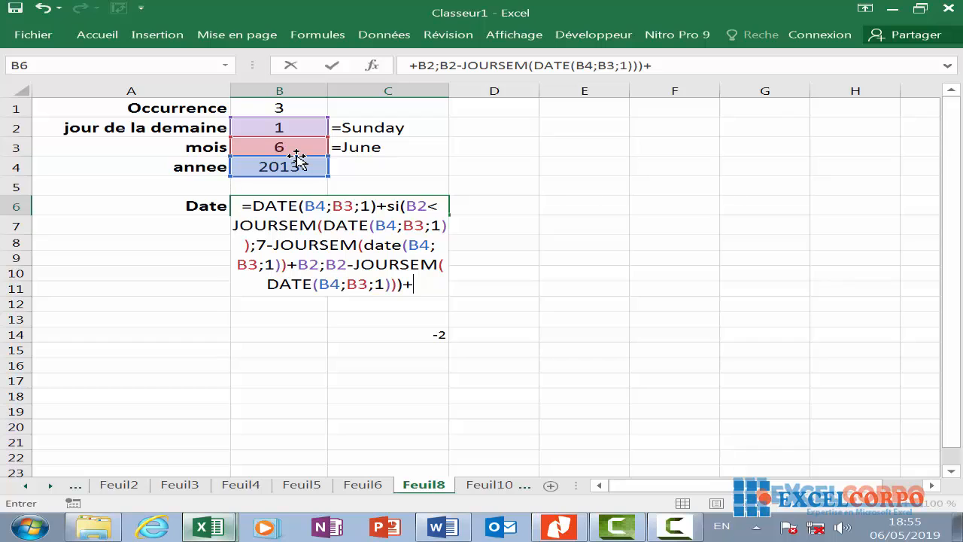
text(()
click(277, 104)
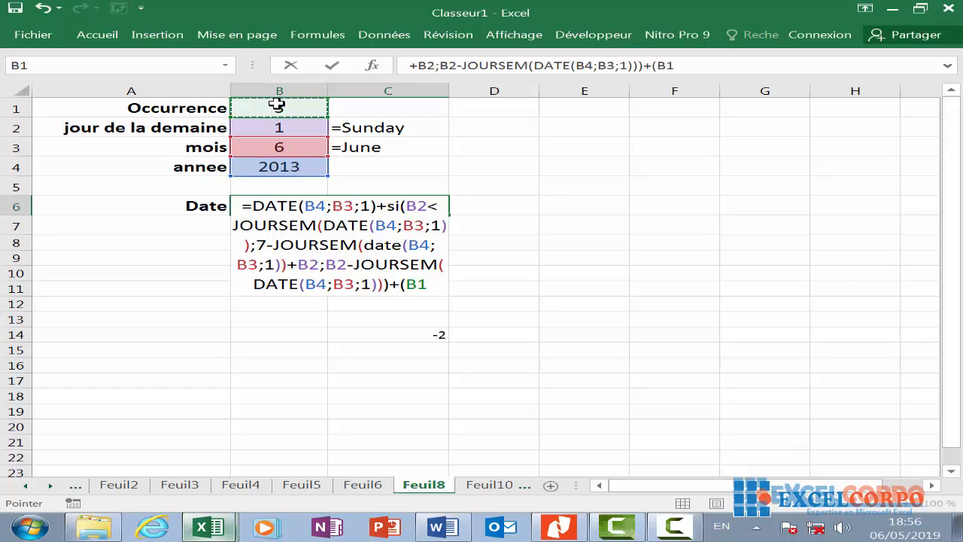
text(-)
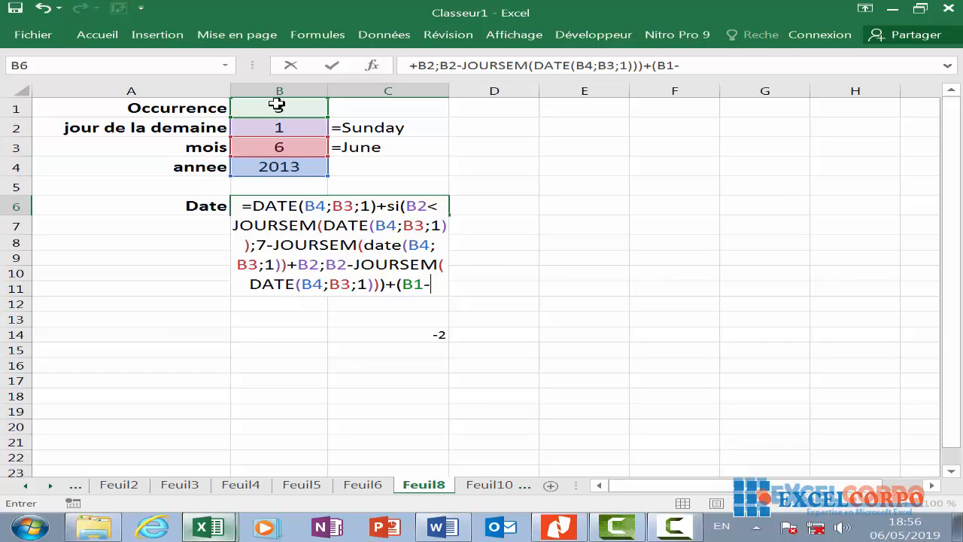
text(1)
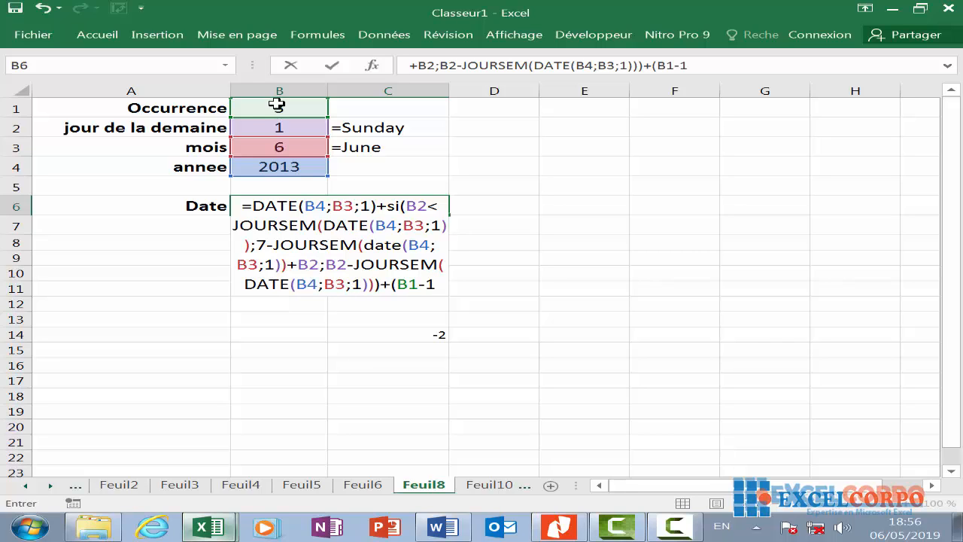
text())
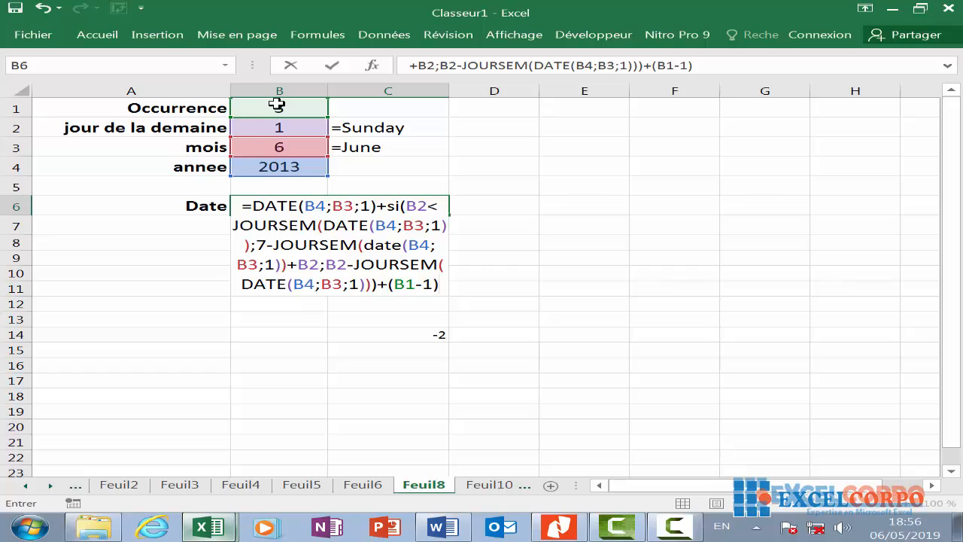
text(*)
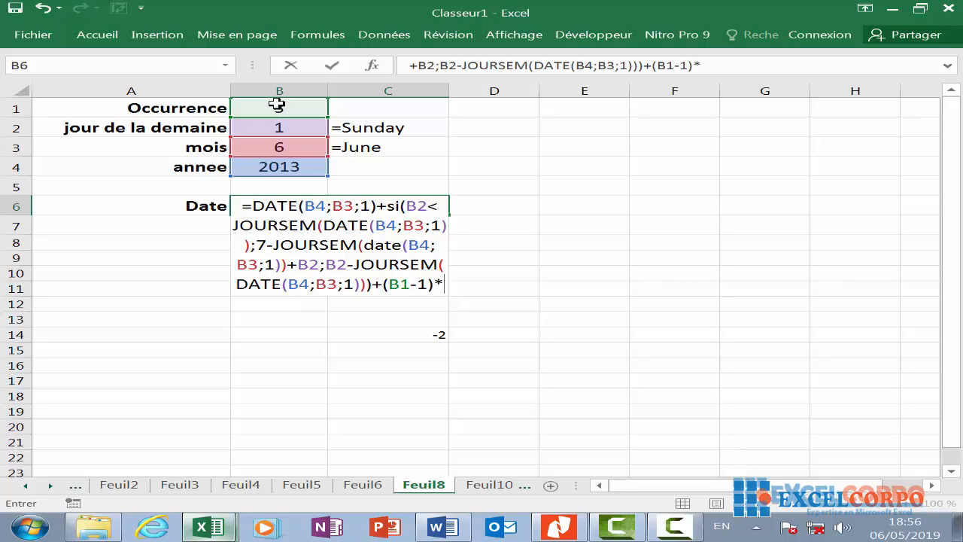
text(7)
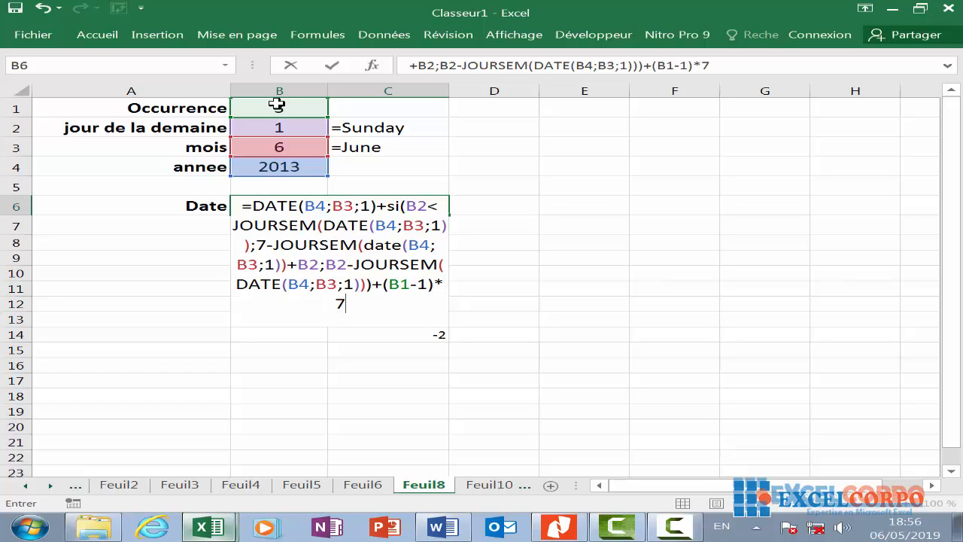
Commit the completed nth-weekday date formula in B6 and reselect the result cell
key(Return)
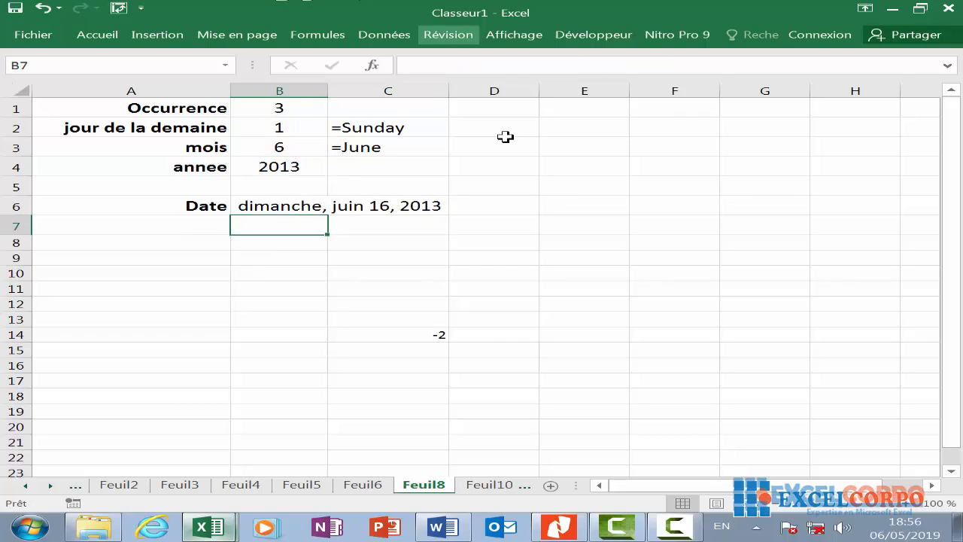
click(349, 206)
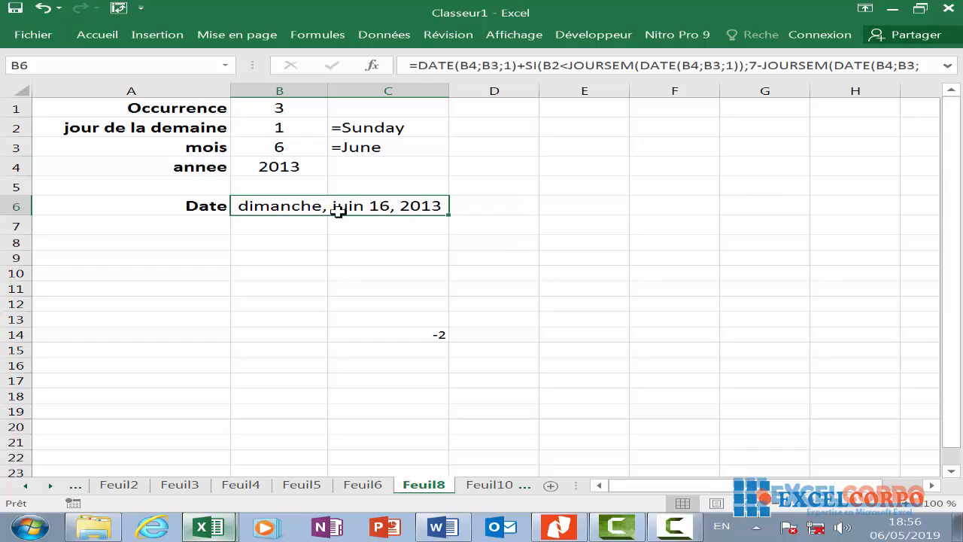
Test the date formula by setting the occurrence in B1 to 5
click(294, 111)
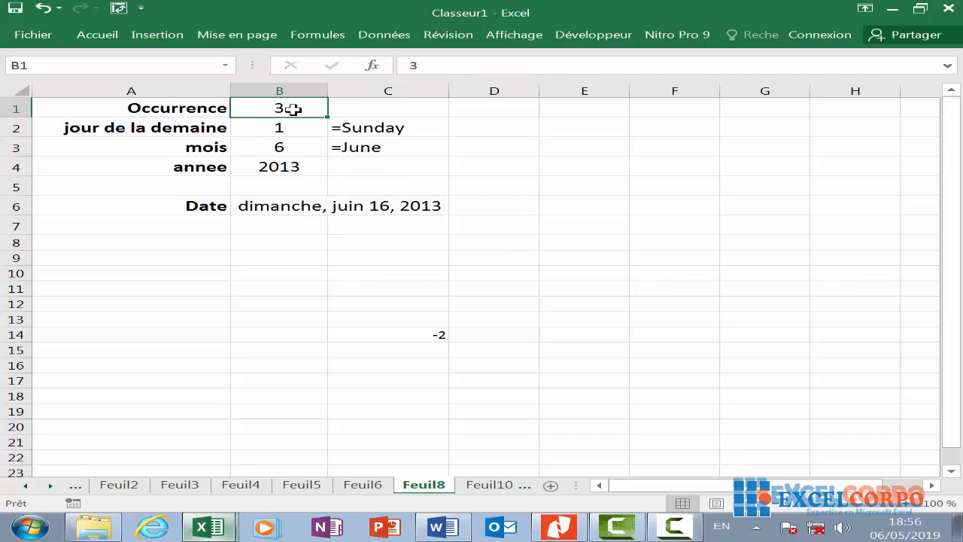
text(5)
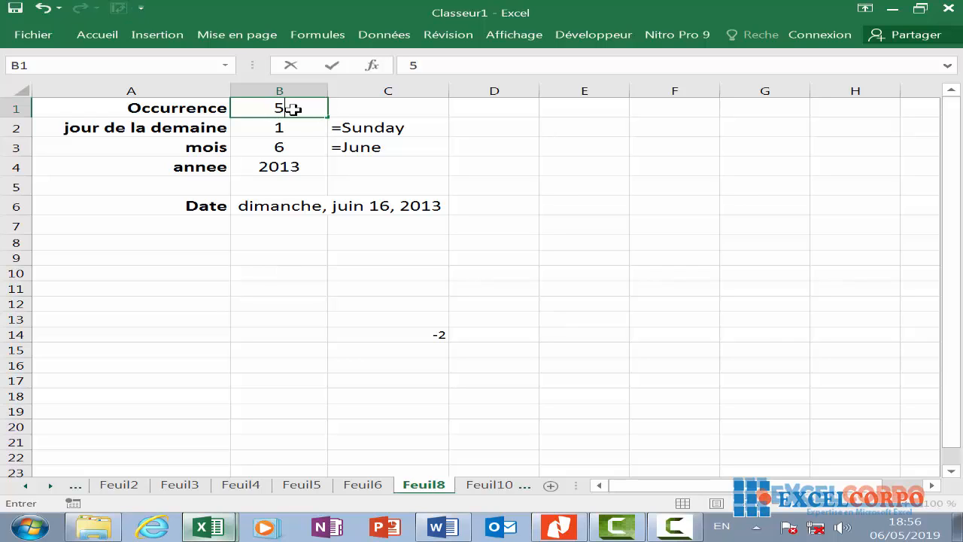
key(Return)
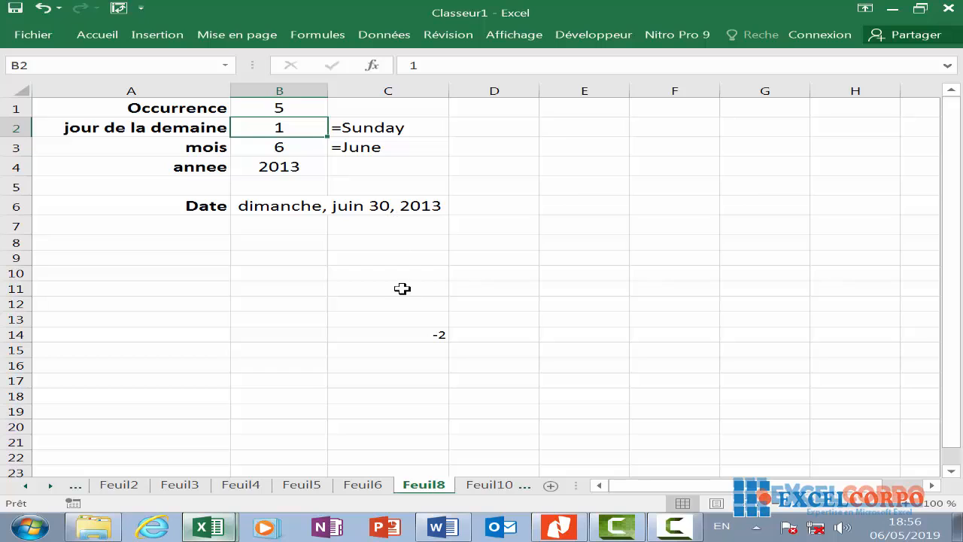
Set the occurrence in B1 to 9 and widen column C so the full date in B6 fits
click(310, 107)
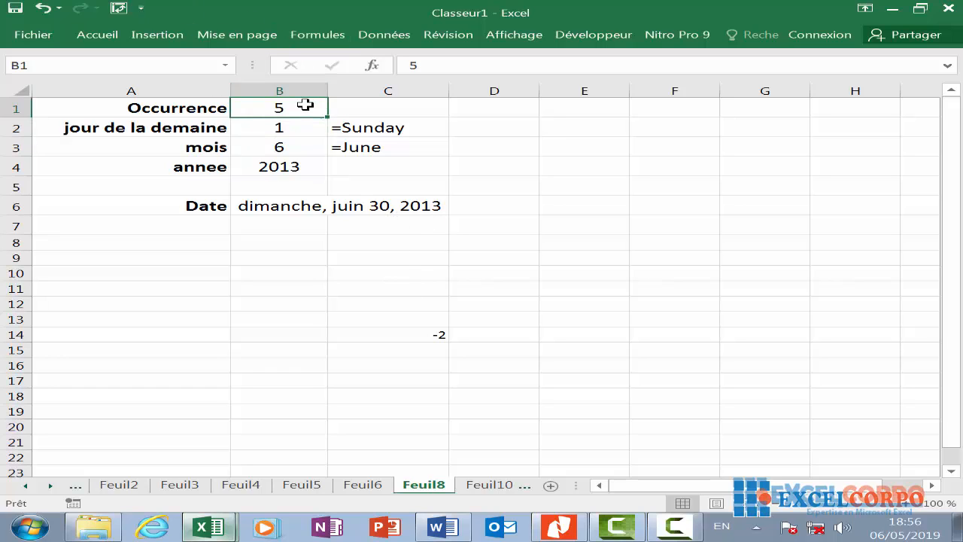
text(9)
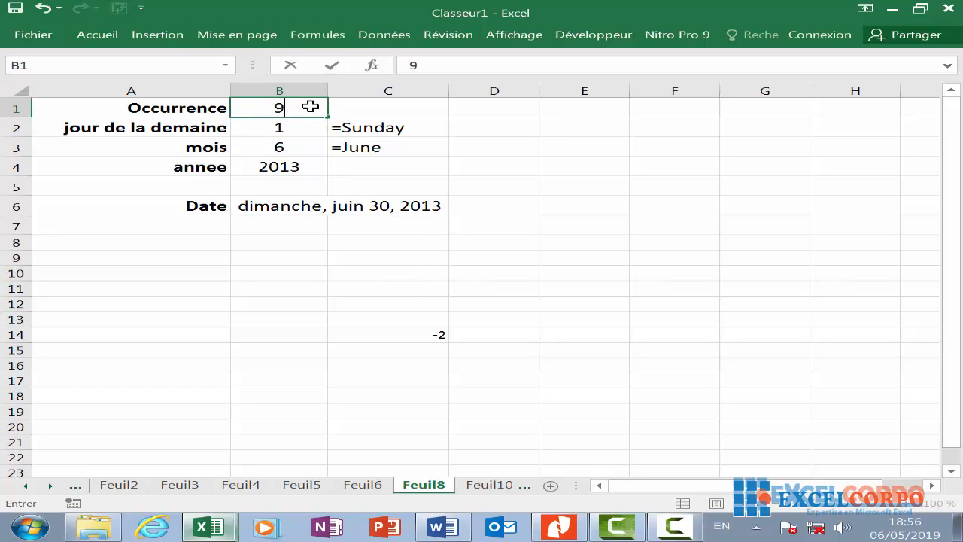
key(Return)
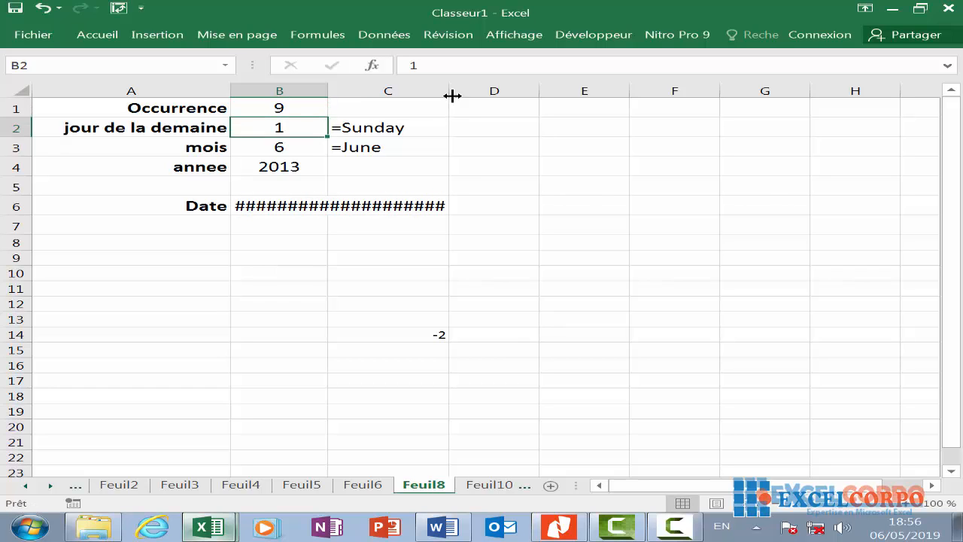
drag(449, 90, 488, 89)
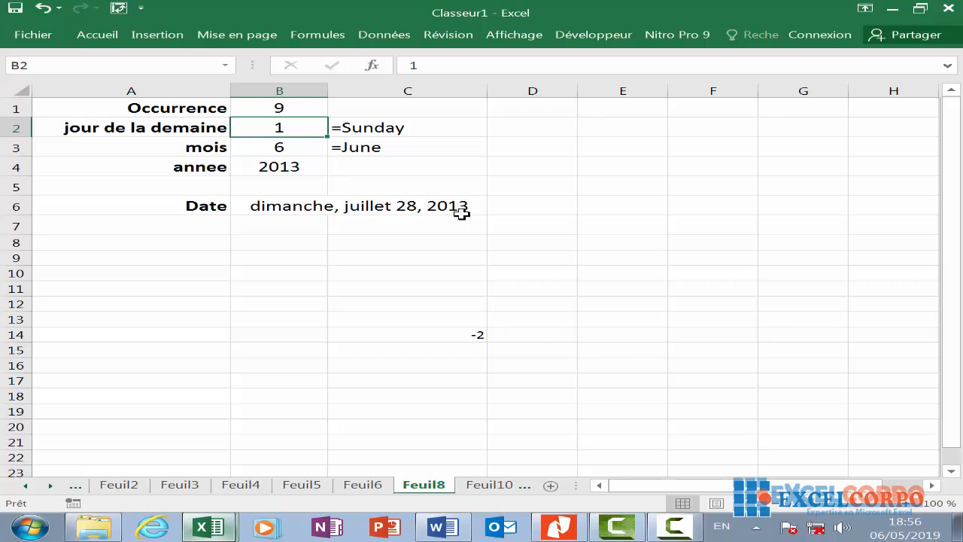
click(668, 529)
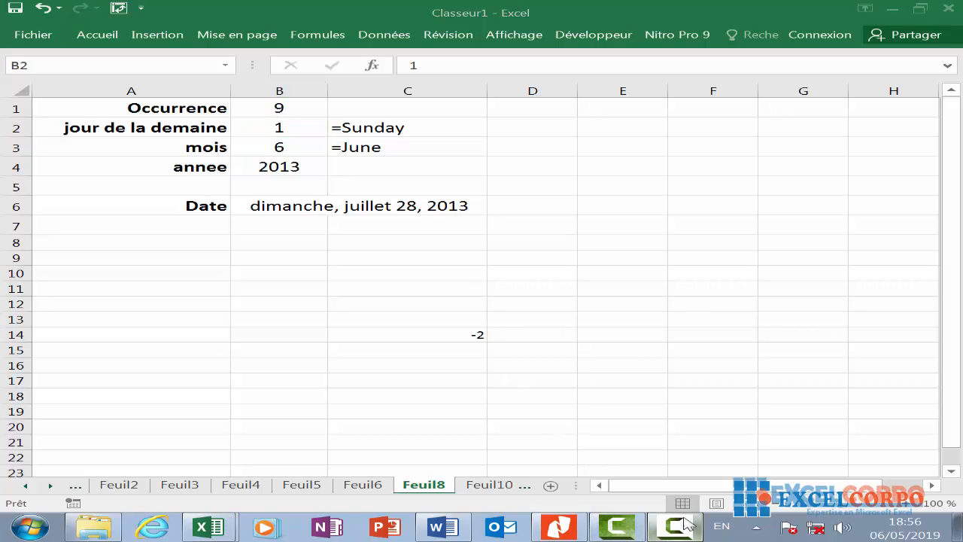
click(884, 476)
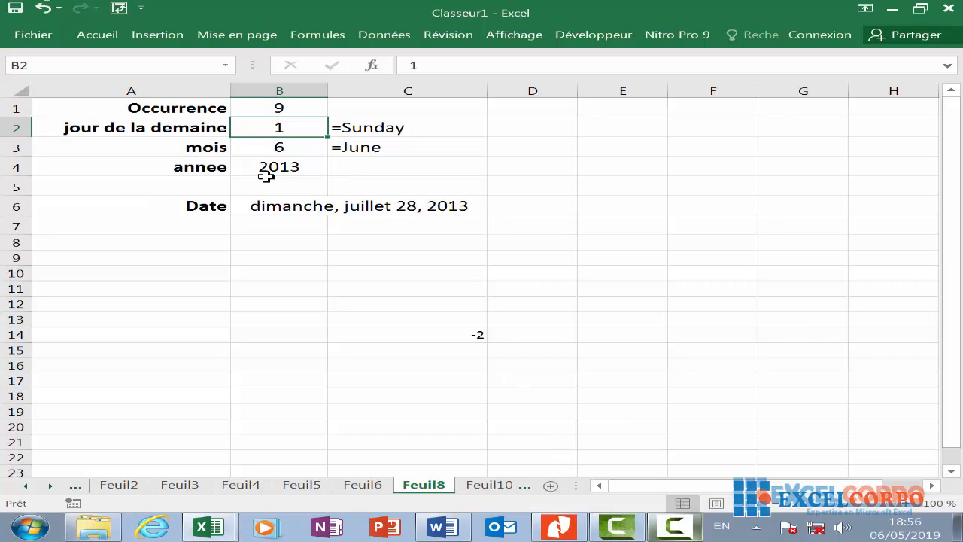
click(285, 109)
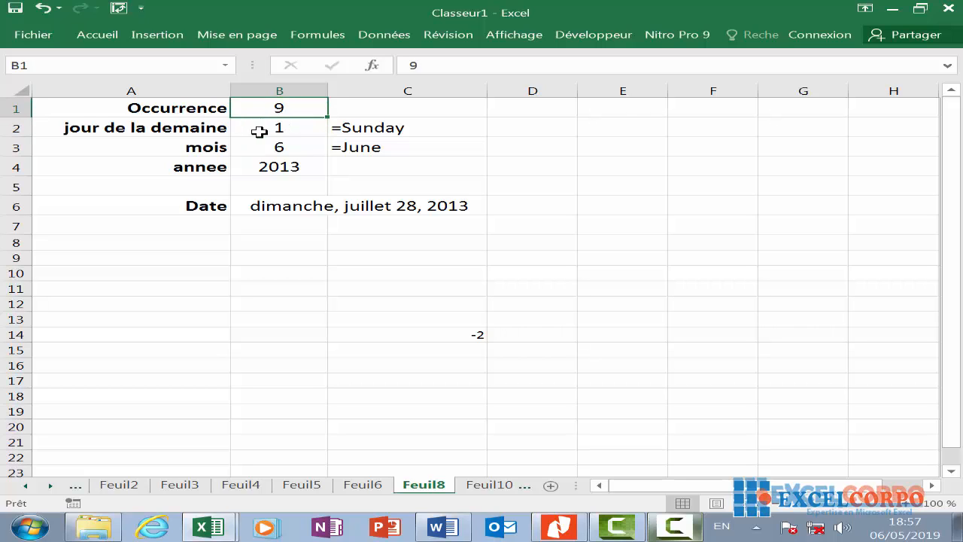
click(280, 132)
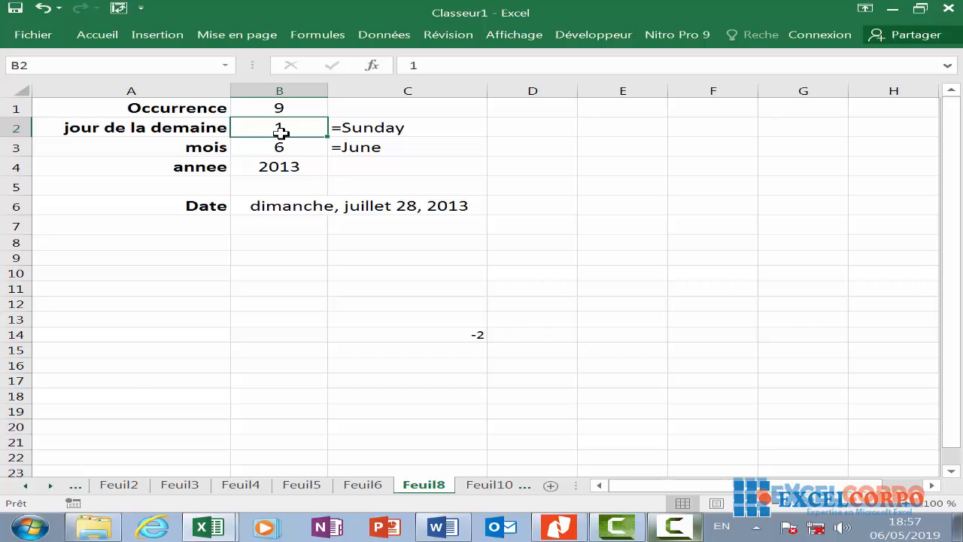
click(280, 148)
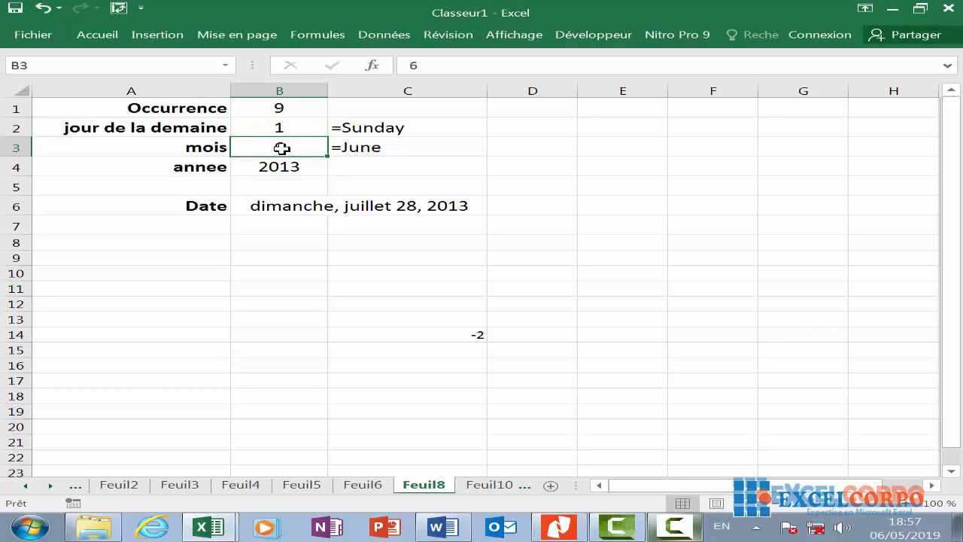
click(280, 167)
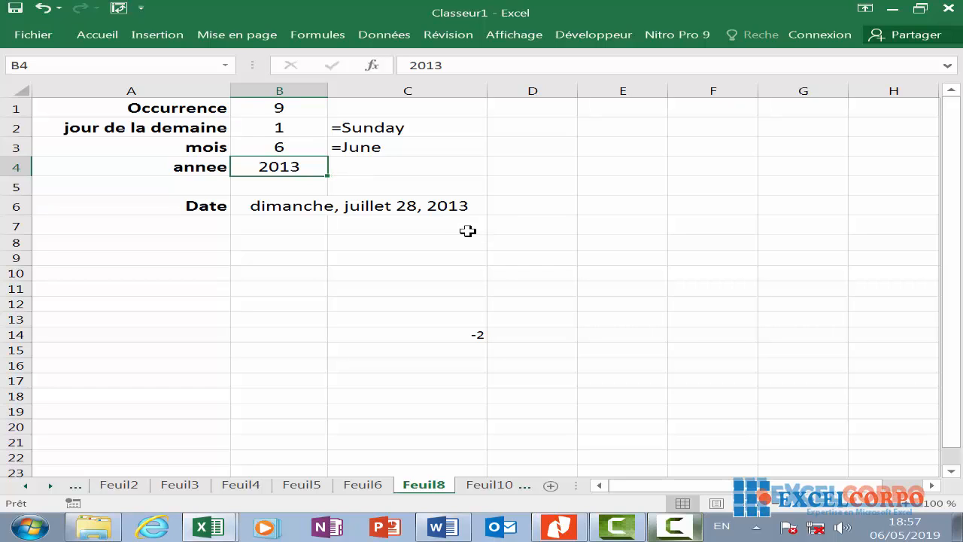
click(675, 526)
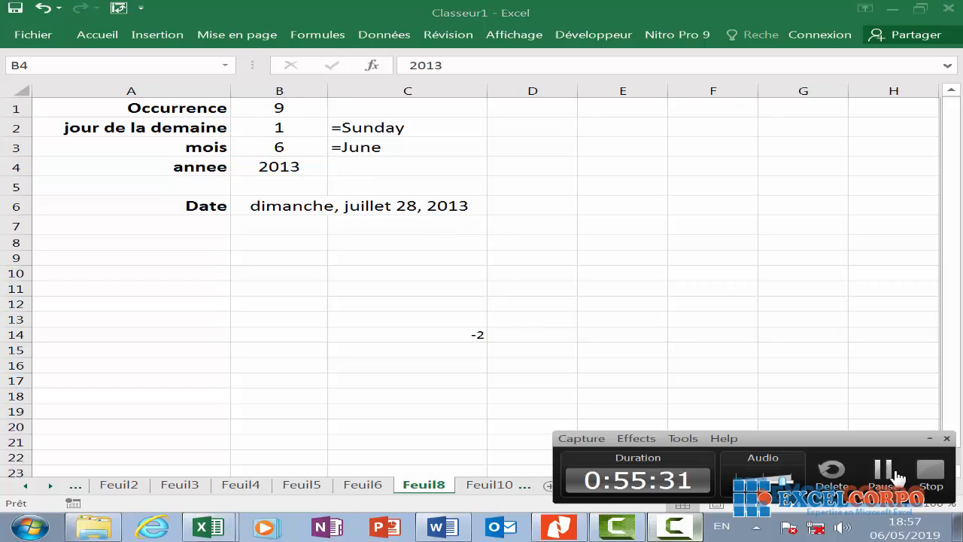
click(897, 476)
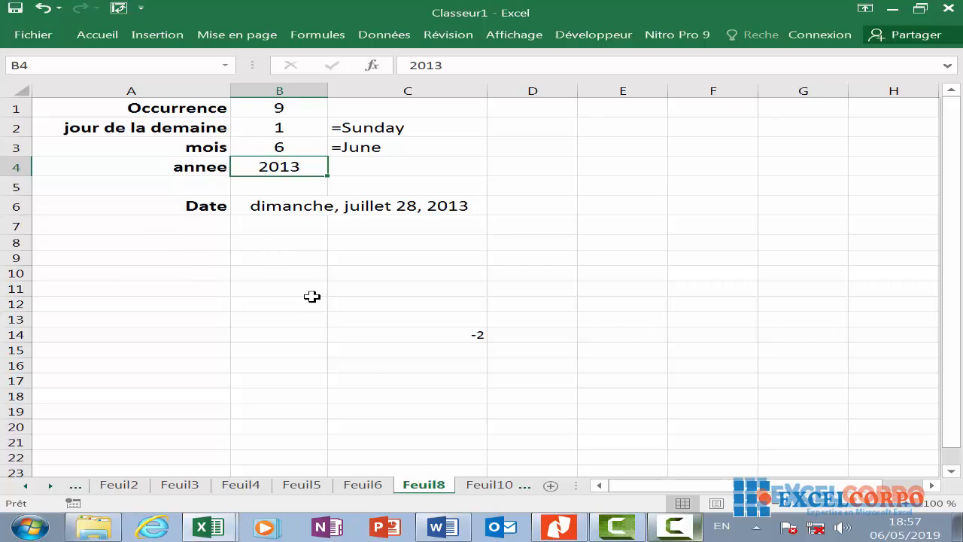
click(675, 527)
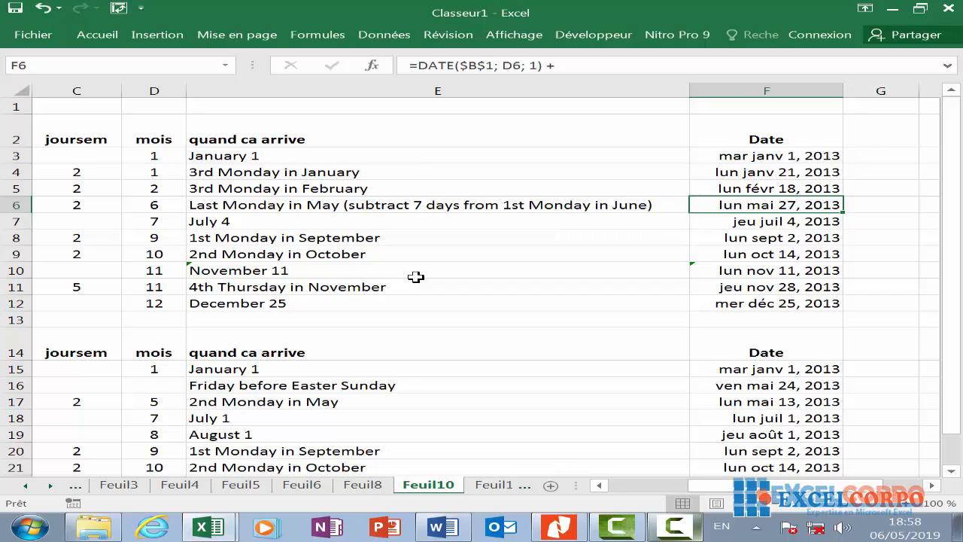
Review the holiday table on Feuil10 column by column, from the holiday names through occurrence, weekday and month to the description
key(Left)
key(Left)
key(Left)
key(Left)
key(Left)
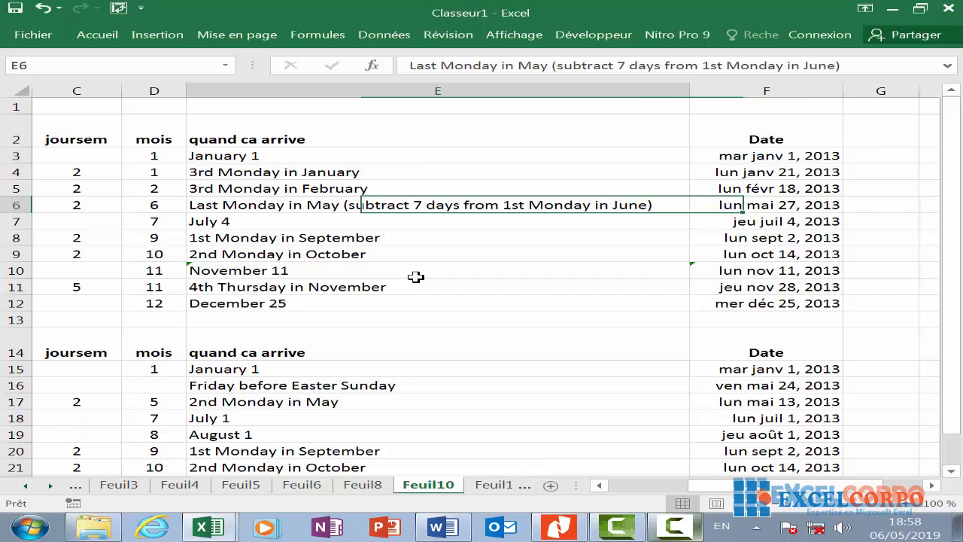
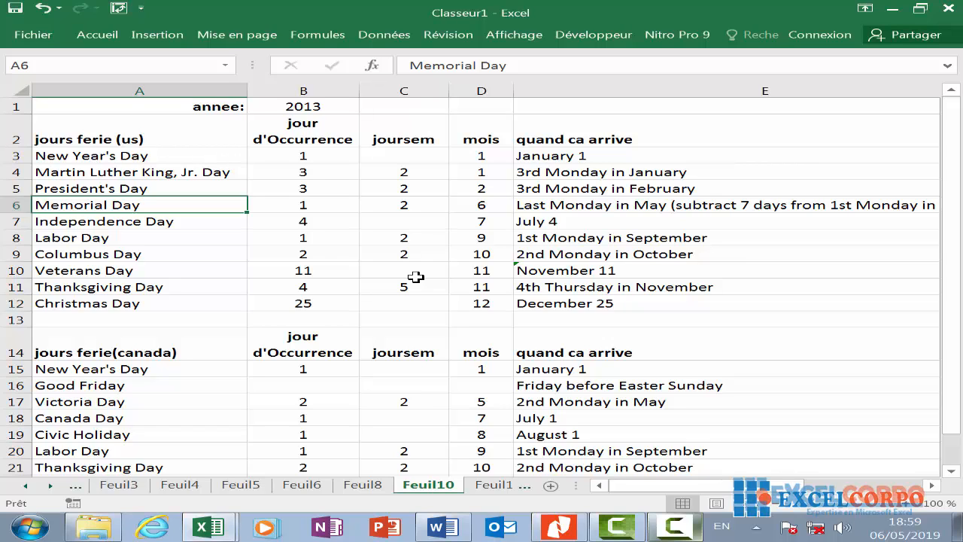
click(185, 82)
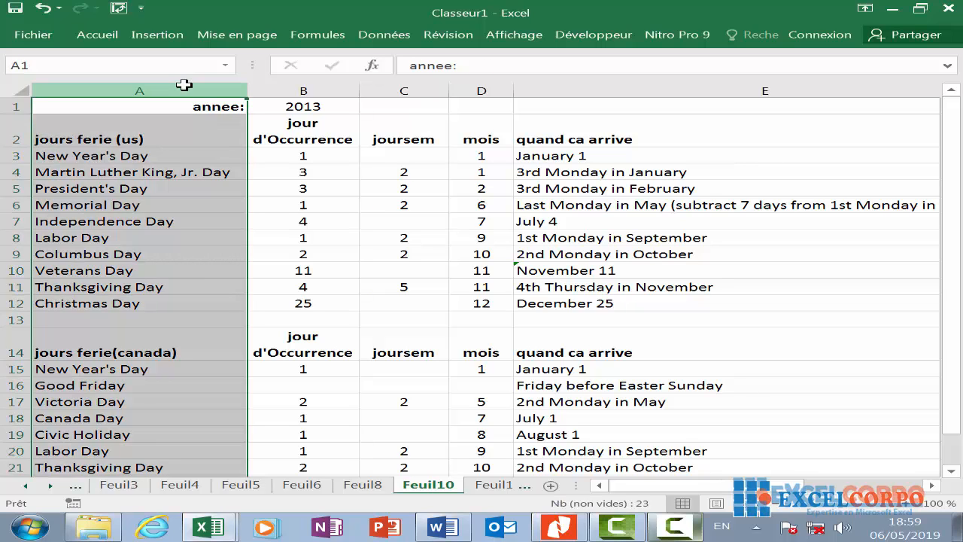
click(297, 85)
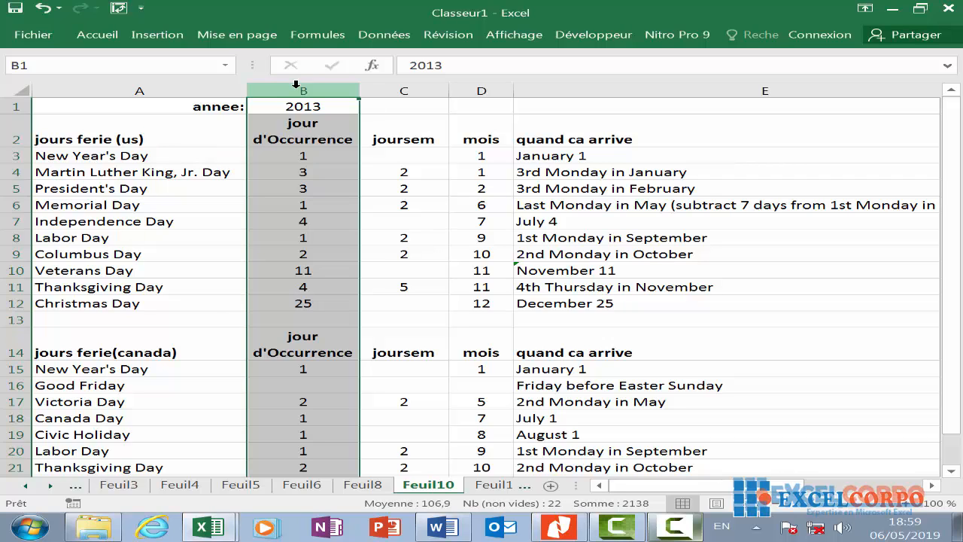
click(402, 89)
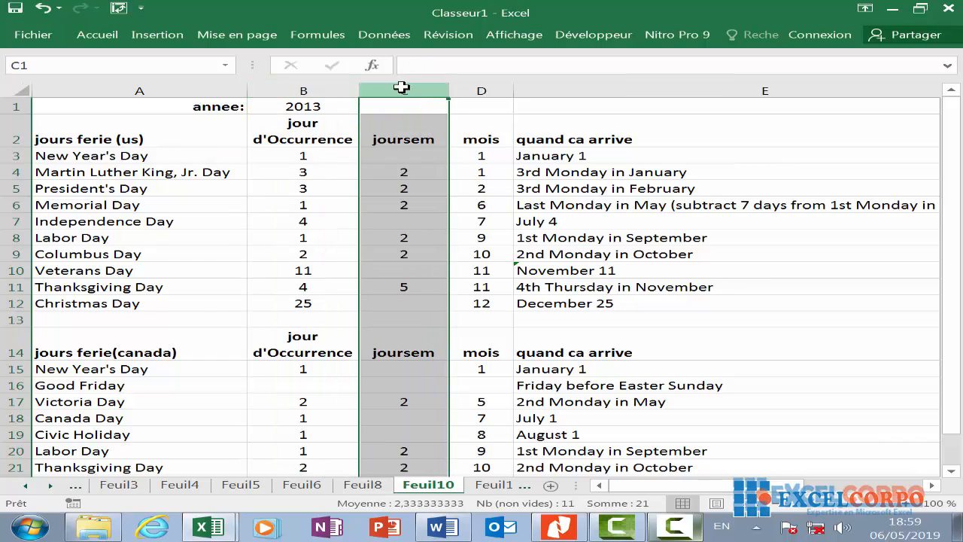
click(494, 91)
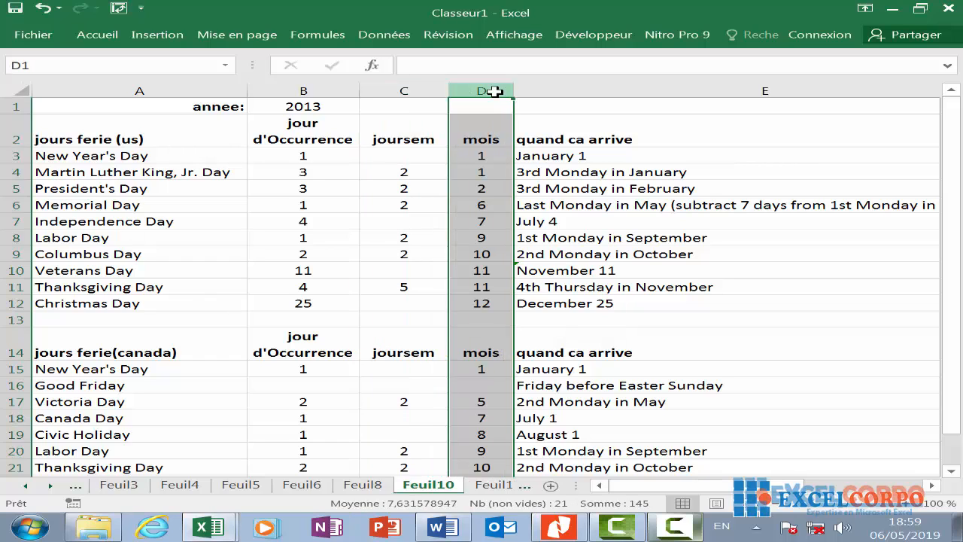
click(680, 528)
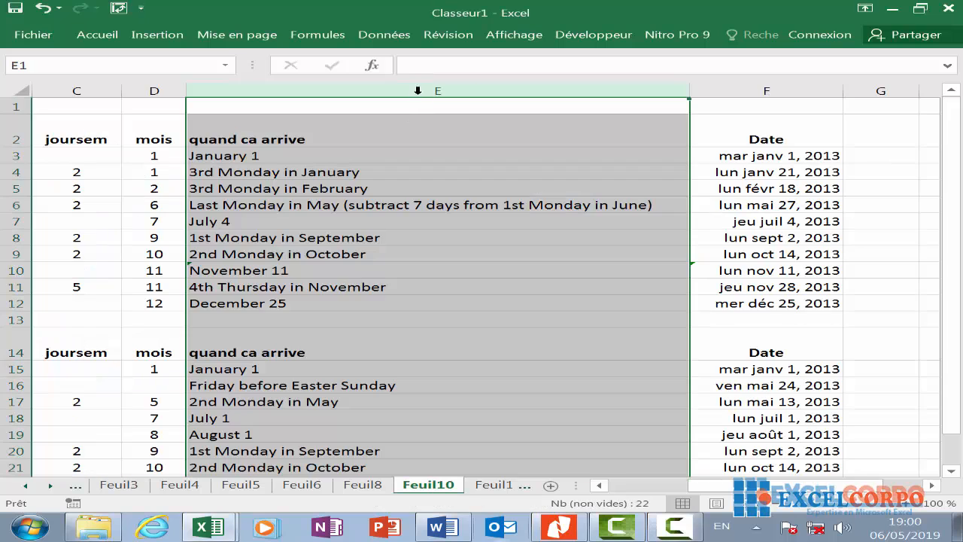
click(416, 87)
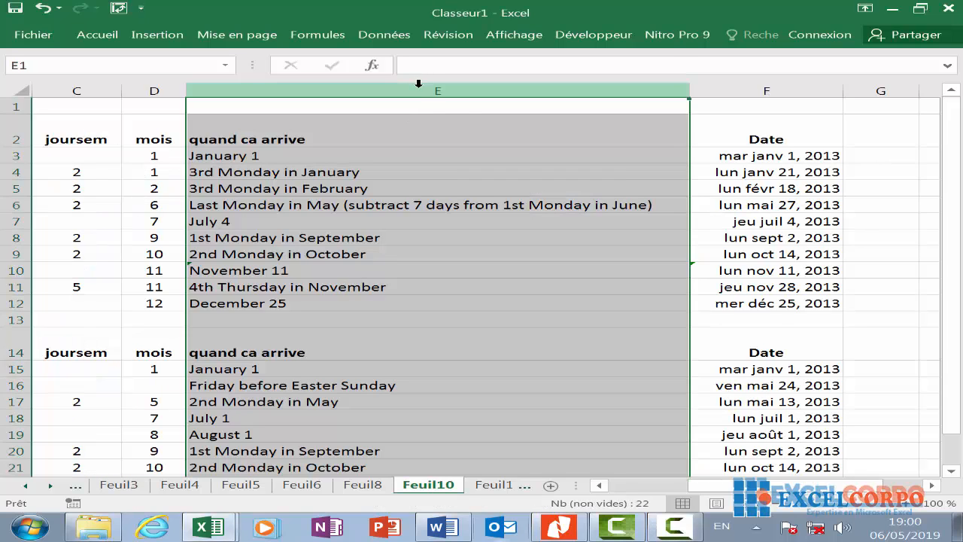
Examine the CHOISIR formula in E3 that builds the New Year's Day description, leaving it unedited
click(415, 156)
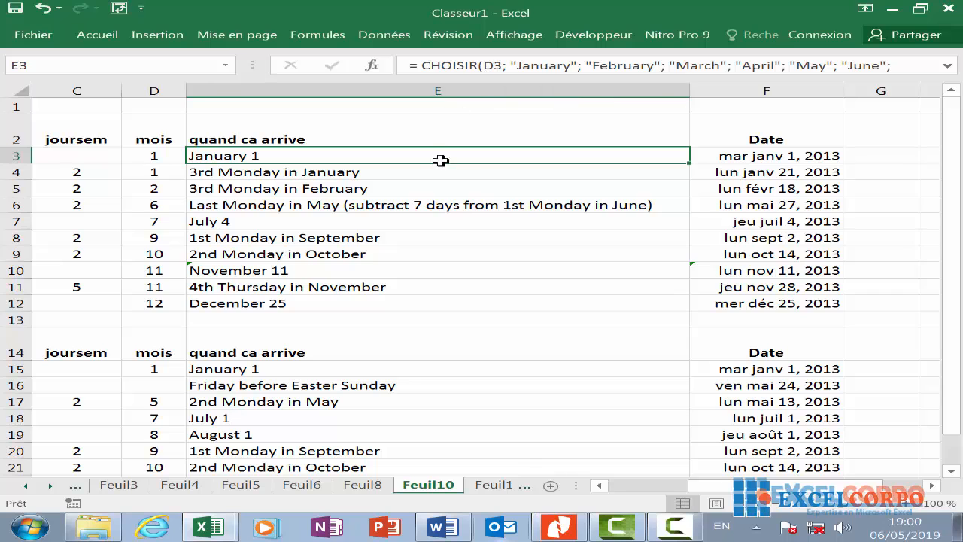
scroll(502, 201, left, 2)
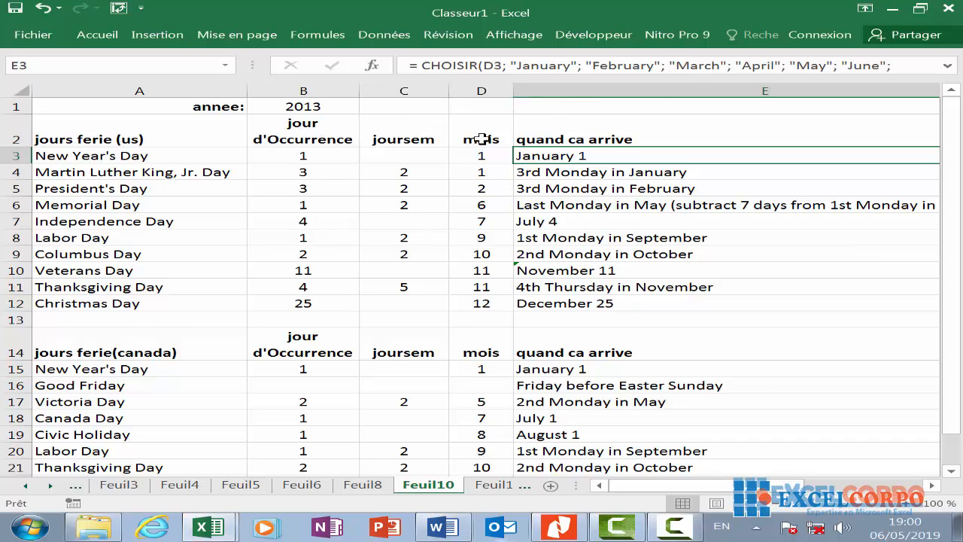
click(496, 66)
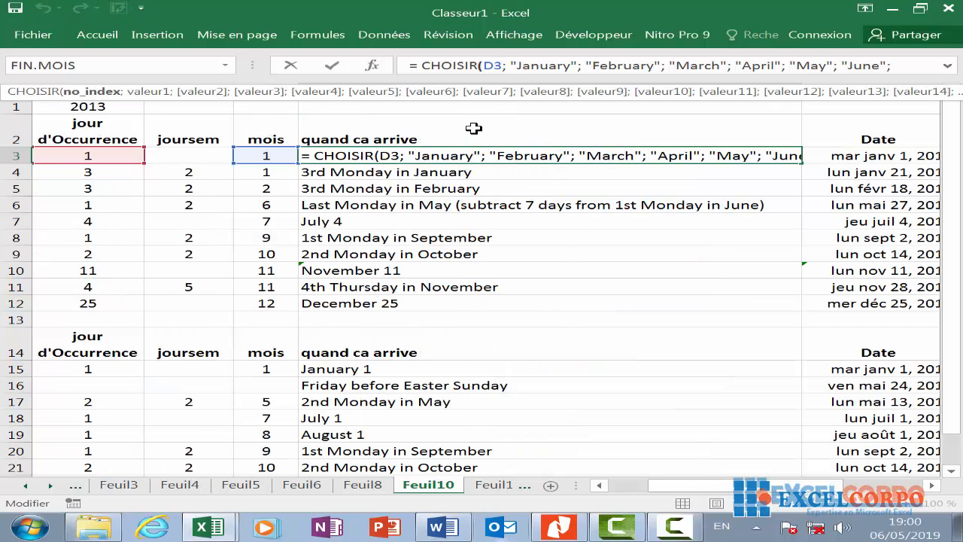
key(Left)
key(Left)
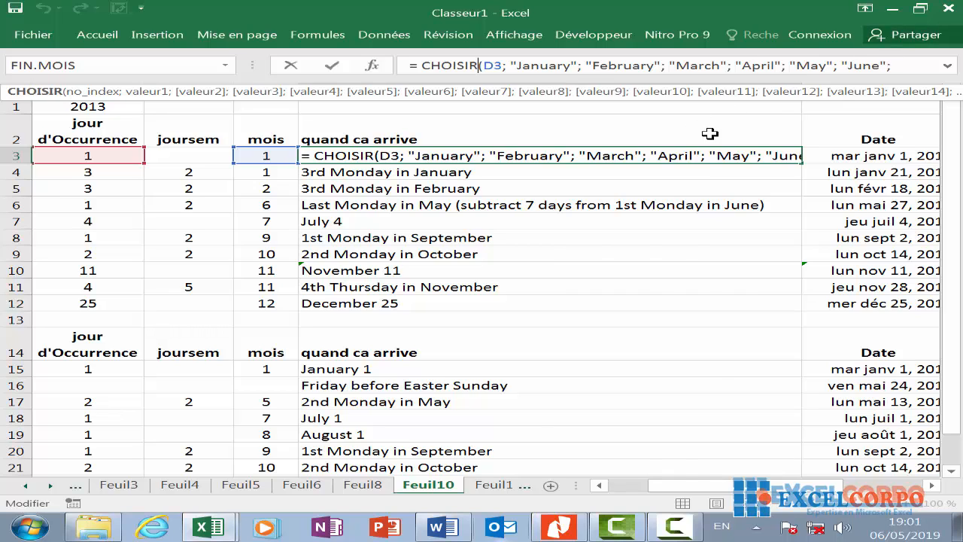
key(Escape)
click(610, 161)
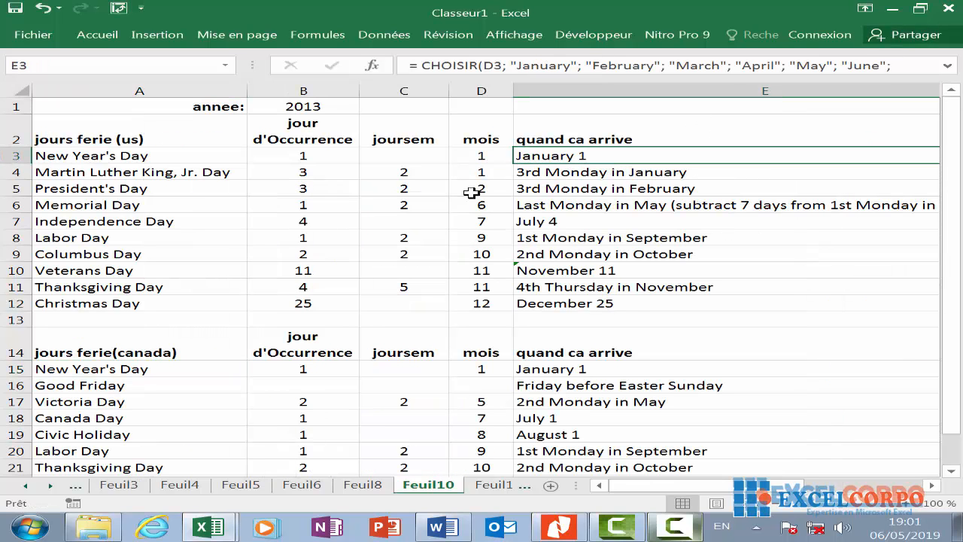
Examine the description entries in column E for the US and Canadian holidays, and the Independence Day date formula in F7
click(536, 175)
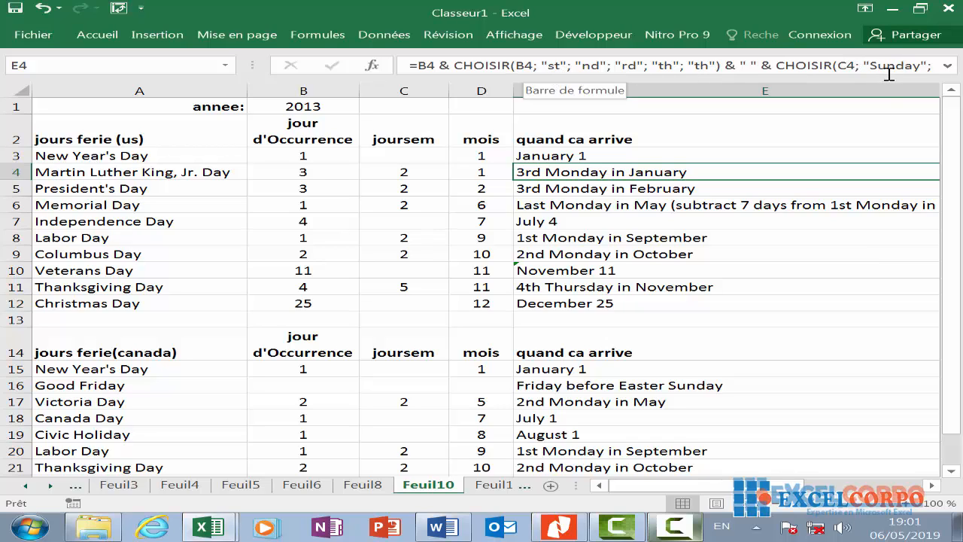
click(548, 187)
click(572, 208)
click(591, 238)
drag(591, 245, 613, 258)
click(682, 243)
click(649, 301)
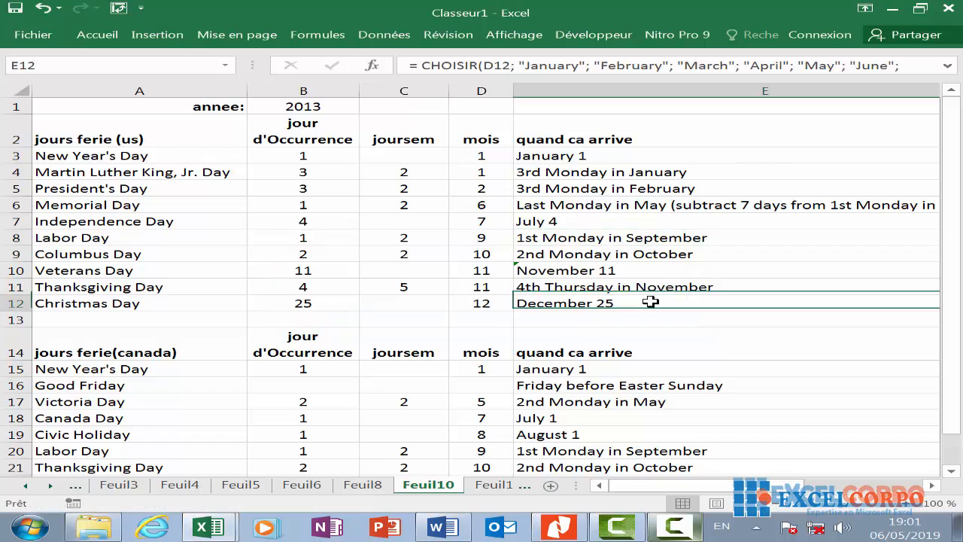
click(638, 354)
click(661, 430)
click(664, 402)
click(665, 386)
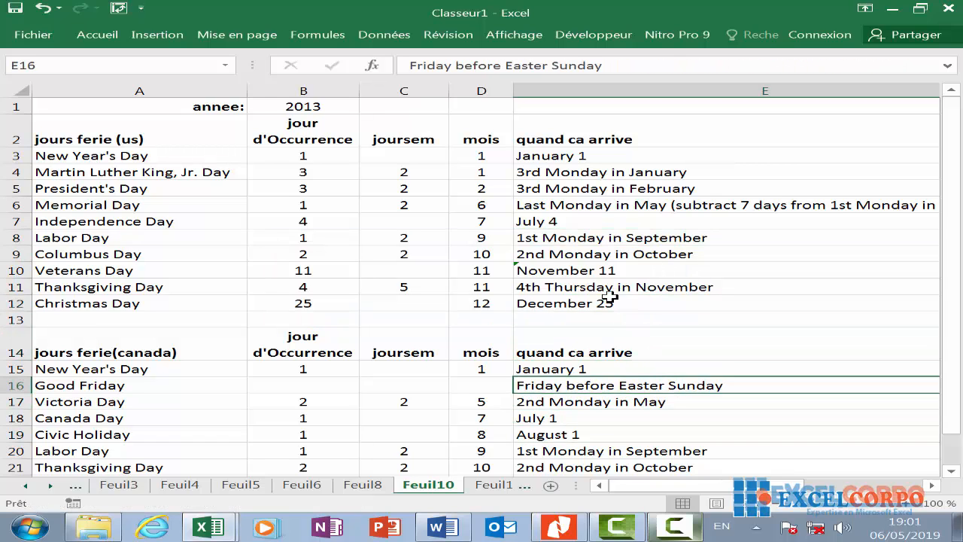
click(609, 288)
click(591, 221)
key(Right)
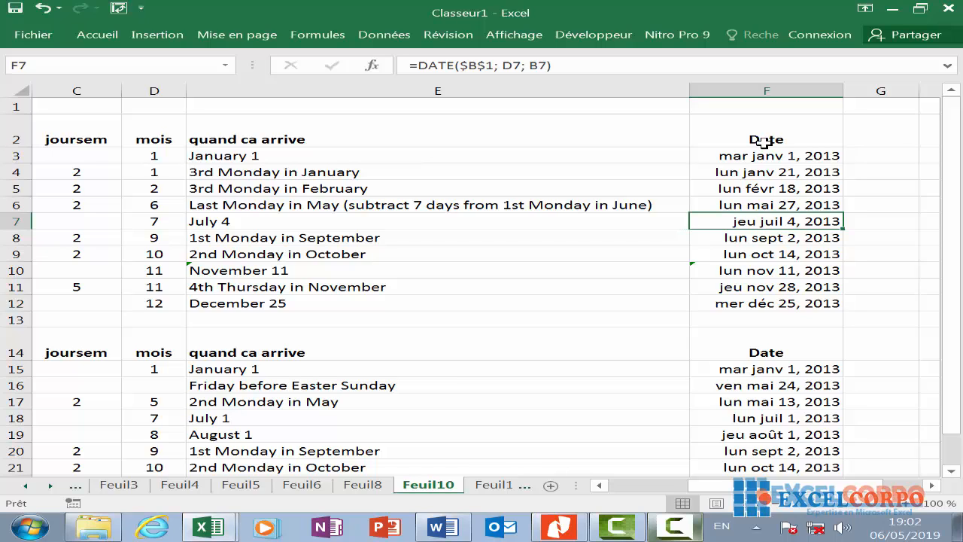
Examine the date formula in F4 for the 3rd Monday in January, including its DATE and SI arguments
right_click(765, 141)
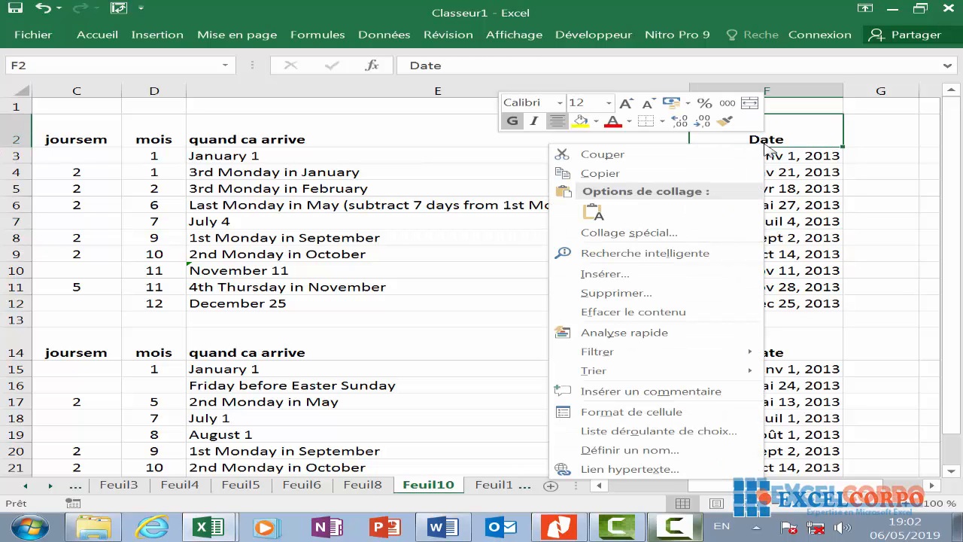
key(Escape)
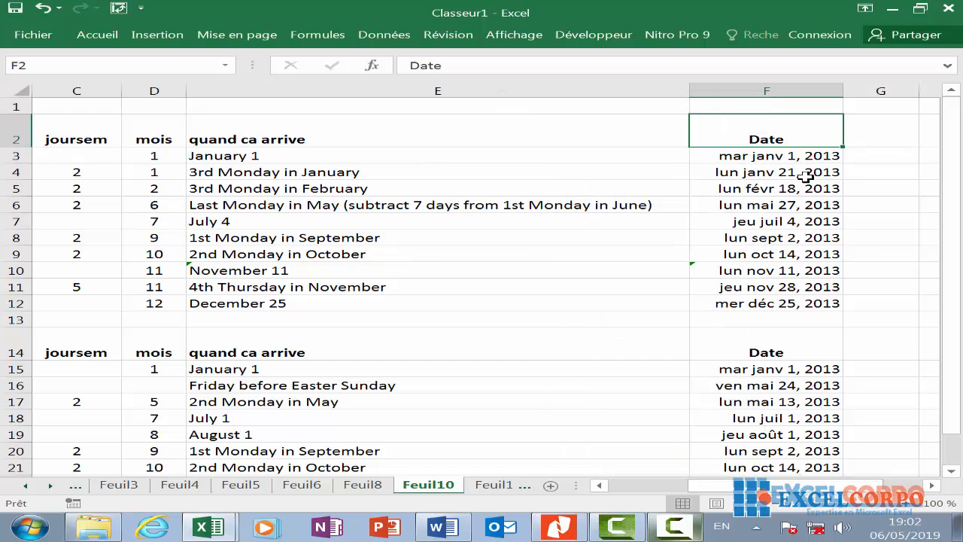
click(806, 173)
click(796, 187)
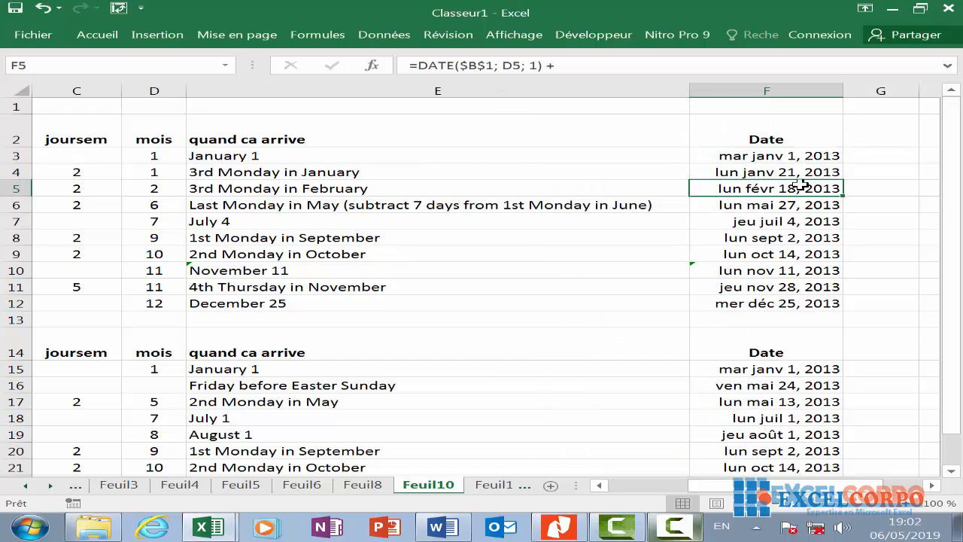
click(796, 173)
double_click(796, 173)
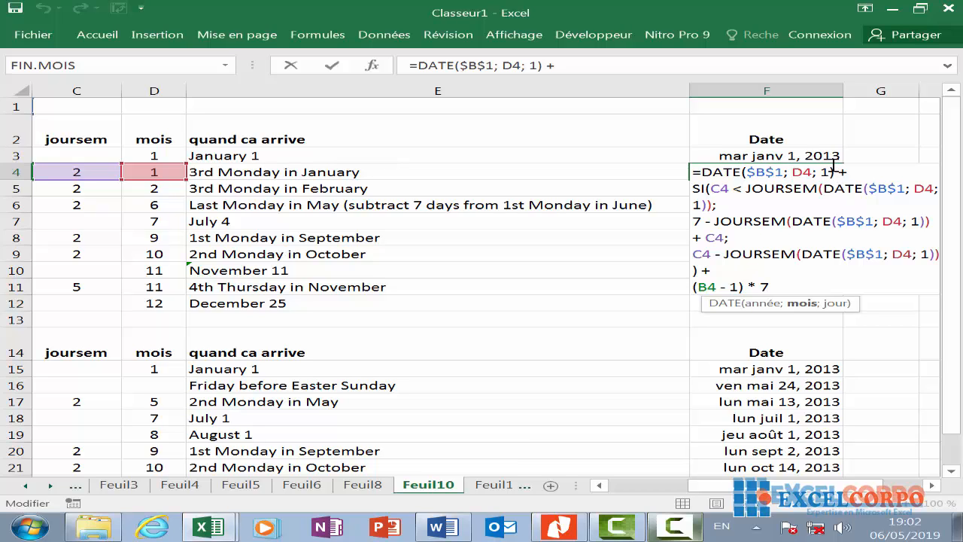
click(726, 203)
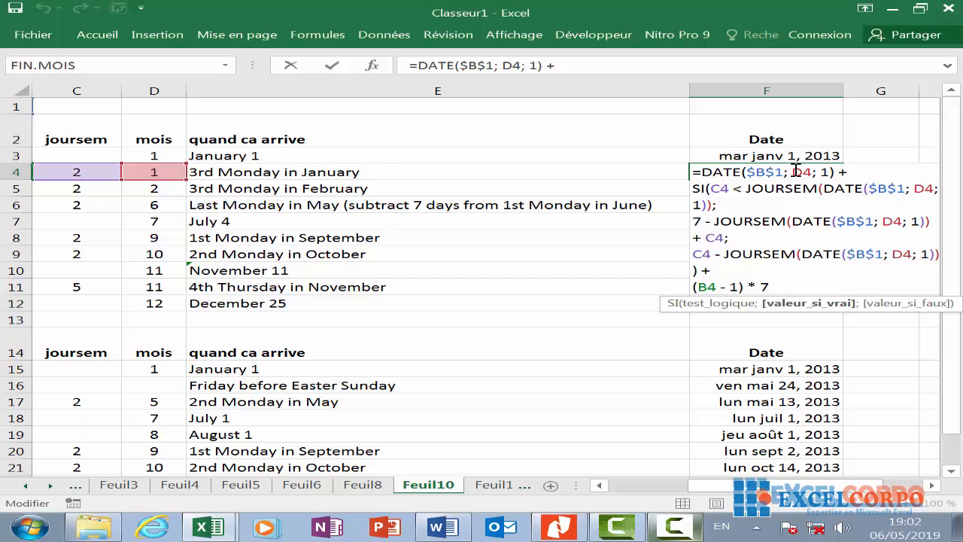
click(783, 173)
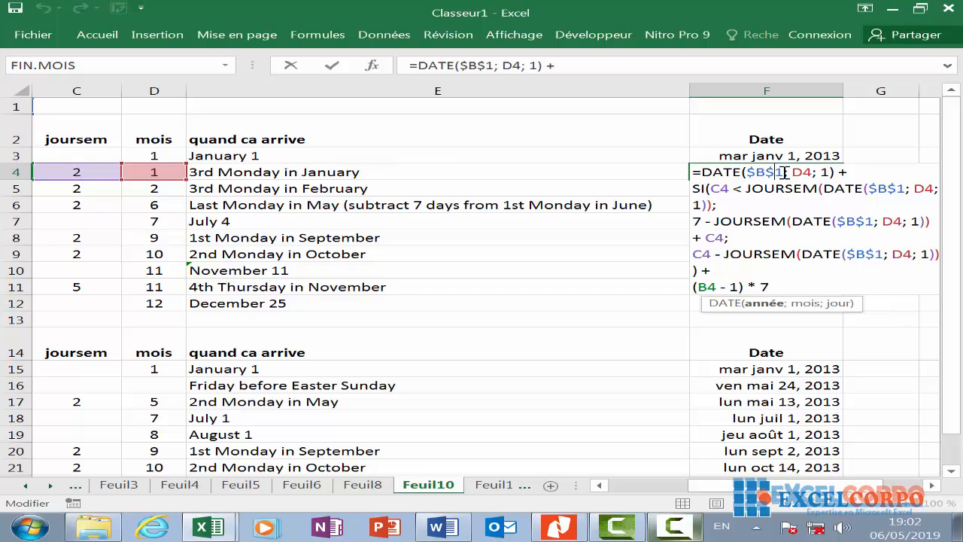
click(813, 171)
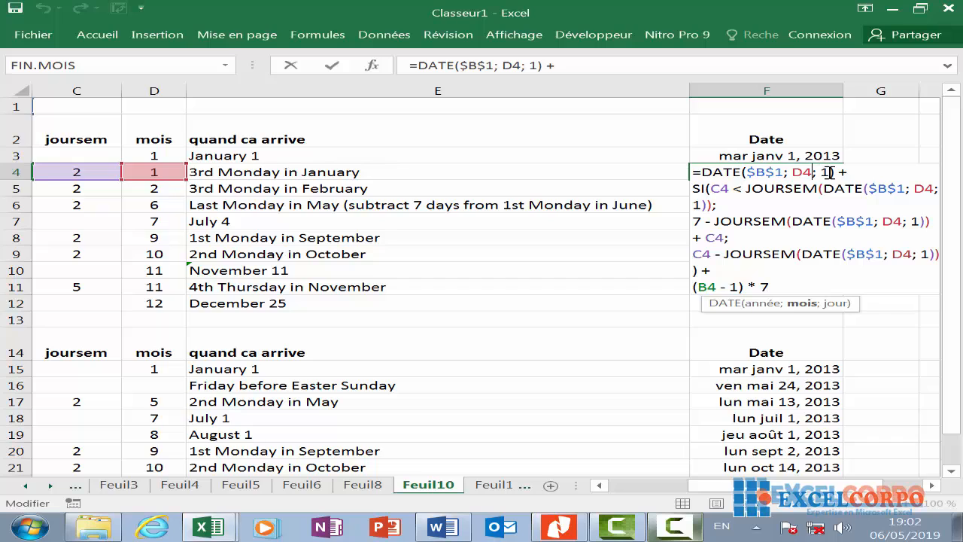
click(833, 172)
click(854, 168)
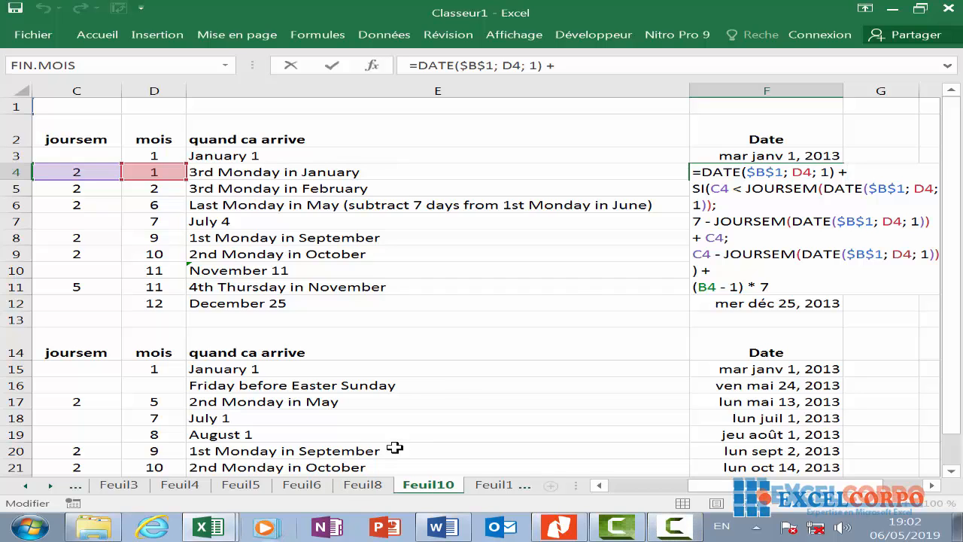
Consult the nth-weekday sheet Feuil8 while the F4 formula is open, return to Feuil10 and try to commit the formula
click(375, 486)
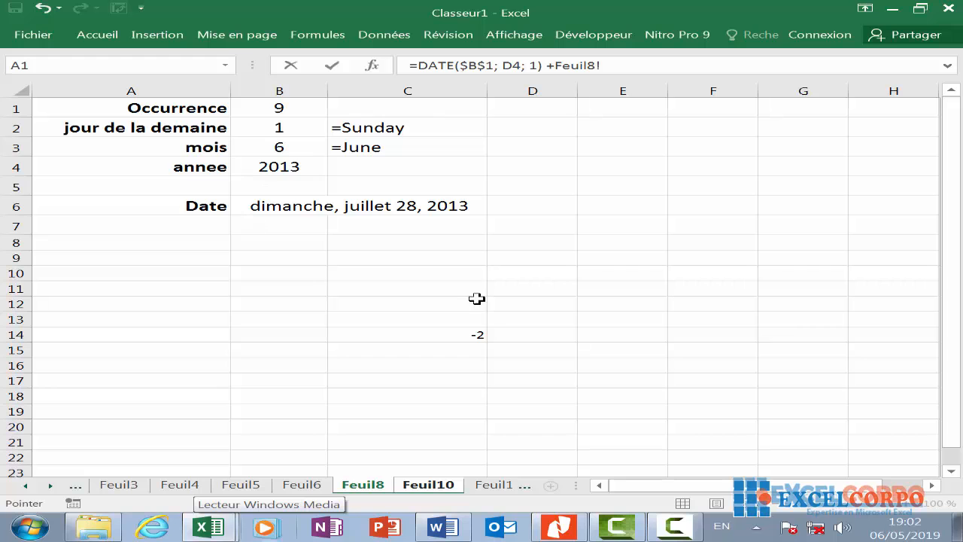
click(428, 486)
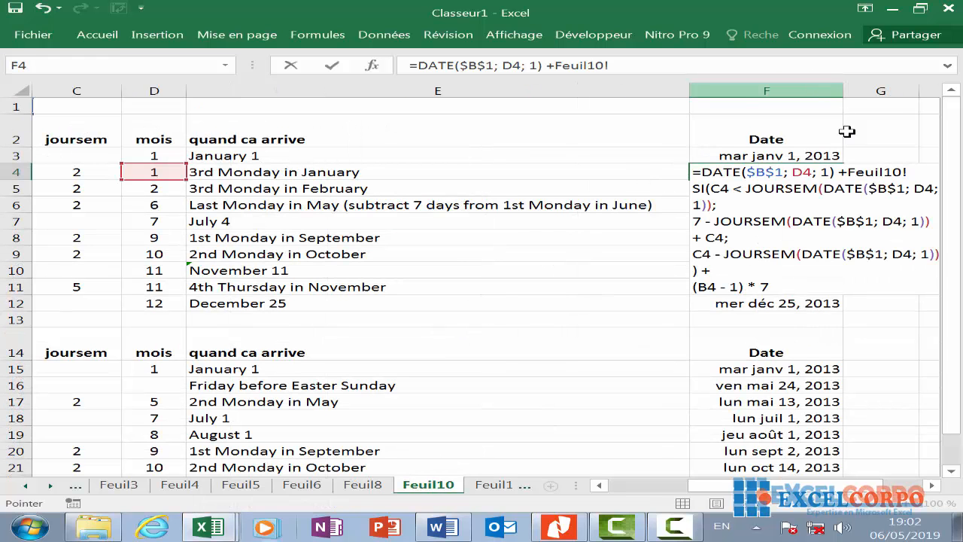
click(779, 288)
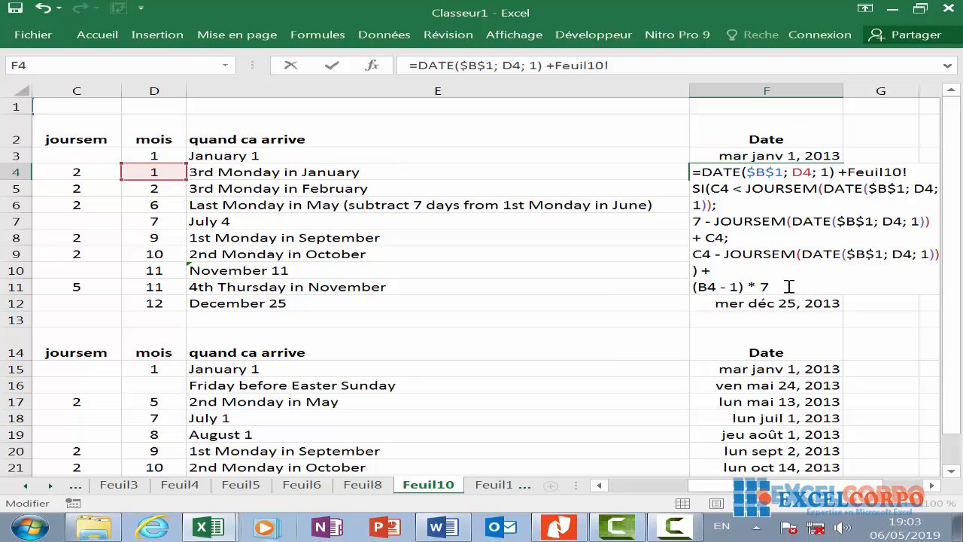
key(Return)
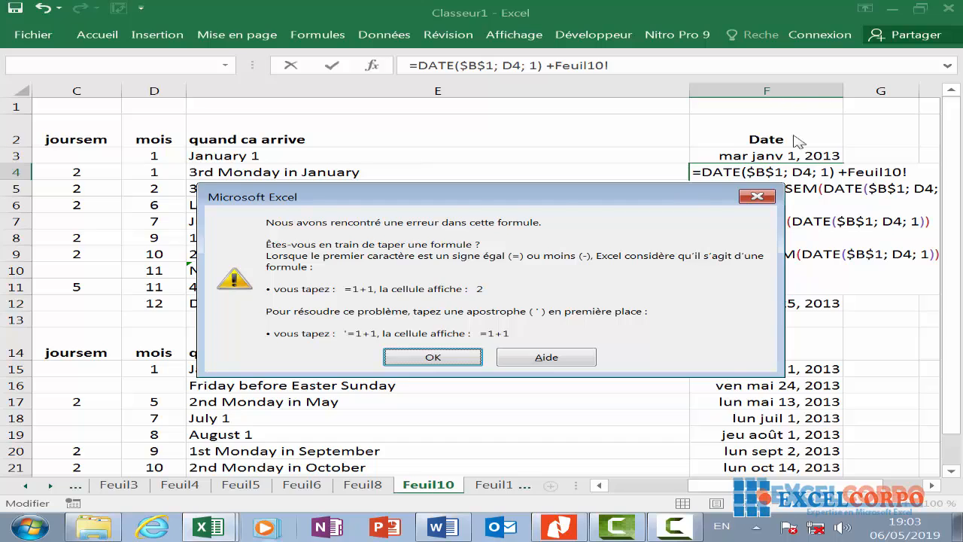
key(Return)
key(Return)
click(760, 197)
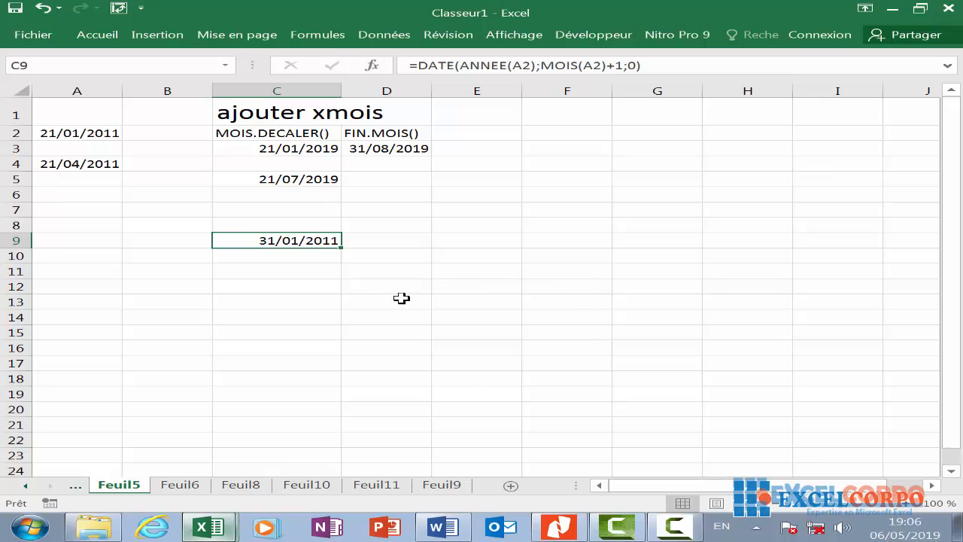
Enter =A2-DATE(ANNEE(A2)-1;12;31) in D13 on Feuil5 to calculate the day of the year for the date in A2
click(368, 296)
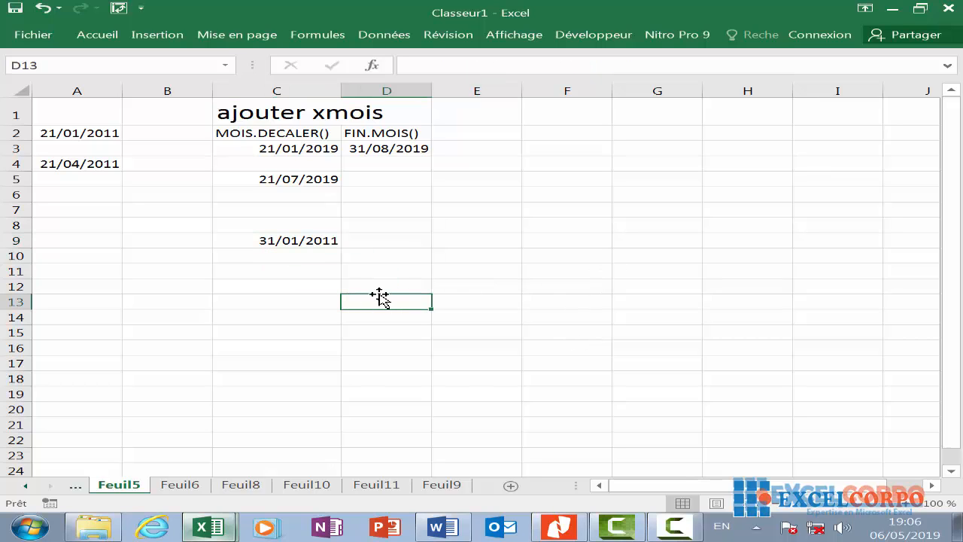
text(=)
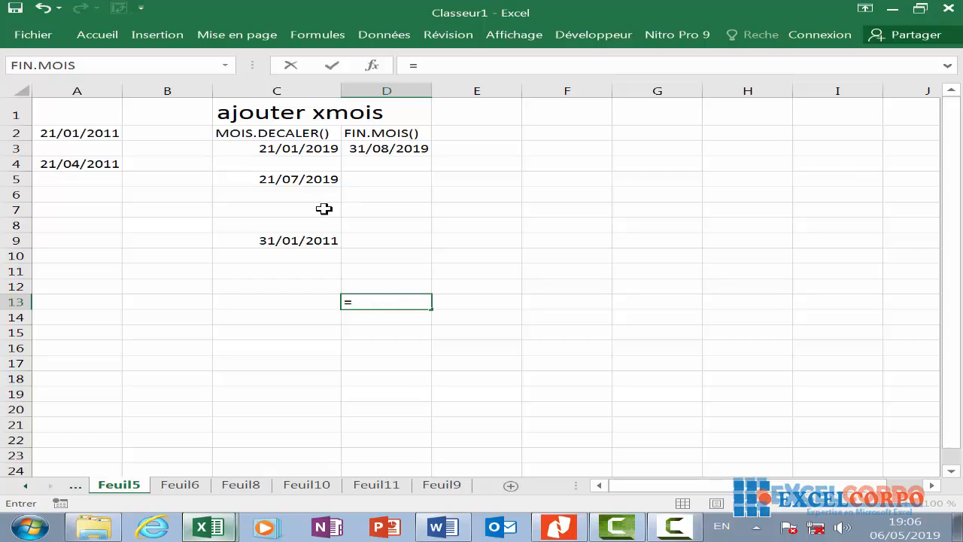
click(78, 134)
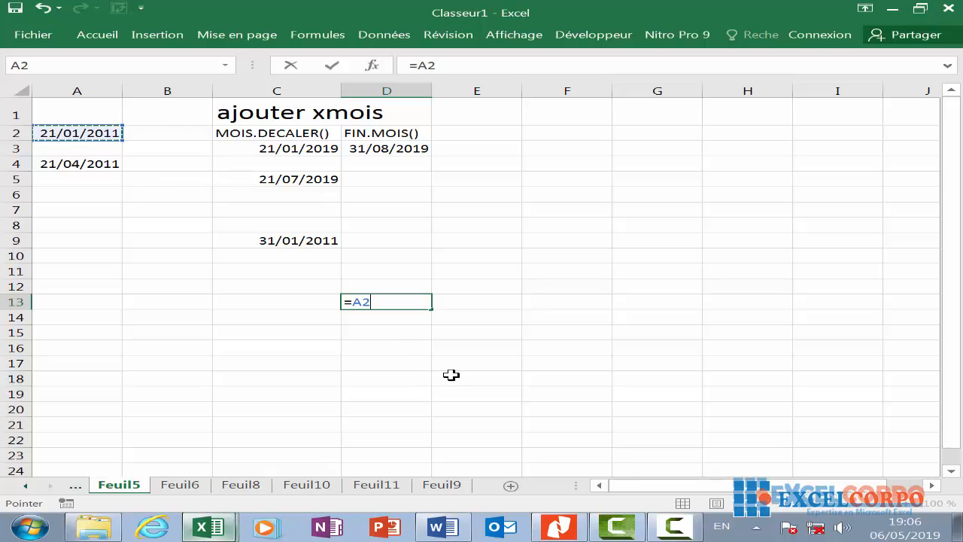
text(-)
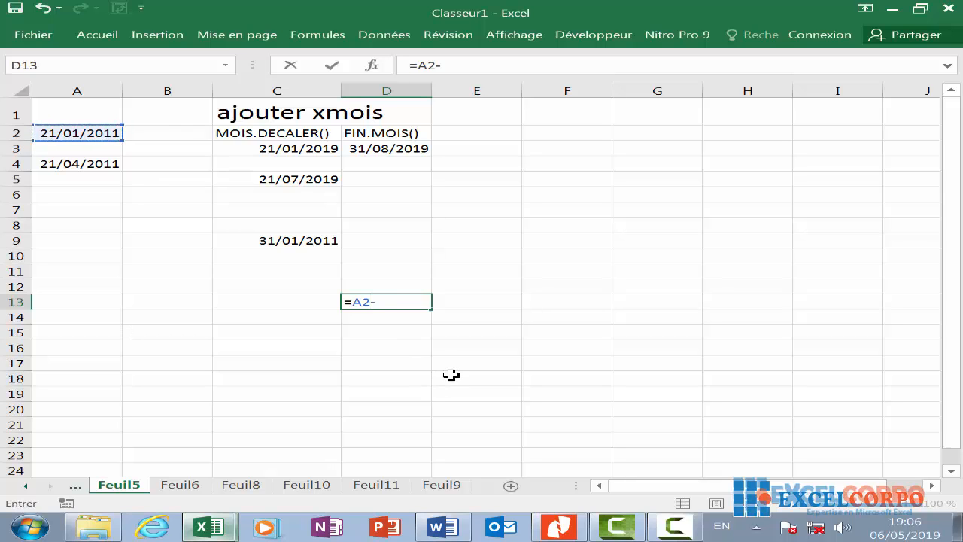
text(date)
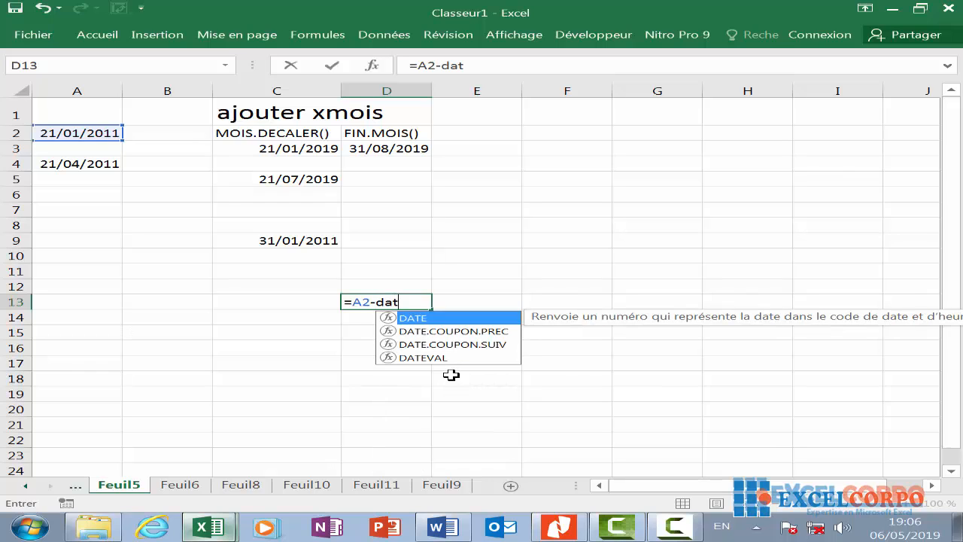
double_click(472, 318)
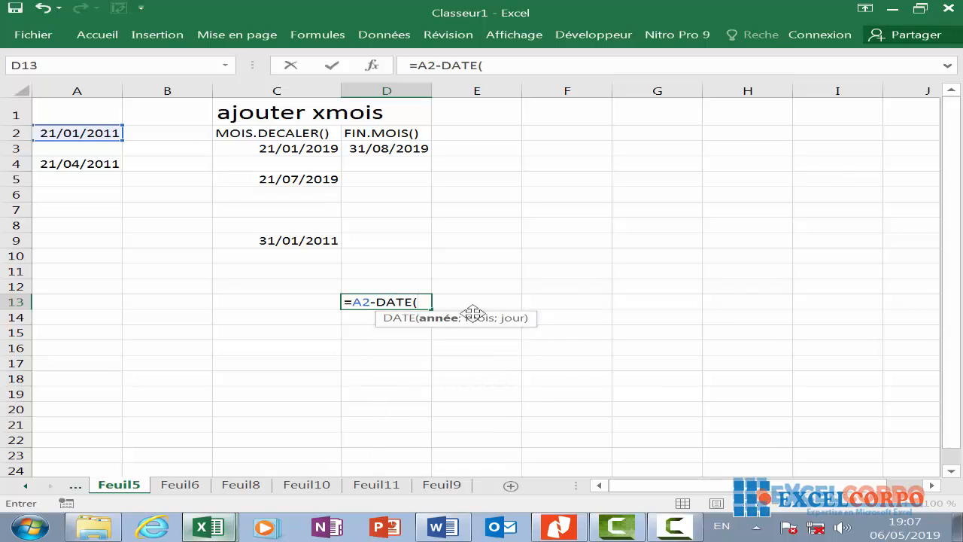
text(ann)
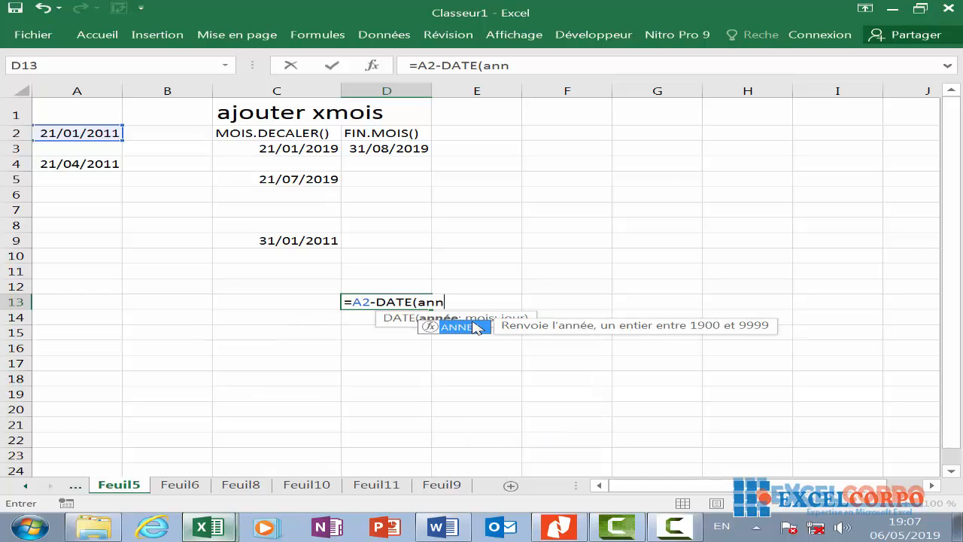
double_click(475, 326)
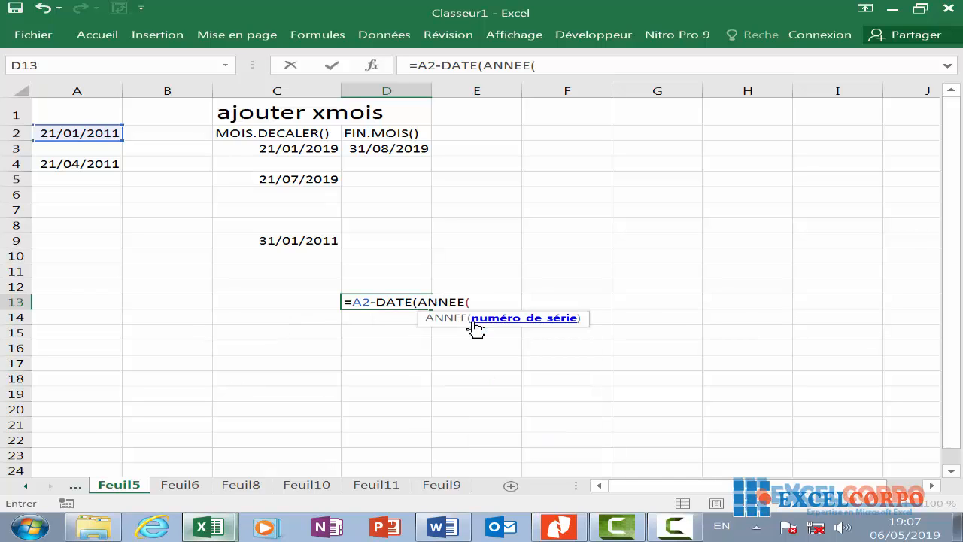
click(66, 131)
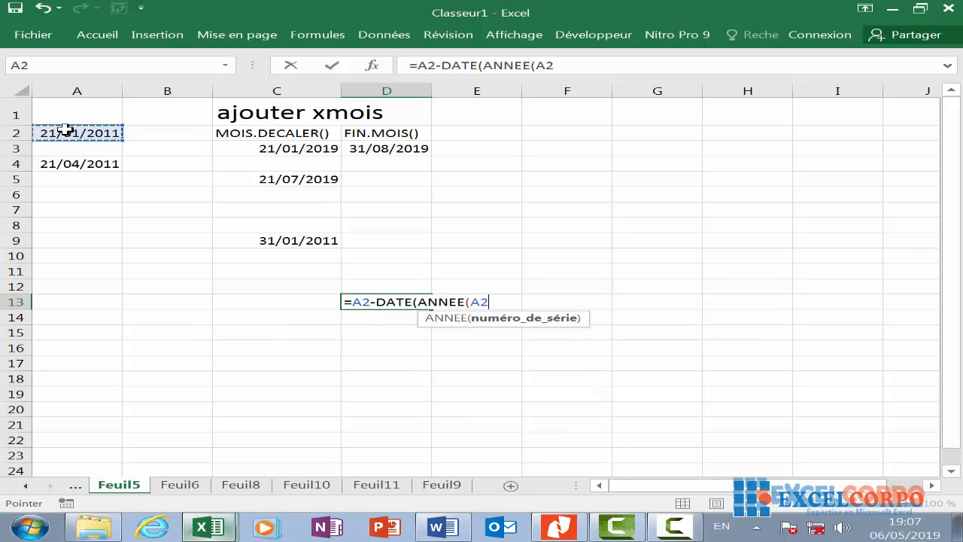
text())
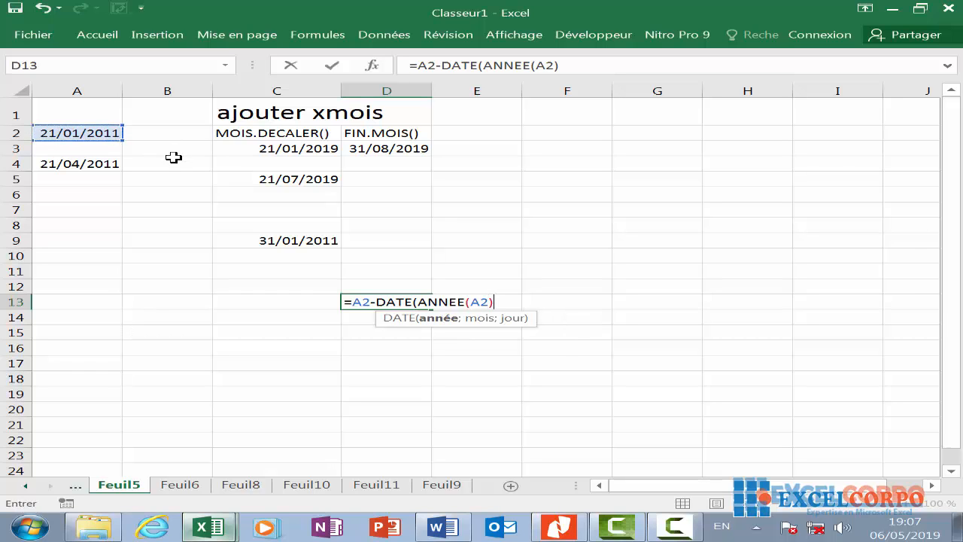
text(-1;)
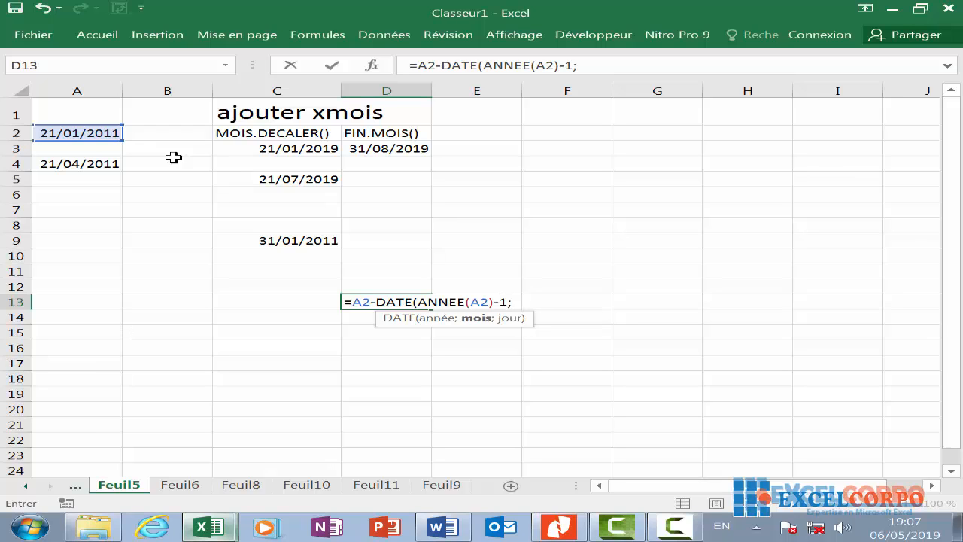
text(12;)
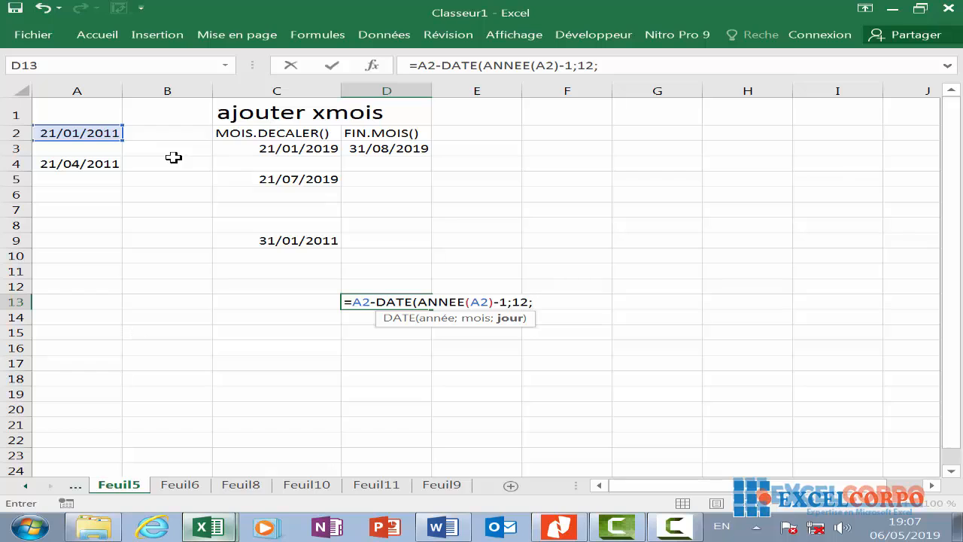
text(31))
key(Return)
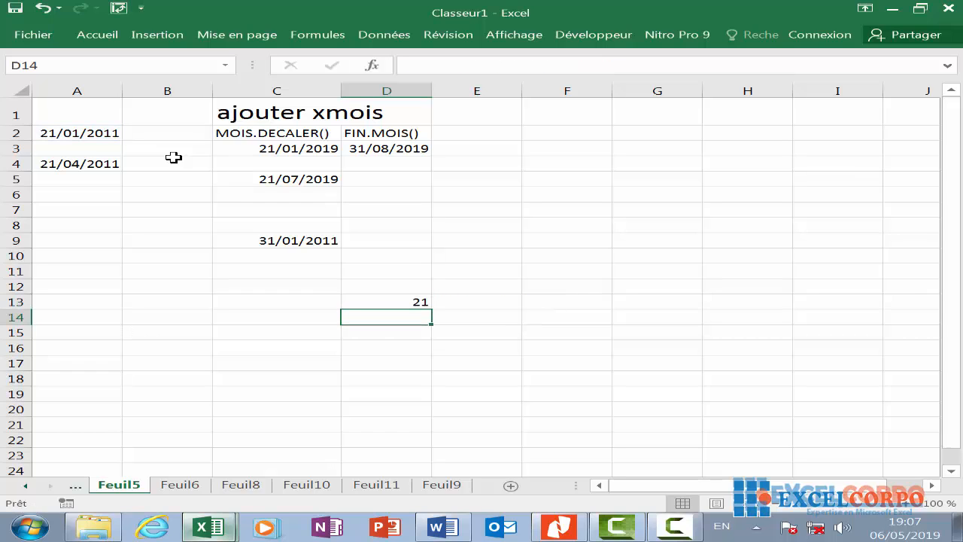
Format D13 as a date of type *14/03/2012
click(385, 298)
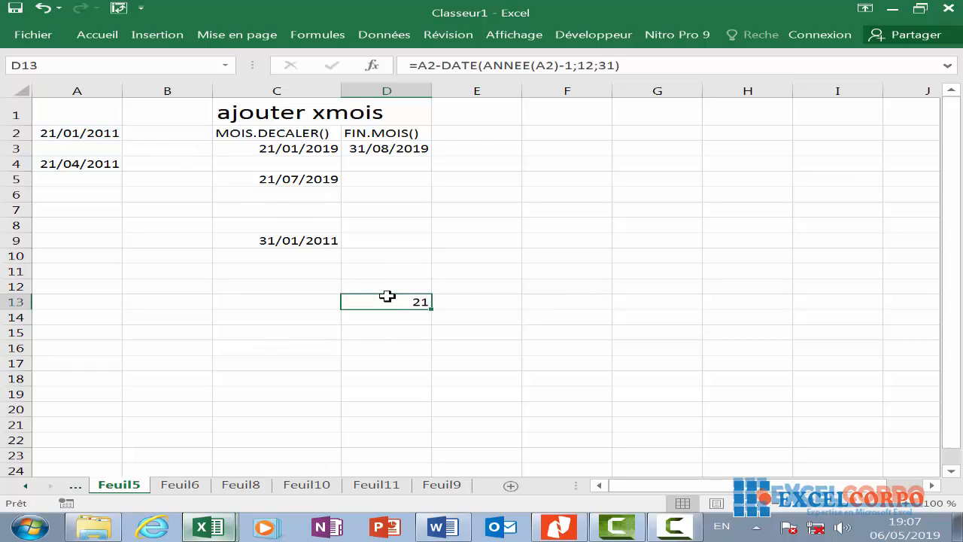
right_click(387, 296)
click(500, 444)
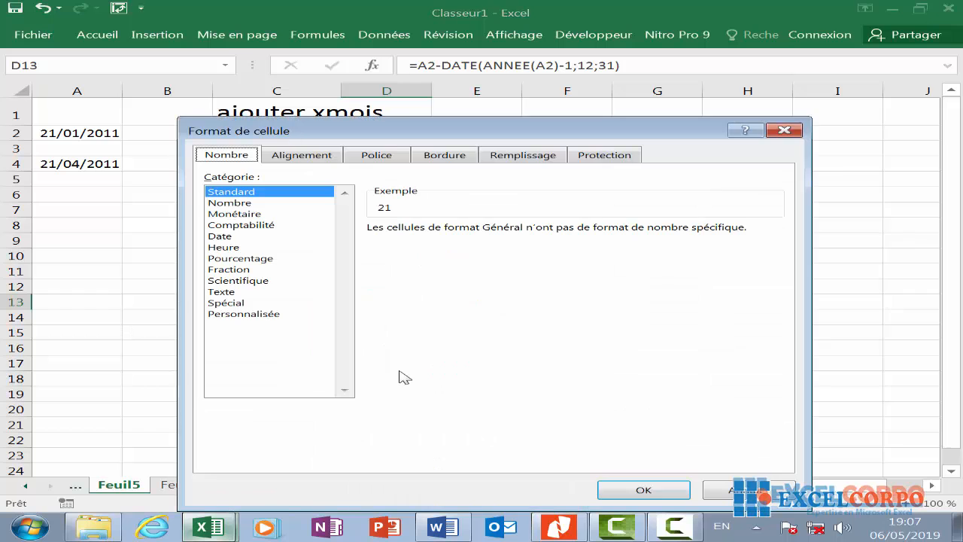
click(253, 236)
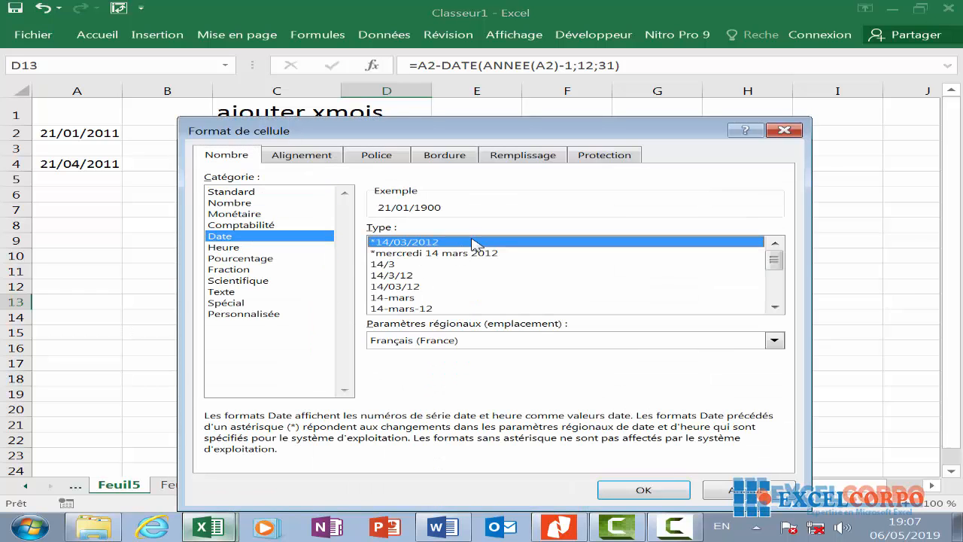
click(643, 490)
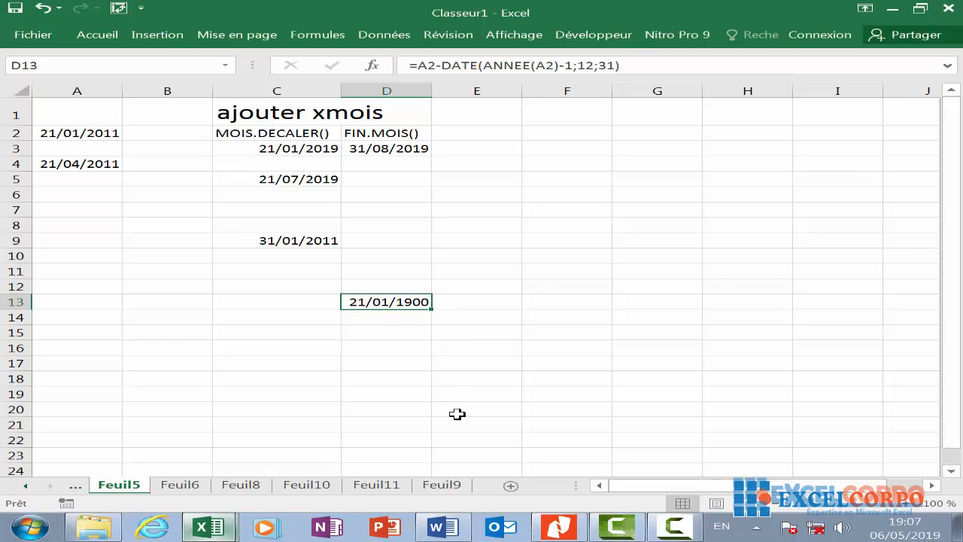
Apply the Nombre format with 2 decimals to D13, and review its day-of-year formula without editing it
right_click(404, 310)
click(478, 442)
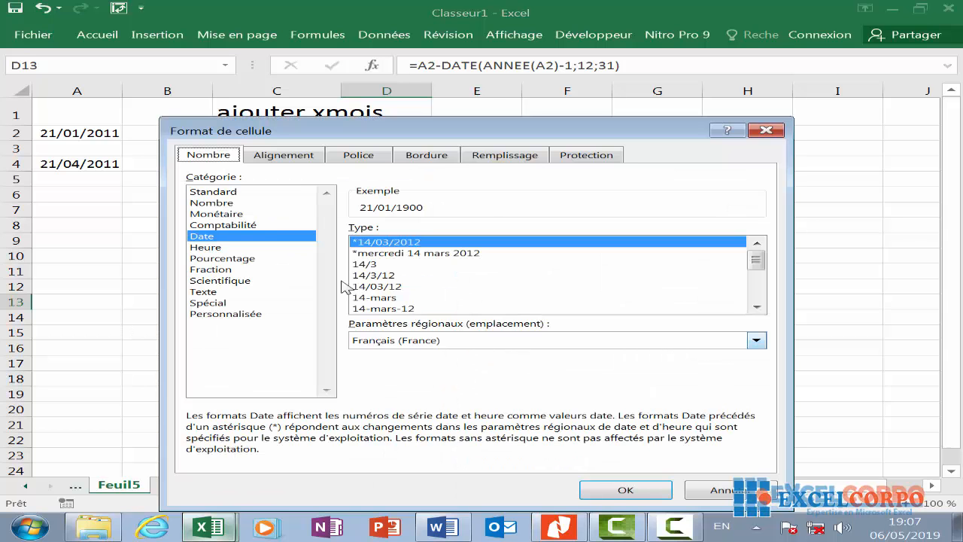
click(265, 213)
click(290, 204)
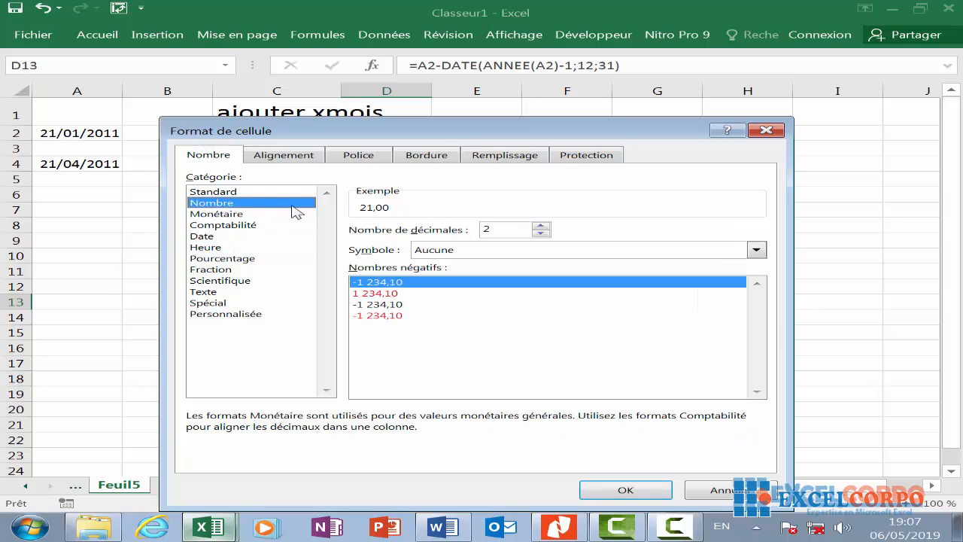
click(617, 489)
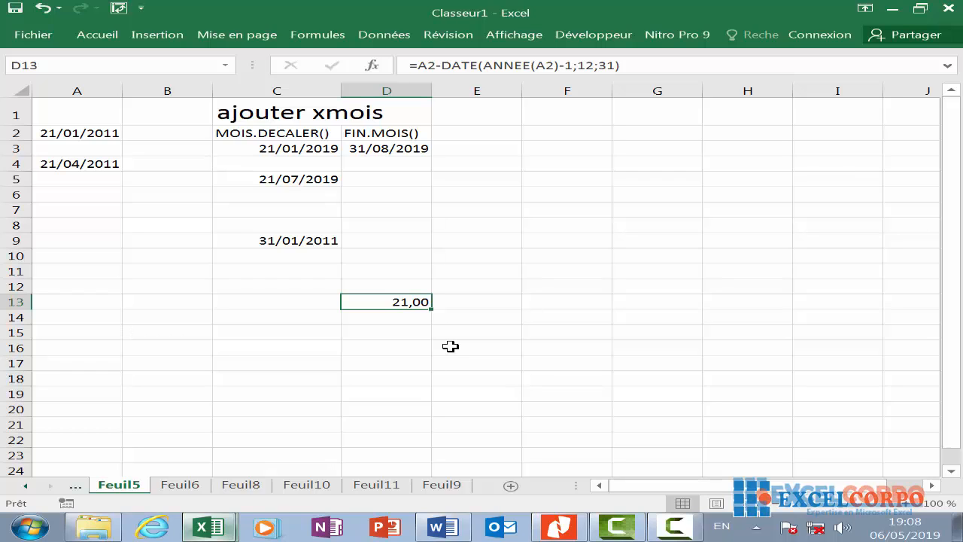
double_click(390, 301)
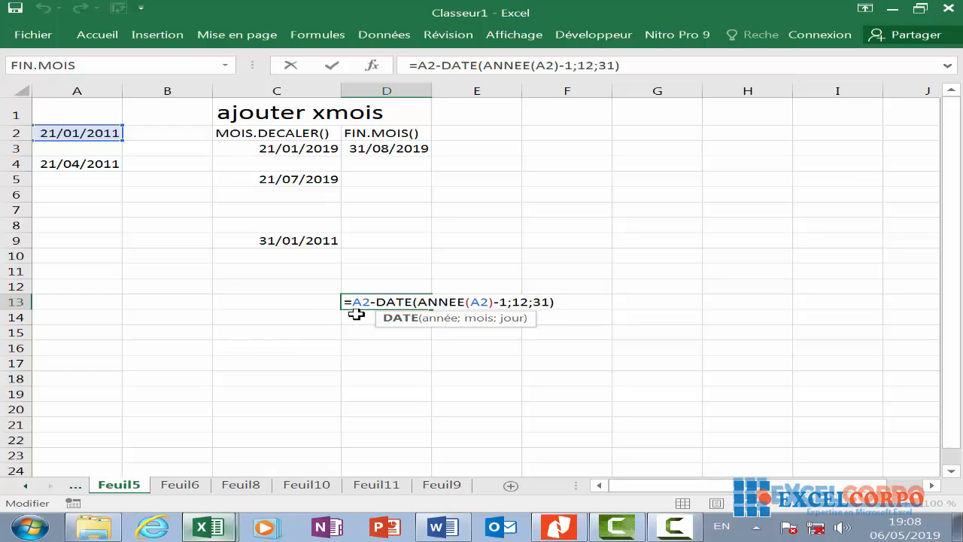
key(Return)
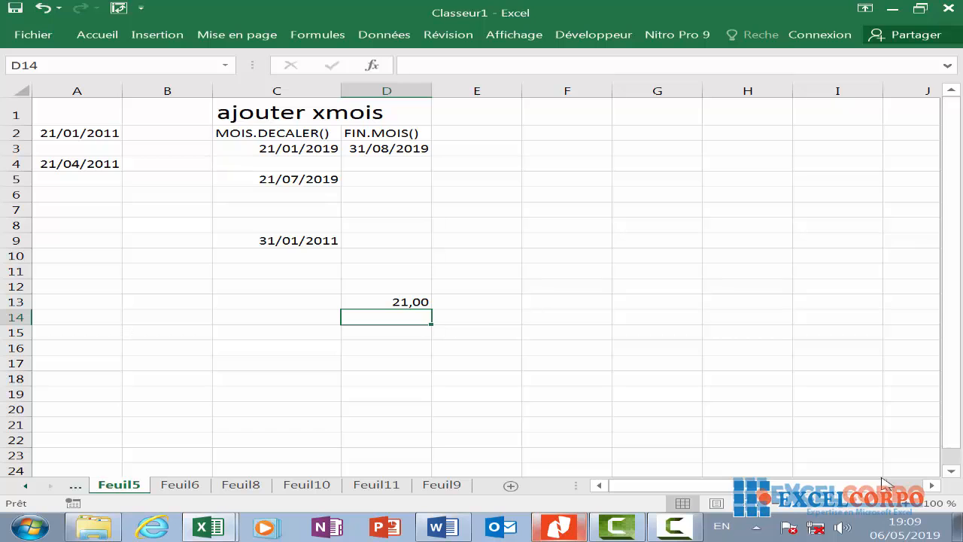
click(675, 526)
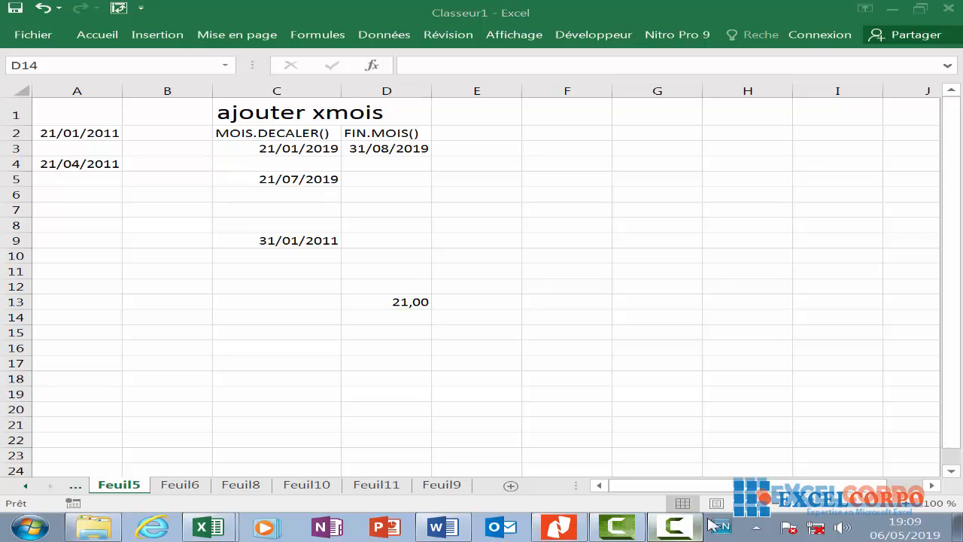
click(930, 480)
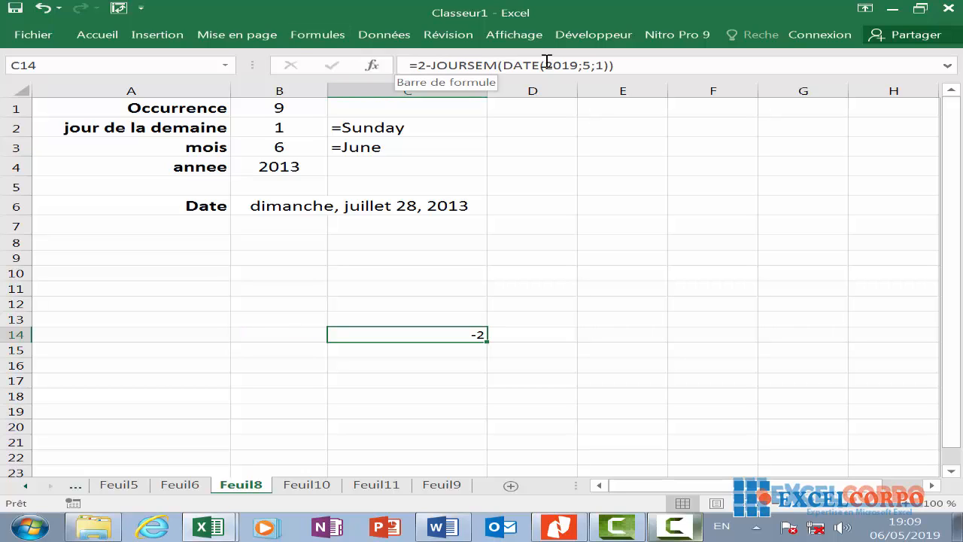
right_click(459, 331)
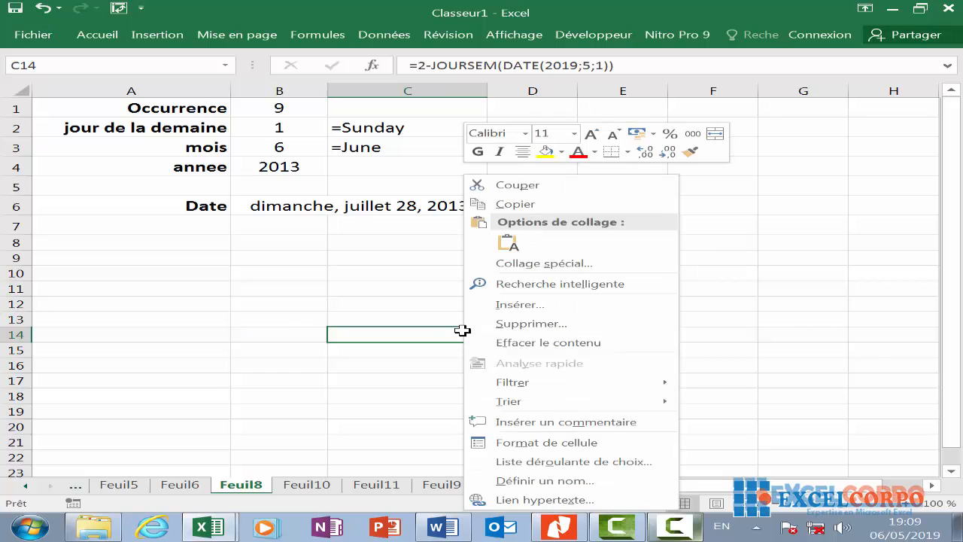
click(447, 333)
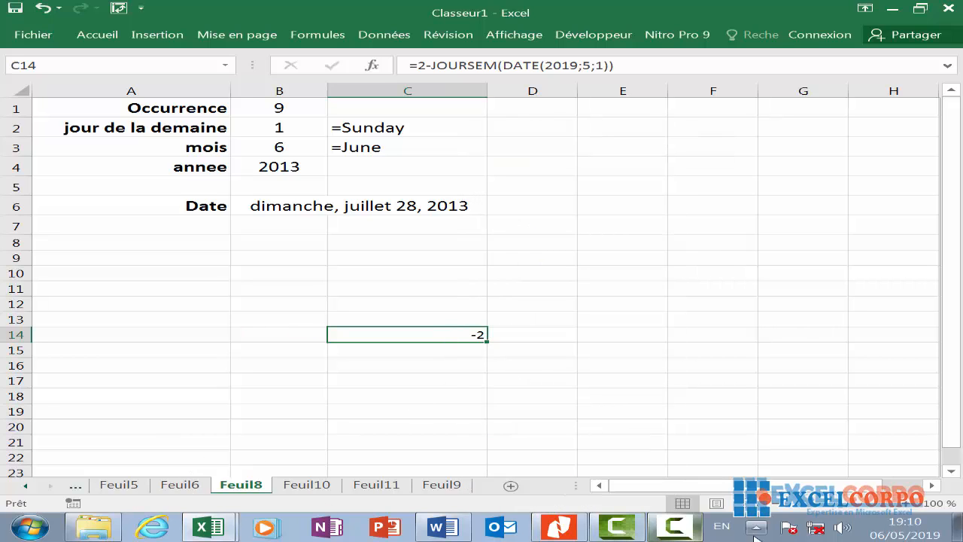
click(675, 527)
click(882, 473)
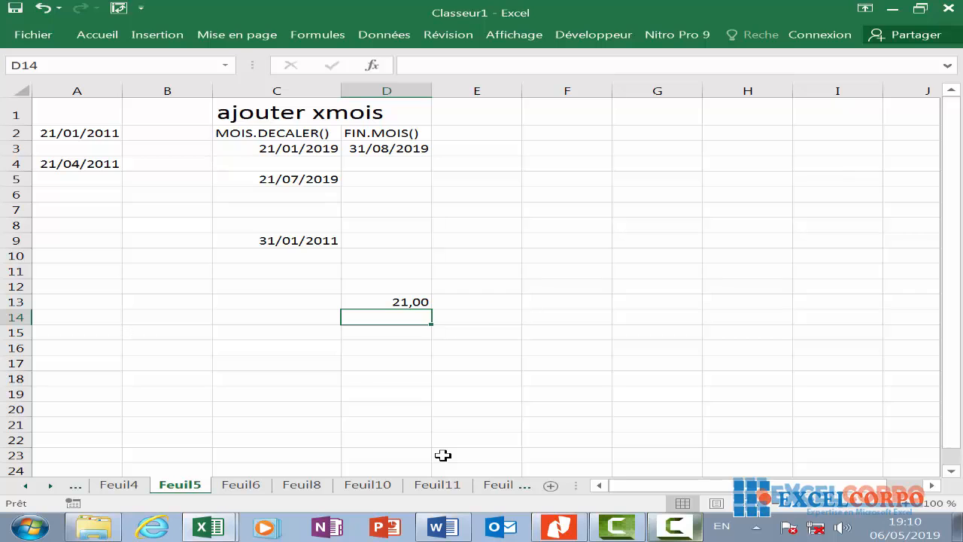
Open Feuil6 and examine the date in A3 and the current-year birthday formula in C3
click(240, 485)
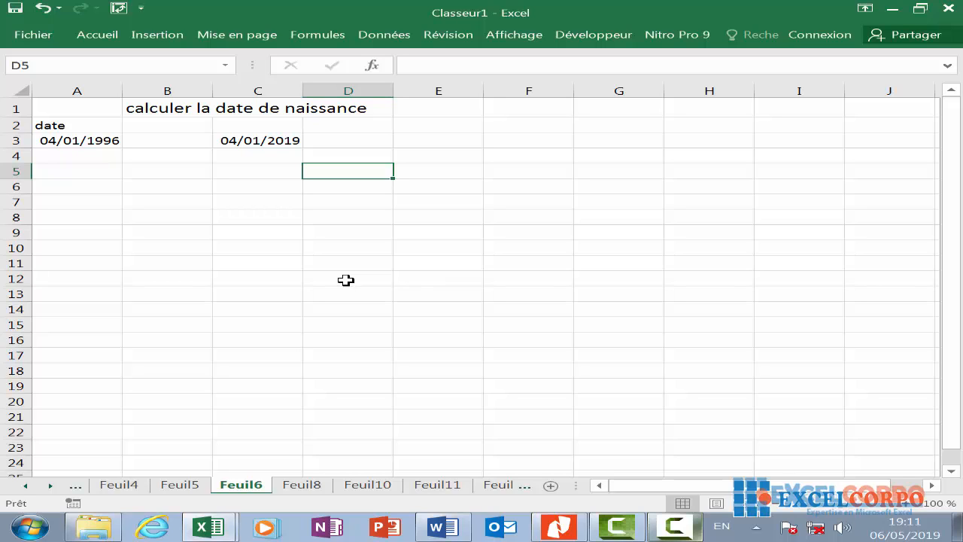
click(81, 141)
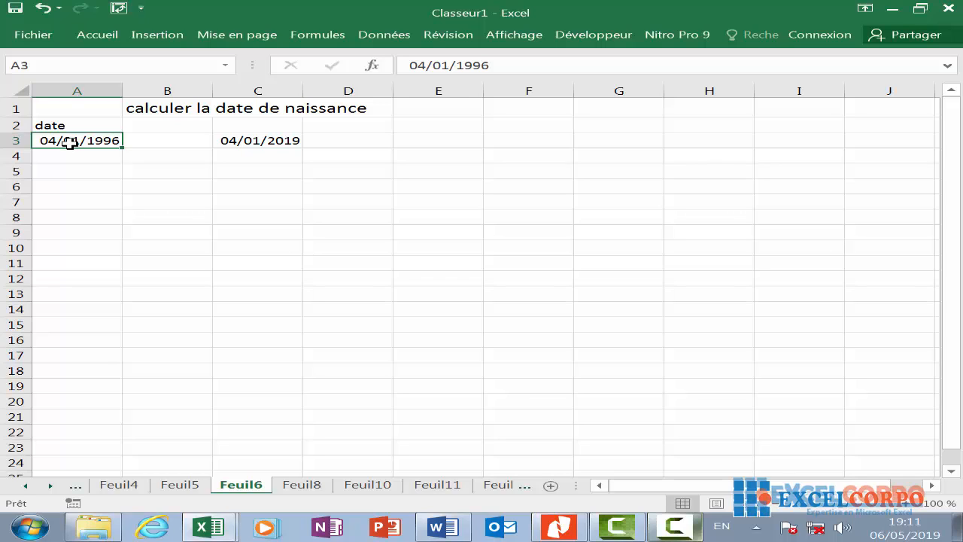
click(243, 184)
click(256, 143)
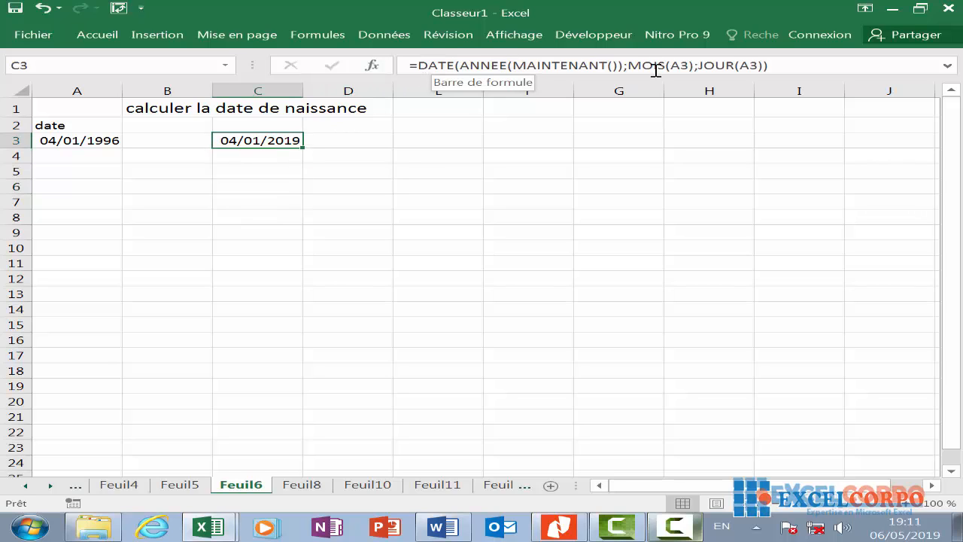
Enter =ANNEE(AUJOURDHUI())-ANNEE(A3) in C5 on Feuil6 to calculate the age in years from the date in A3
click(278, 172)
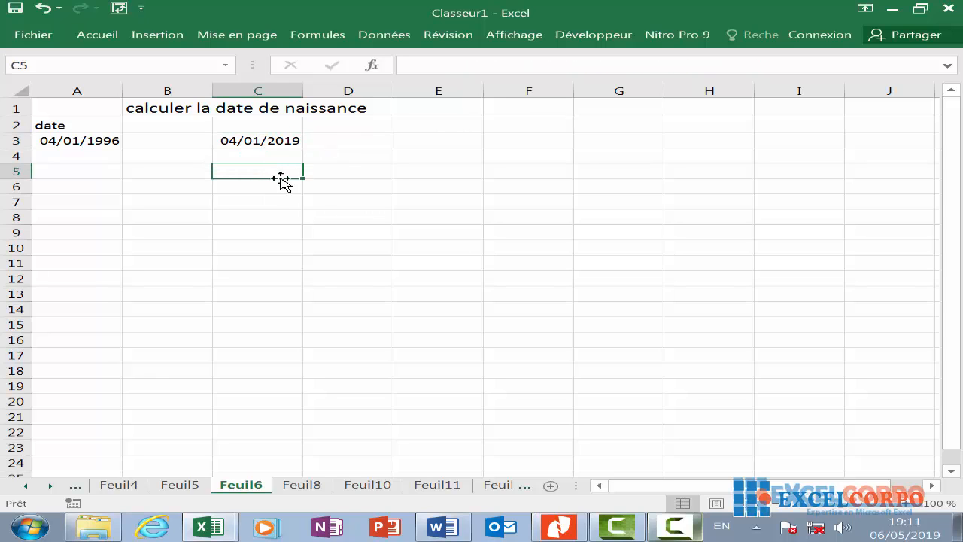
text(=)
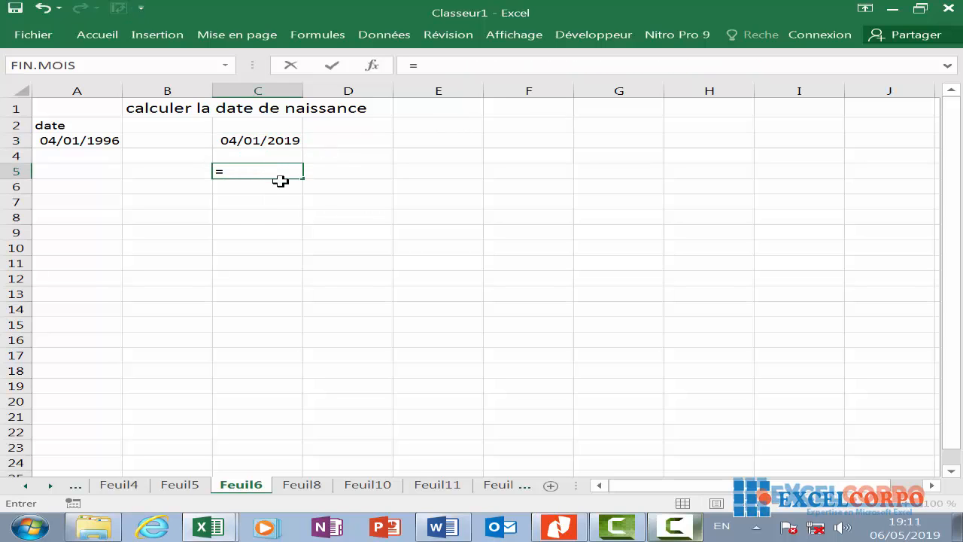
text(ann)
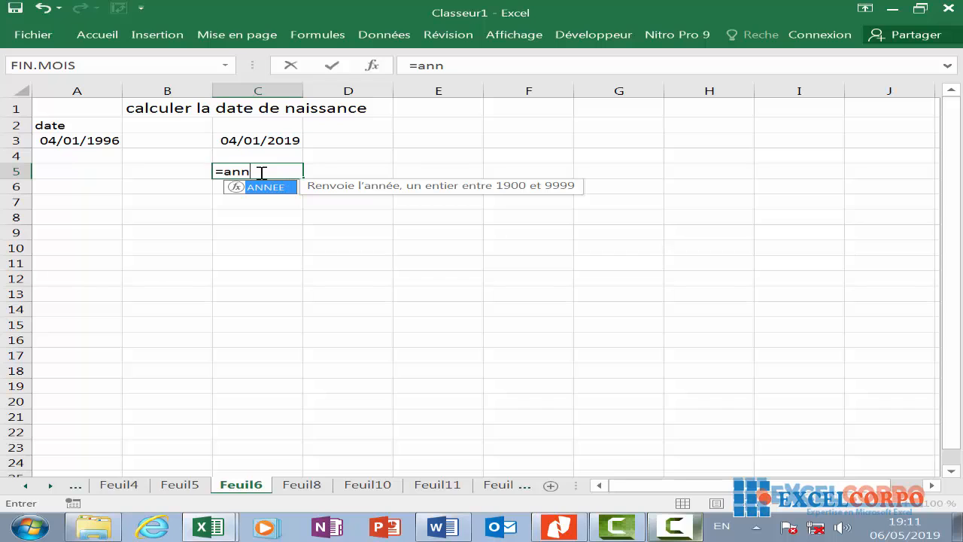
double_click(274, 188)
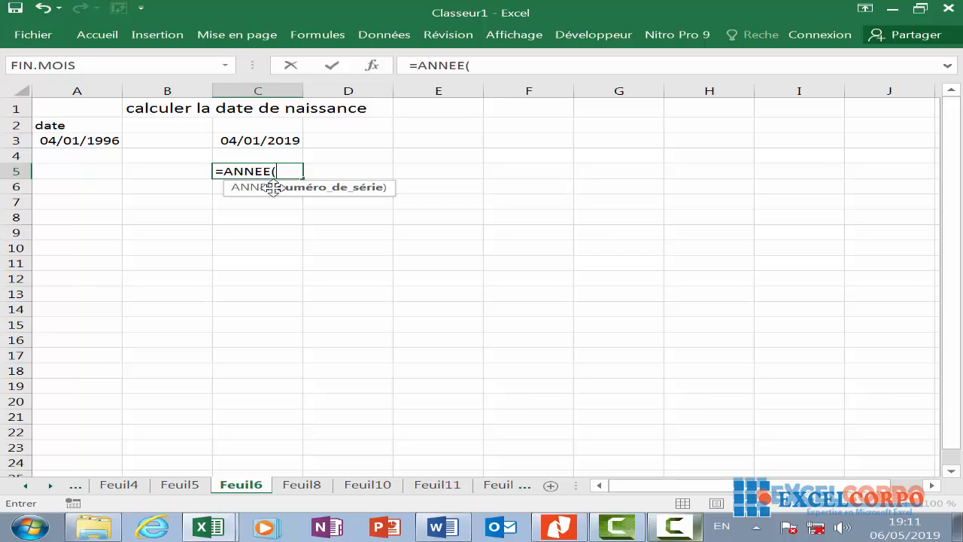
text(a)
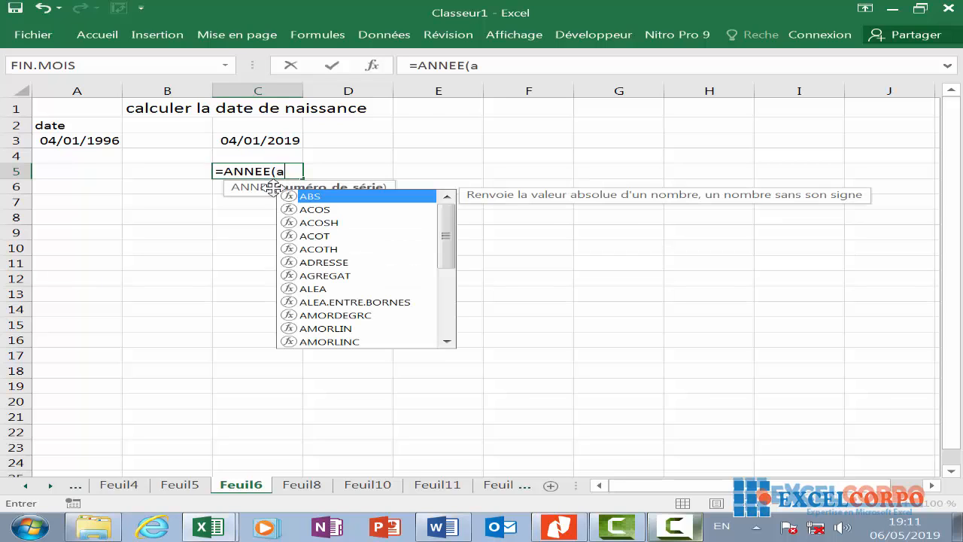
text(u)
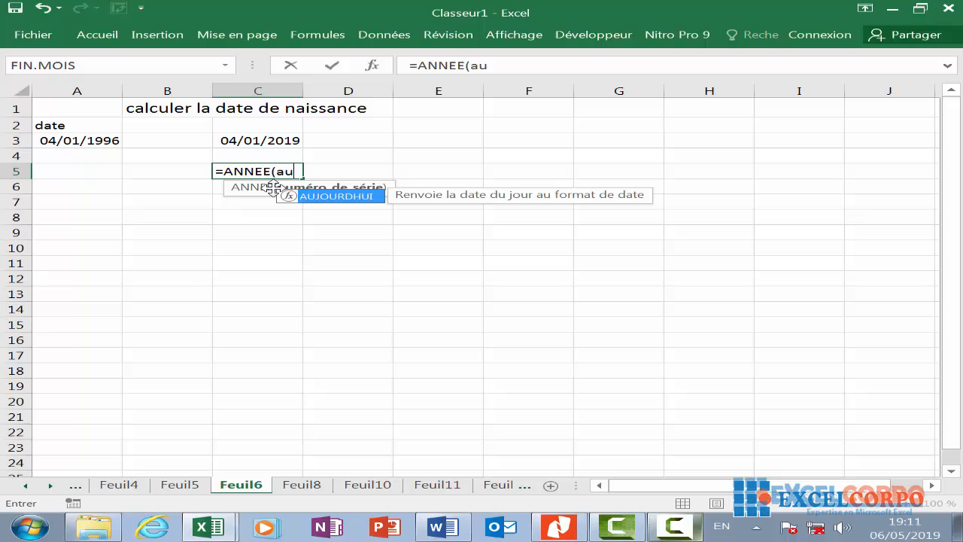
double_click(342, 196)
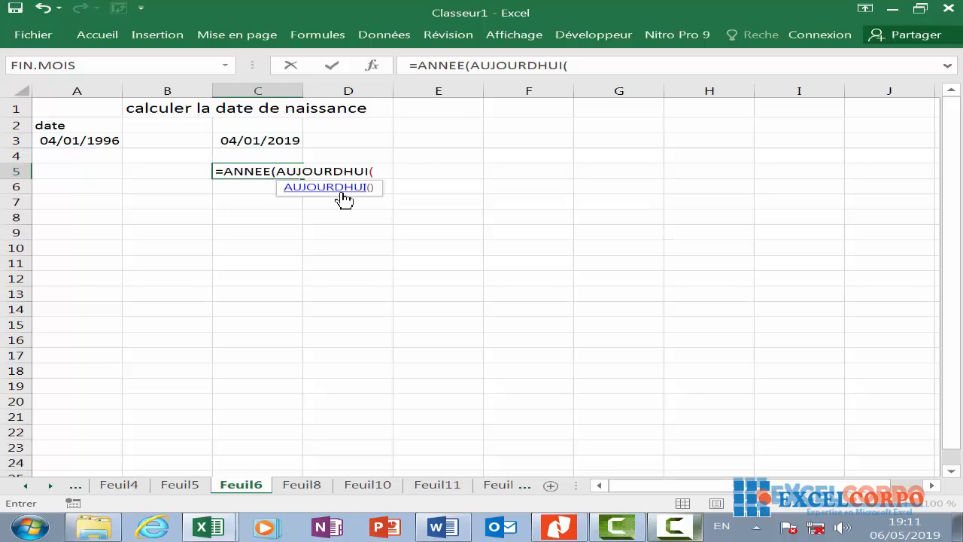
text()))
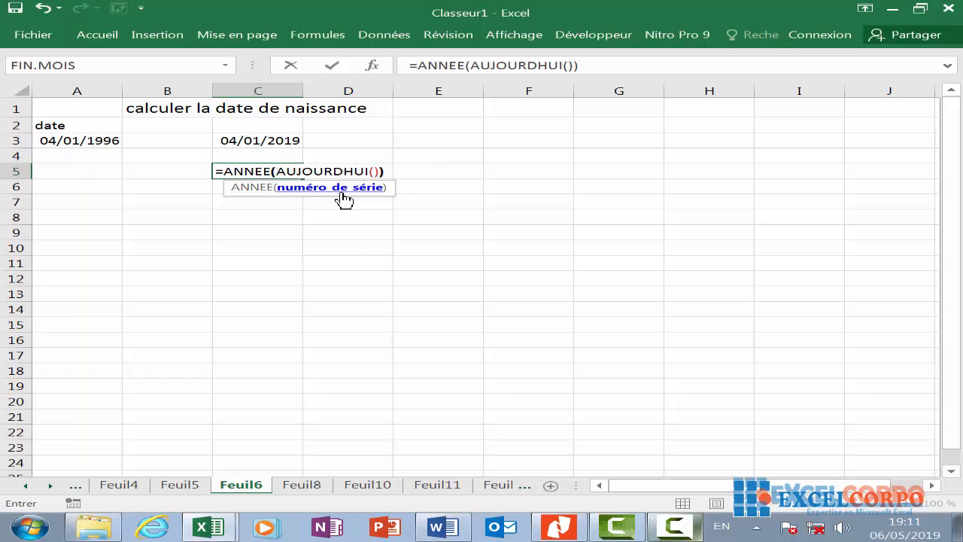
text(-)
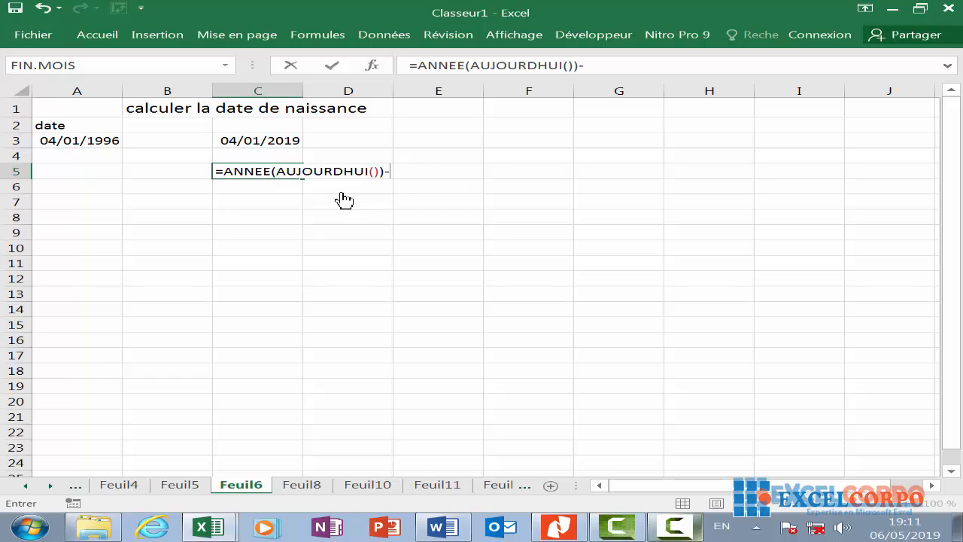
text(ann)
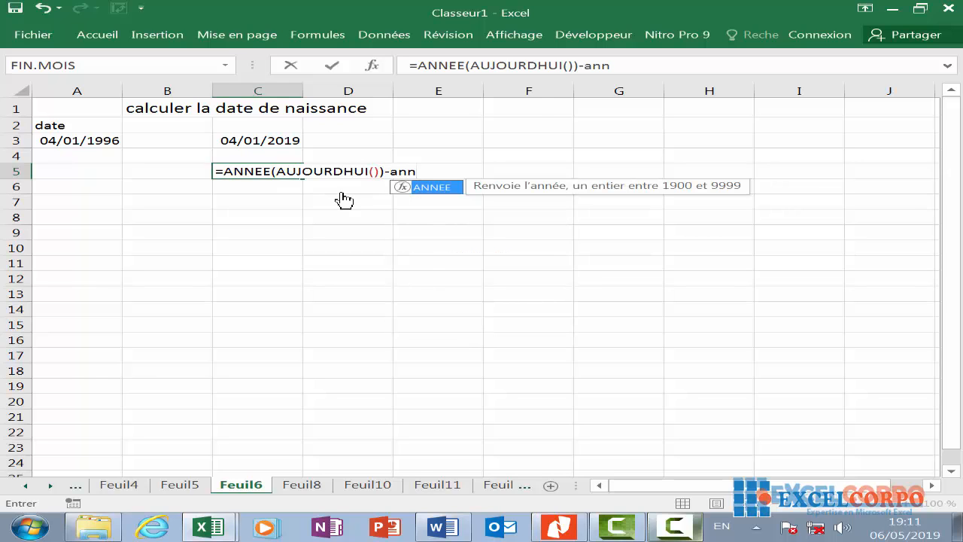
double_click(423, 187)
click(83, 142)
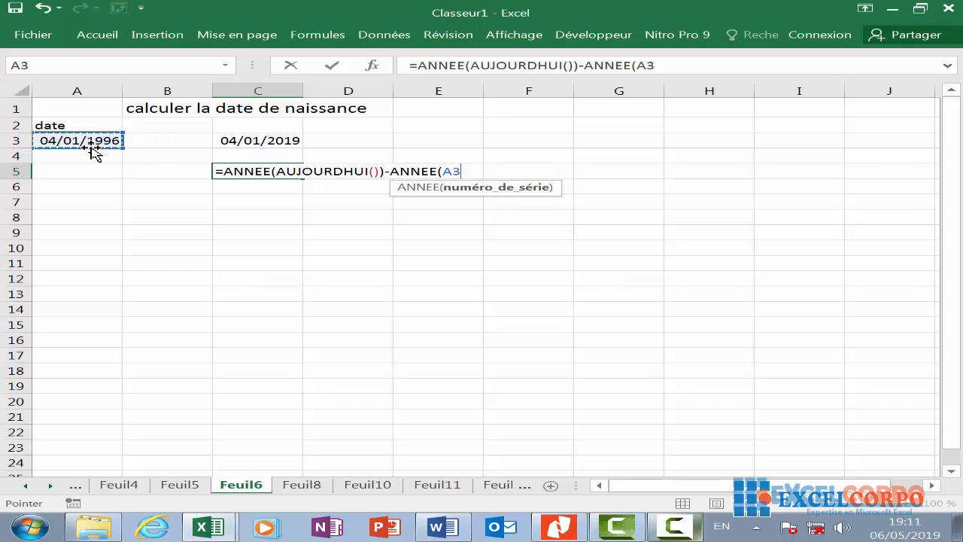
text())
key(Return)
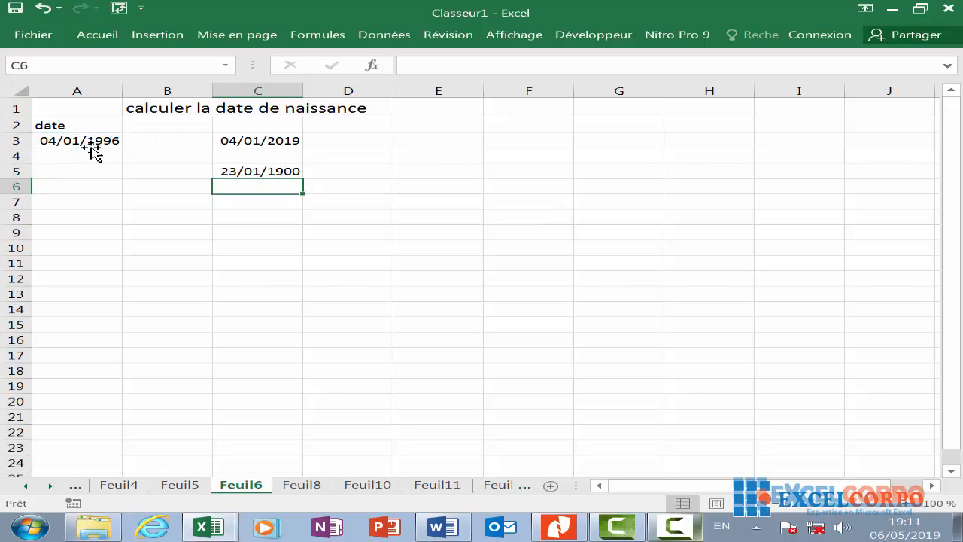
Apply the Nombre format with 2 decimals to the age result in C5
click(298, 171)
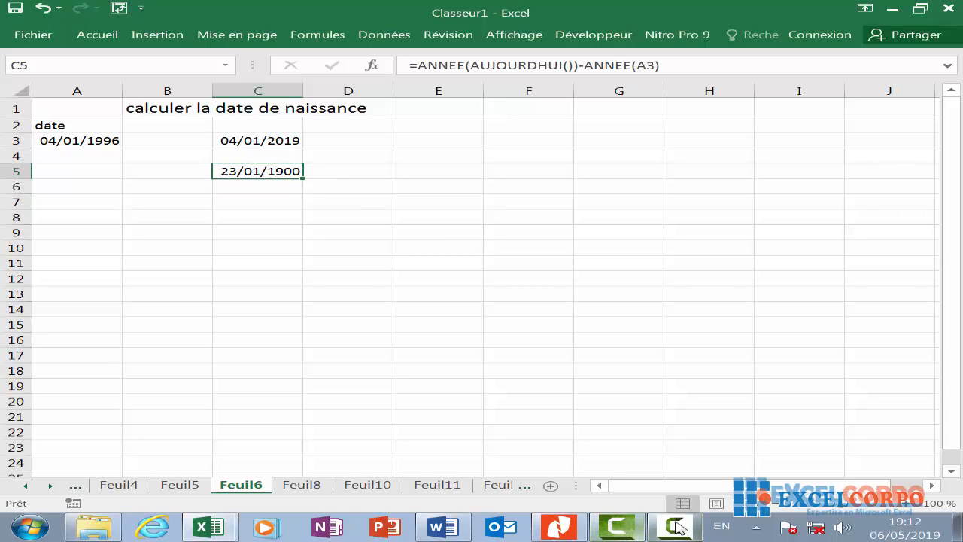
click(883, 469)
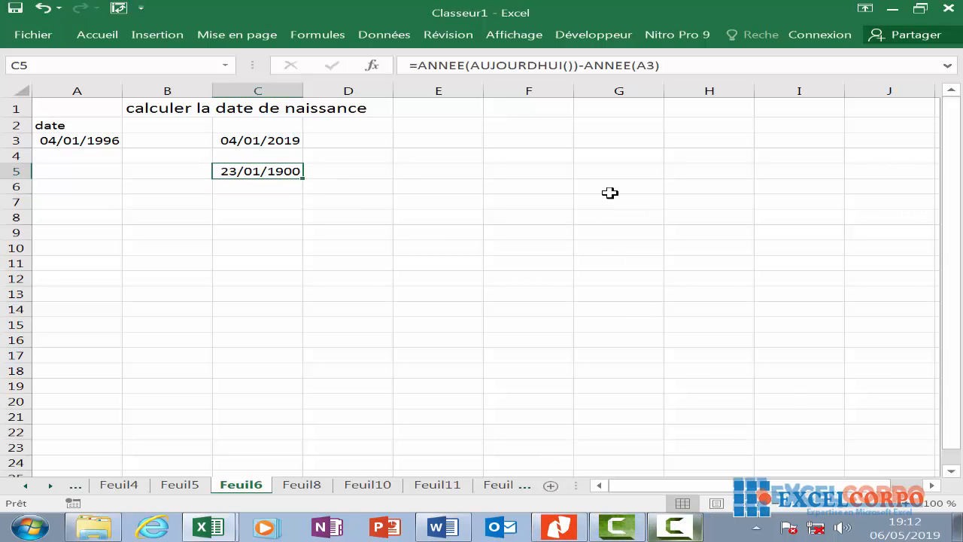
right_click(266, 172)
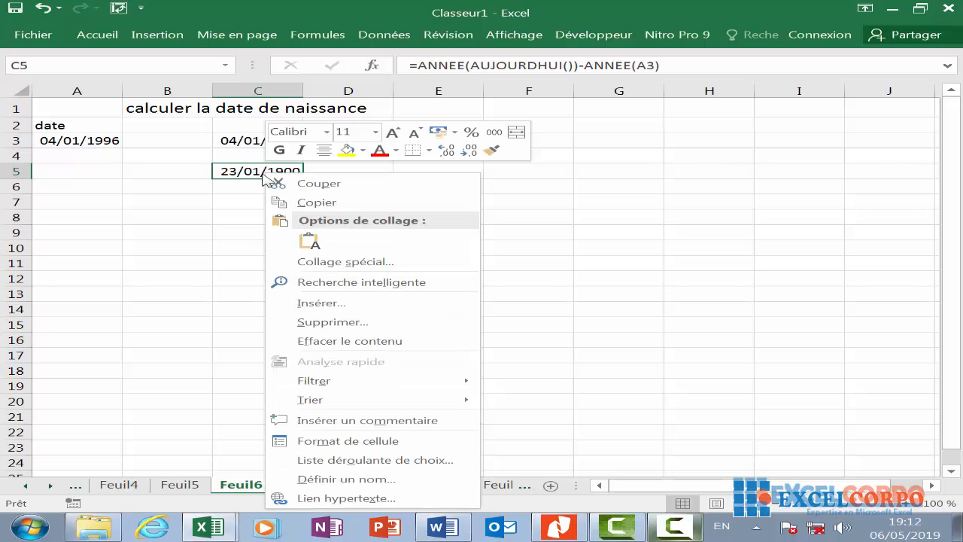
click(354, 441)
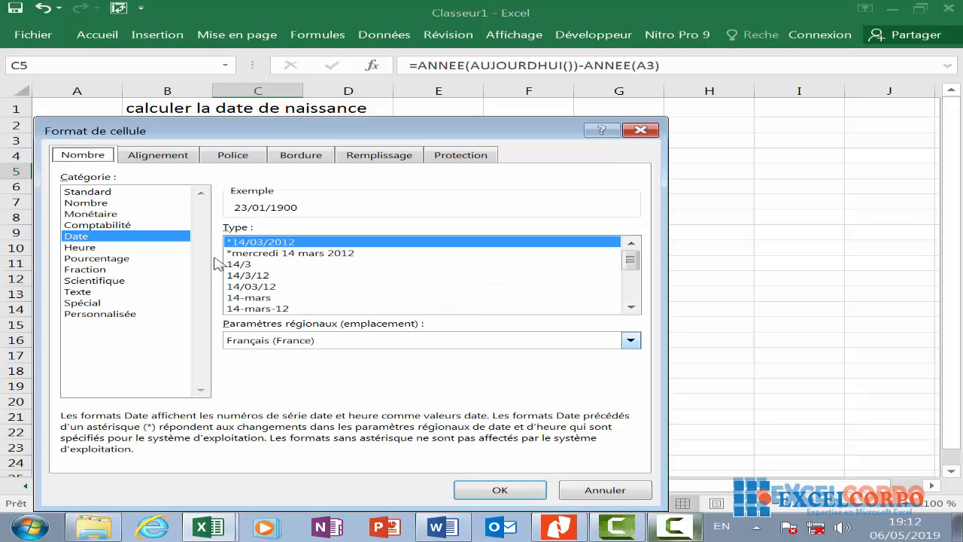
click(100, 205)
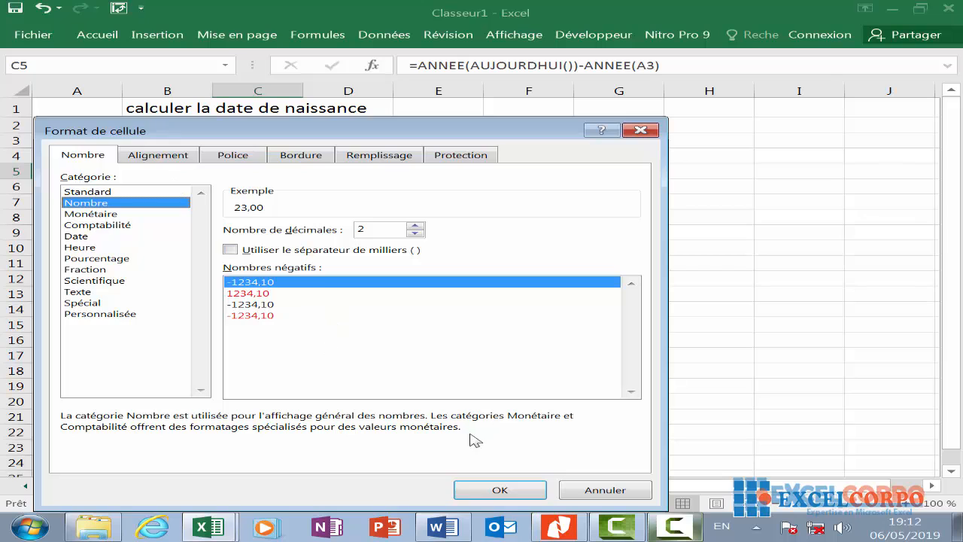
click(503, 490)
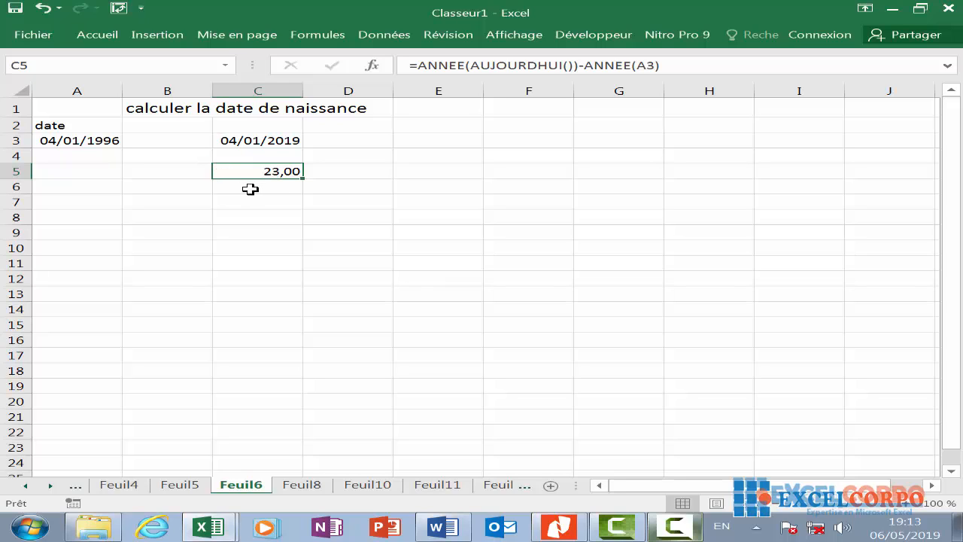
Begin a DATE formula in C6 with the current year as its year argument: =DATE(ANNEE(MAINTENANT())
click(250, 188)
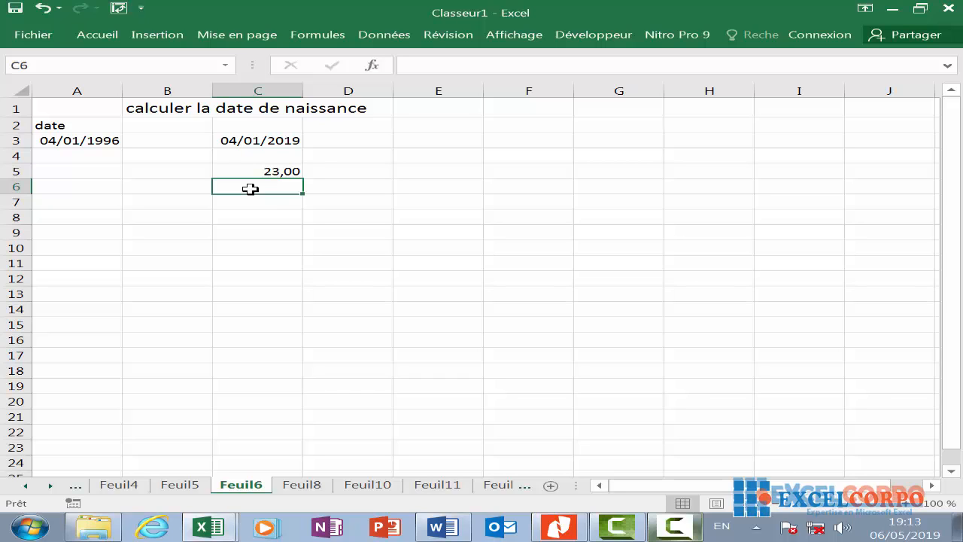
text(=)
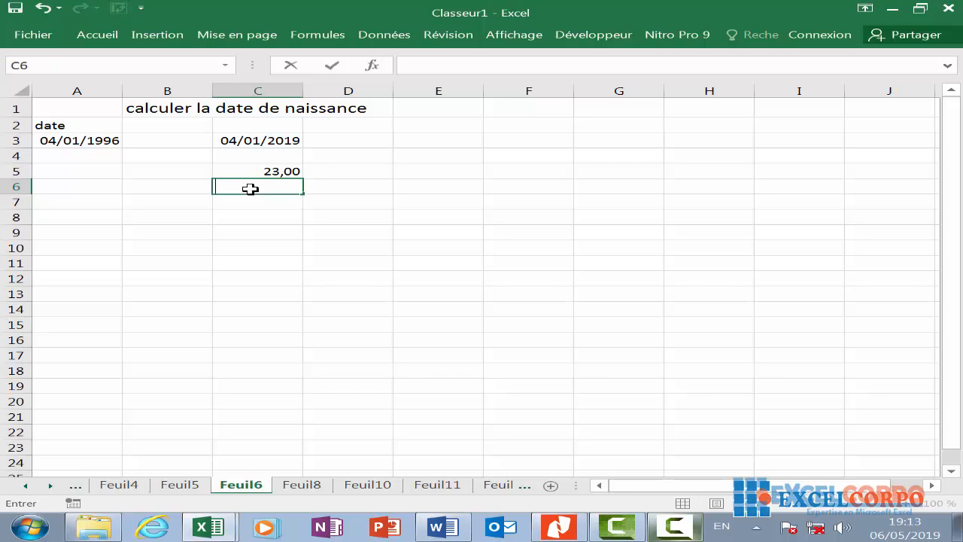
text(da)
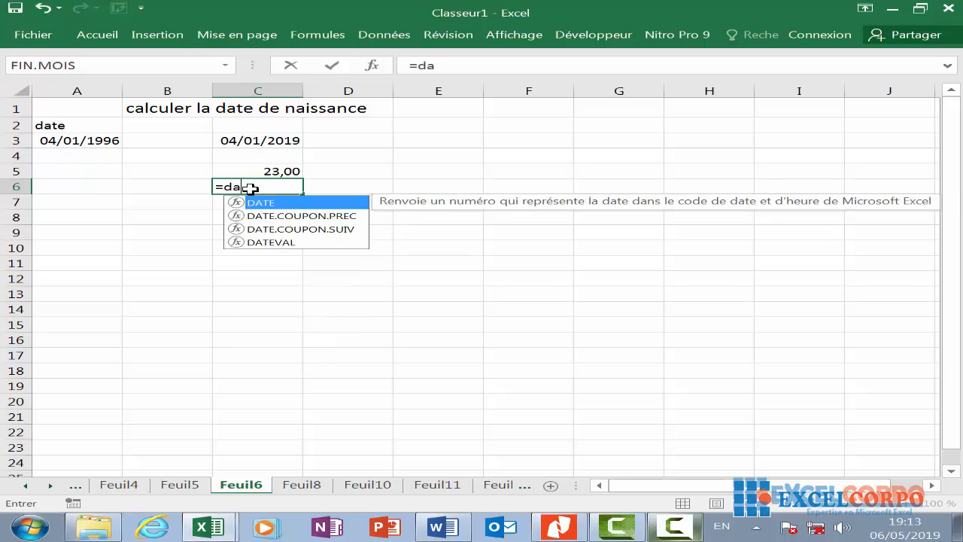
text(te)
double_click(280, 204)
text(an)
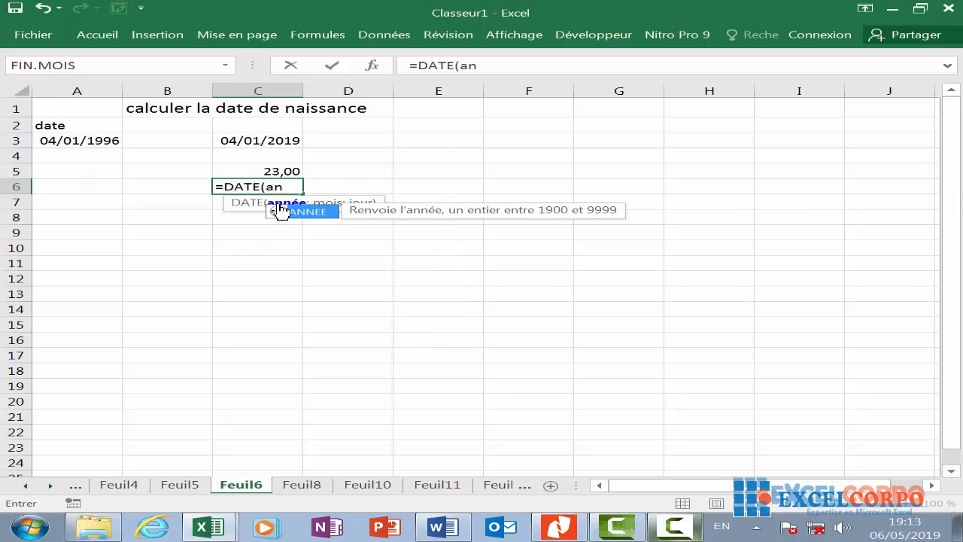
double_click(311, 213)
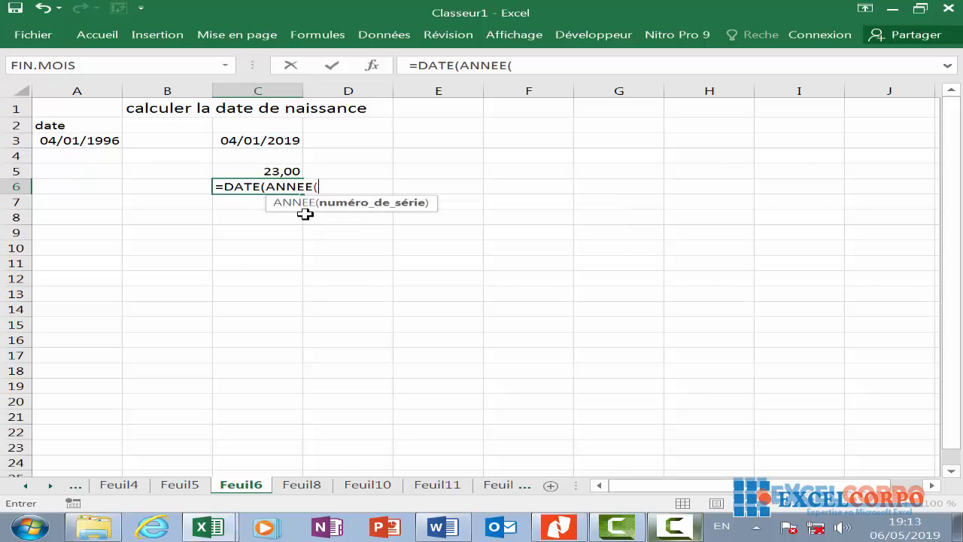
text(mai)
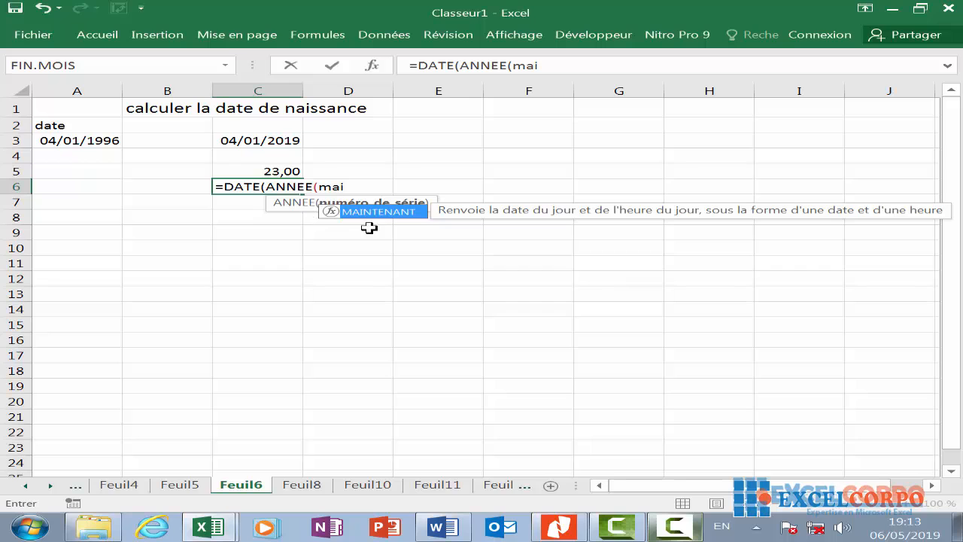
key(Return)
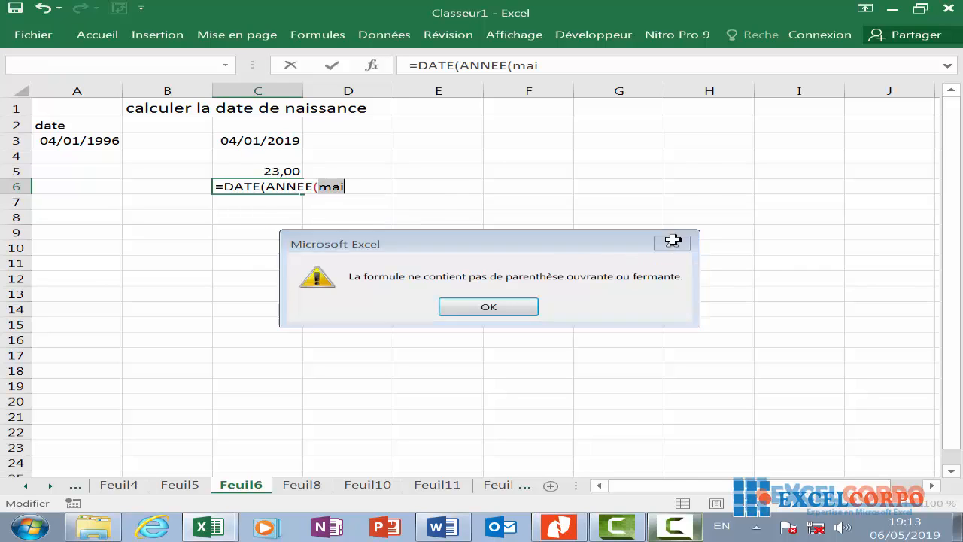
click(672, 240)
text(n)
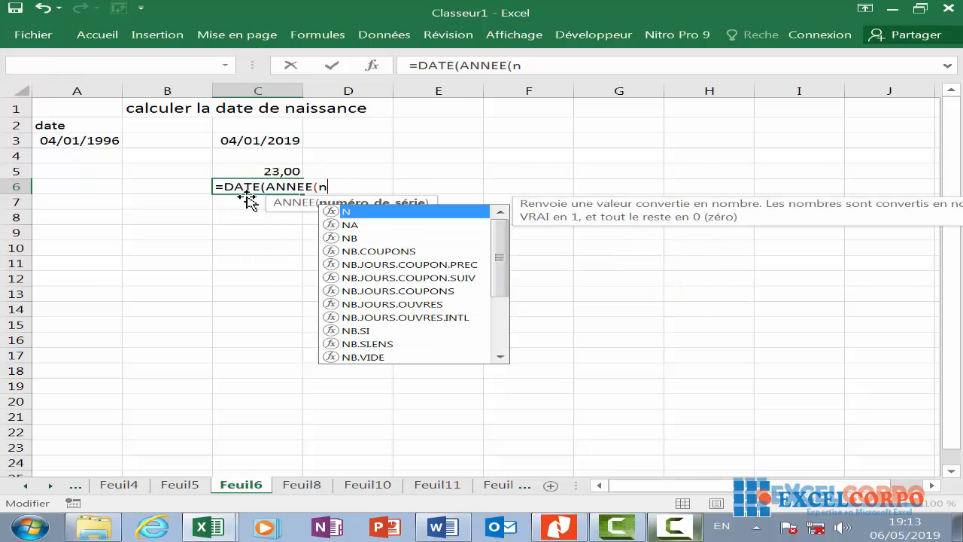
key(BackSpace)
text(main)
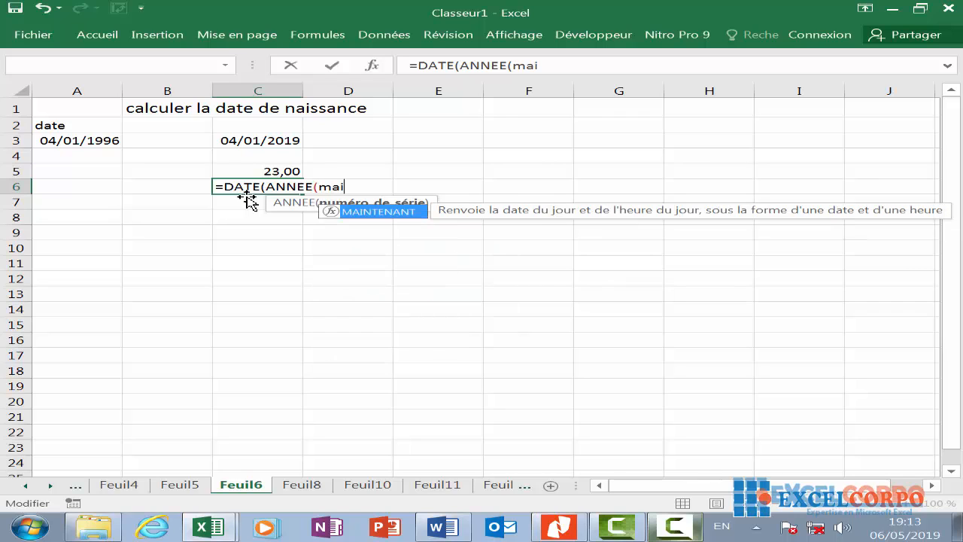
double_click(415, 213)
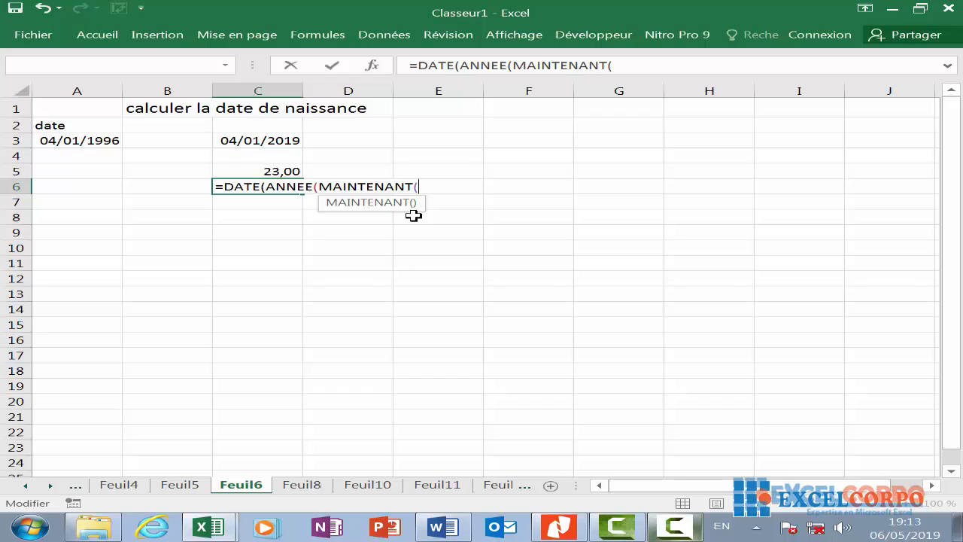
text()))
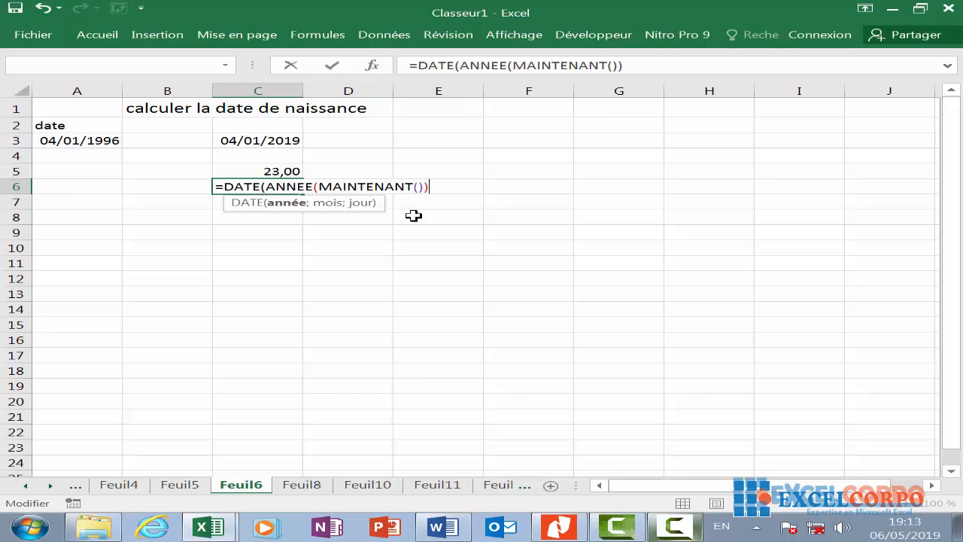
Add MOIS(A3) and JOUR(A3) as the month and day arguments of the DATE formula in C6
text(;mois)
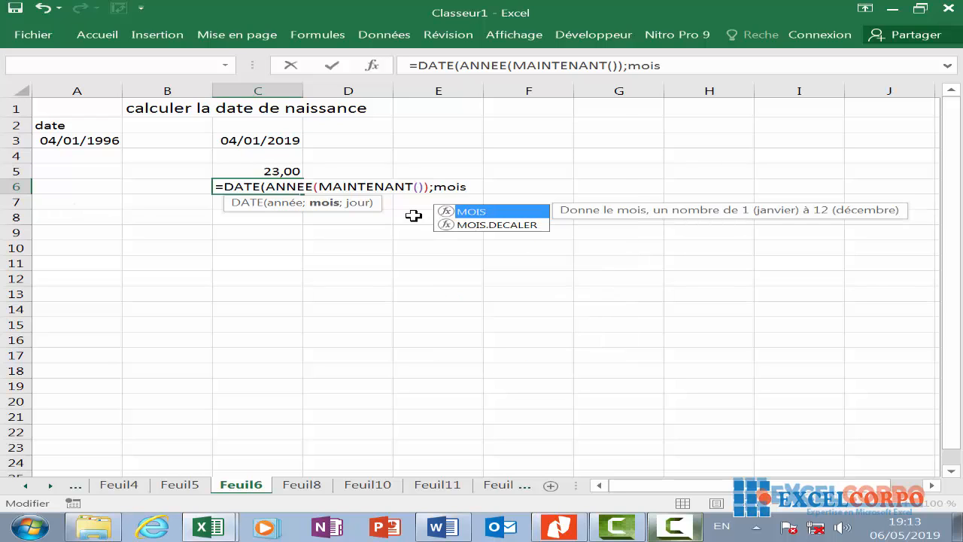
double_click(533, 211)
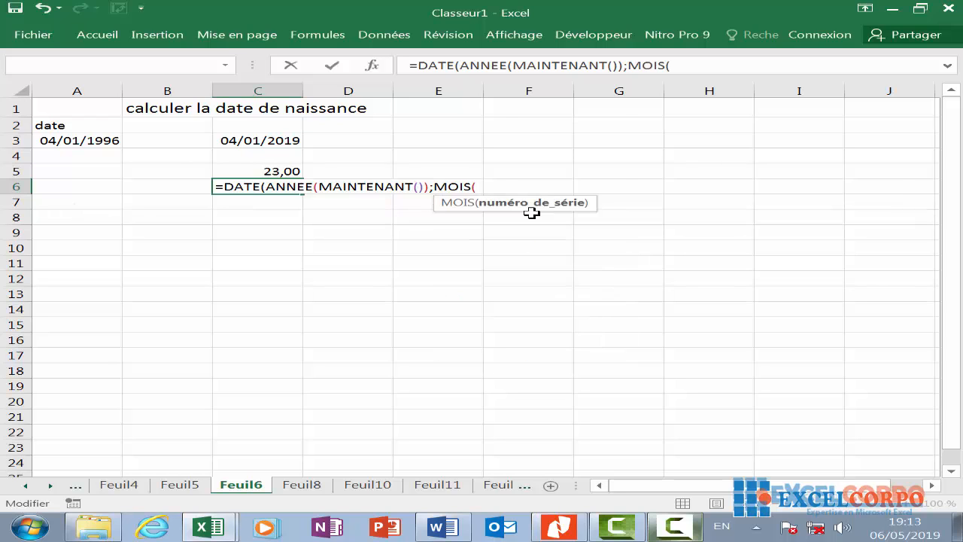
click(73, 143)
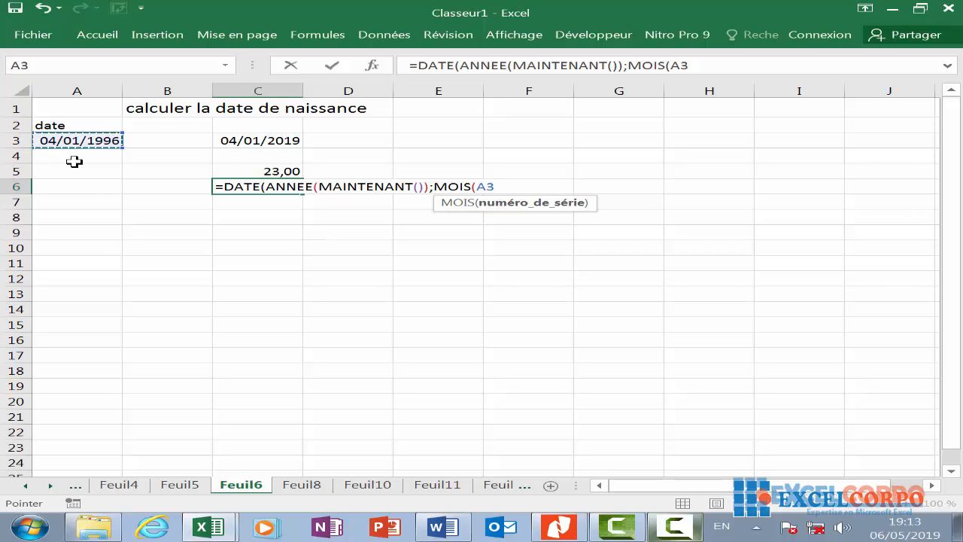
text())
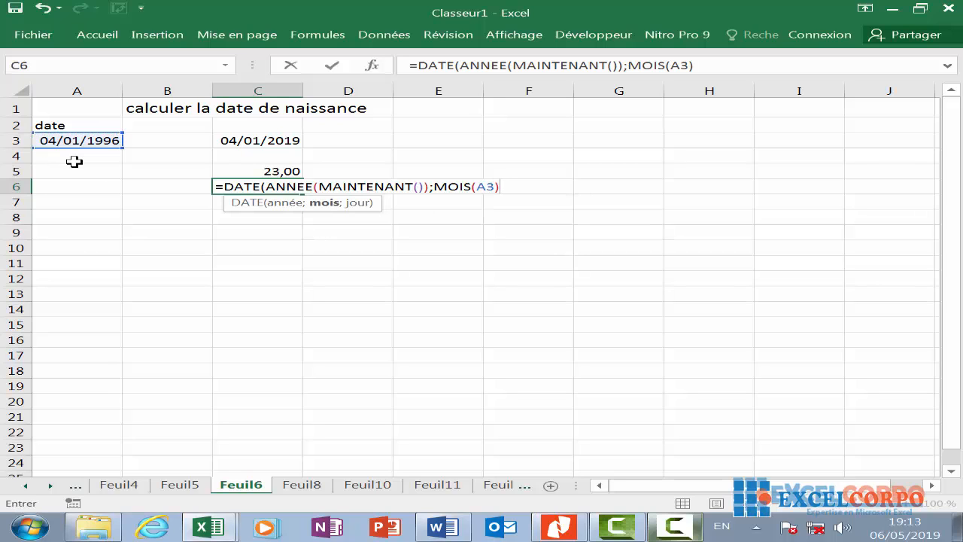
text(;jpi)
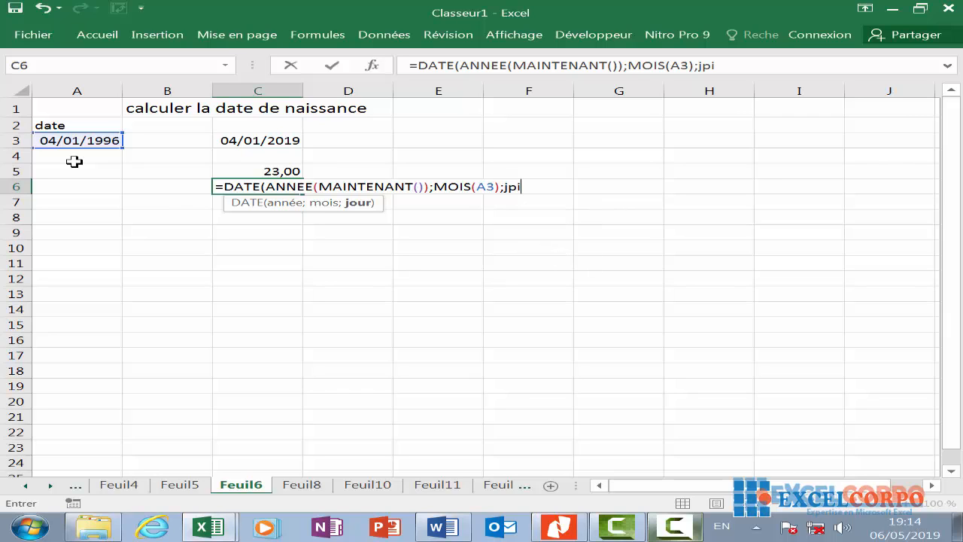
key(BackSpace)
key(BackSpace)
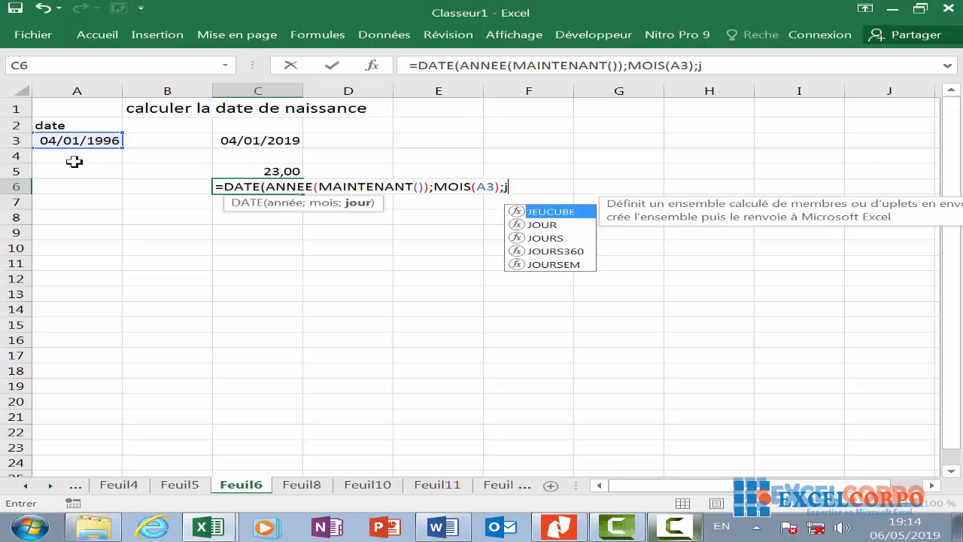
text(ou)
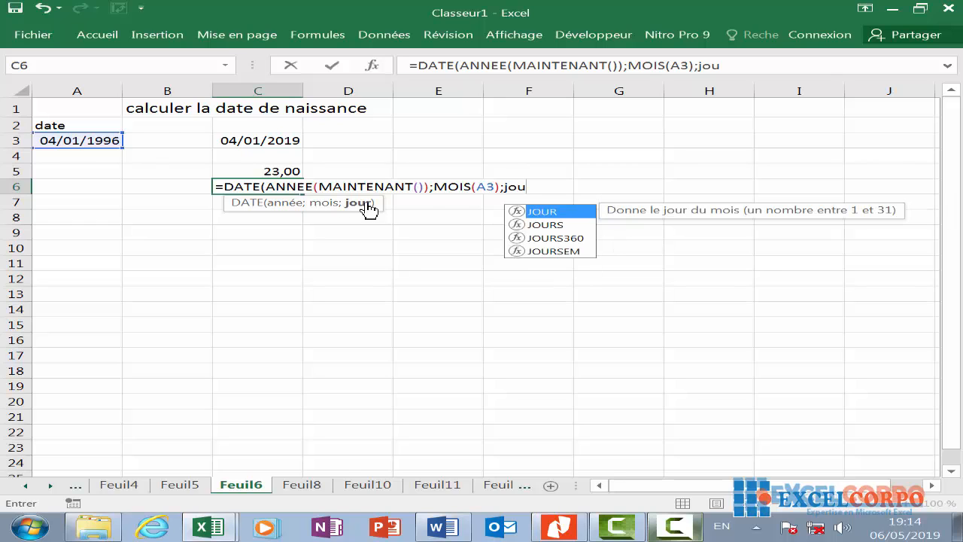
double_click(548, 213)
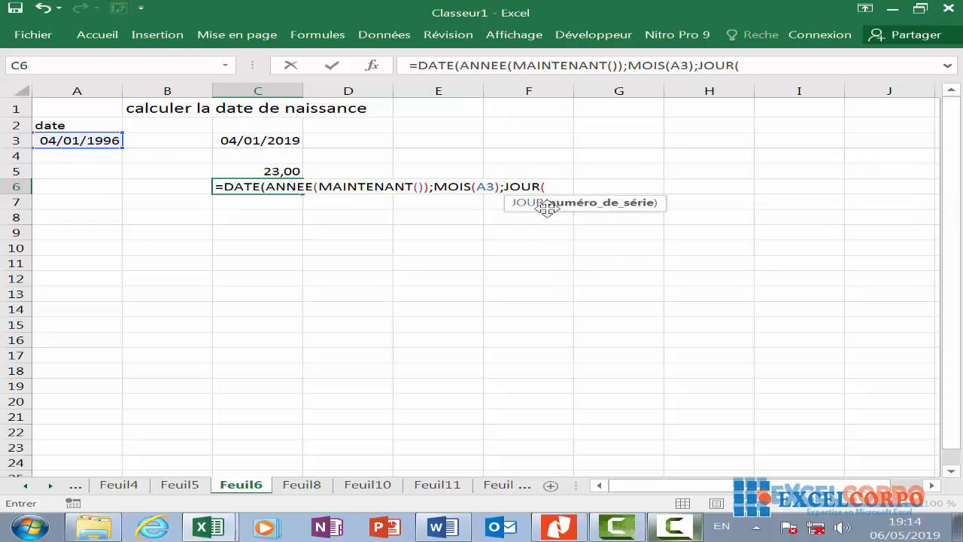
click(89, 140)
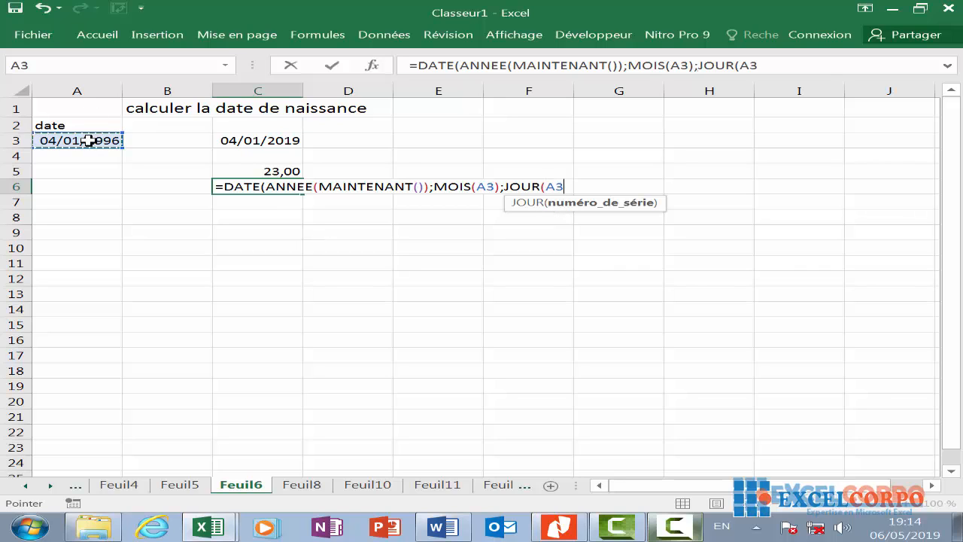
text())
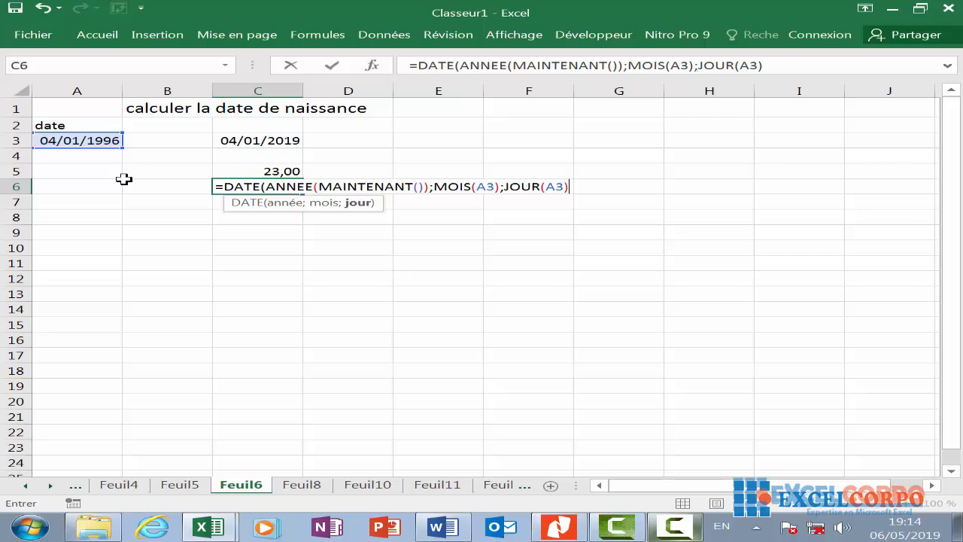
Append the comparison >AUJOURDHUI() after JOUR(A3) in the C6 formula, close the DATE function and enter the formula
text(>au)
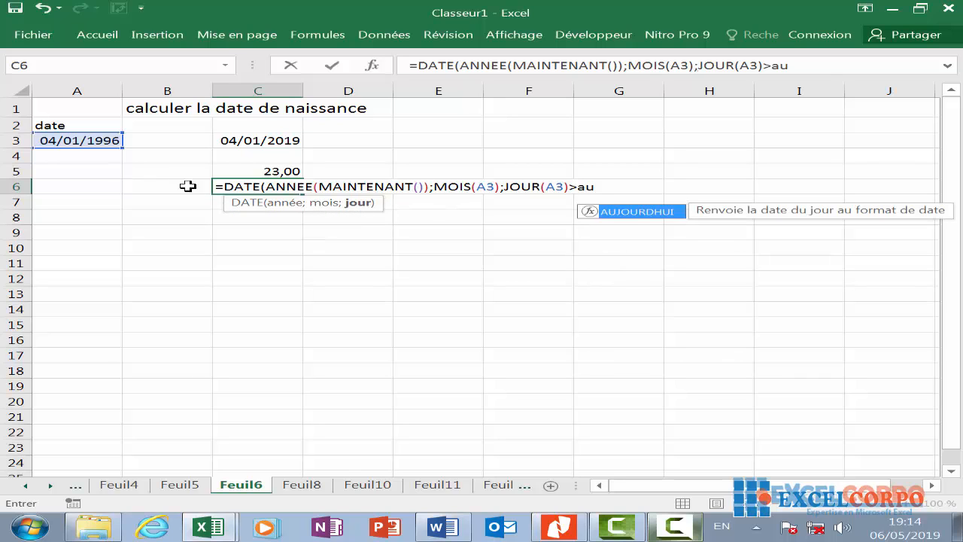
double_click(650, 212)
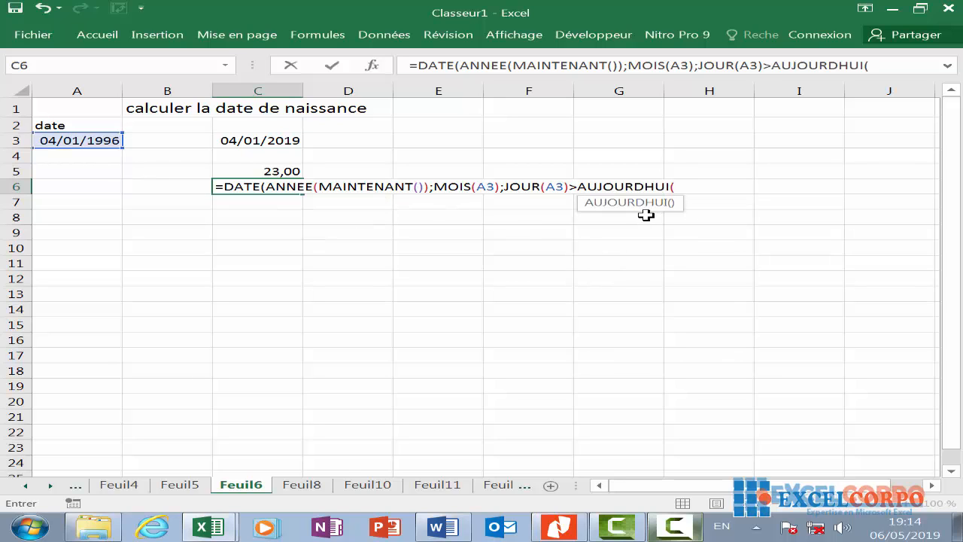
text())
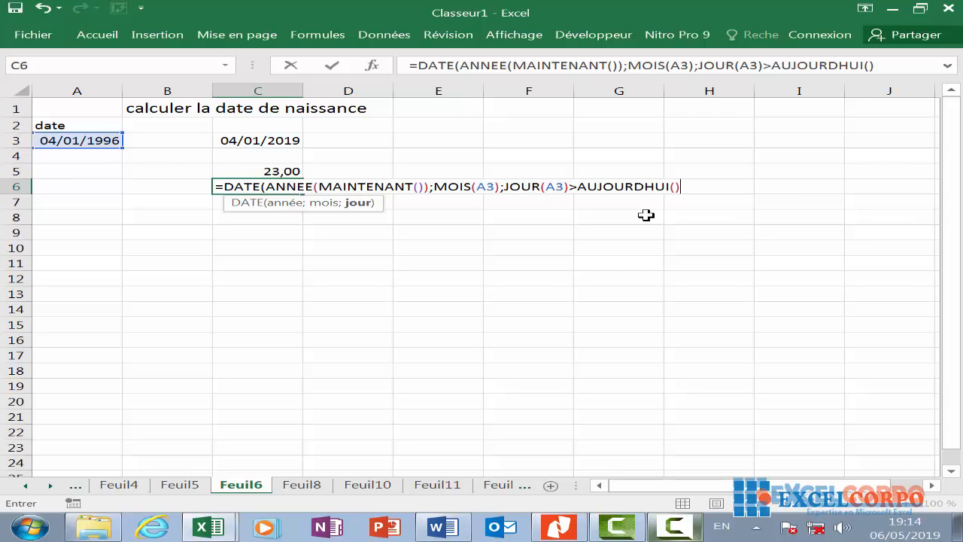
click(675, 527)
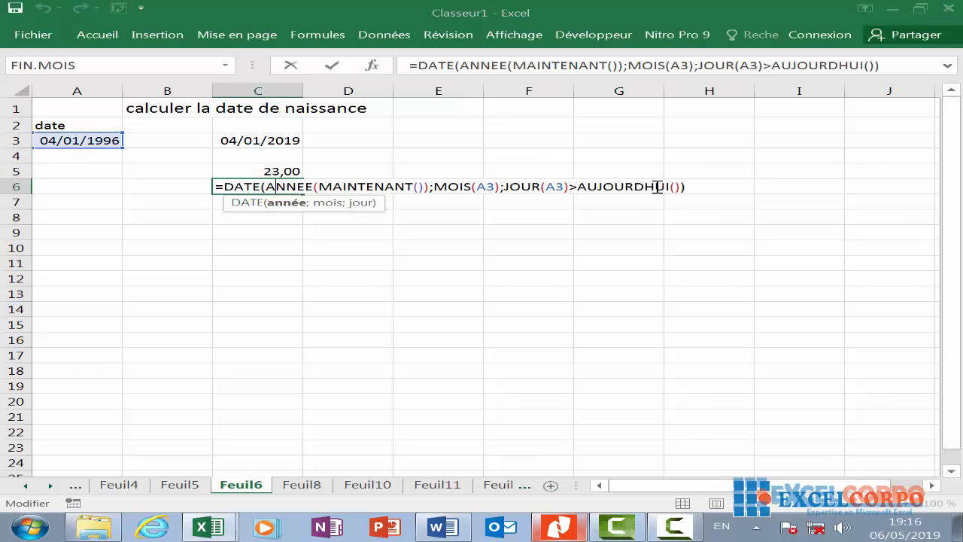
click(689, 187)
key(Return)
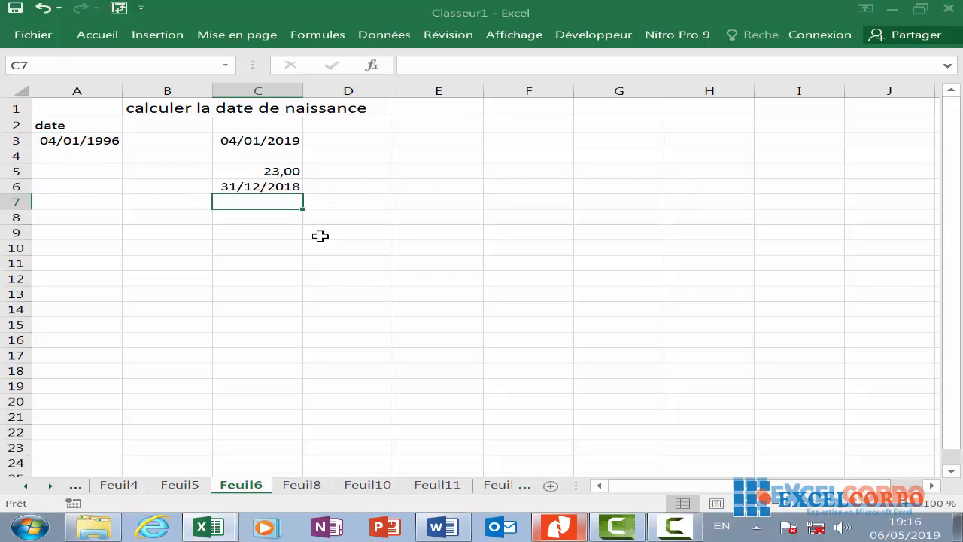
Begin a formula in C9 with MAINTENANT() inside the ANNEE function: =ANNEE(MAINTENANT()
click(278, 227)
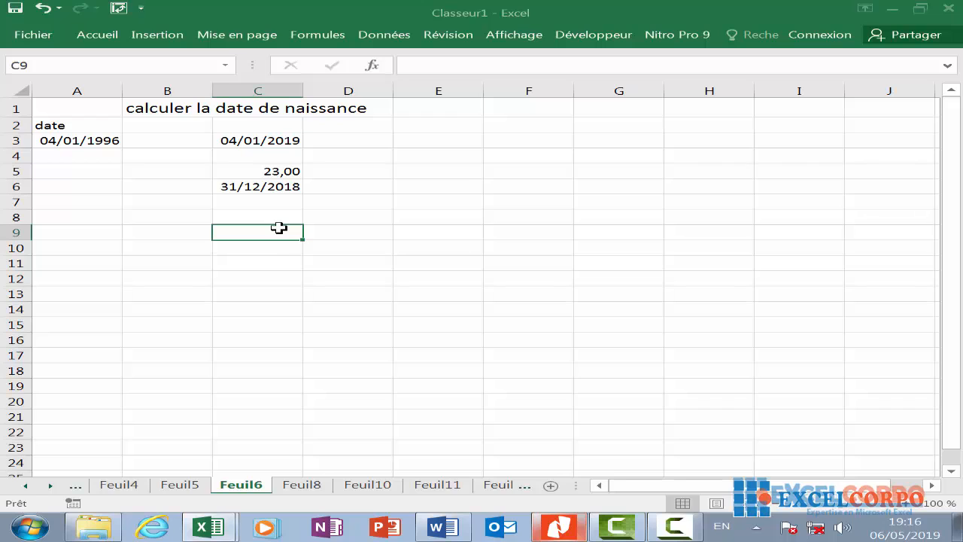
text(=anee)
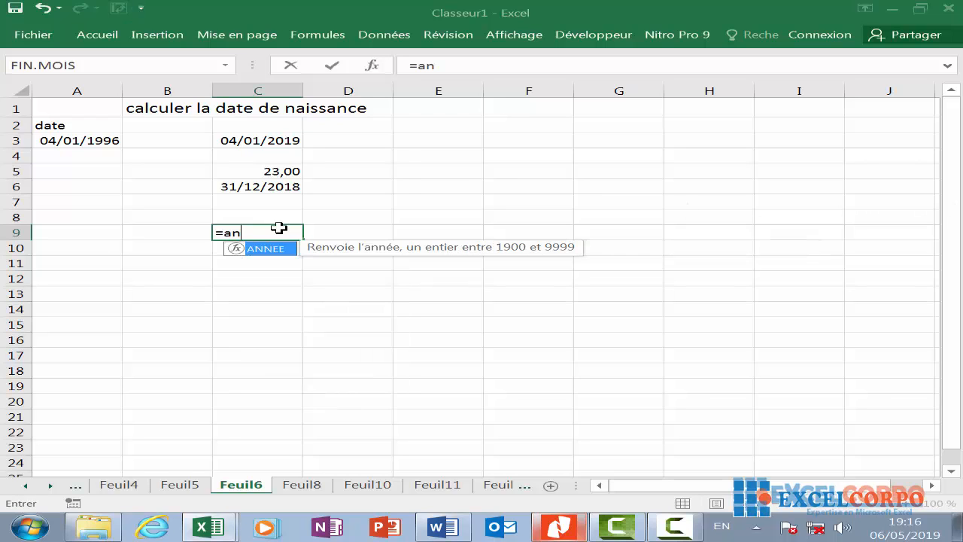
key(BackSpace)
key(BackSpace)
double_click(255, 248)
text(m)
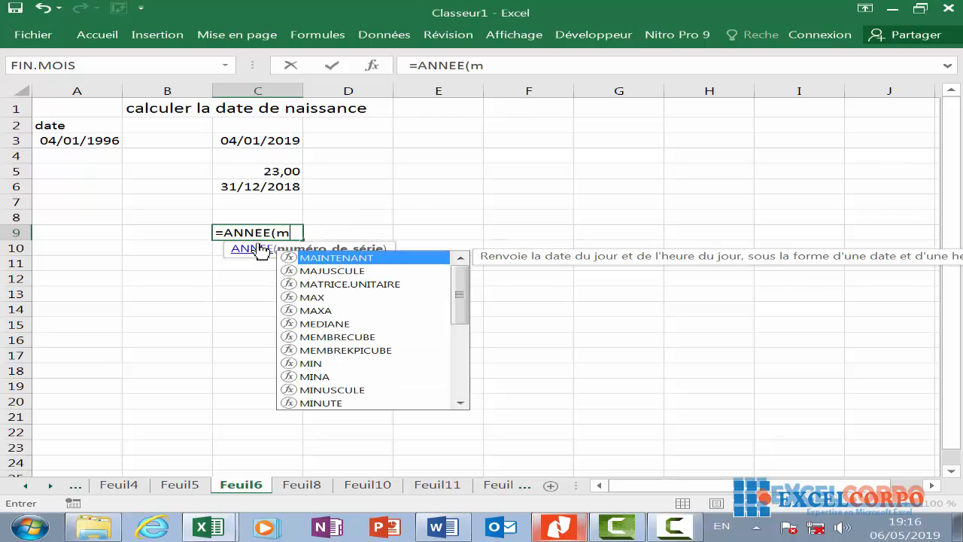
double_click(353, 258)
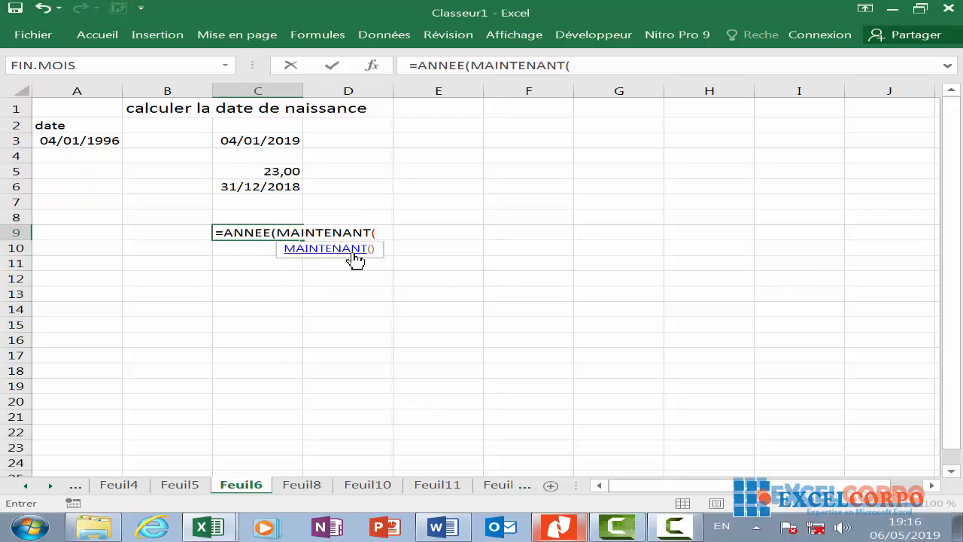
text())
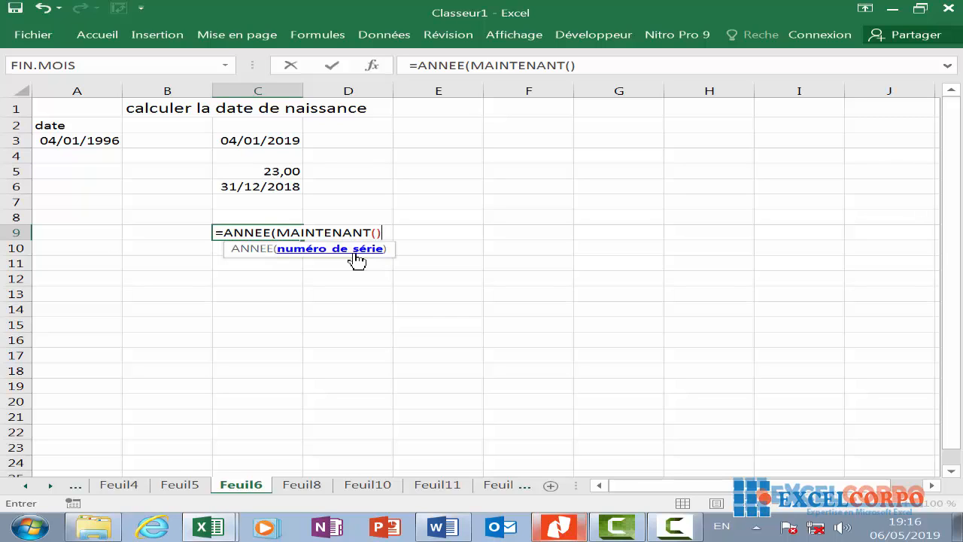
Close the ANNEE function in the C9 formula and subtract the birth year with -ANNEE(A3)
text()-an)
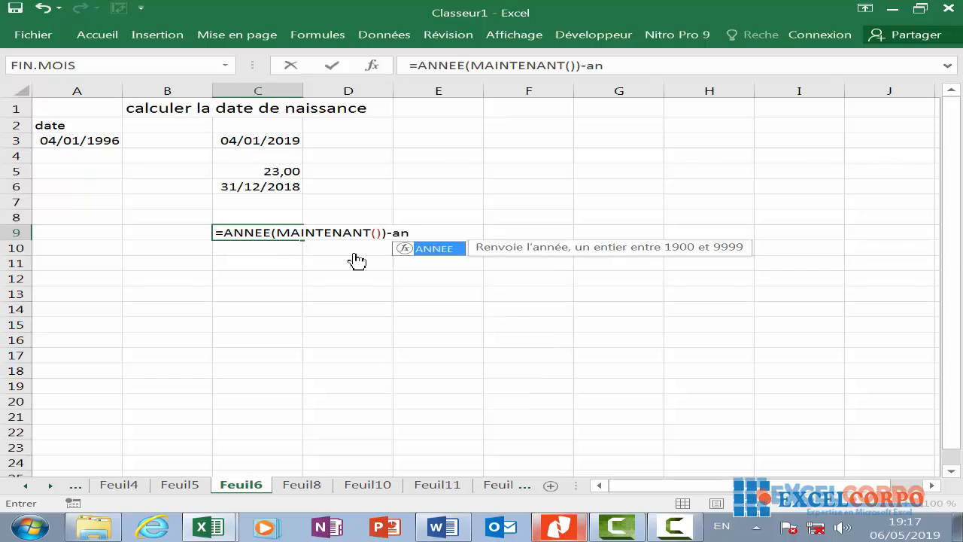
double_click(432, 250)
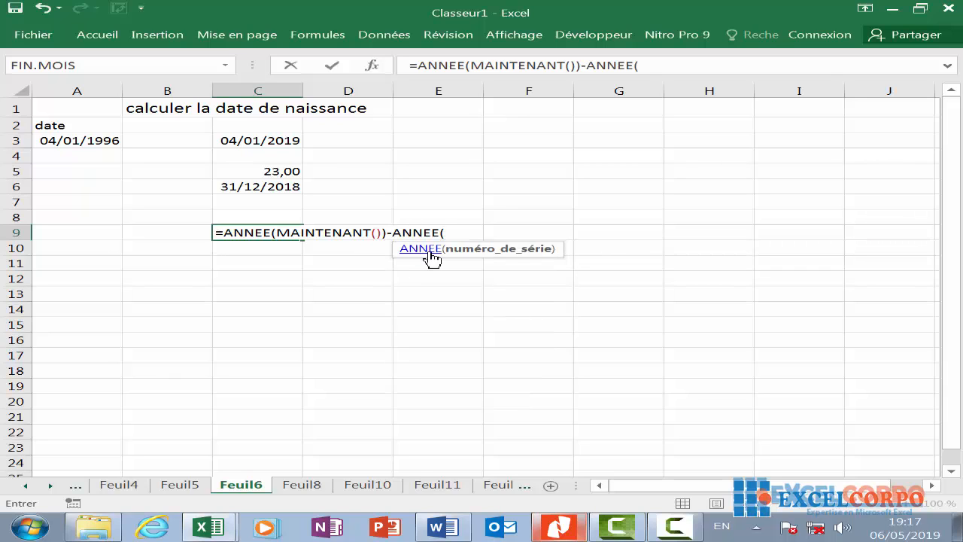
click(101, 142)
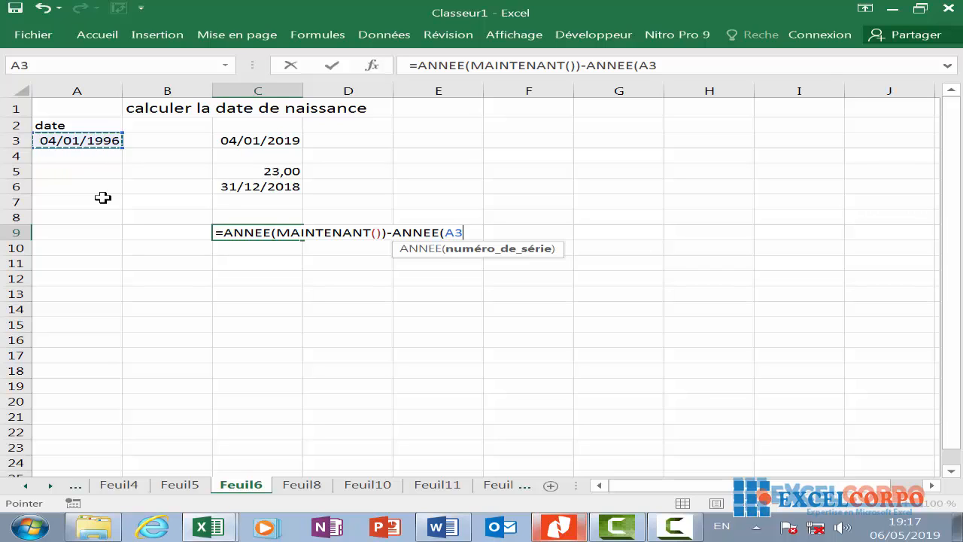
text())
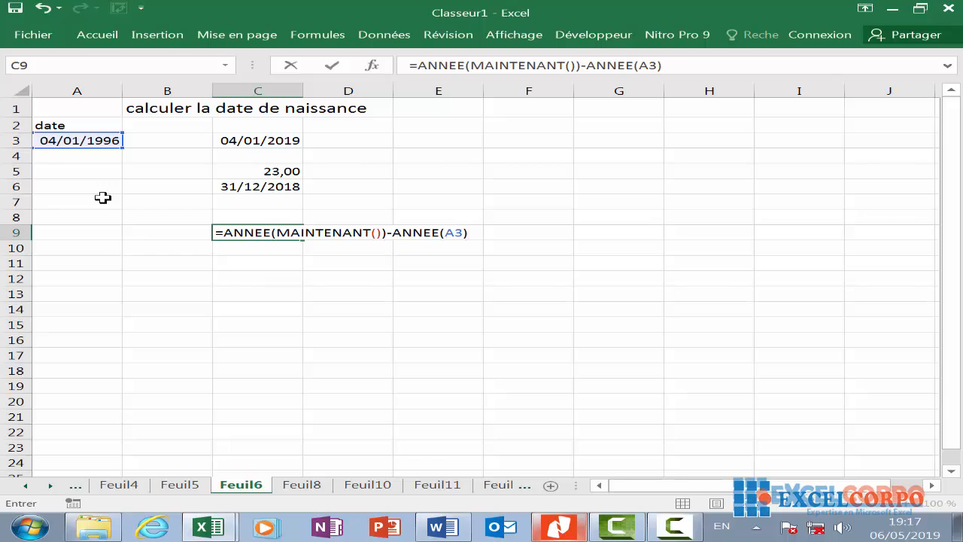
Append -DATE( to the C9 formula with ANNEE(MAINTENANT()) as its year argument
text(-dat)
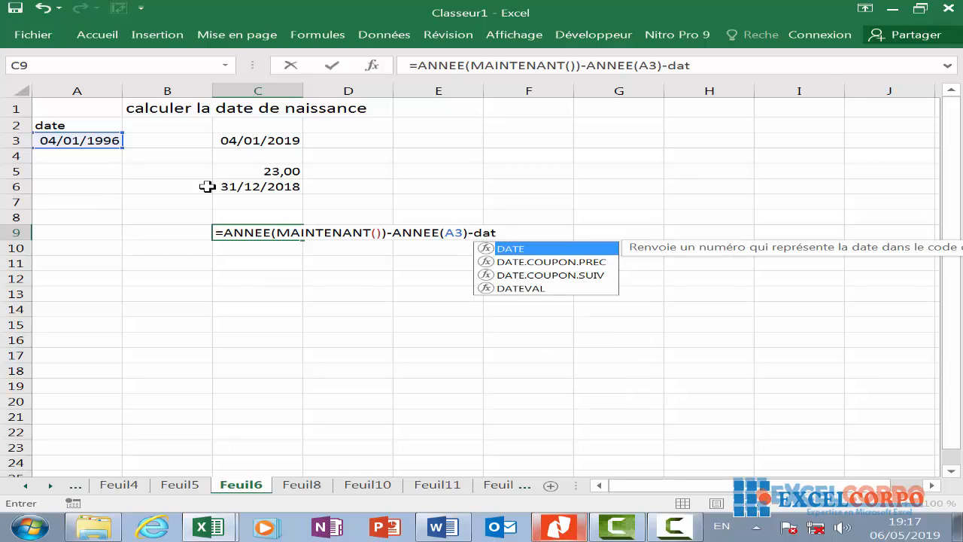
key(Tab)
text(anee)
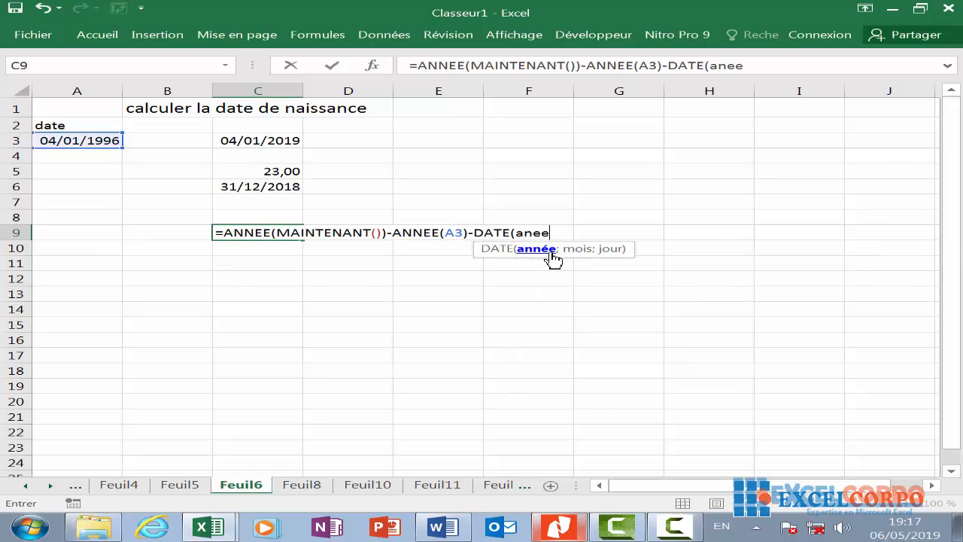
click(552, 258)
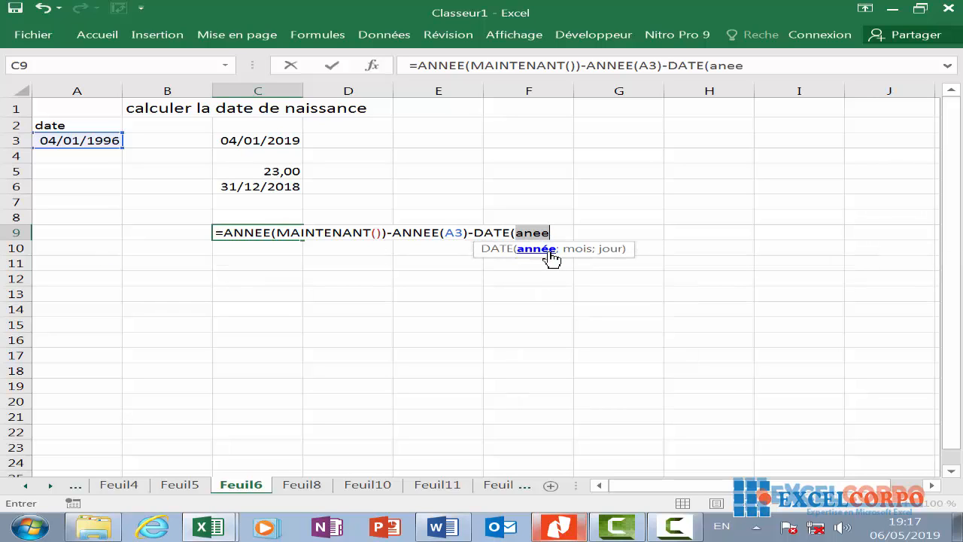
key(BackSpace)
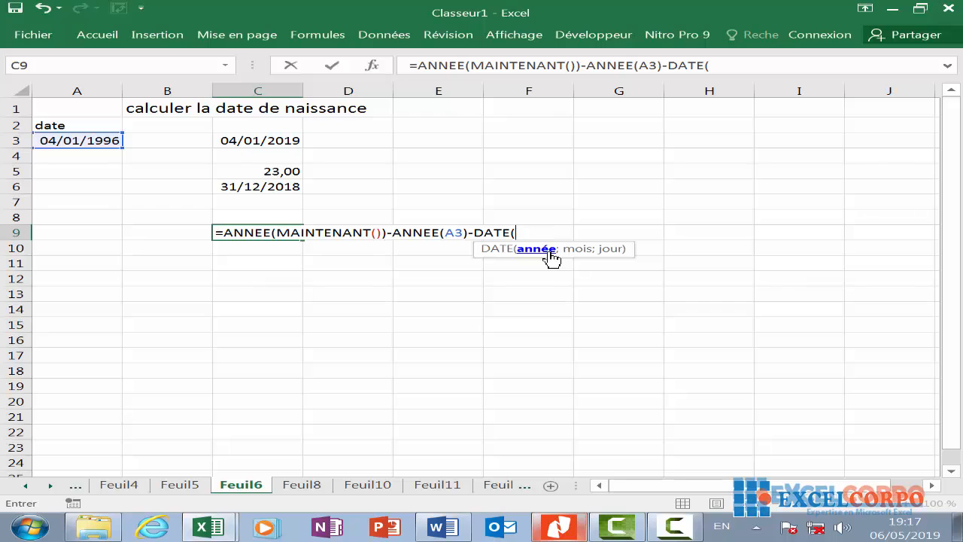
text(an)
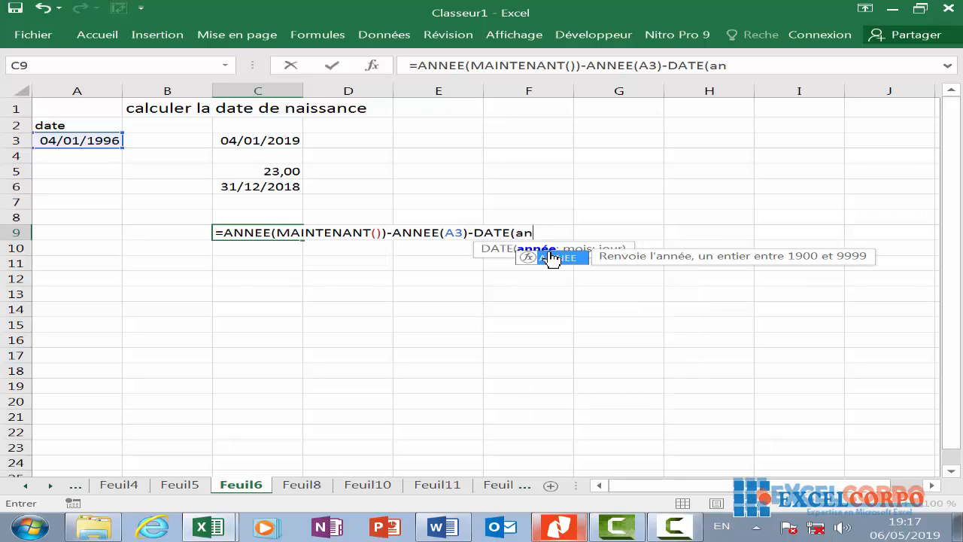
key(Return)
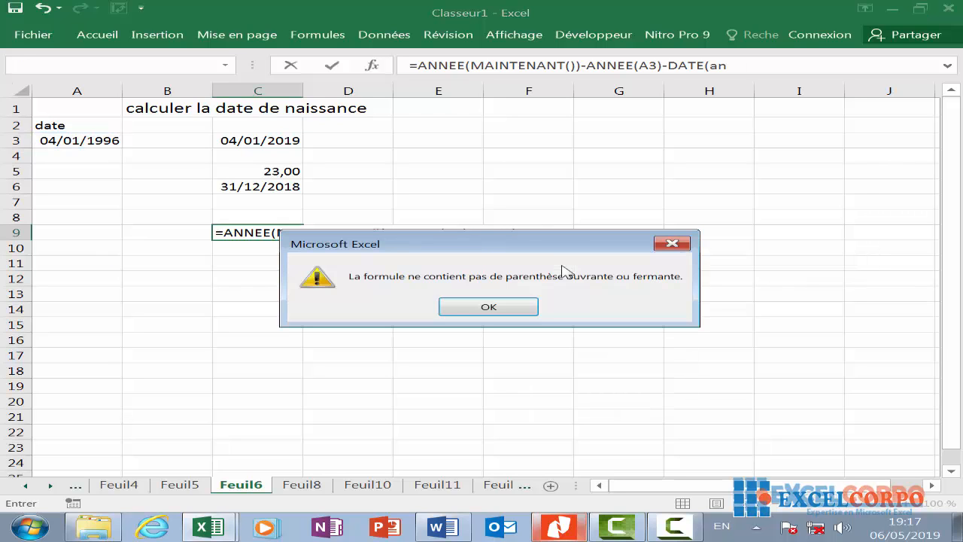
click(670, 245)
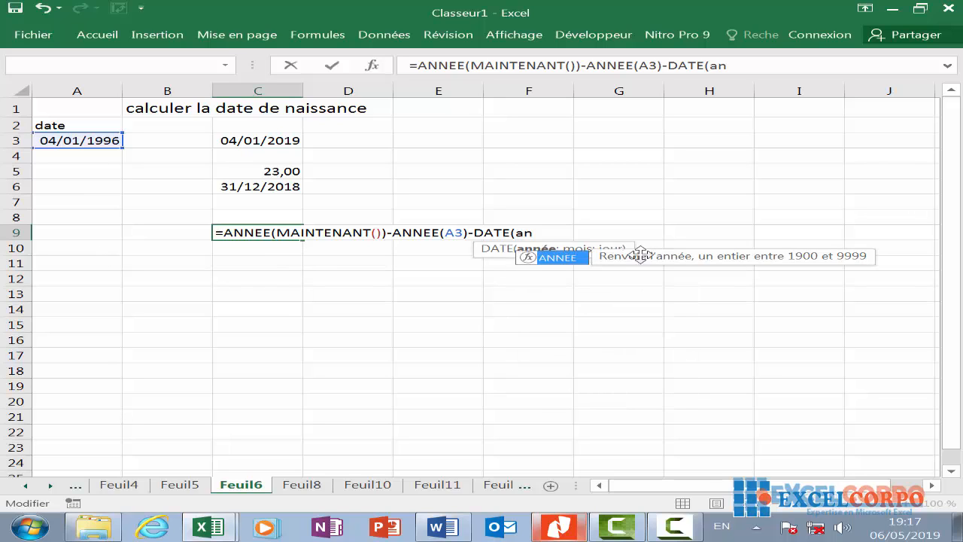
double_click(548, 257)
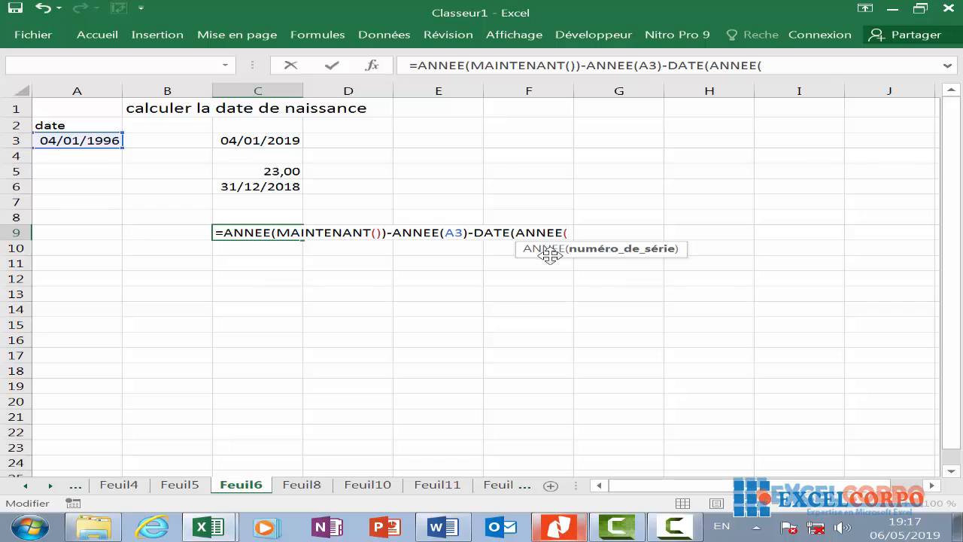
text(m)
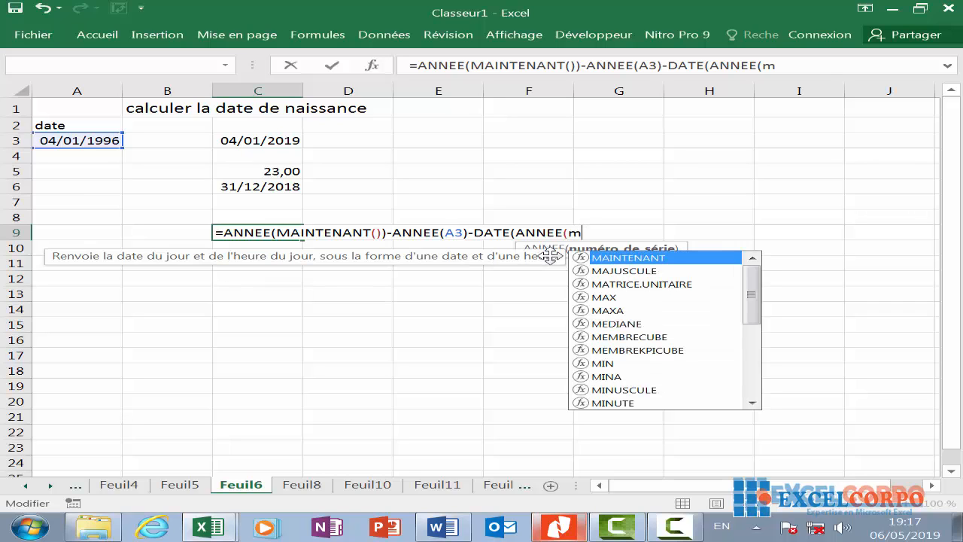
double_click(651, 258)
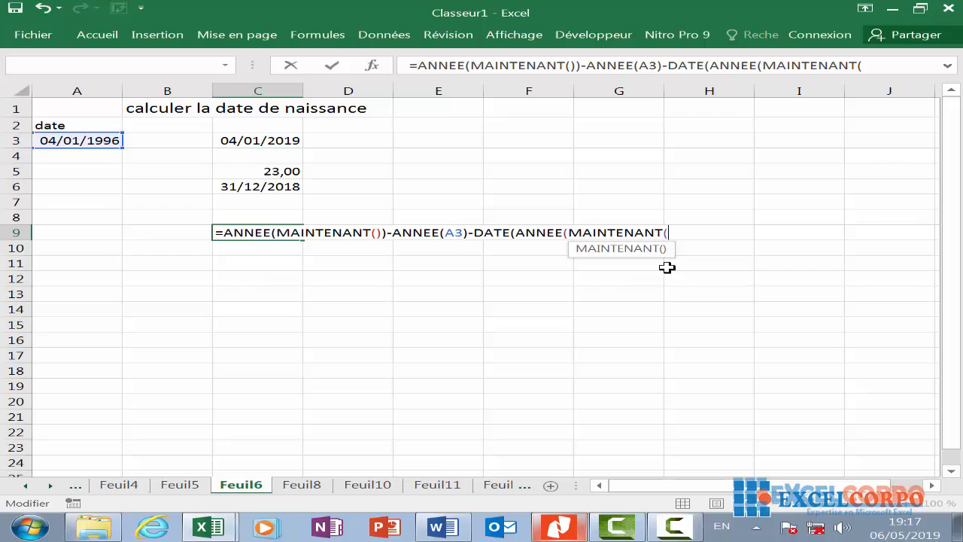
text()))
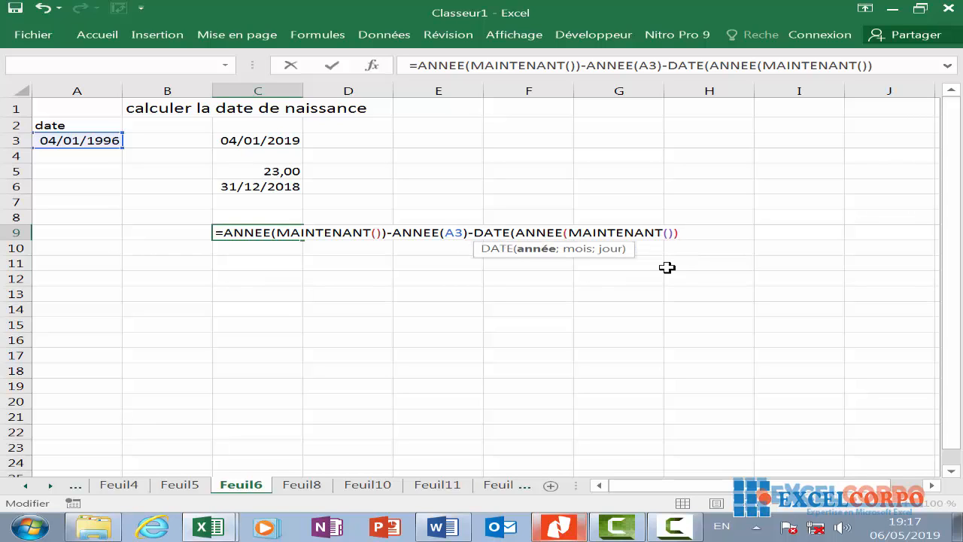
Add MOIS(A3) and JOUR(A3) as the month and day arguments of the DATE function in C9
text(;ma)
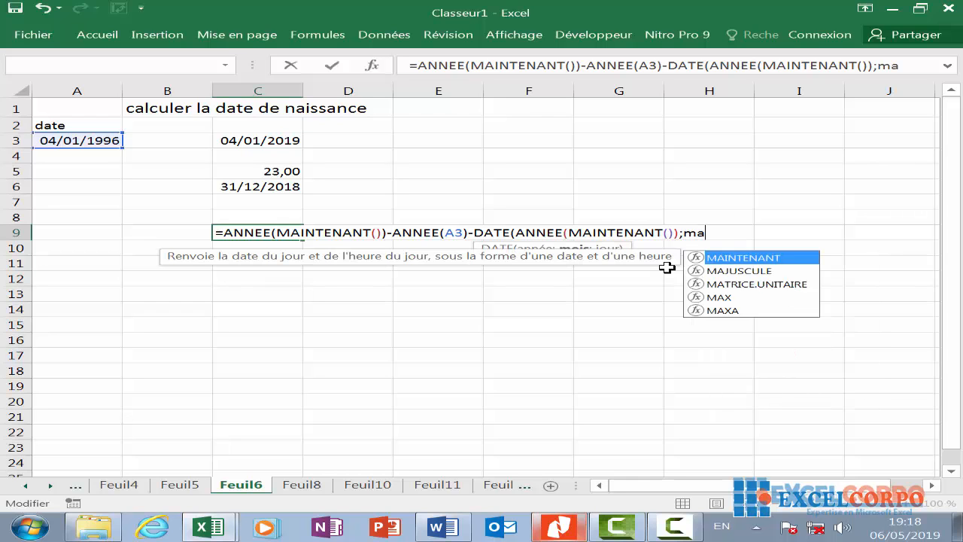
key(BackSpace)
text(ois)
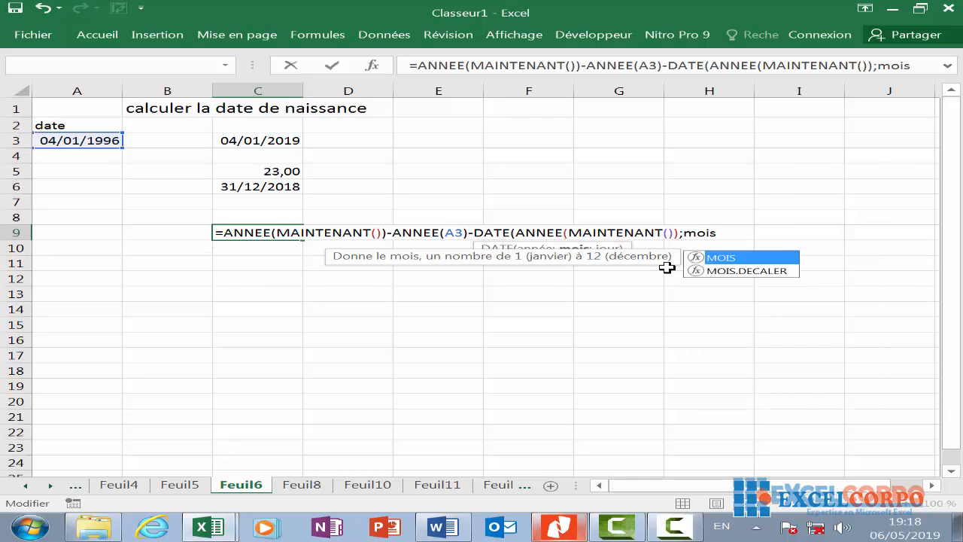
double_click(748, 257)
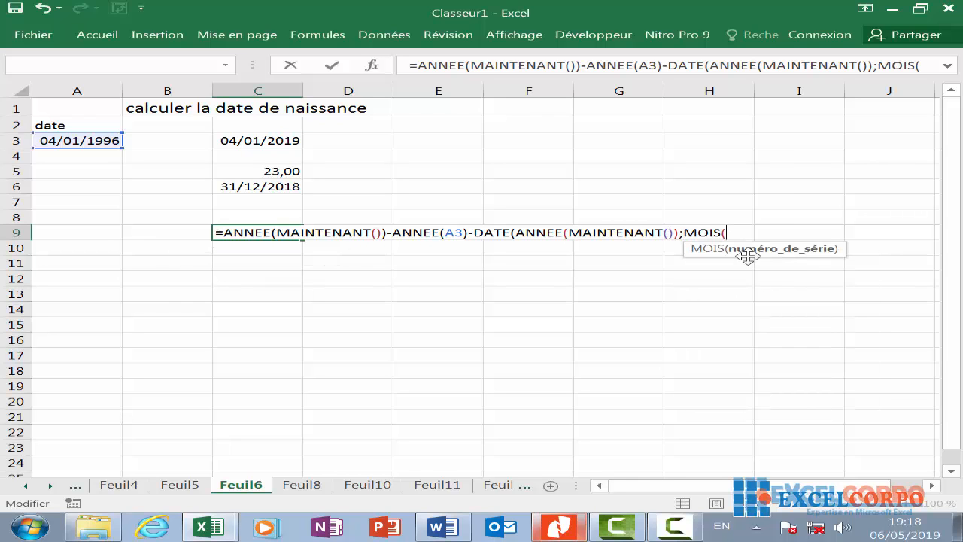
click(101, 139)
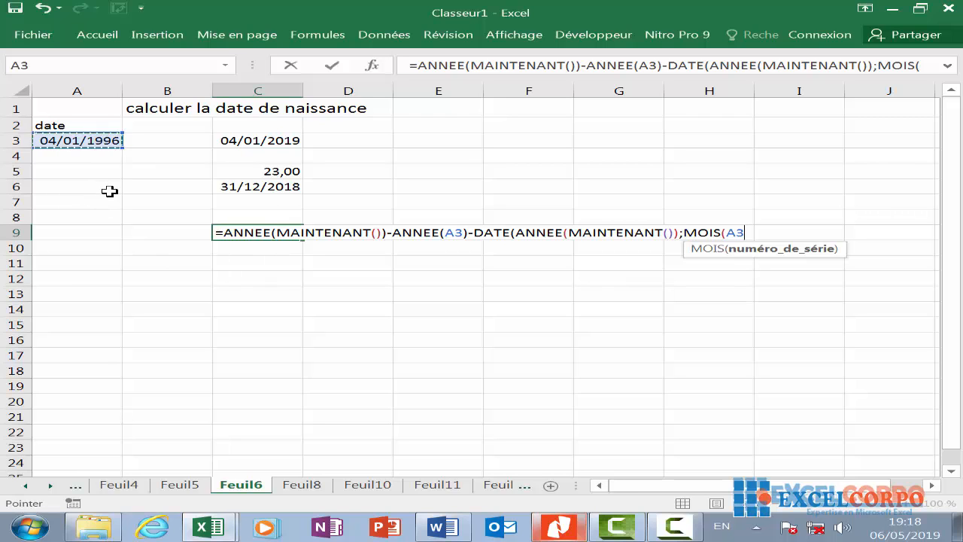
text();jo)
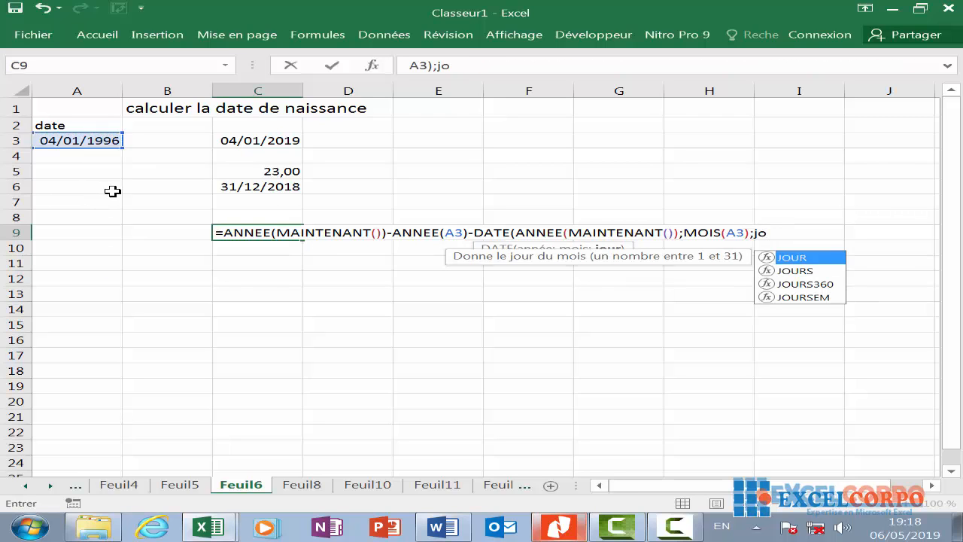
double_click(812, 259)
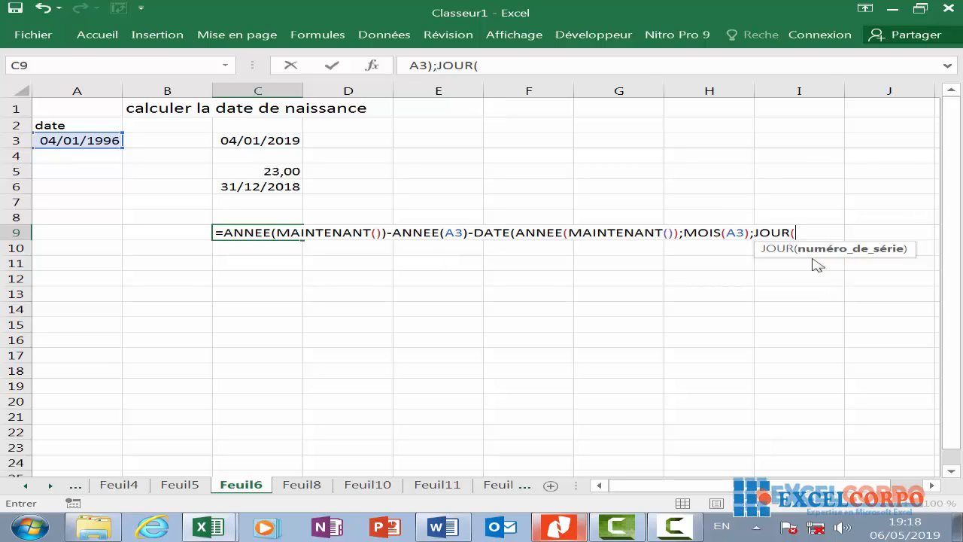
click(105, 139)
text())
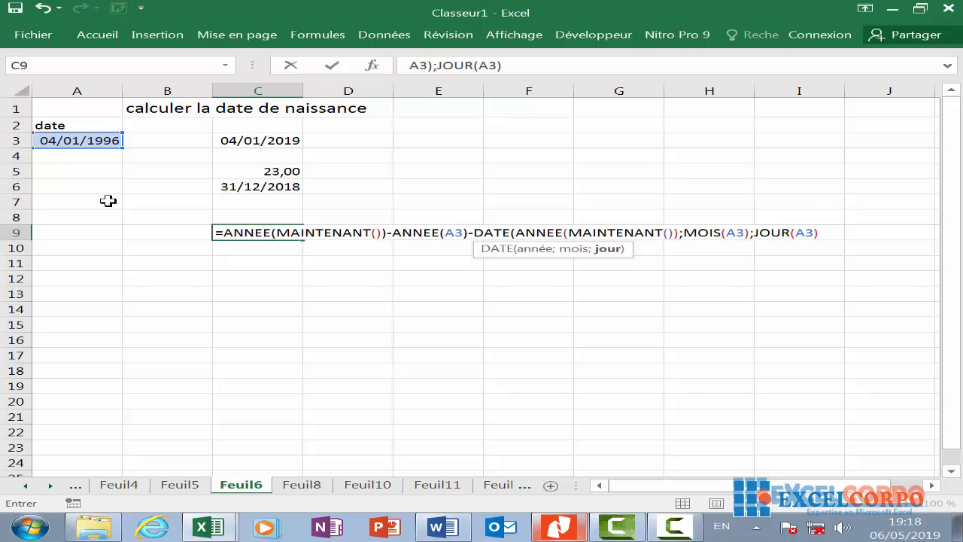
Close the DATE function in C9, append the comparison >MAINTENANT(), enter the formula and reselect C9 to review it
text()>)
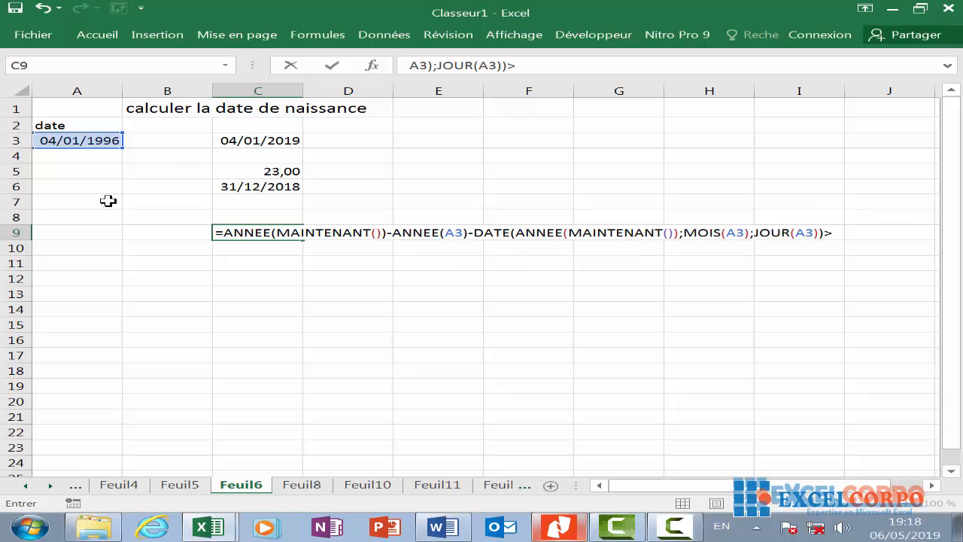
text(m)
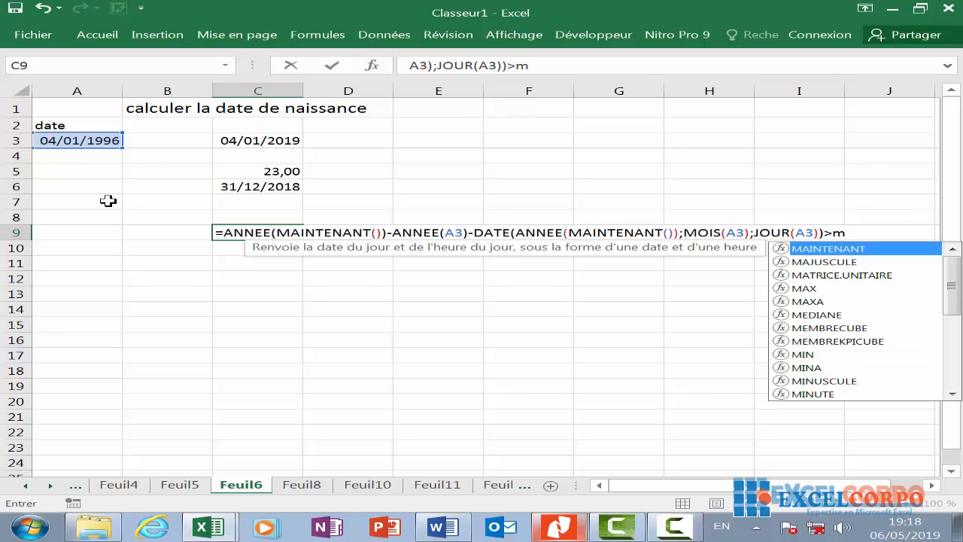
double_click(850, 251)
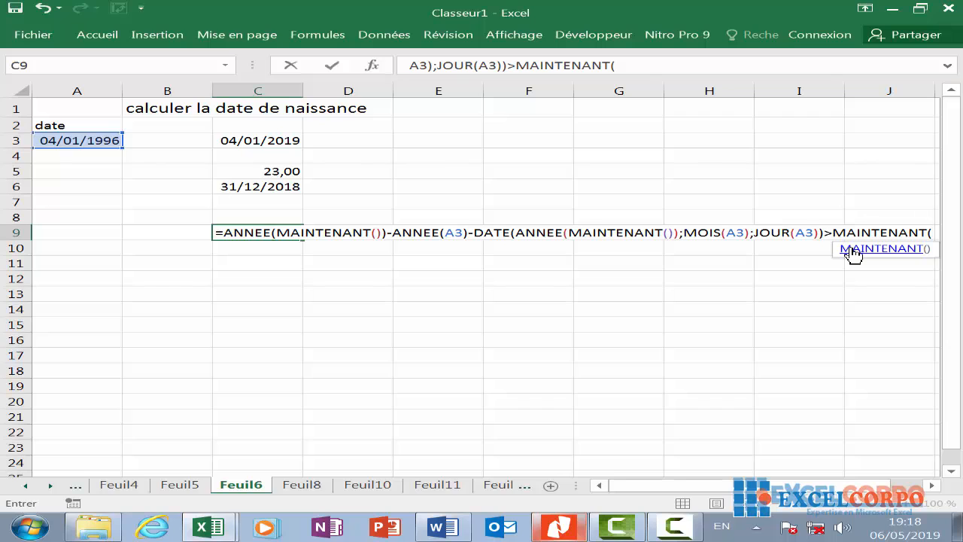
text())
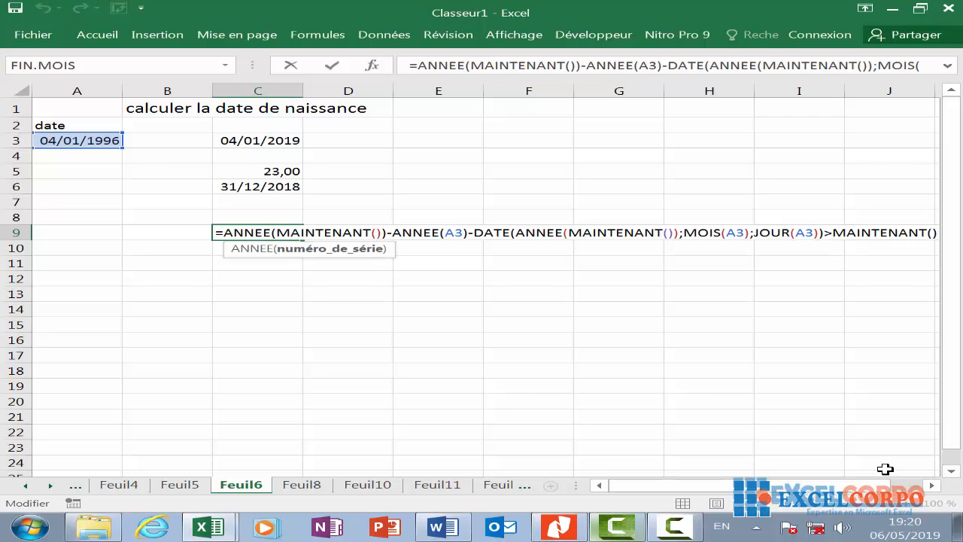
key(Return)
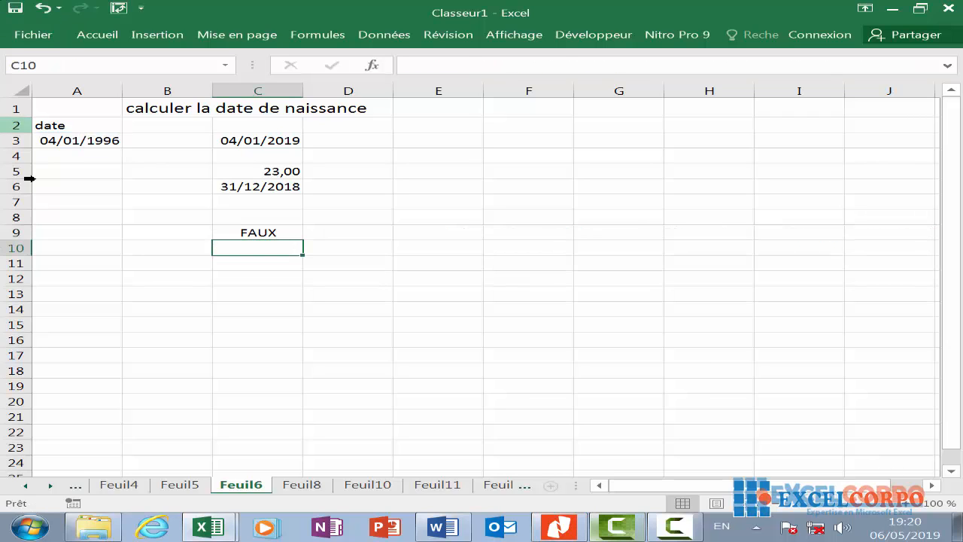
click(246, 233)
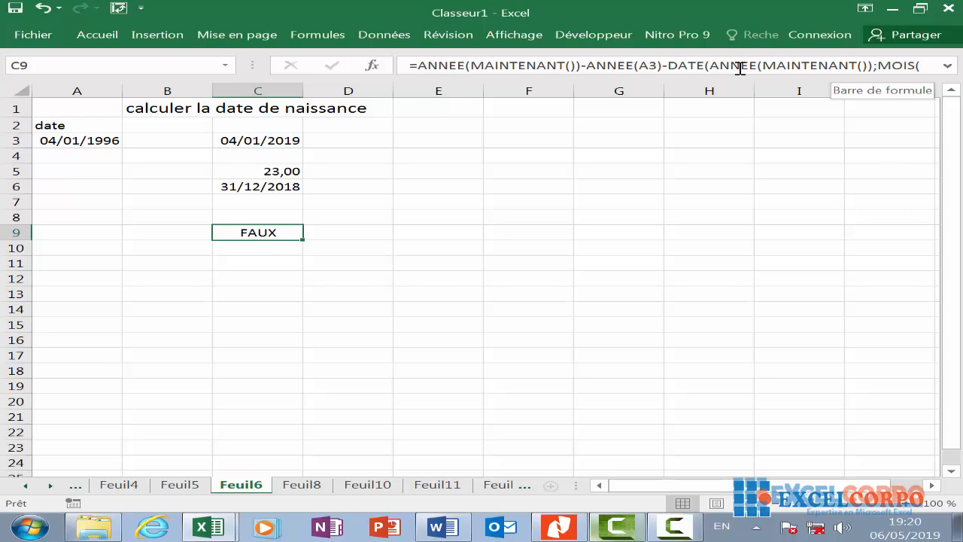
click(680, 527)
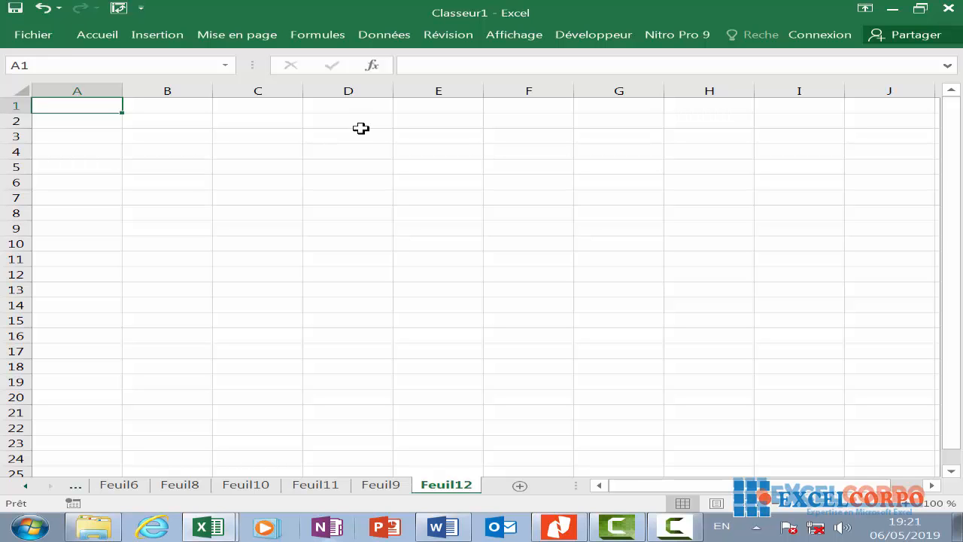
scroll(364, 124, down, 3)
scroll(365, 123, up, 3)
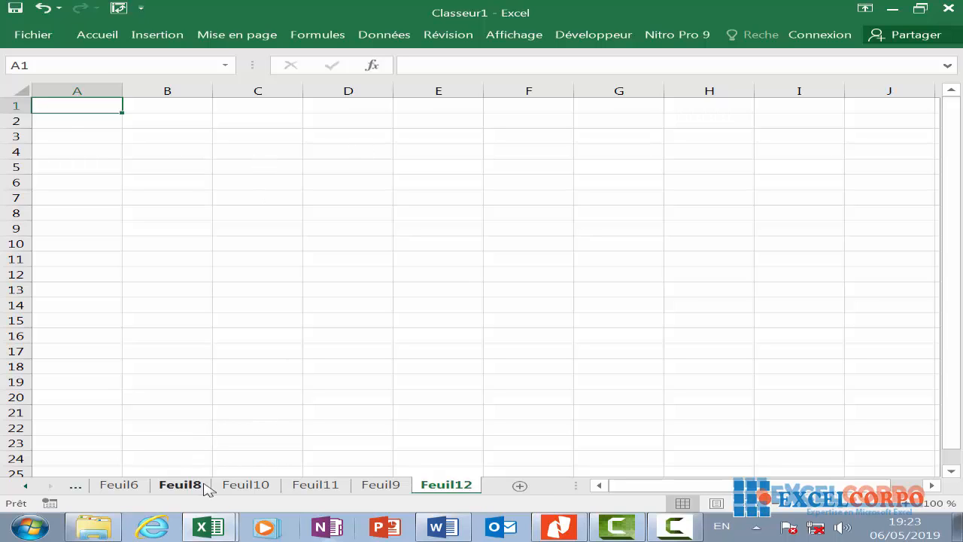
Start a DATEDIF formula in B3 with AUJOURDHUI() as its start date
click(176, 136)
text(=)
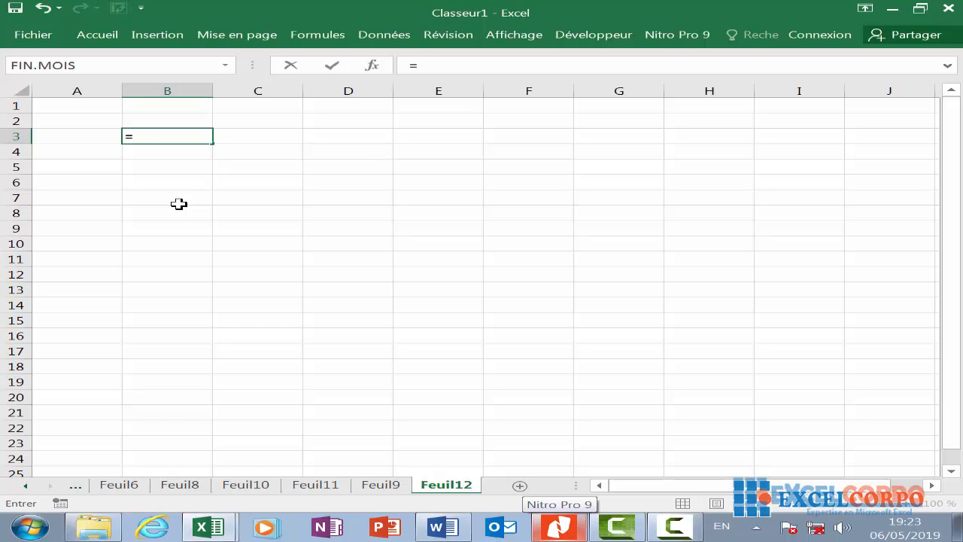
text(date)
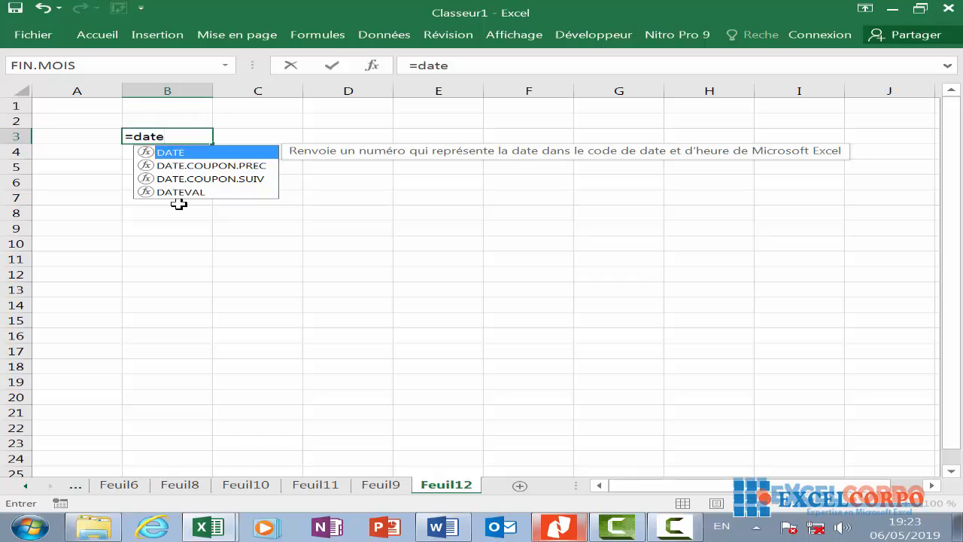
text(dif)
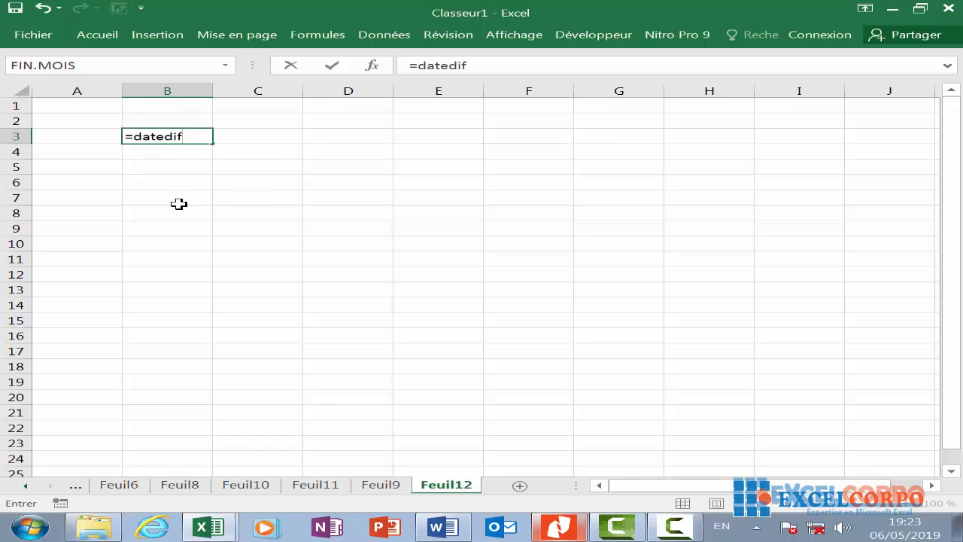
text(()
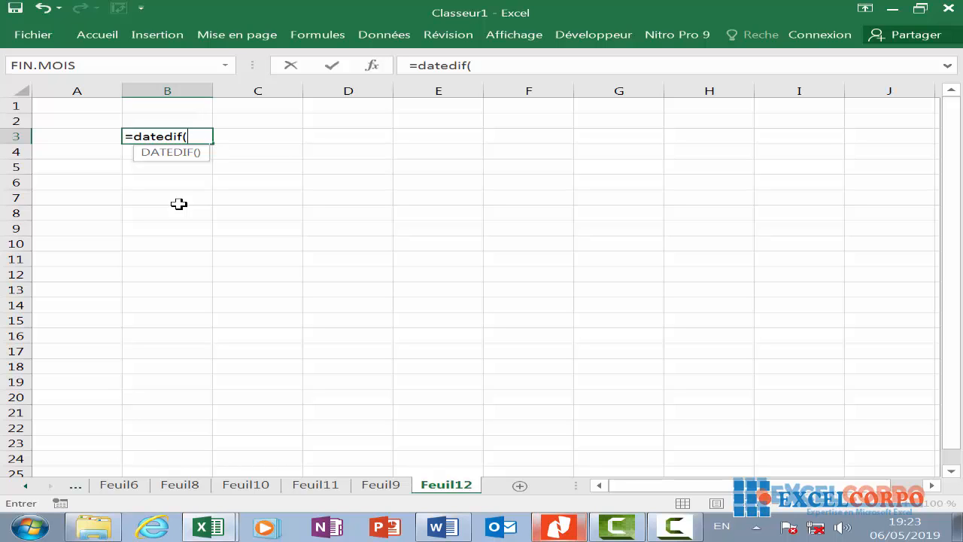
text(a)
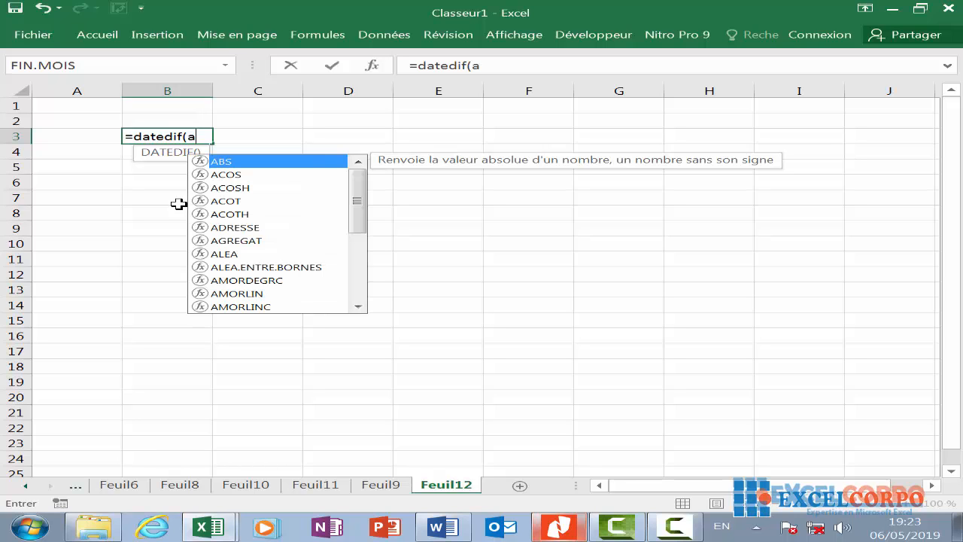
text(u)
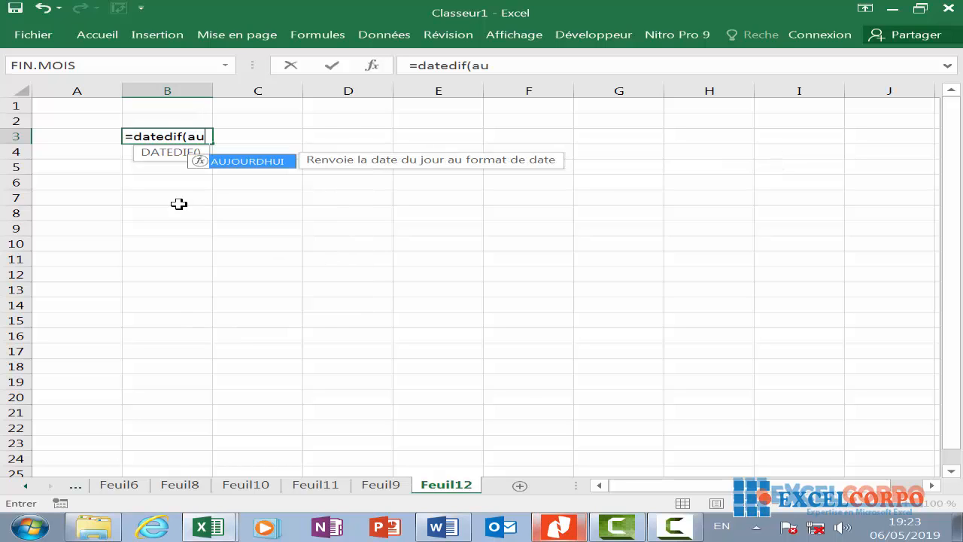
double_click(278, 161)
text();)
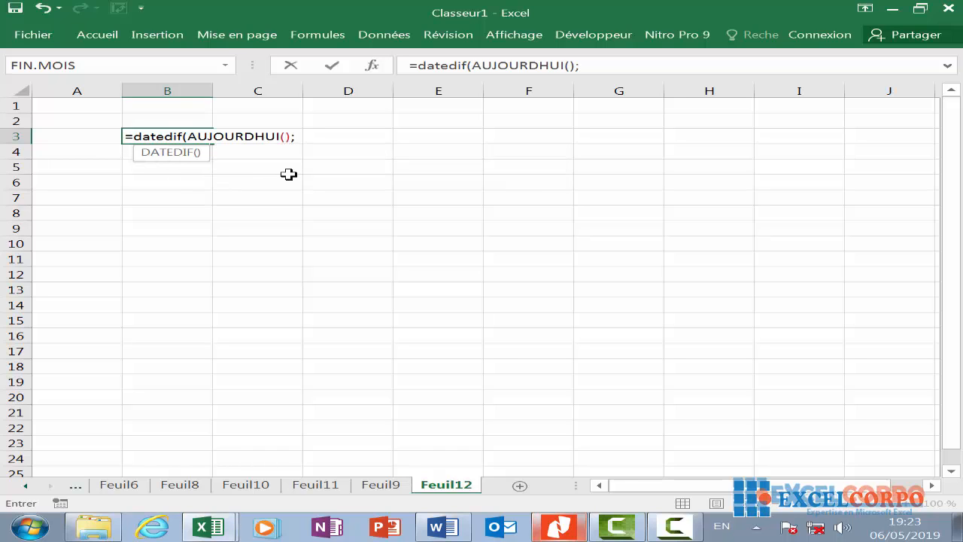
Add a DATE function as the end date in the B3 formula, with ANNEE(AUJOURDHUI()) as its year argument
text(date)
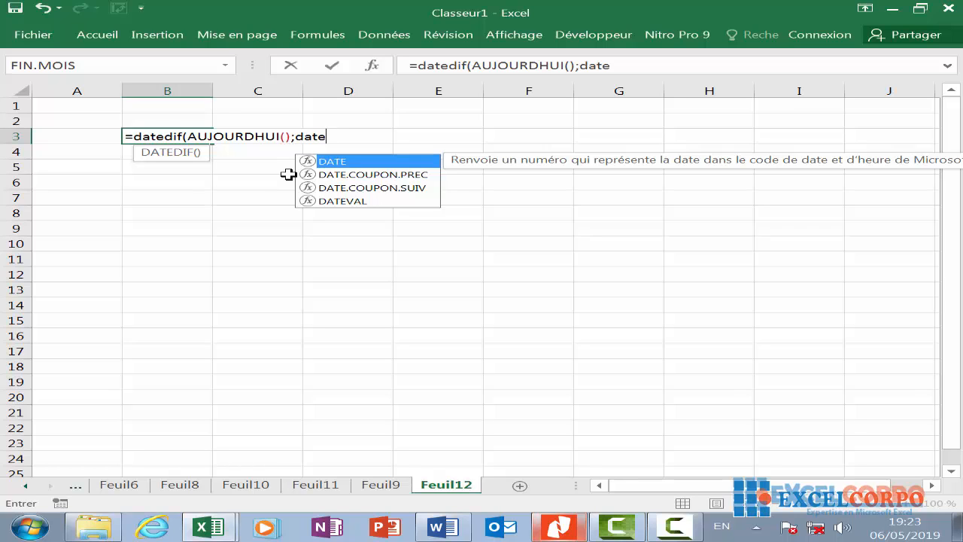
text(()
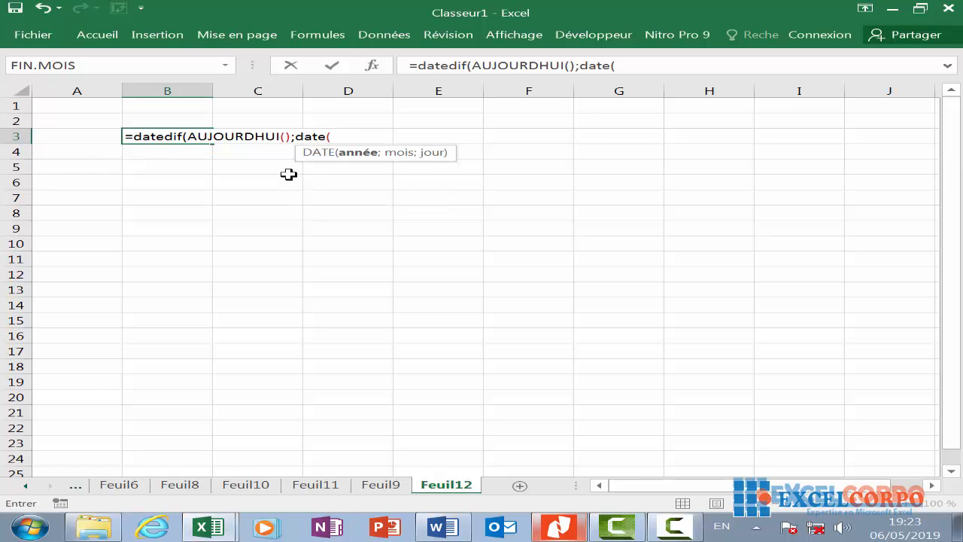
text(ann)
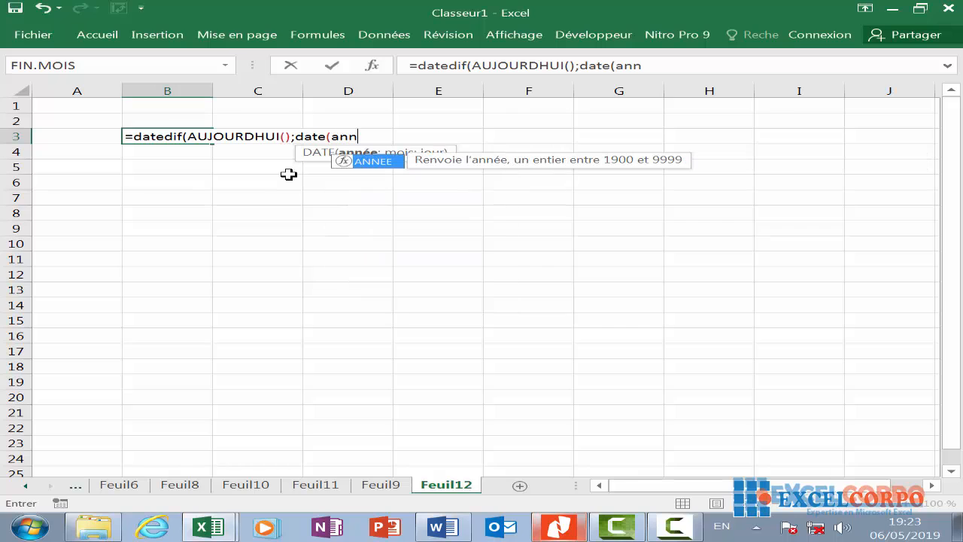
double_click(379, 162)
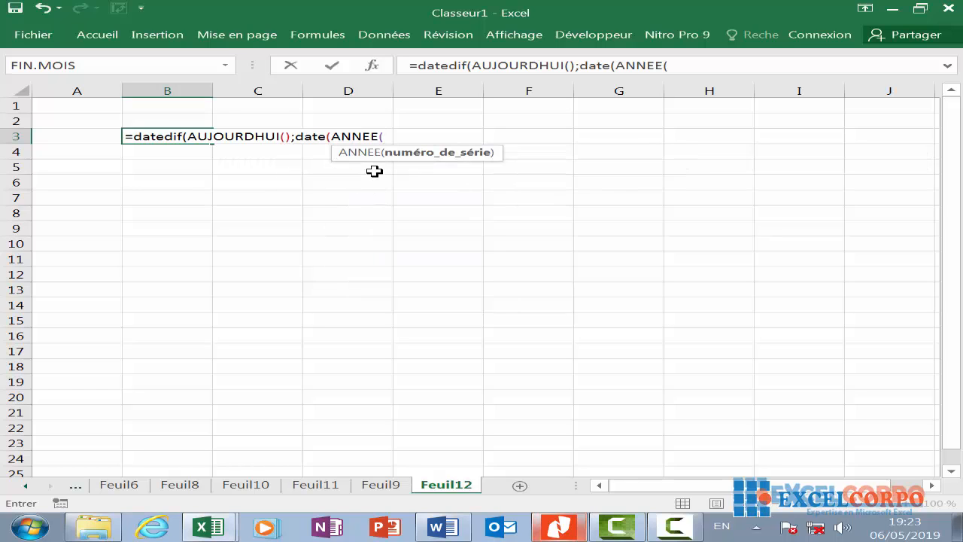
text(au)
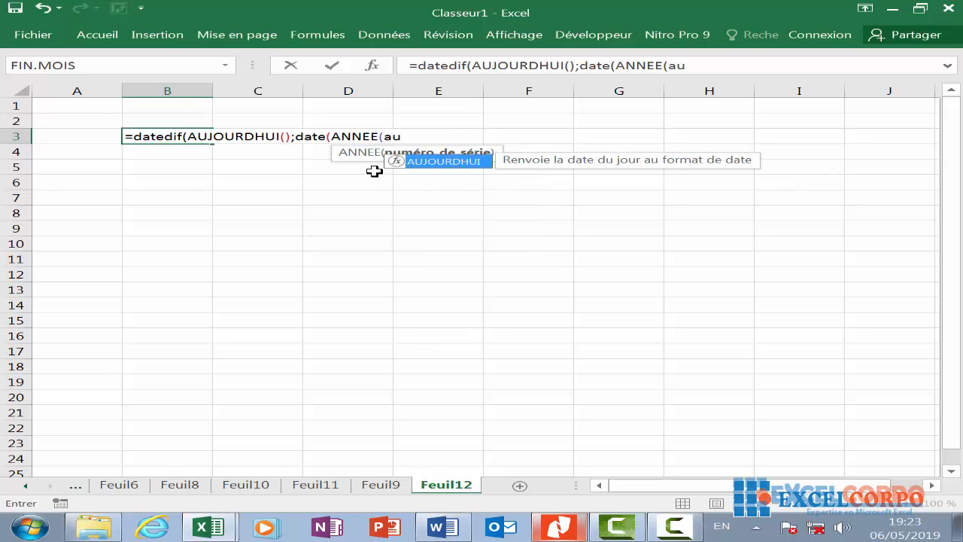
key(Return)
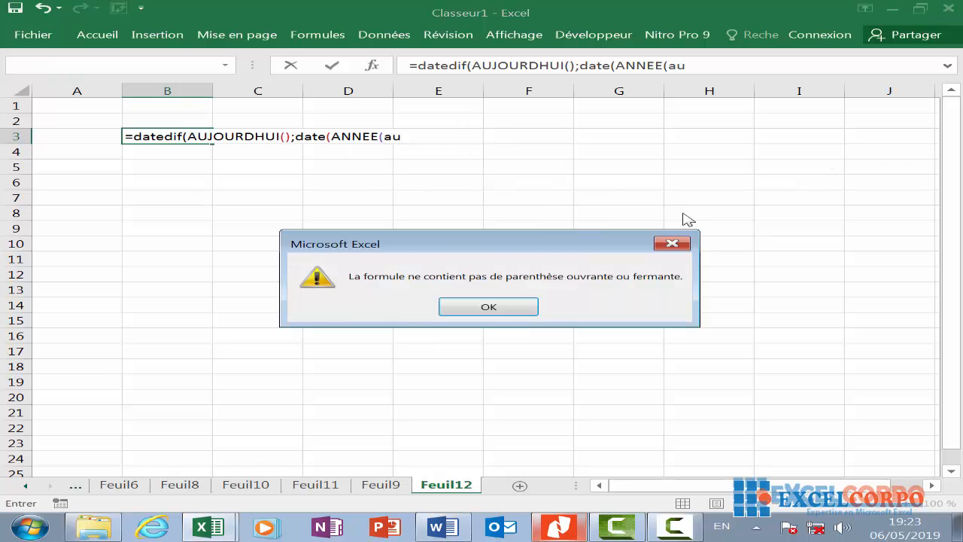
click(664, 243)
text(a)
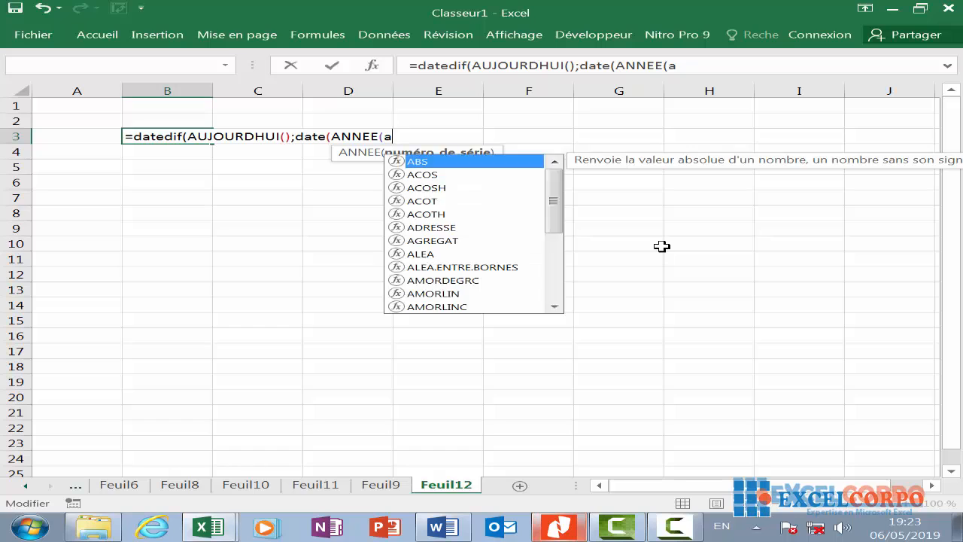
text(uj)
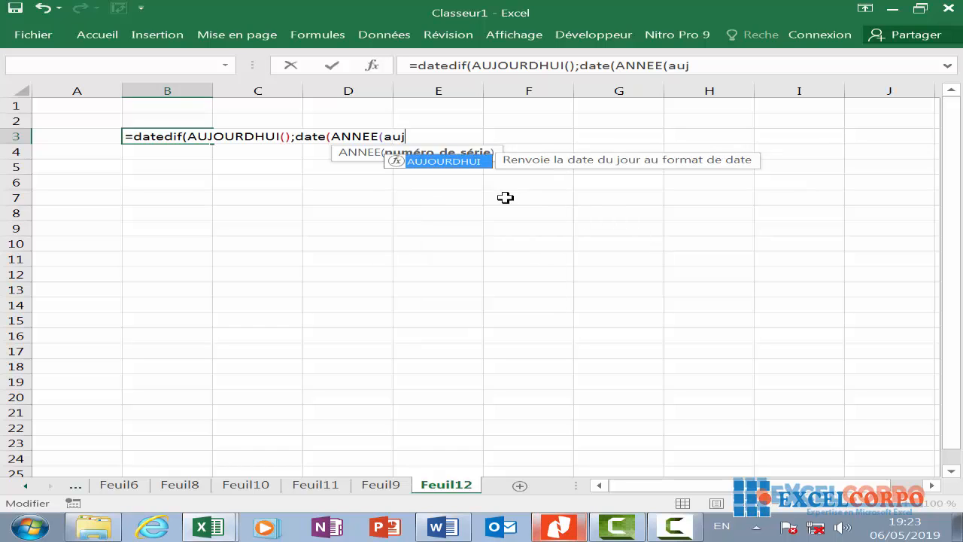
double_click(462, 168)
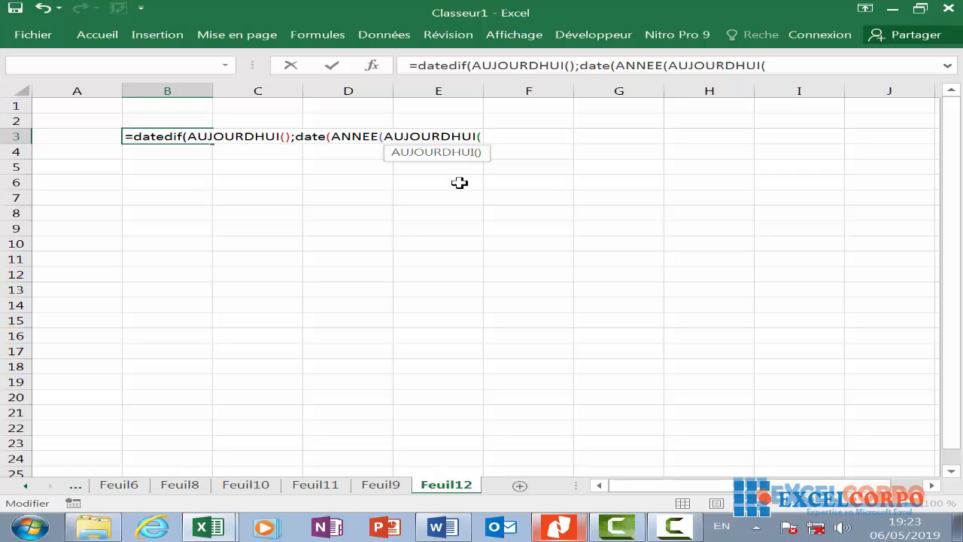
text())
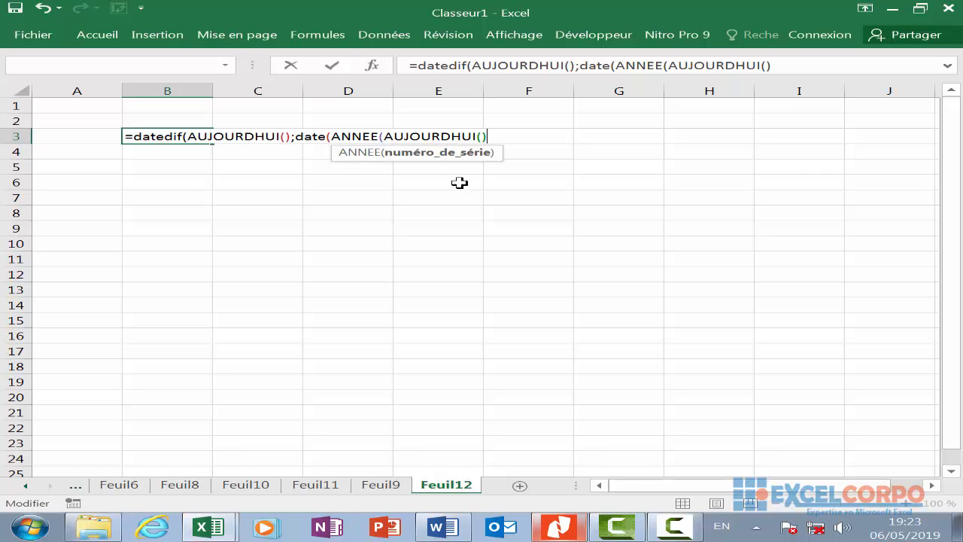
text())
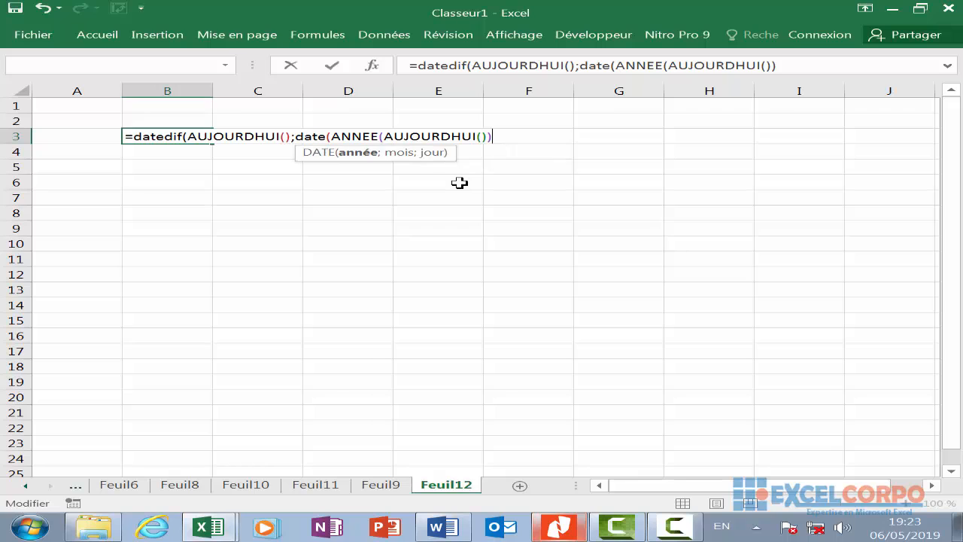
Complete the DATE function in B3 with month 12 and day 25, and finish the DATEDIF formula with the unit "d"
text(;)
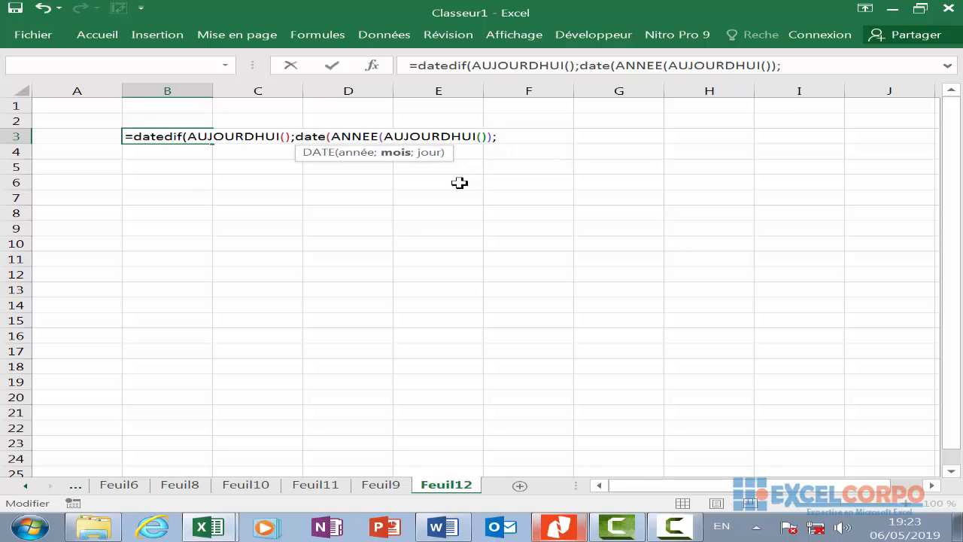
text(12')
key(BackSpace)
text(;)
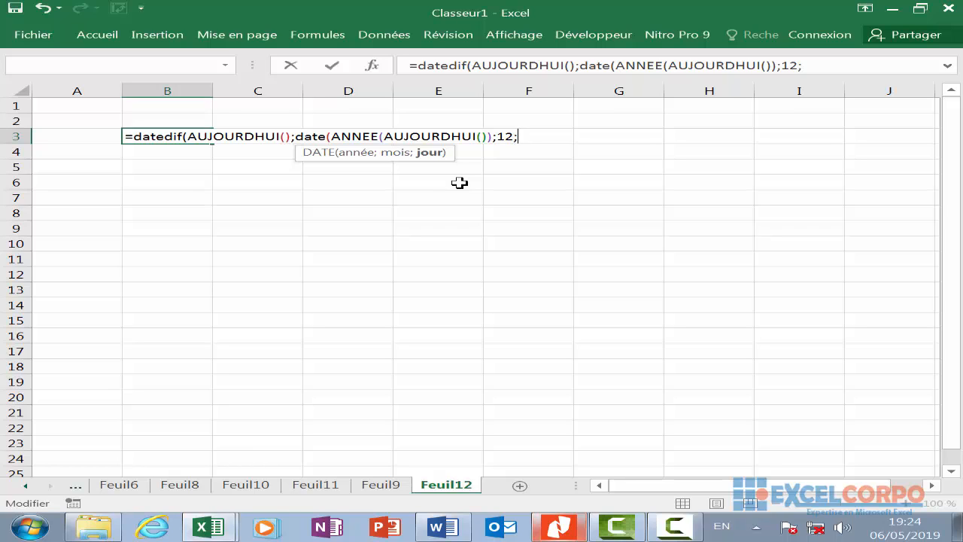
text(25;)
key(BackSpace)
text())
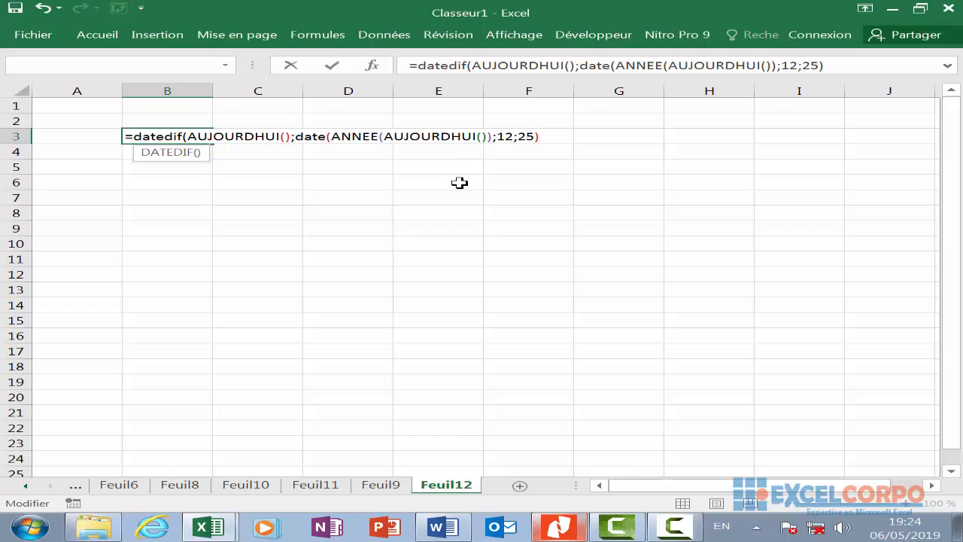
text(;"d"))
key(Return)
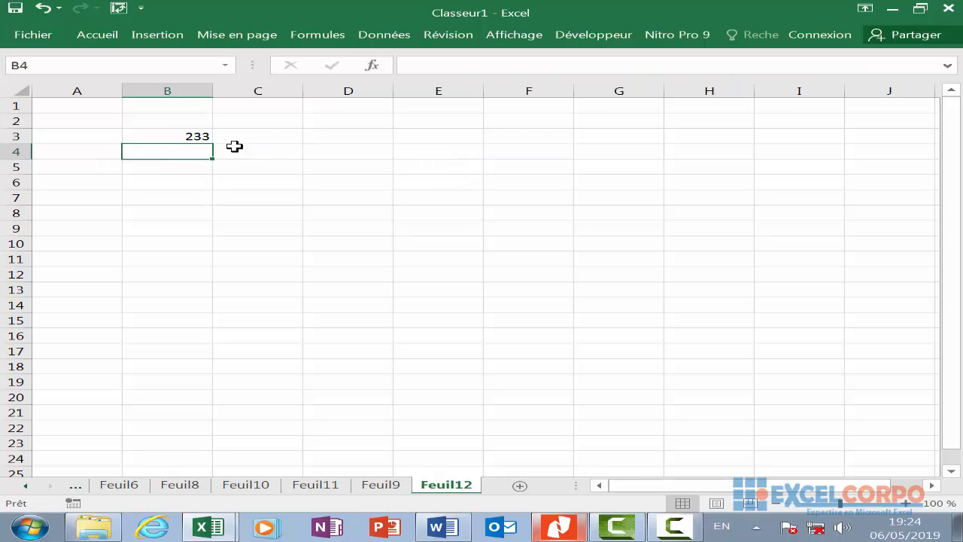
Format cell B3 as a Date with the *14/03/2012 type
click(189, 134)
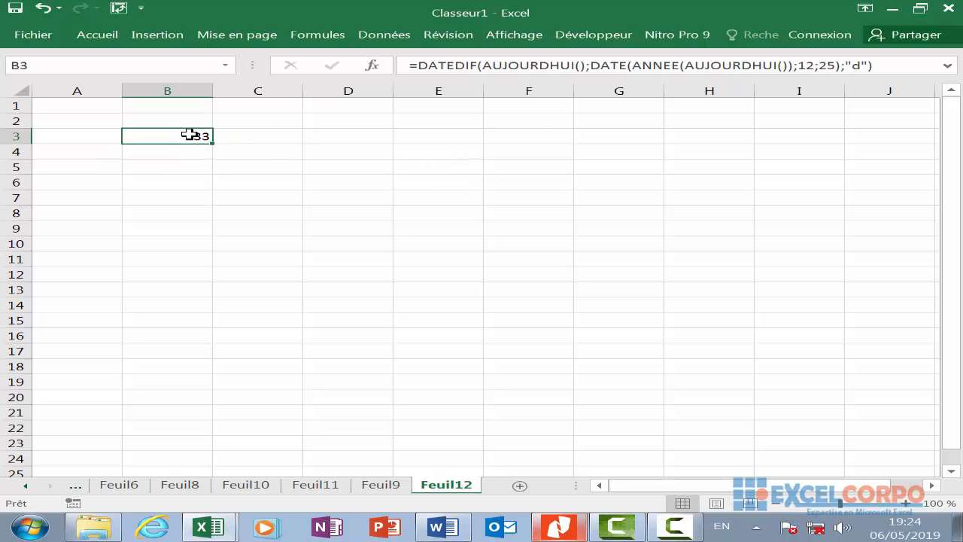
right_click(190, 135)
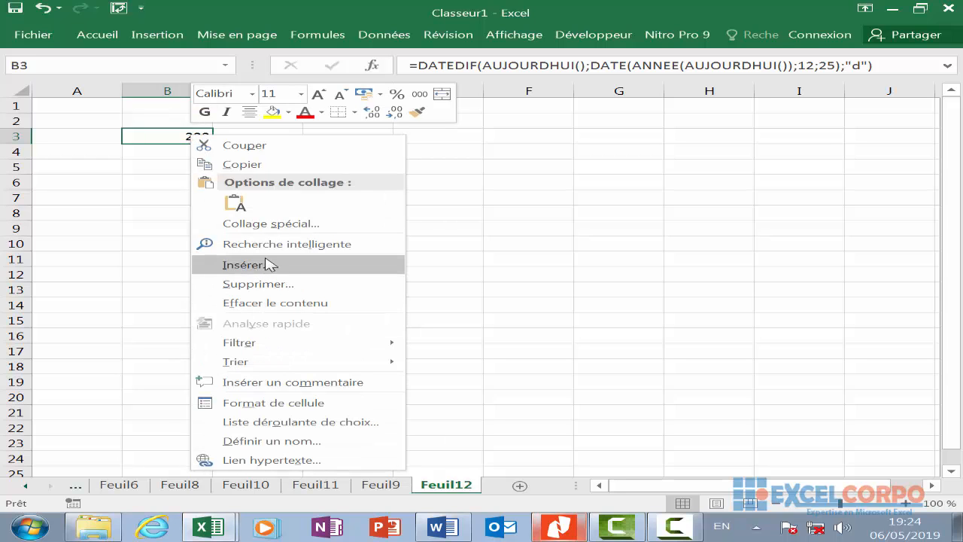
click(273, 402)
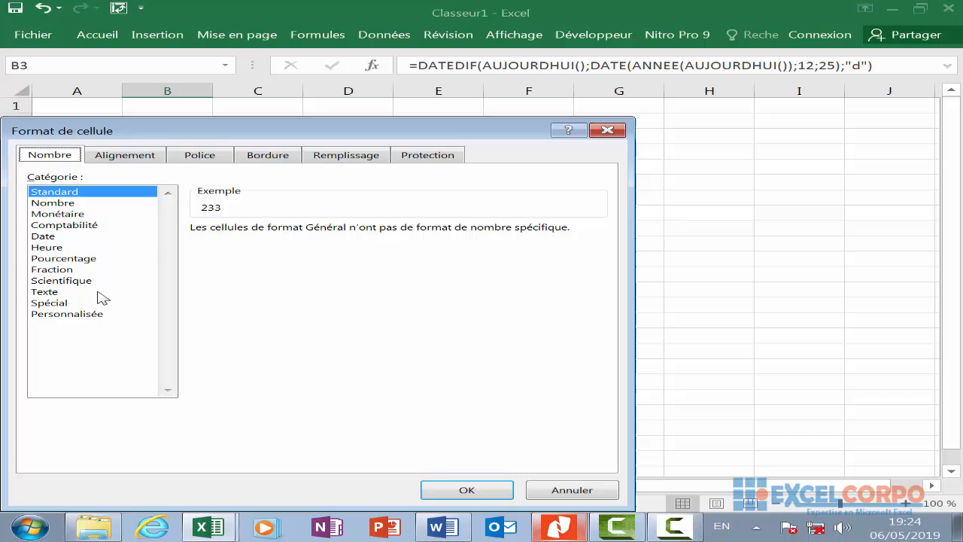
click(76, 247)
click(76, 236)
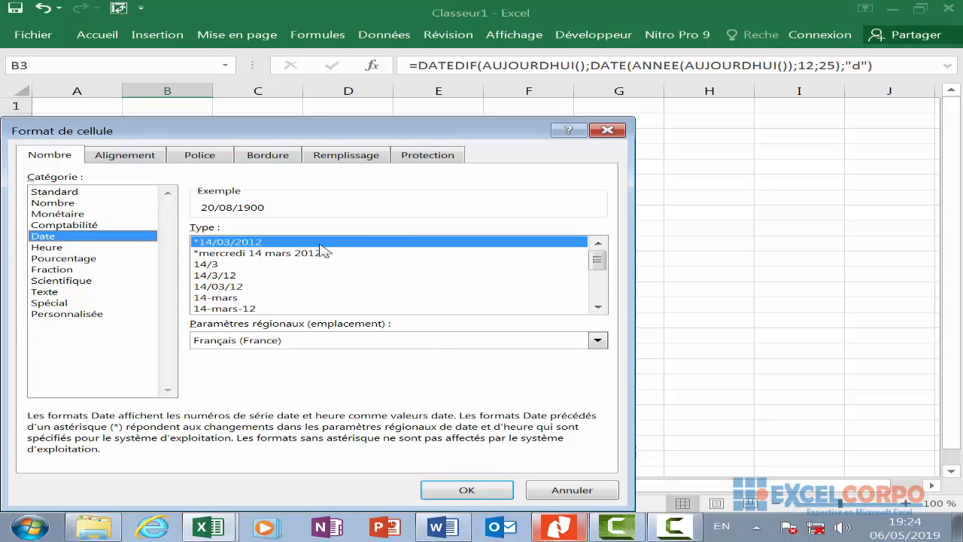
click(498, 496)
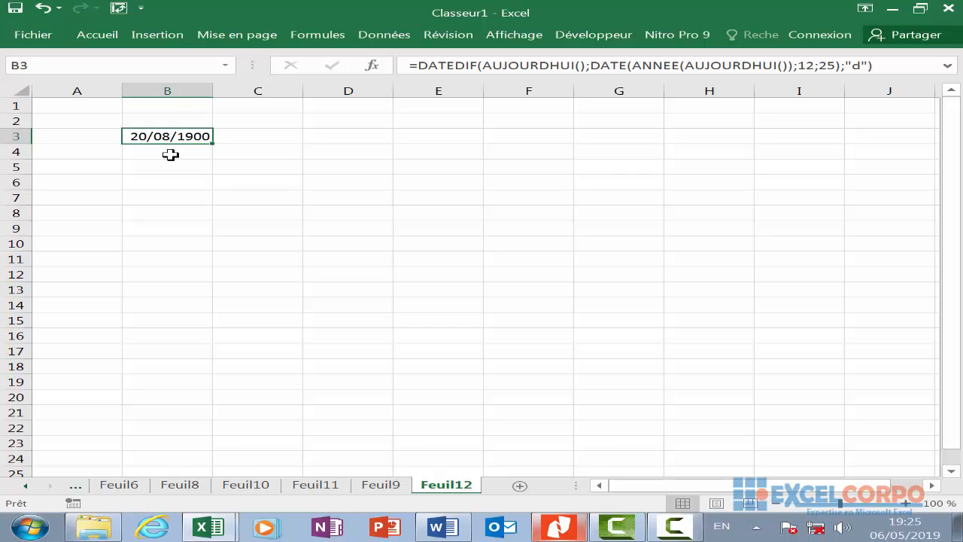
click(675, 527)
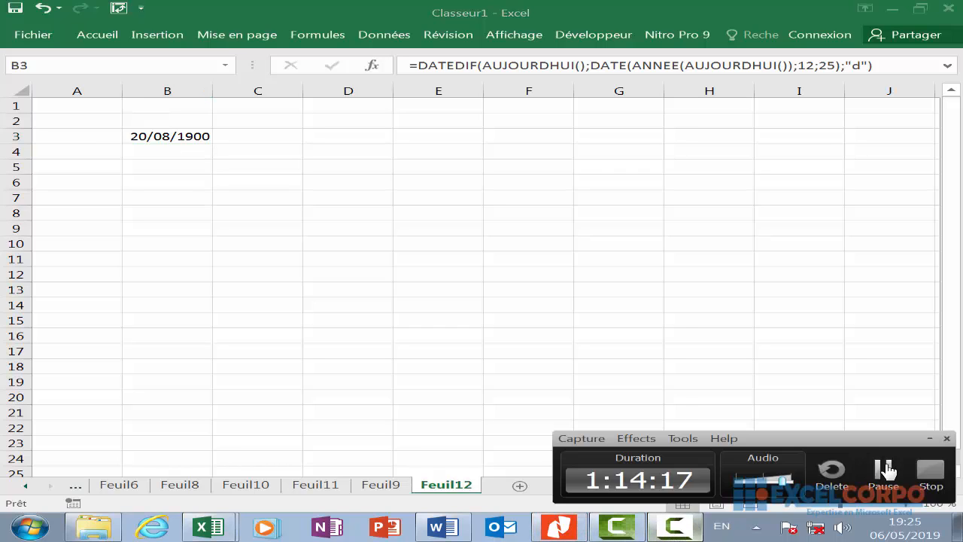
click(887, 470)
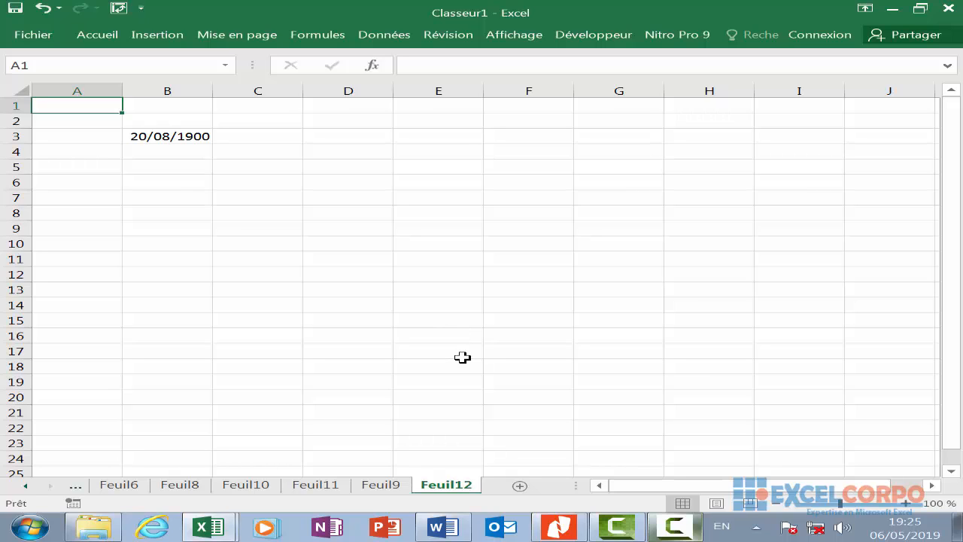
Enter the date 23/10/2010 in cell A1
text(22)
key(BackSpace)
key(BackSpace)
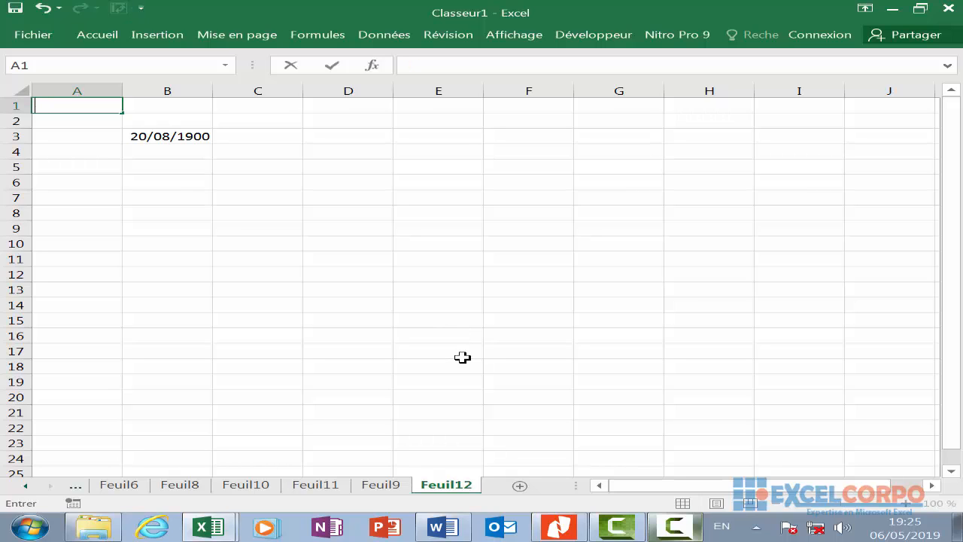
text(23/10/2010)
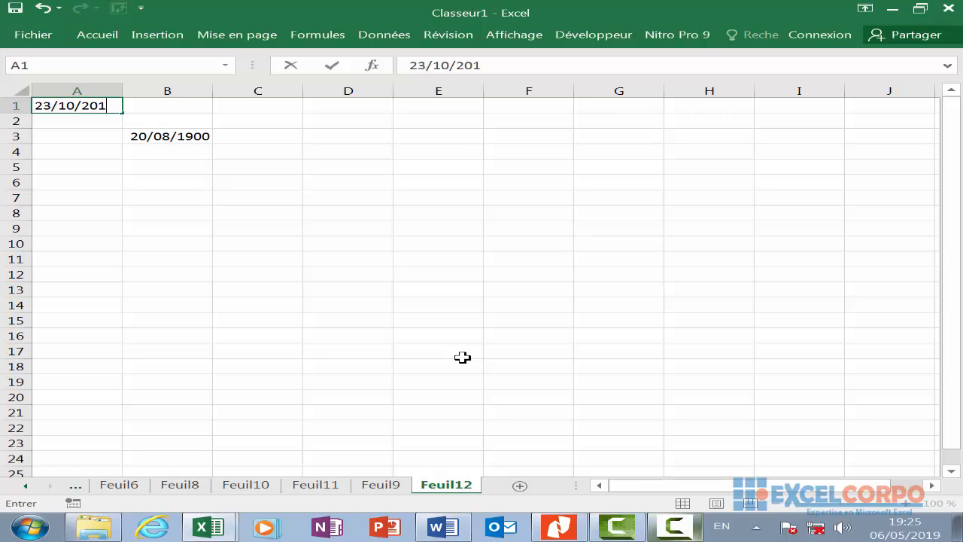
Start a DATEDIF formula in cell B6 with a DATE function as its start date
click(156, 186)
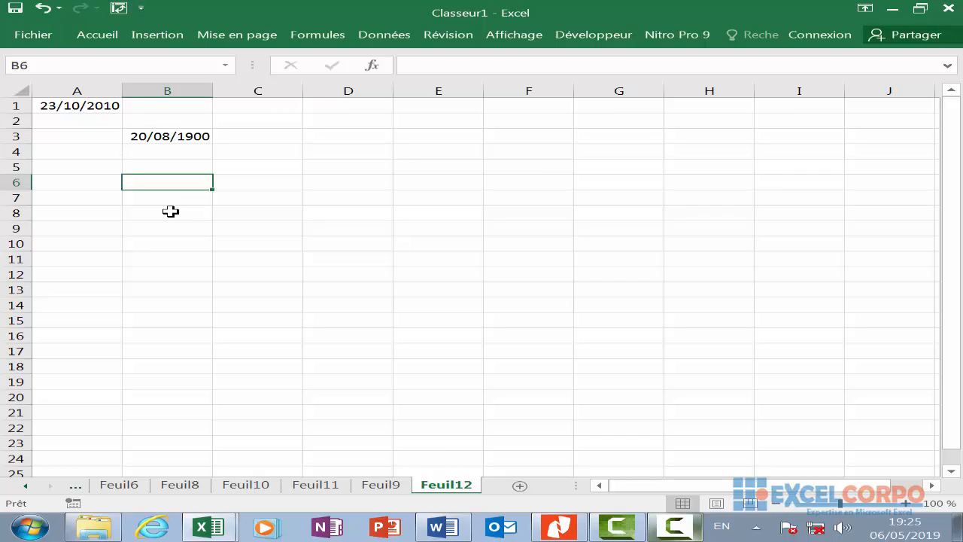
text(=)
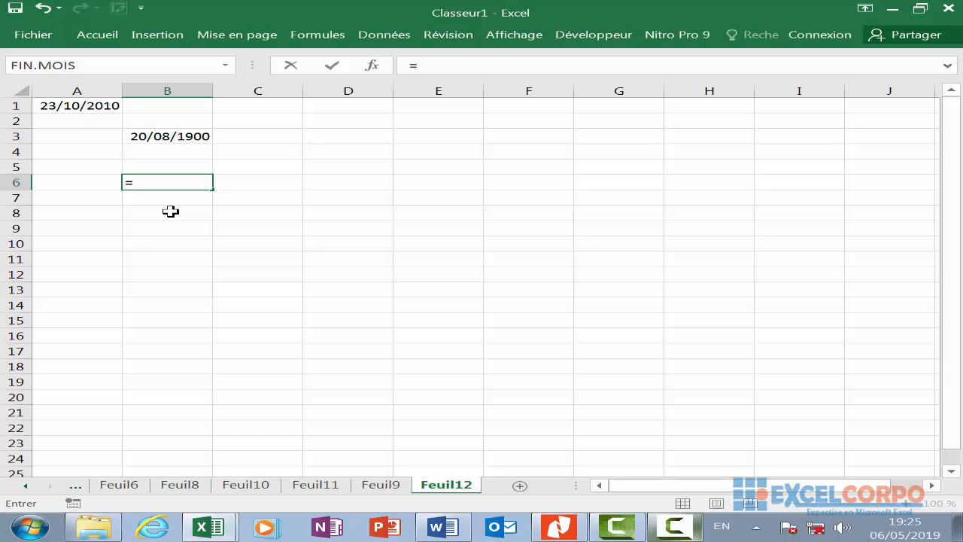
text(date)
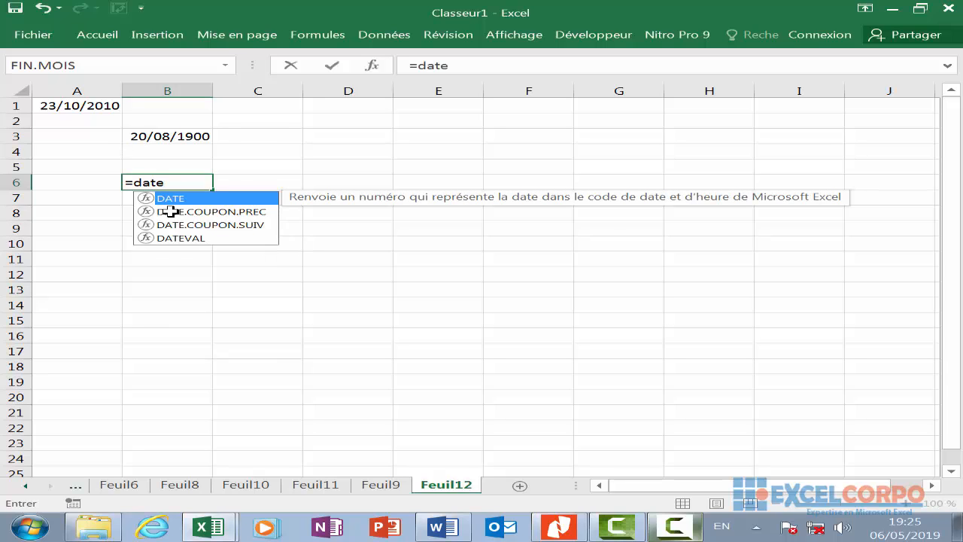
text(dif)
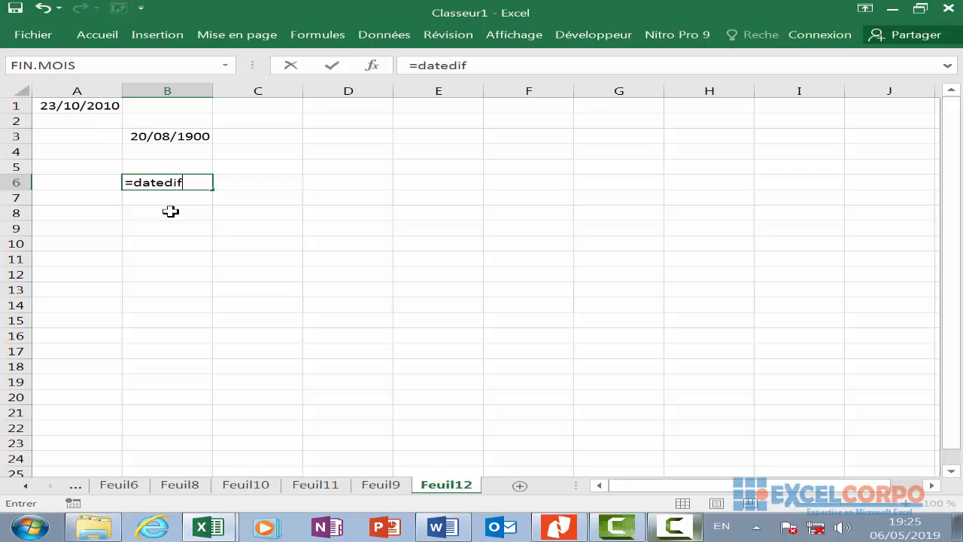
text(()
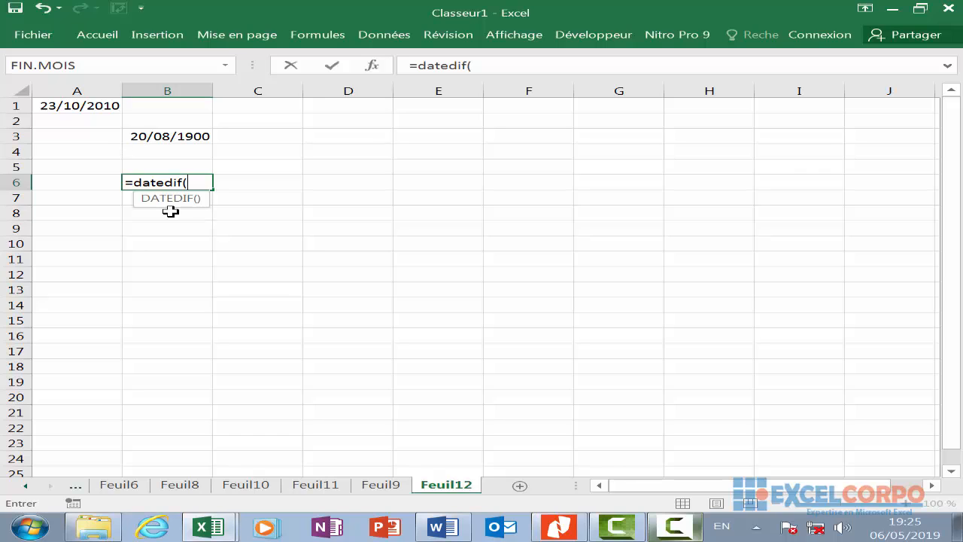
text(da)
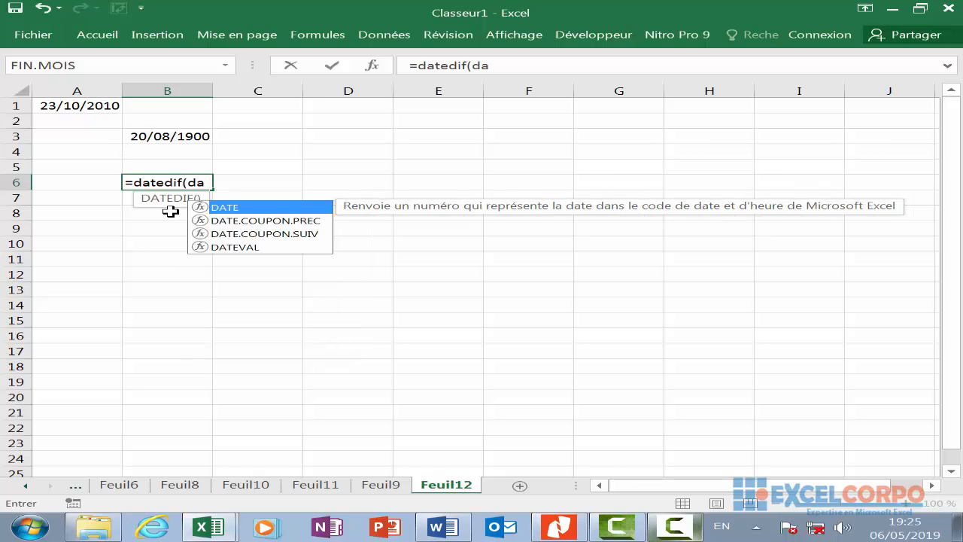
text(t)
double_click(319, 207)
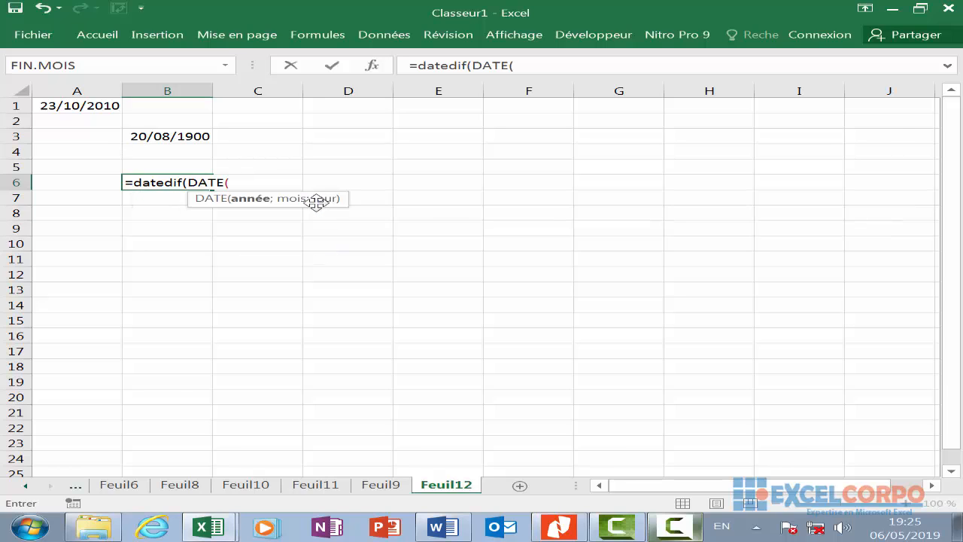
Complete the DATE function in B6 with year ANNEE(A1)-1, month 12 and day 31
text(an)
double_click(288, 207)
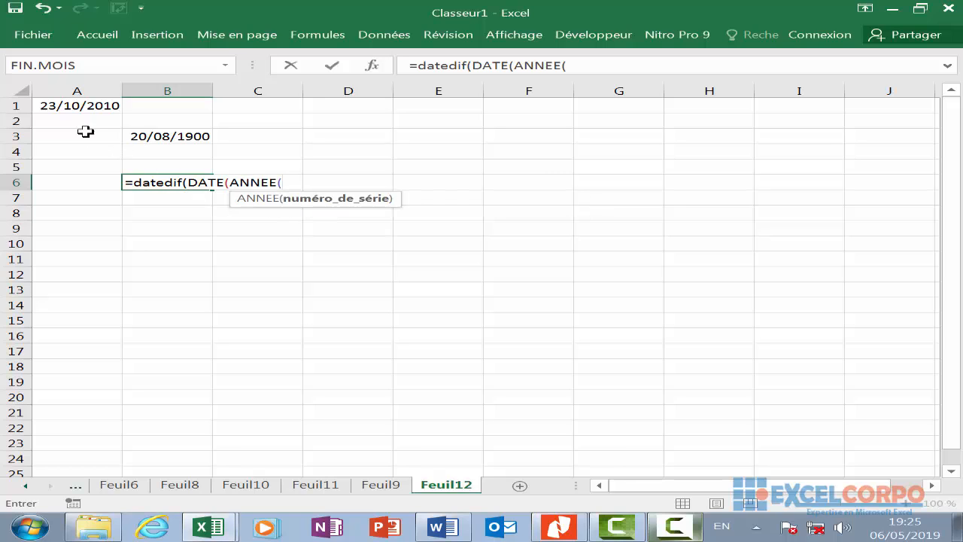
click(86, 105)
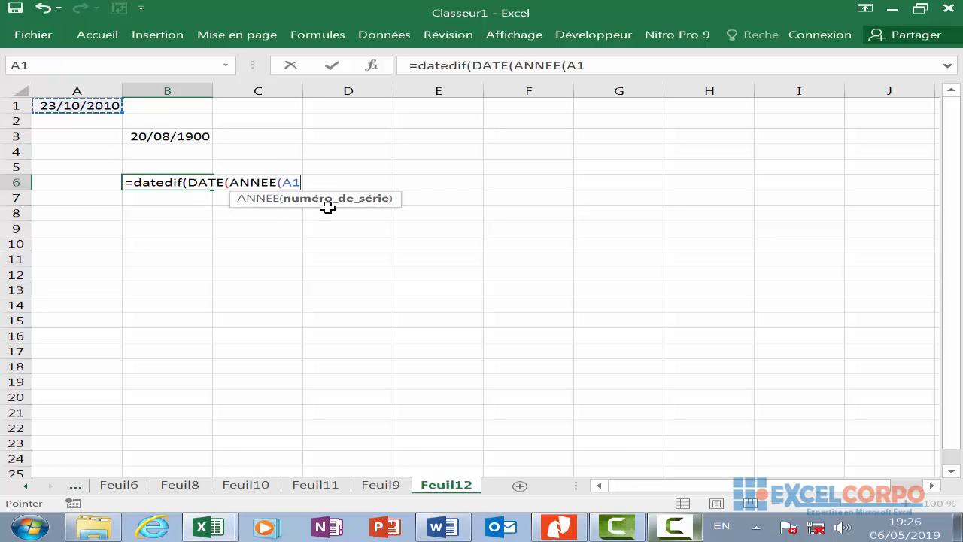
text()-)
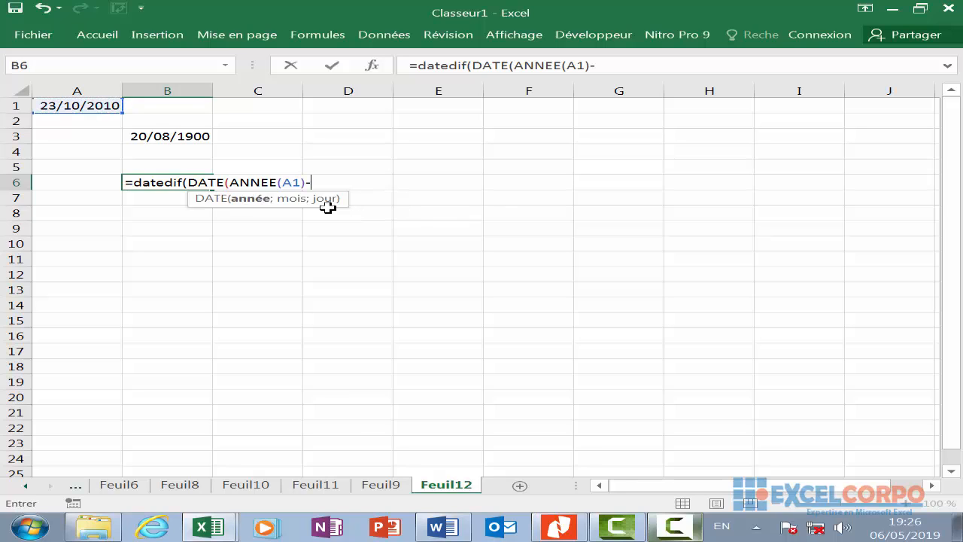
text(1;)
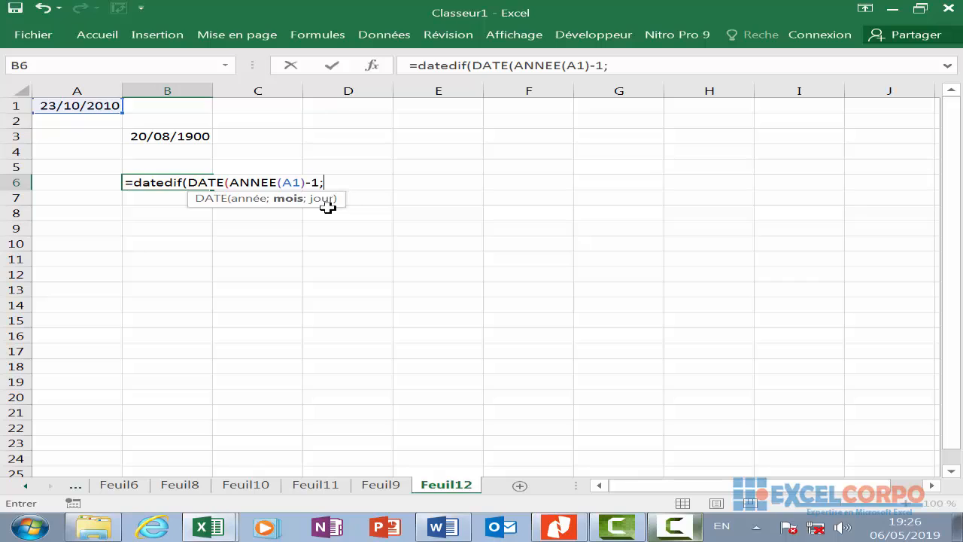
text(12;)
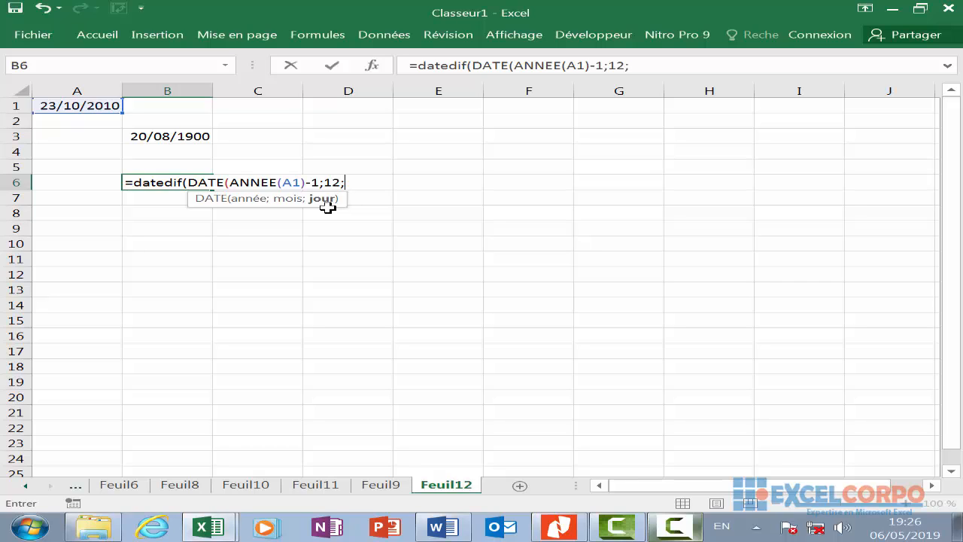
text(31);)
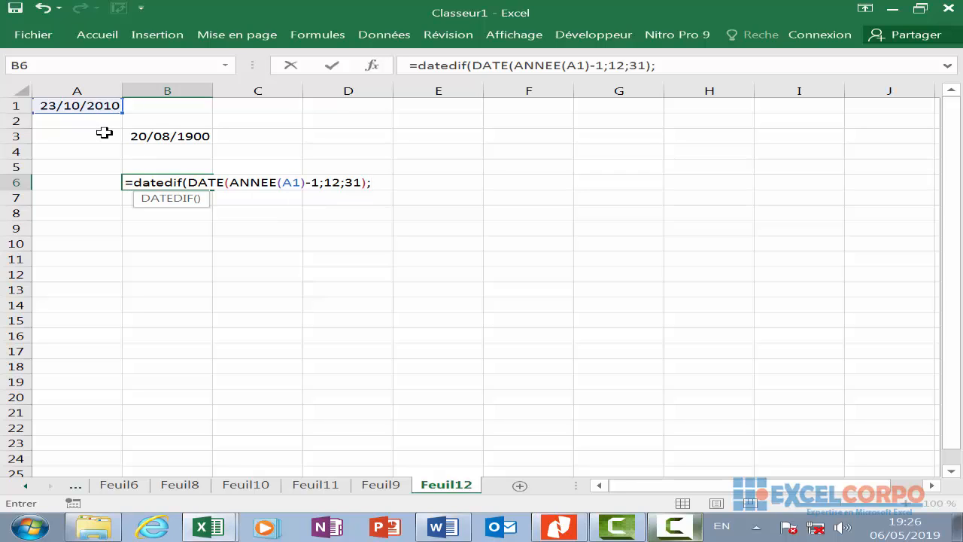
Set A1 as the end date and "d" as the unit in the B6 DATEDIF formula
click(98, 105)
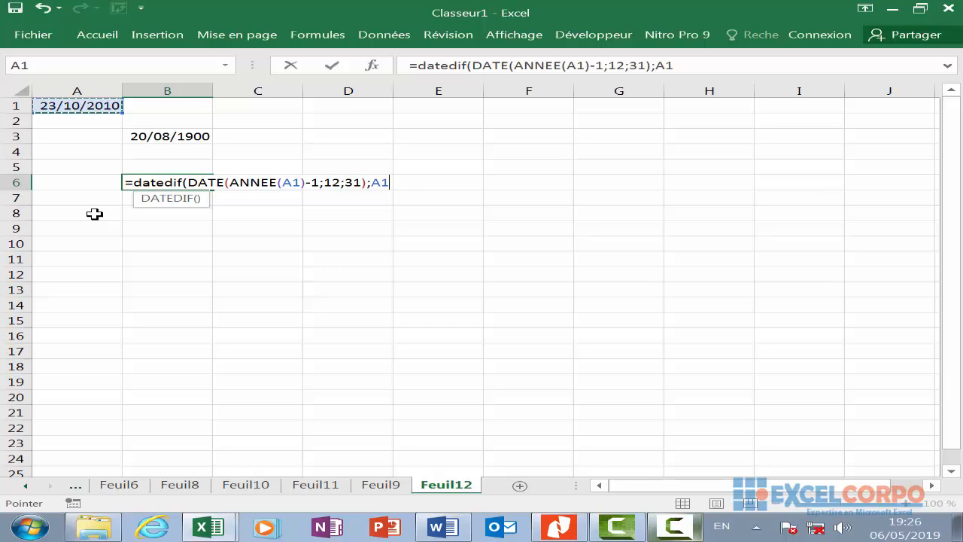
text(;"d)
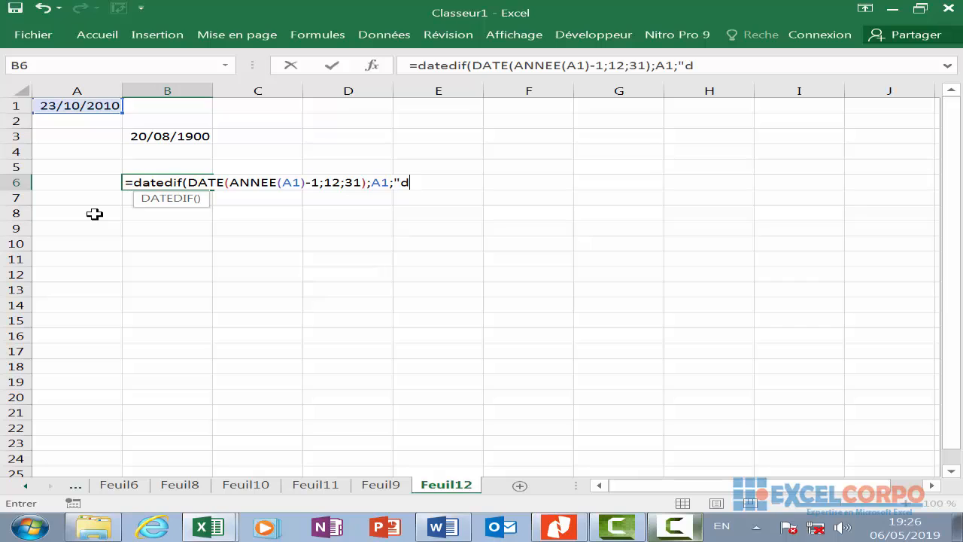
text(")
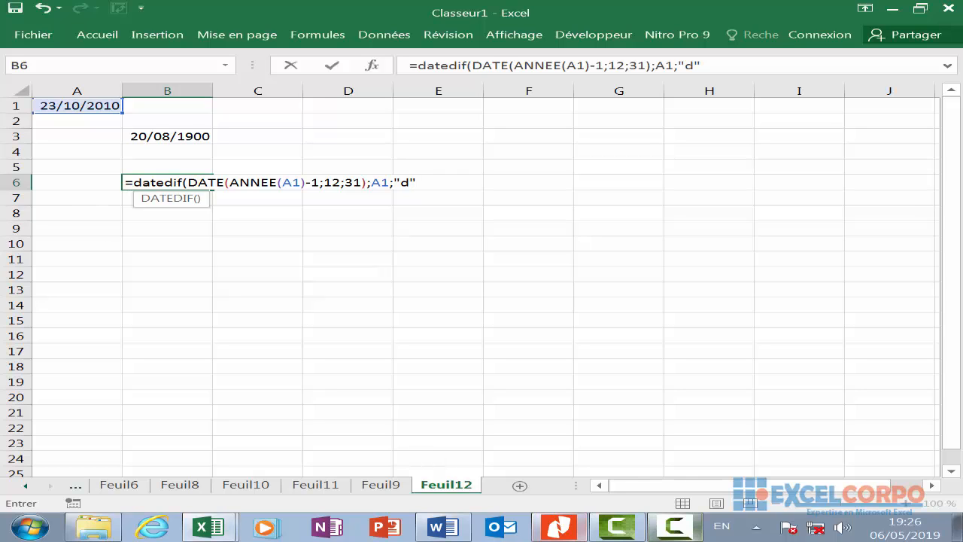
click(675, 527)
click(893, 471)
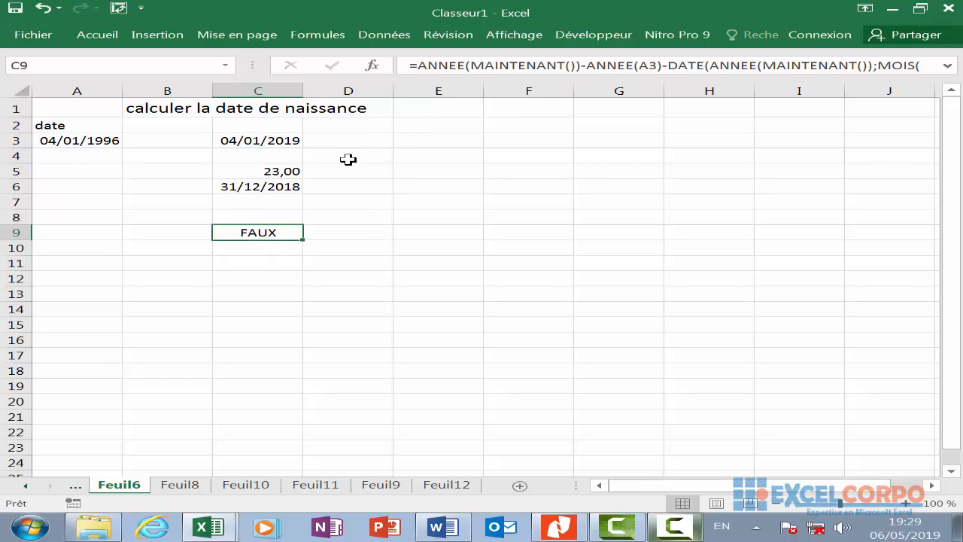
Review the formulas in C6, C3 and C5 and the birth date in A3 on sheet Feuil6
click(276, 183)
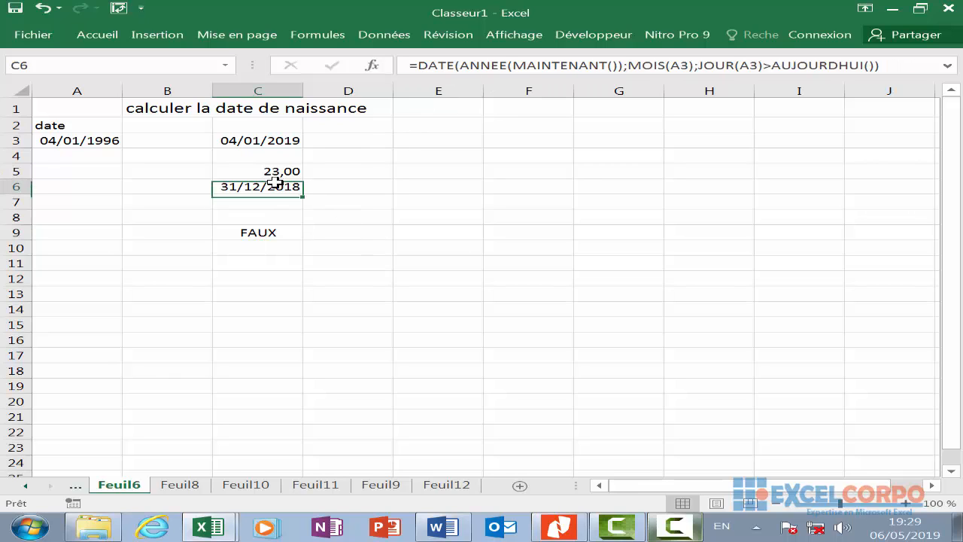
click(271, 139)
click(290, 172)
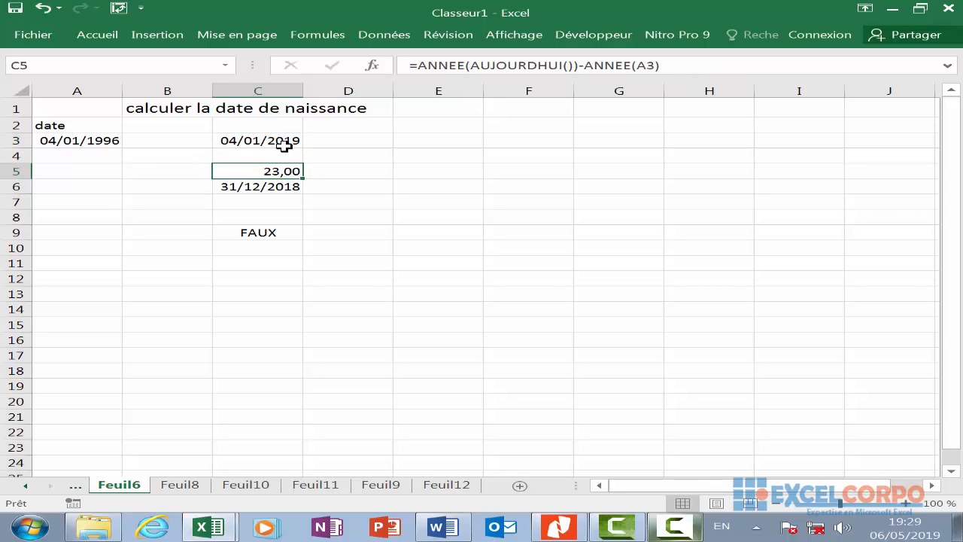
click(286, 145)
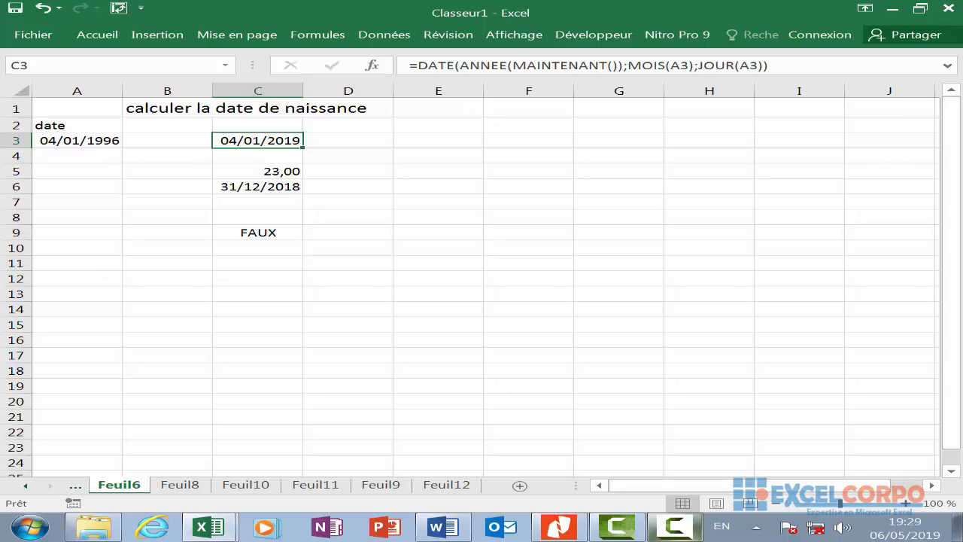
click(83, 137)
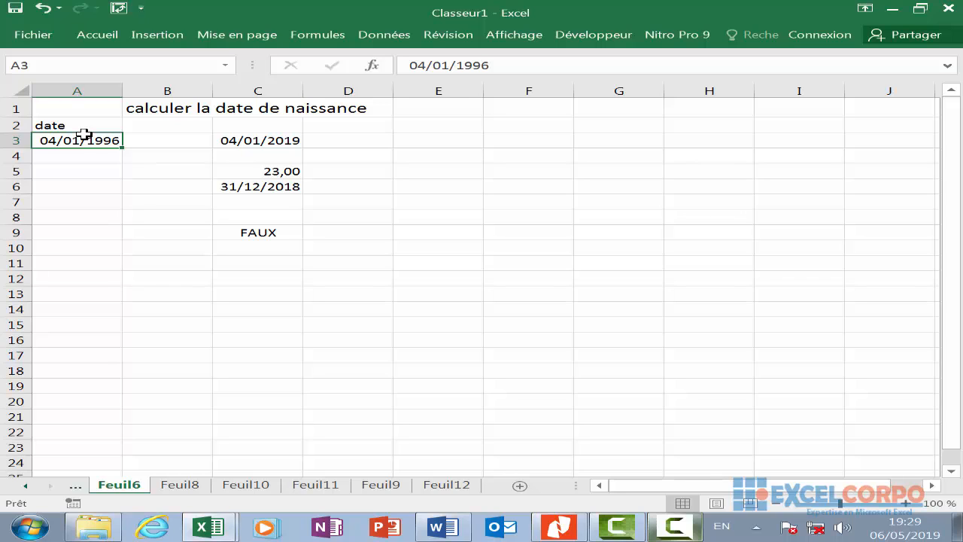
Start a DATEDIF formula in cell C11 with the birth date in A3 as its start date
click(273, 259)
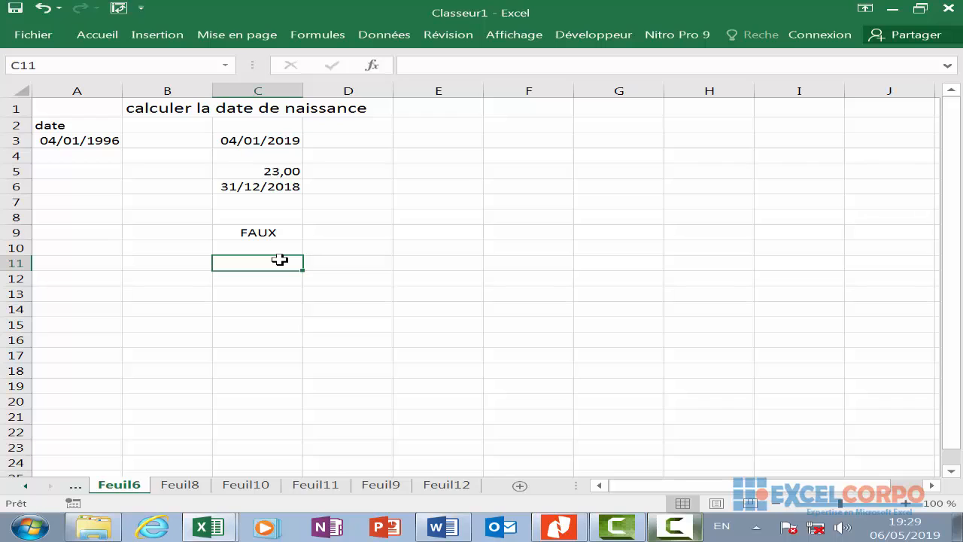
text(=dat)
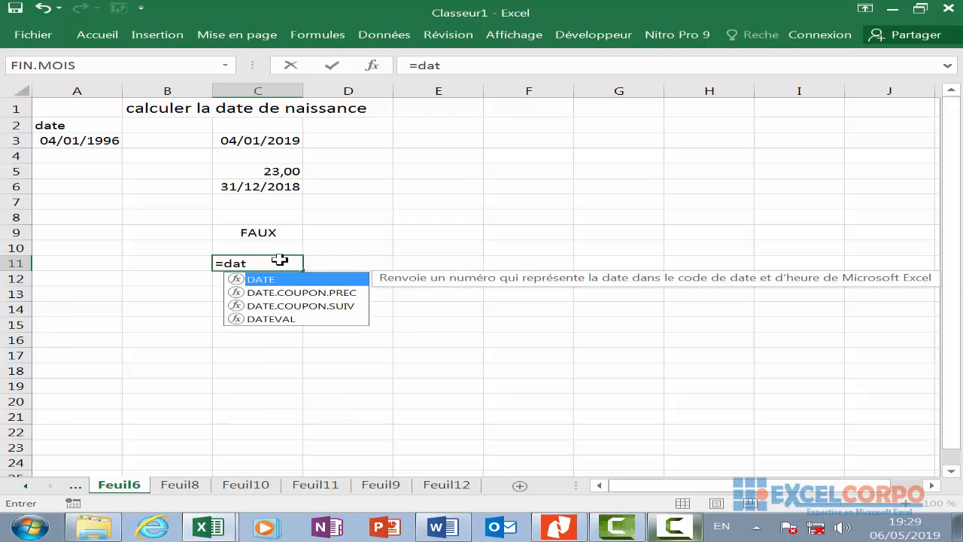
text(es)
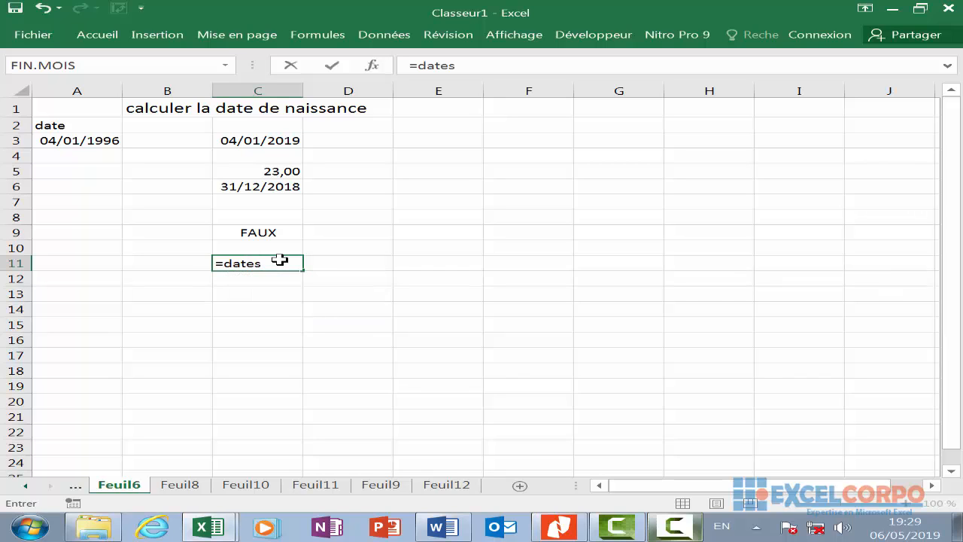
text(=did)
key(BackSpace)
key(BackSpace)
key(BackSpace)
key(BackSpace)
key(BackSpace)
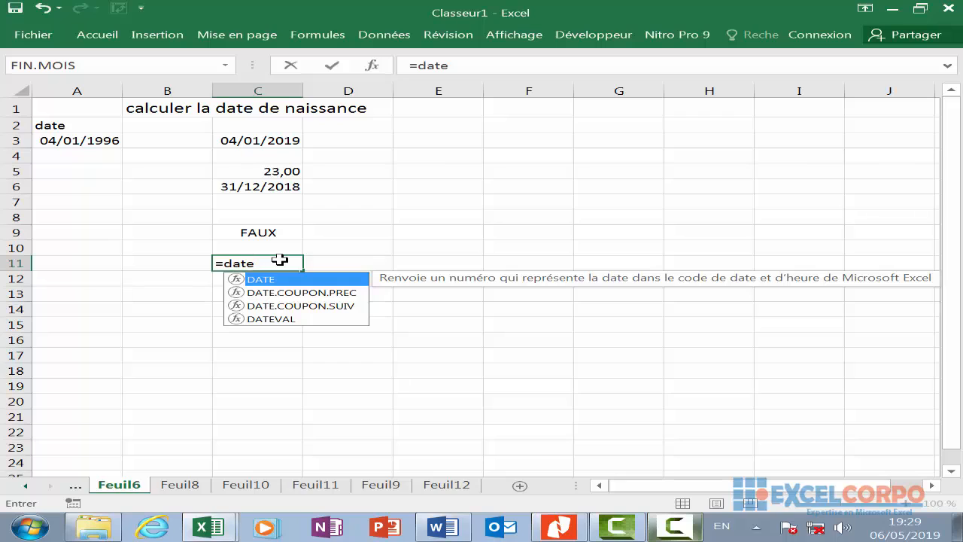
text(dif)
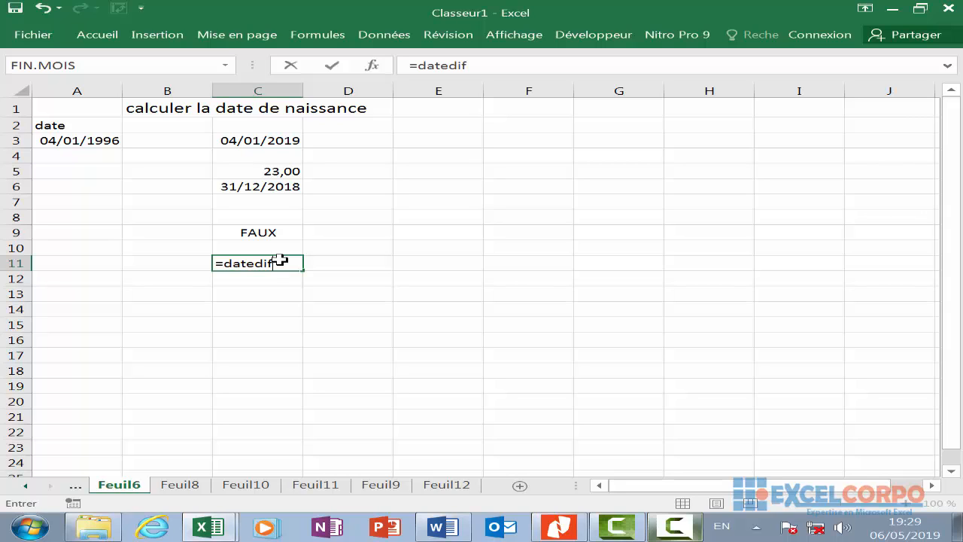
text(()
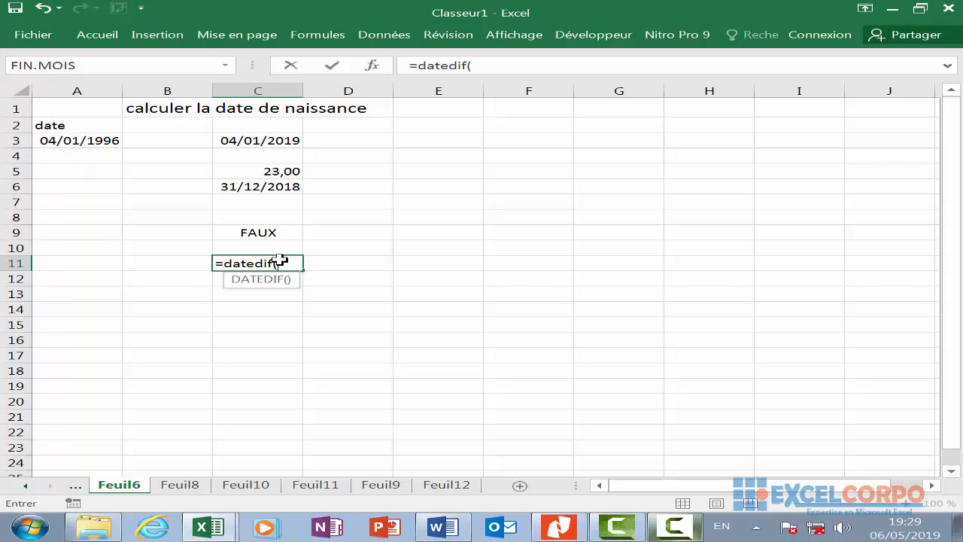
click(94, 142)
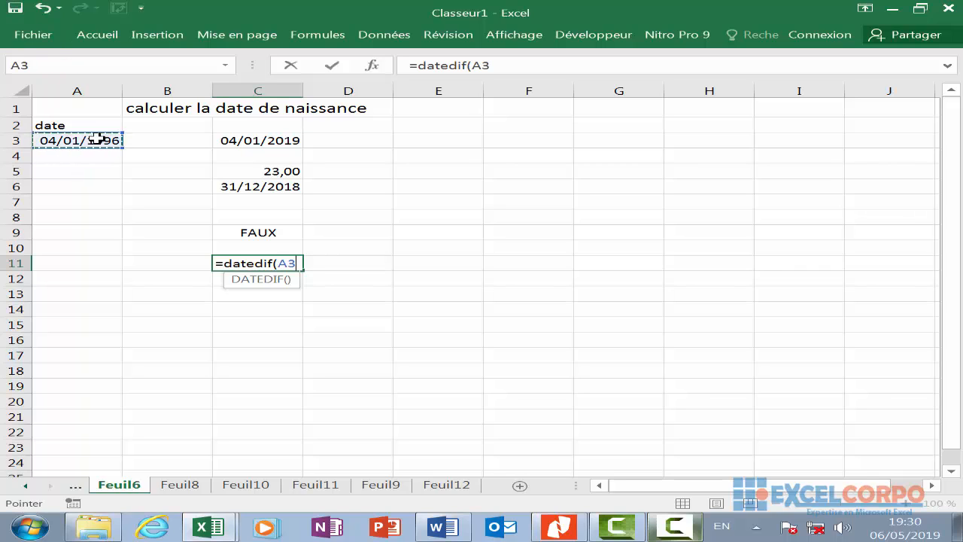
text(;)
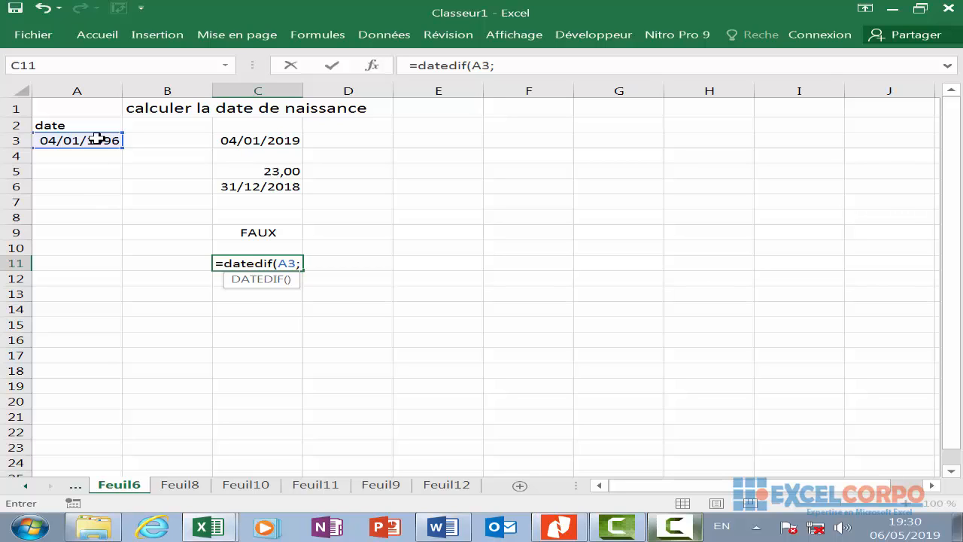
Add AUJOURDHUI() as the end date of the DATEDIF formula in C11
text(au)
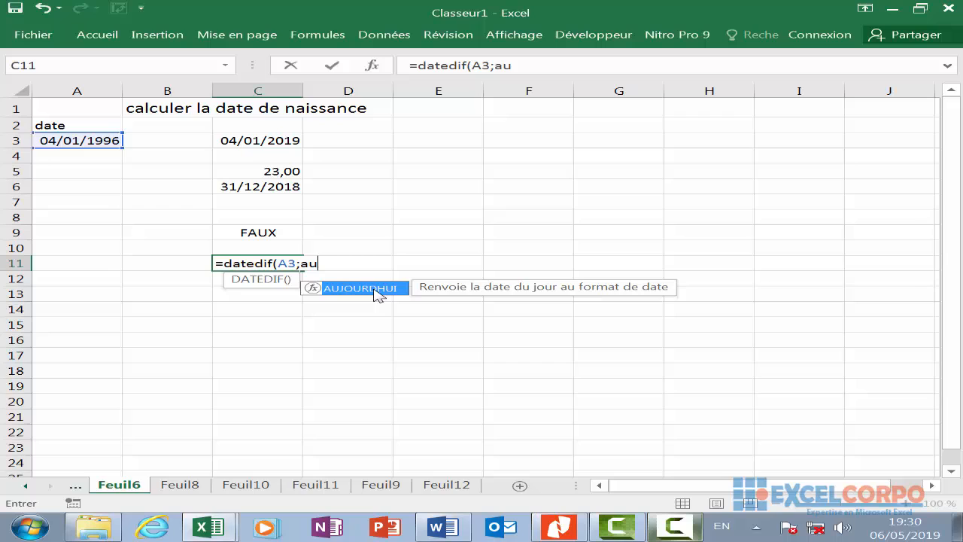
double_click(376, 291)
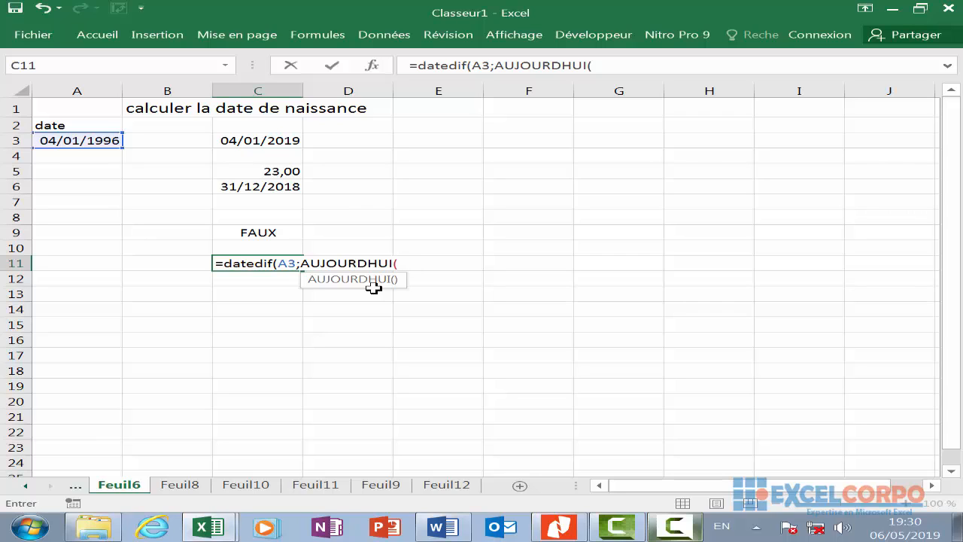
text(0)
key(BackSpace)
text())
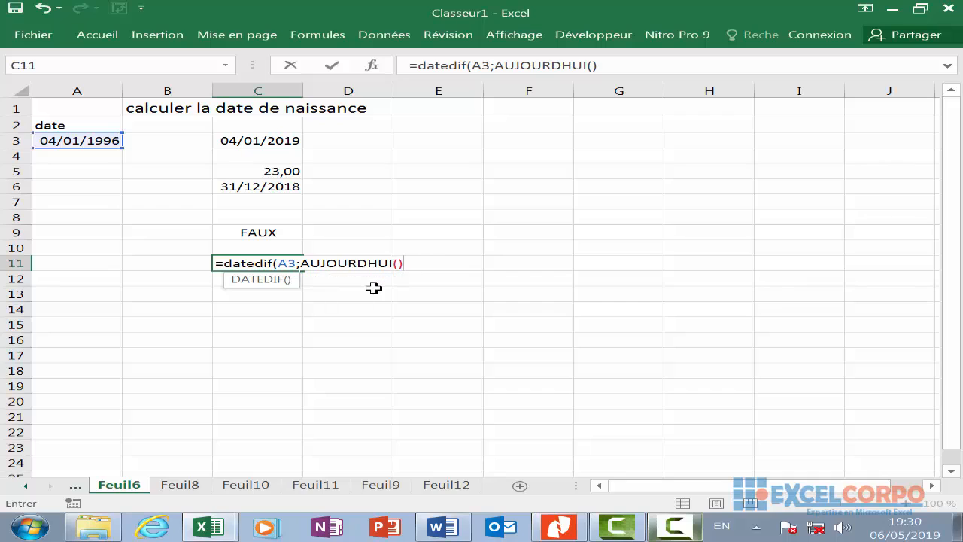
Finish the C11 DATEDIF formula with the unit "Y" and compare it with the age formula in C5
text(;Y)
click(410, 263)
text(")
text(")
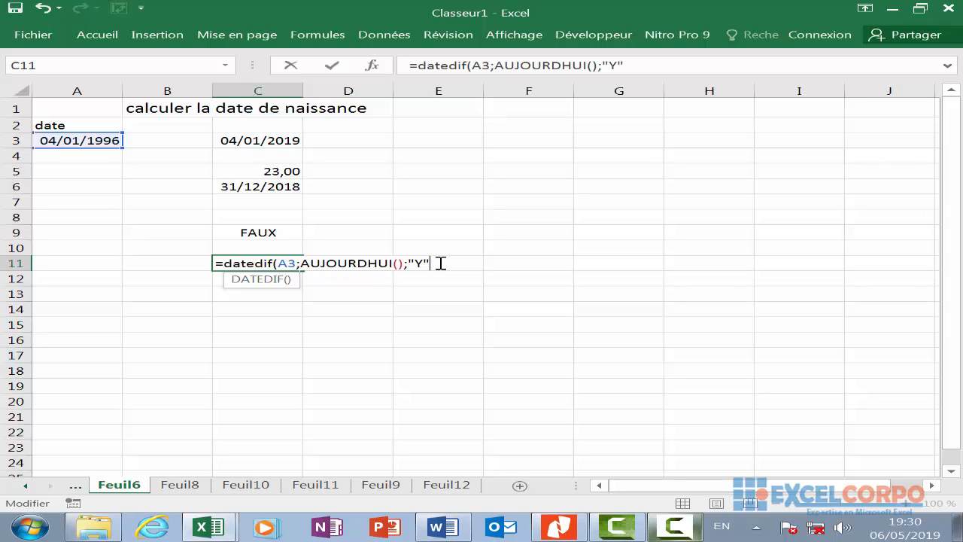
text())
key(Return)
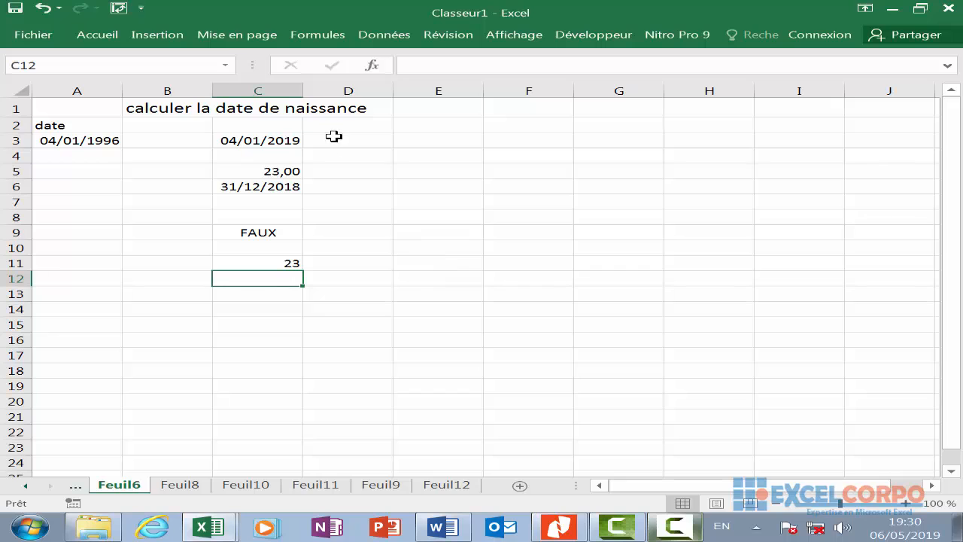
click(280, 173)
click(289, 260)
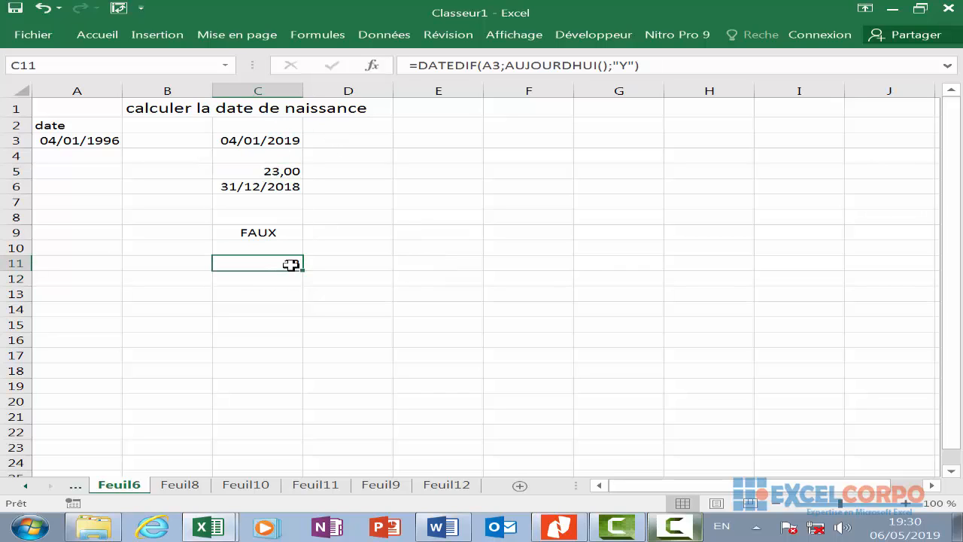
Compare the year-difference formula in C5 with the DATEDIF formula in C11
click(286, 169)
click(277, 273)
click(280, 262)
click(293, 172)
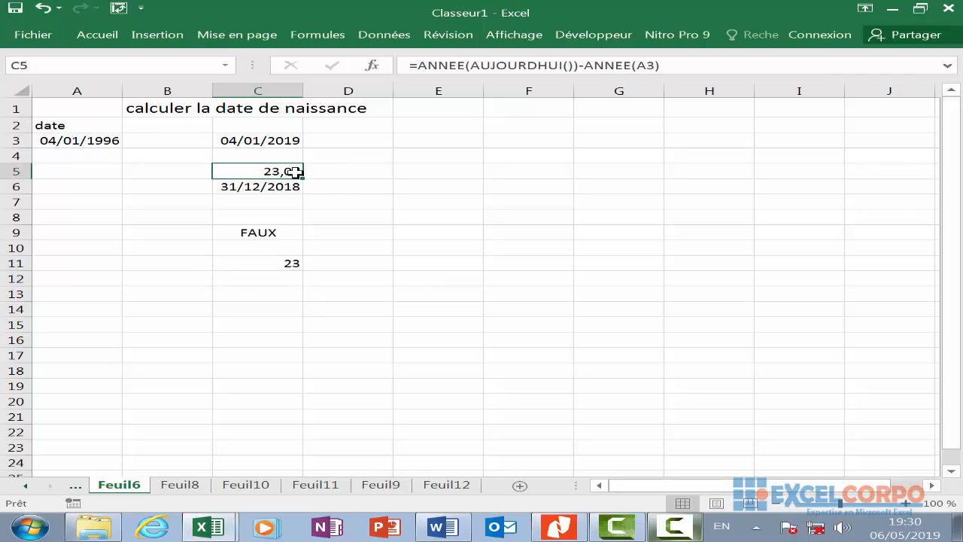
click(293, 261)
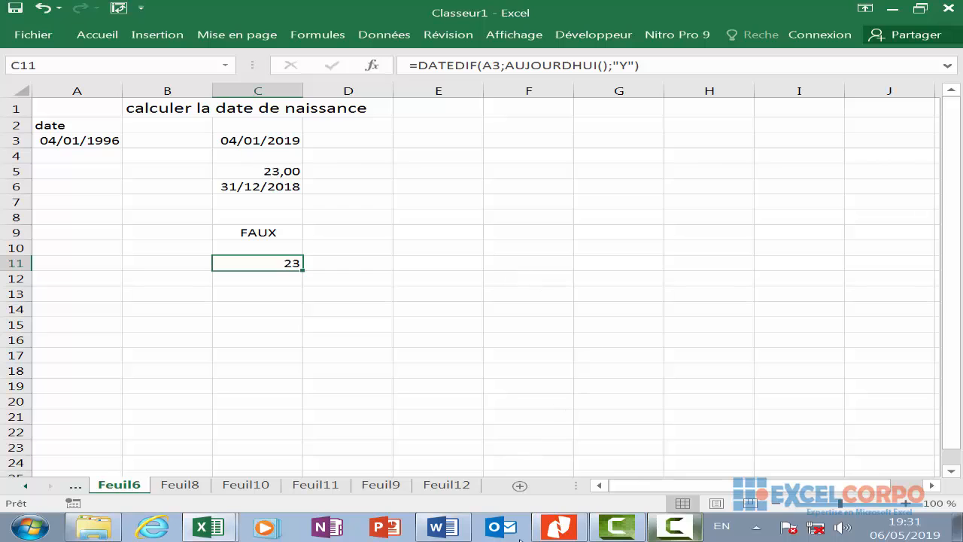
click(675, 526)
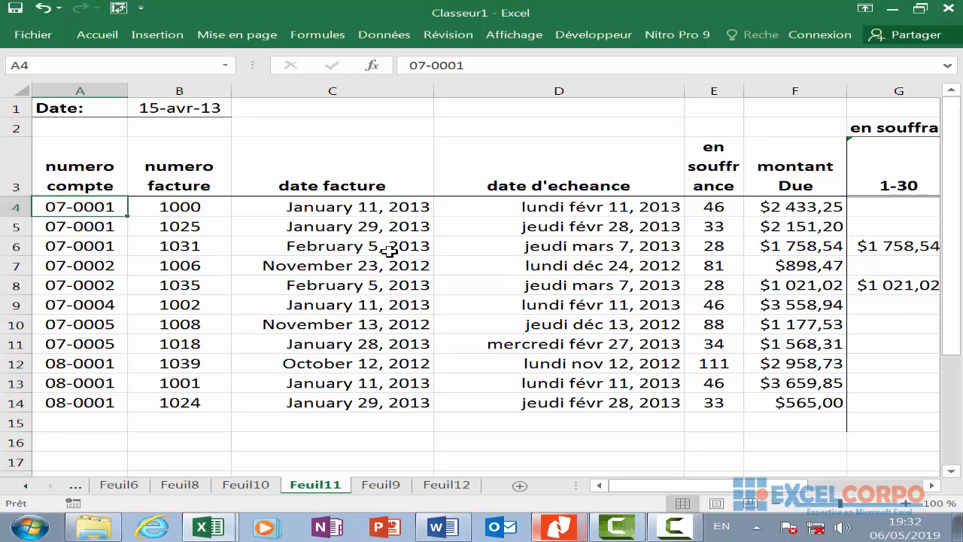
From cell A4 on Feuil11, open the arguments of the Date & Heure function NB.JOURS.OUVRES and read the start, end and holiday descriptions
click(371, 67)
click(358, 157)
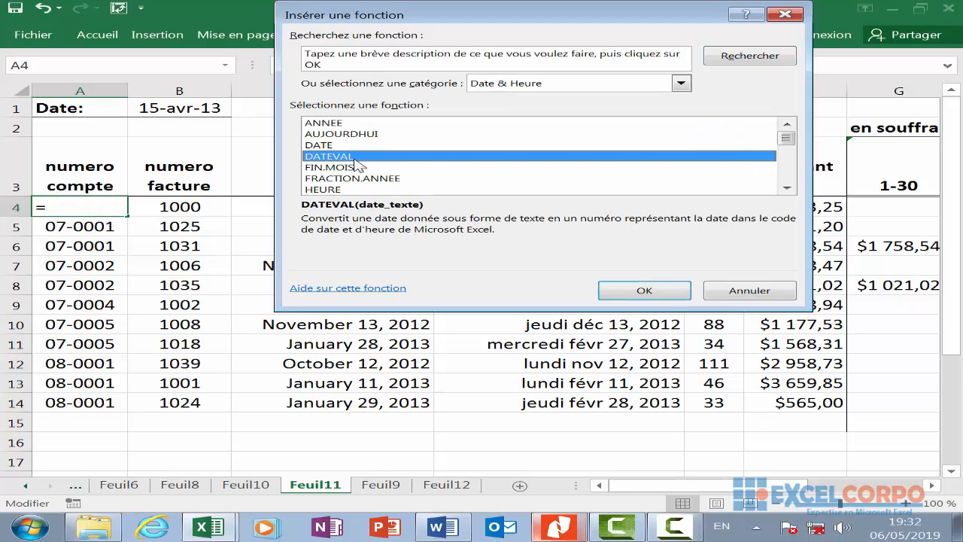
key(n)
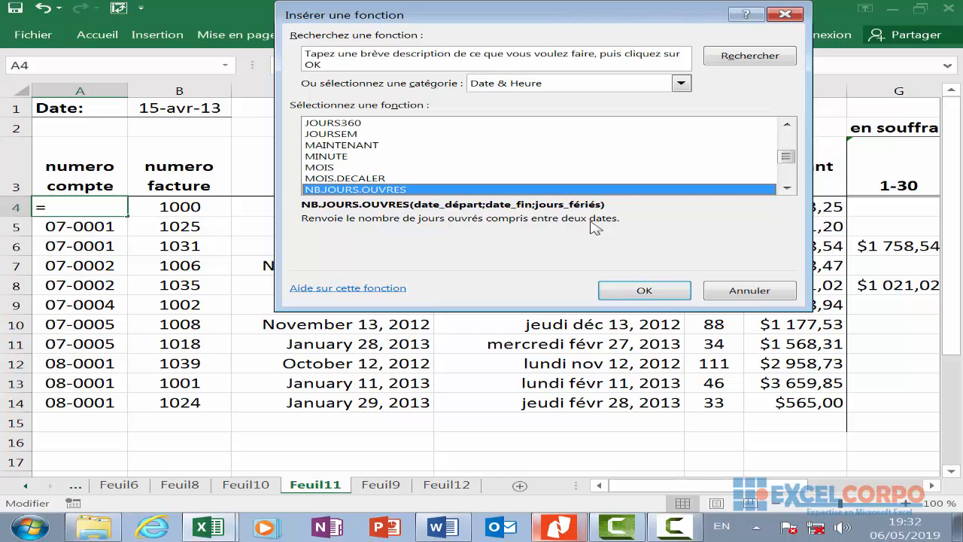
click(662, 300)
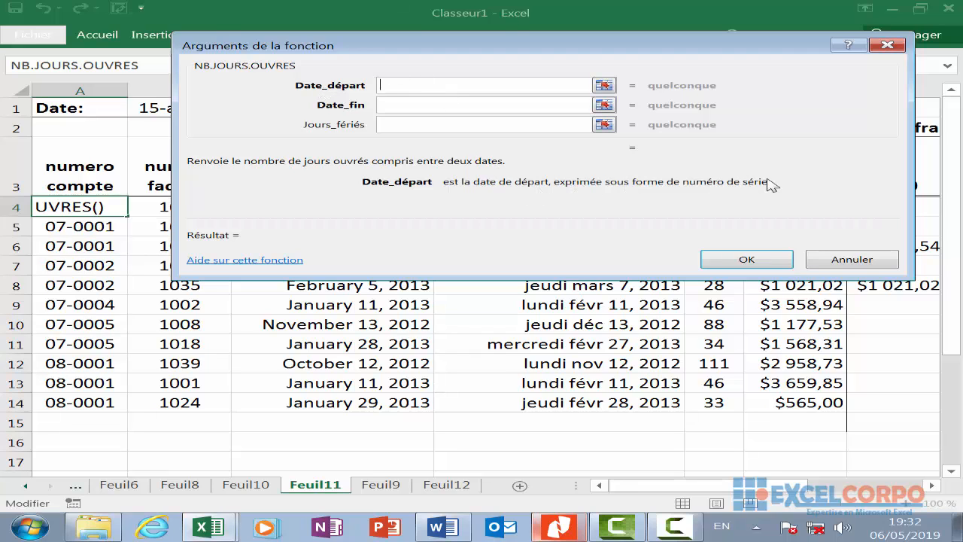
click(386, 105)
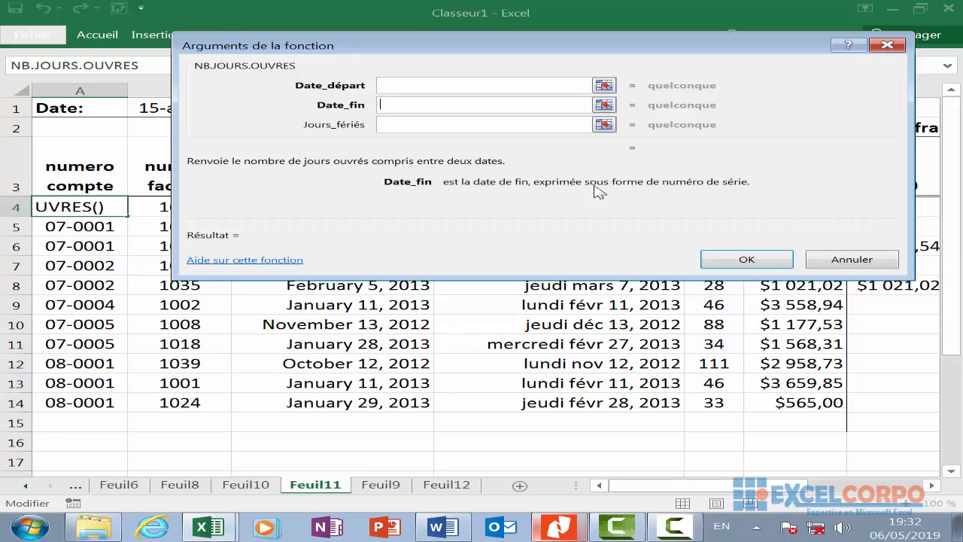
click(403, 124)
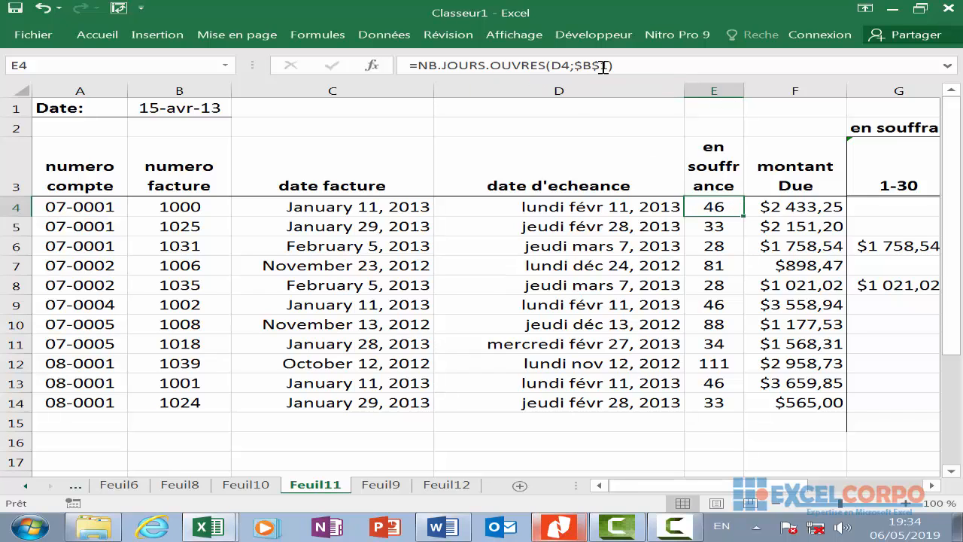
Examine the start-date argument D4 and end-date argument $B$1 of the NB.JOURS.OUVRES formula in E4
click(569, 66)
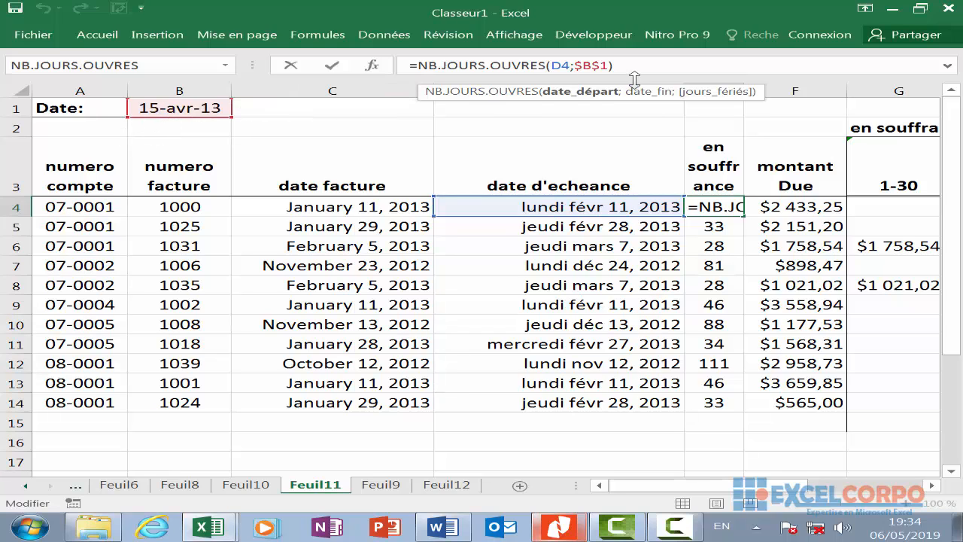
click(602, 65)
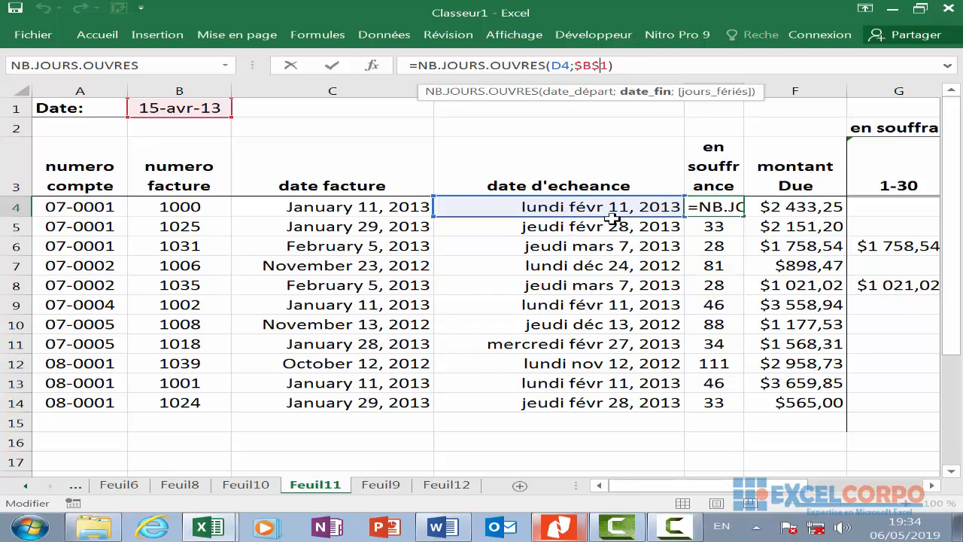
click(649, 65)
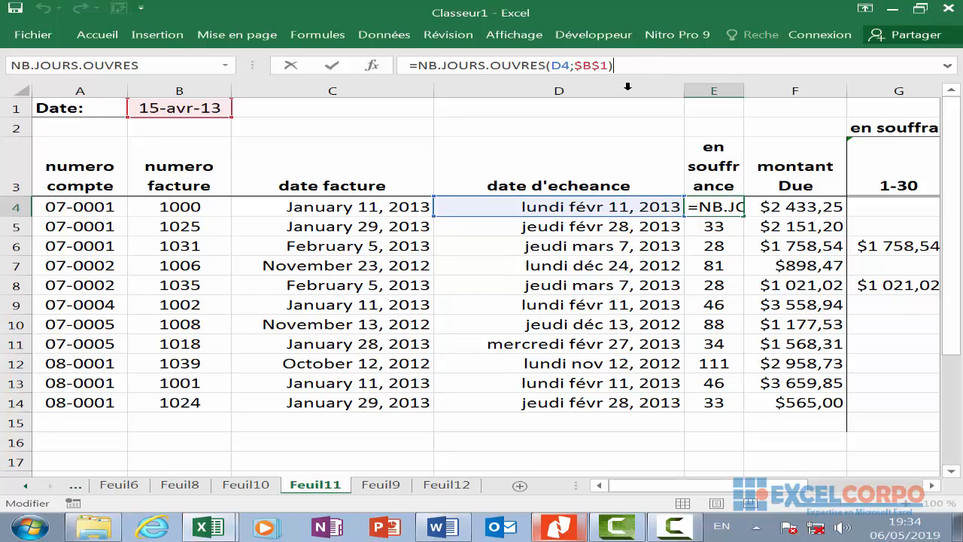
key(Return)
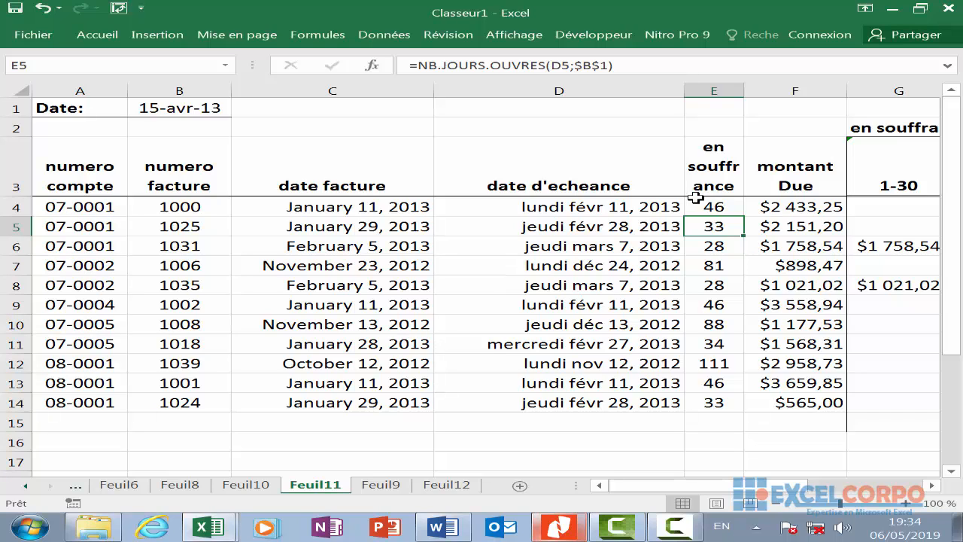
Check the overdue-days formulas in E5, E6 and E8, and inspect the start and end date arguments in E5
click(722, 249)
click(727, 284)
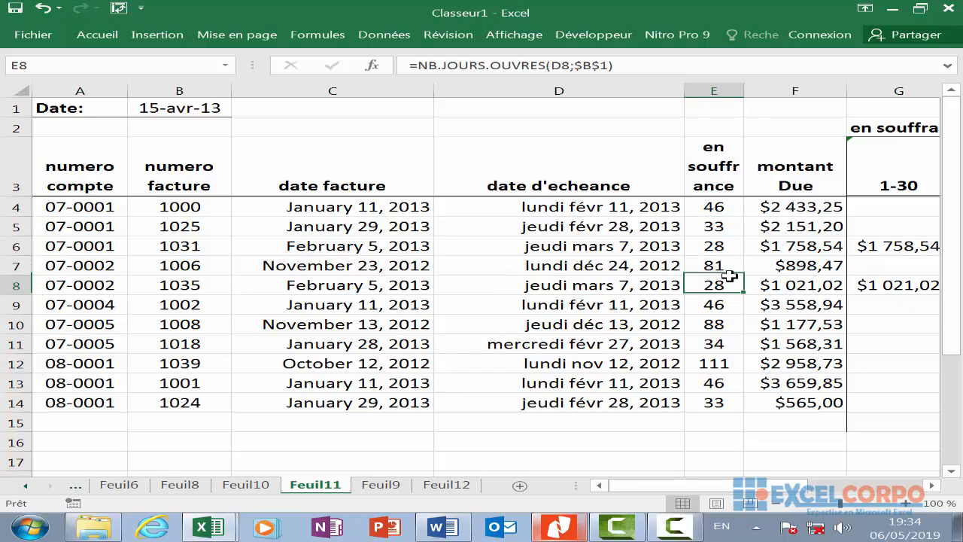
click(724, 245)
click(721, 224)
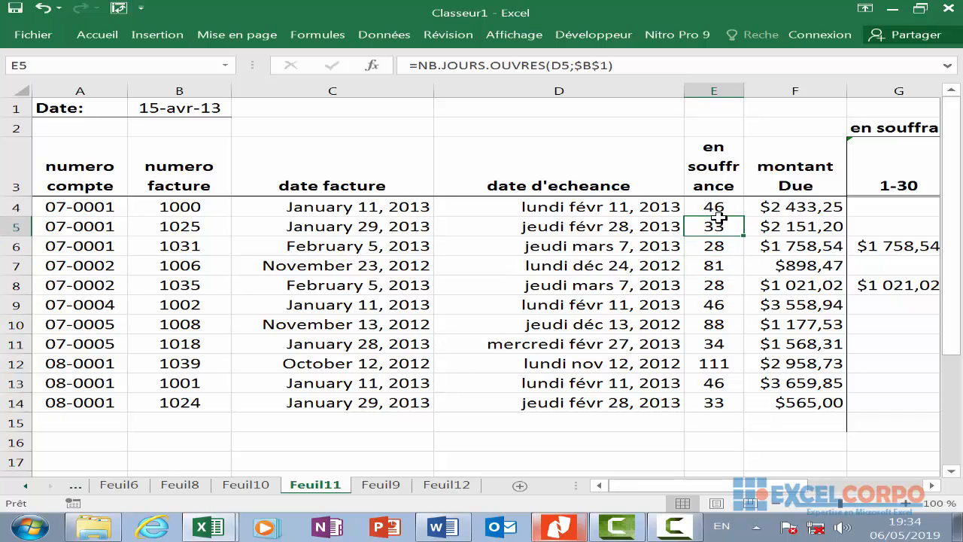
click(723, 243)
click(722, 226)
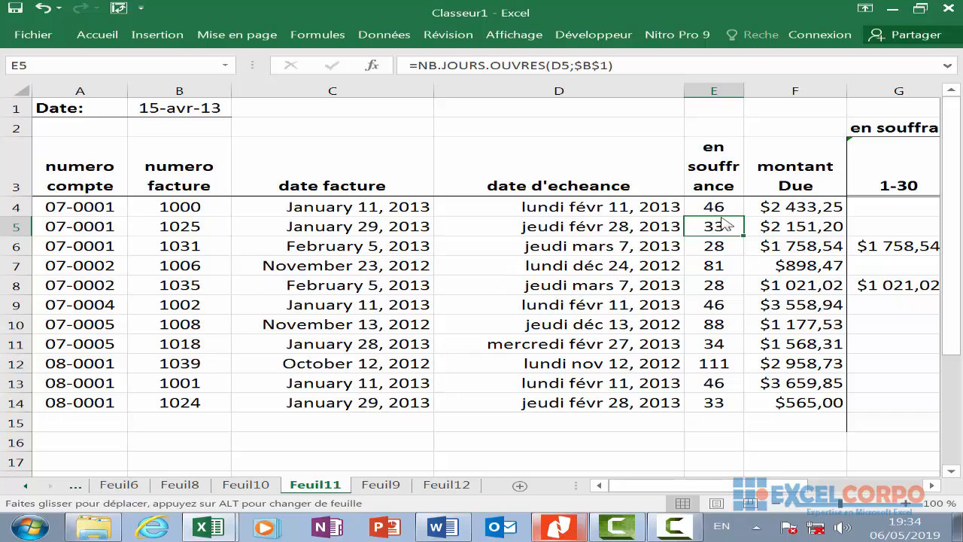
click(564, 65)
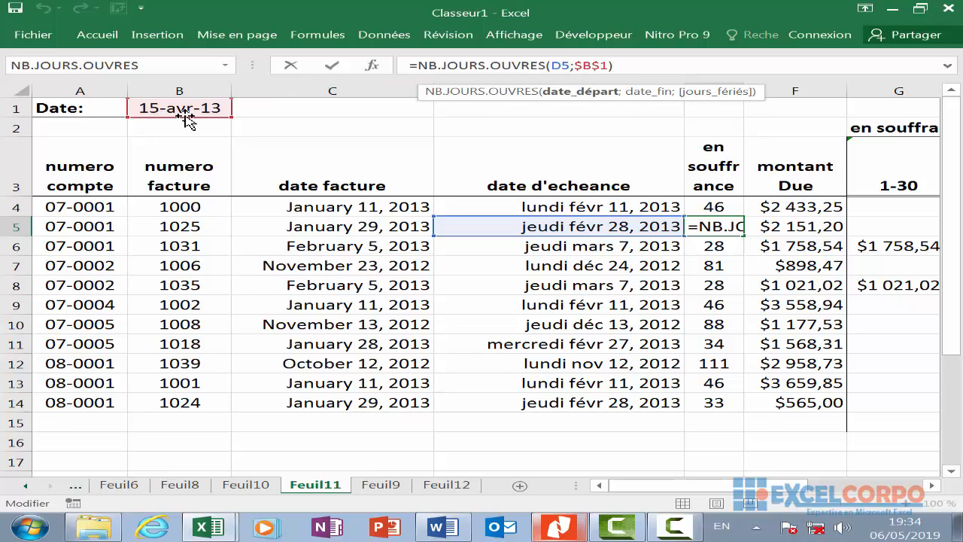
click(605, 66)
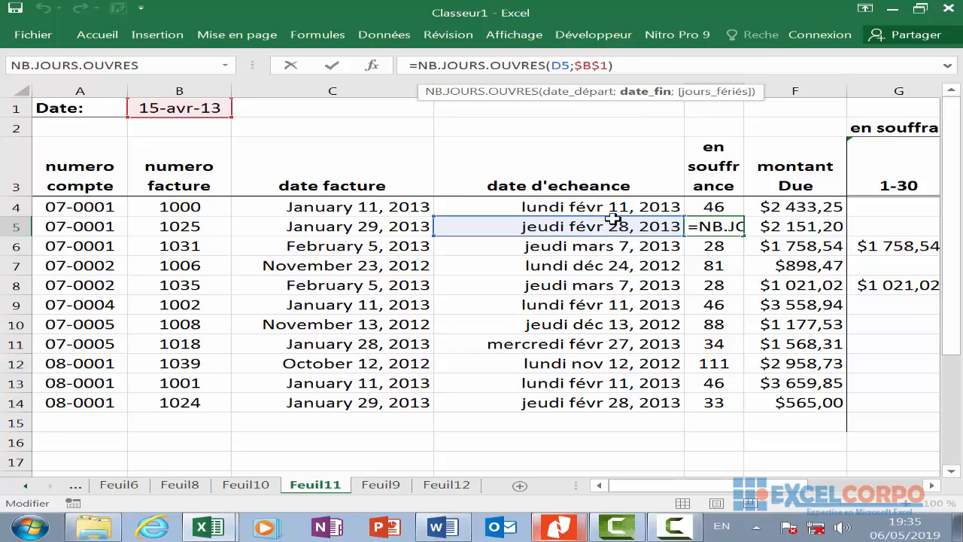
click(645, 72)
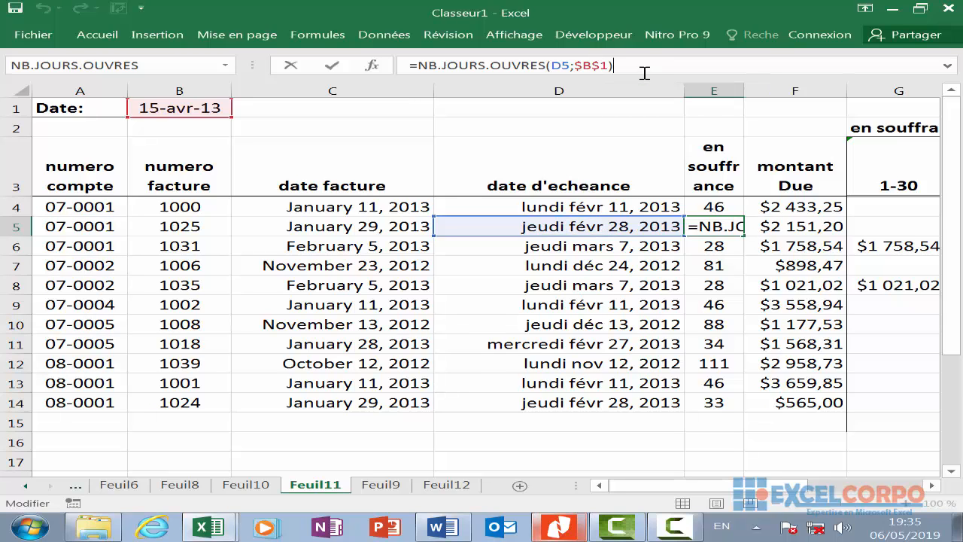
key(Return)
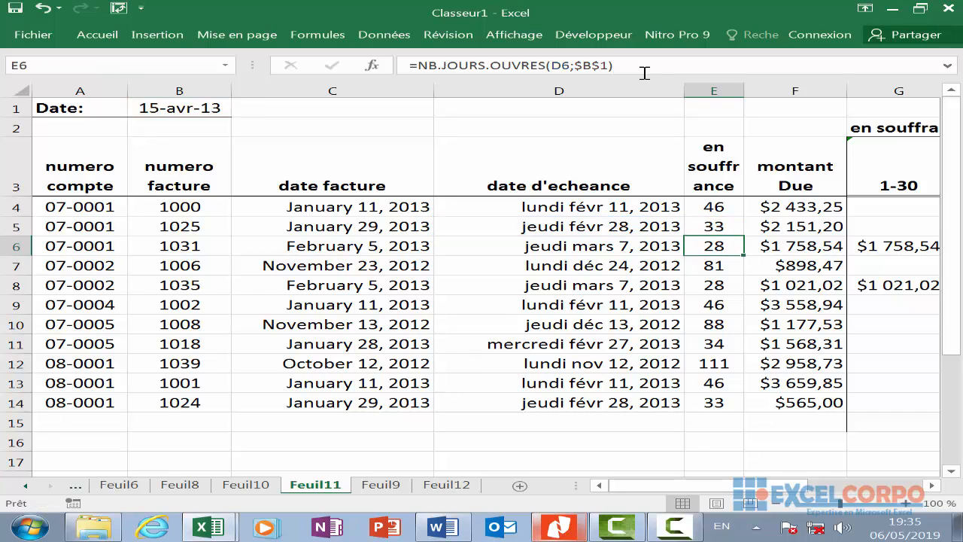
Review the invoice table's columns A to F, from the account number through the overdue days to the amount due
key(Left)
key(Home)
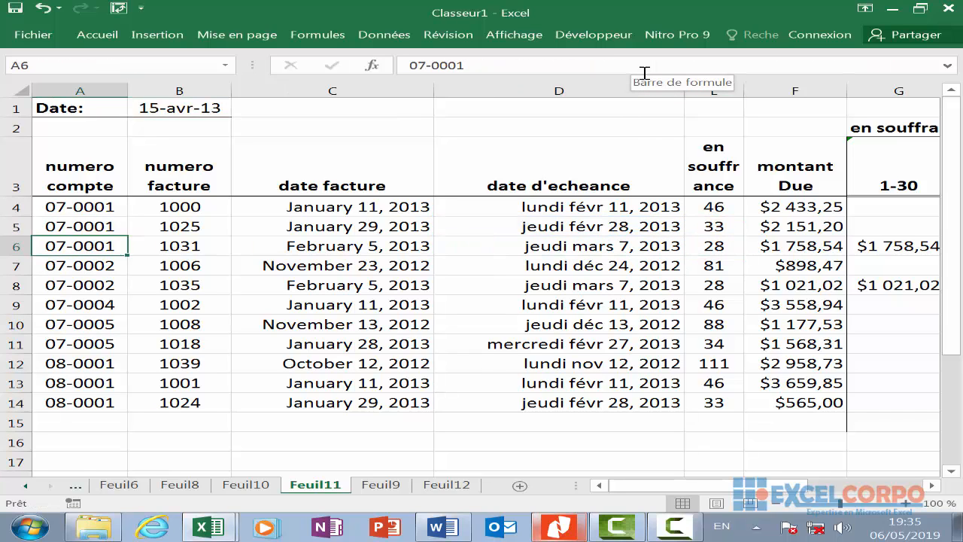
click(98, 86)
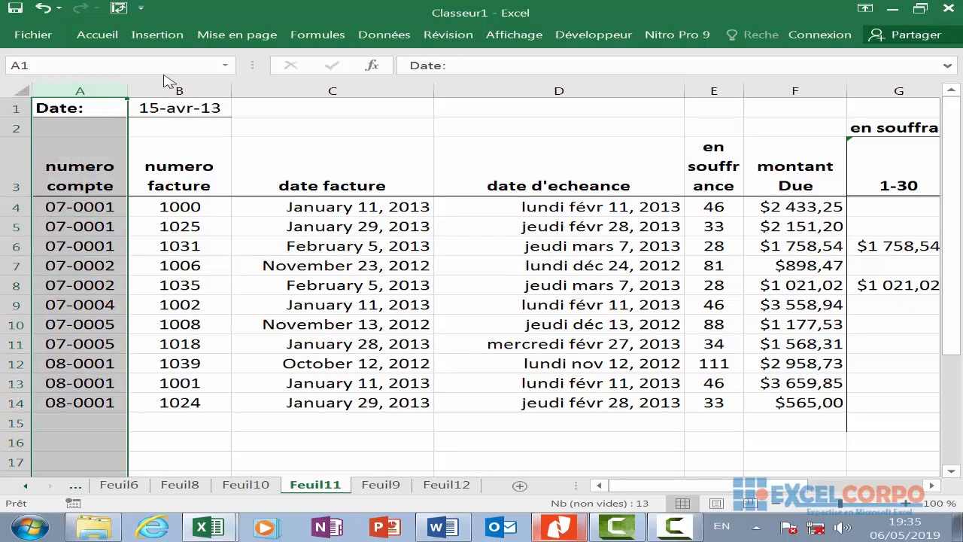
click(202, 89)
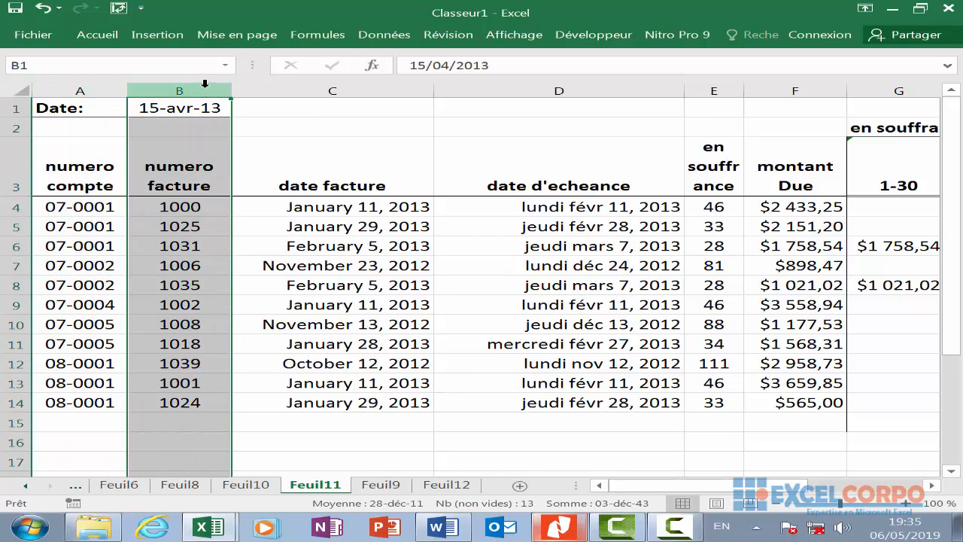
click(396, 88)
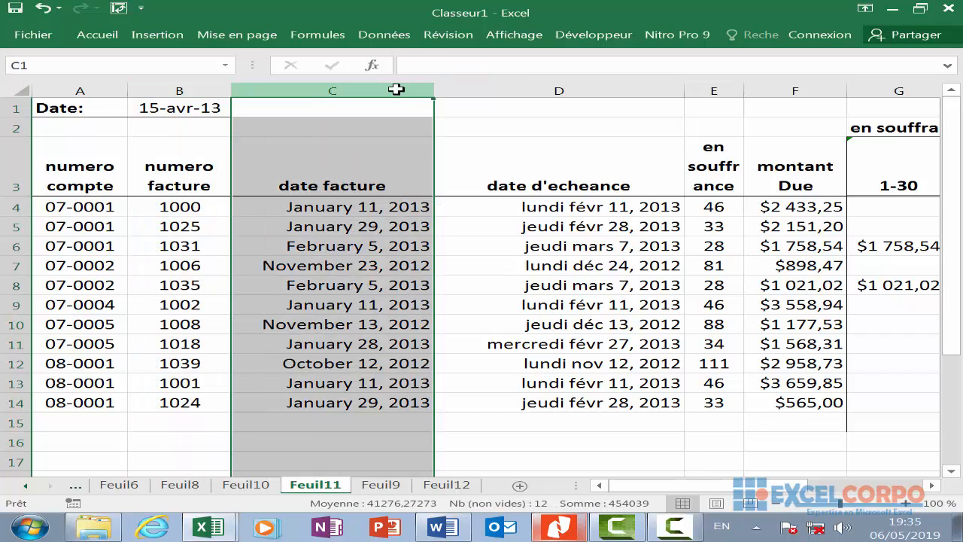
click(523, 89)
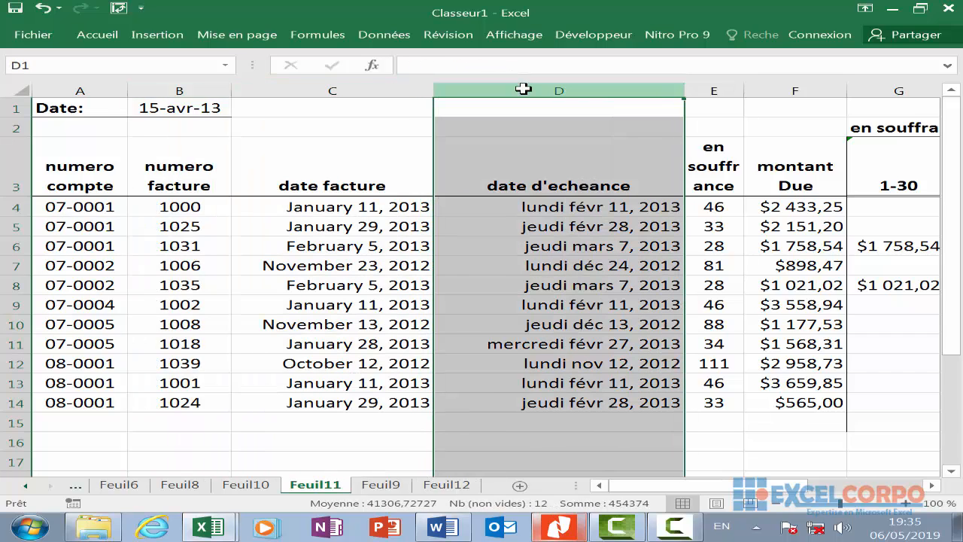
click(737, 88)
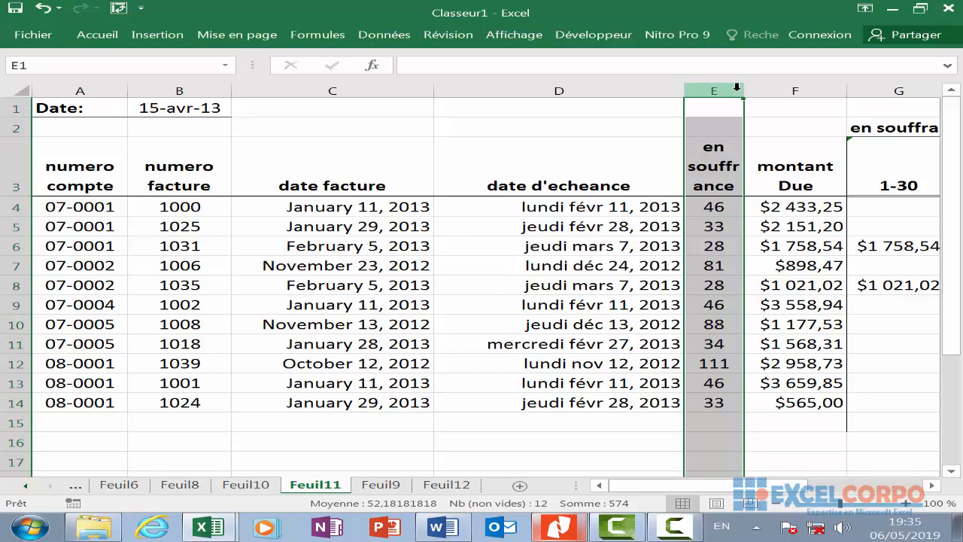
click(725, 221)
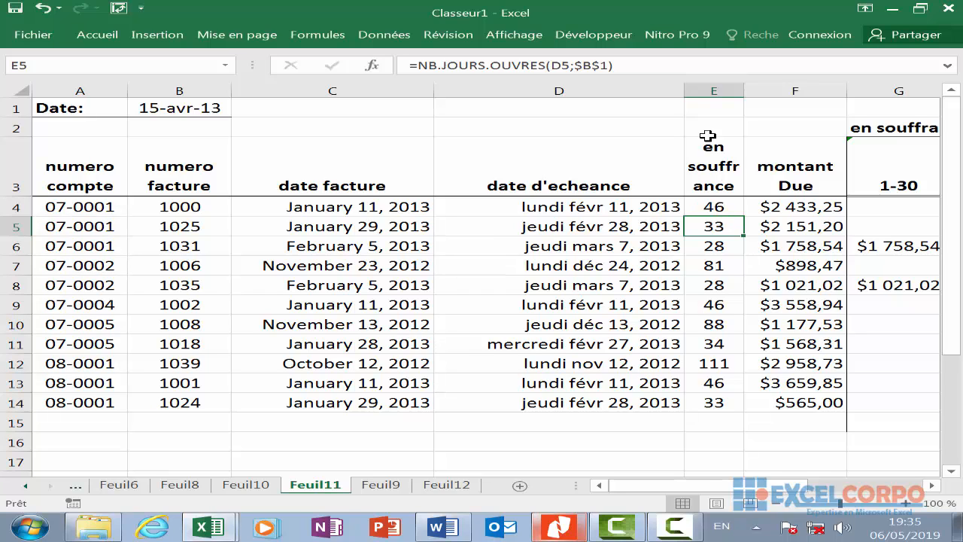
click(808, 85)
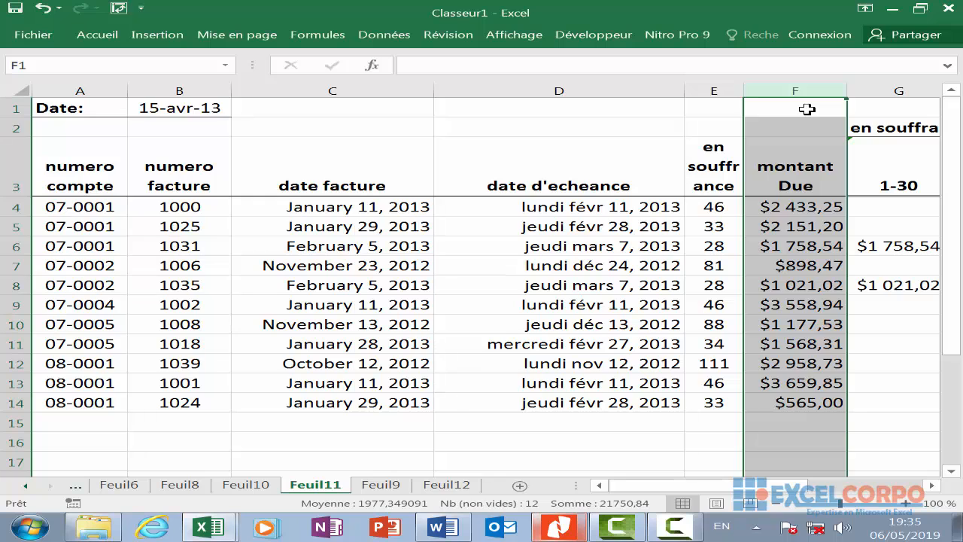
Review the overdue brackets in columns G to K, from 1-30 days to more than 120 days
key(Right)
key(Right)
key(Right)
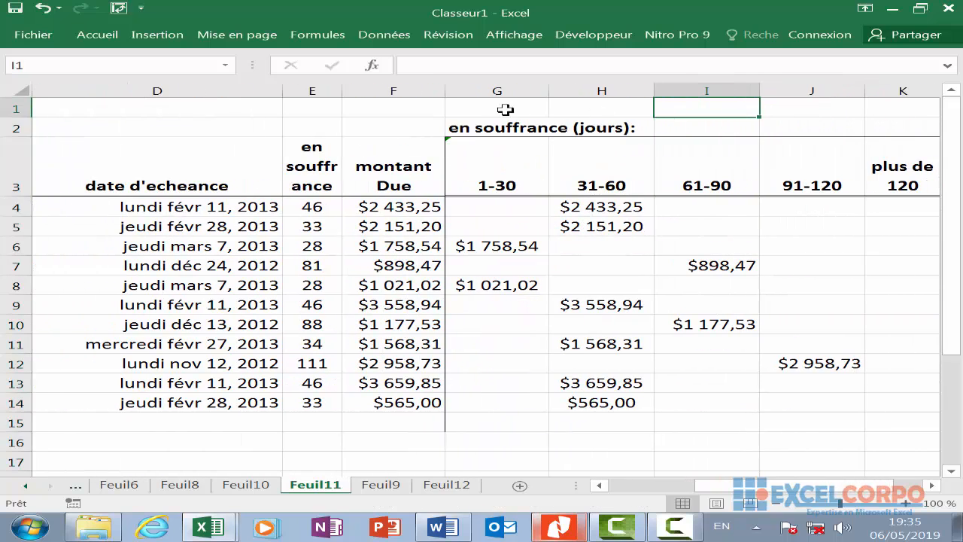
click(519, 87)
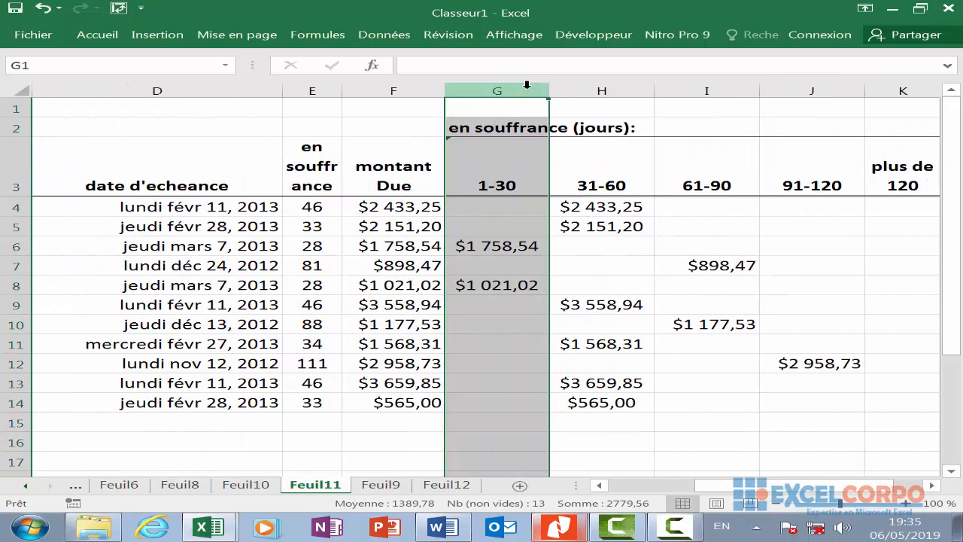
click(590, 84)
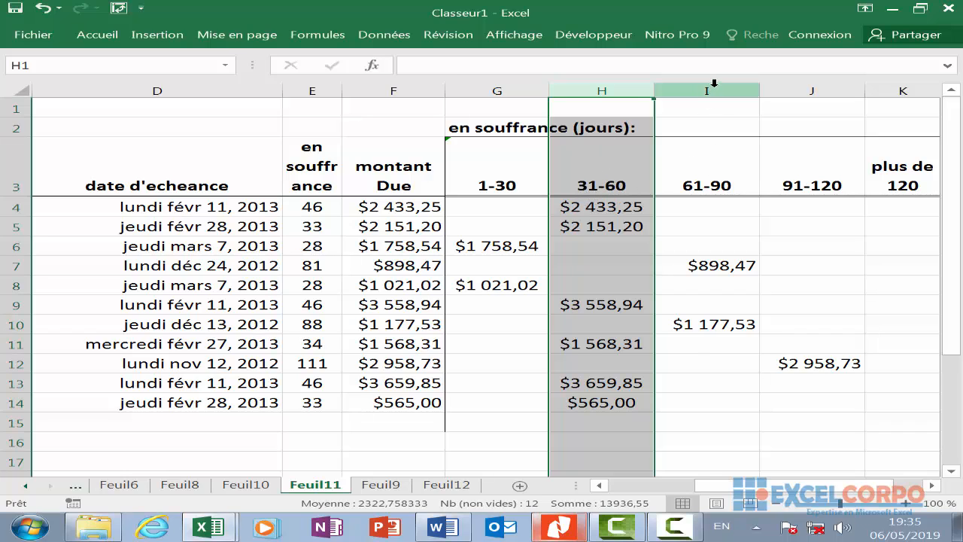
click(713, 87)
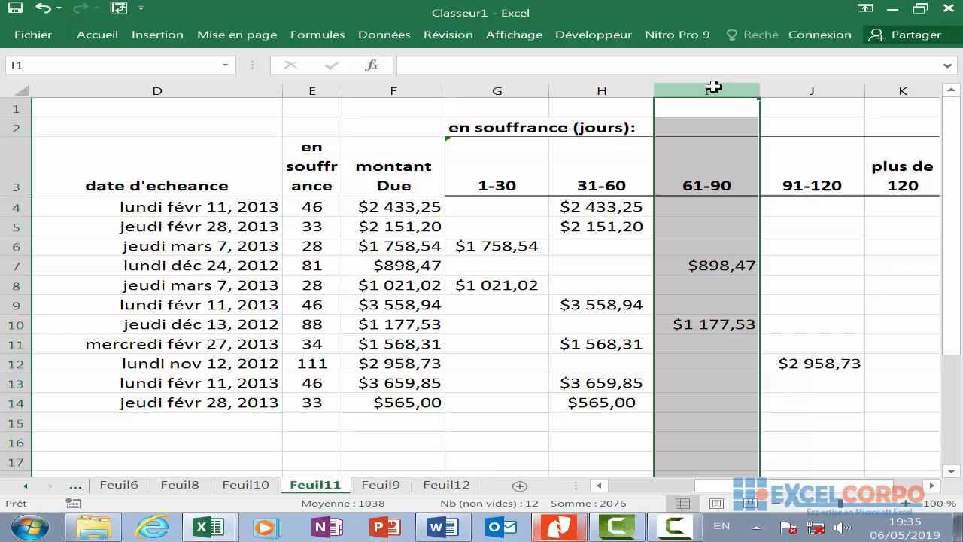
click(810, 91)
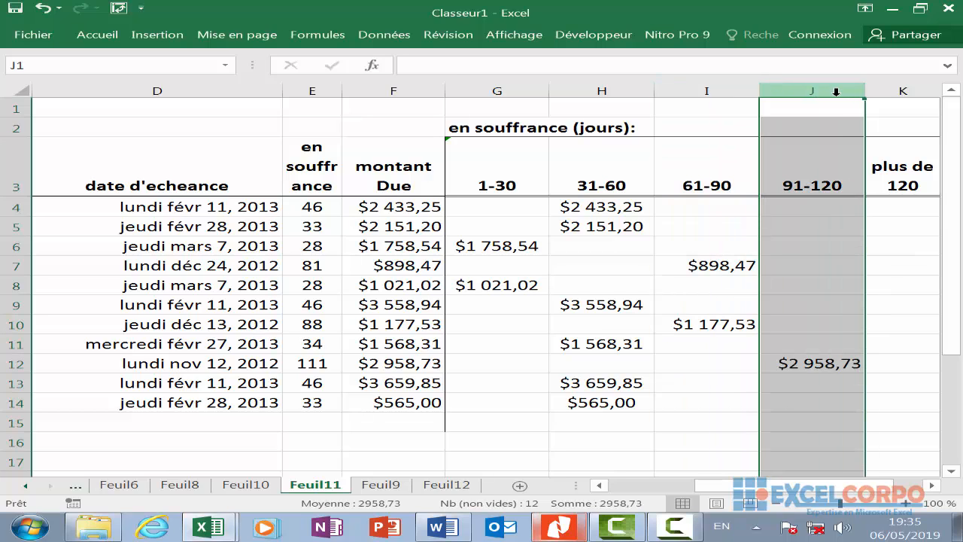
click(883, 88)
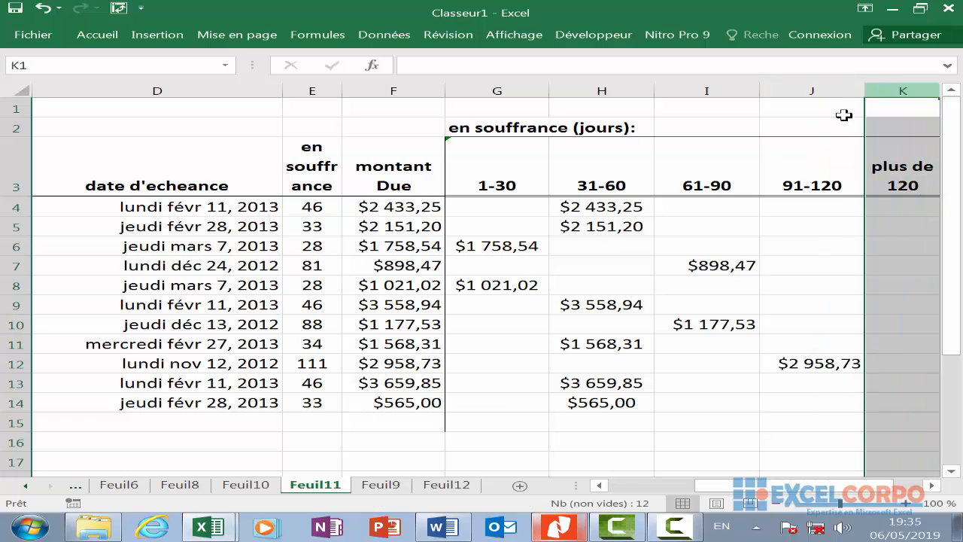
scroll(372, 340, down, 5)
scroll(376, 339, up, 5)
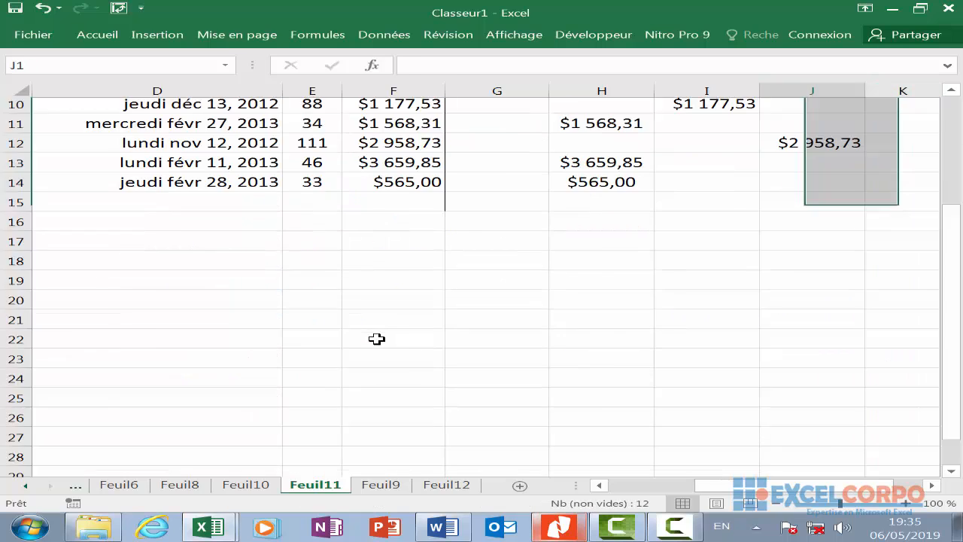
key(ctrl+Home)
scroll(372, 337, down, 7)
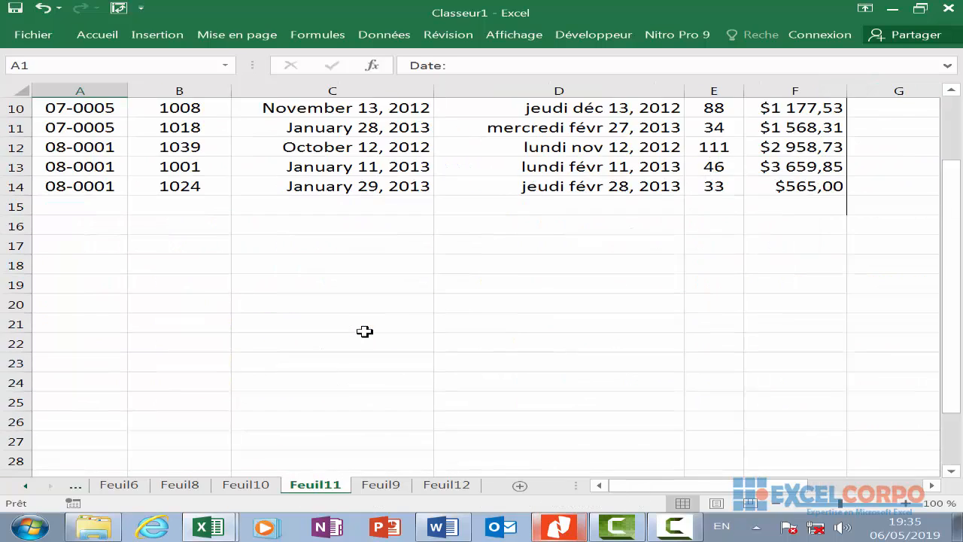
Examine the overdue-days formula in E5 and return to the account number in the same row
scroll(366, 331, up, 7)
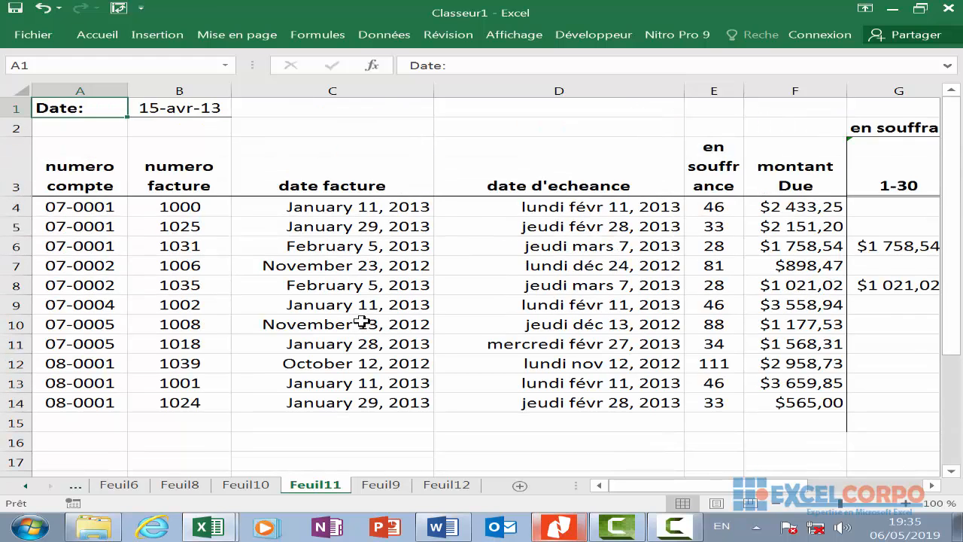
key(Down)
key(Down)
key(Down)
key(Down)
key(Right)
key(Right)
key(Right)
key(Right)
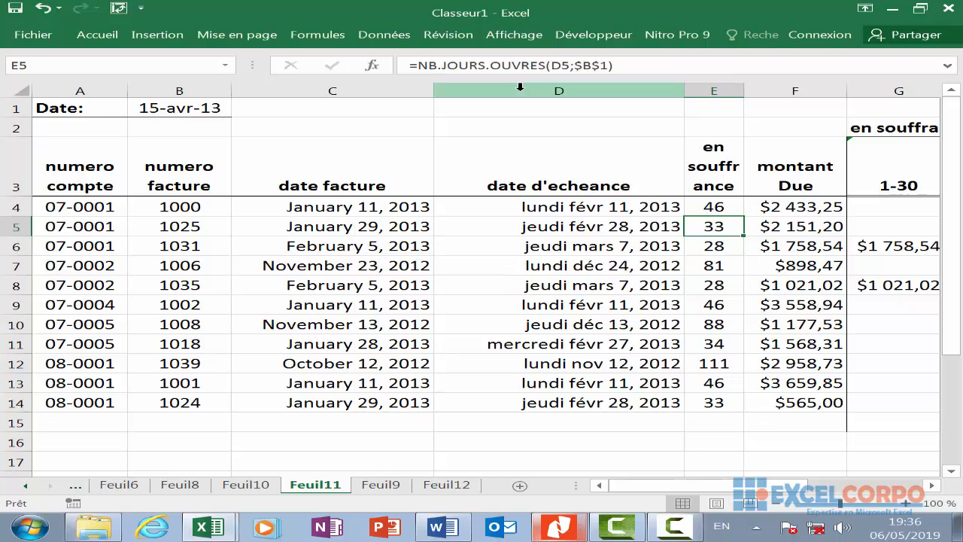
key(Home)
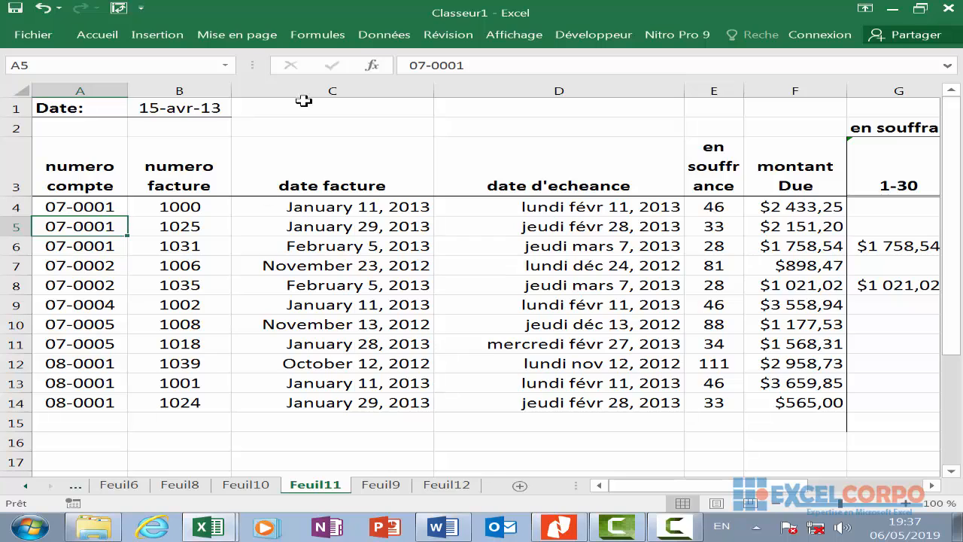
Browse the Date & Heure functions, comparing the FIN.MOIS, DATE and JOUR descriptions, and select JOURS360 to read its description
click(371, 65)
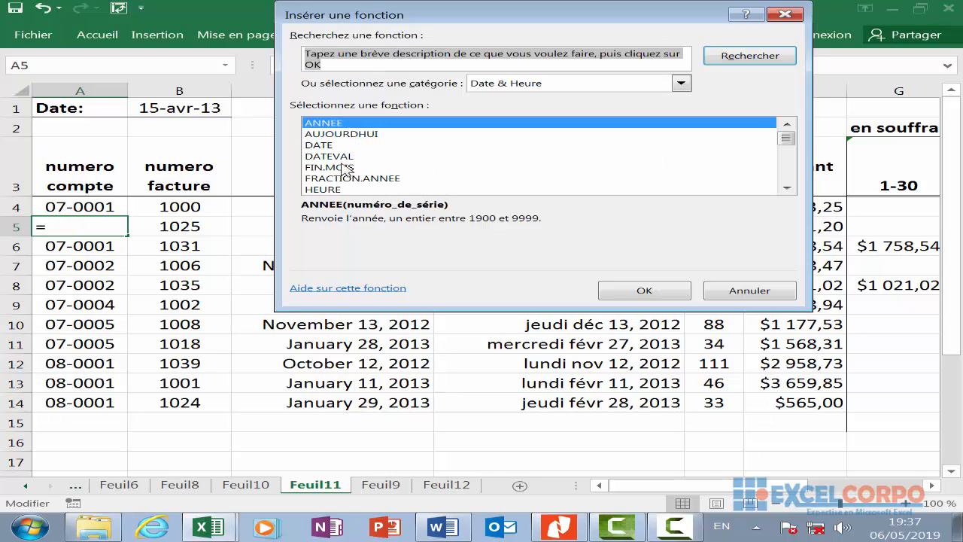
click(346, 167)
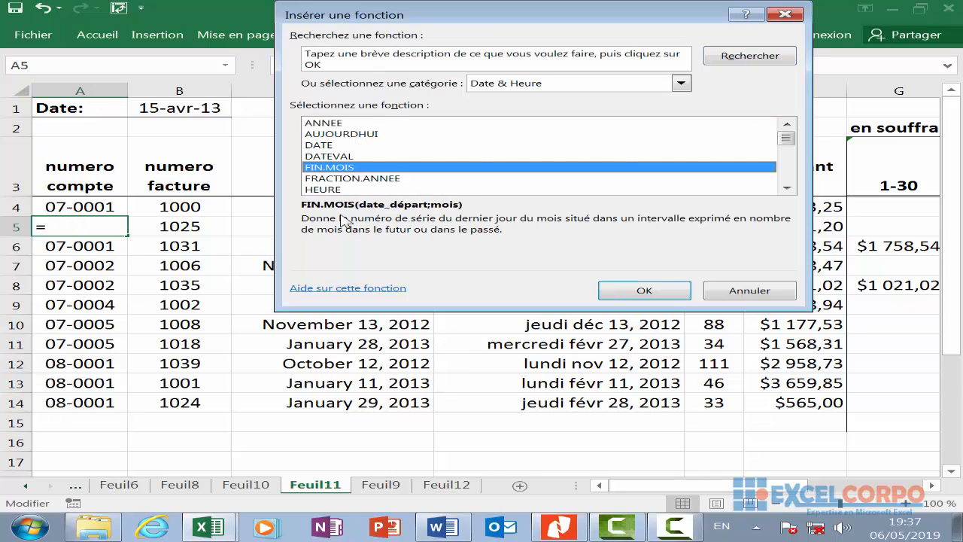
key(Up)
key(Up)
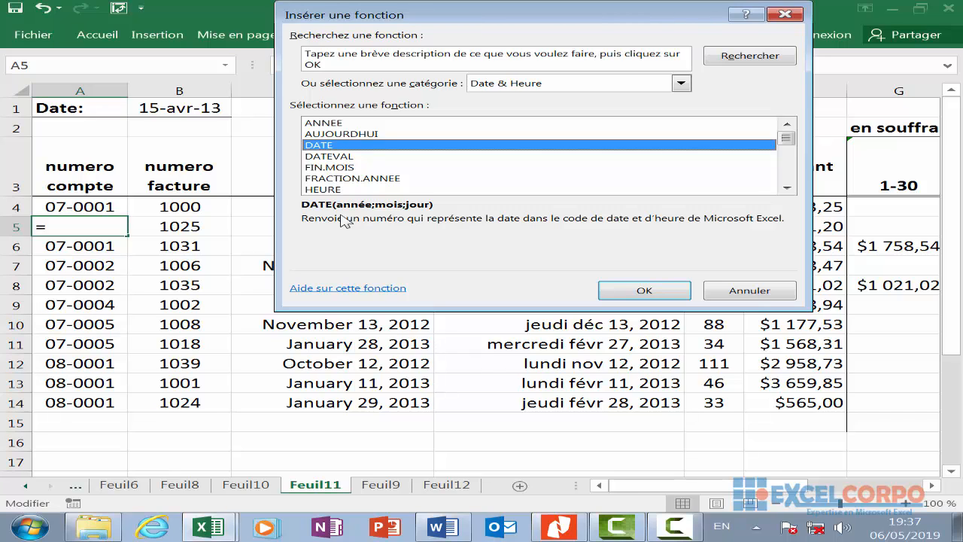
click(353, 170)
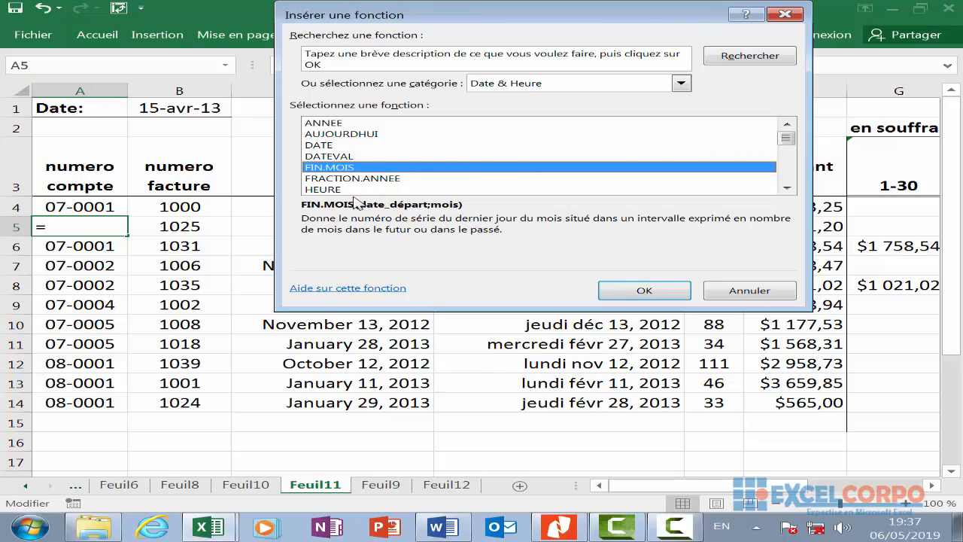
key(Down)
key(Down)
key(Down)
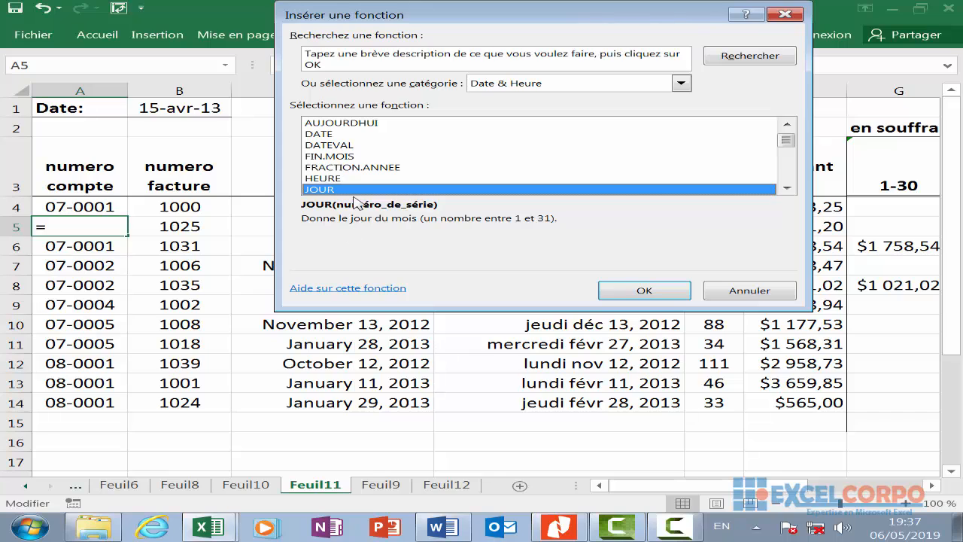
scroll(355, 191, down, 1)
click(354, 178)
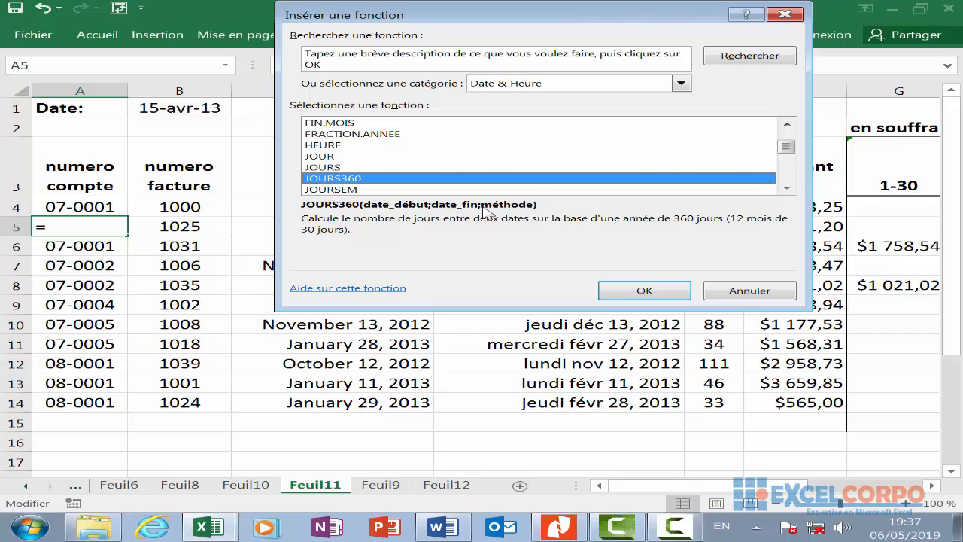
Examine the Date_début, Date_fin and Méthode arguments of JOURS360 and close the dialog without inserting the function
click(635, 290)
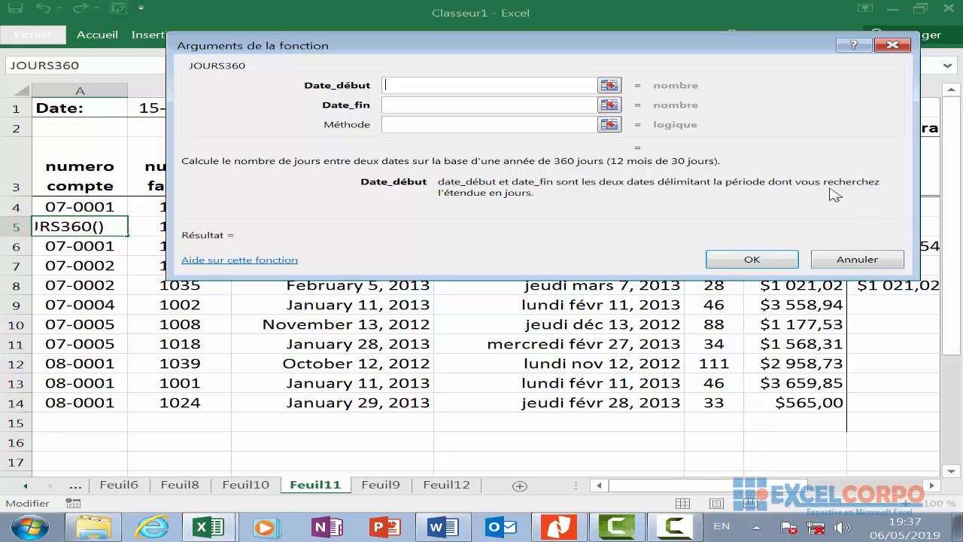
click(434, 110)
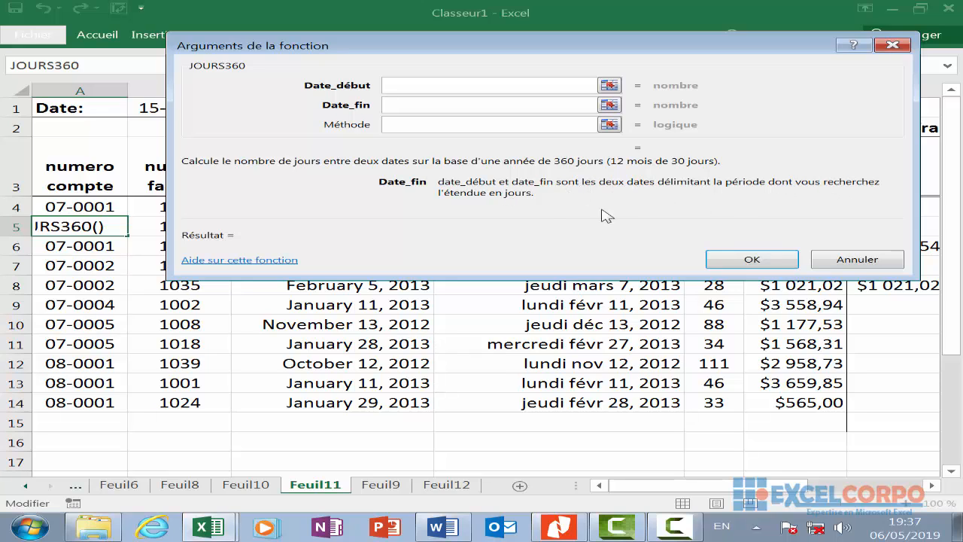
click(433, 125)
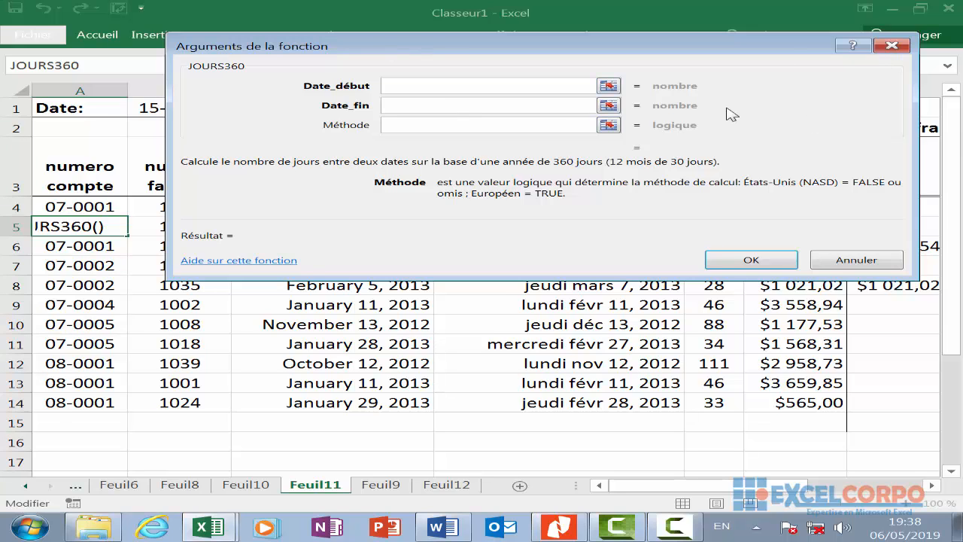
click(891, 45)
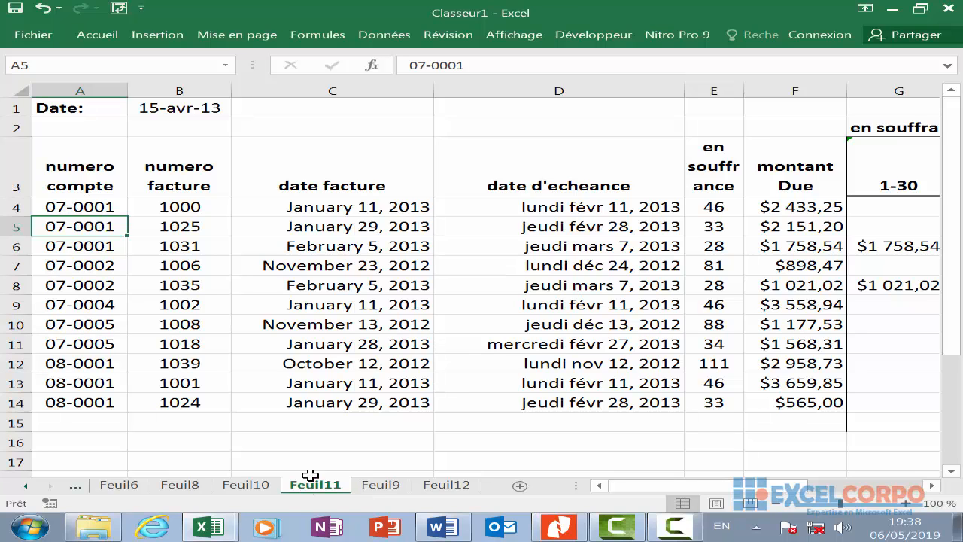
Start a JOURS360 formula in the empty cell C18 below the invoice table
scroll(359, 455, down, 2)
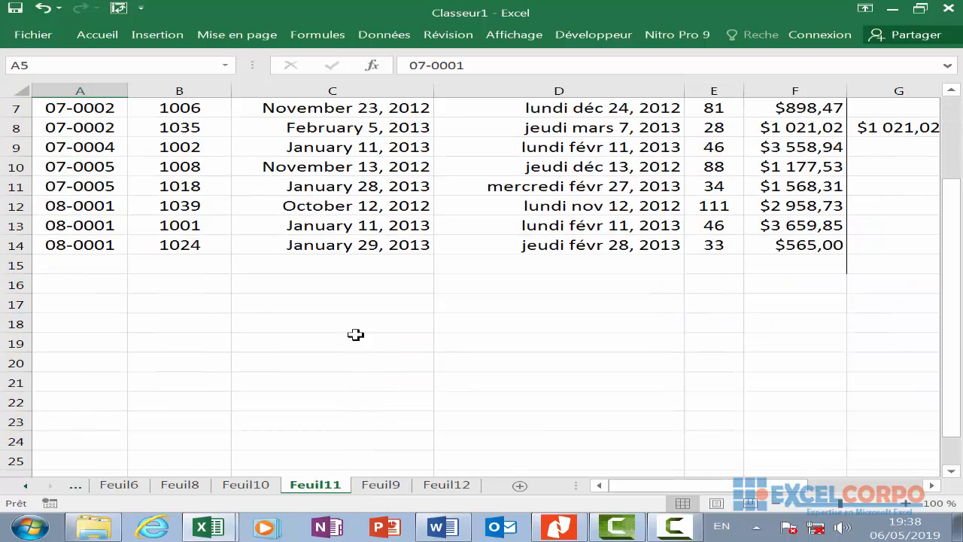
click(343, 317)
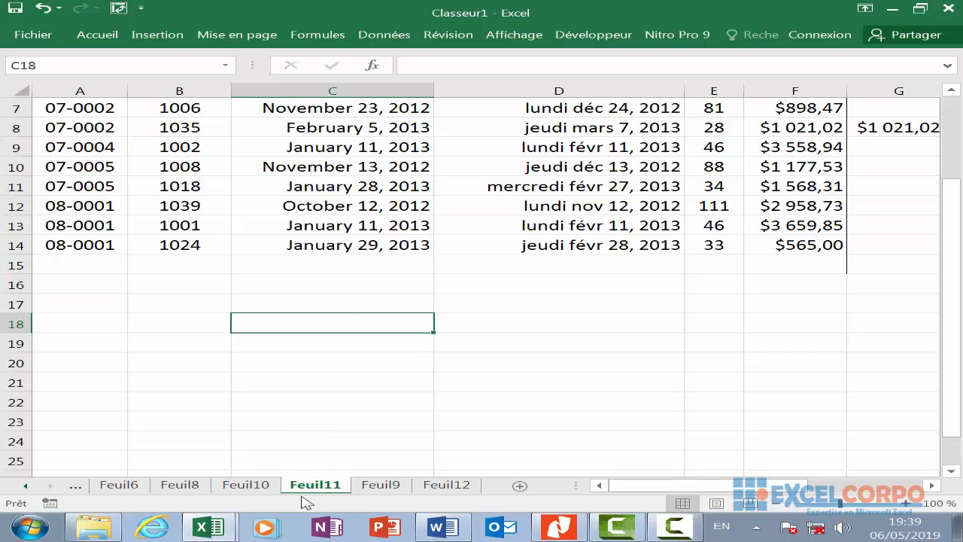
text(=j)
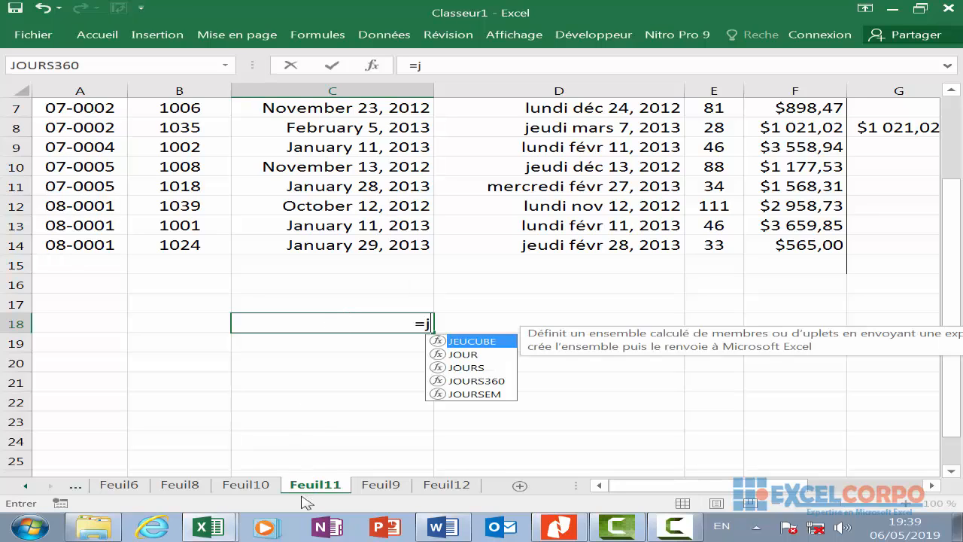
text(ou)
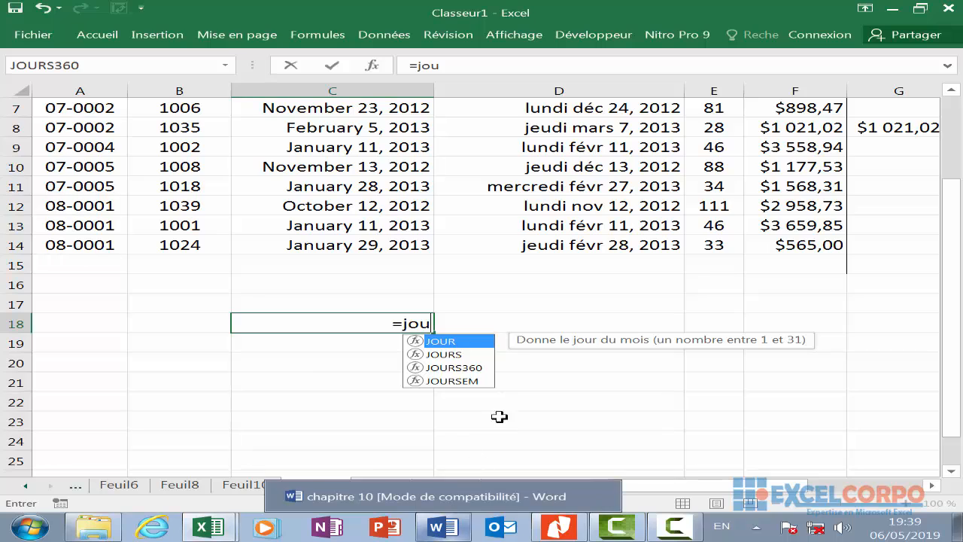
double_click(485, 368)
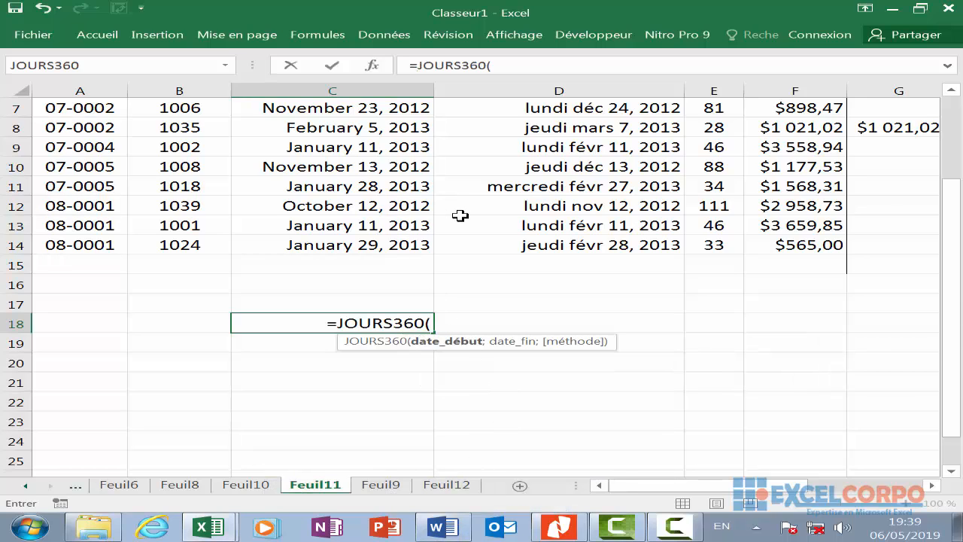
Complete the JOURS360 formula in C18 with B1 as the start date and D4 as the end date
scroll(624, 180, up, 2)
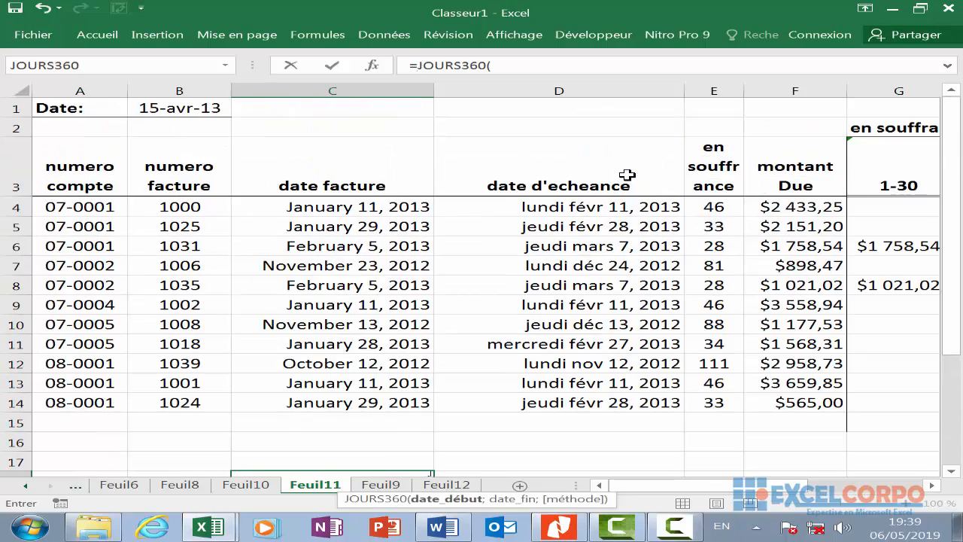
scroll(625, 183, down, 2)
scroll(625, 183, up, 2)
click(154, 109)
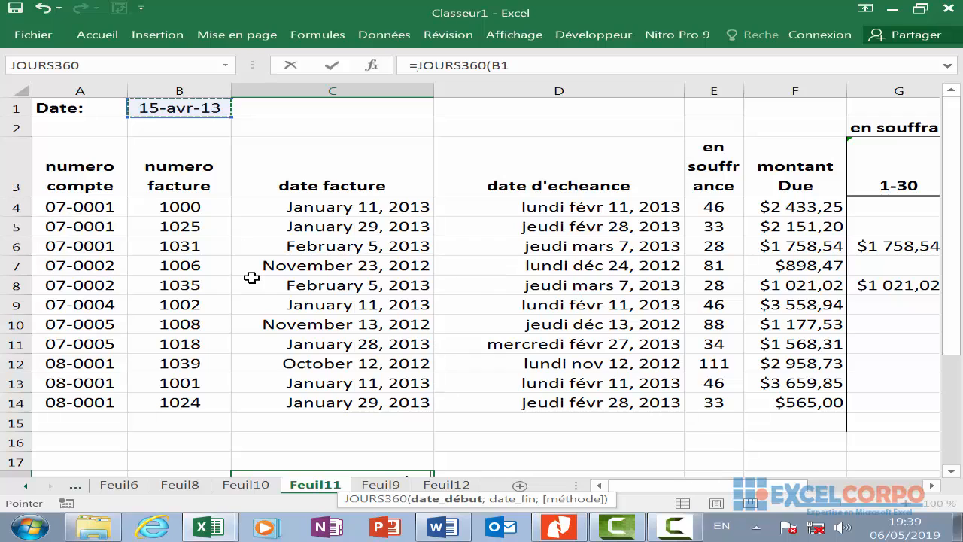
text(;)
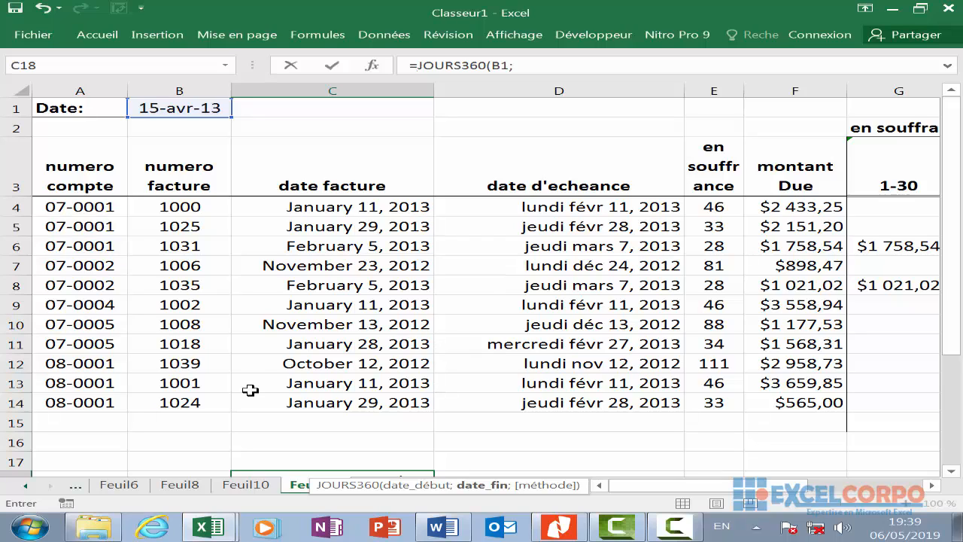
click(594, 210)
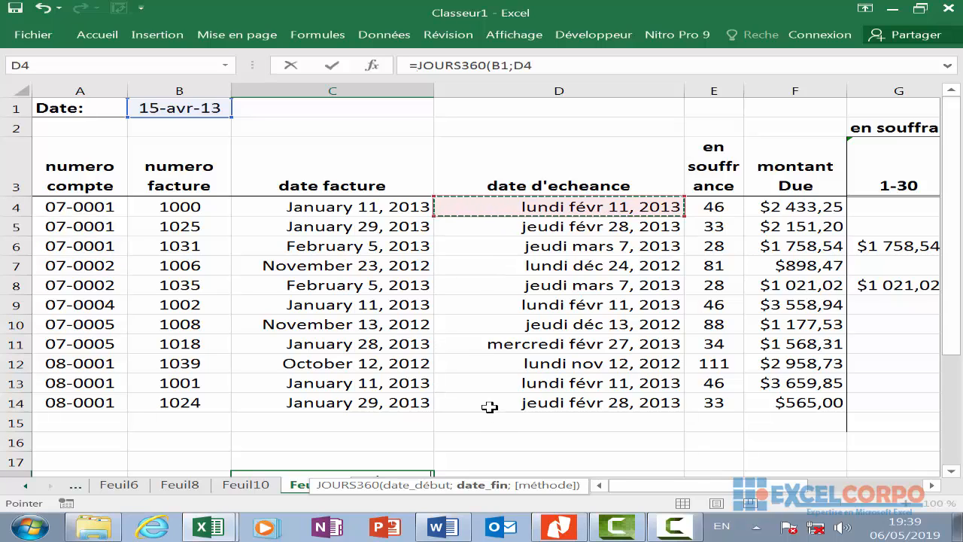
text())
key(Return)
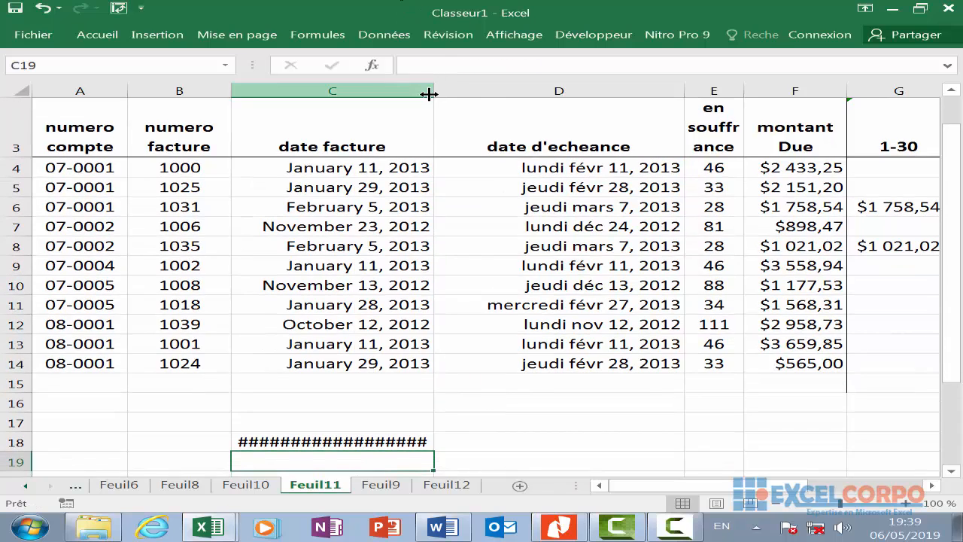
Widen column C and format cell C18 as a date of type 14/03/12
drag(434, 95, 475, 91)
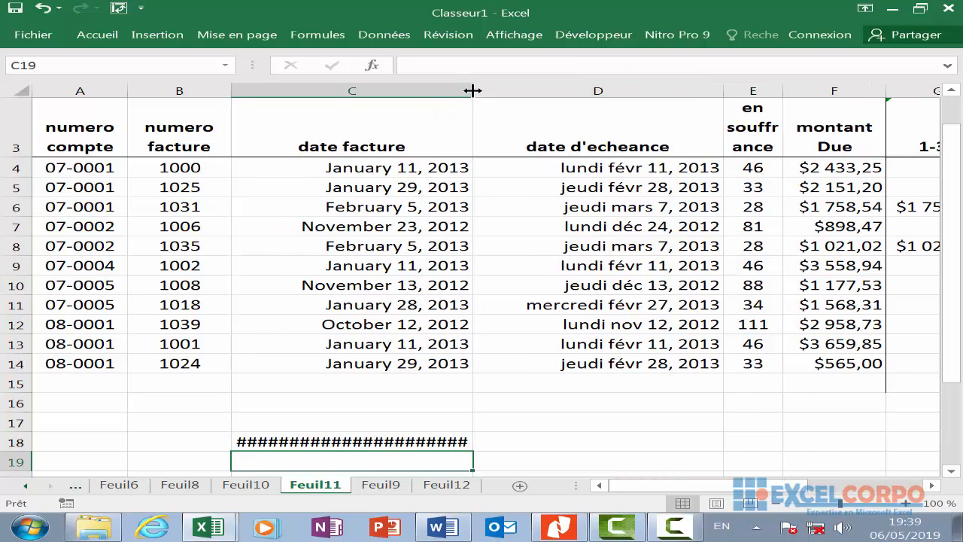
double_click(469, 92)
click(468, 442)
right_click(469, 441)
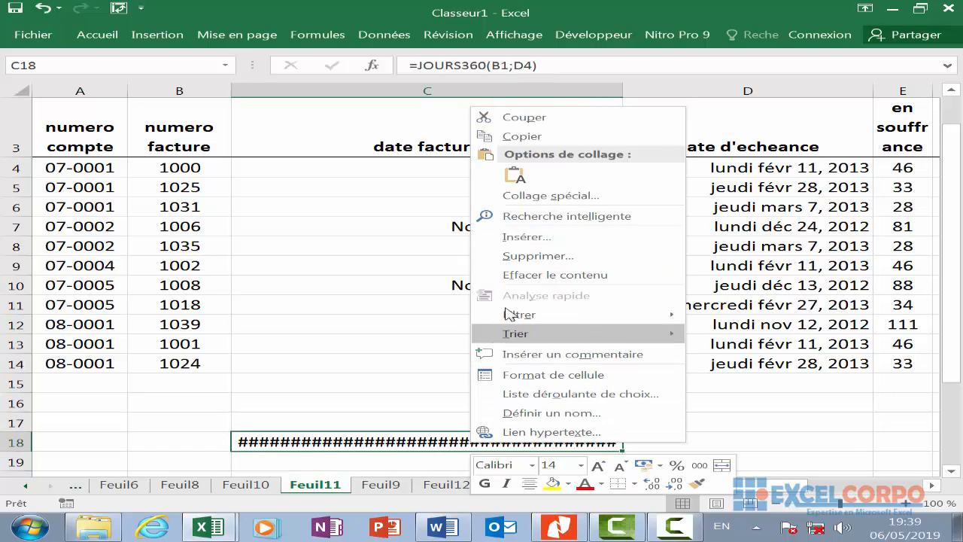
click(553, 374)
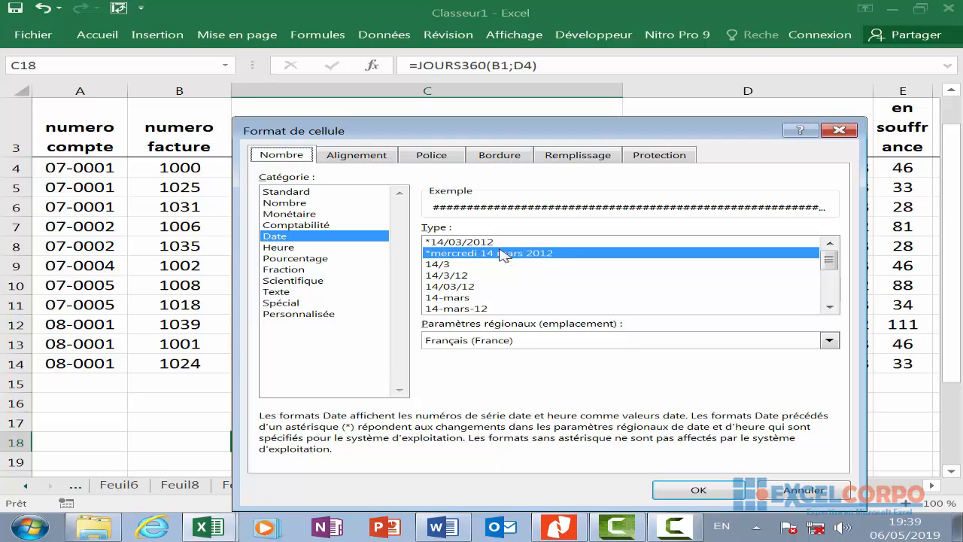
click(460, 286)
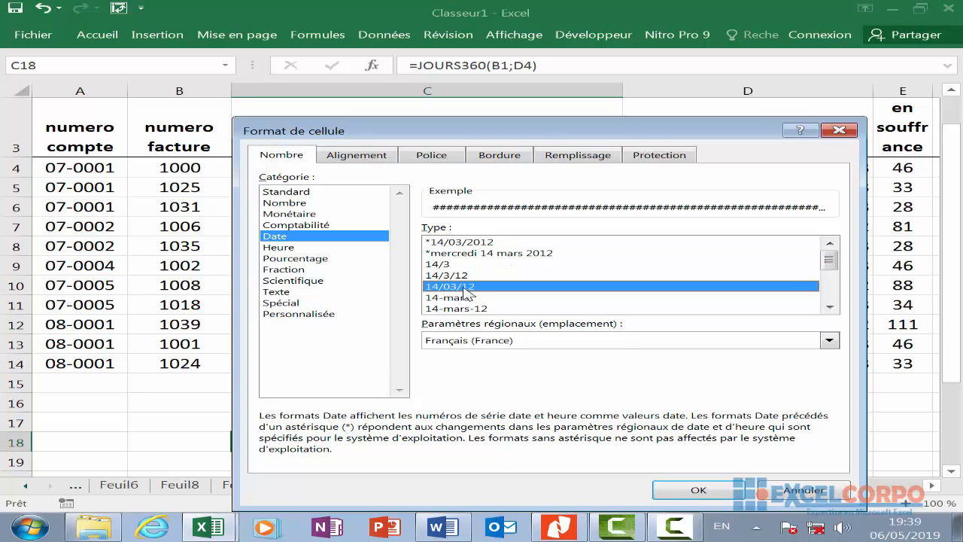
click(719, 497)
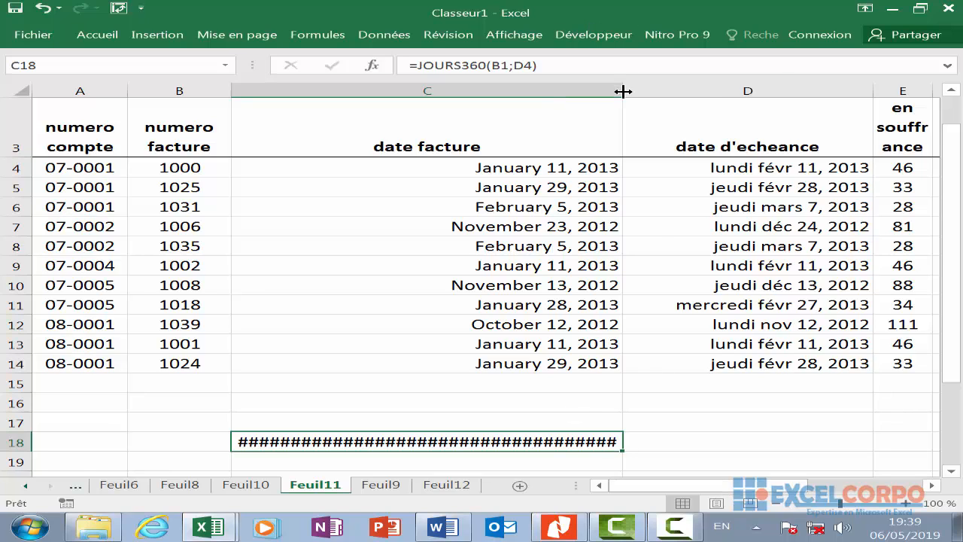
drag(622, 90, 708, 91)
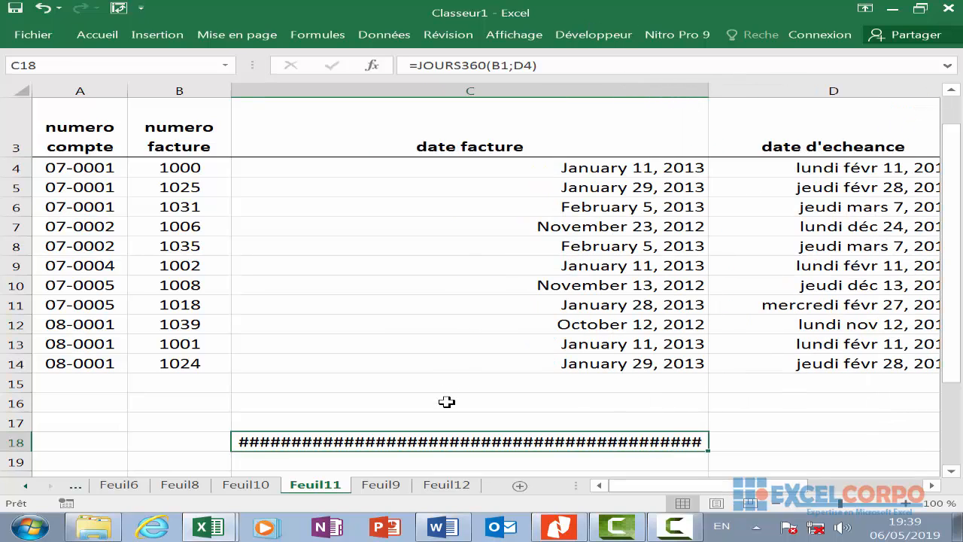
Clear the B1 and D4 arguments from the JOURS360 formula in cell C18
double_click(425, 440)
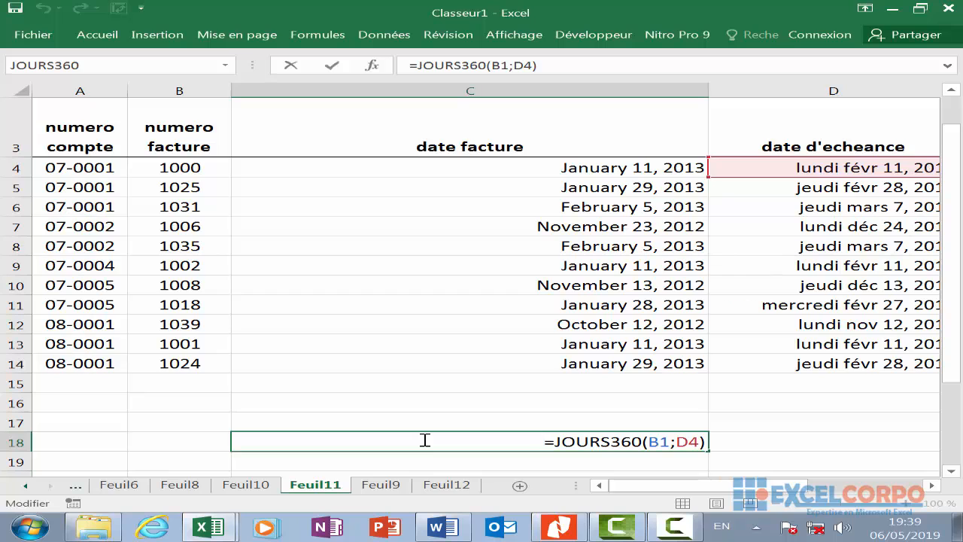
click(677, 527)
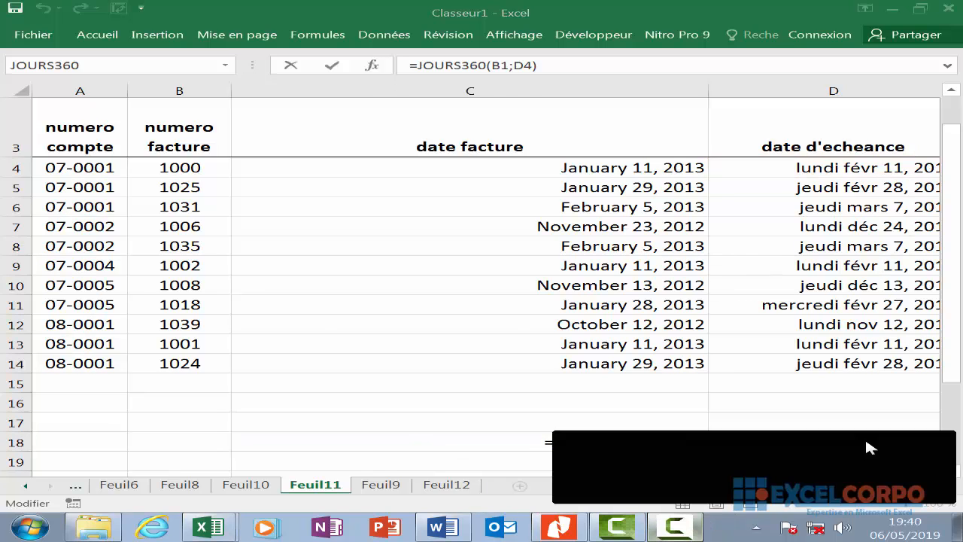
click(882, 468)
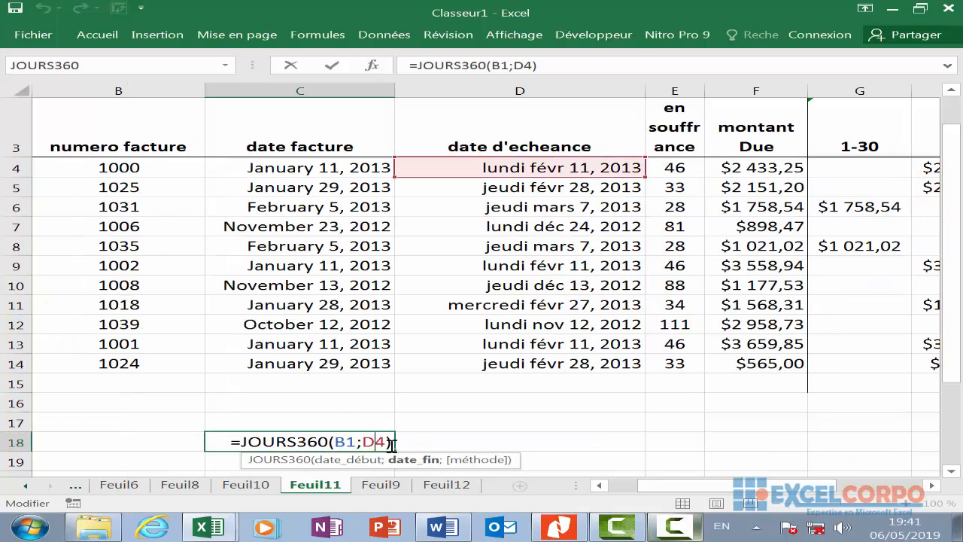
key(BackSpace)
key(BackSpace)
key(BackSpace)
key(BackSpace)
key(BackSpace)
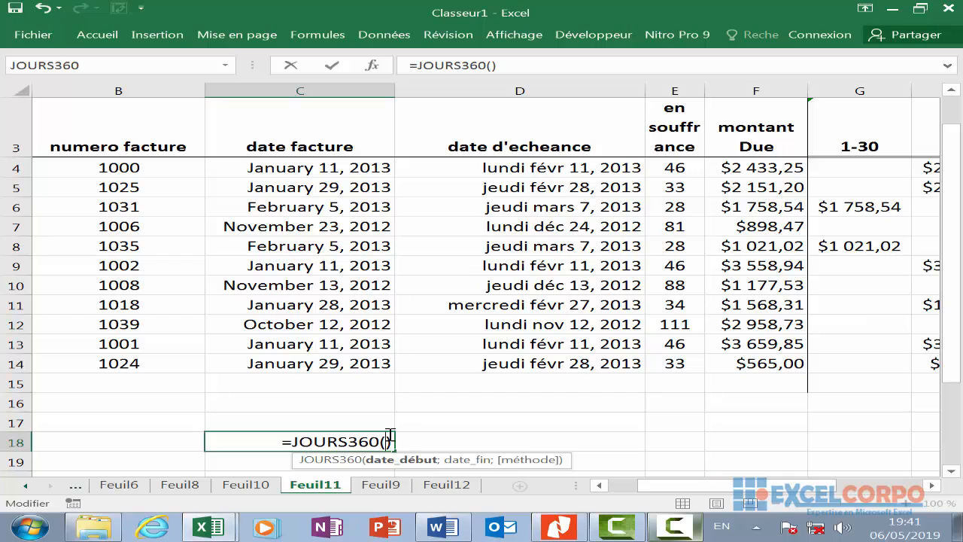
Enter "30/03/2011" as the quoted start date of the JOURS360 formula in C18
text(")
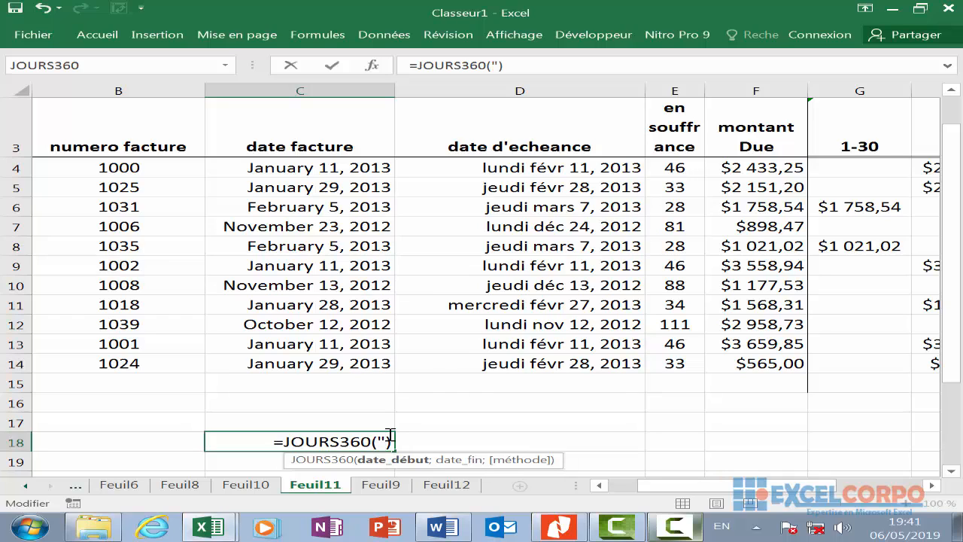
text(30)
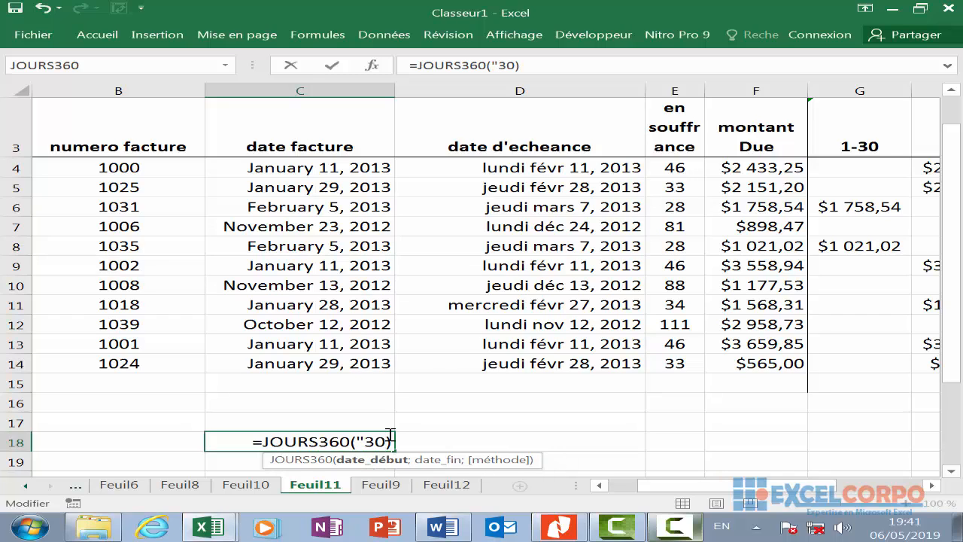
text(/)
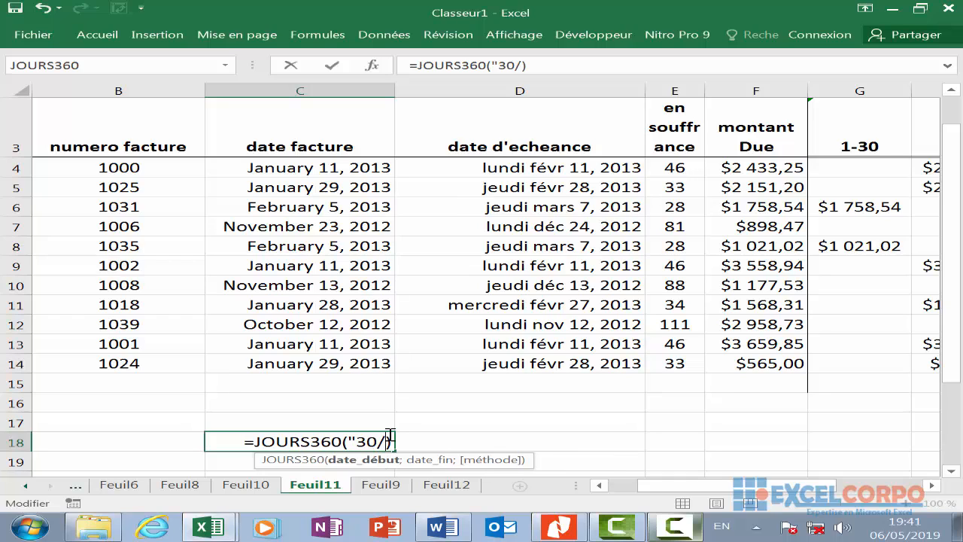
text(03)
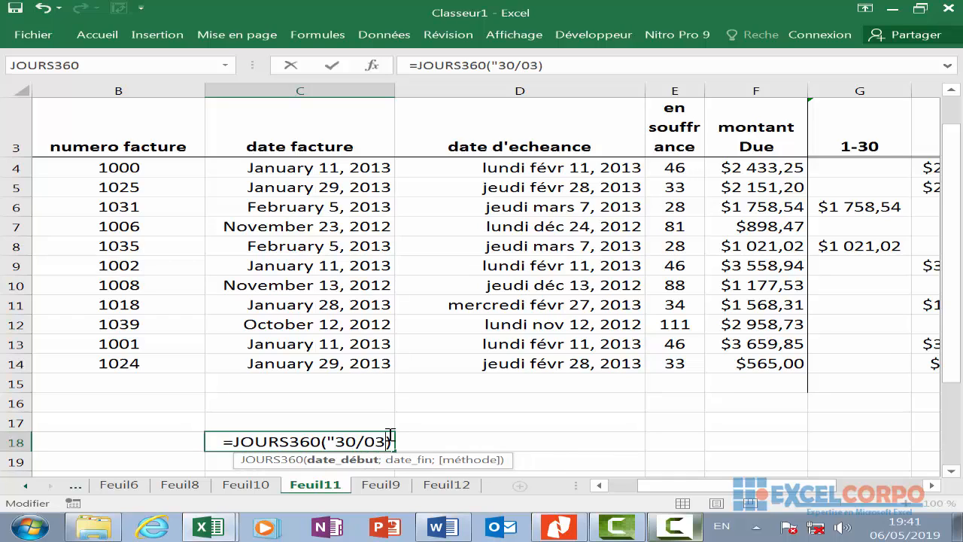
text(/)
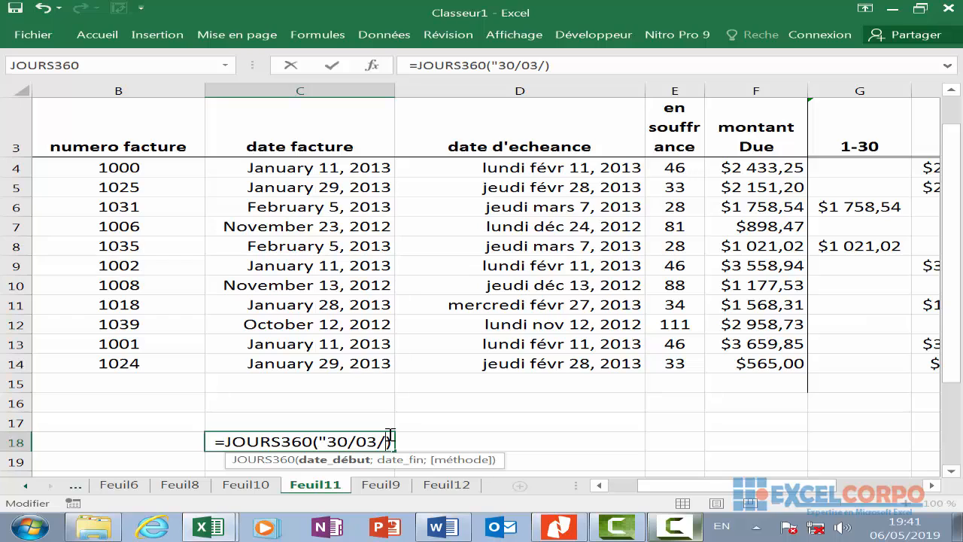
text(2-)
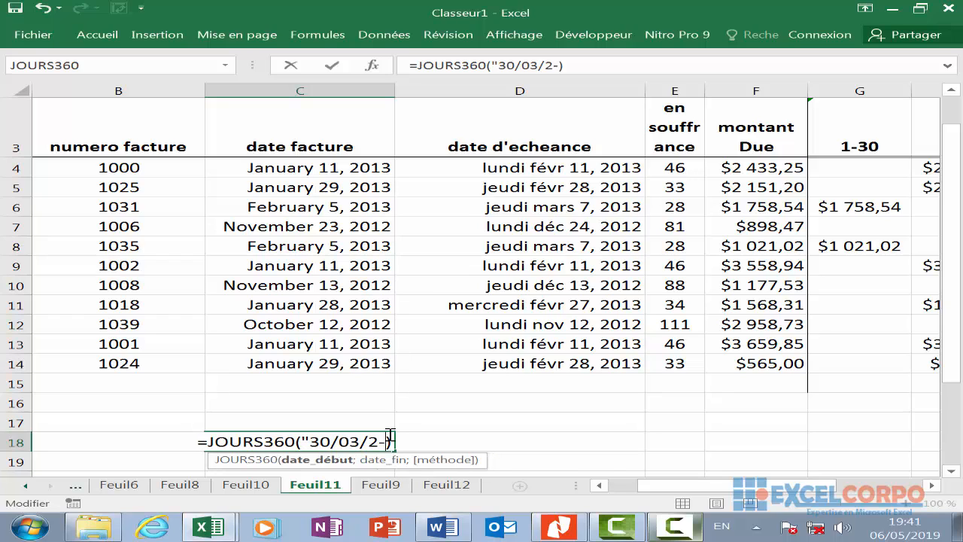
key(BackSpace)
text(011)
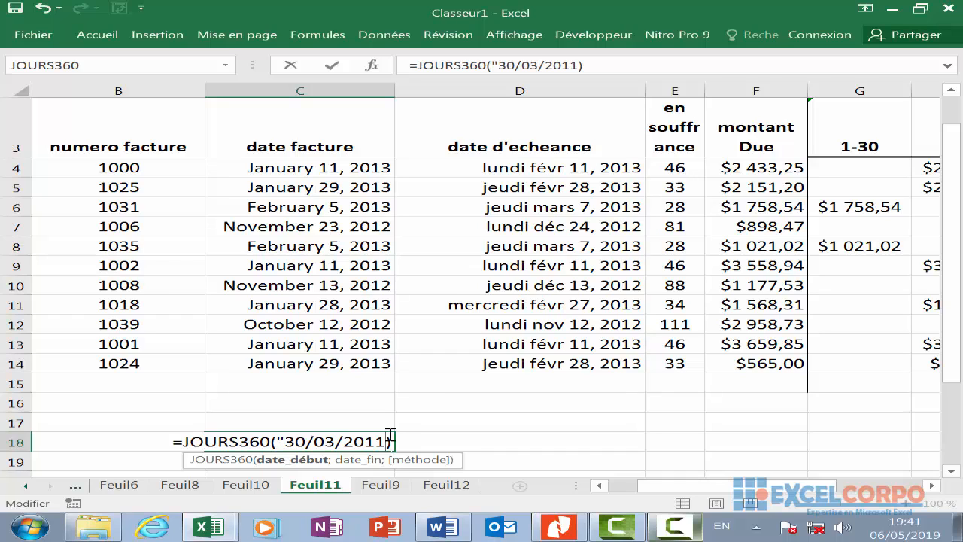
text(";)
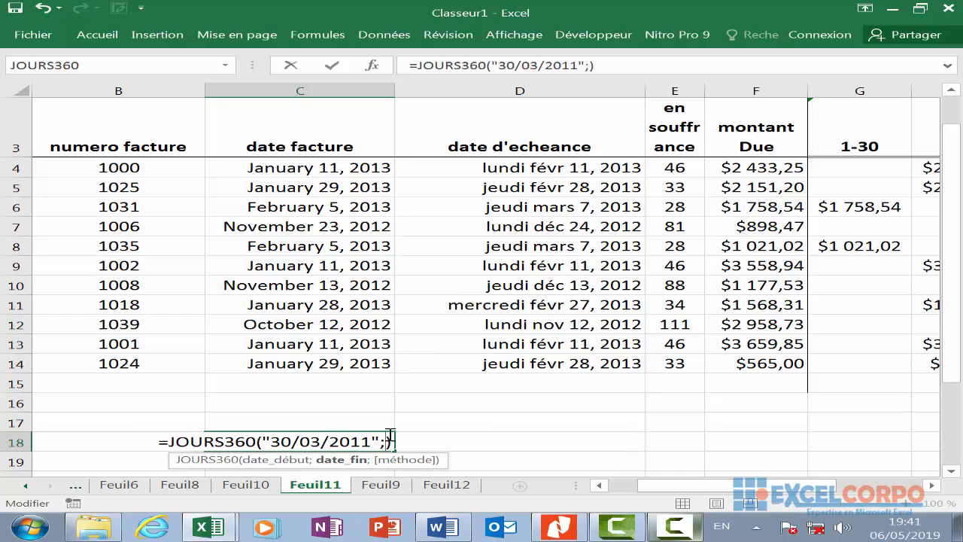
Complete the JOURS360 formula in C18 with "01/04/2011" as the quoted end date
text(")
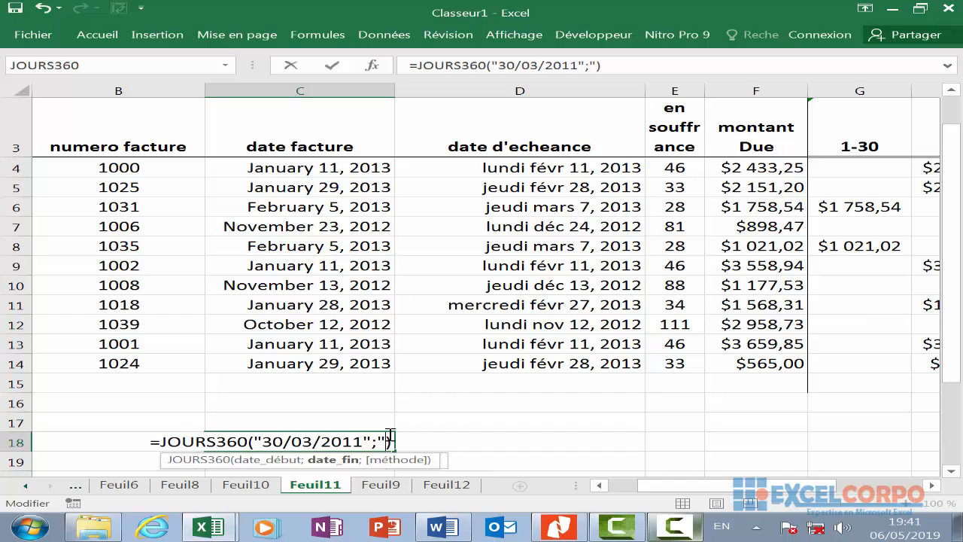
text(01)
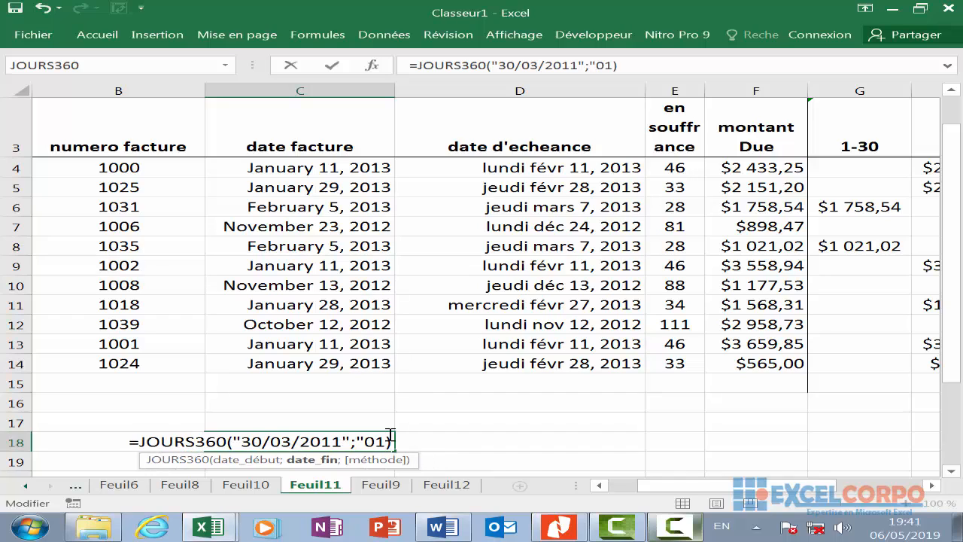
text(/)
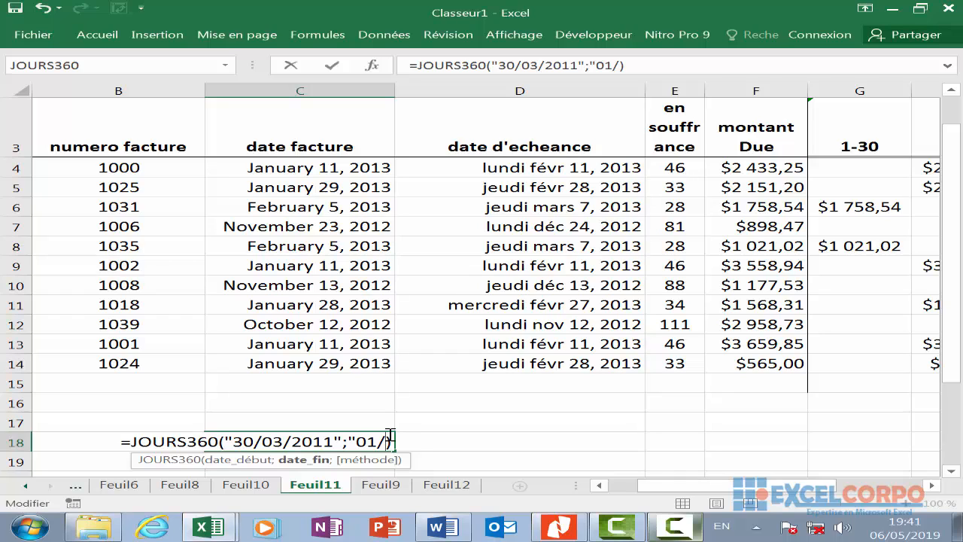
text(0)
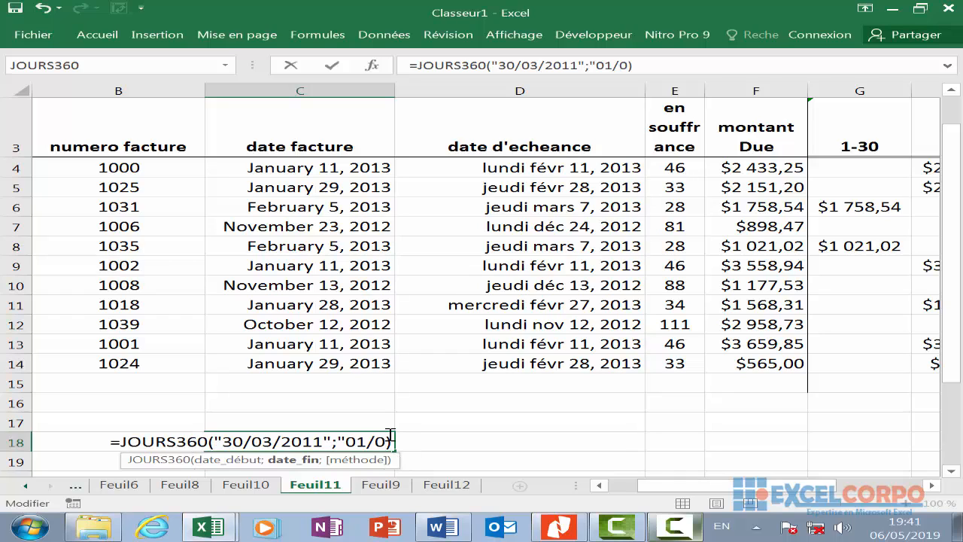
text(4/)
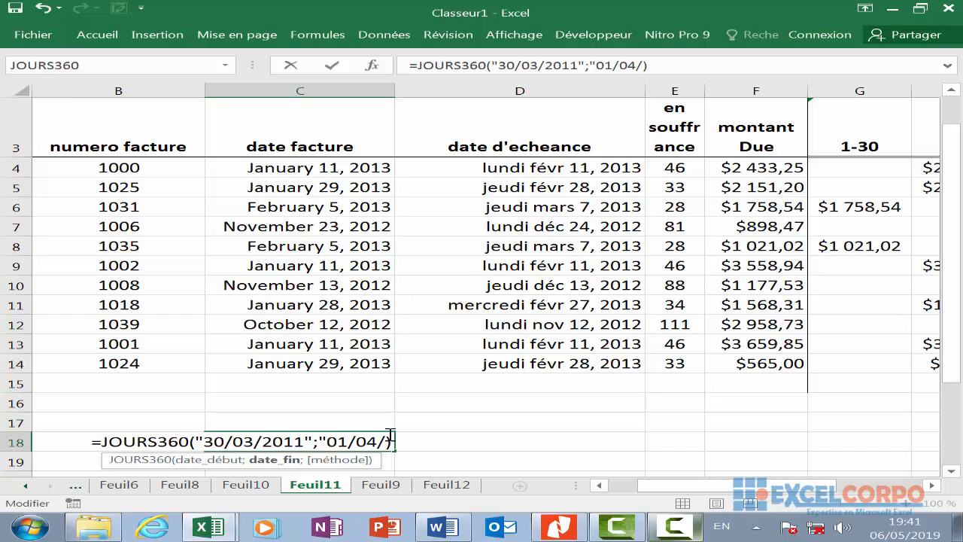
text(2011)
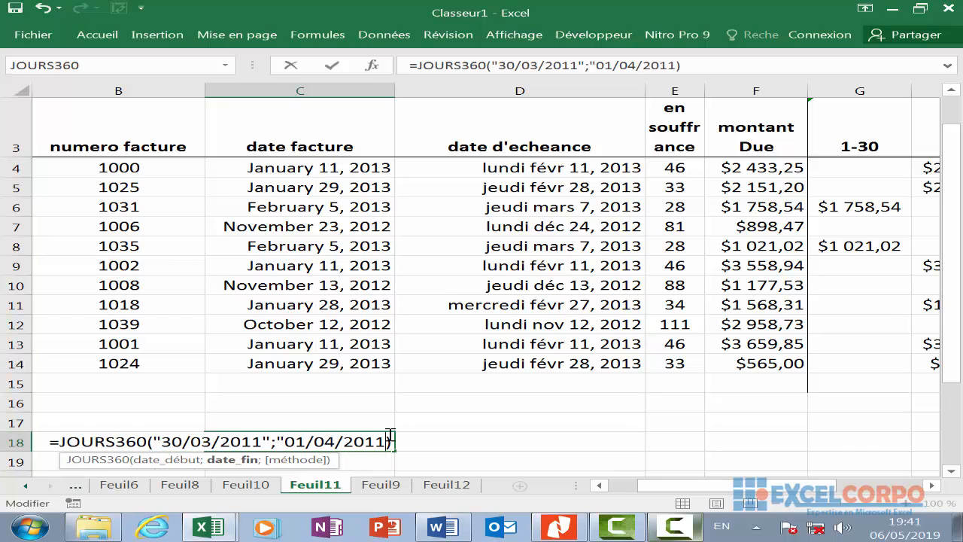
text(")
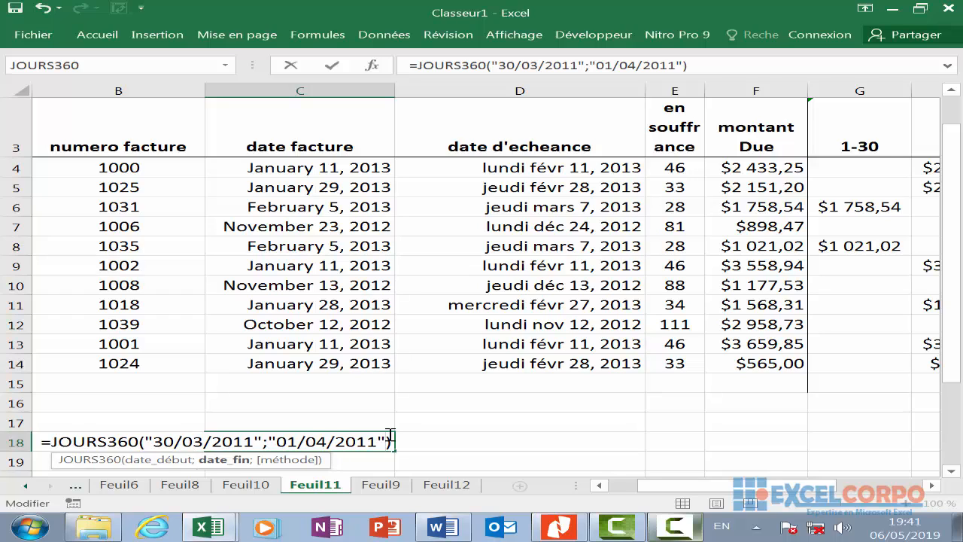
key(Return)
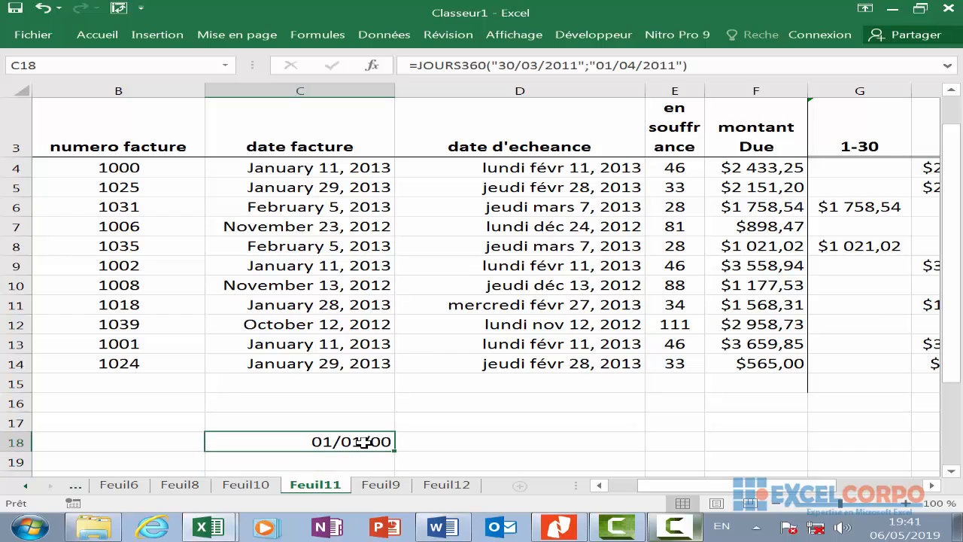
Format cell C18 as a number using the Nombre category with two decimals
click(362, 441)
right_click(363, 442)
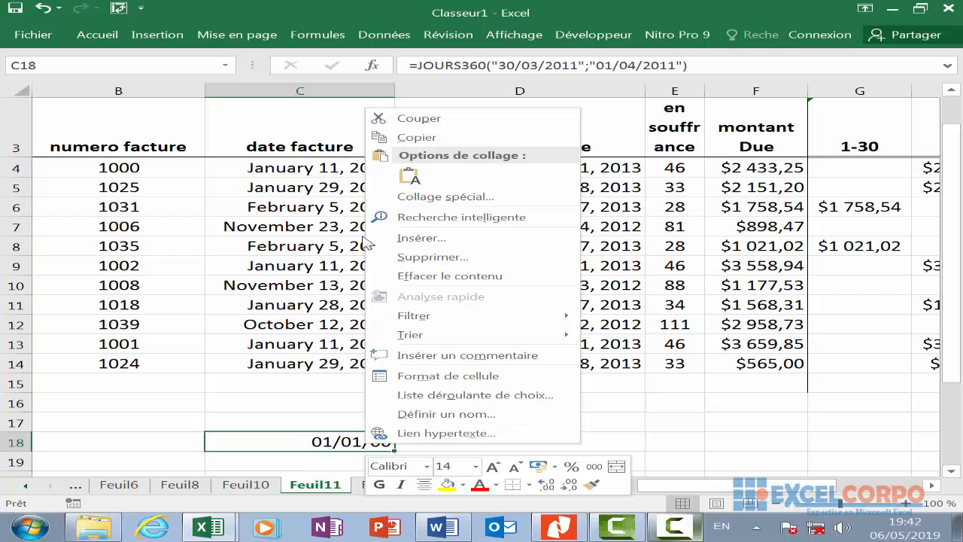
click(452, 382)
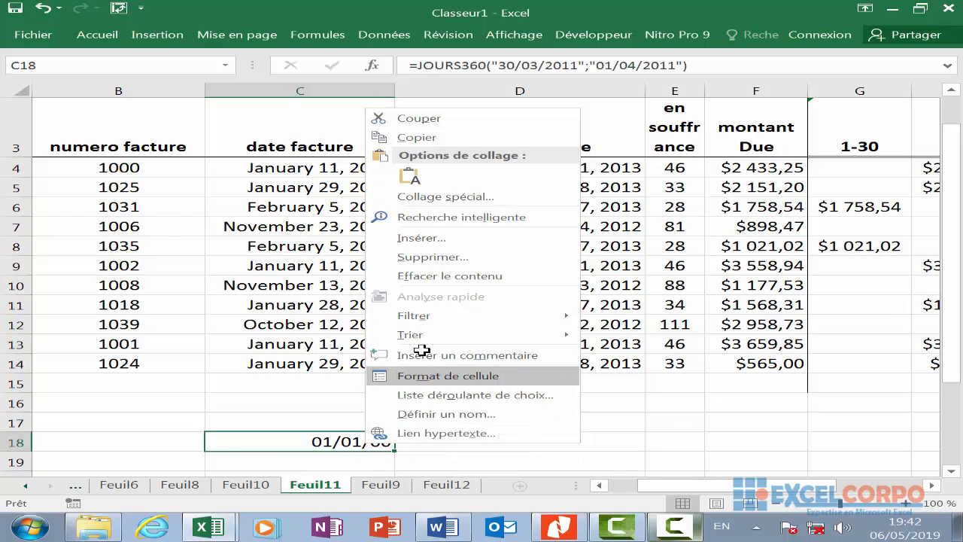
click(222, 205)
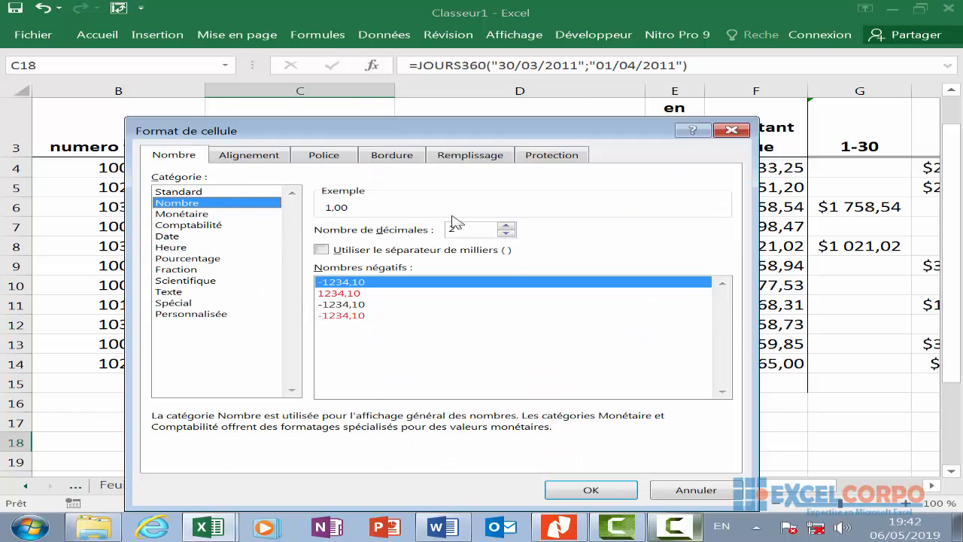
click(594, 489)
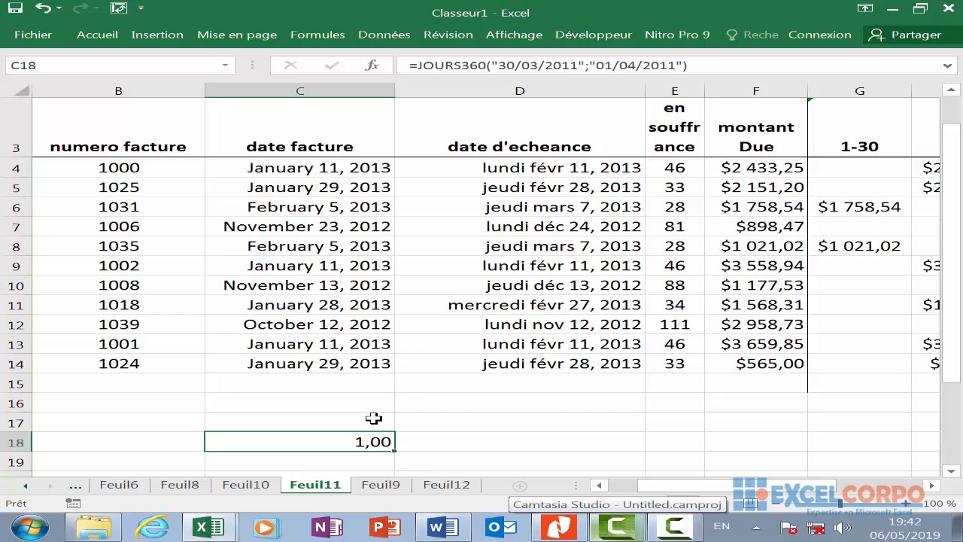
Review the function arguments of the JOURS360 formula in C18 and close the dialog without changes
scroll(374, 418, down, 4)
scroll(374, 419, up, 2)
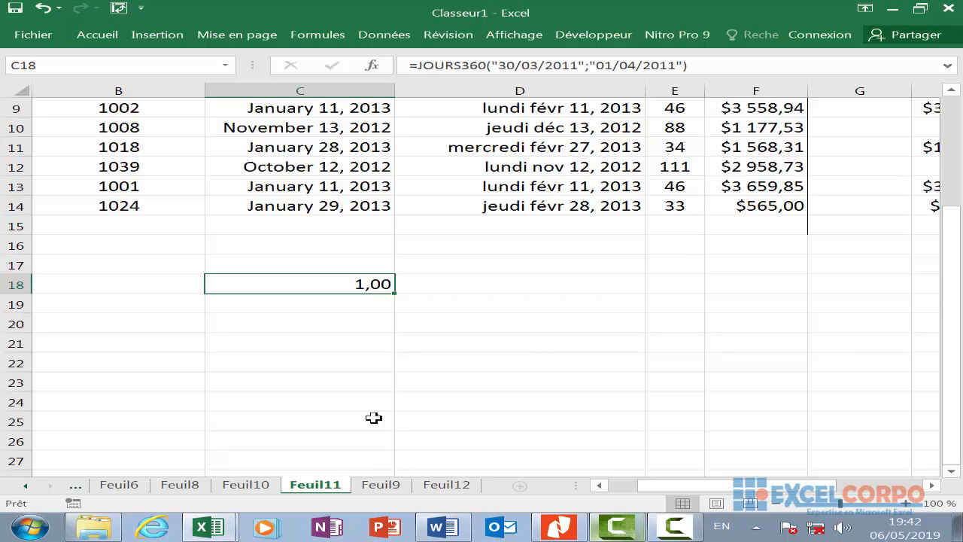
click(371, 67)
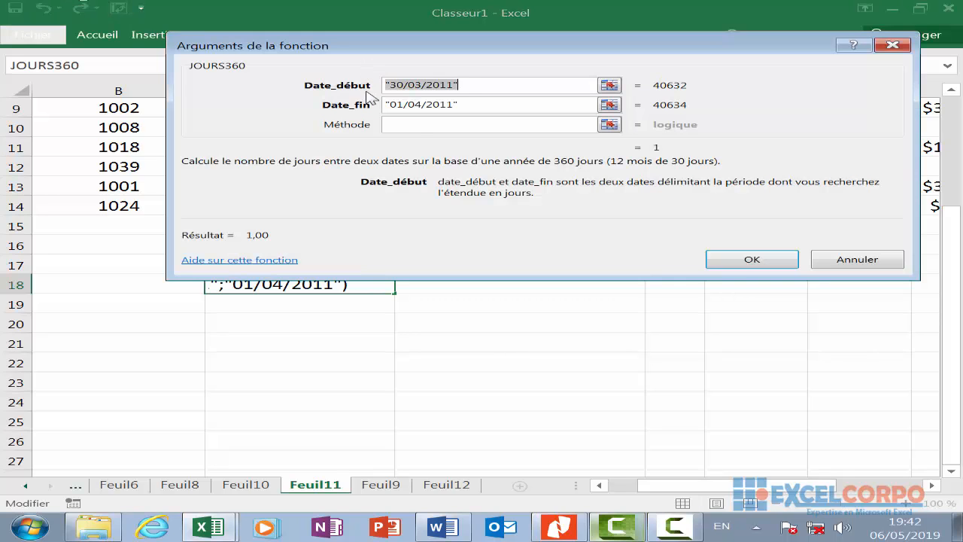
click(892, 47)
Examine the Date_début, Date_fin and Base arguments of FRACTION.ANNEE from cell D17 and close the dialog without inserting the function
click(529, 267)
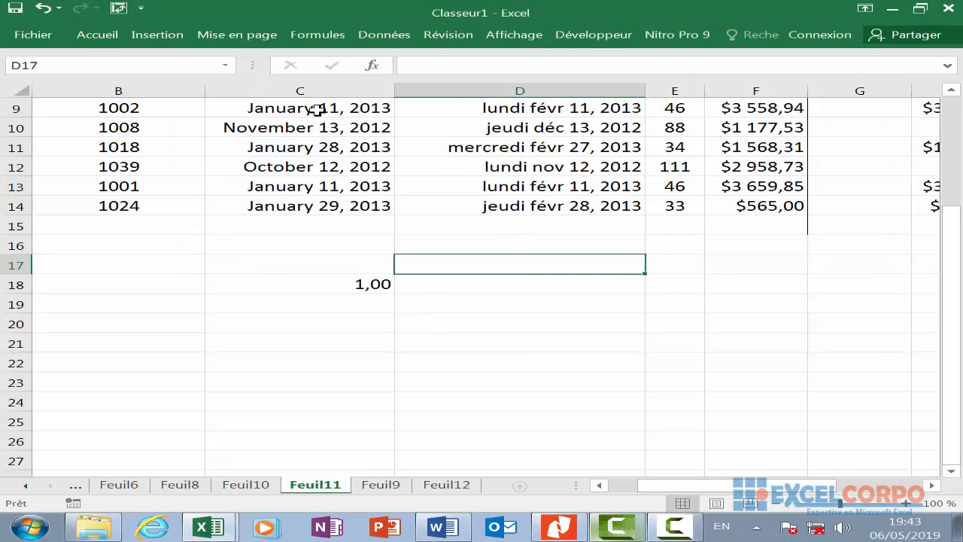
click(371, 65)
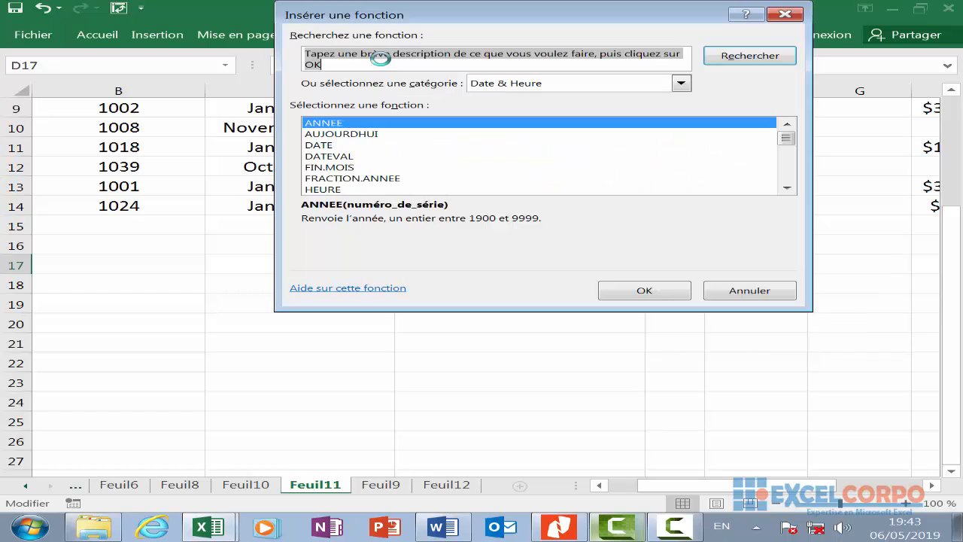
click(353, 179)
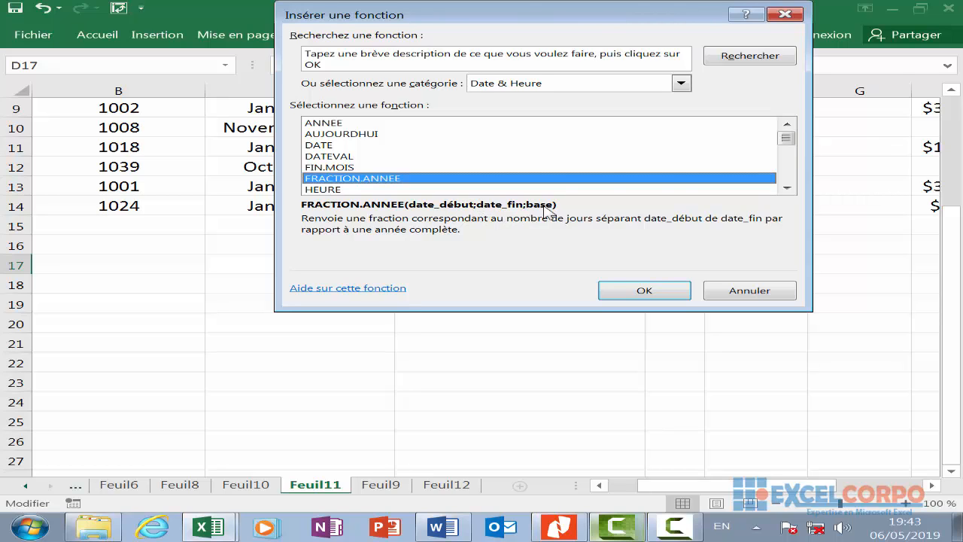
click(644, 290)
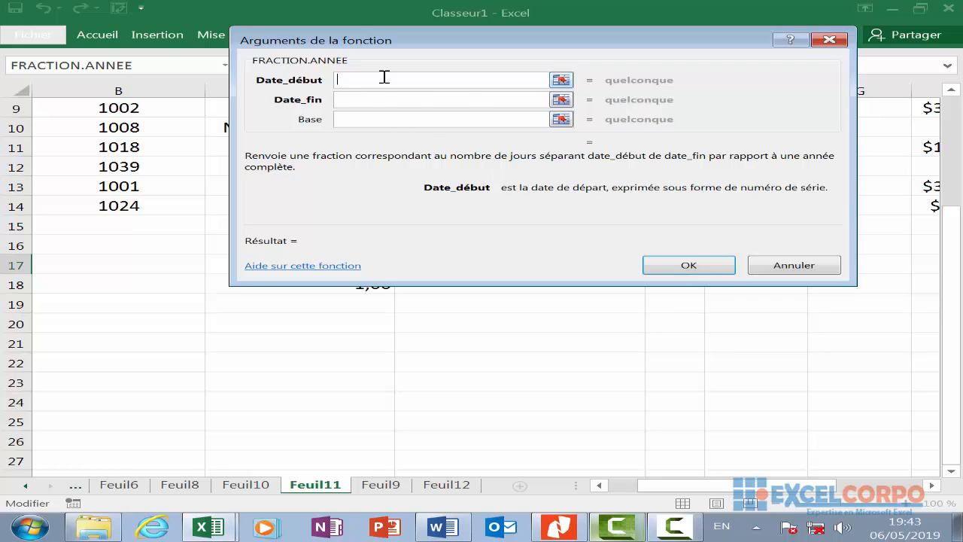
click(366, 98)
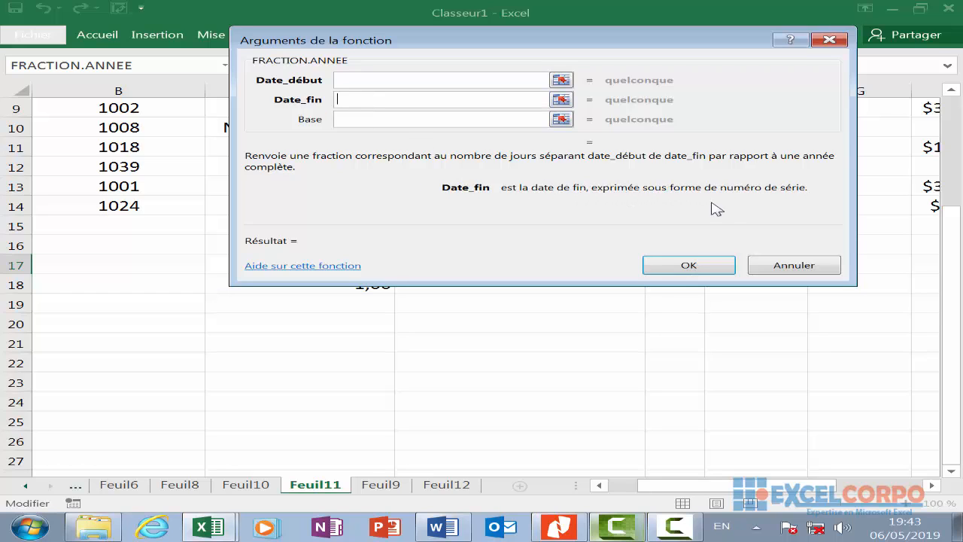
click(364, 118)
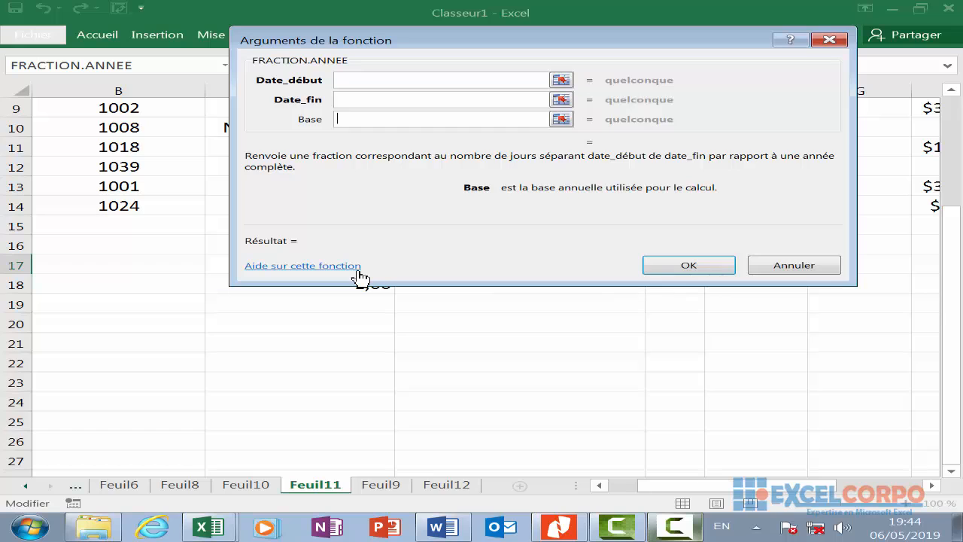
click(828, 41)
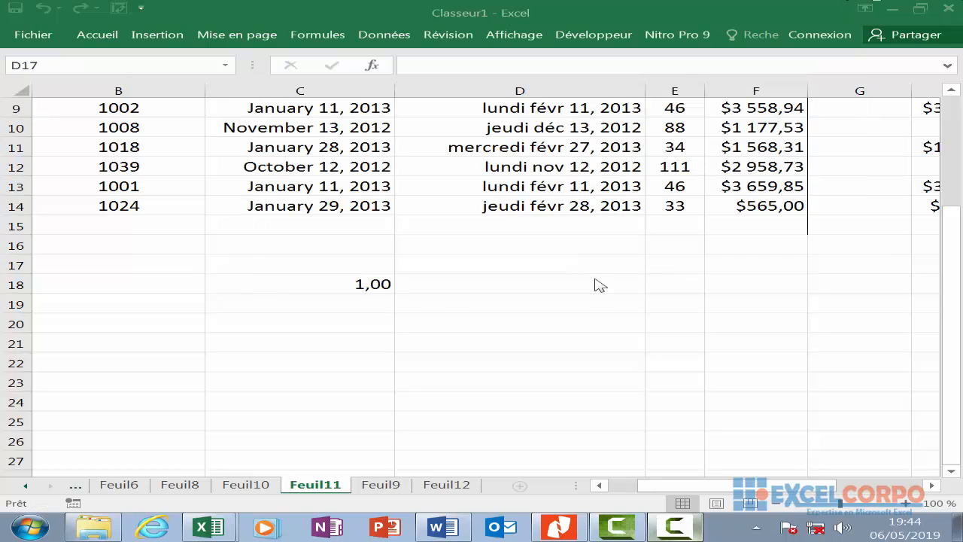
Start a FRACTION.ANNEE formula in cell D18
click(601, 299)
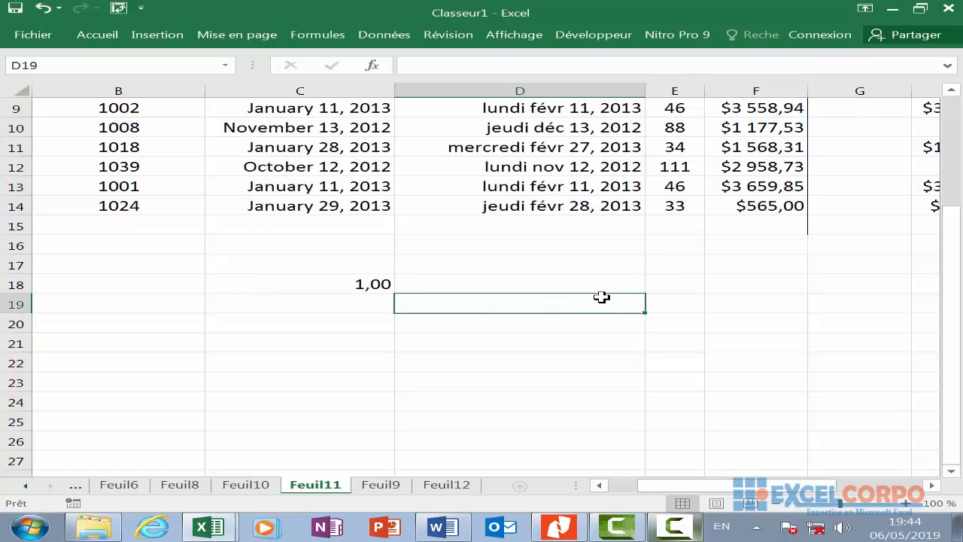
click(604, 284)
text(==)
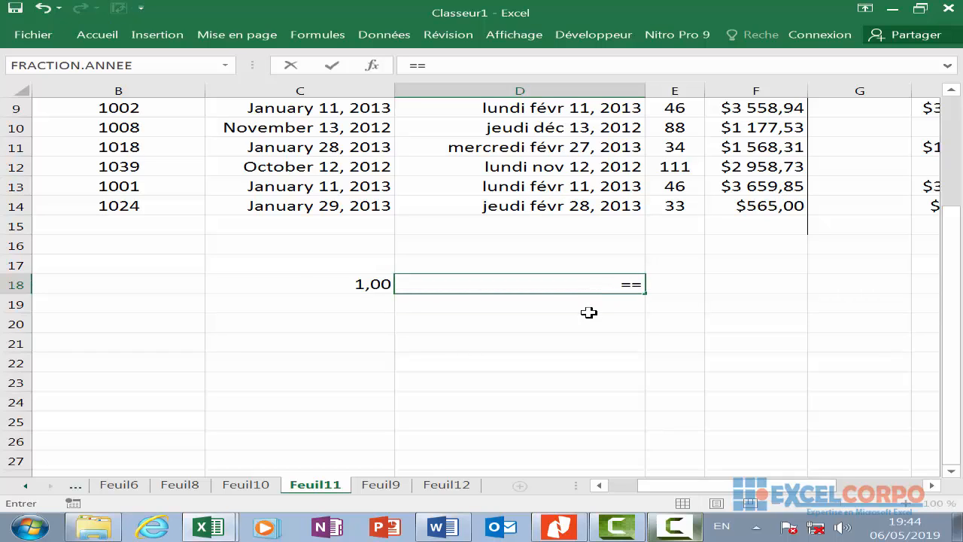
key(BackSpace)
text(fr)
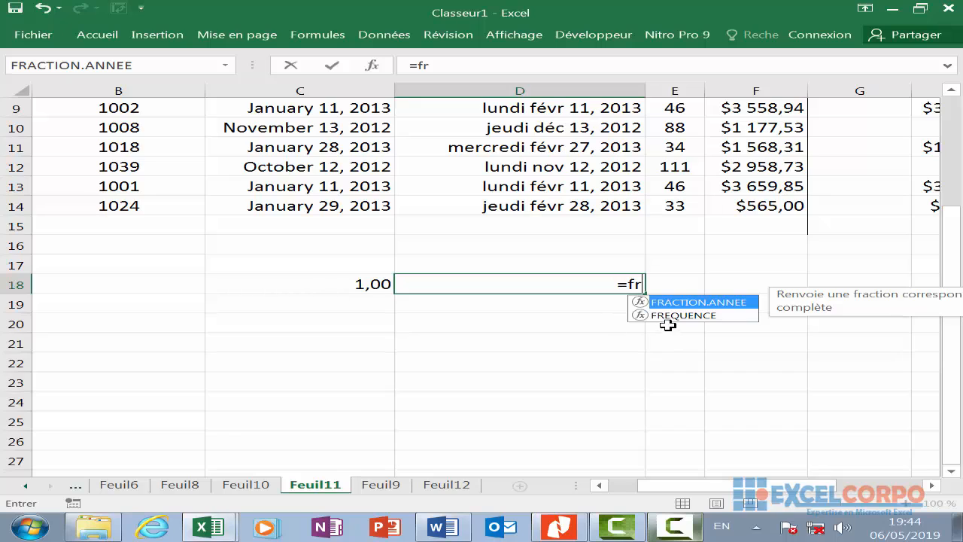
double_click(743, 303)
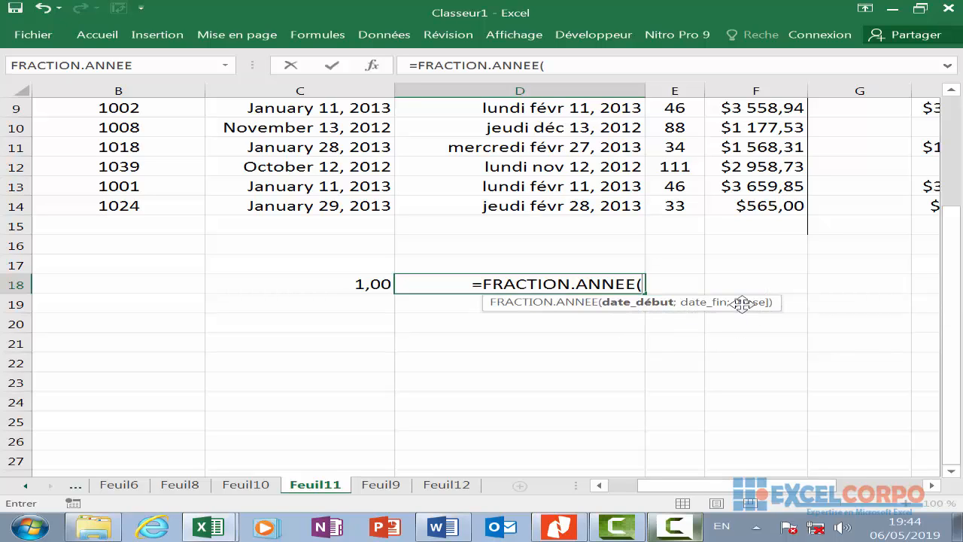
Enter "15/03/2011" in quotes as the start date of the FRACTION.ANNEE formula in D18, followed by a semicolon
text(")
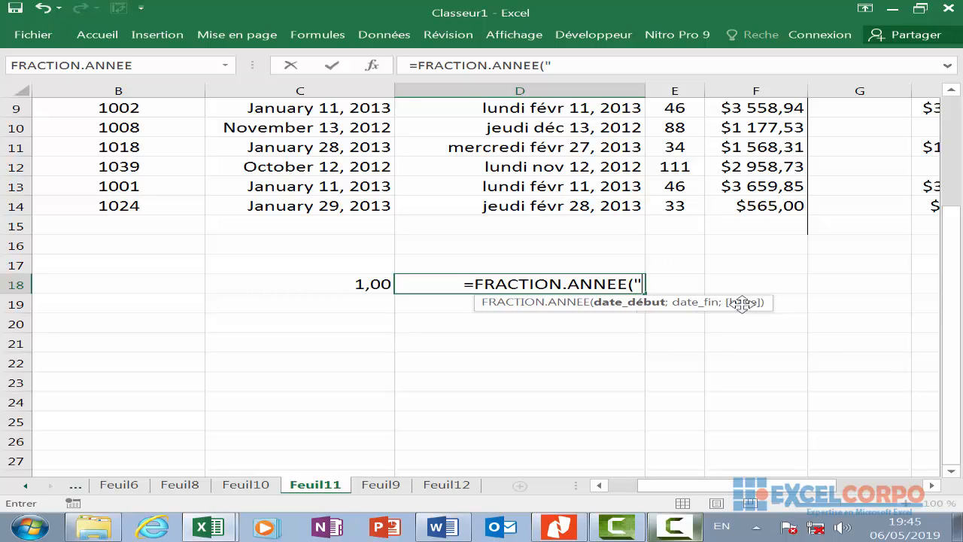
text(15/)
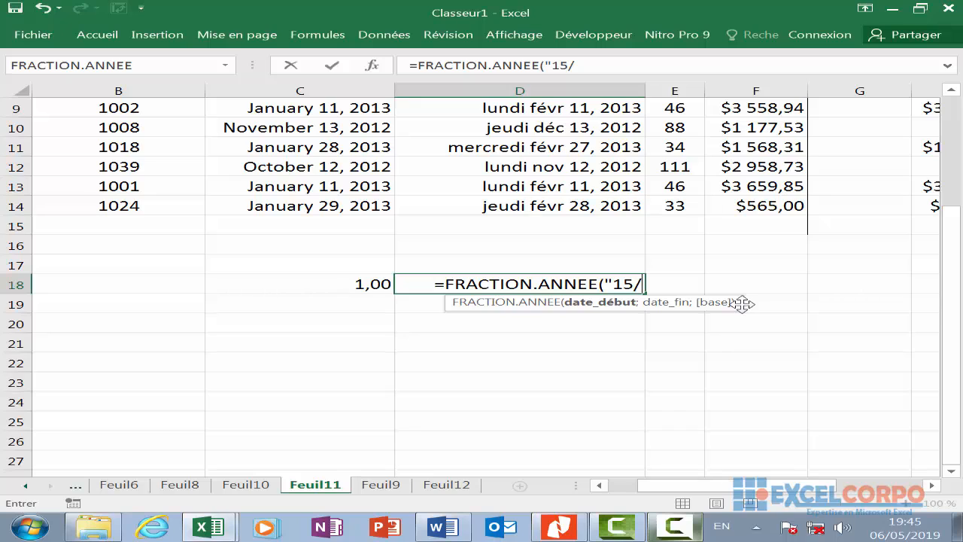
text(03)
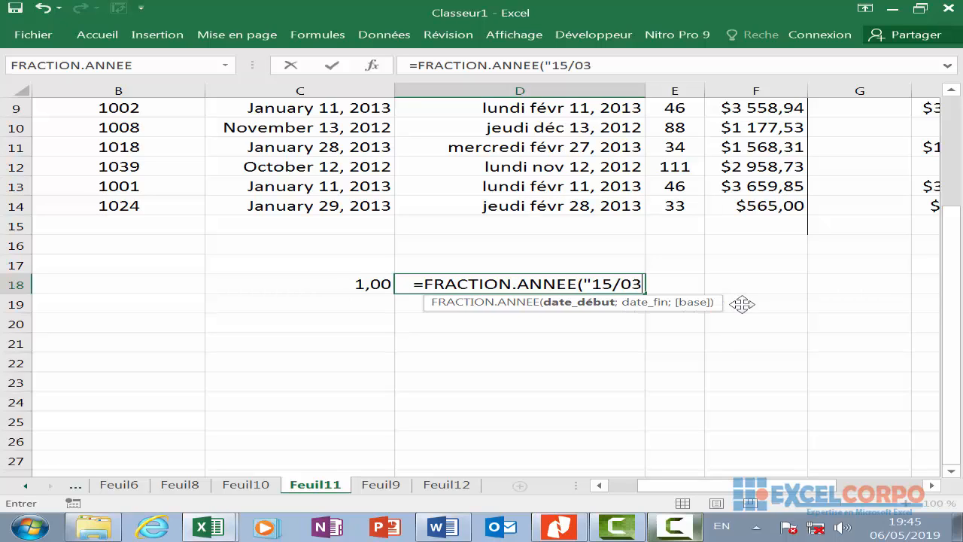
text(/29)
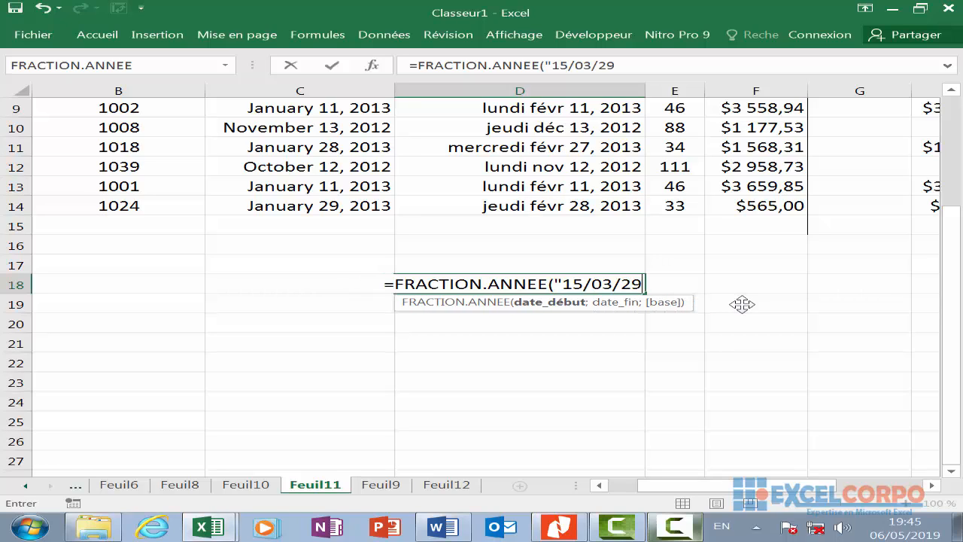
text(1==)
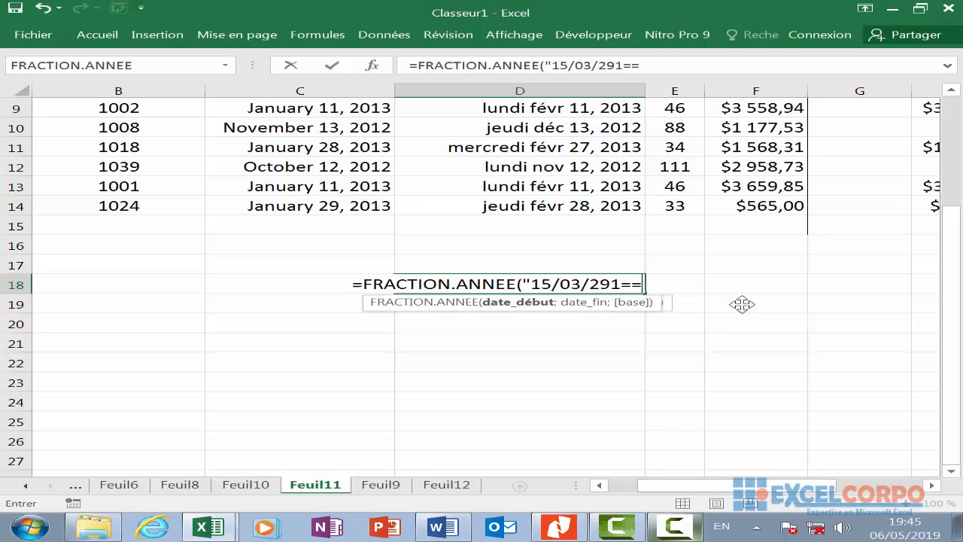
key(BackSpace)
key(BackSpace)
key(BackSpace)
key(BackSpace)
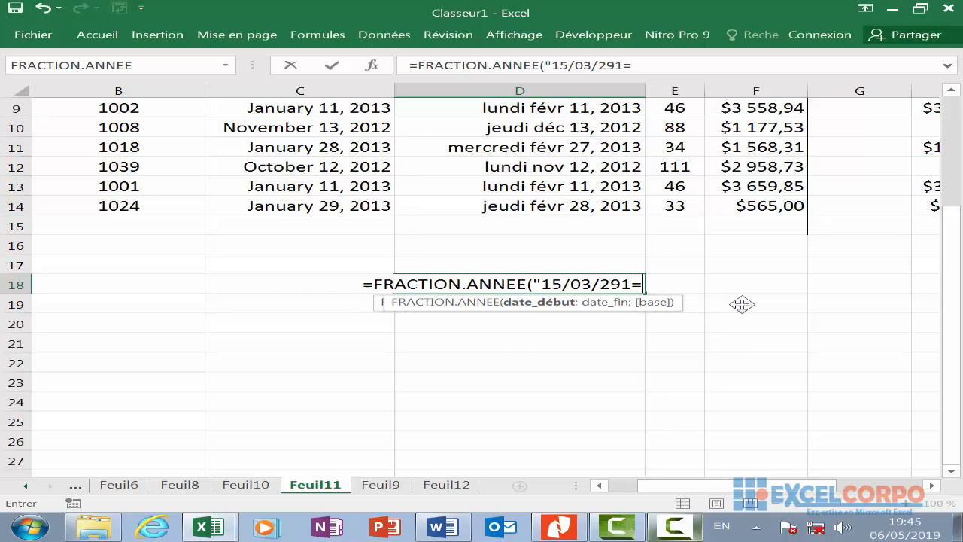
text(011)
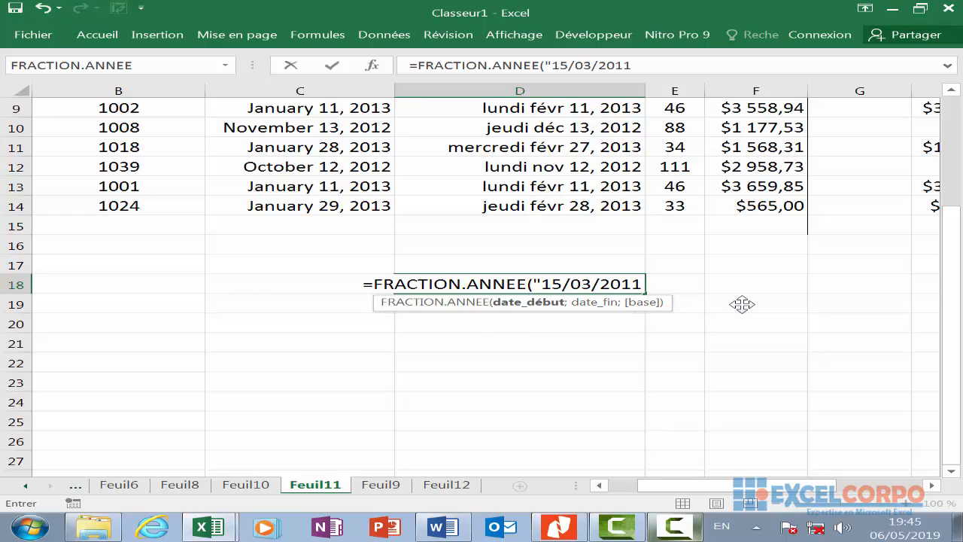
text(:)
key(BackSpace)
text(";)
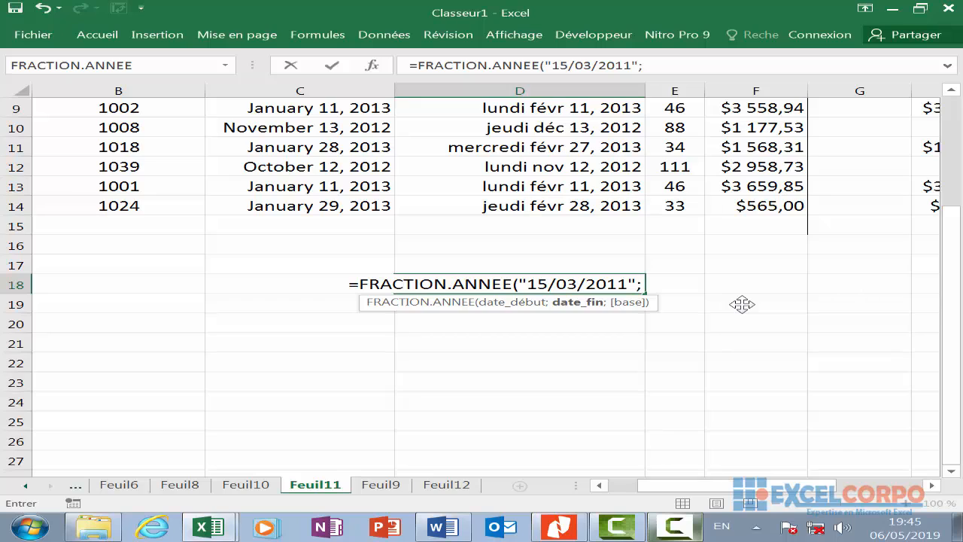
Complete the FRACTION.ANNEE formula in D18 with "15/06/2011" as the quoted end date
text(")
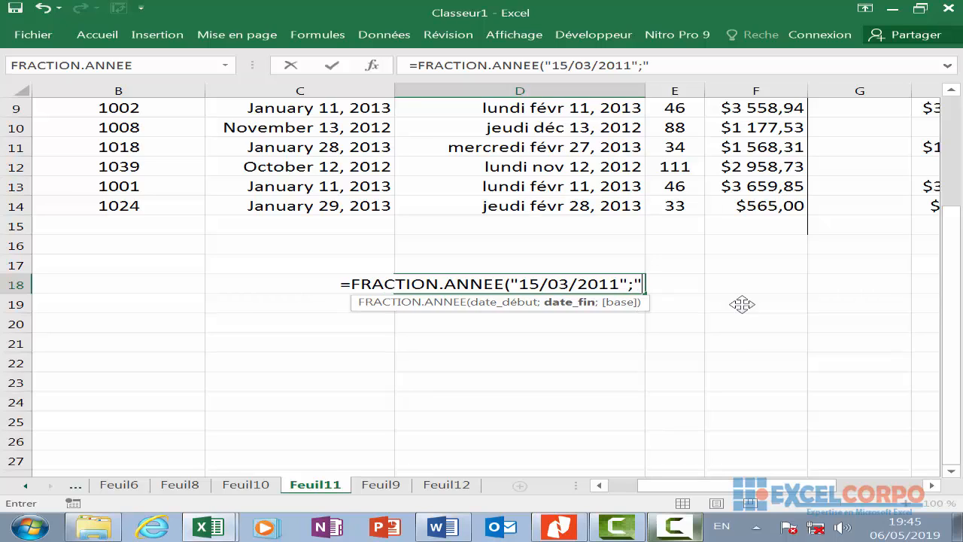
text(15/)
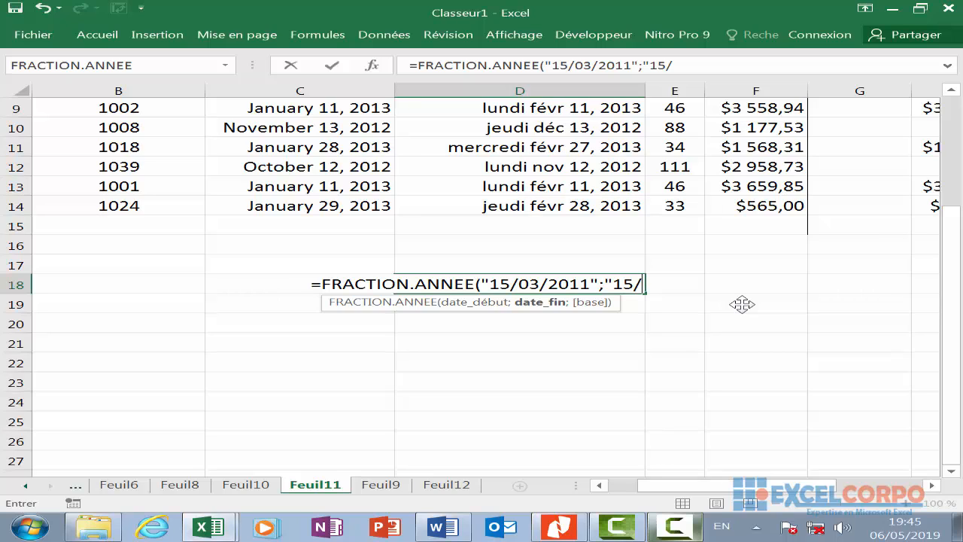
text(0)
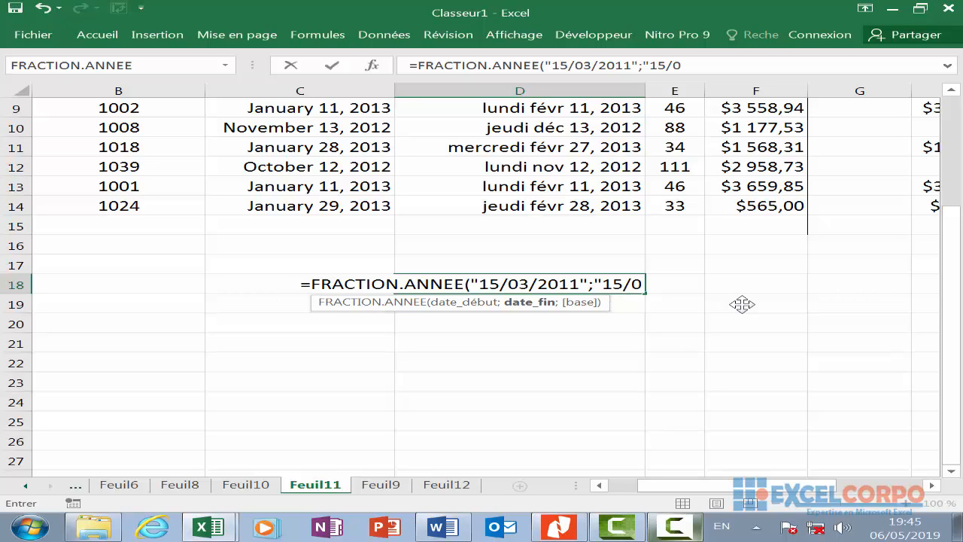
text(6/2011)
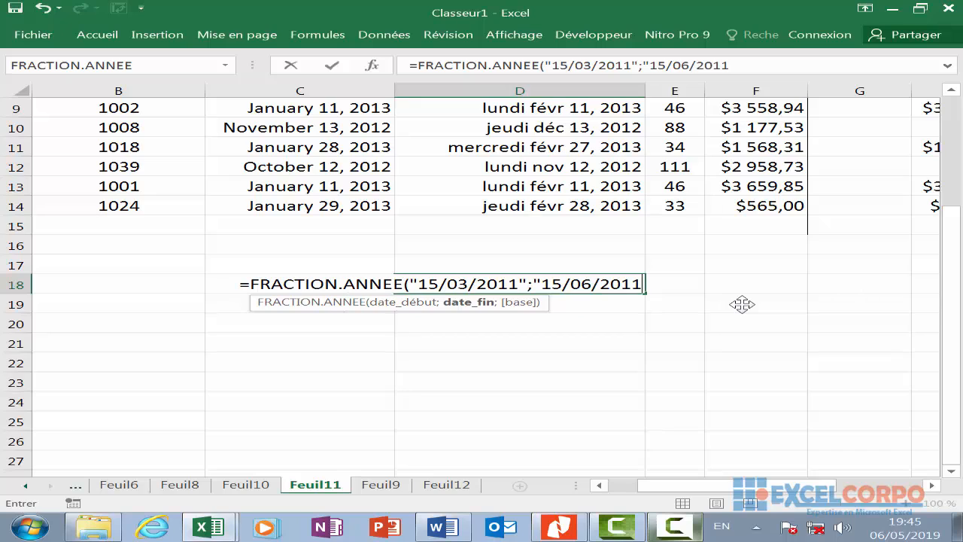
text(")
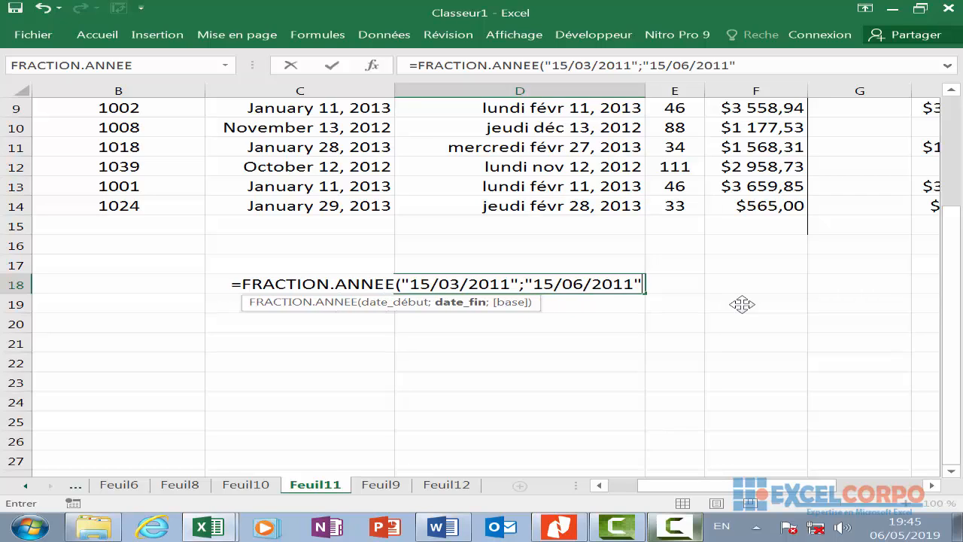
text())
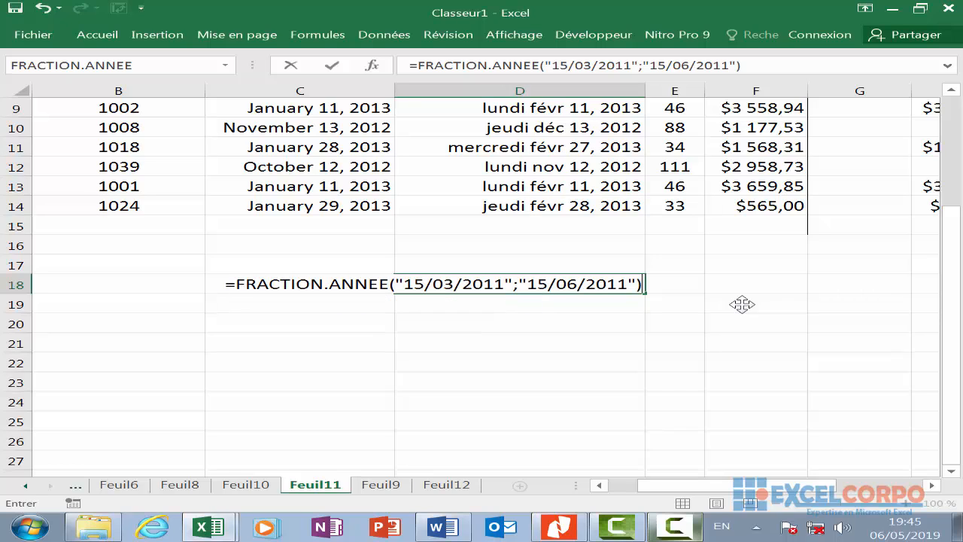
key(Return)
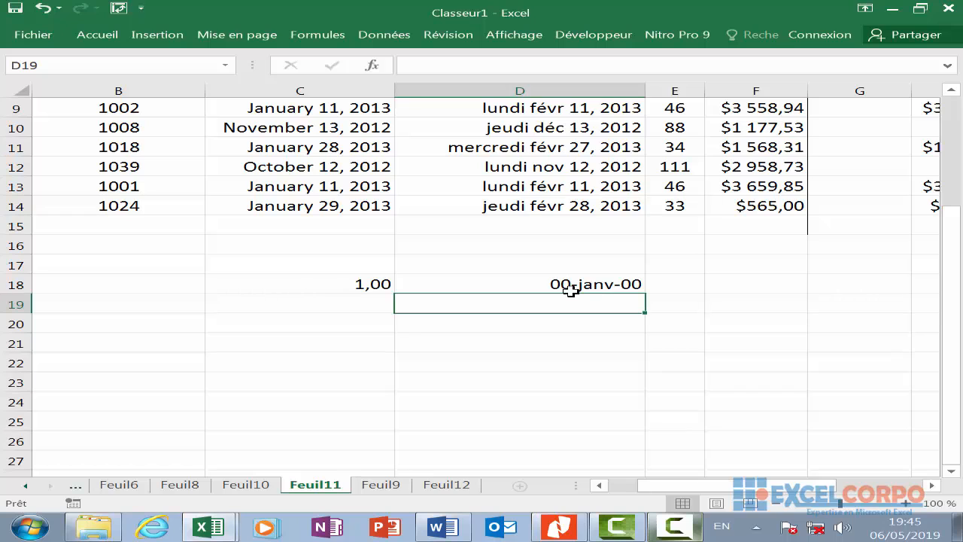
Format cell D18 with the Monétaire category, using two decimals and no currency symbol
click(606, 284)
right_click(606, 285)
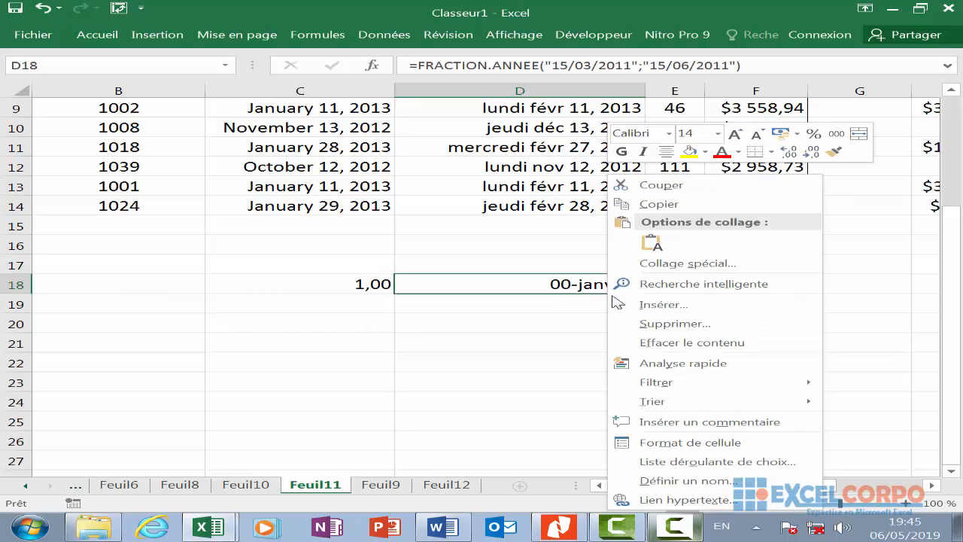
click(650, 447)
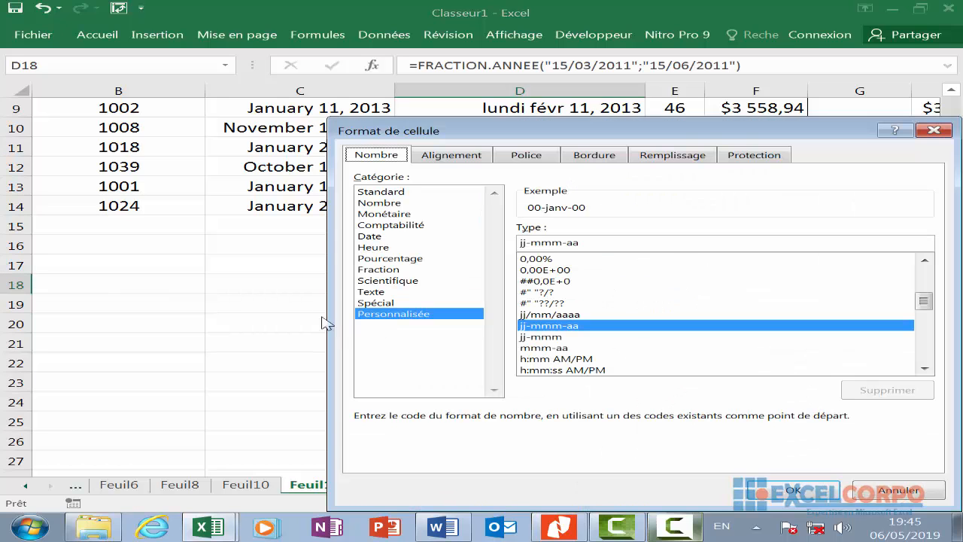
click(422, 213)
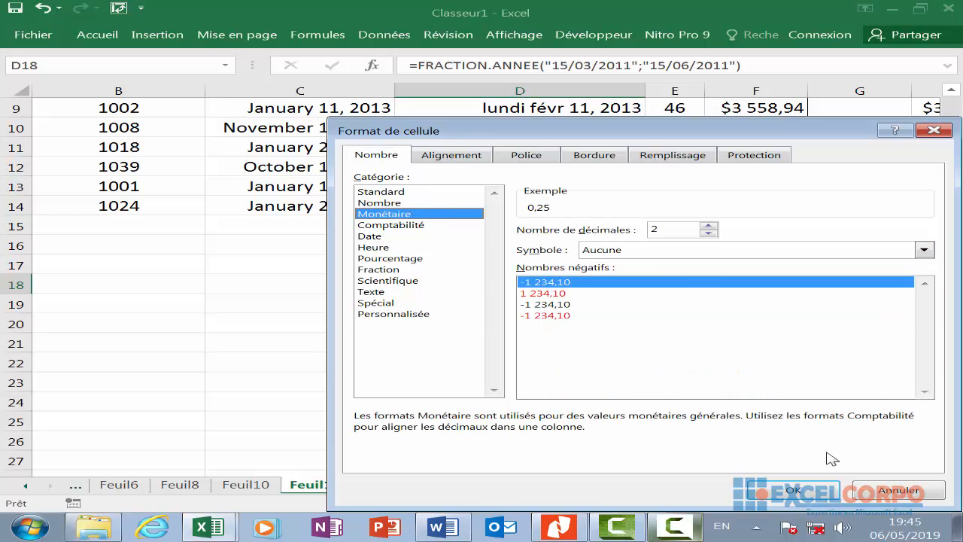
click(798, 493)
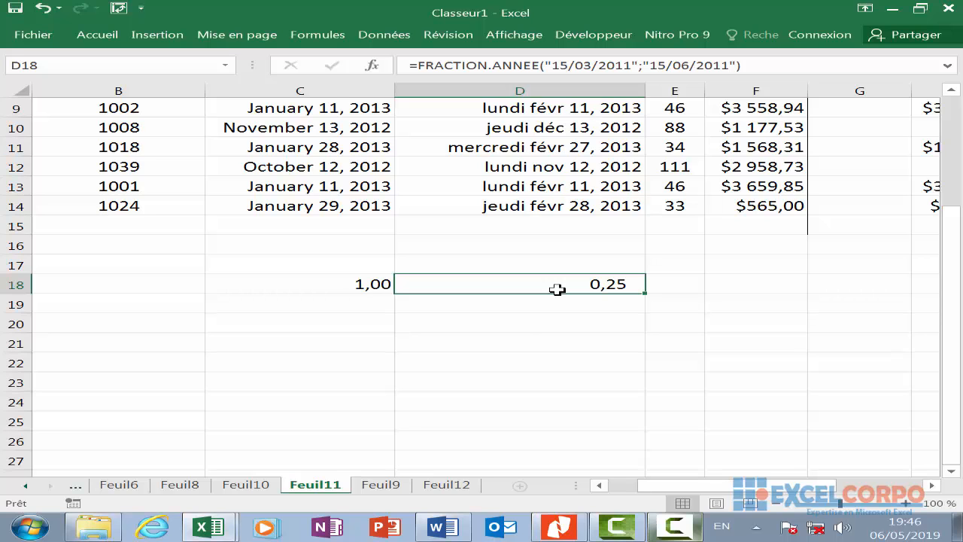
scroll(520, 328, up, 2)
scroll(520, 328, down, 3)
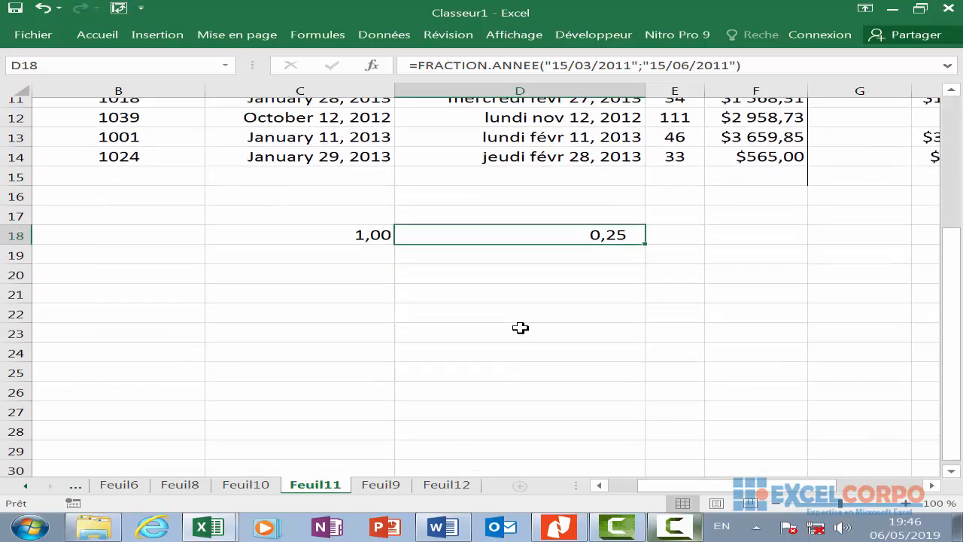
scroll(520, 328, down, 1)
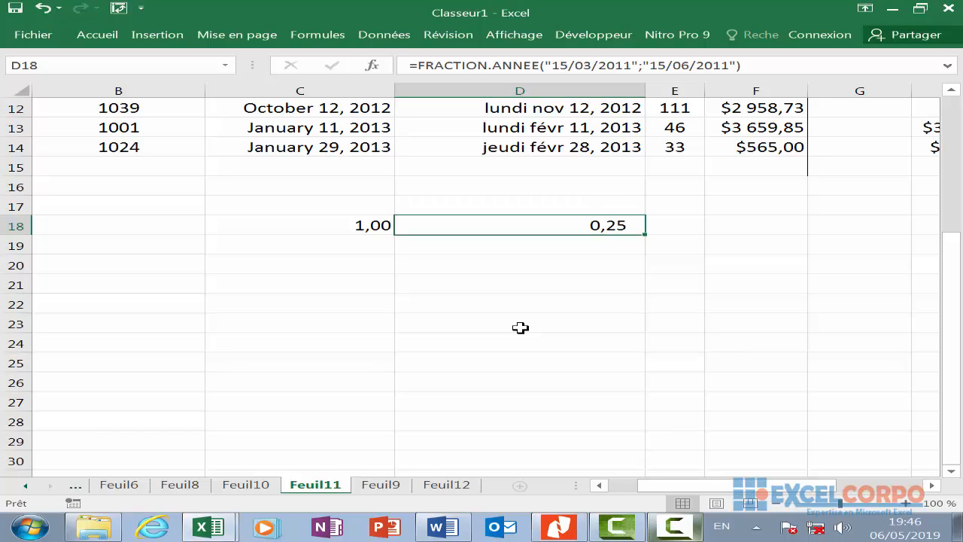